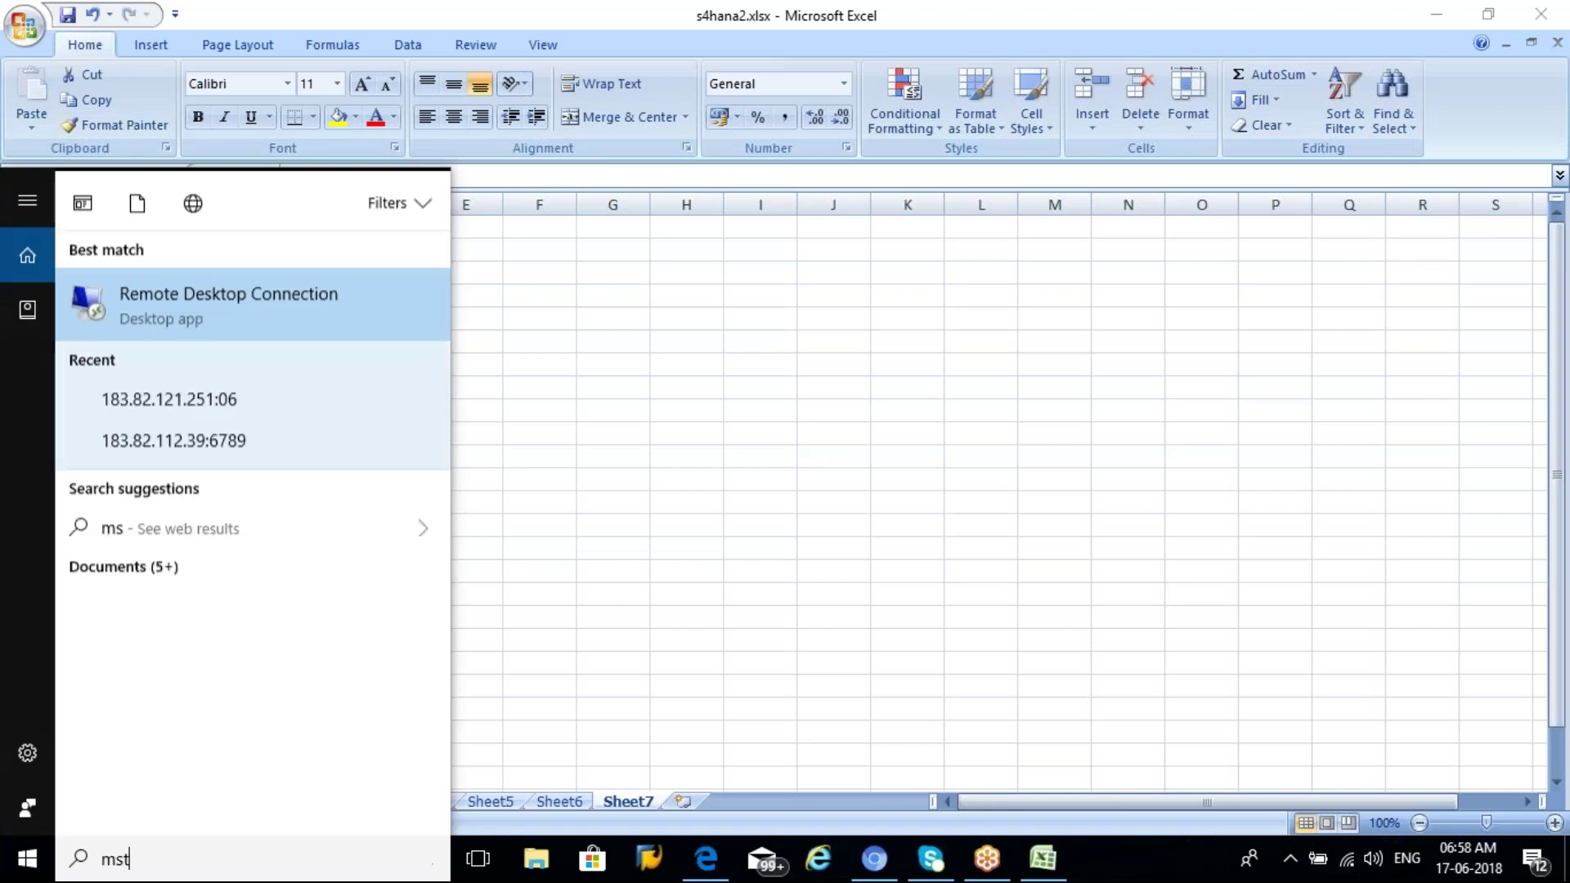
# Step: Launch Remote Desktop Connection and sign in to the remote server with the user name and password
pyautogui.click(294, 396)
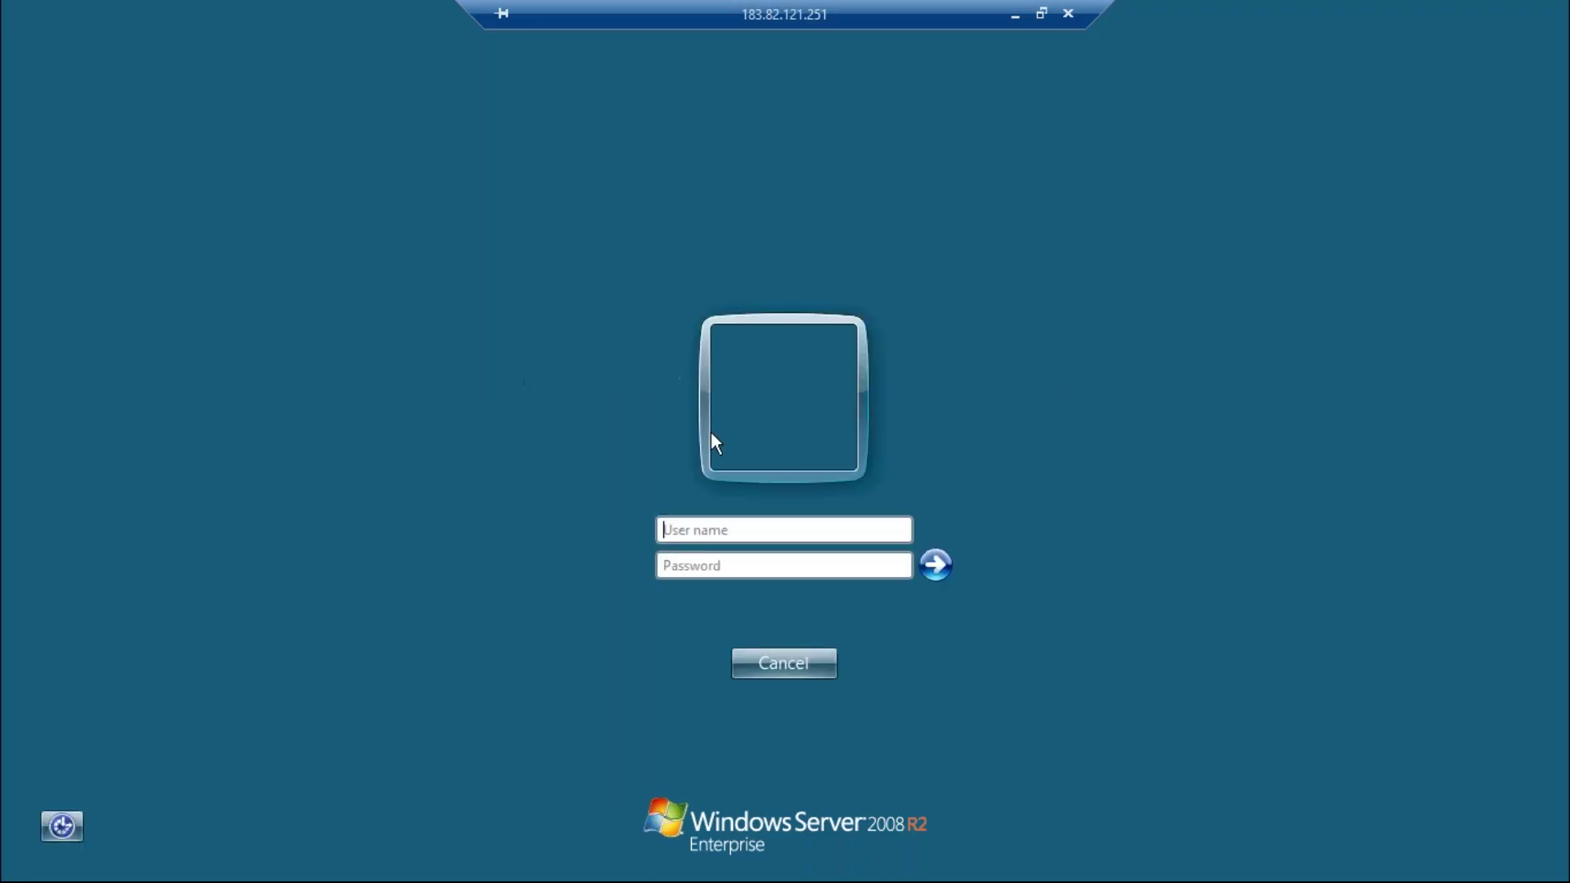
pyautogui.write('slsantosh')
pyautogui.press('Tab')
pyautogui.write('*******')
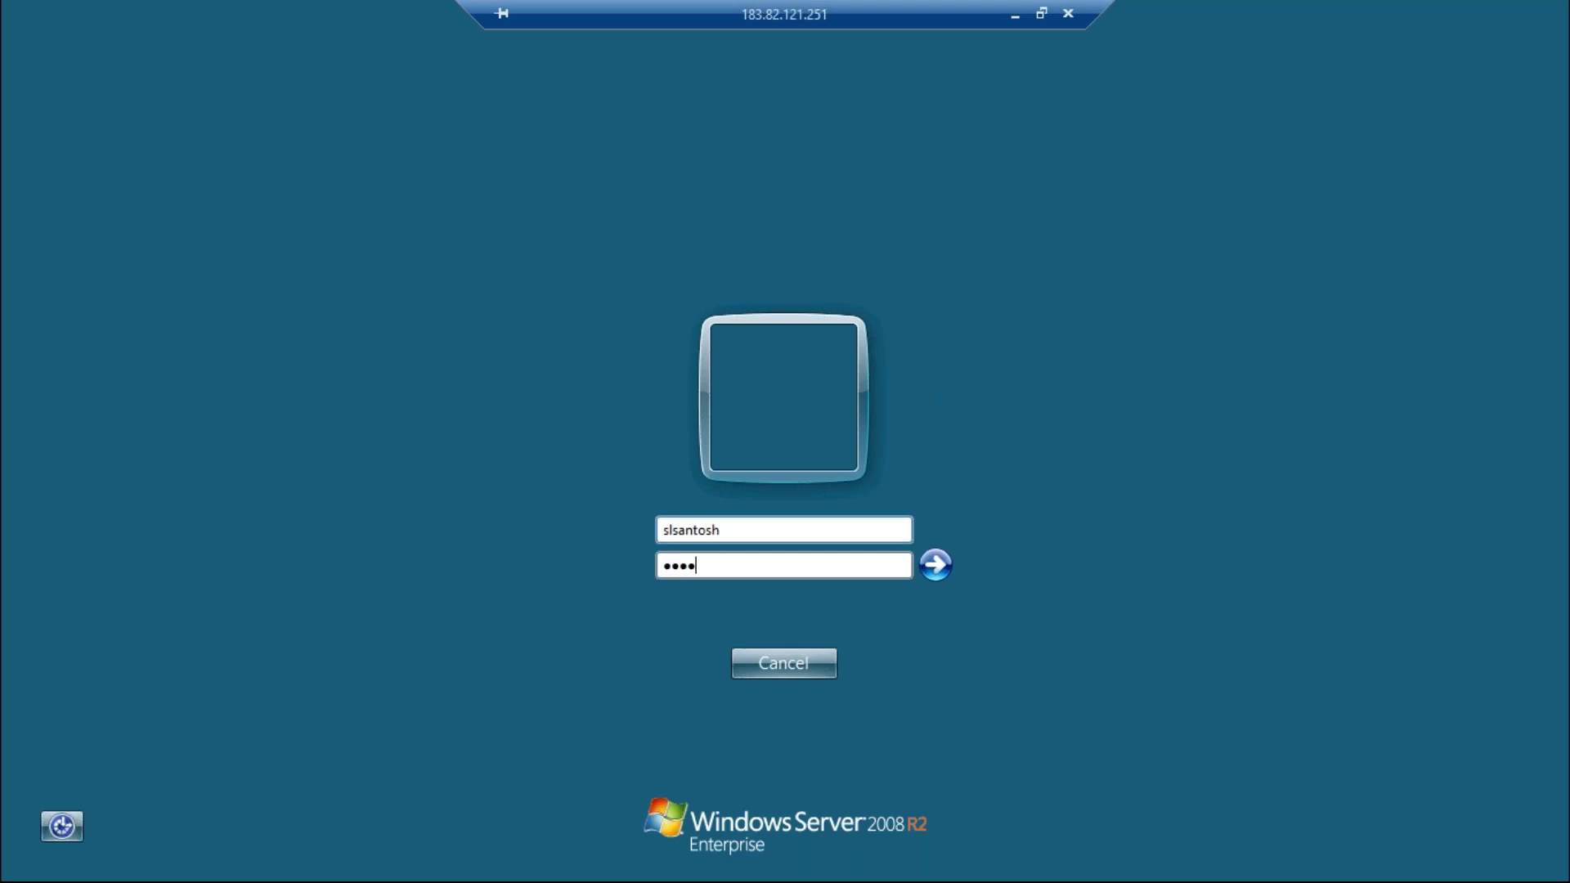
pyautogui.write('***')
pyautogui.press('Return')
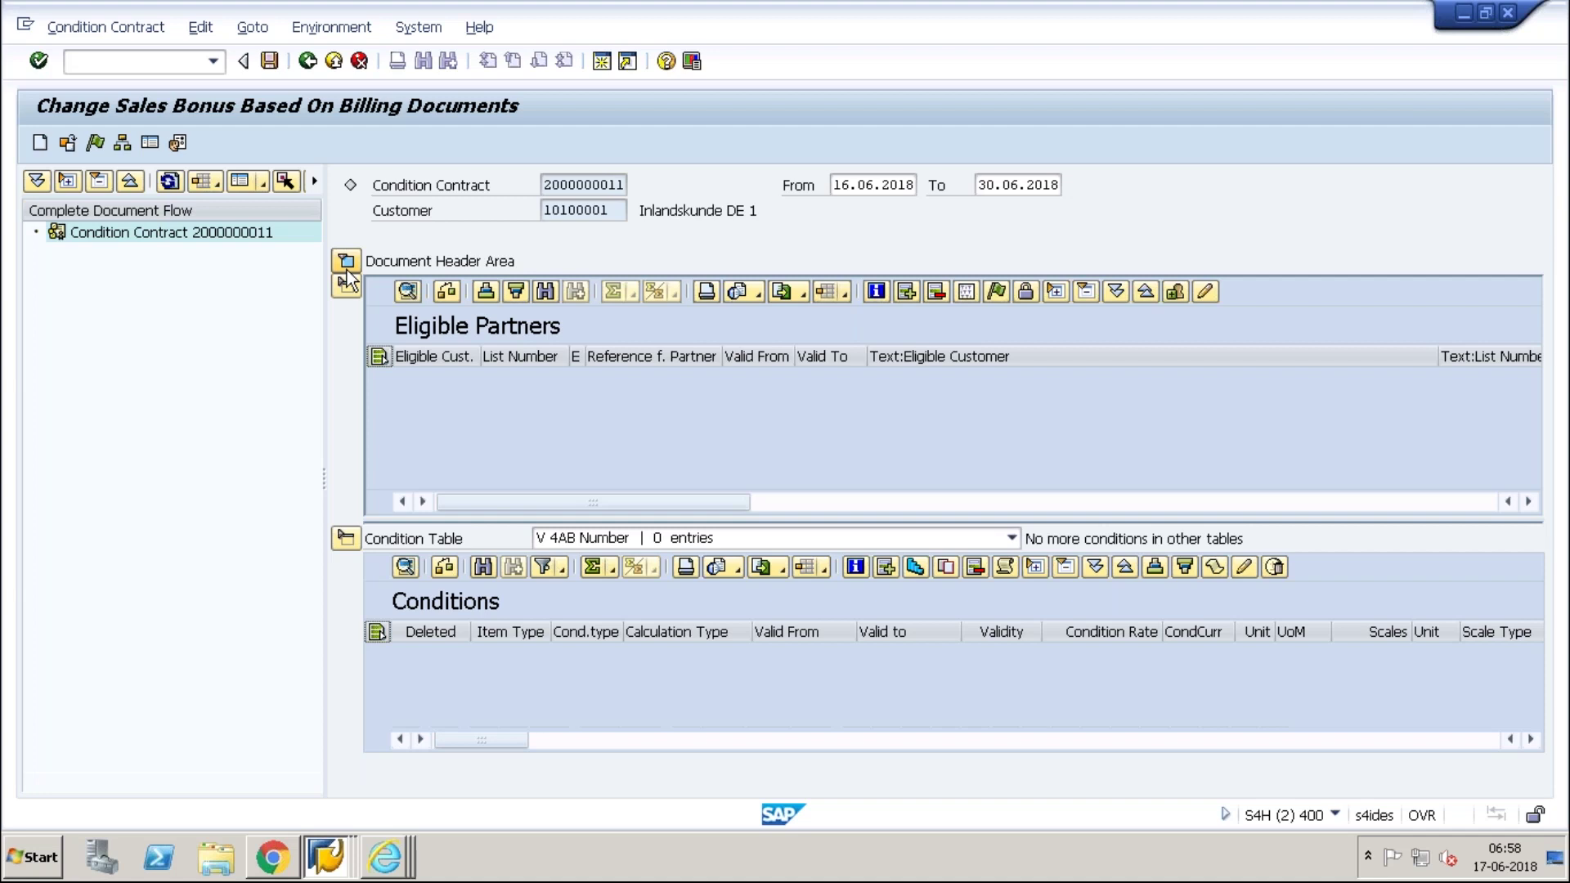
# Step: Add eligible customer 10100001 valid 16.06.2018–30.06.2018, copying the dates from the contract header
pyautogui.click(347, 263)
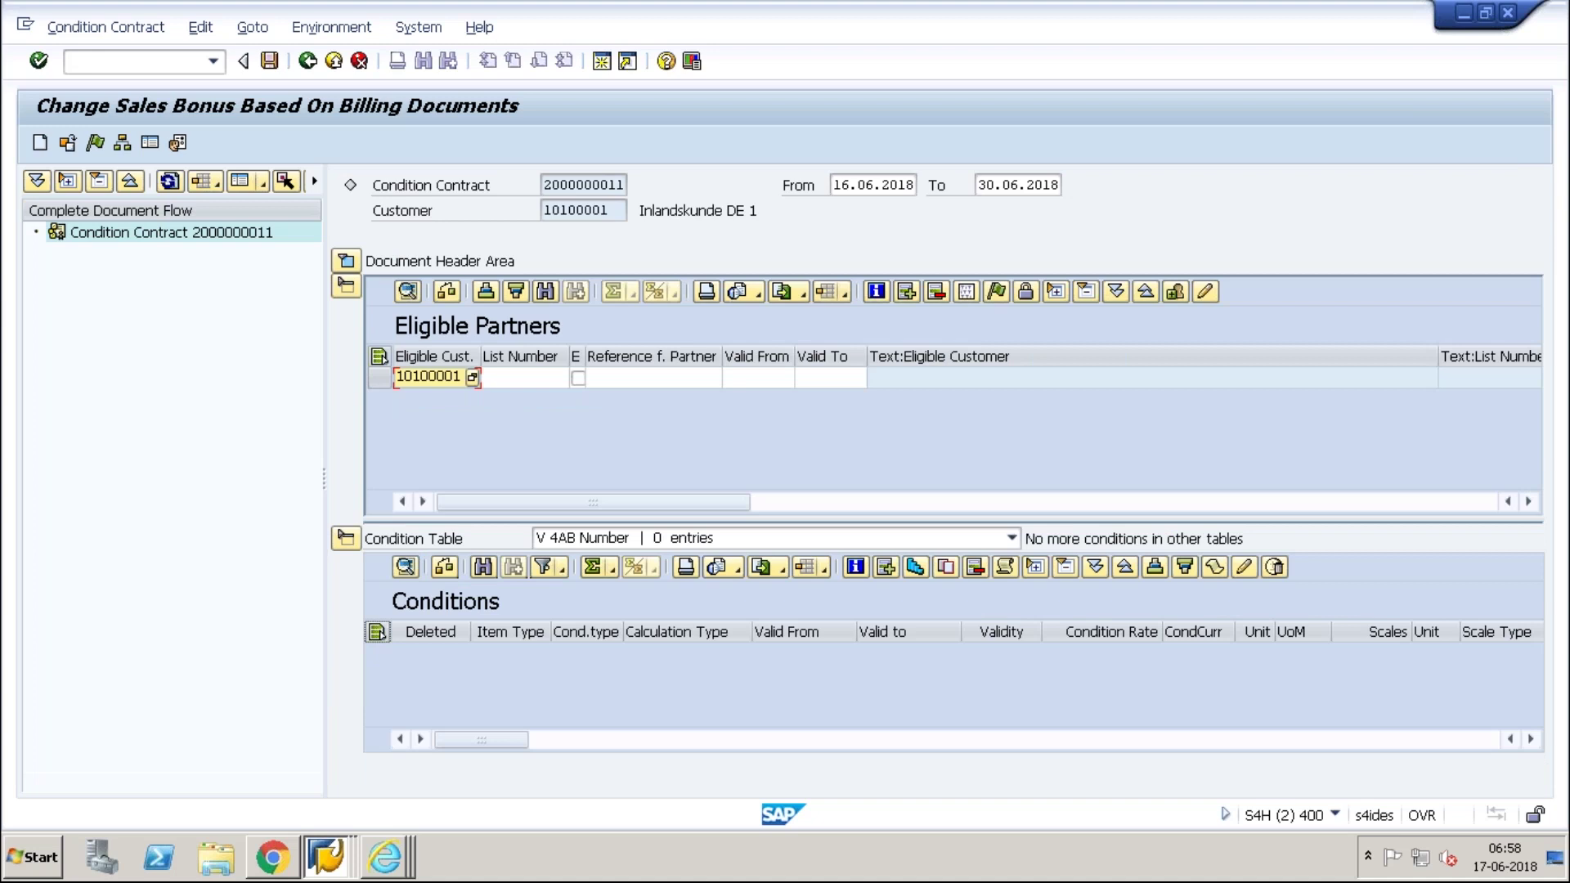
pyautogui.press('Return')
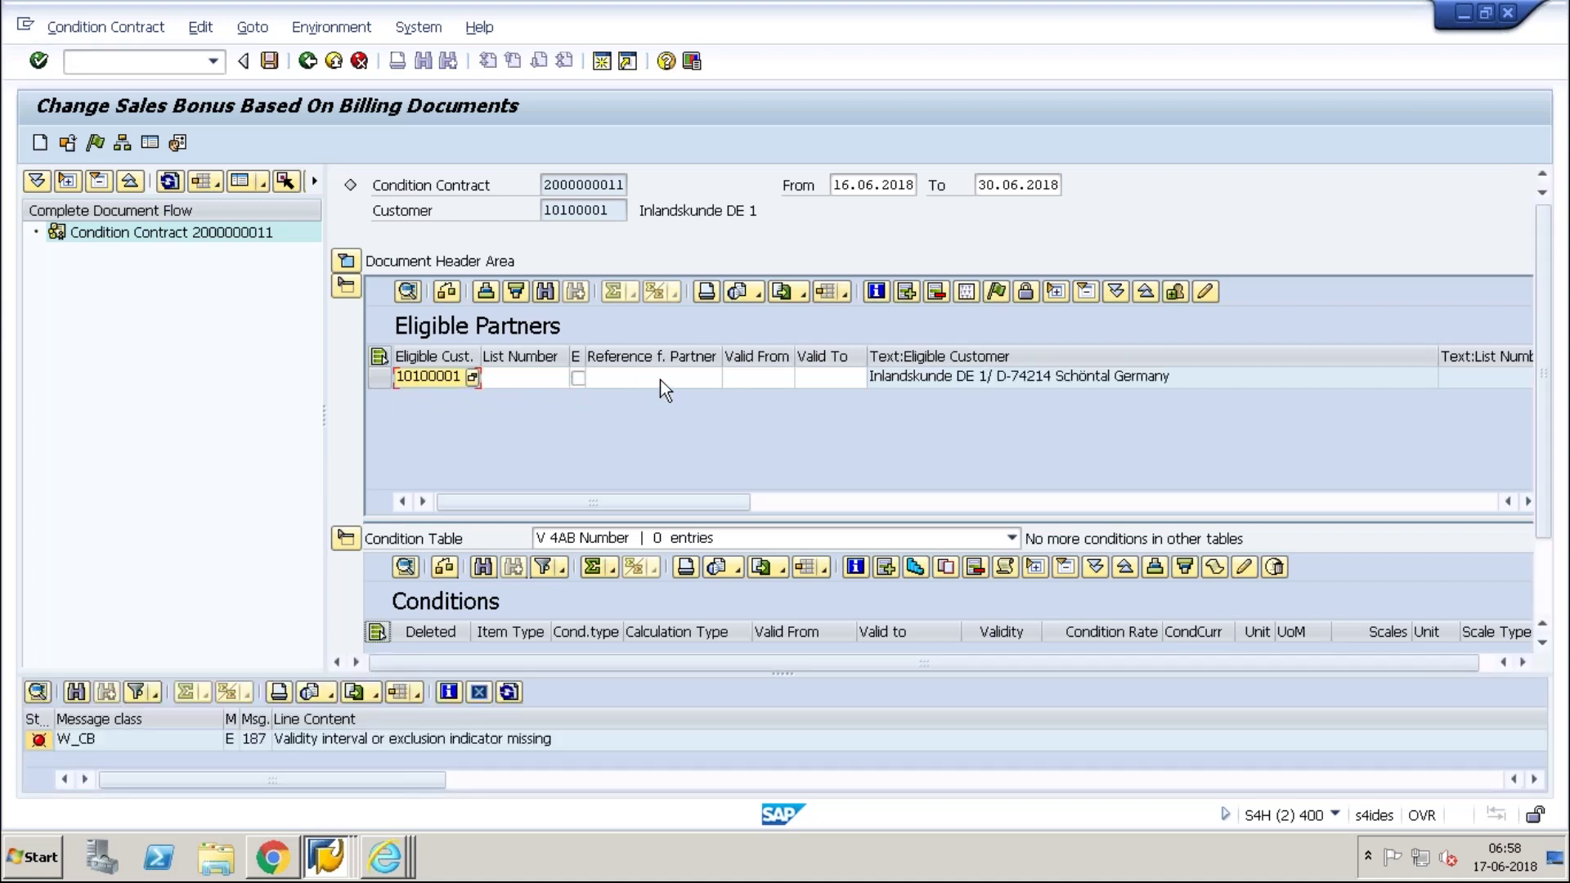
pyautogui.click(765, 379)
pyautogui.click(836, 187)
pyautogui.moveTo(836, 187); pyautogui.dragTo(916, 187)
pyautogui.click(742, 377)
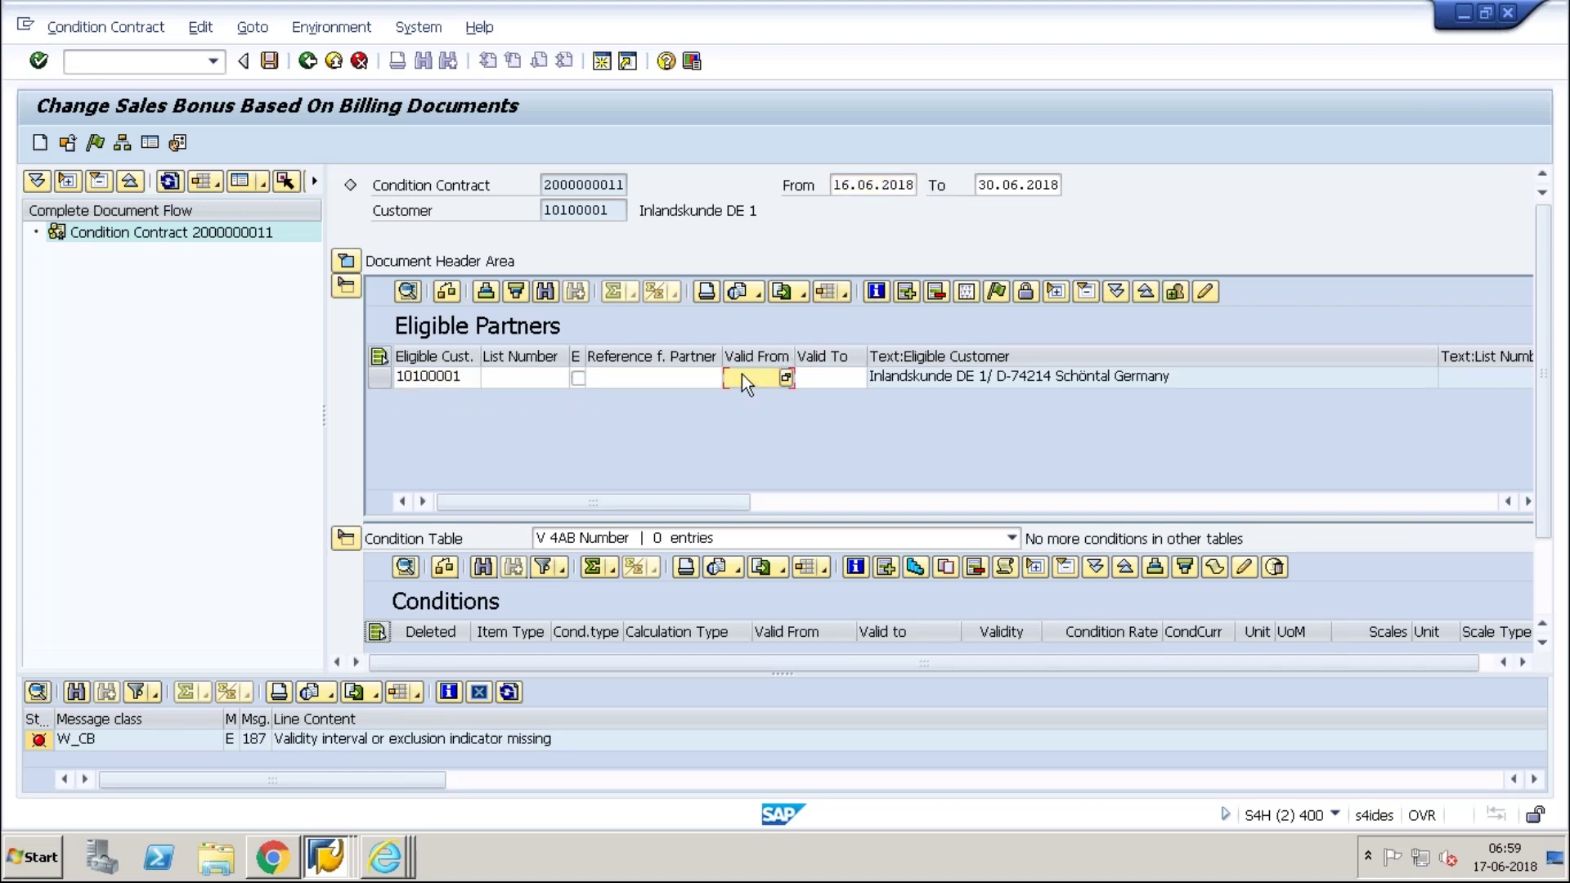
pyautogui.click(835, 381)
pyautogui.moveTo(982, 185); pyautogui.dragTo(1062, 185)
pyautogui.hotkey('ctrl', 'c')
pyautogui.click(807, 381)
pyautogui.hotkey('ctrl', 'v')
pyautogui.press('Return')
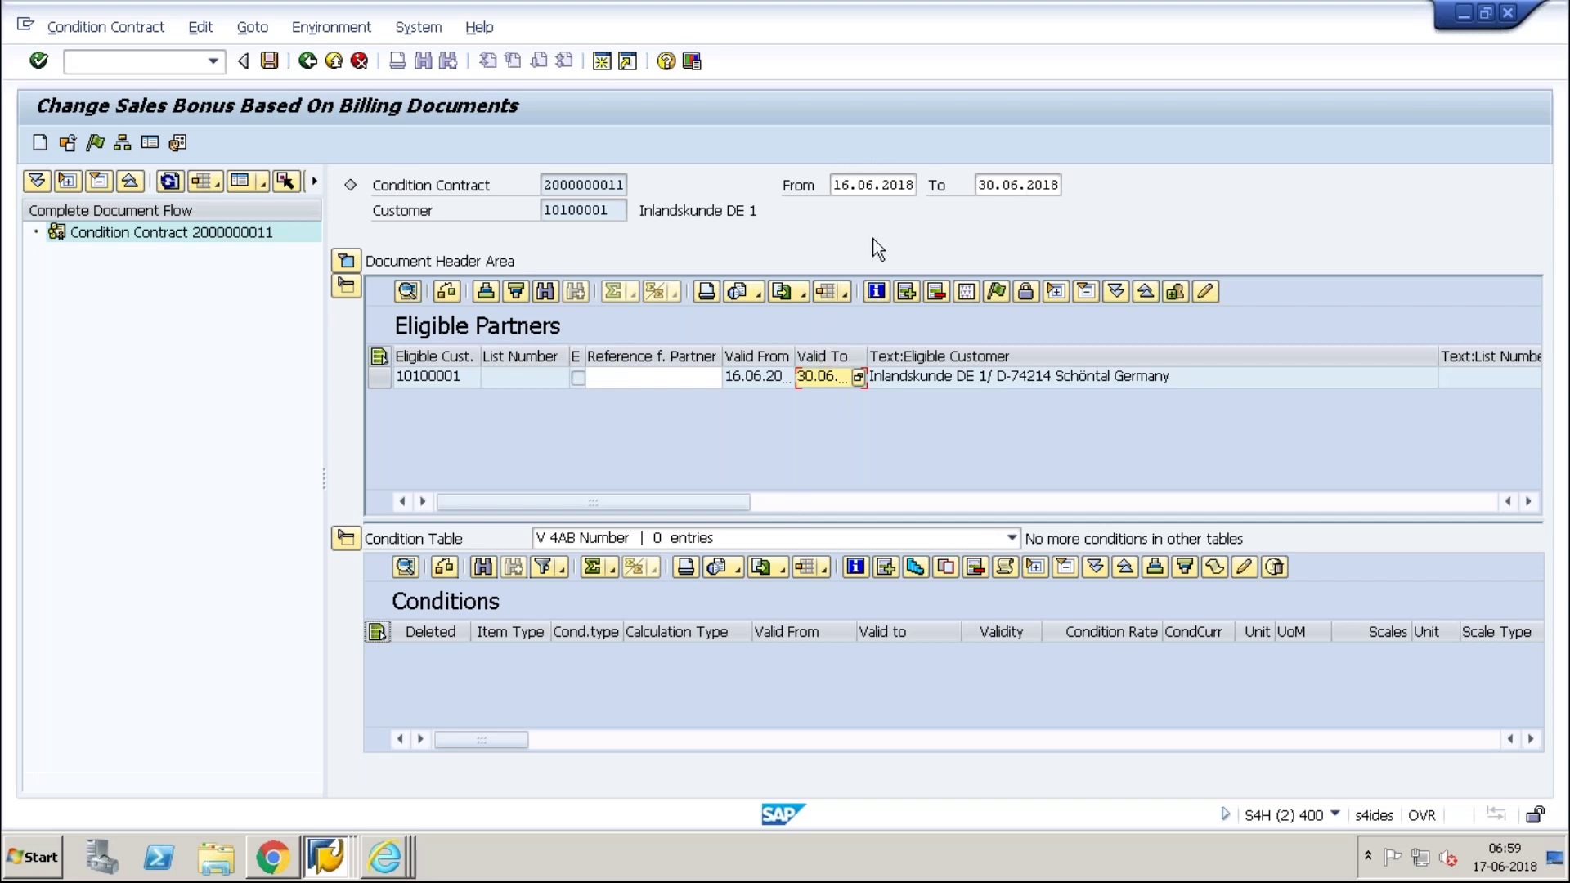
# Step: Review the contract dates, then collapse the Eligible Partners area to show the conditions table
pyautogui.click(833, 189)
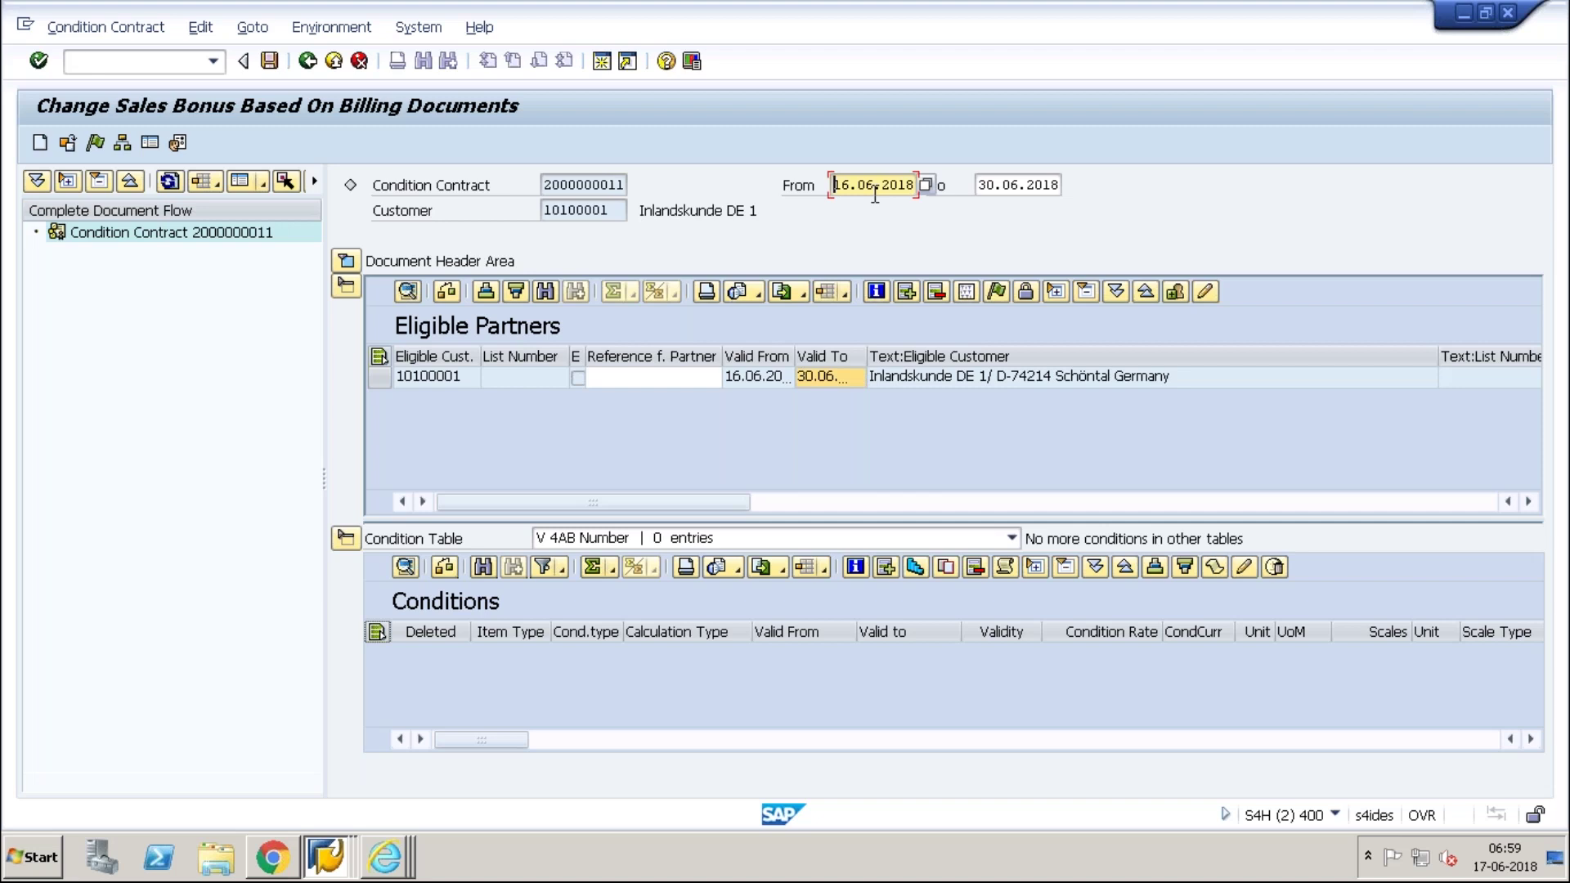
pyautogui.click(899, 187)
pyautogui.click(826, 384)
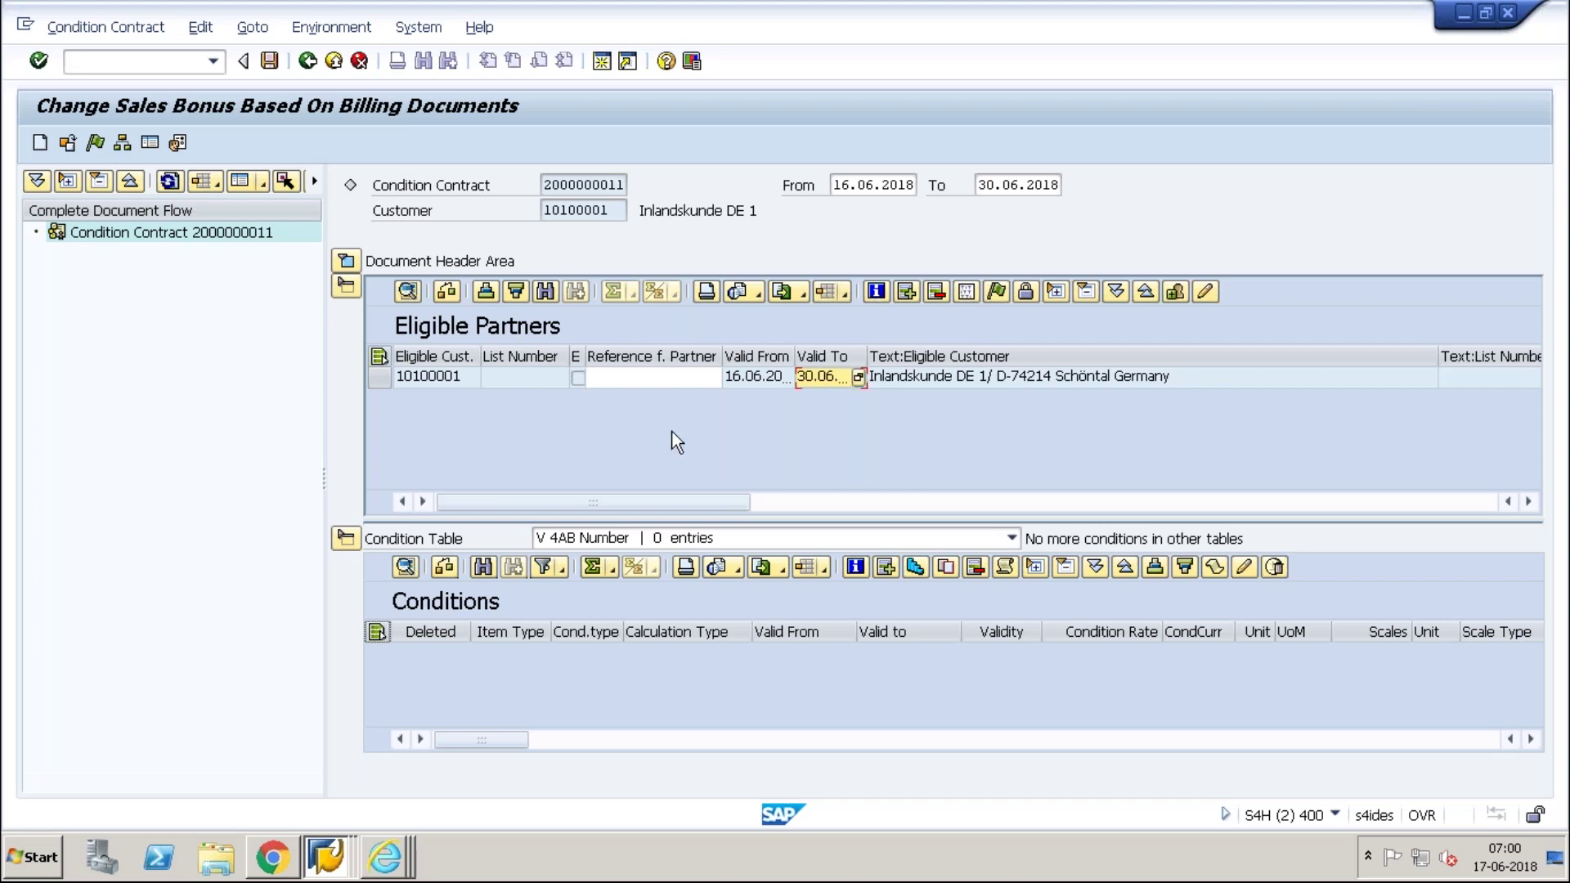
pyautogui.click(343, 287)
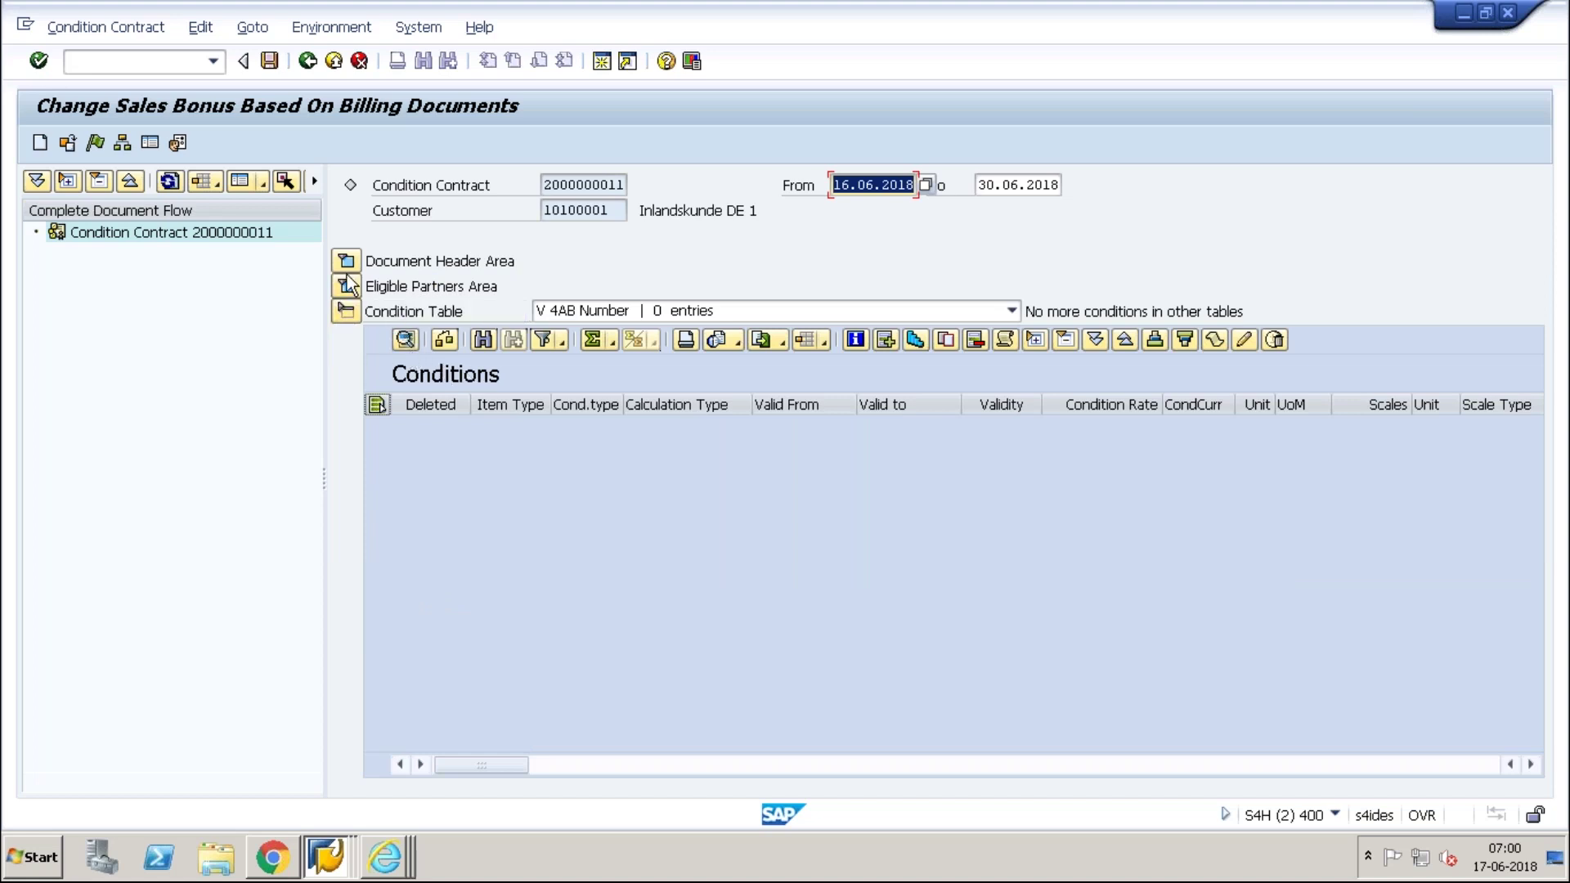
pyautogui.click(269, 62)
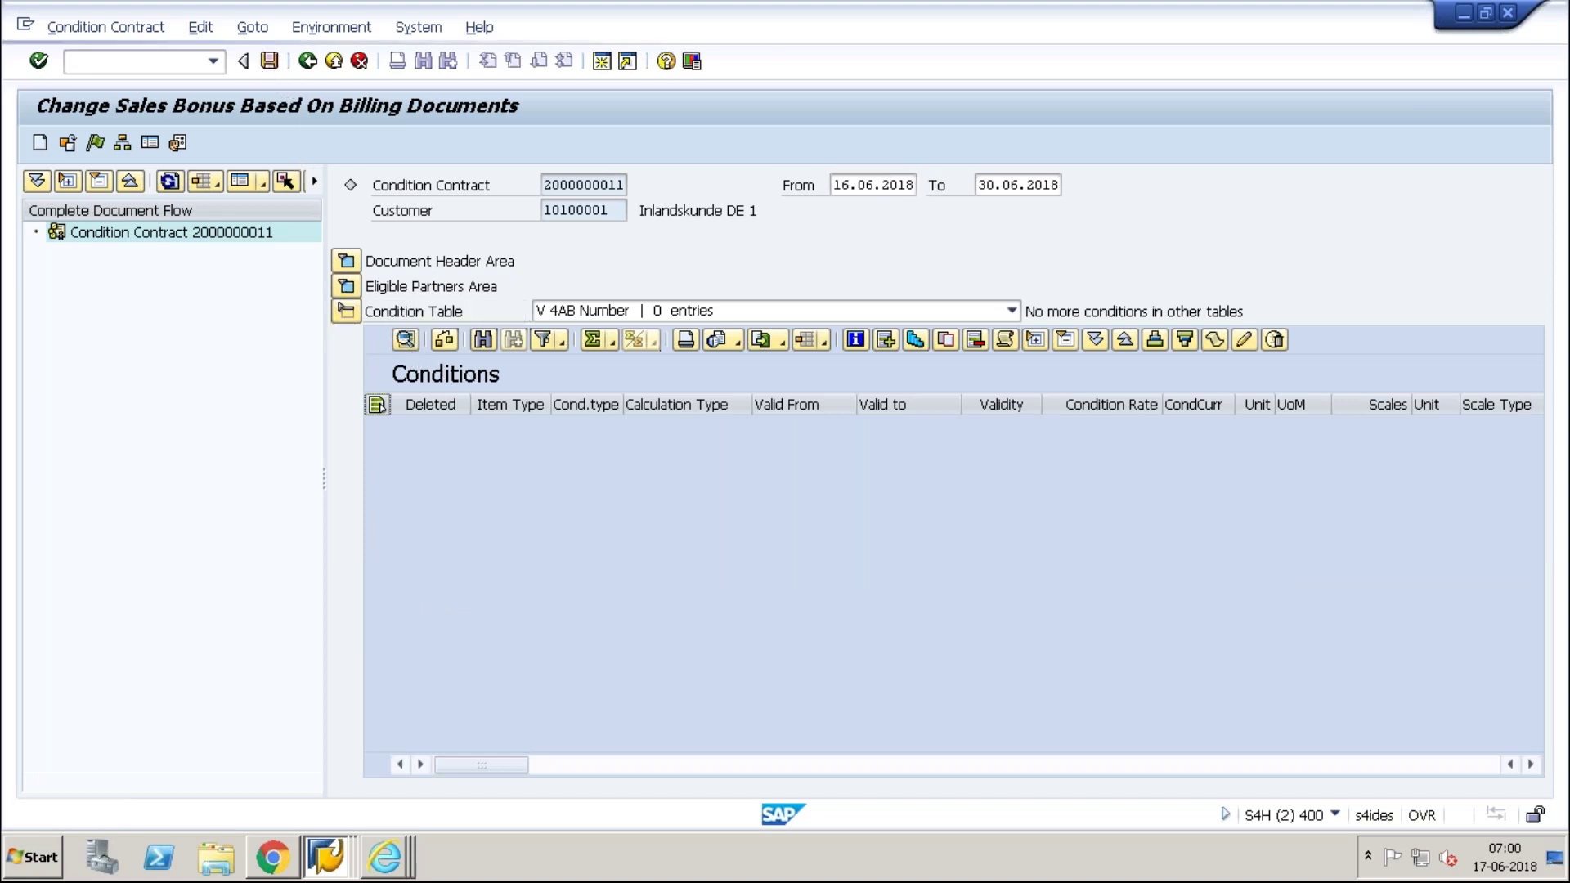
pyautogui.press('Return')
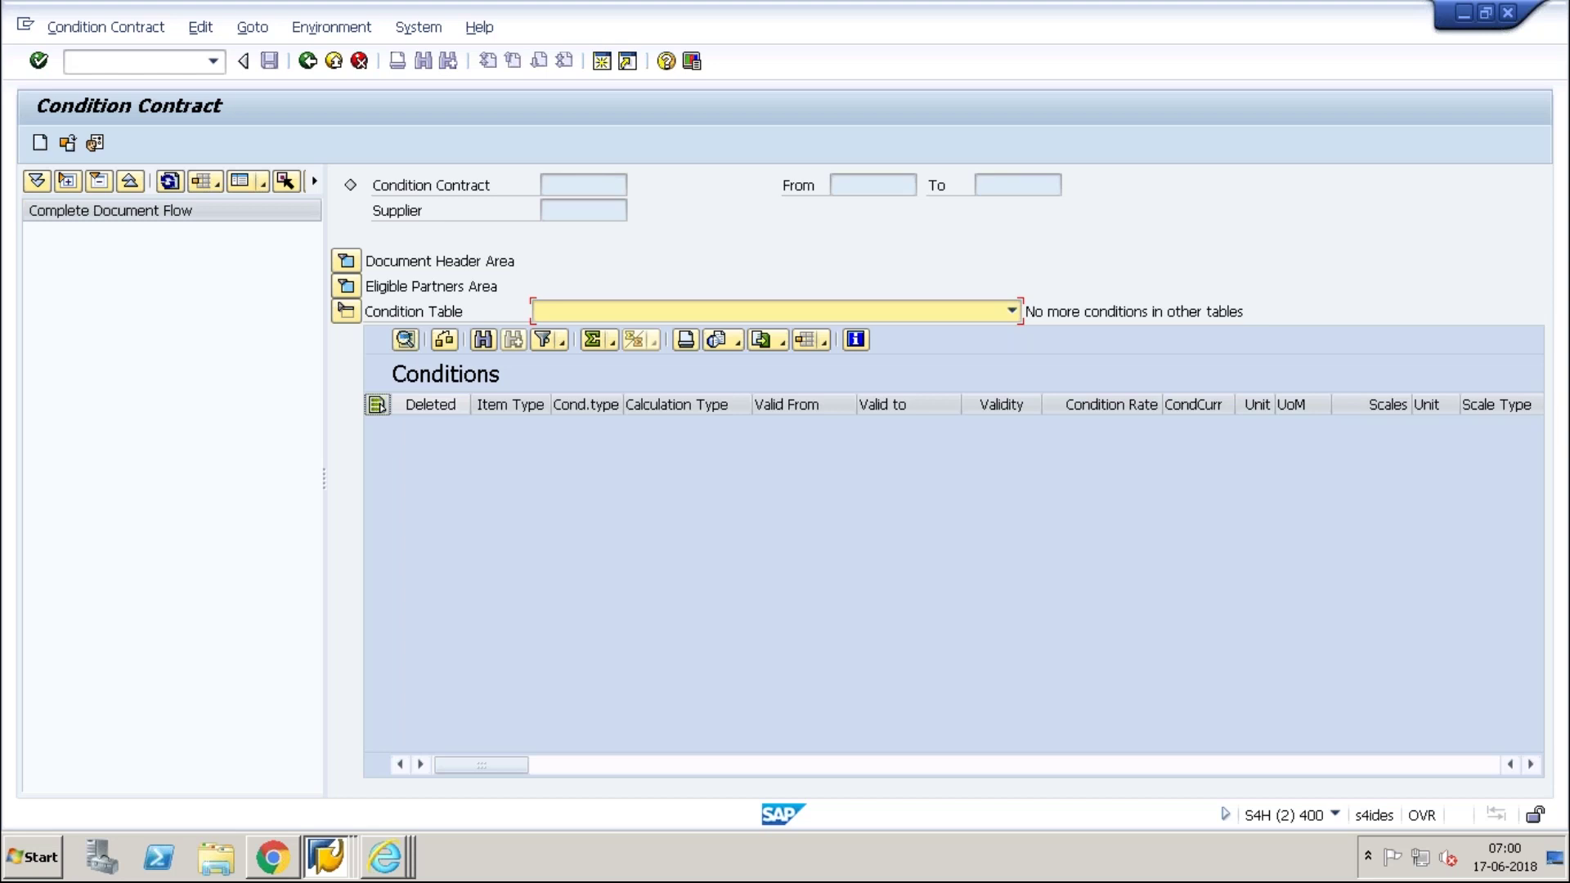
pyautogui.click(105, 27)
pyautogui.click(92, 74)
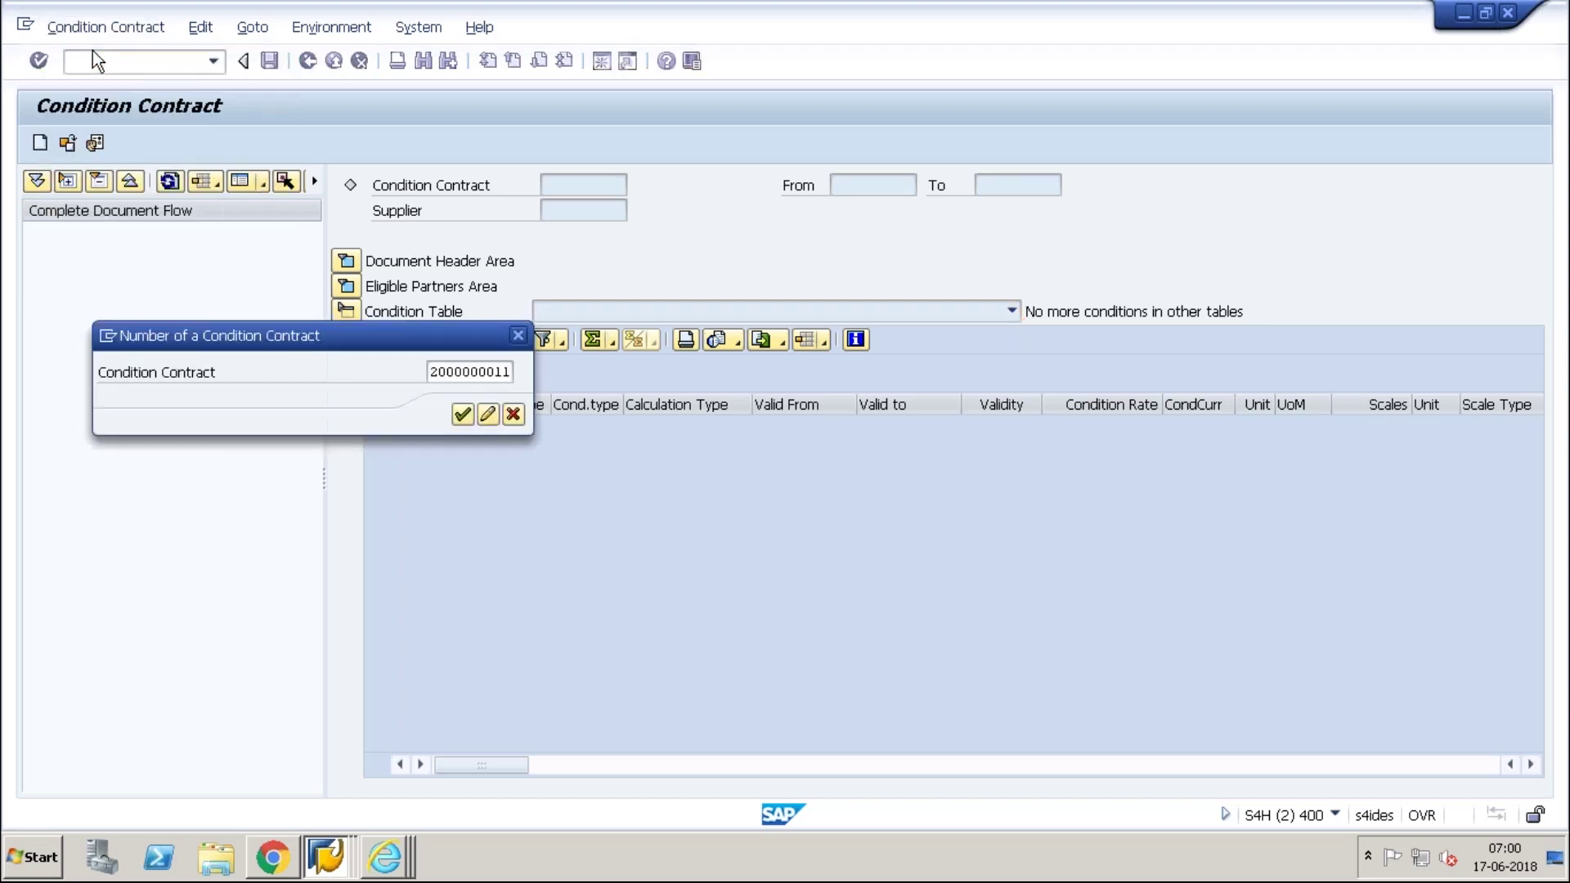
pyautogui.press('Return')
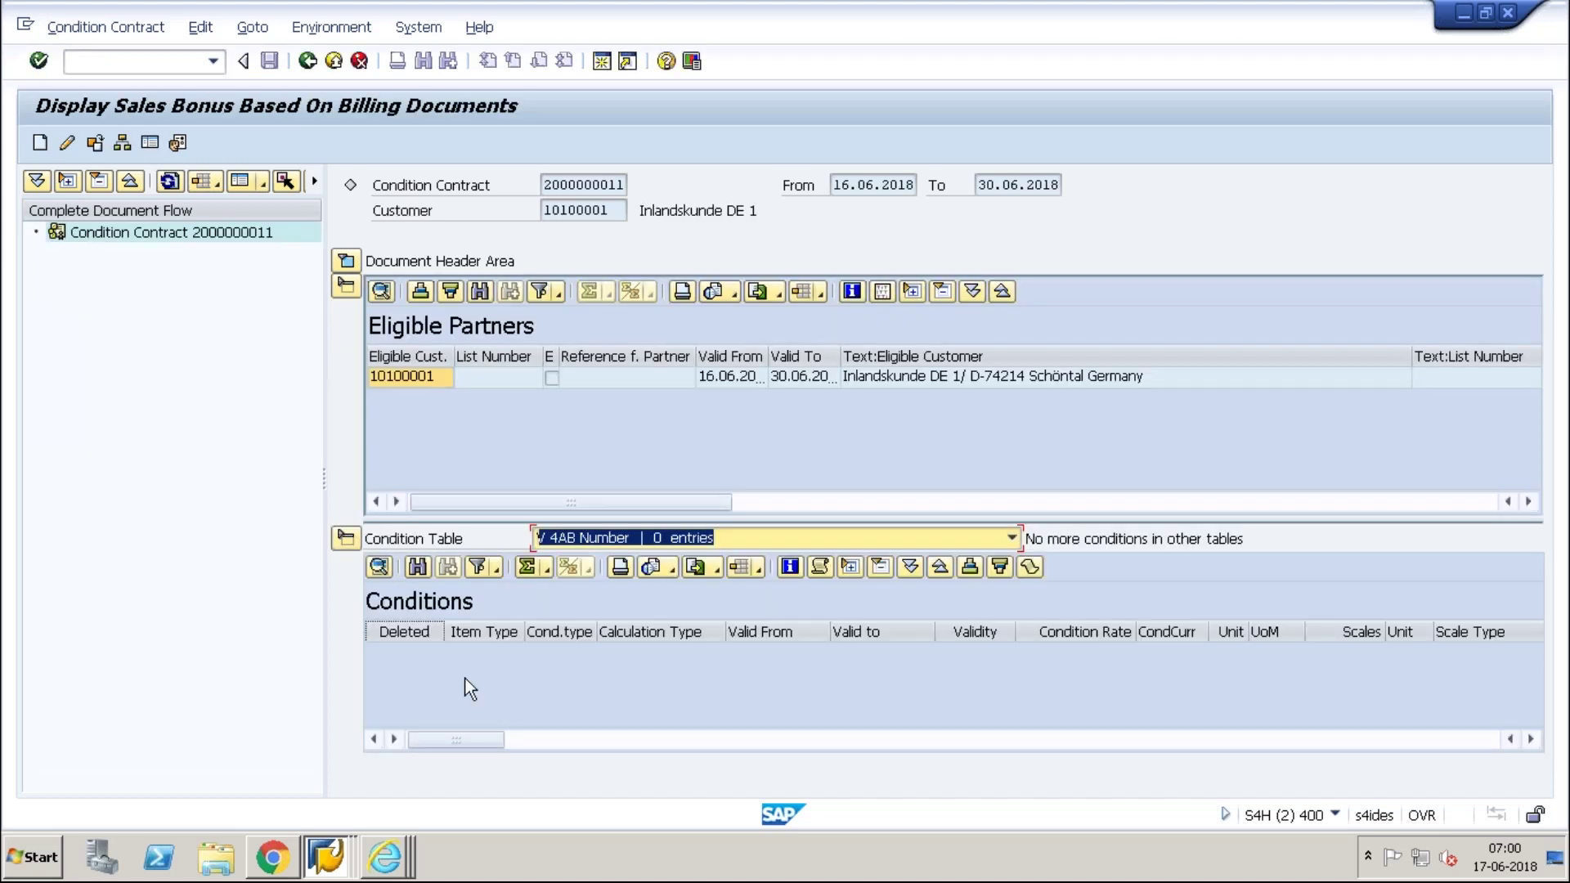
# Step: Check the condition tables V 163 and V 4AB in the dropdown, then minimize the remote session
pyautogui.click(719, 540)
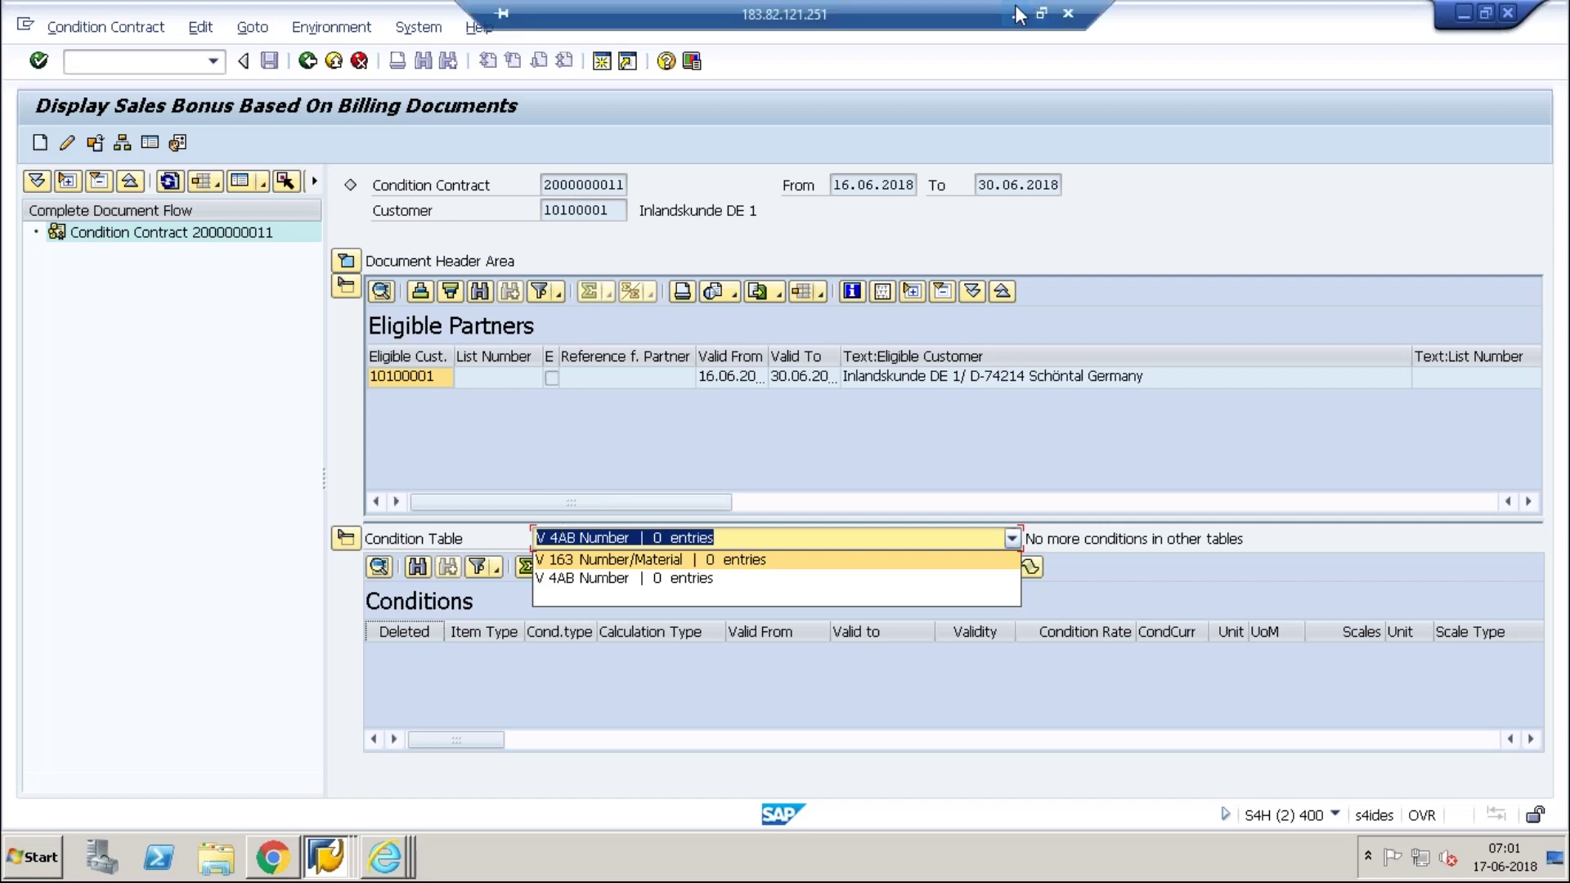
pyautogui.click(1018, 14)
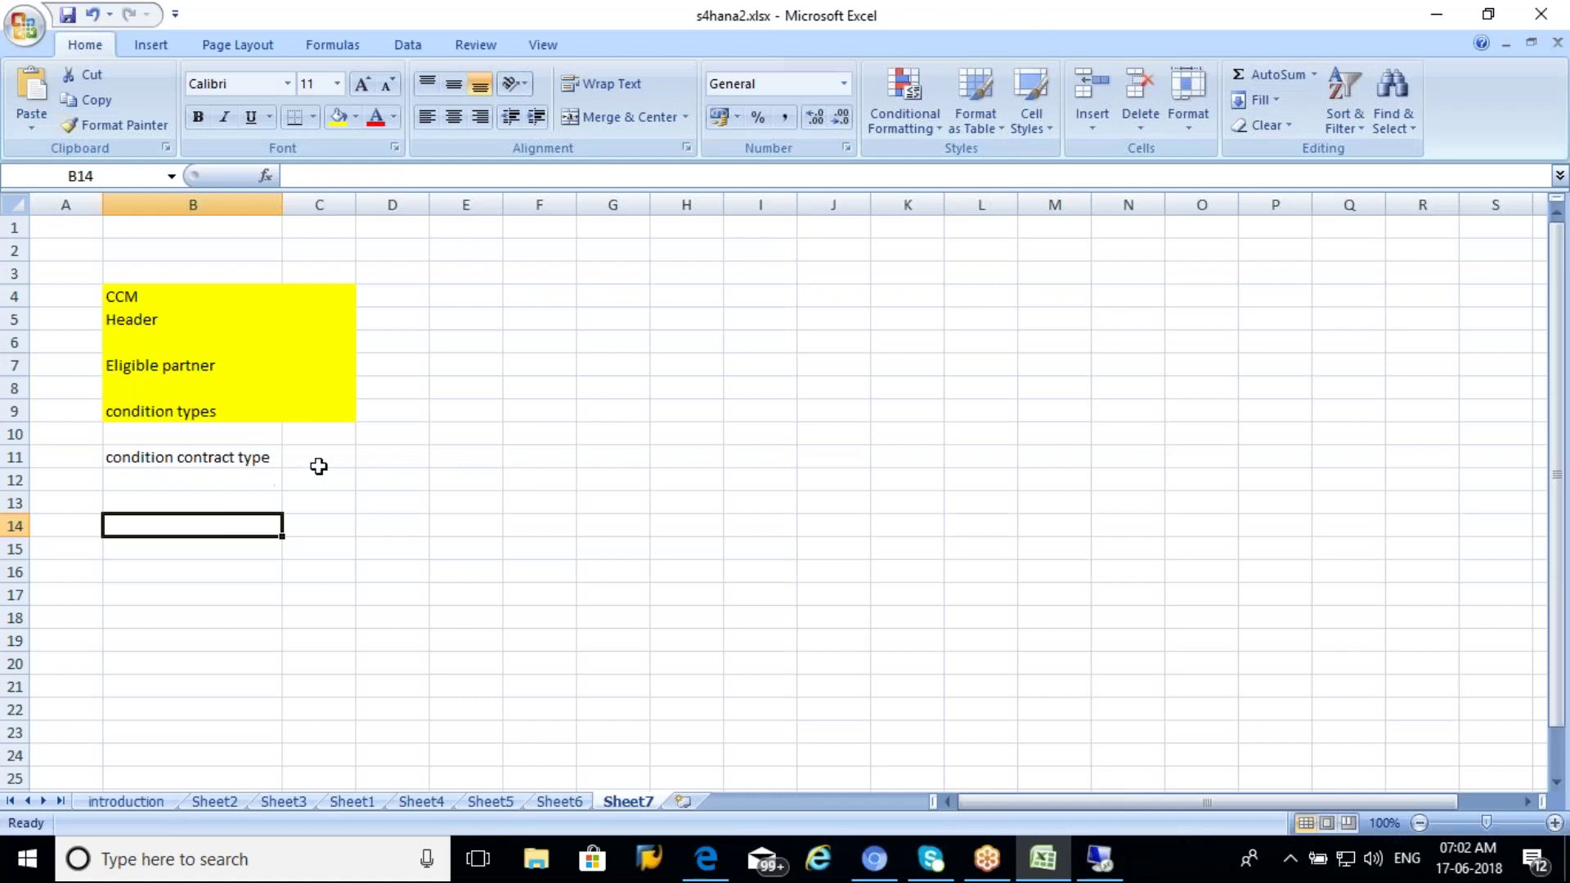
# Step: On Sheet7, enter 1000 in E4, 'condition tables --> (Number)' in G4 and 'sales order' in E7
pyautogui.click(458, 291)
pyautogui.write('1')
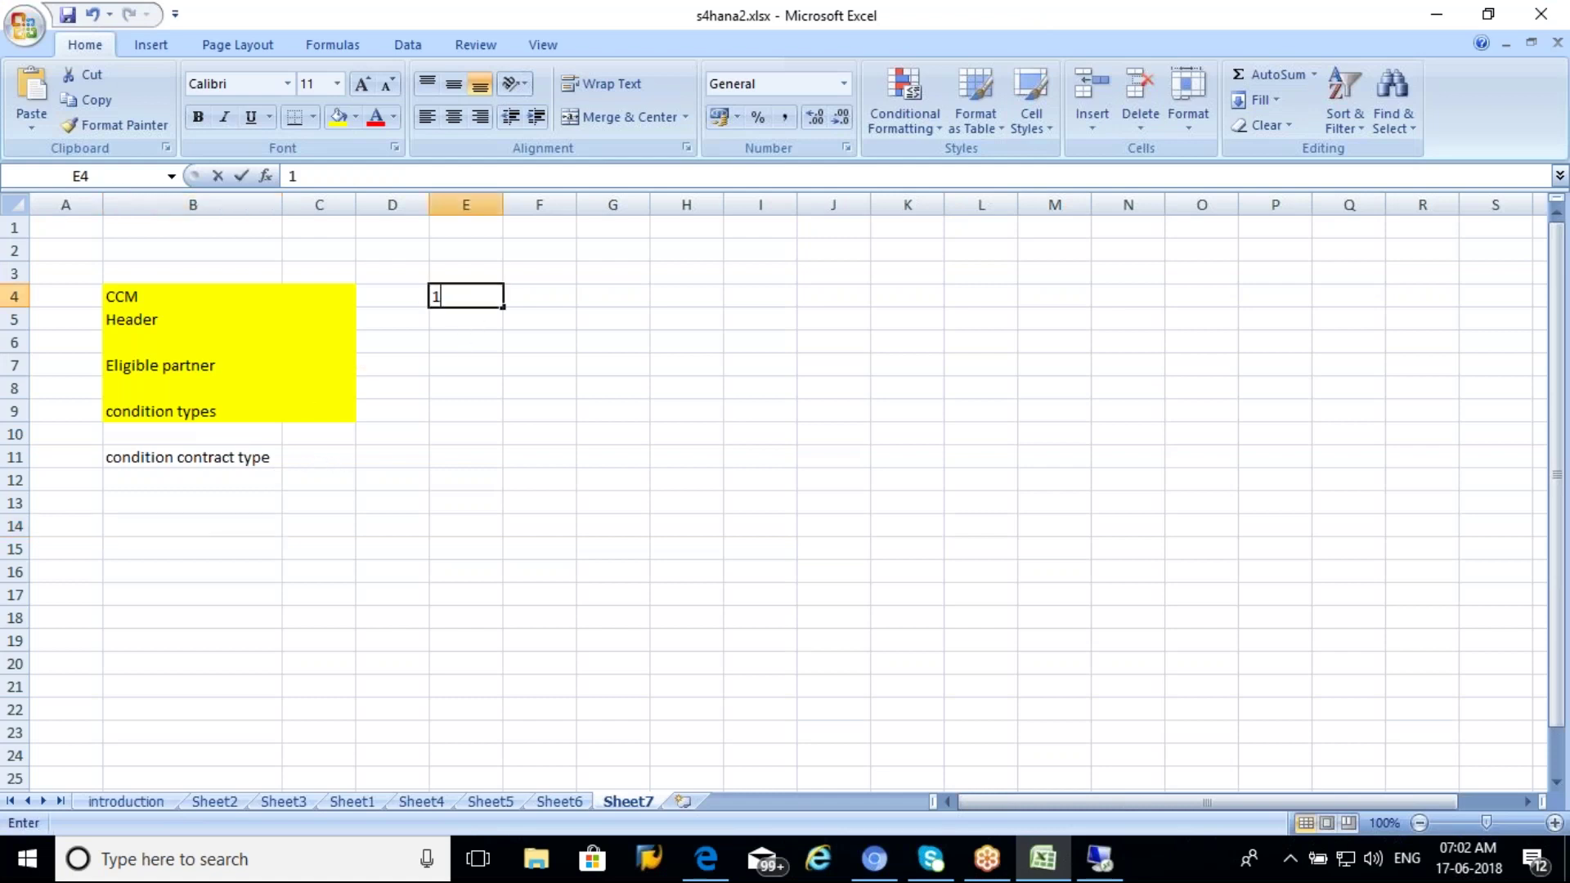
pyautogui.write('000')
pyautogui.click(601, 297)
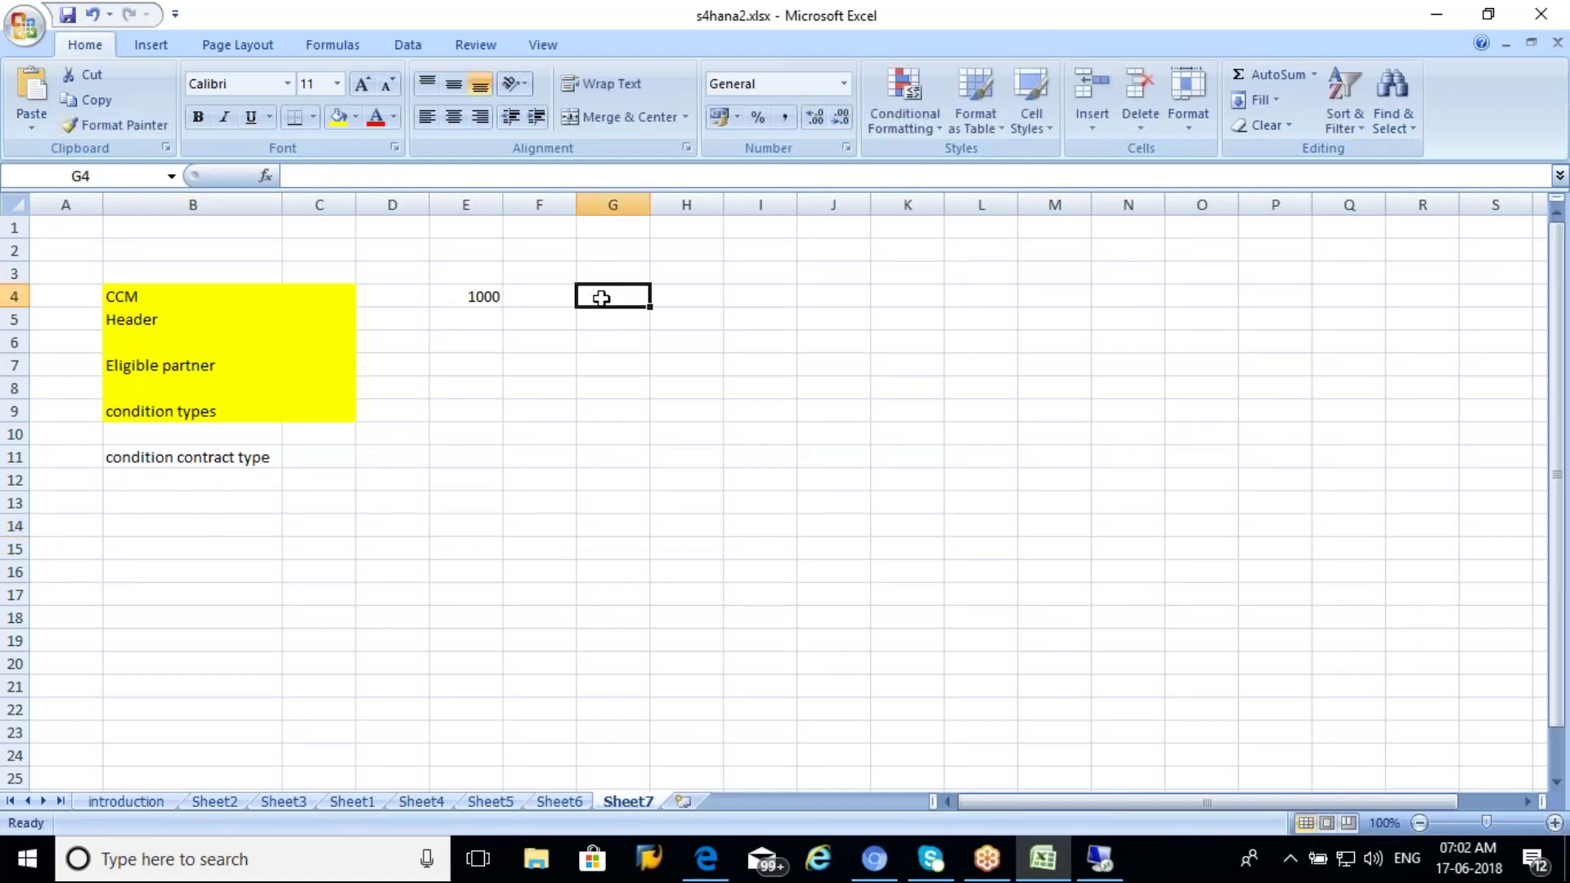
pyautogui.write('condition')
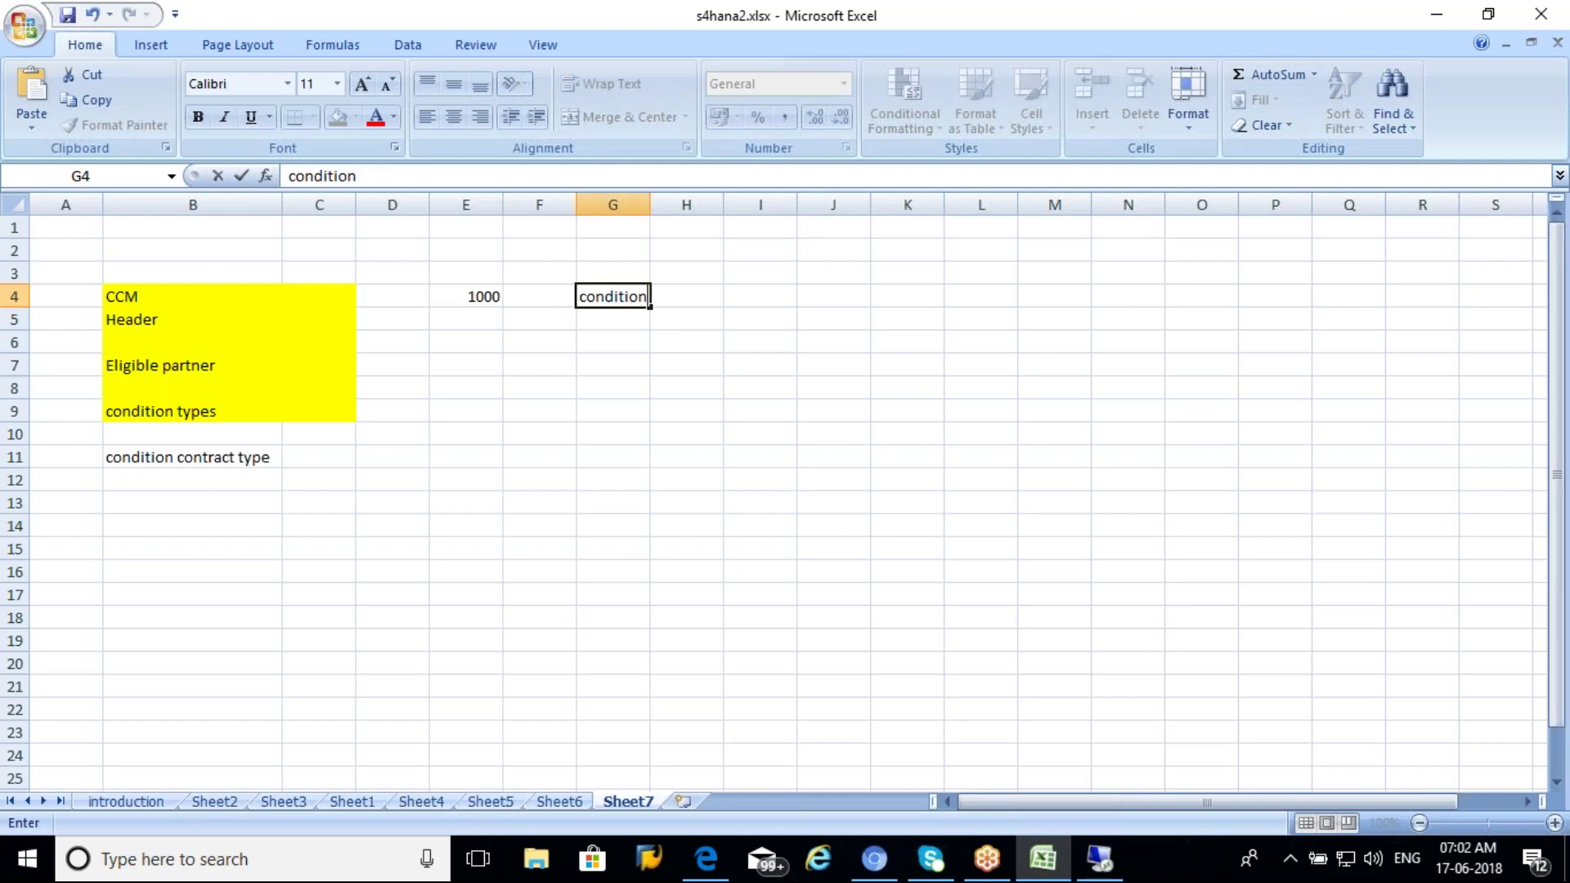
pyautogui.write(' tables -->')
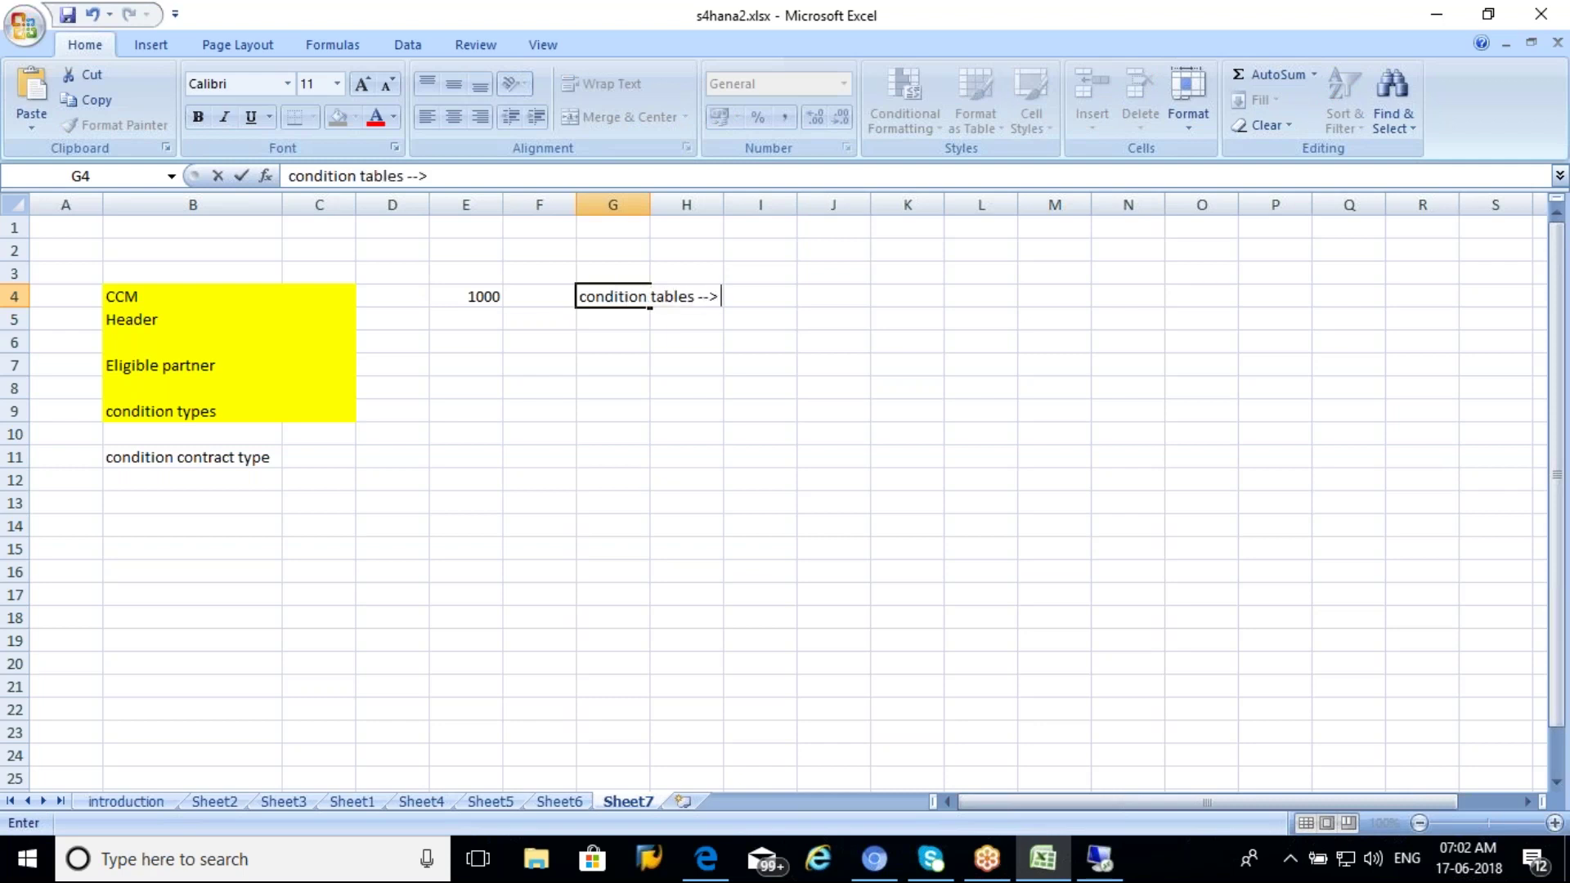
pyautogui.write(' Number)')
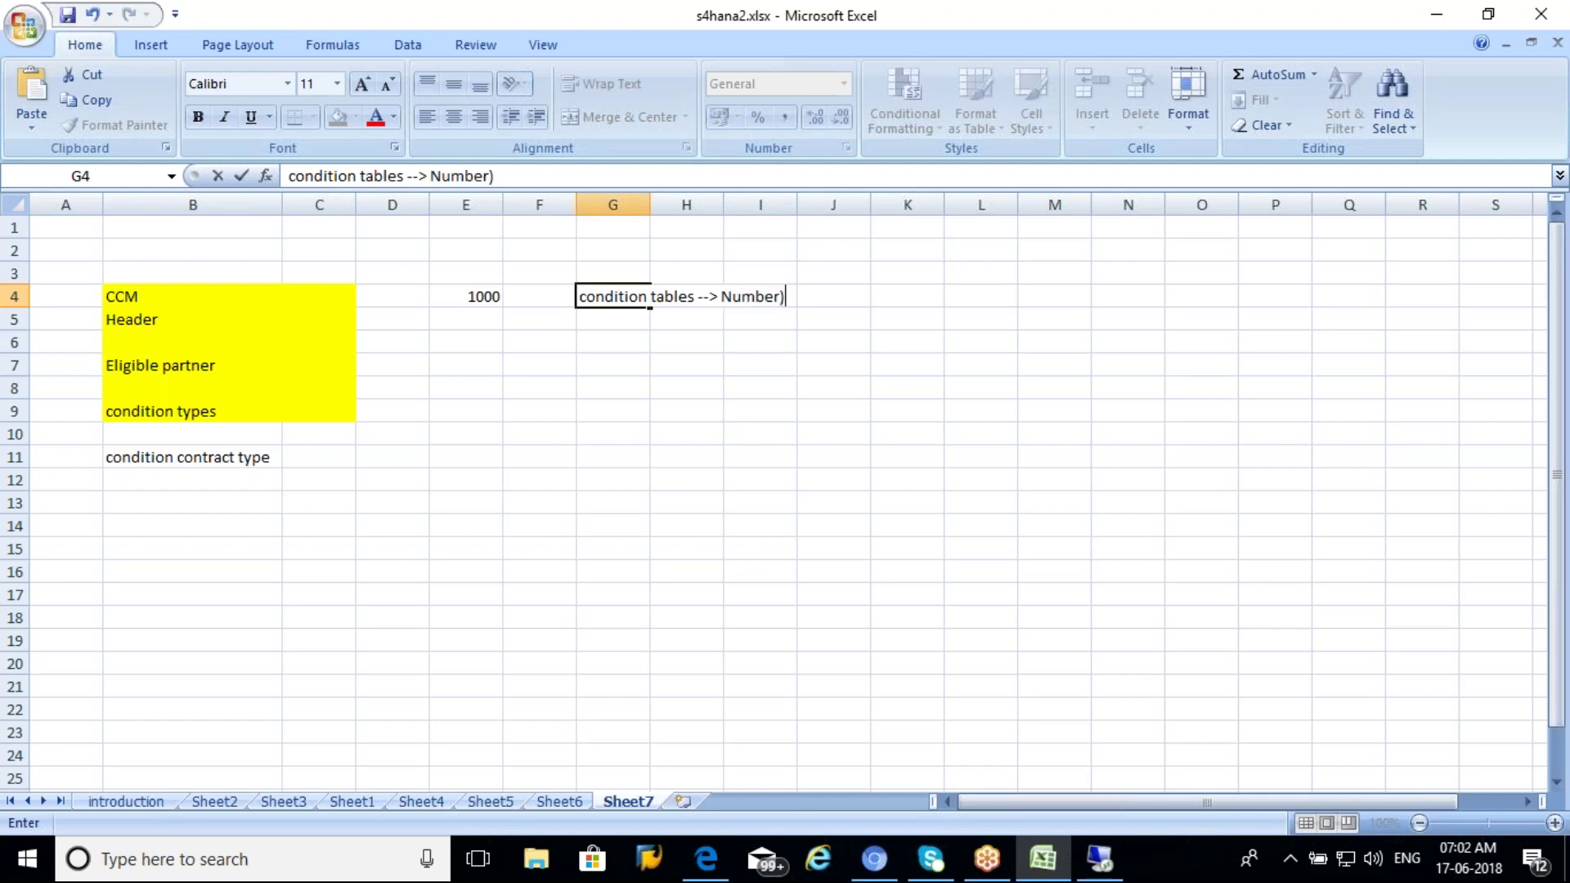
pyautogui.click(430, 178)
pyautogui.write('(')
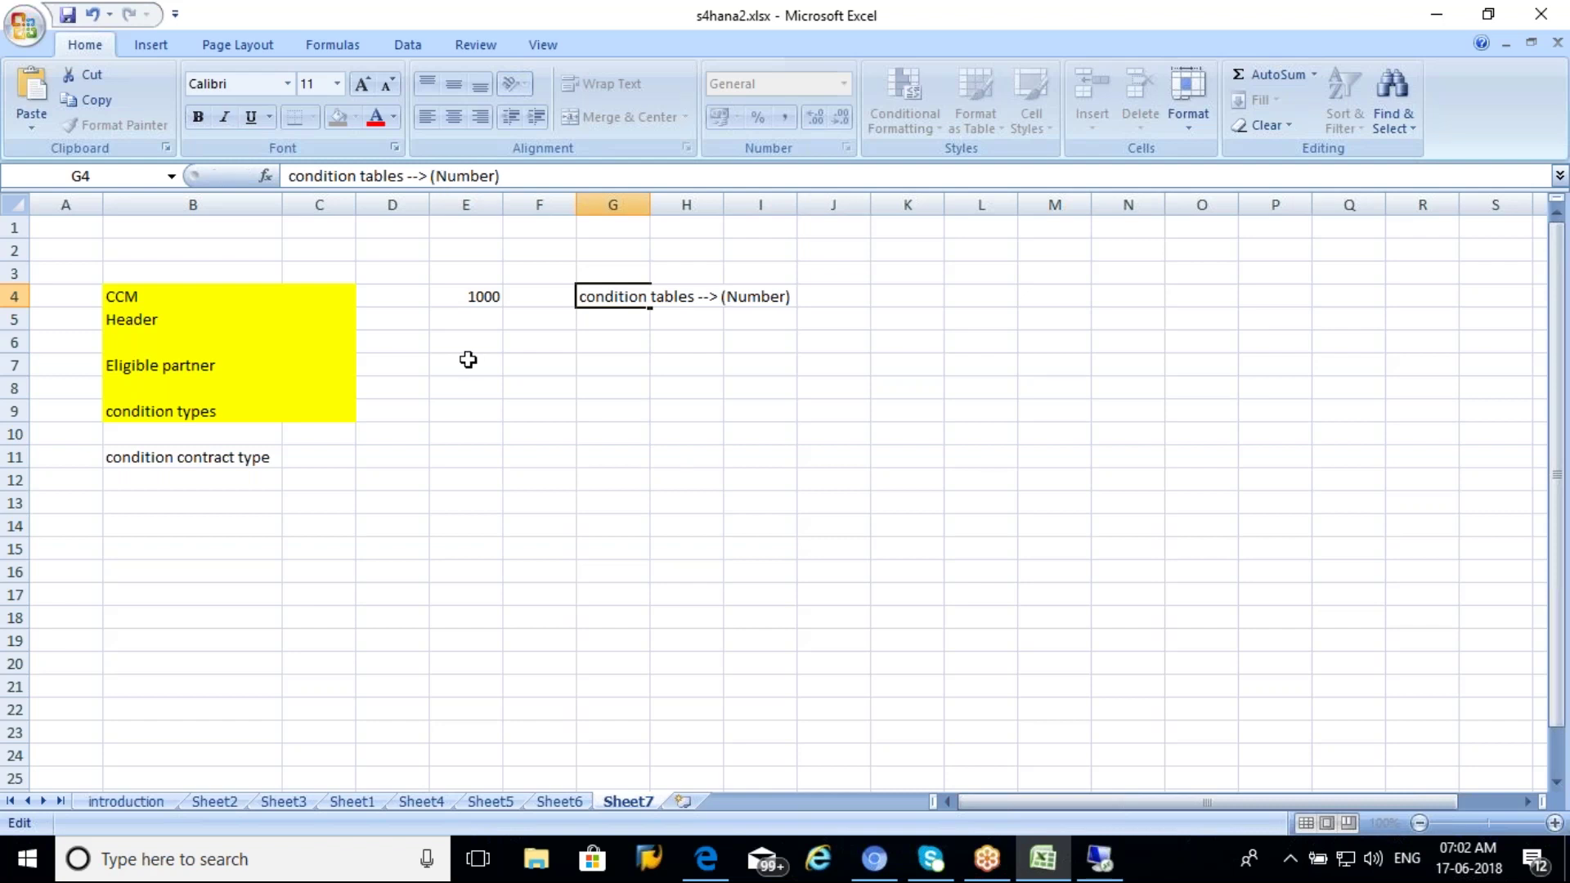
pyautogui.click(466, 360)
pyautogui.write('sales order')
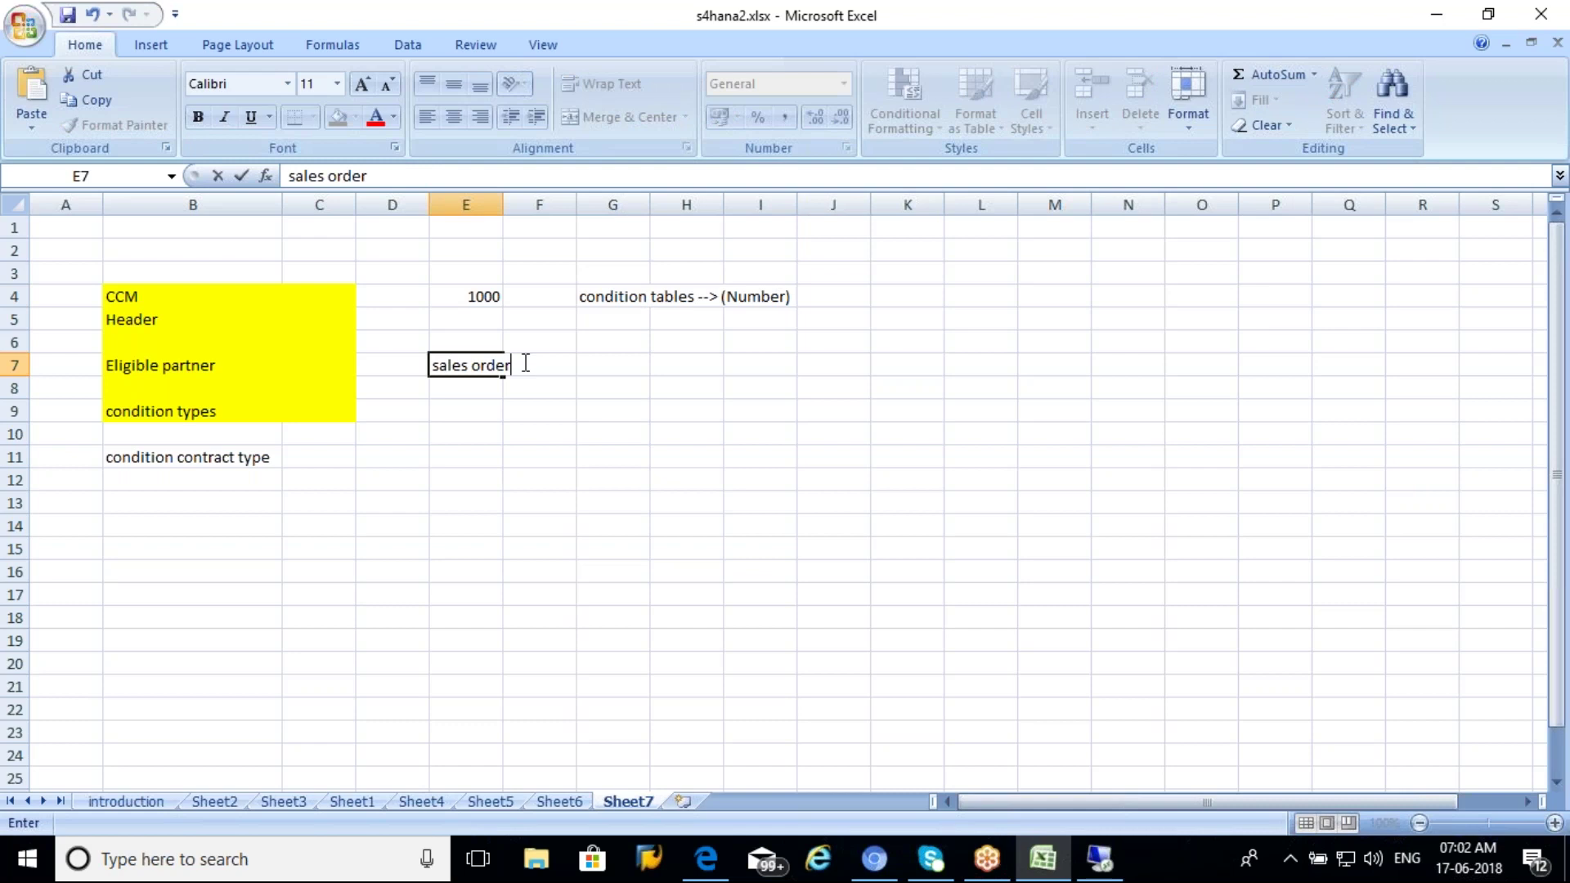
pyautogui.click(528, 407)
pyautogui.click(488, 363)
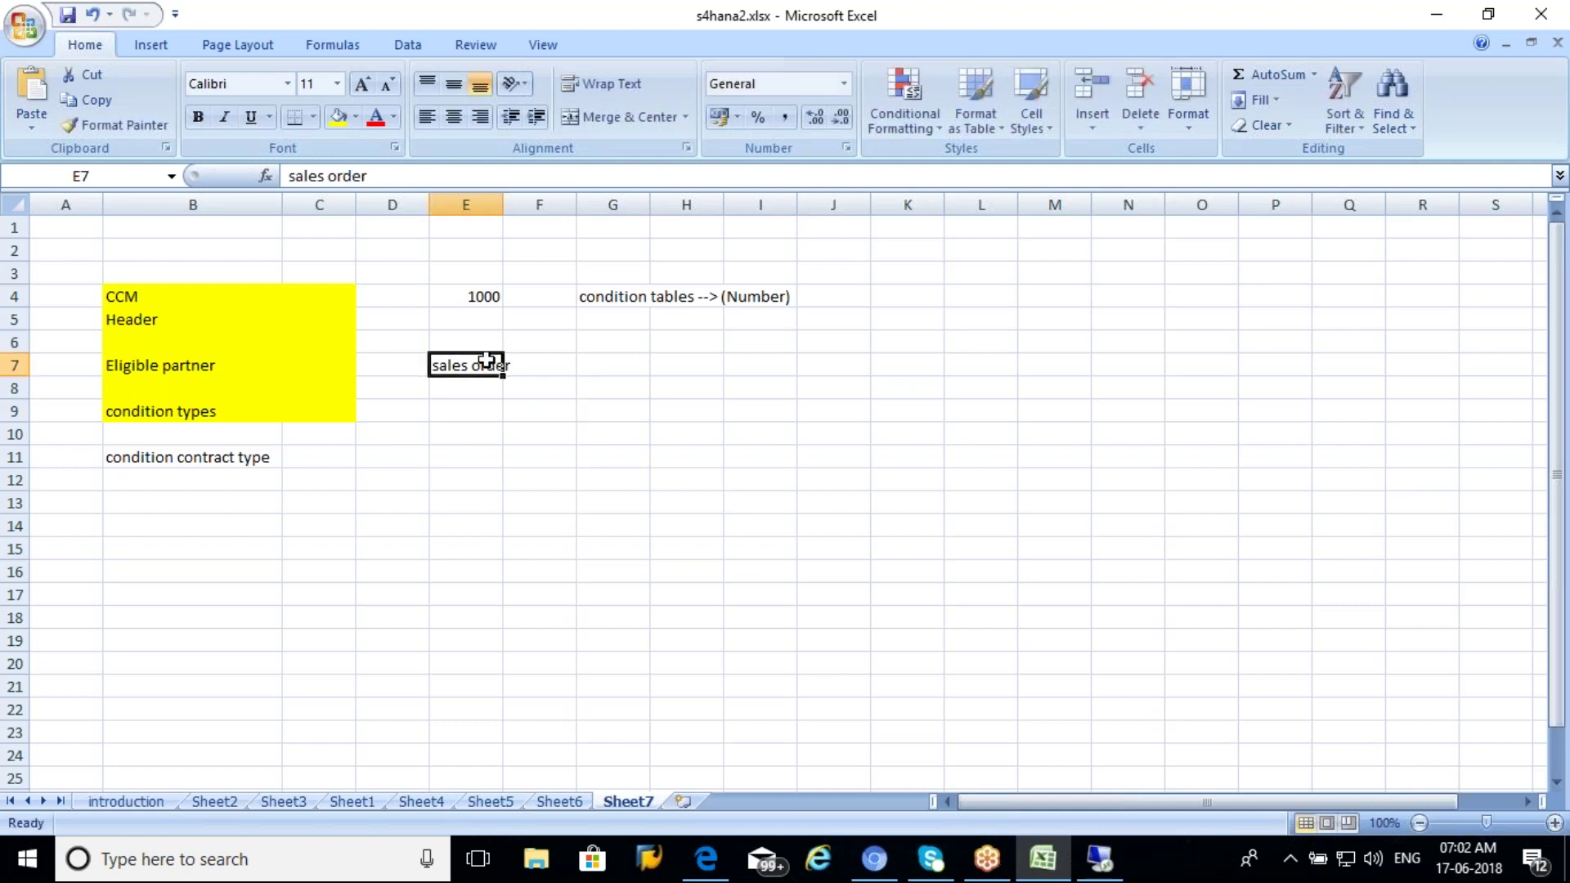
# Step: Enter CUST1 in C7 beside Eligible partner and cust1 in F8
pyautogui.click(313, 362)
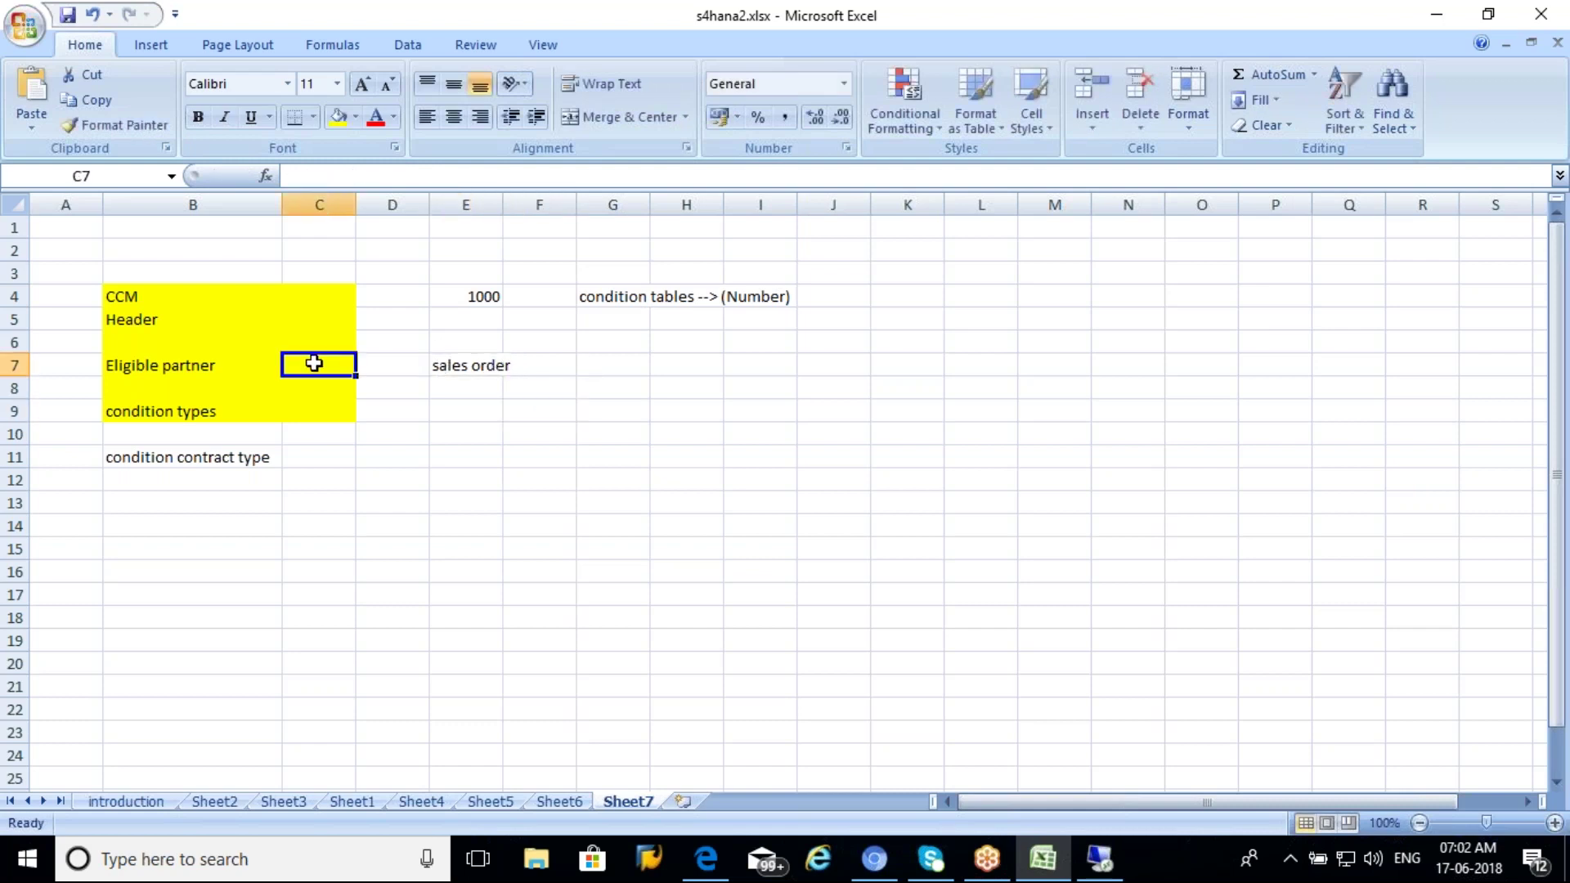
pyautogui.write('100')
pyautogui.press('BackSpace')
pyautogui.press('BackSpace')
pyautogui.press('BackSpace')
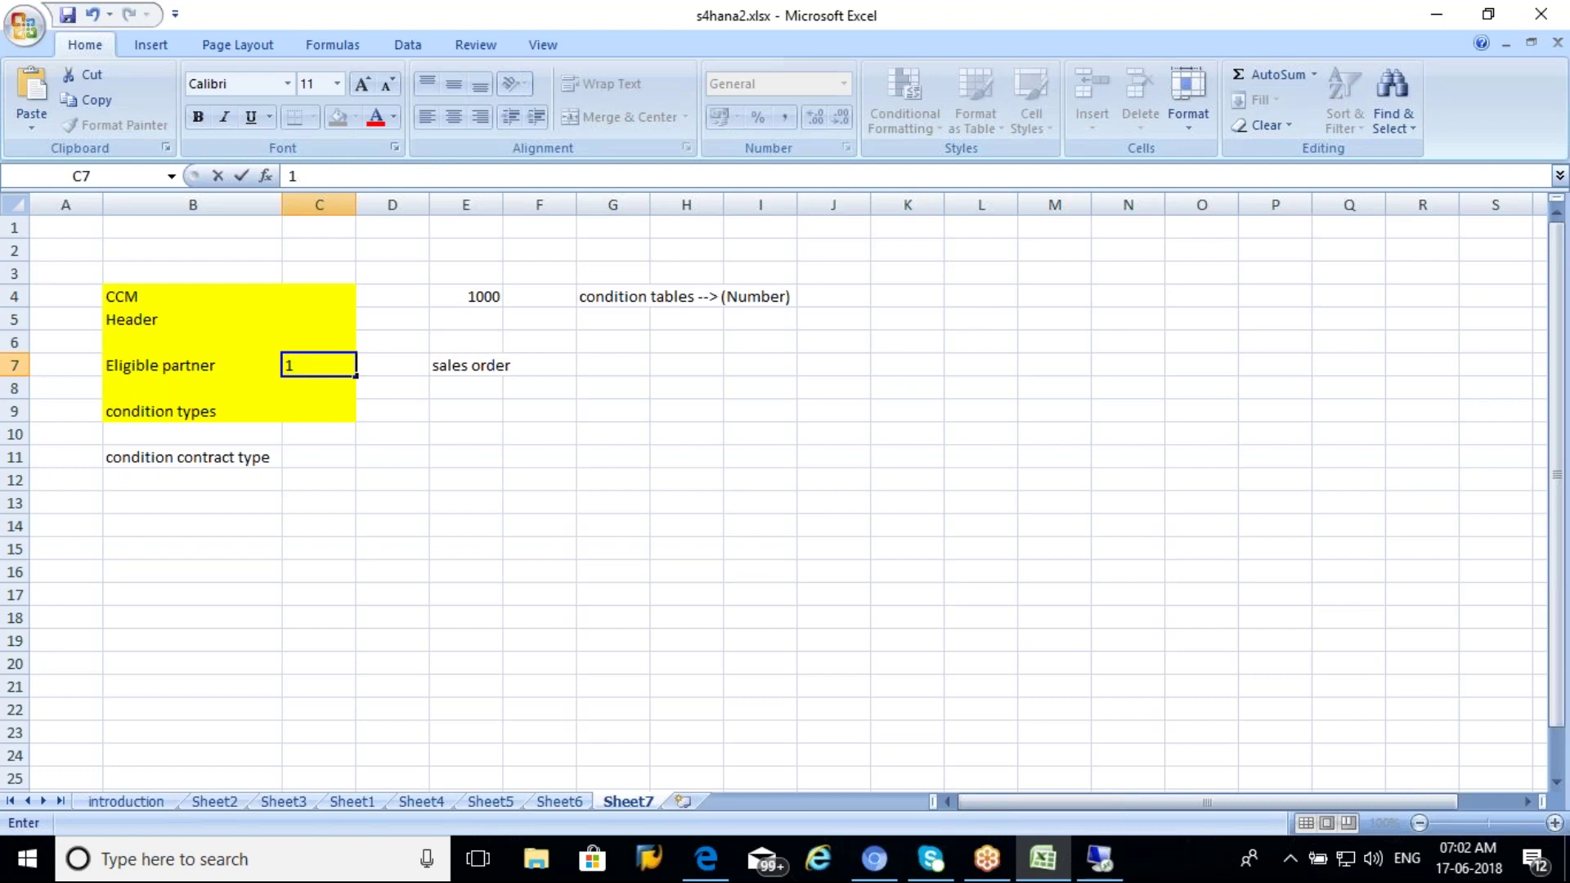
pyautogui.write('CUST1')
pyautogui.click(521, 391)
pyautogui.write('custom')
pyautogui.press('BackSpace')
pyautogui.press('BackSpace')
pyautogui.write('1')
pyautogui.press('Return')
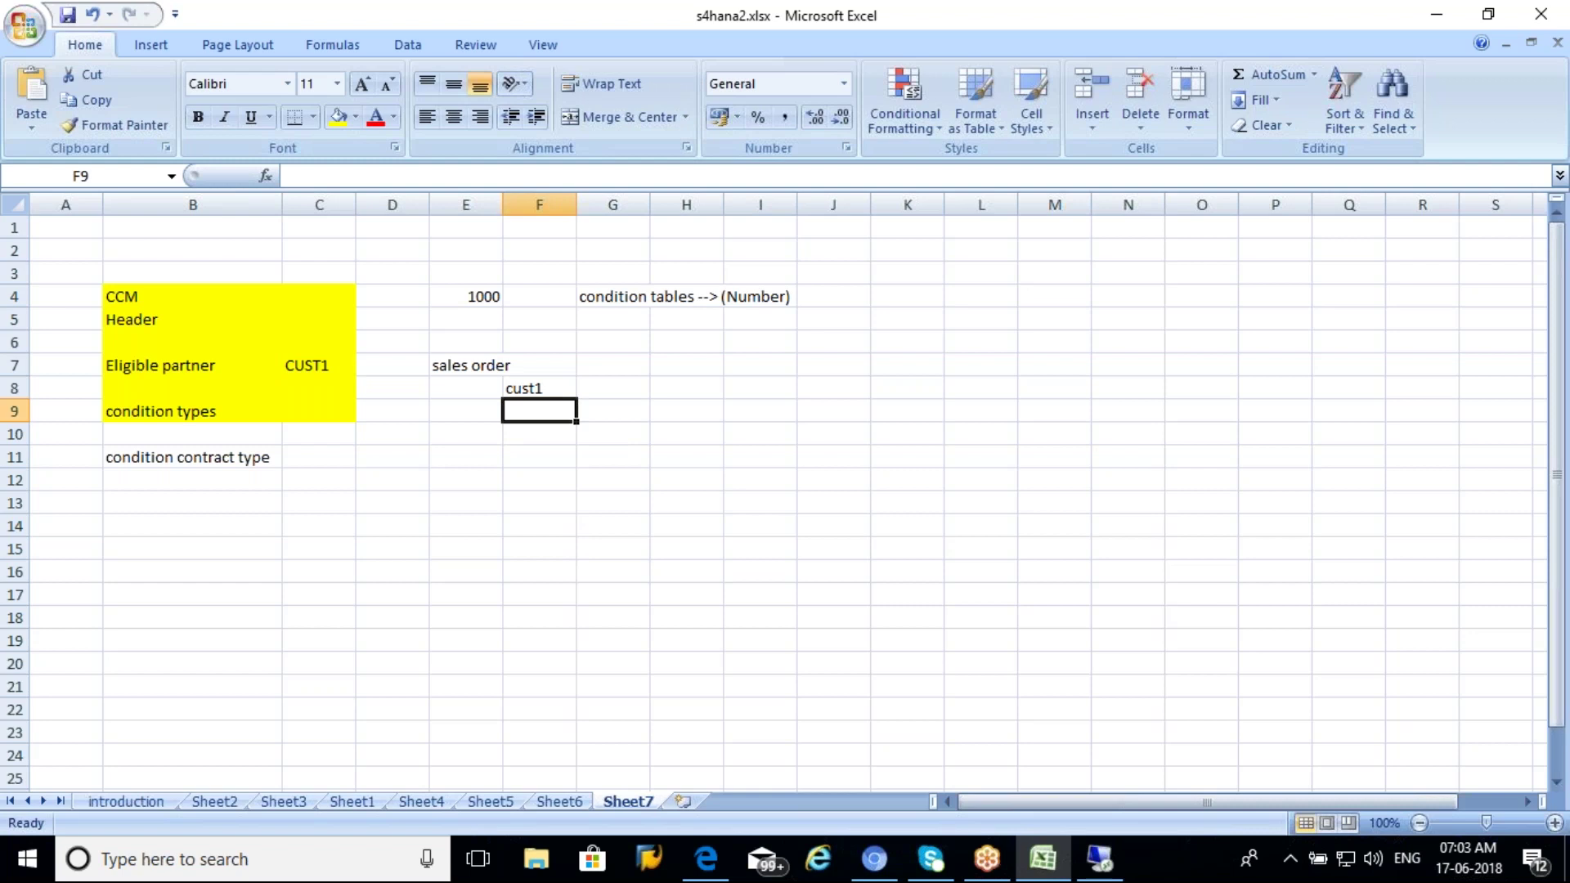
# Step: Enter the header period 16/06/2018--30/06/2018 in C5
pyautogui.click(520, 389)
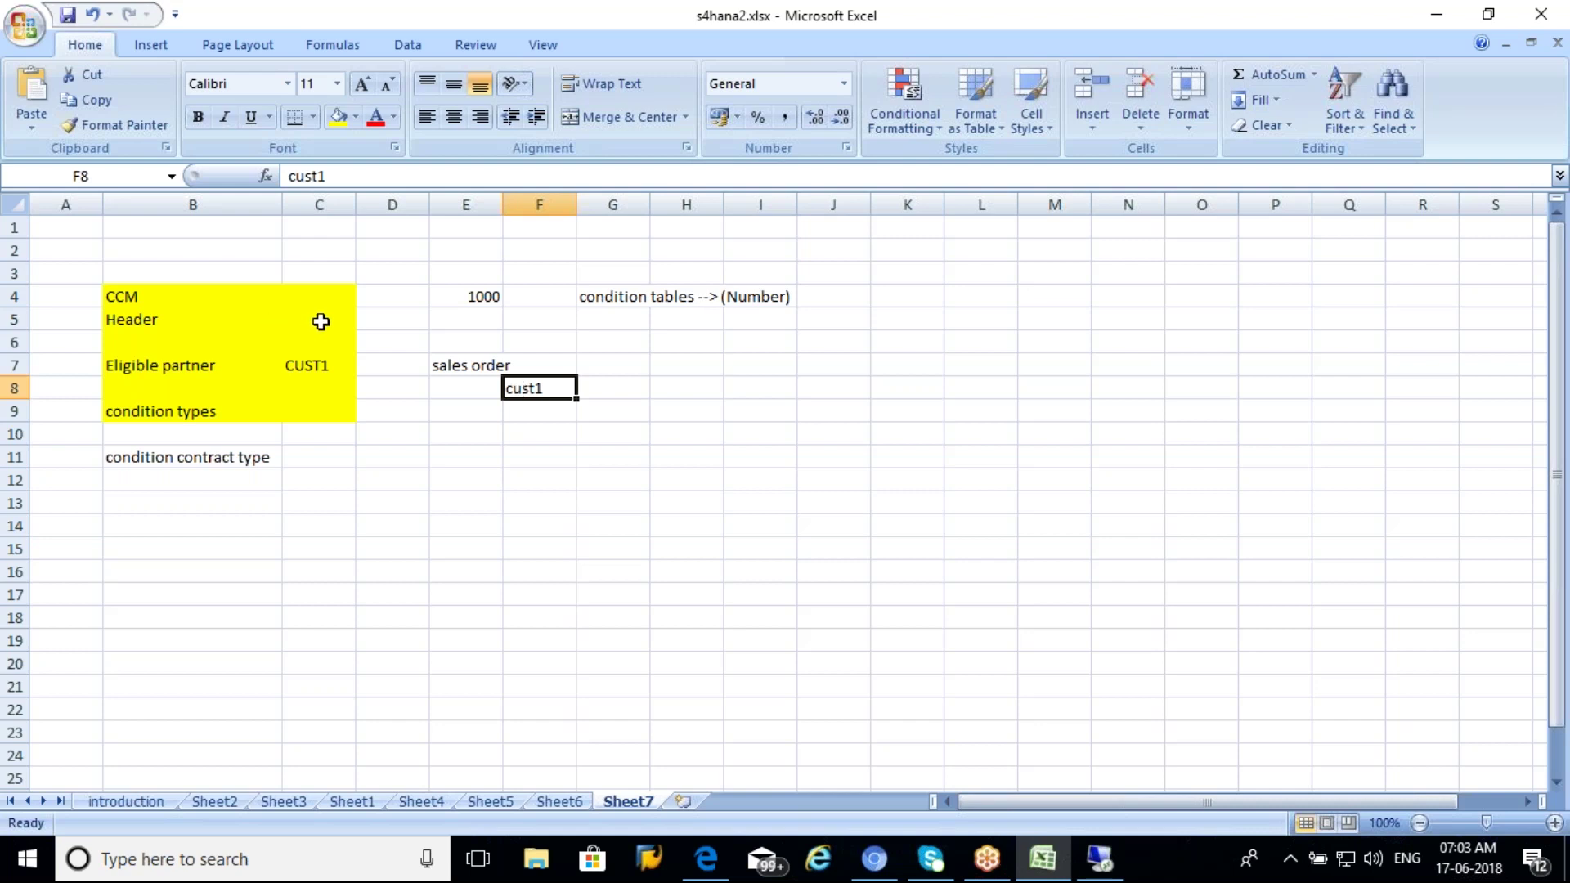
pyautogui.click(295, 317)
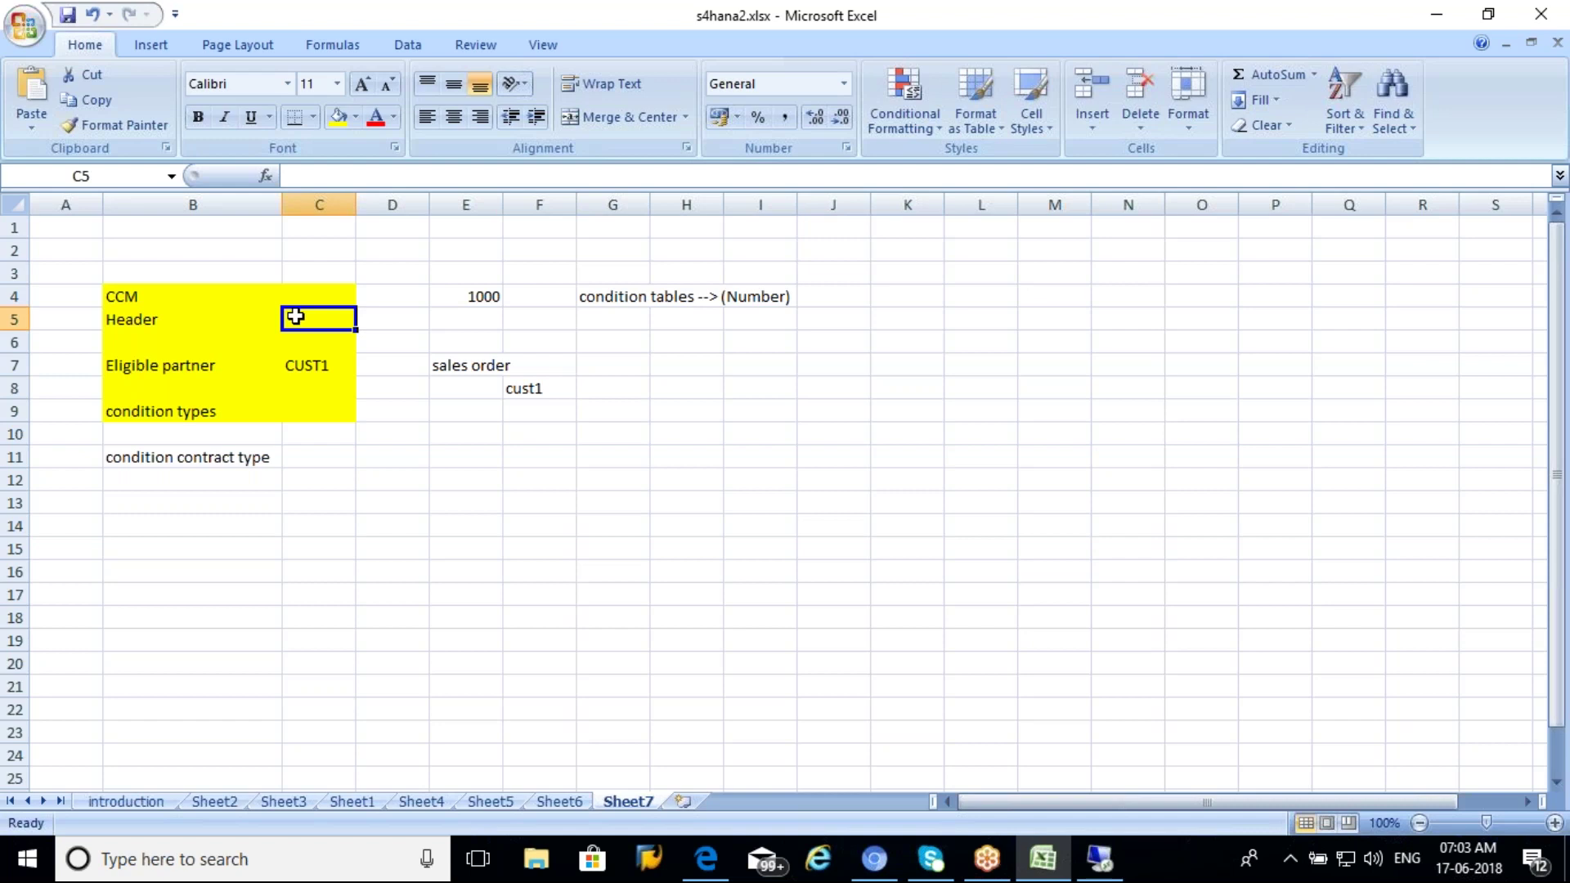
pyautogui.click(311, 178)
pyautogui.write('16/06/2018--30/')
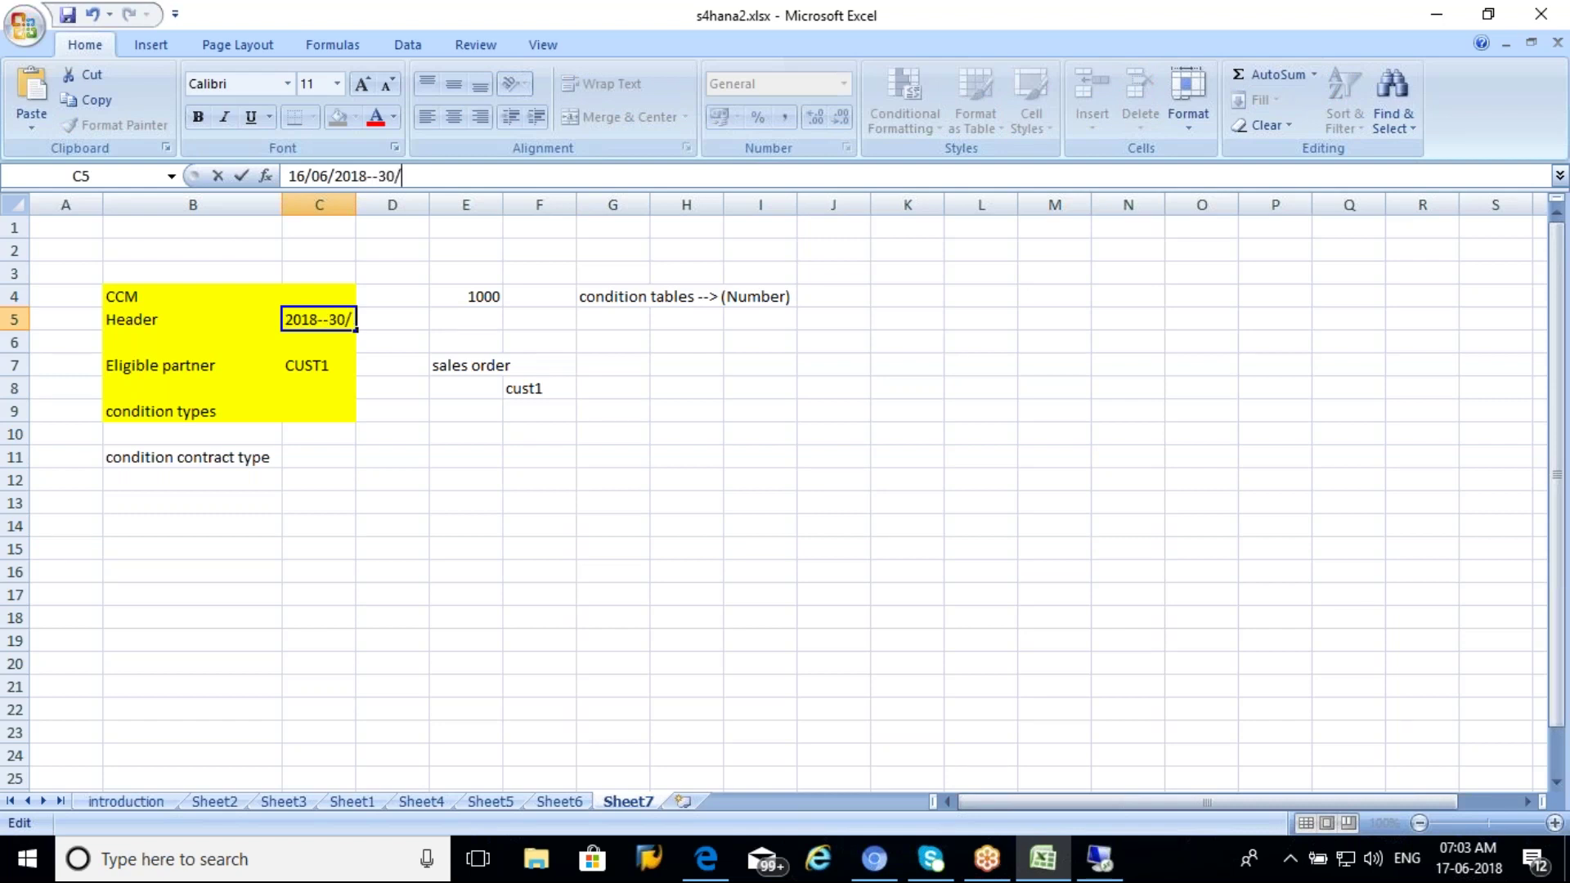
pyautogui.write('06/2018')
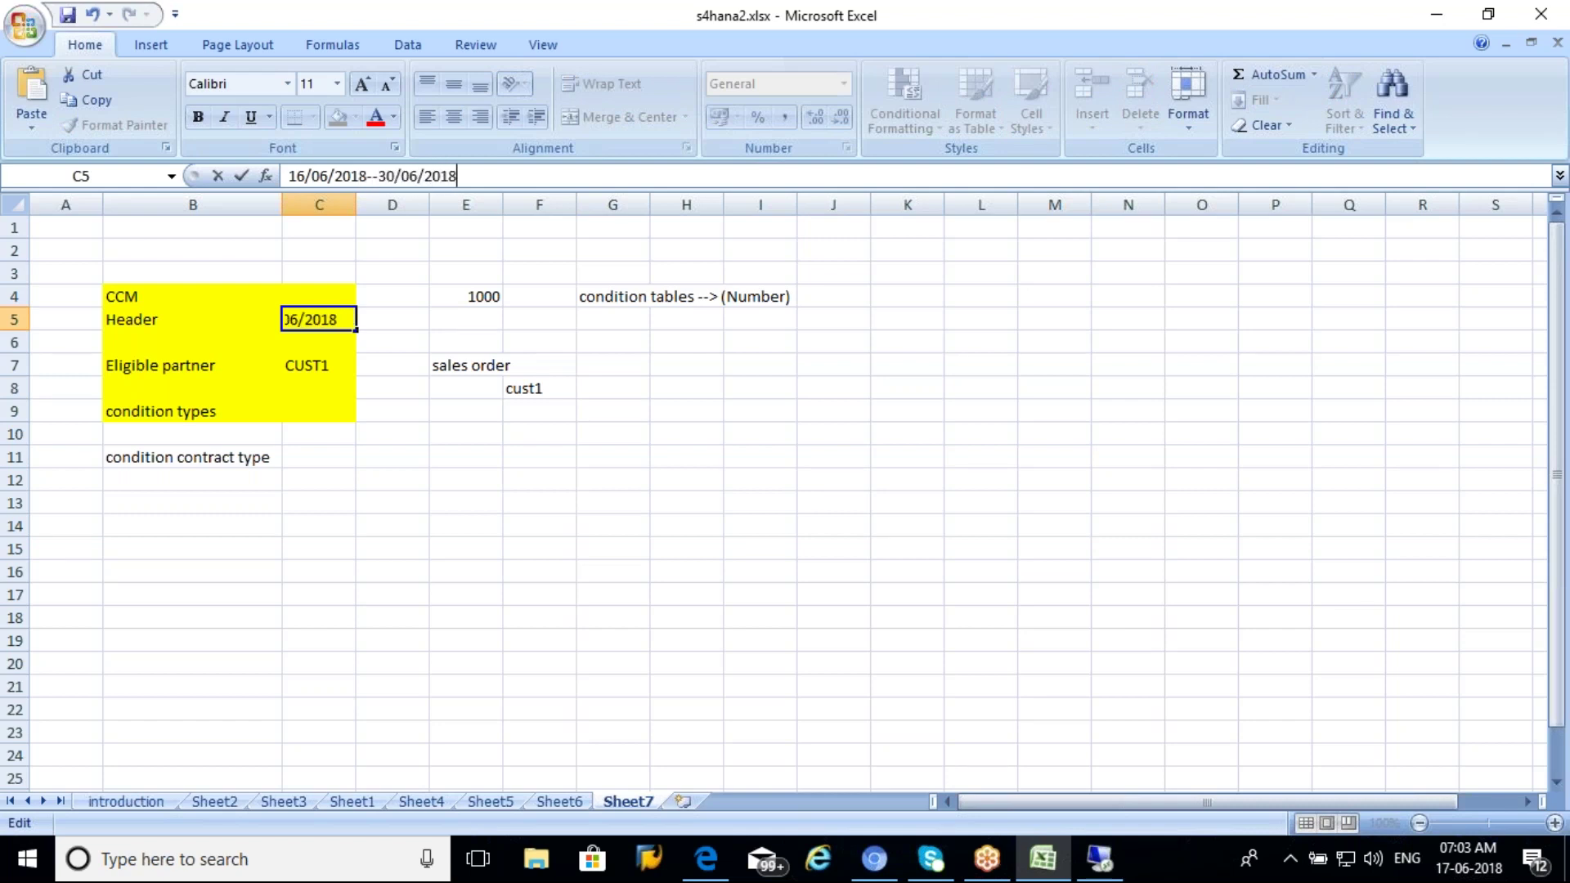
pyautogui.click(348, 454)
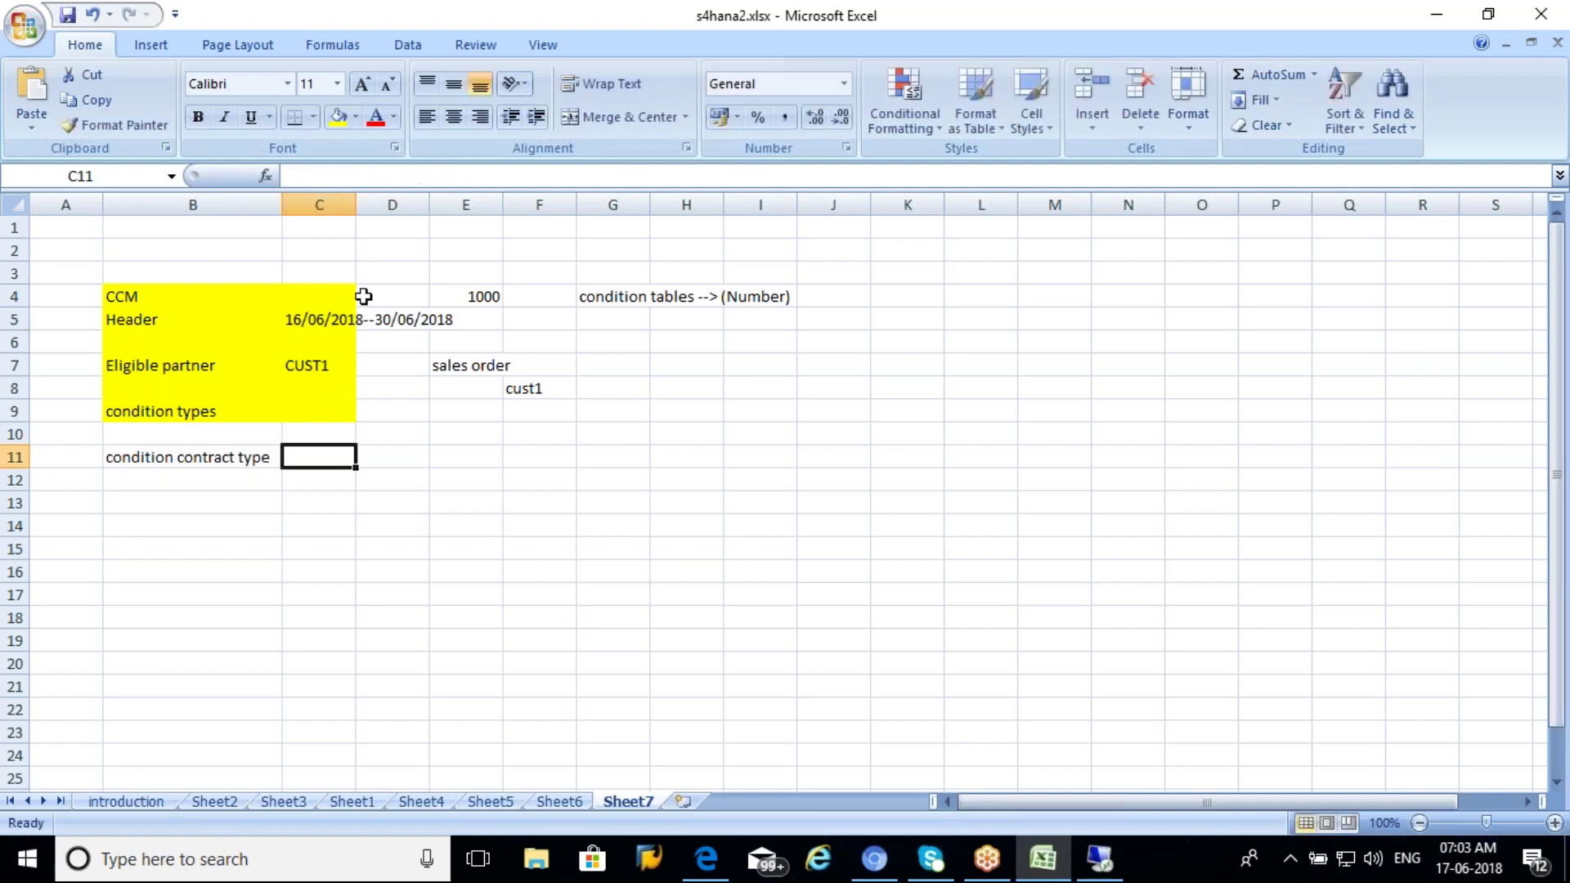
# Step: Record REBA--5% as the condition type in C9
pyautogui.click(324, 364)
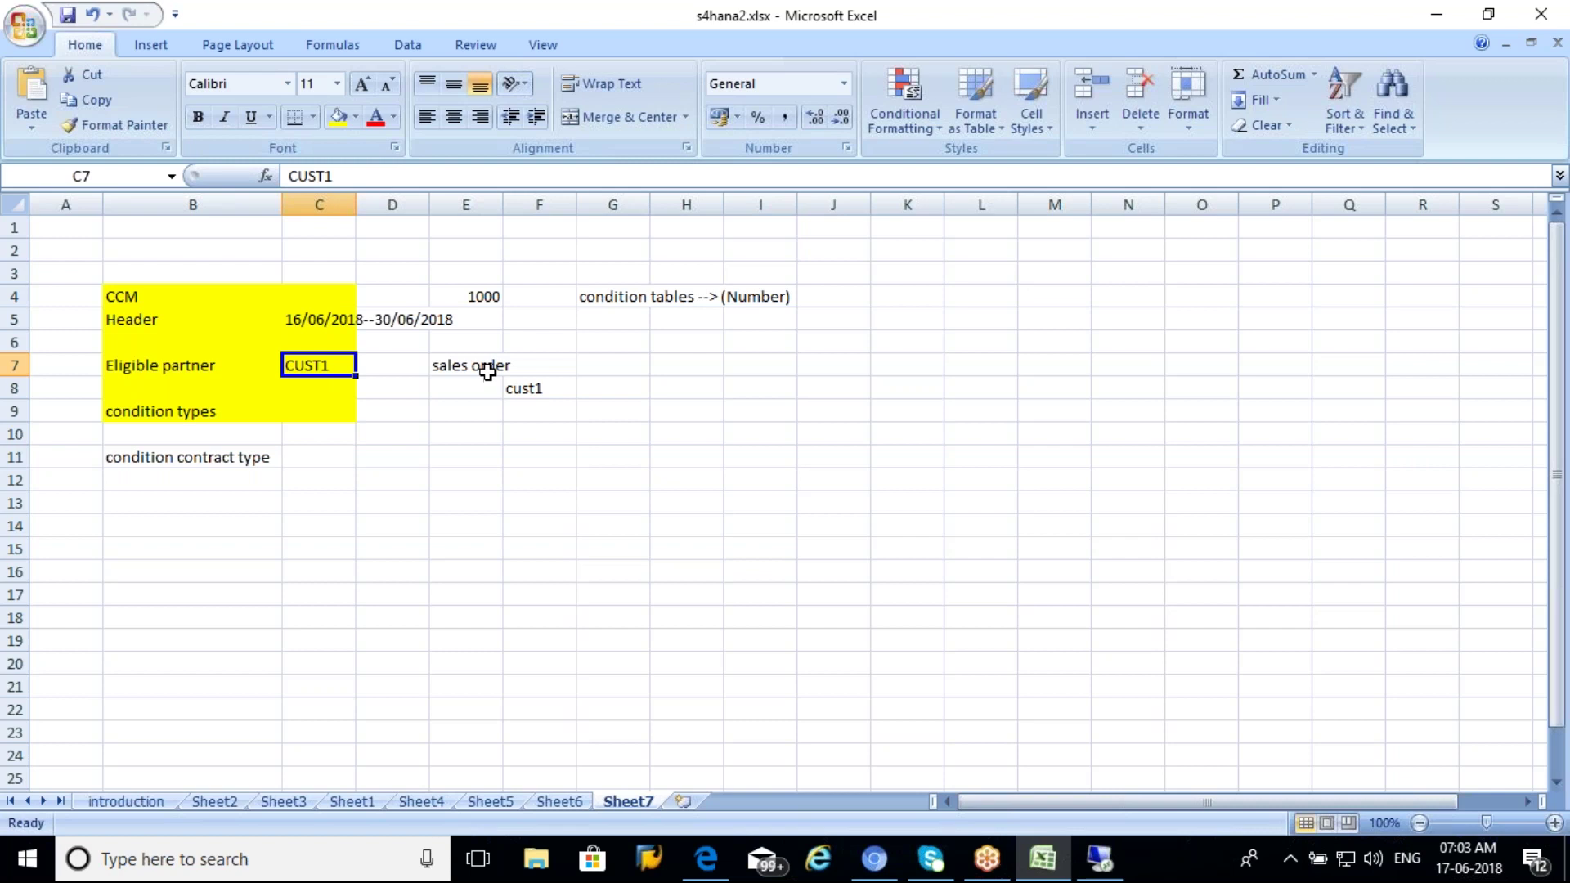
pyautogui.click(309, 405)
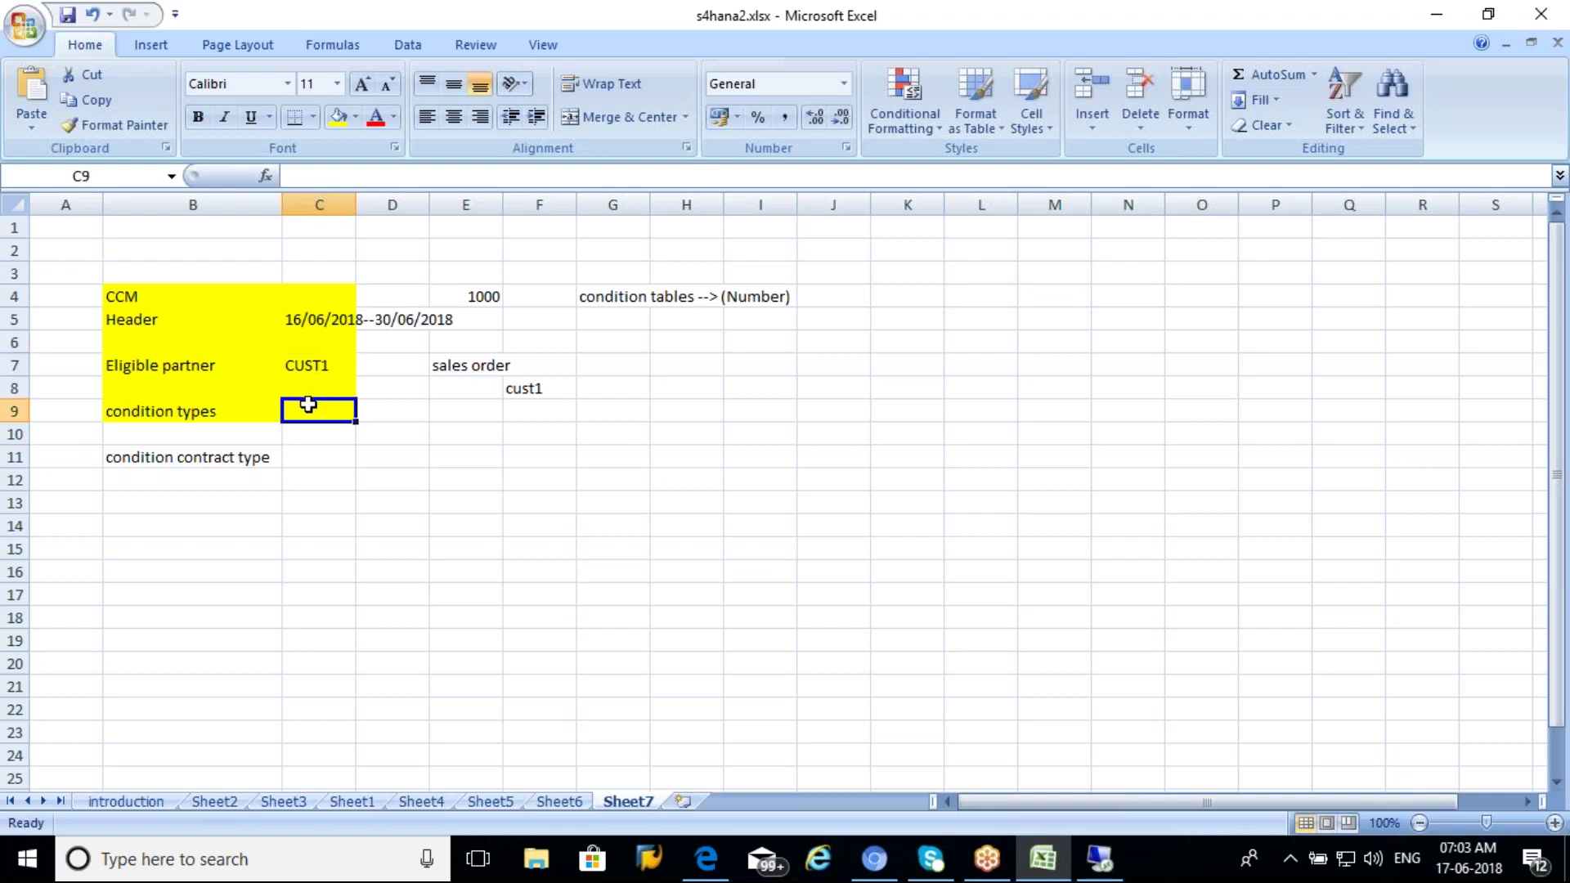
pyautogui.write('REB')
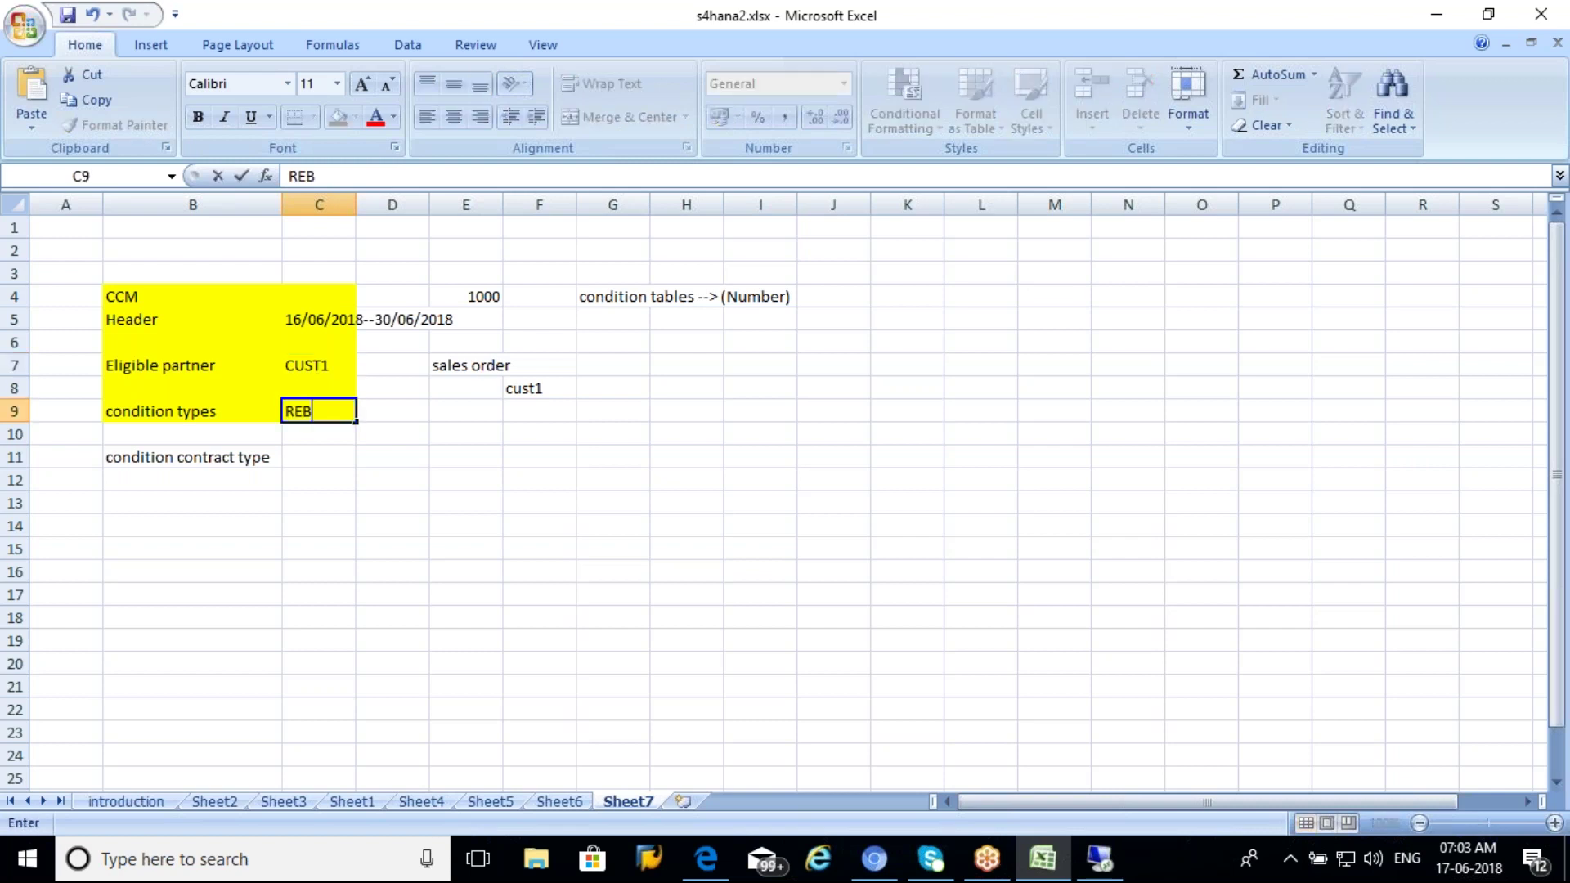
pyautogui.write('A')
pyautogui.click(397, 172)
pyautogui.write('--5%')
pyautogui.click(466, 433)
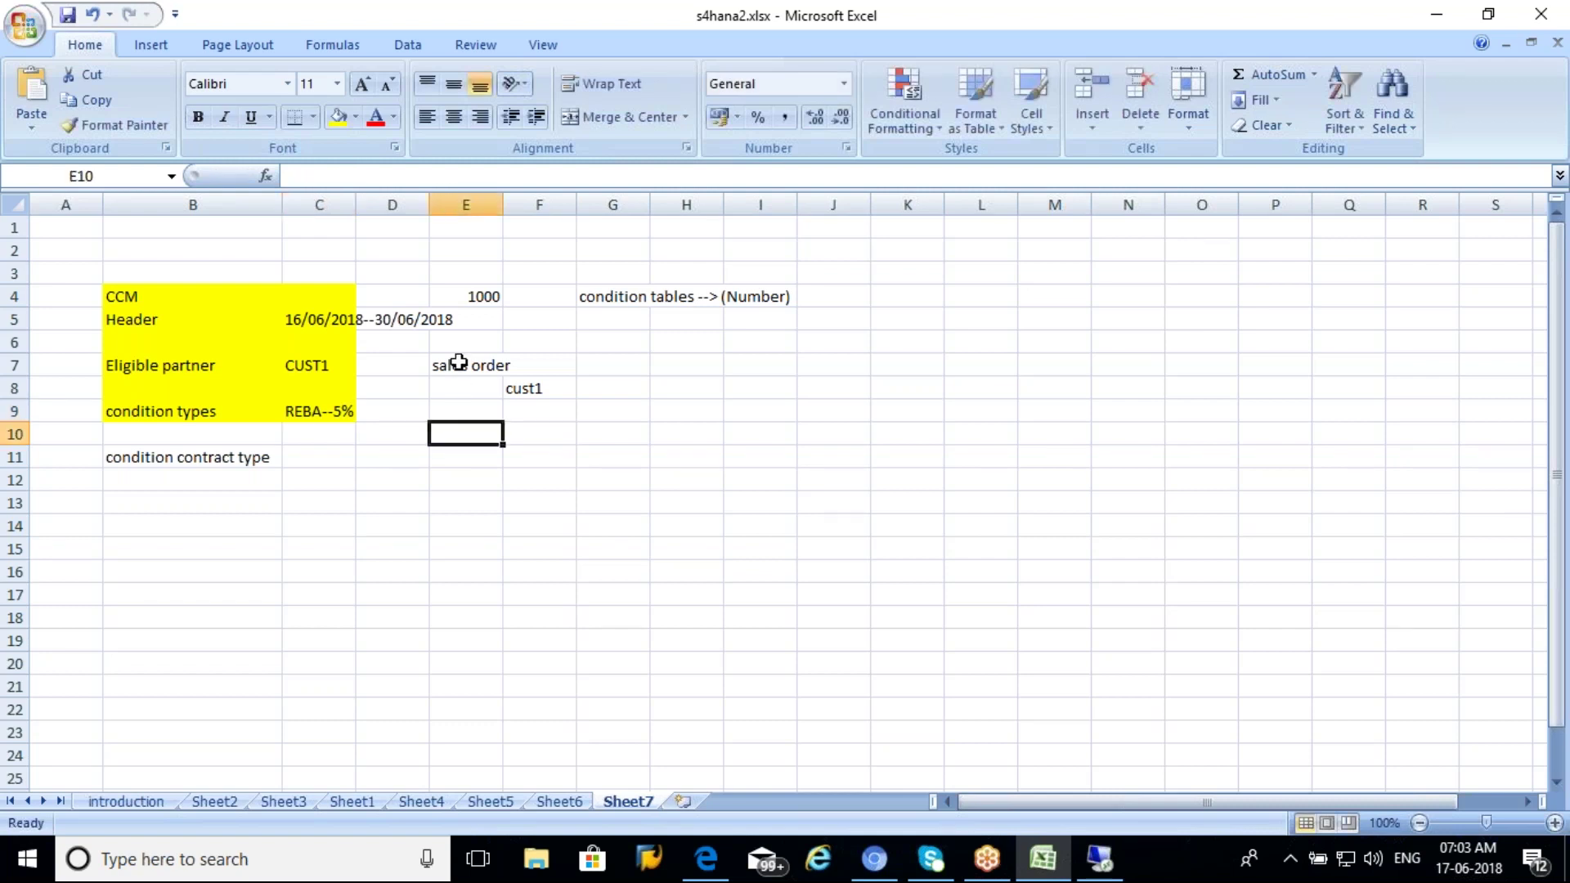
# Step: Enter the rate 5% in G9 and confirm it shows as a percentage
pyautogui.click(339, 360)
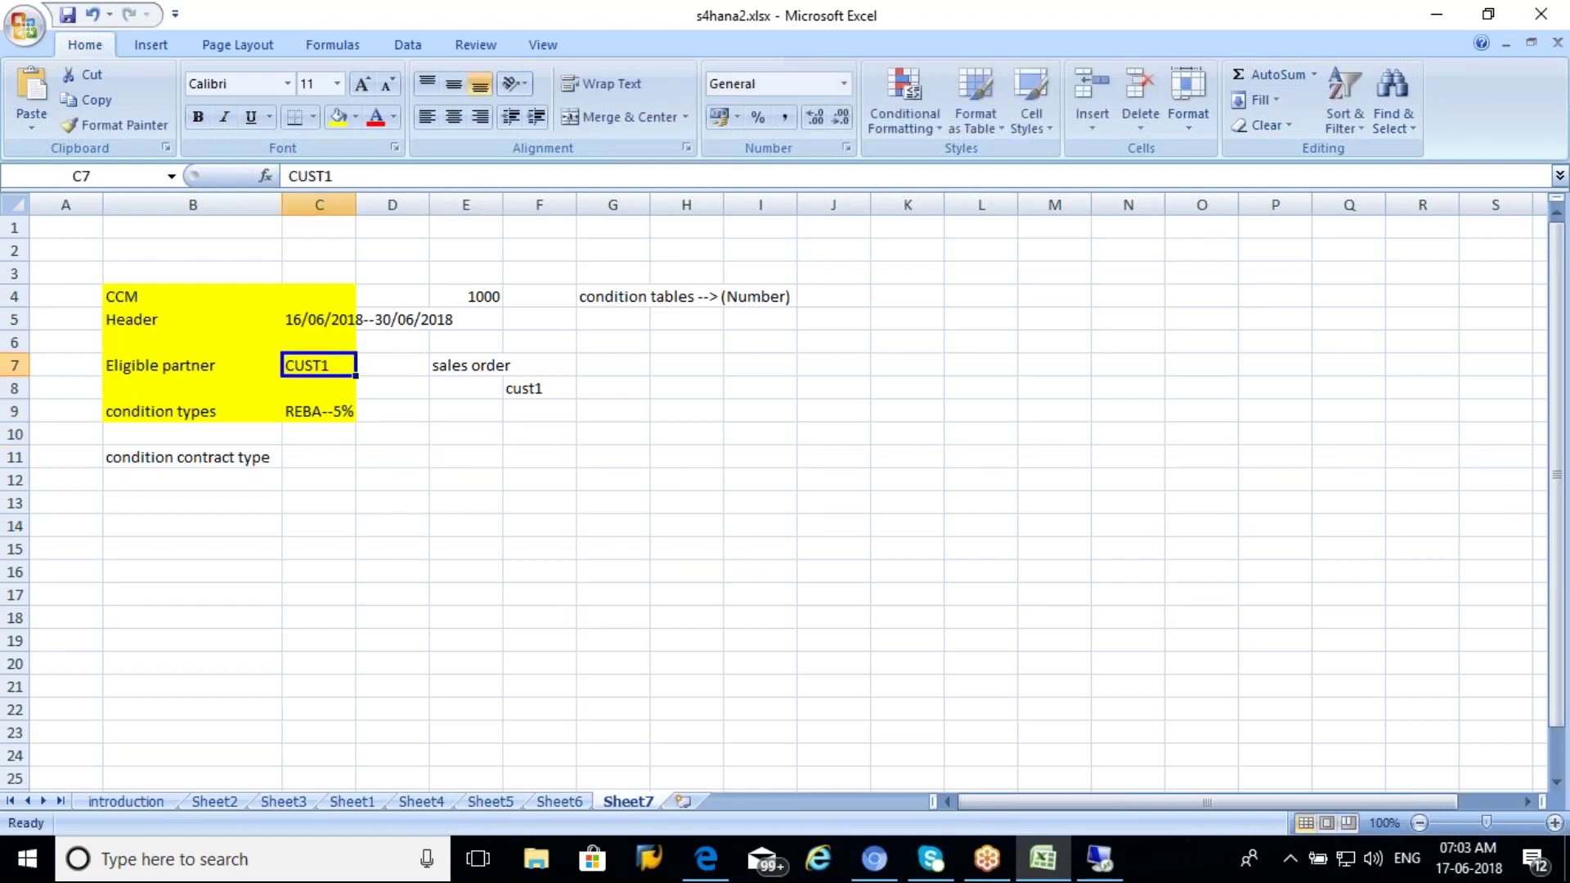
pyautogui.click(630, 411)
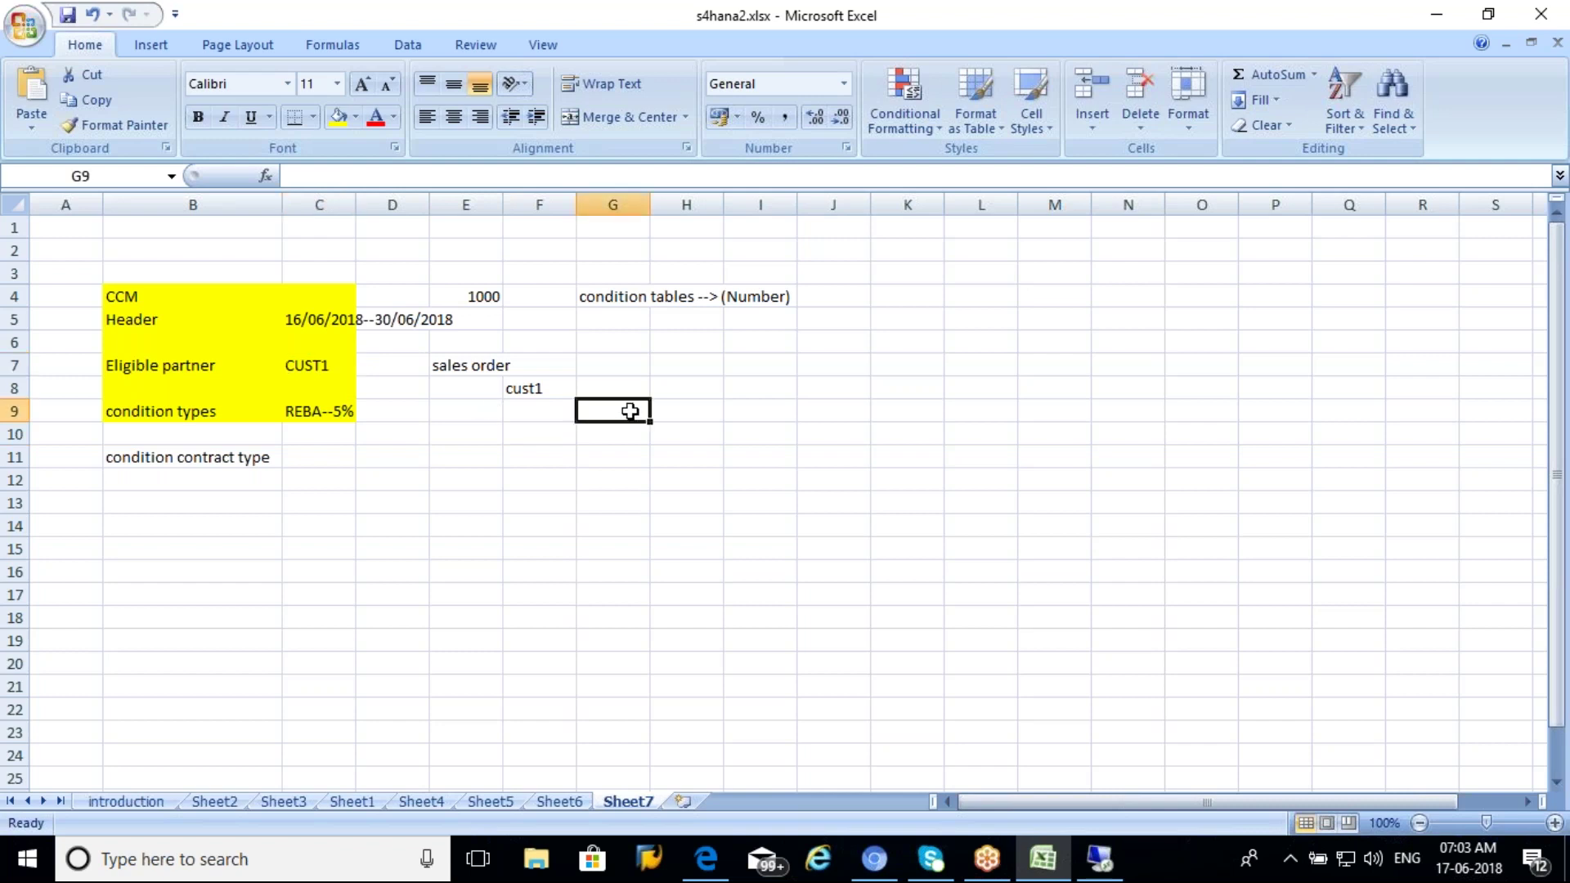
pyautogui.write('5%')
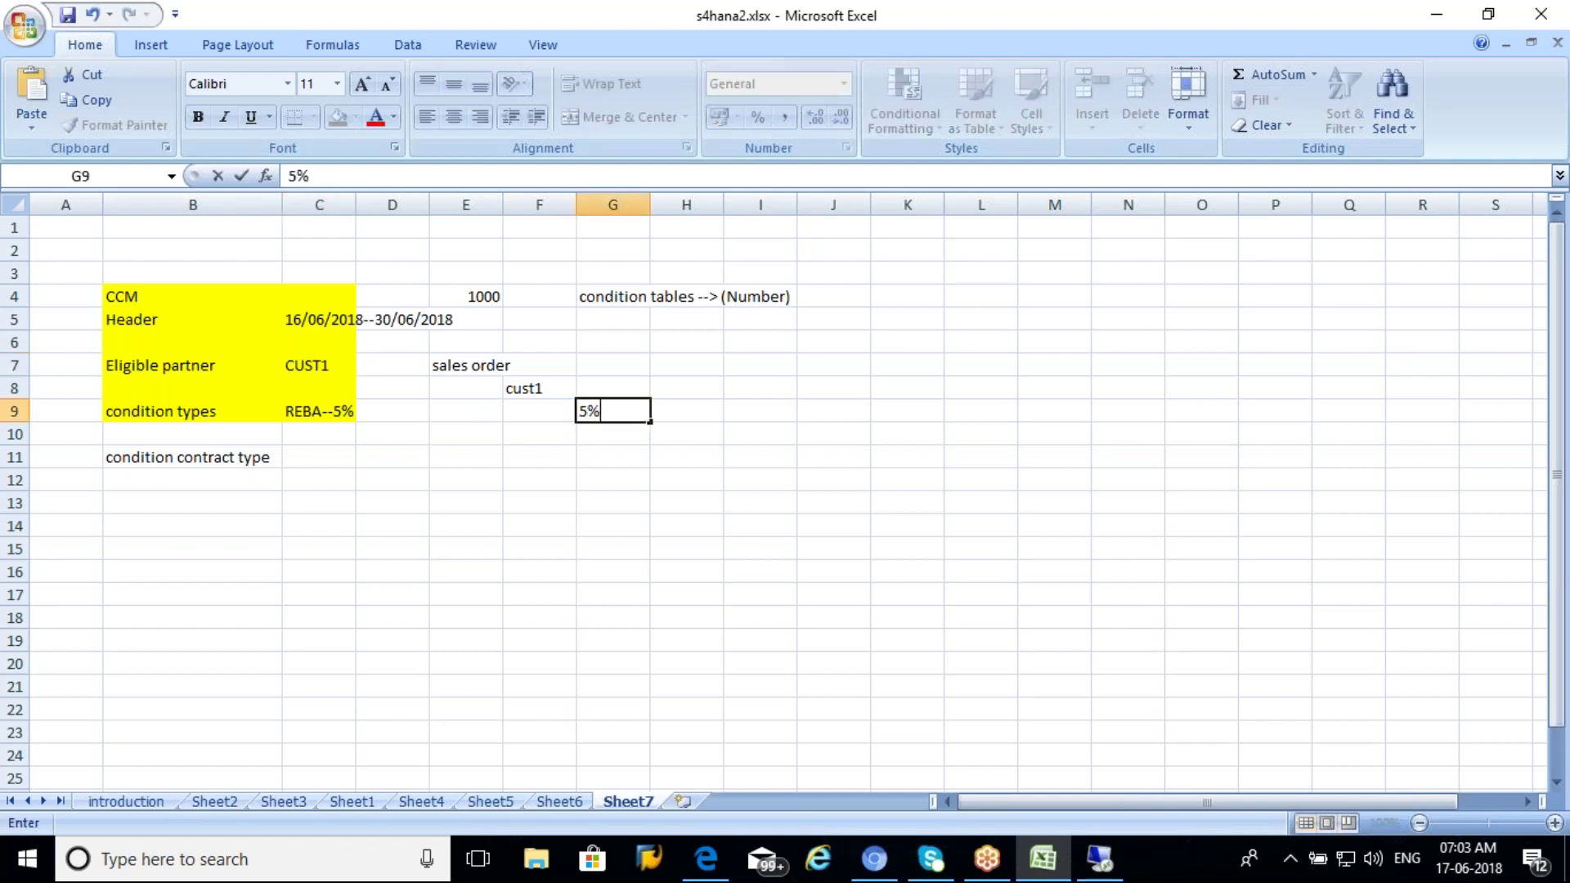
pyautogui.click(295, 410)
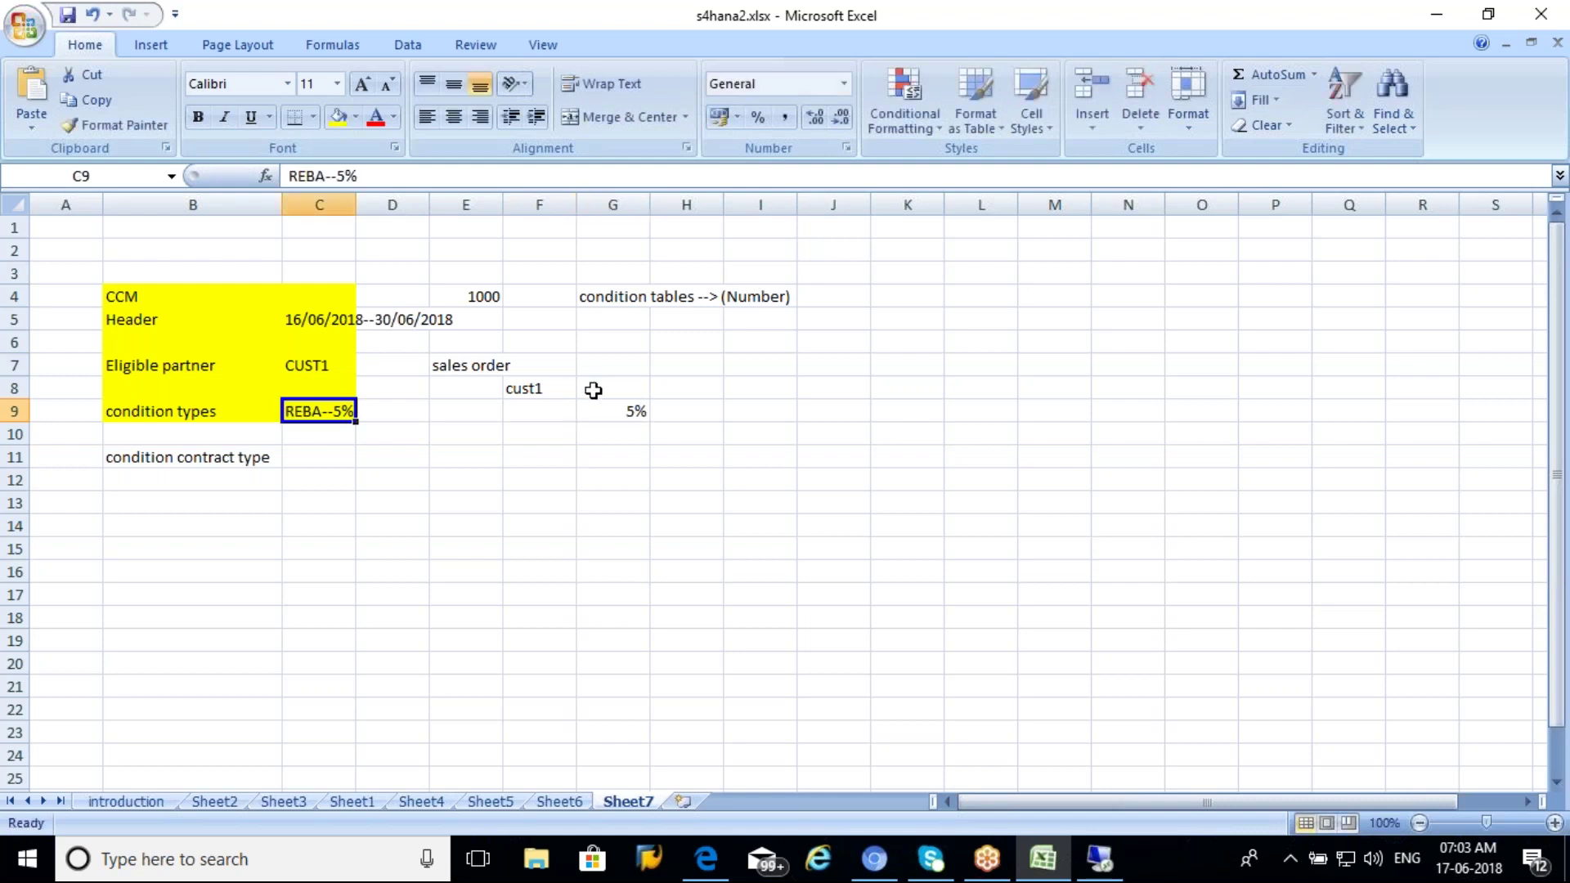
pyautogui.click(599, 414)
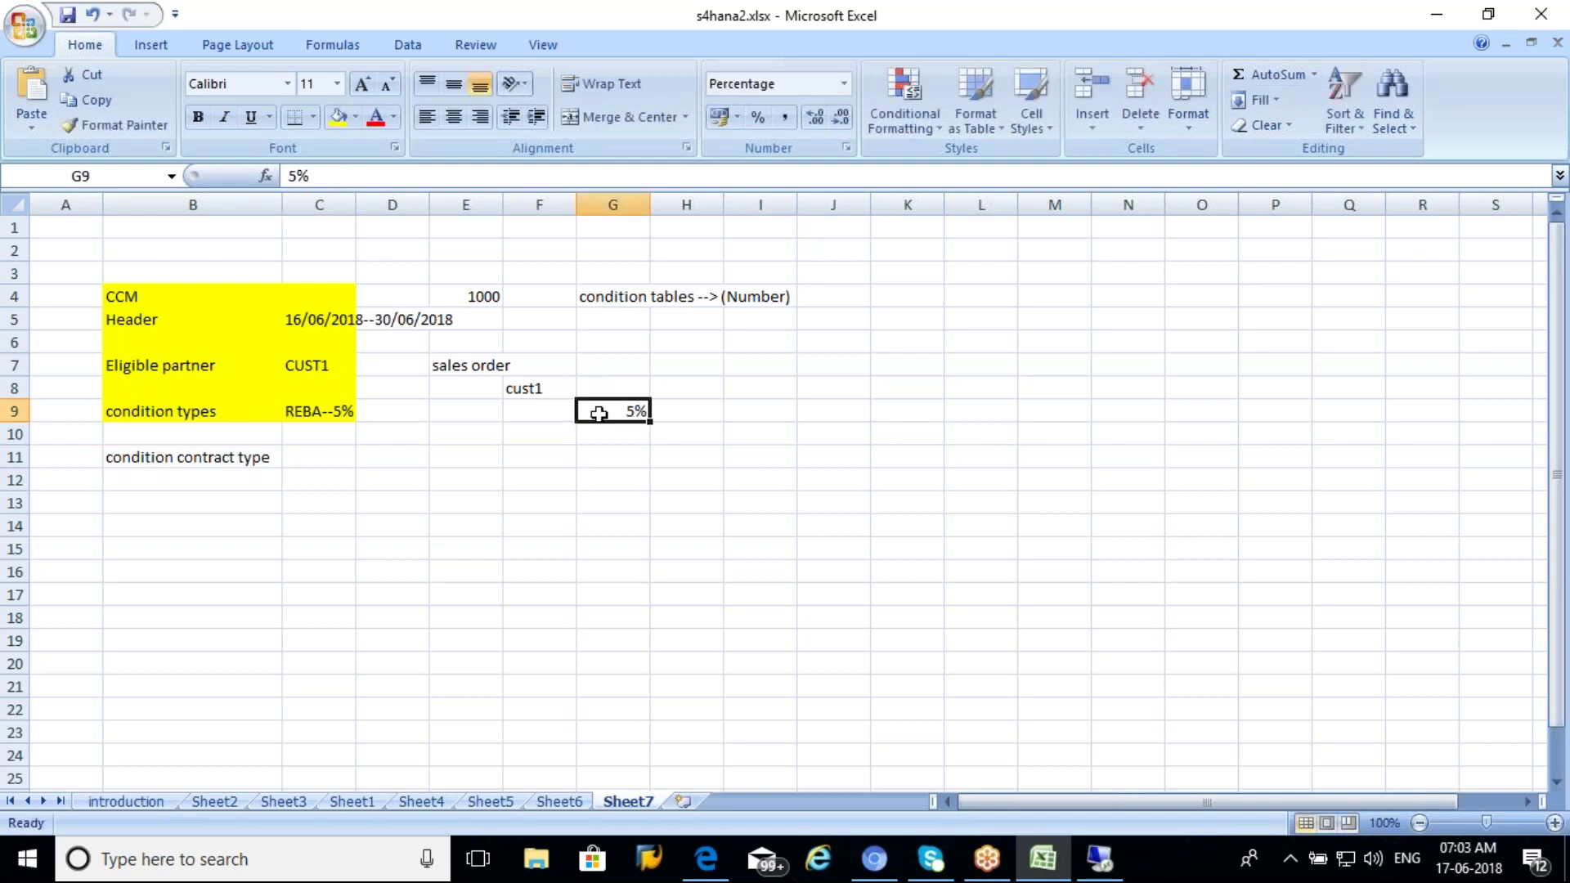
pyautogui.click(624, 298)
pyautogui.click(783, 293)
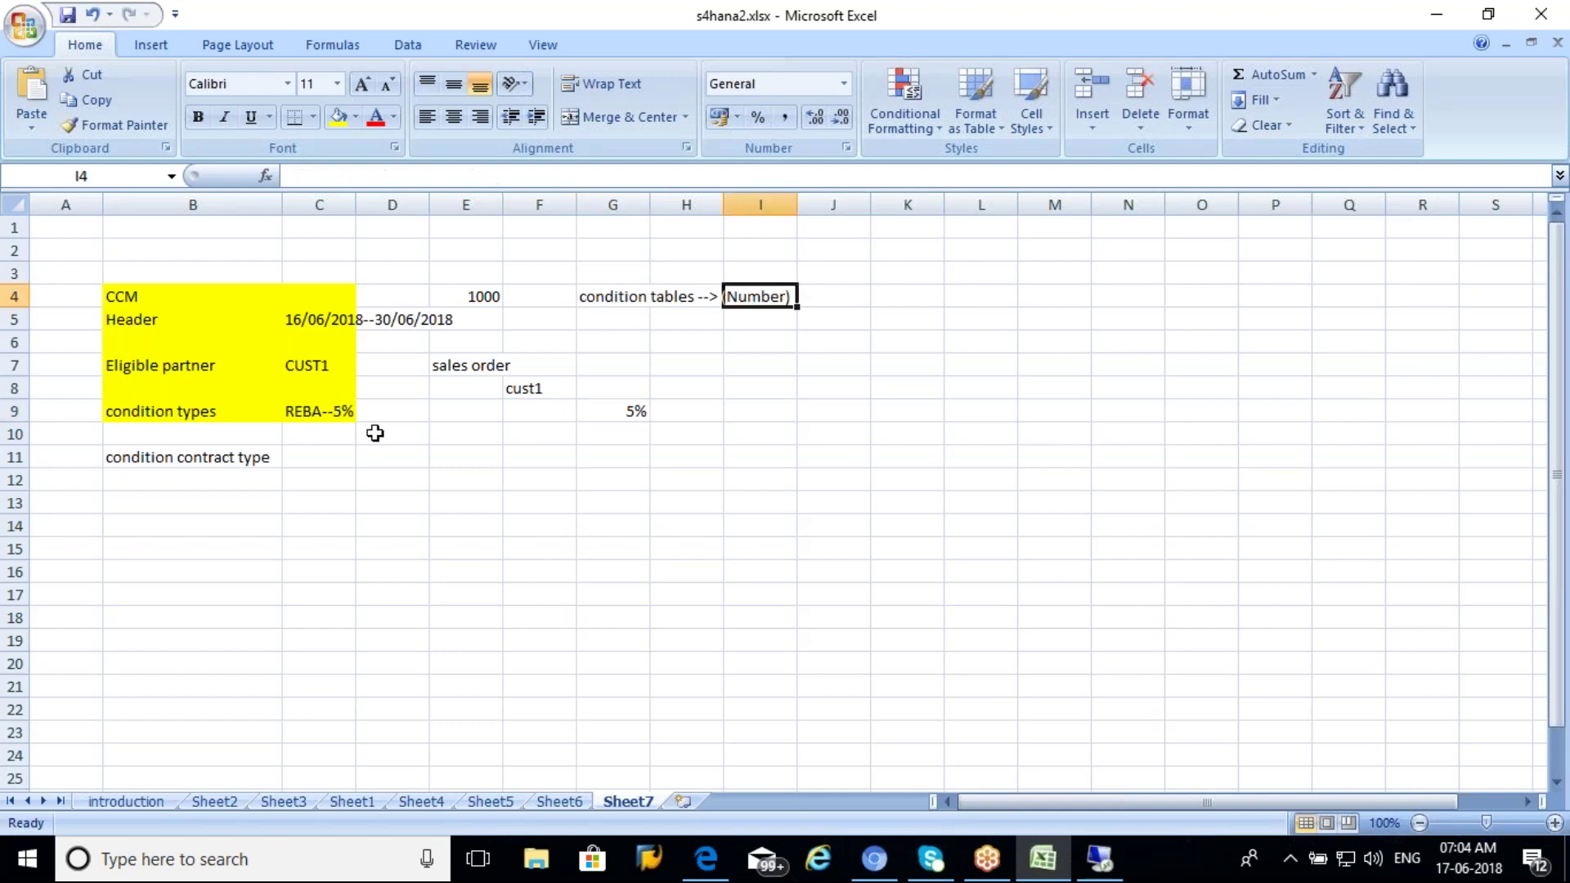
pyautogui.click(309, 414)
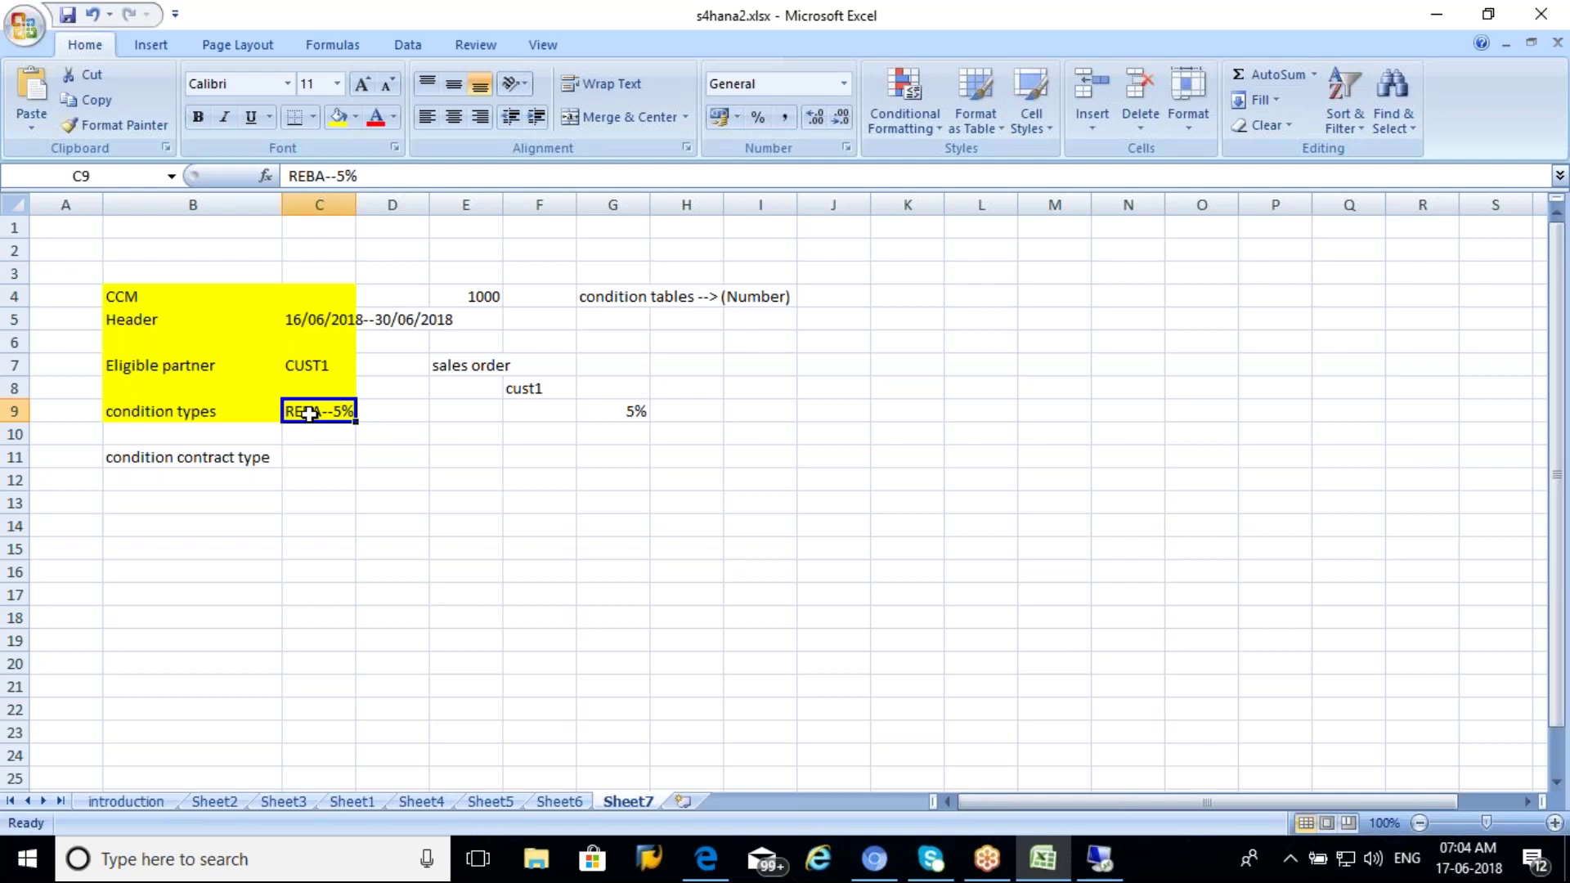
pyautogui.click(757, 294)
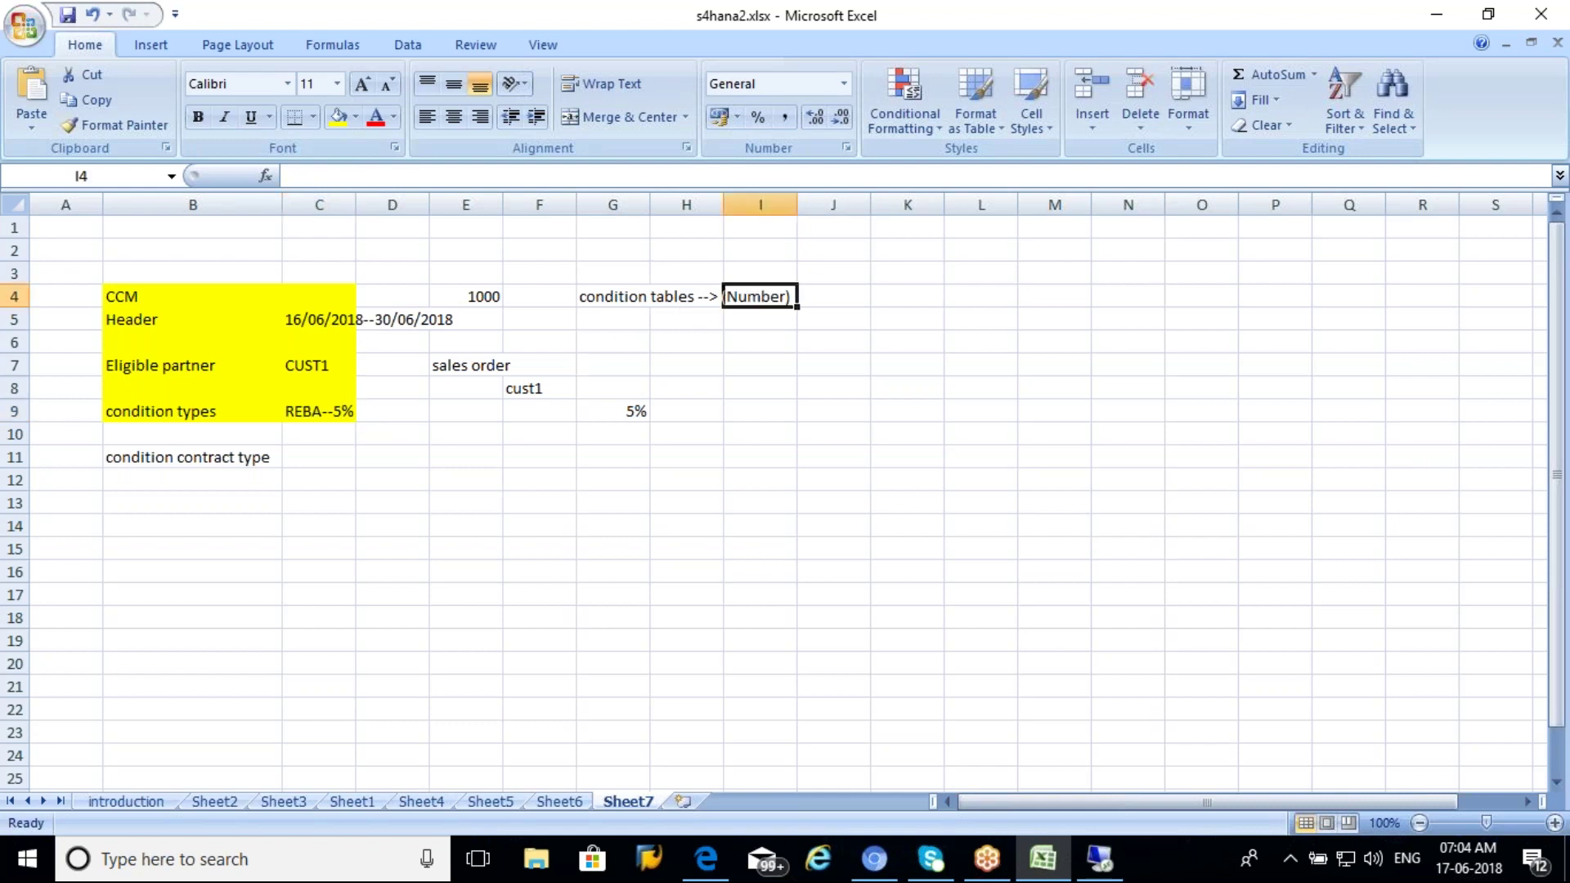
pyautogui.click(477, 301)
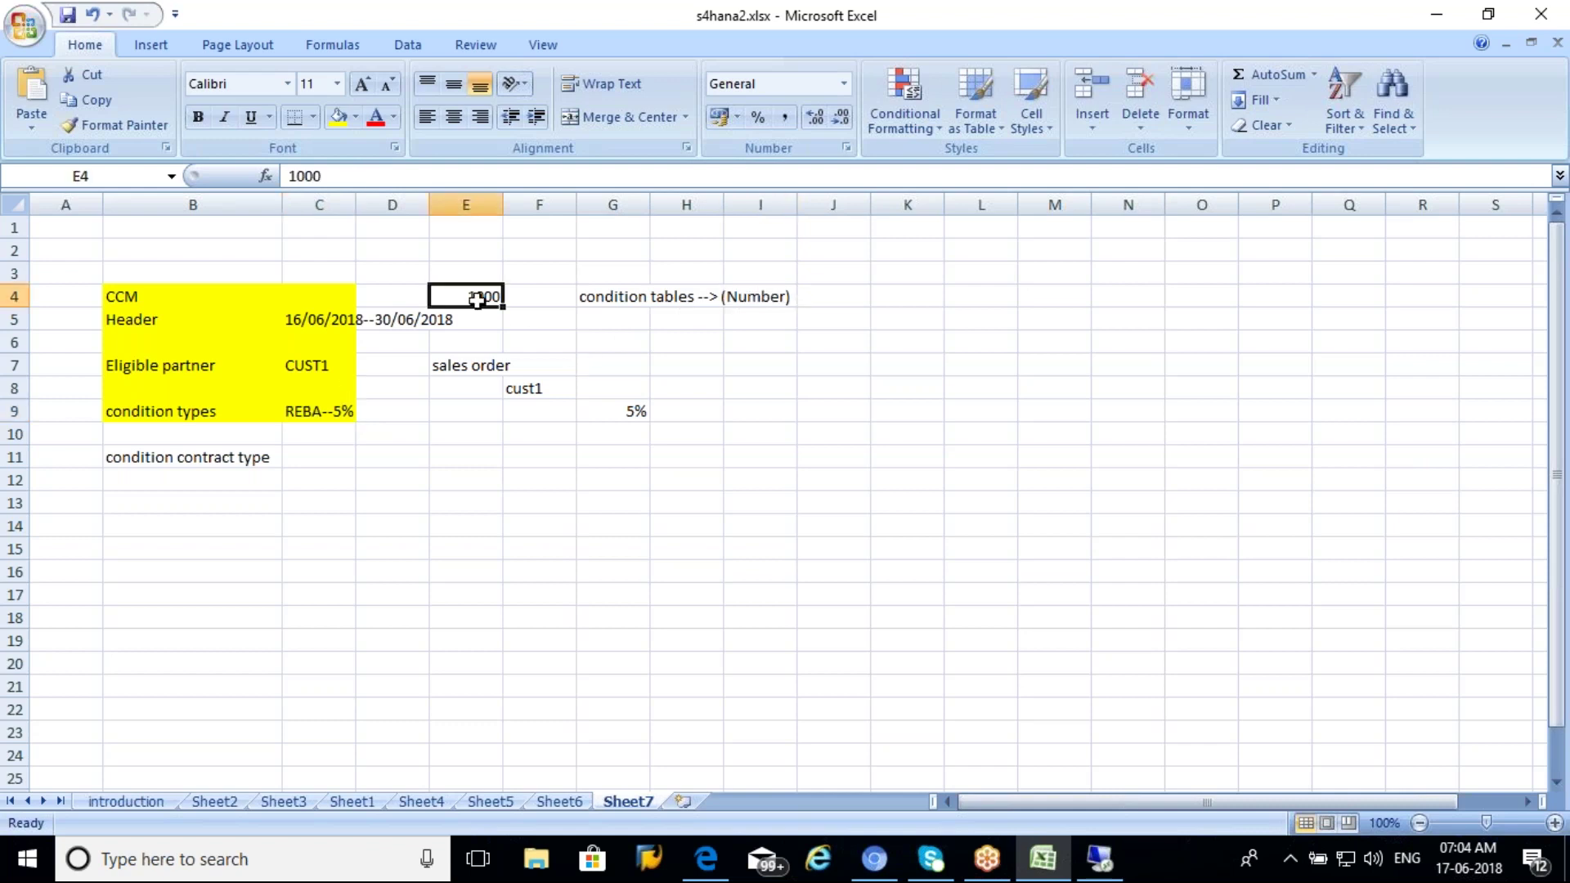
pyautogui.click(621, 415)
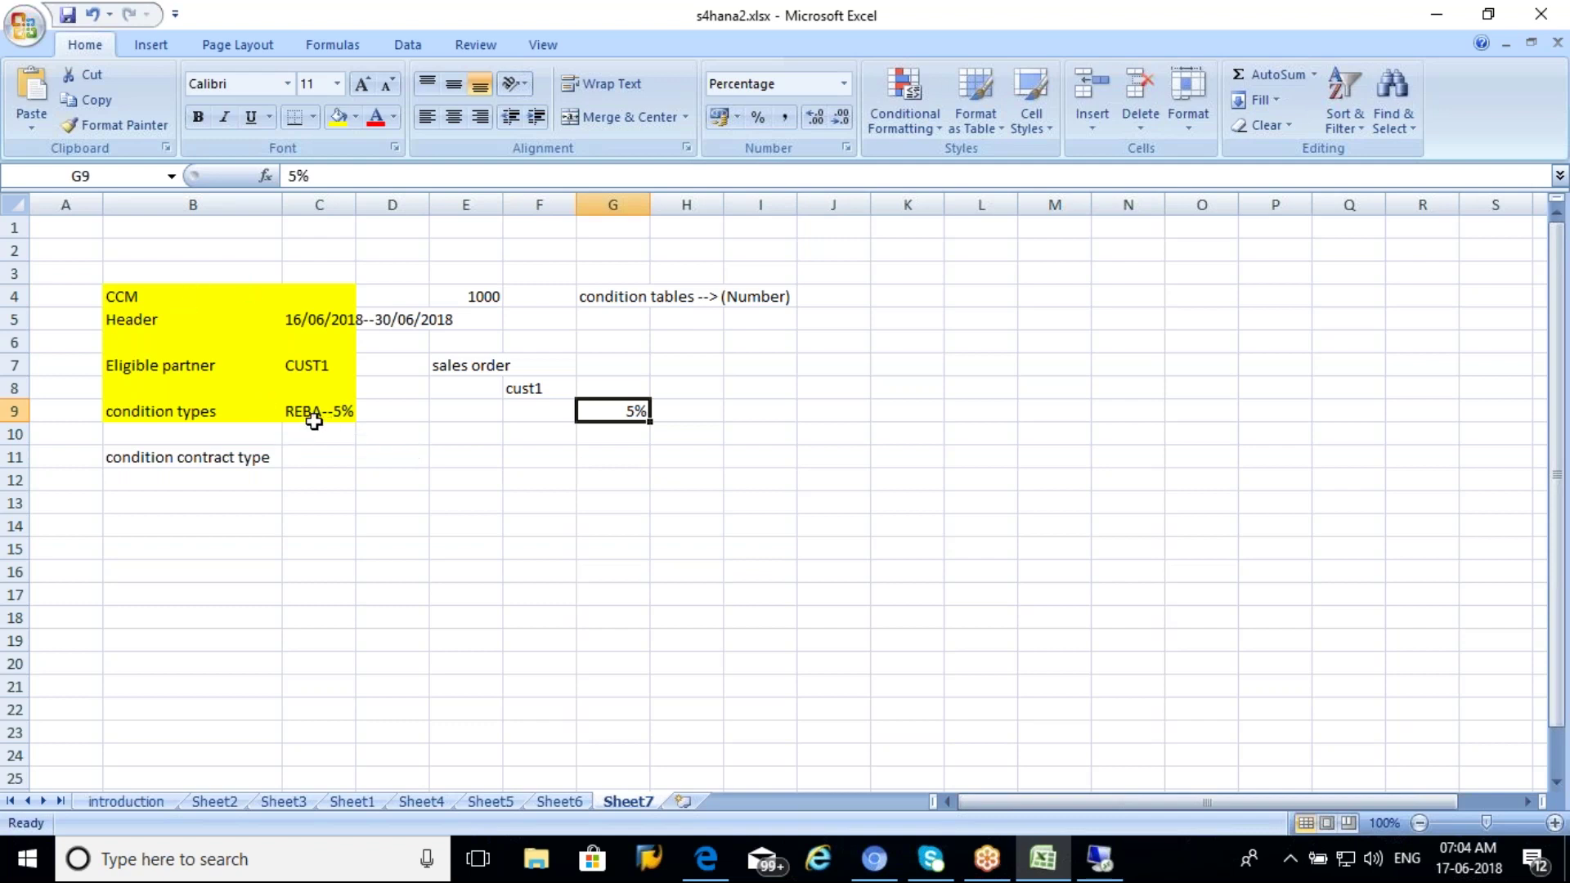
pyautogui.click(317, 365)
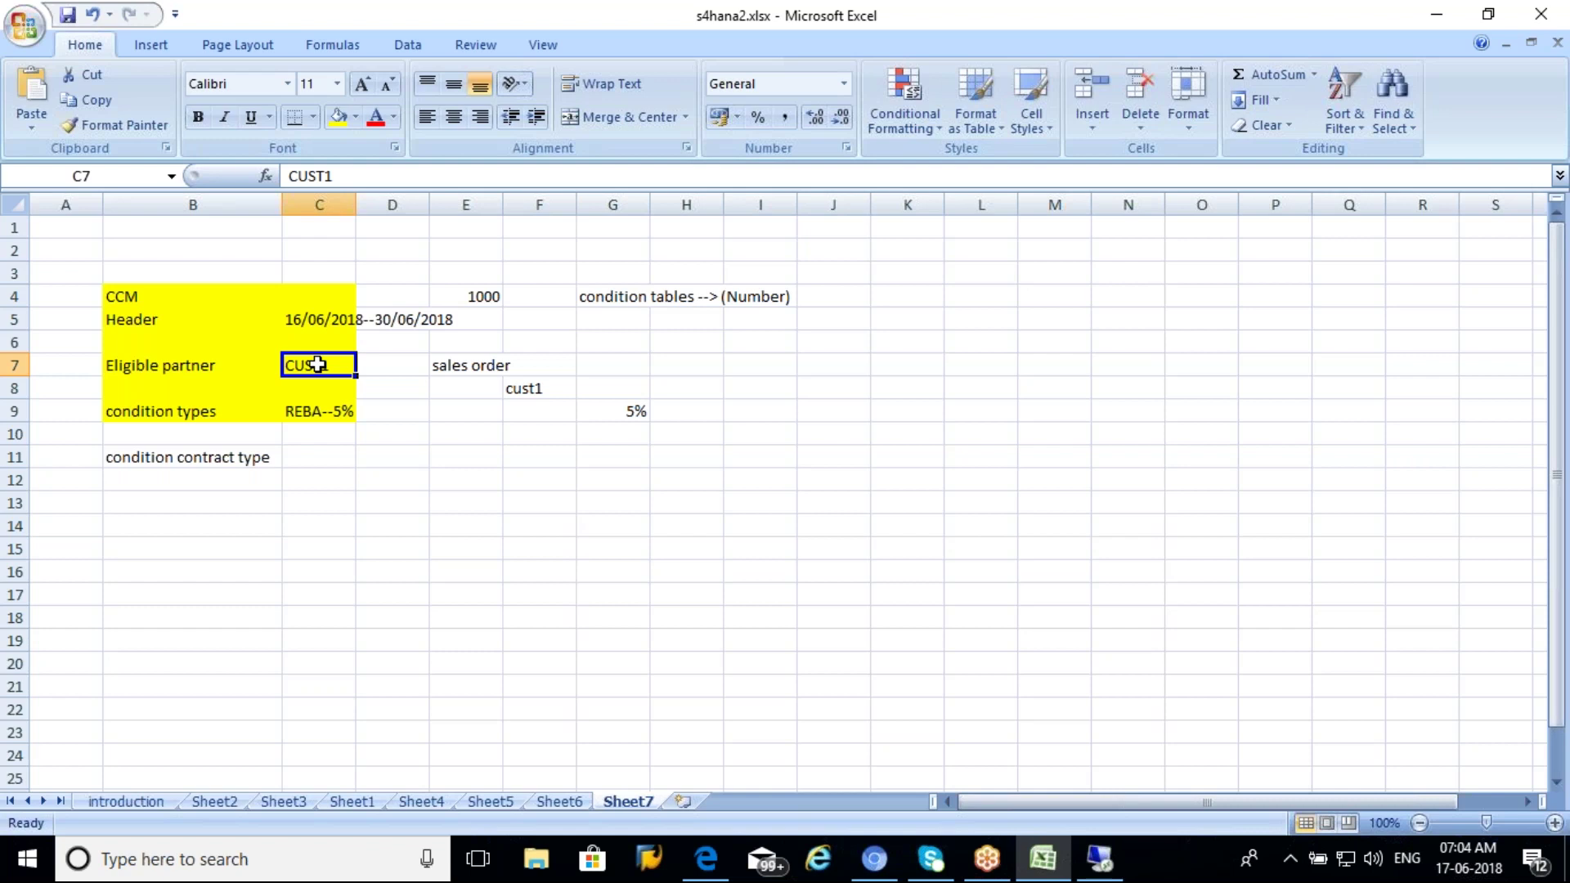
# Step: Enter 1000 in B16 and 2000 in F16, each with cust1 beneath in B17 and F17
pyautogui.click(211, 575)
pyautogui.write('1000')
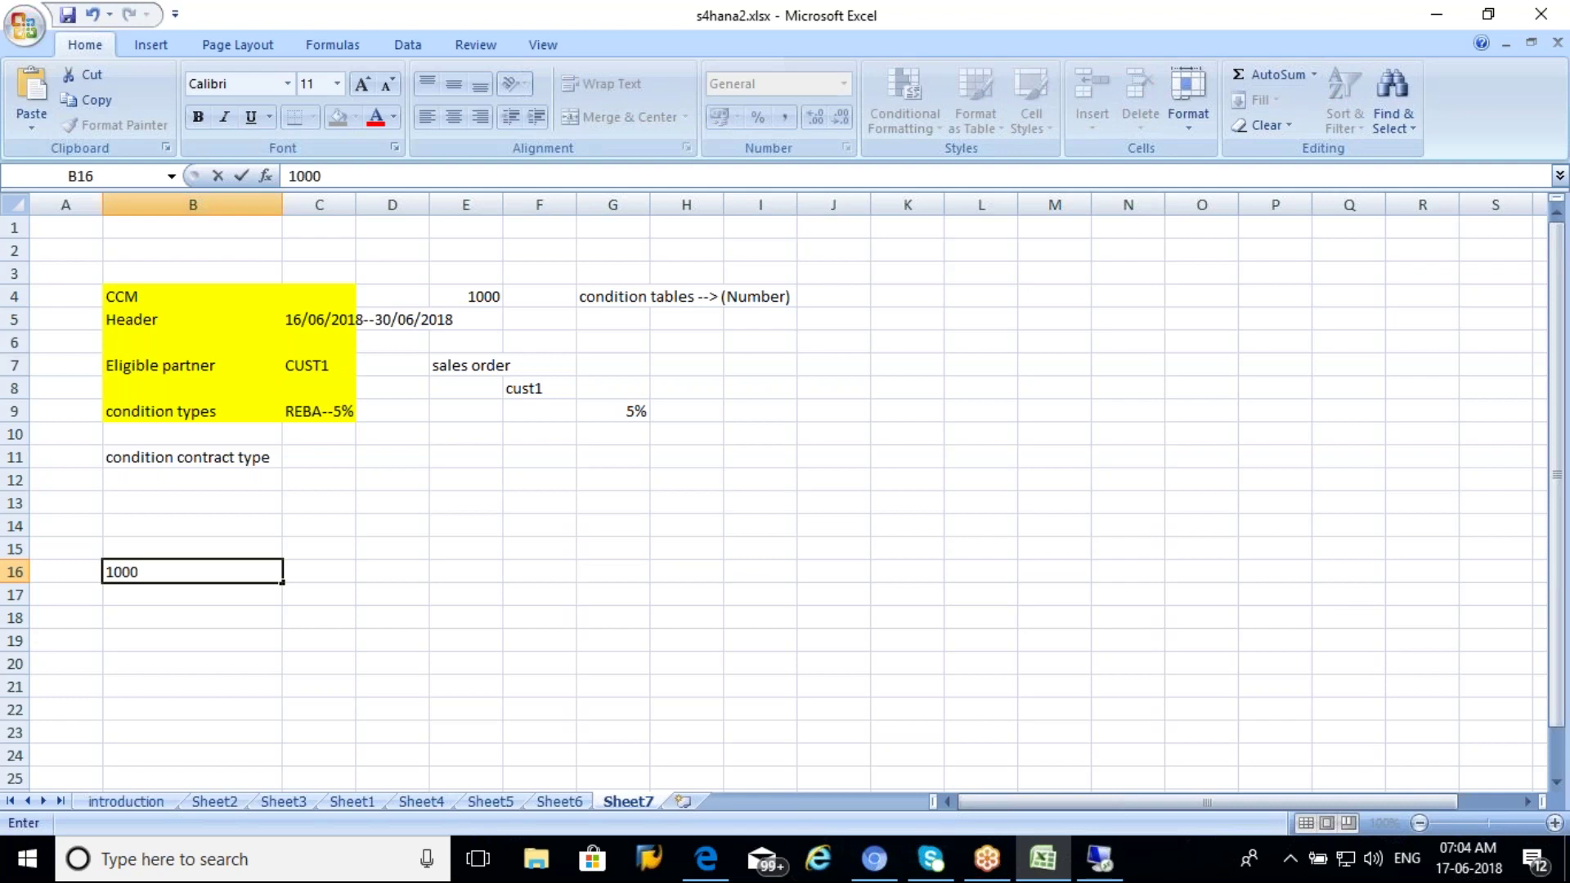
pyautogui.click(206, 598)
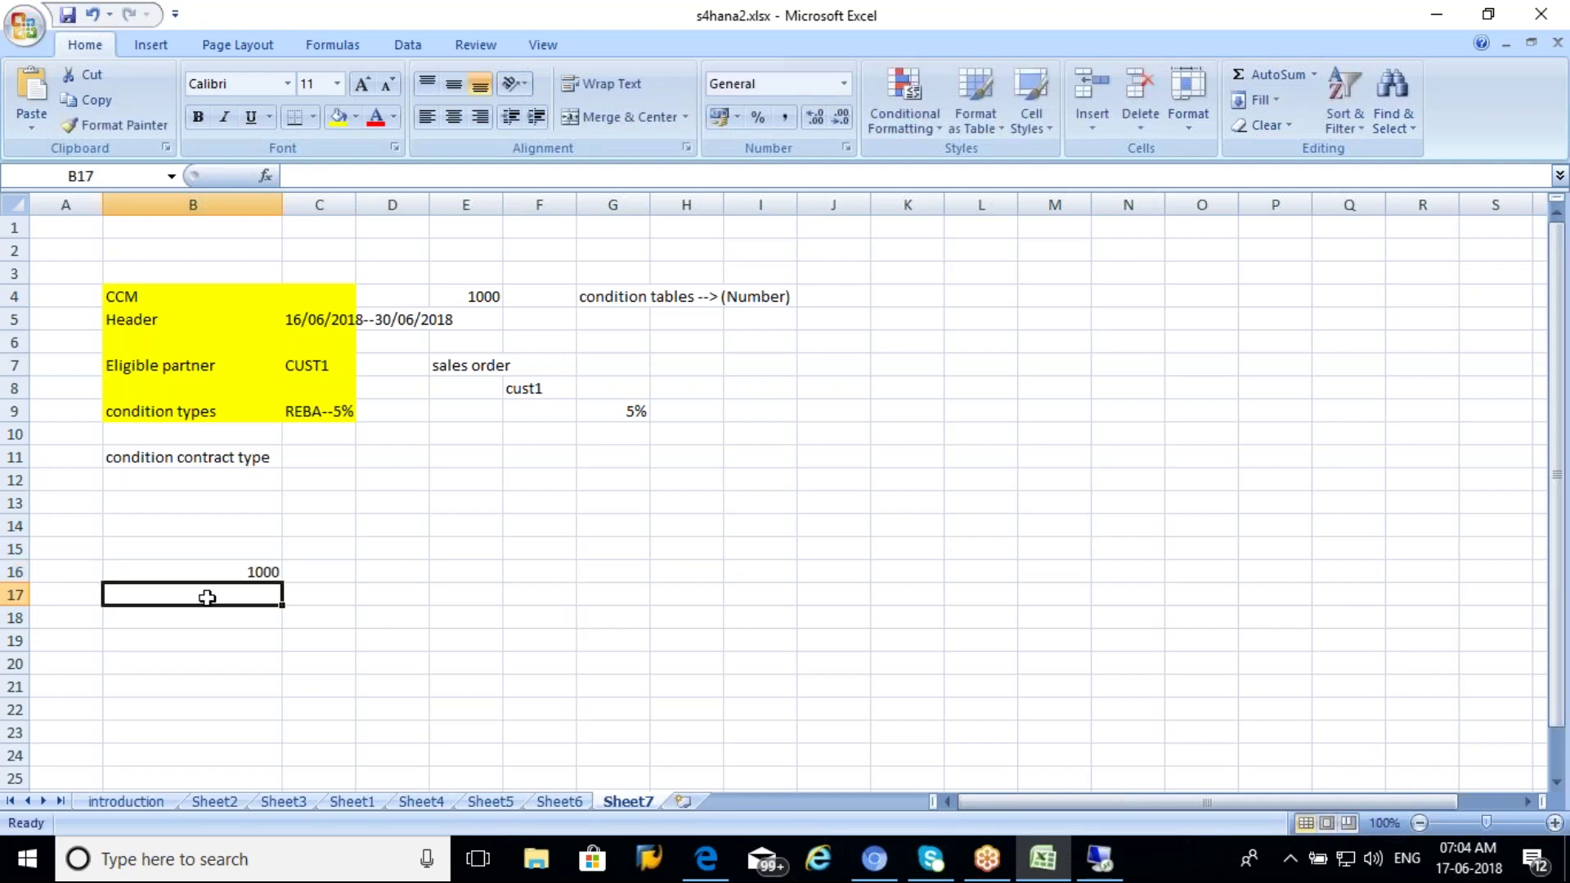
pyautogui.write('cust1')
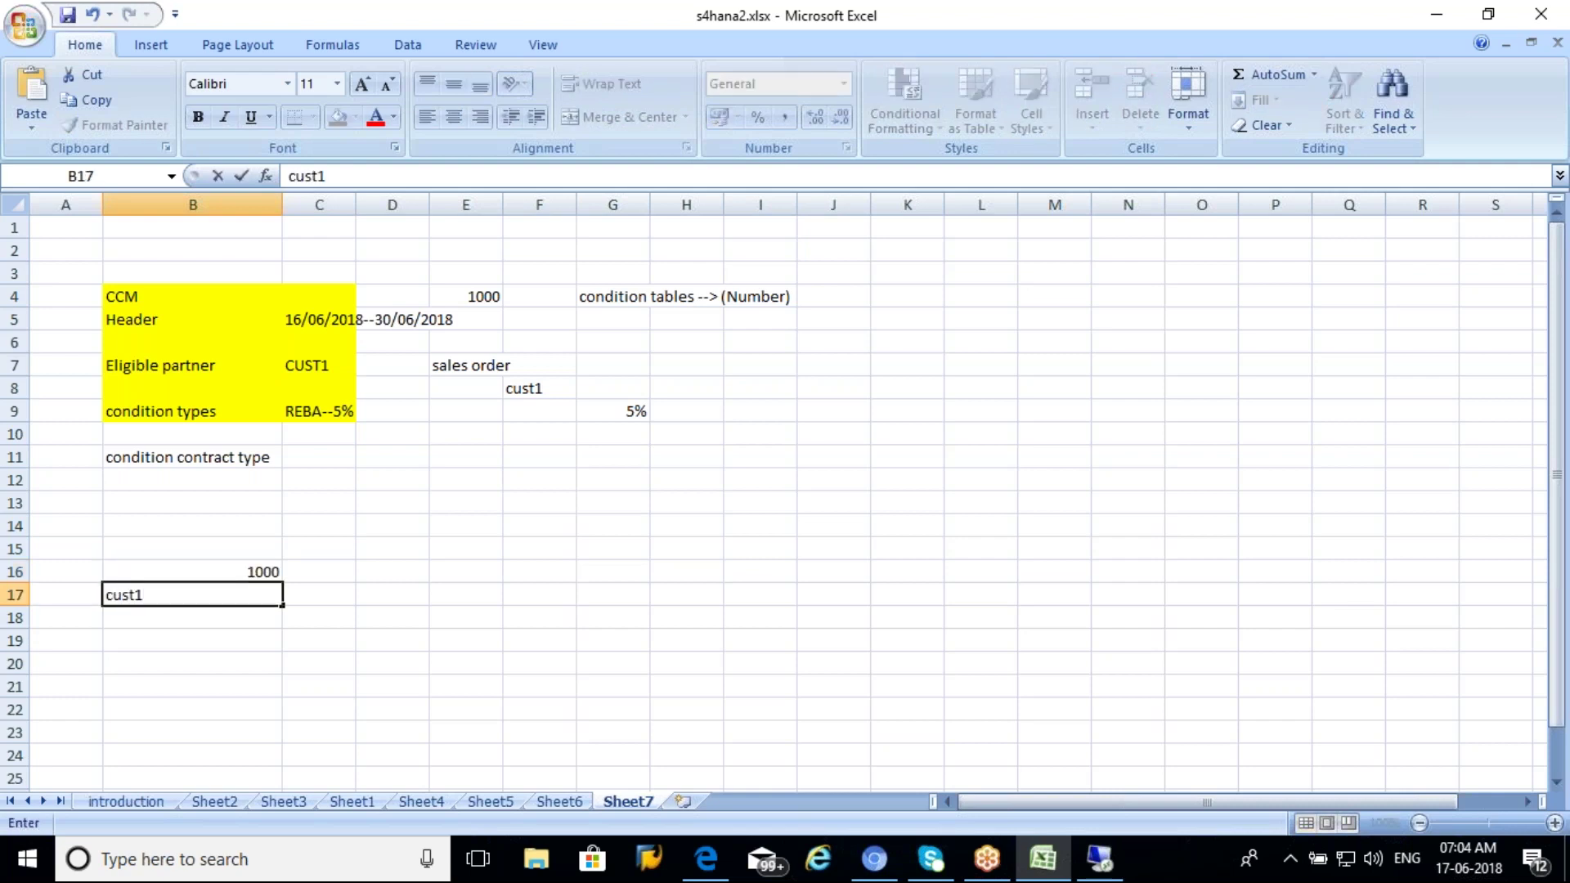
pyautogui.click(559, 567)
pyautogui.write('2000')
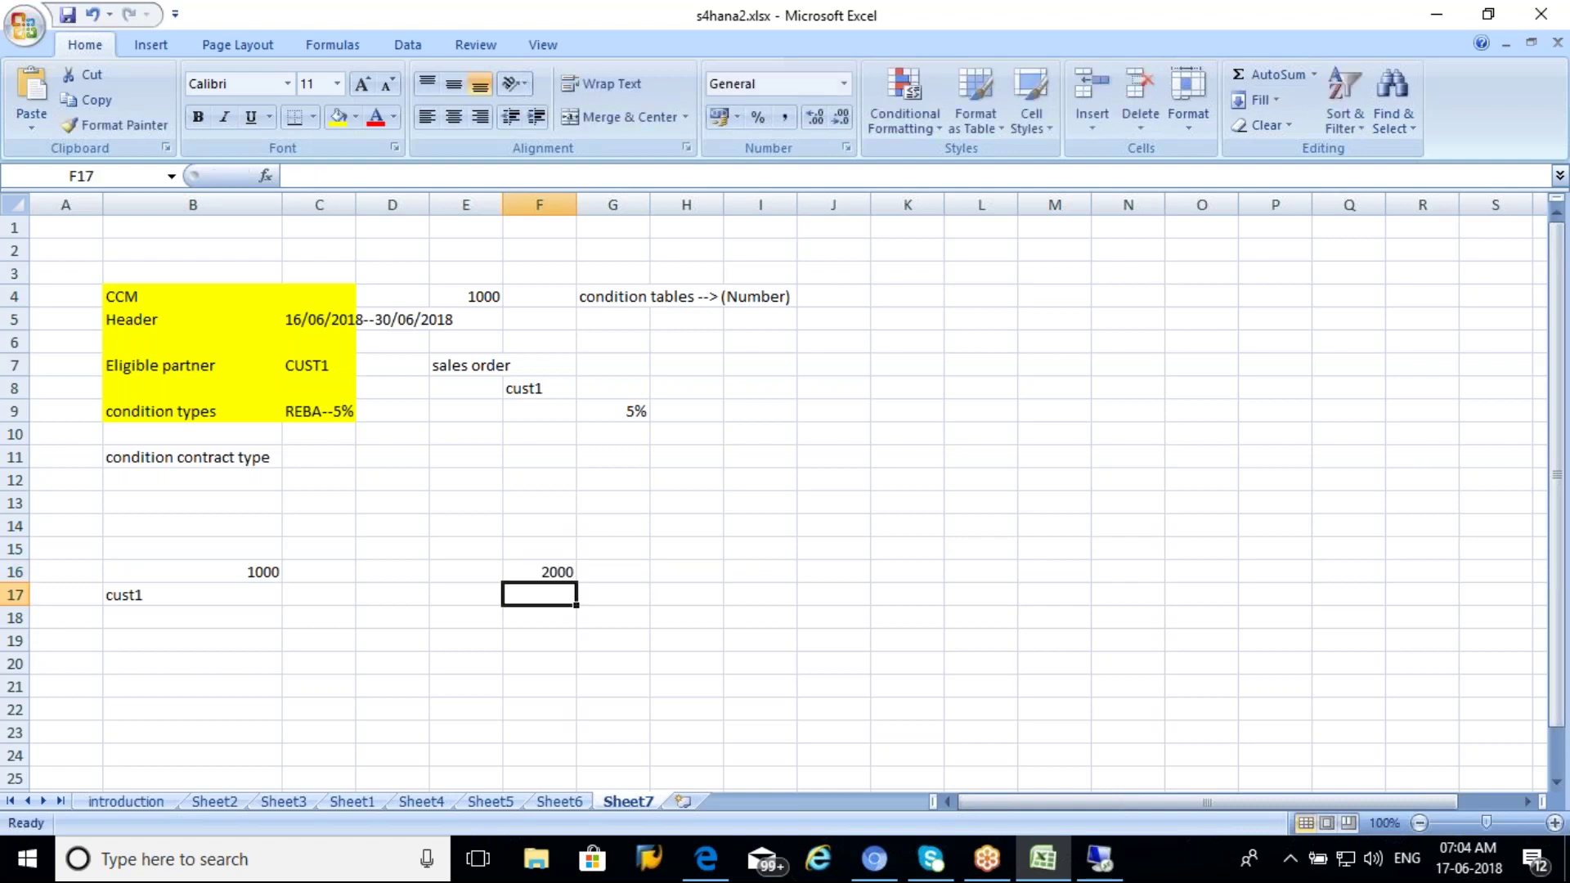
pyautogui.write('cc')
pyautogui.press('BackSpace')
pyautogui.write('ust1')
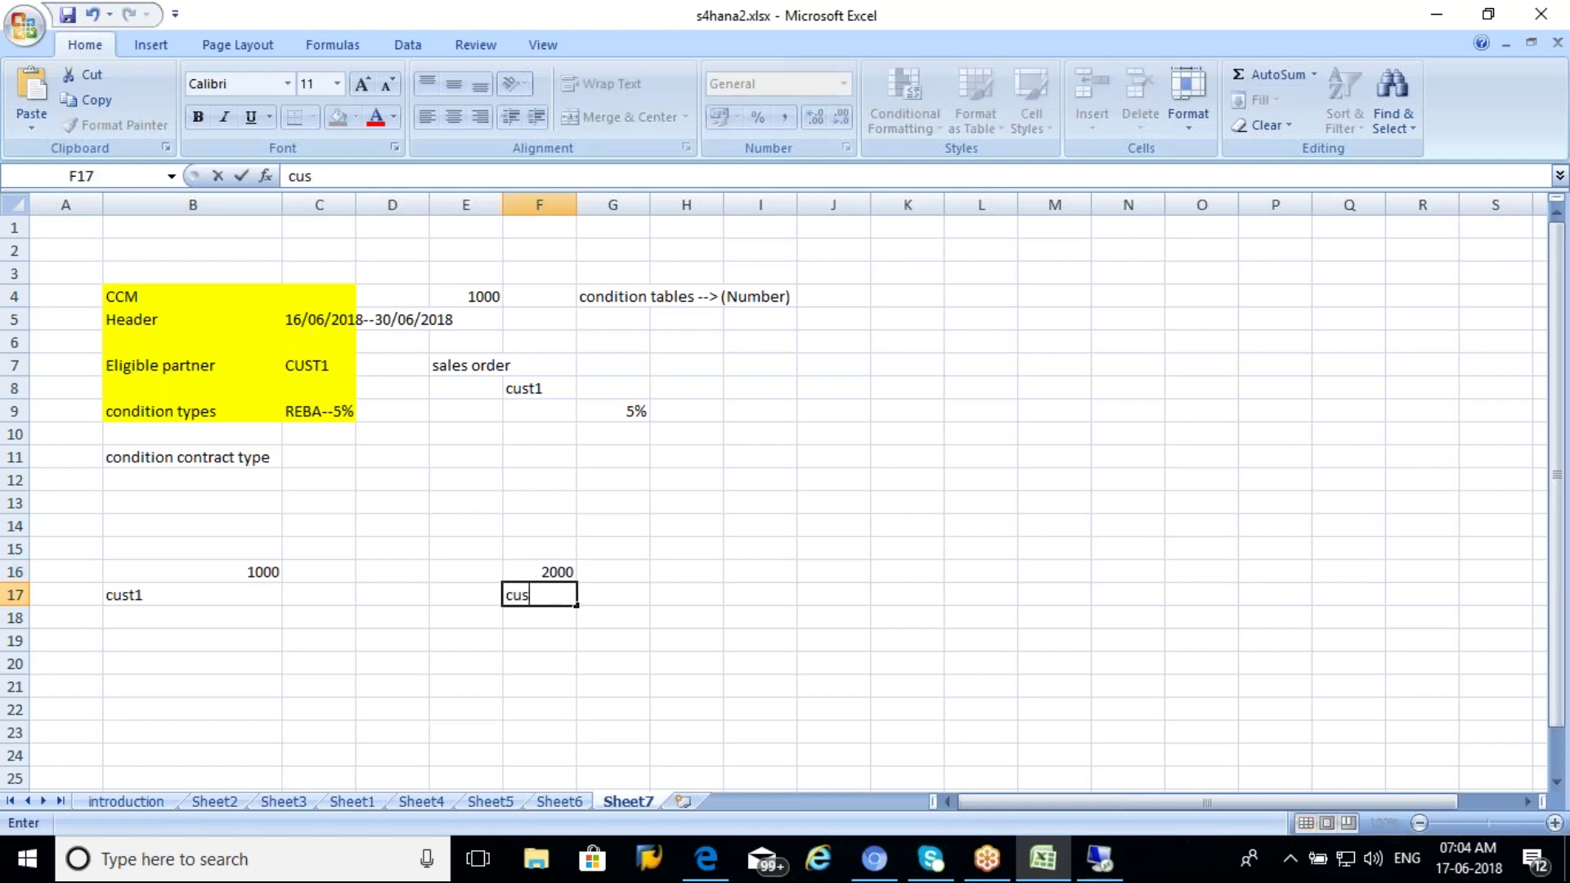
pyautogui.click(475, 688)
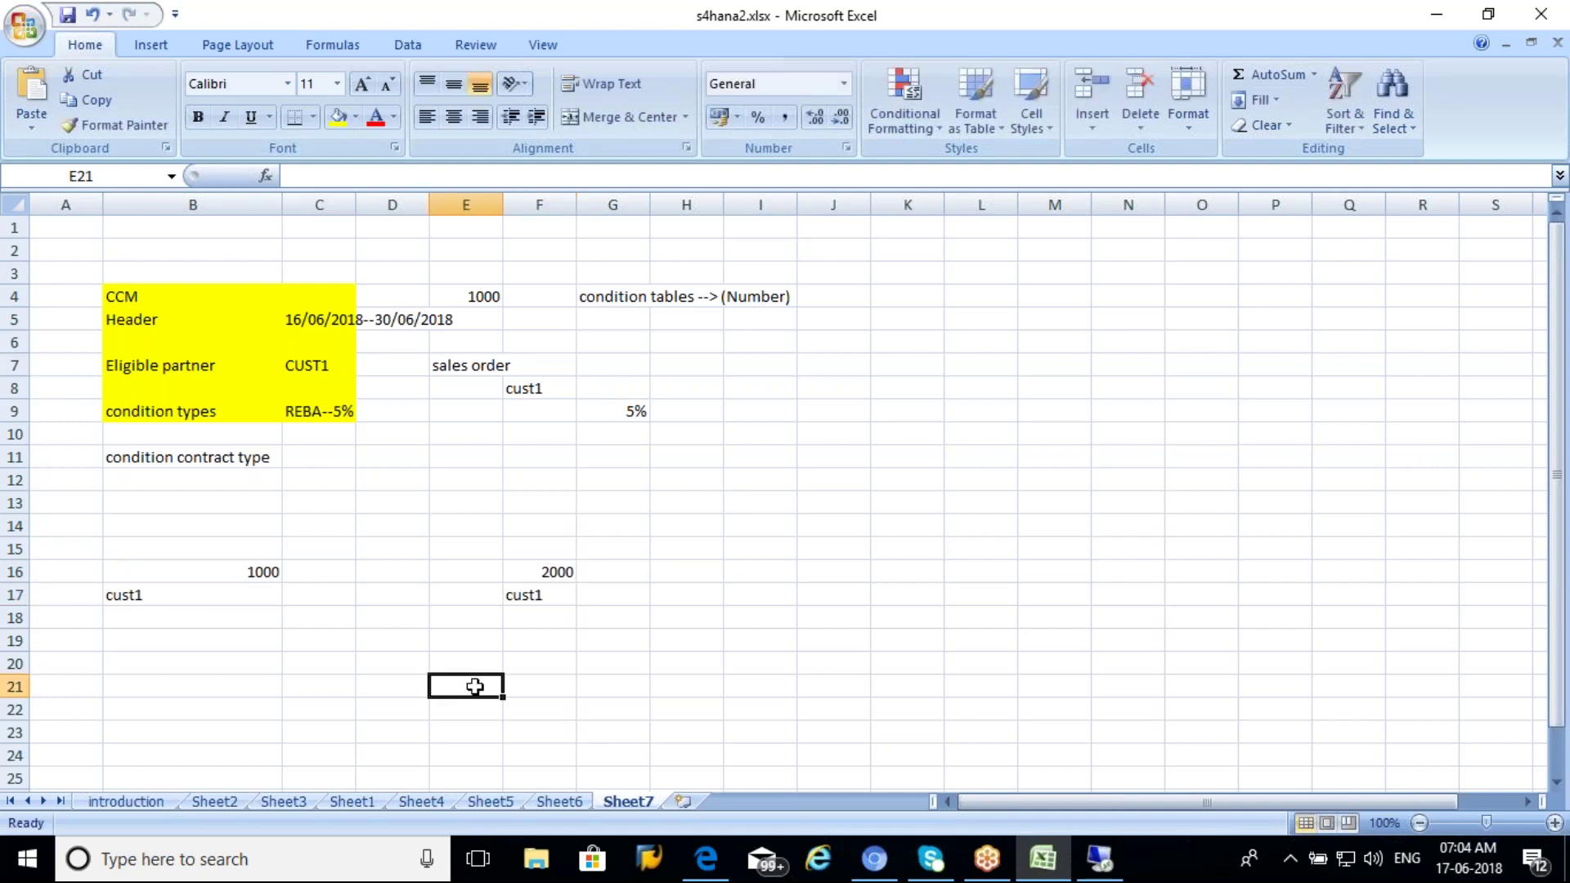
# Step: Compare the 1000 and 2000 amounts and their cust1 notes, then return to the SAP window
pyautogui.click(520, 595)
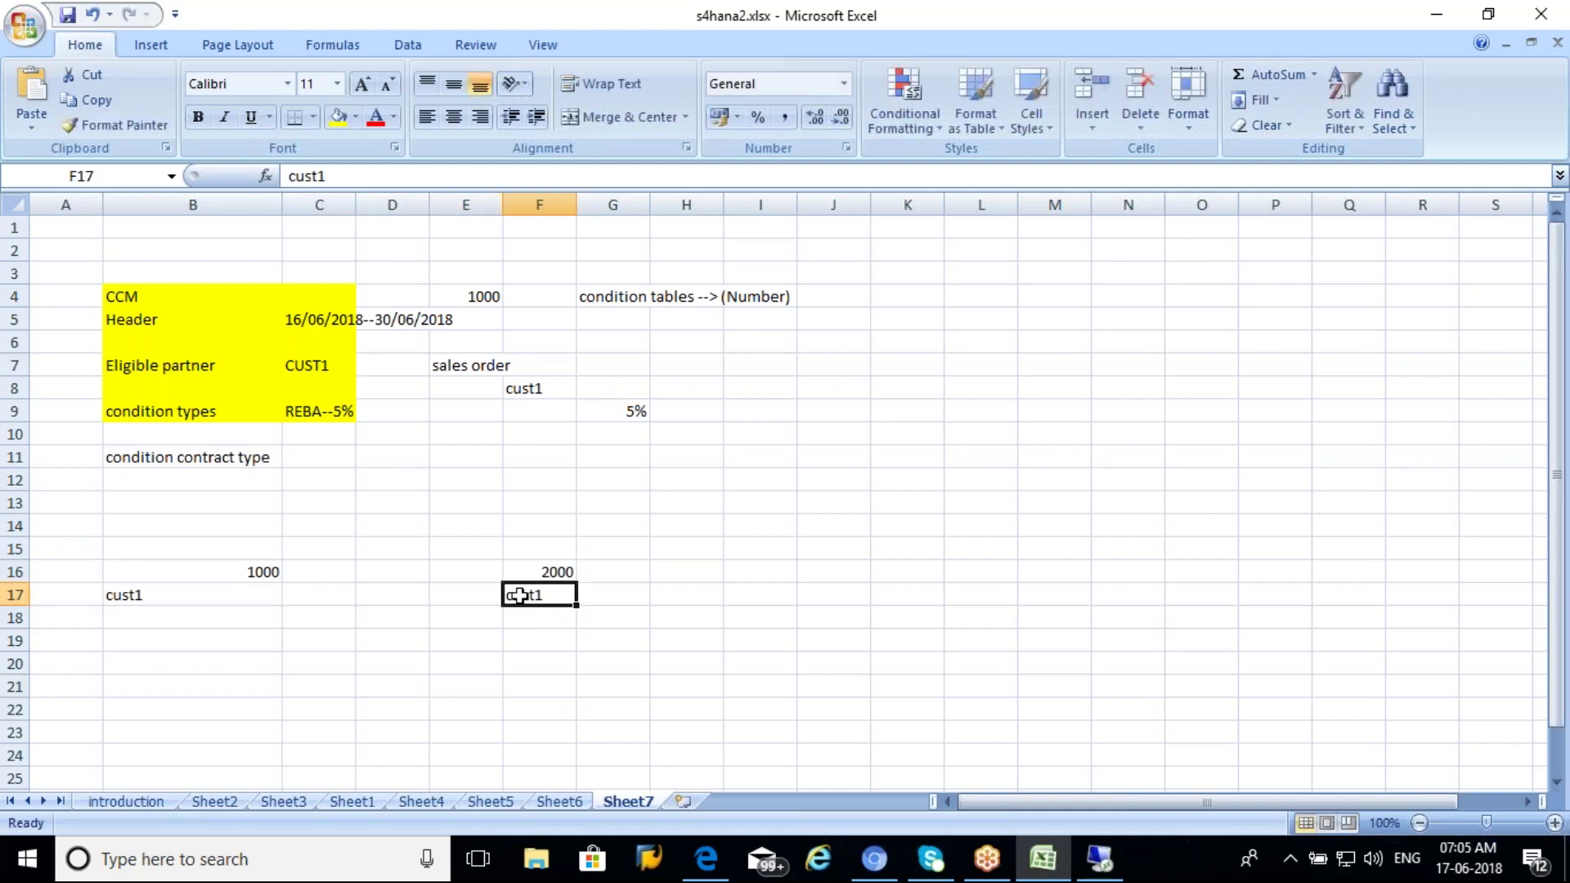
pyautogui.click(266, 573)
pyautogui.click(569, 570)
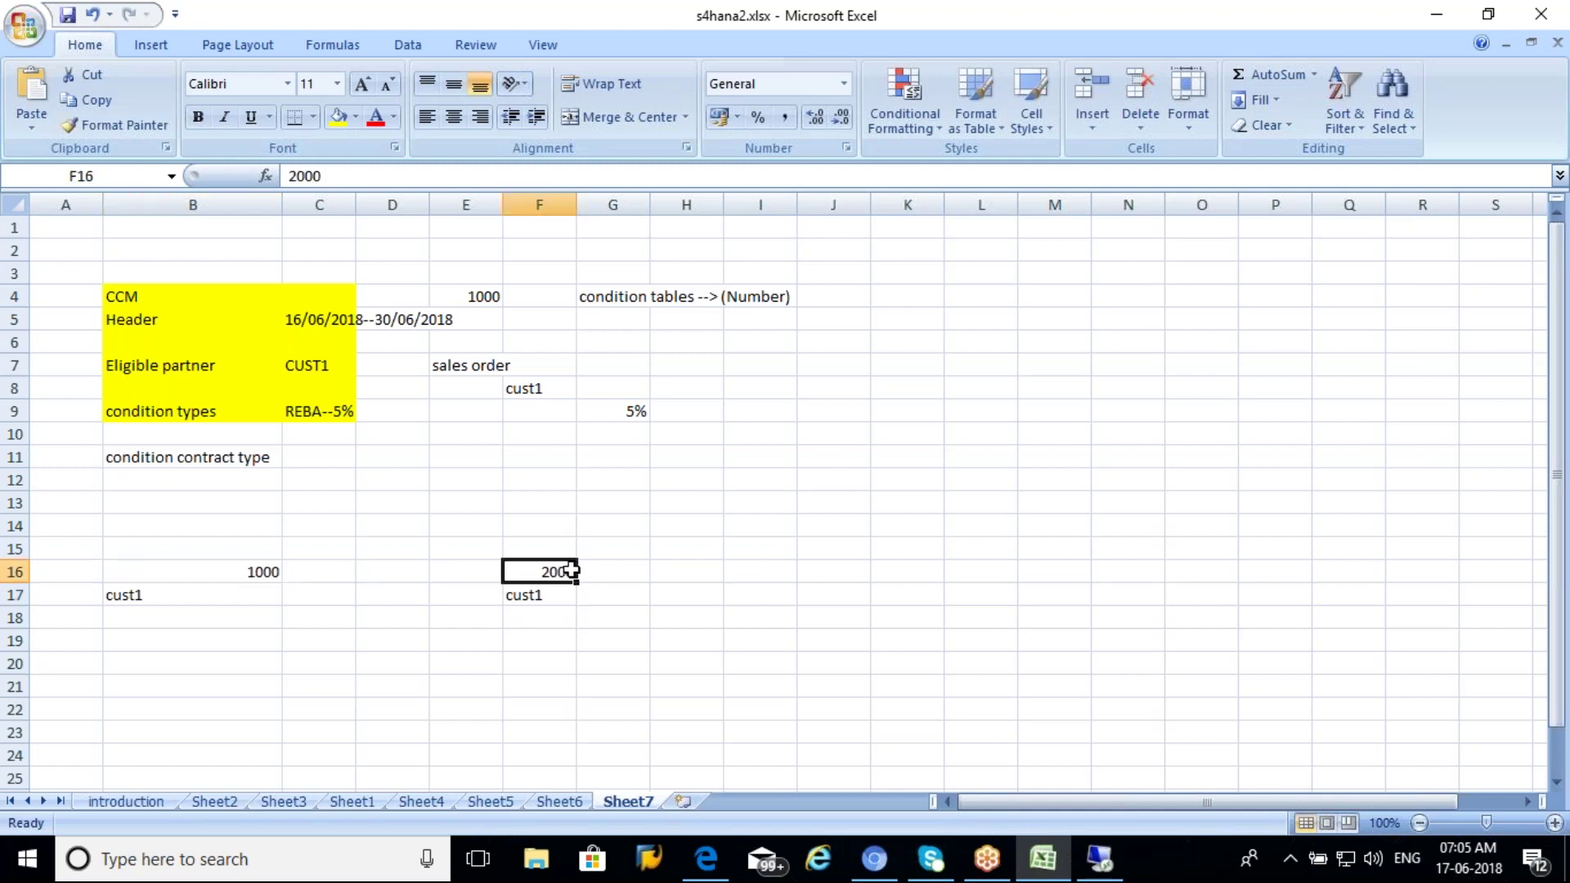
pyautogui.click(238, 570)
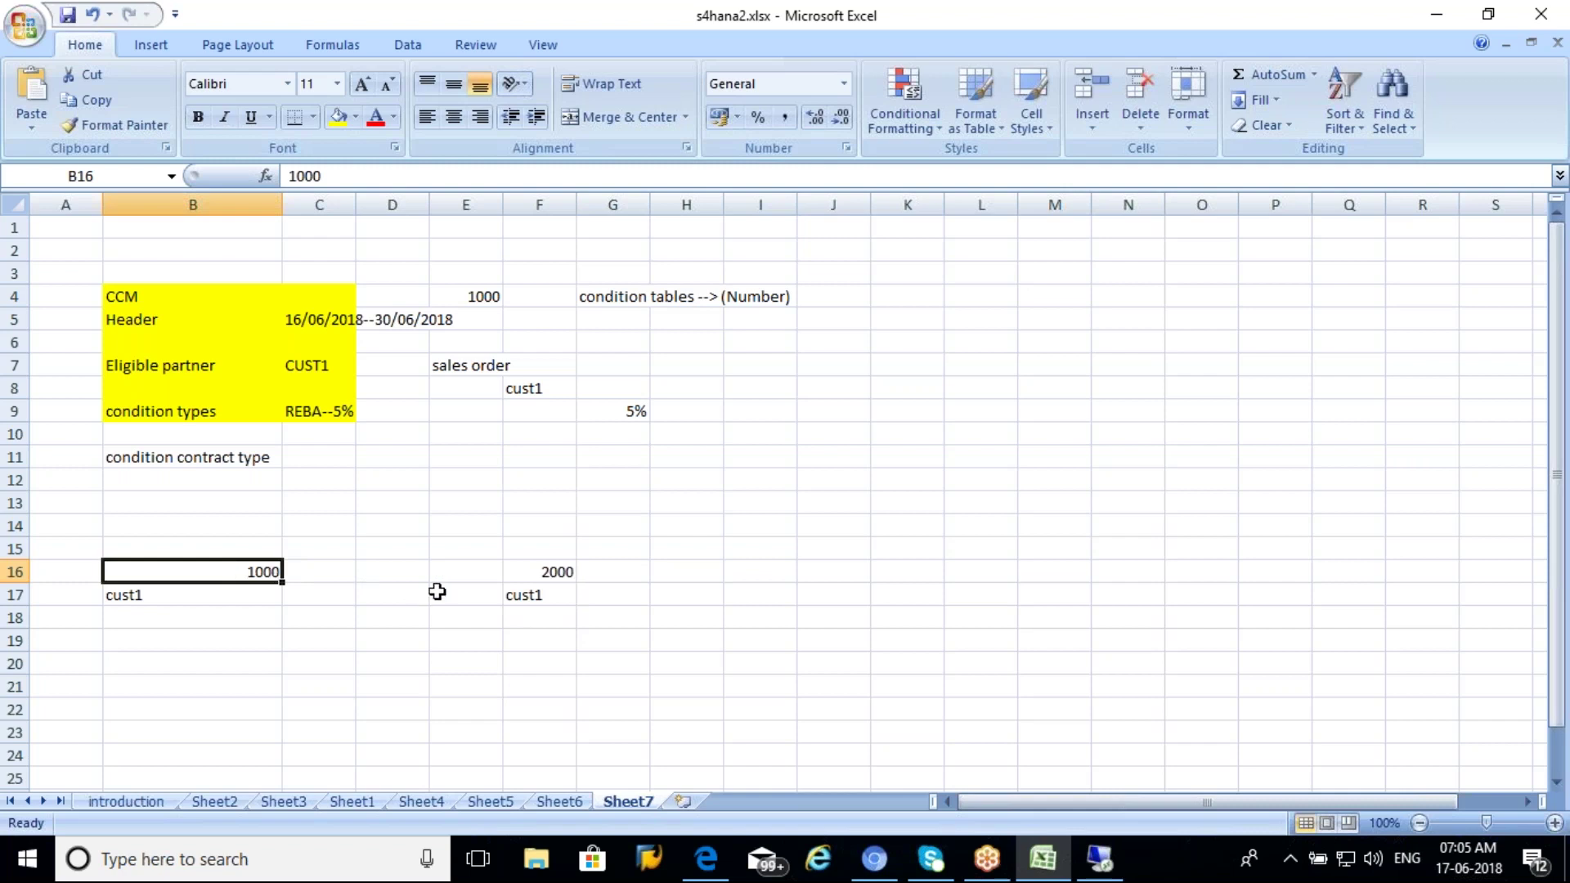
pyautogui.click(522, 572)
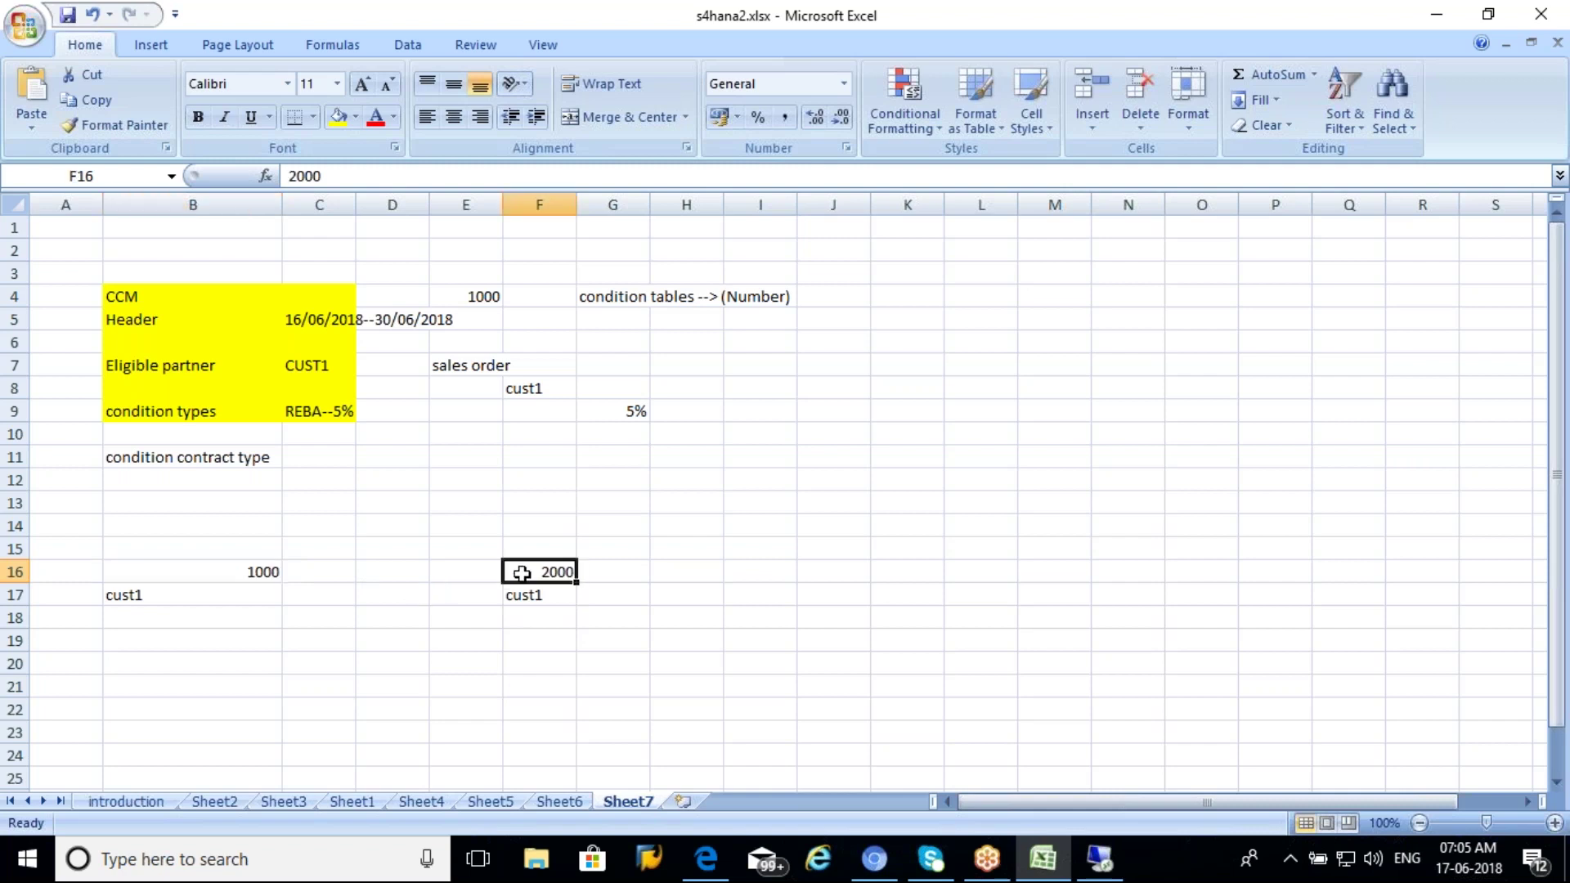
pyautogui.click(246, 574)
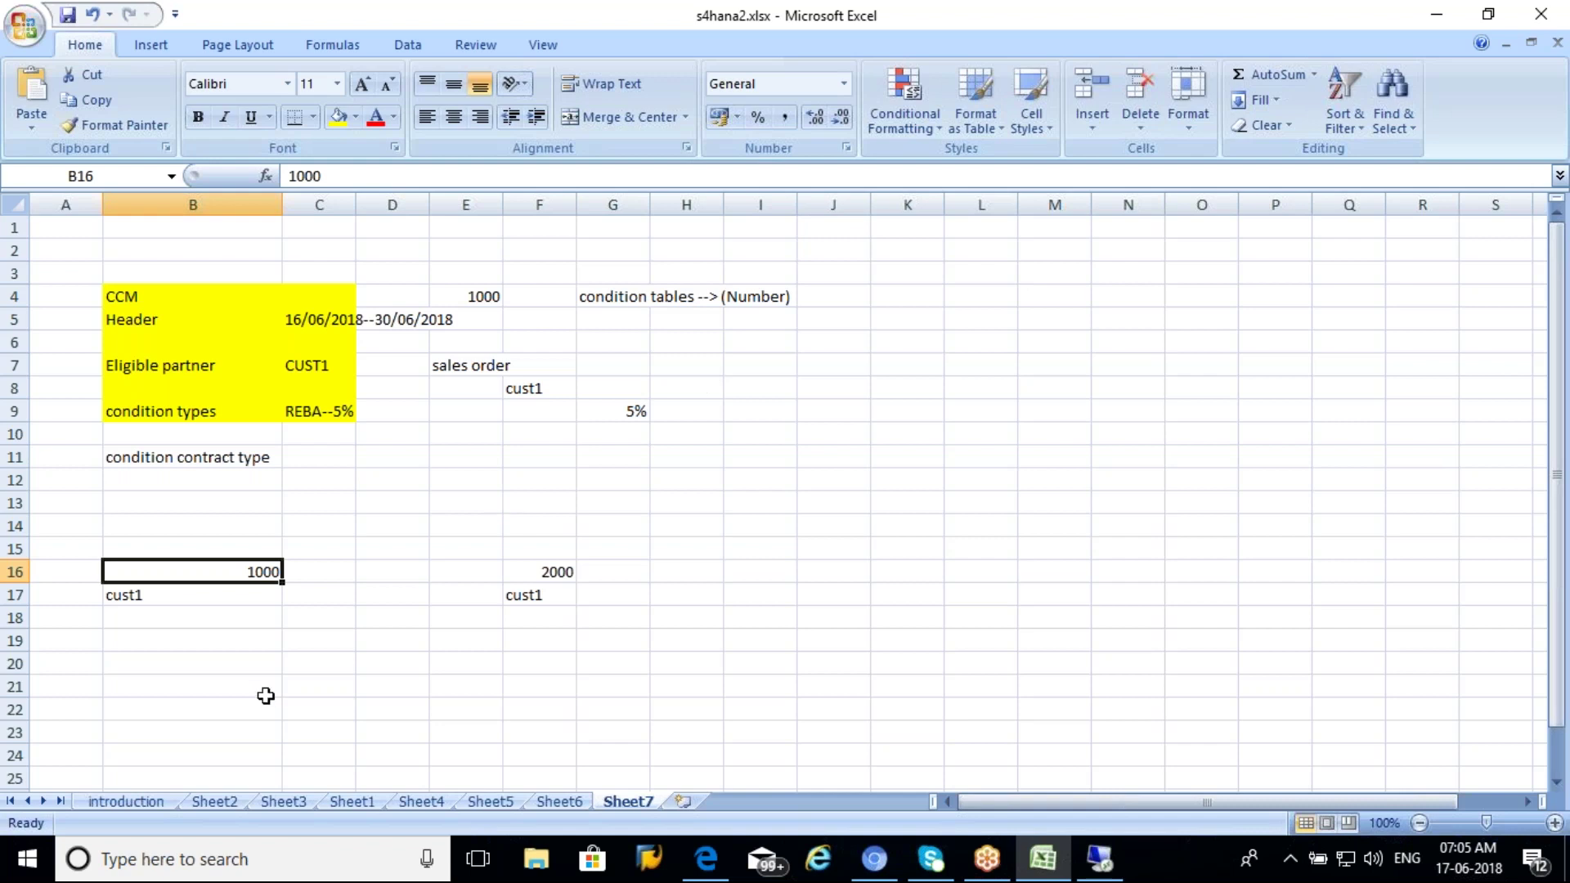
pyautogui.click(218, 606)
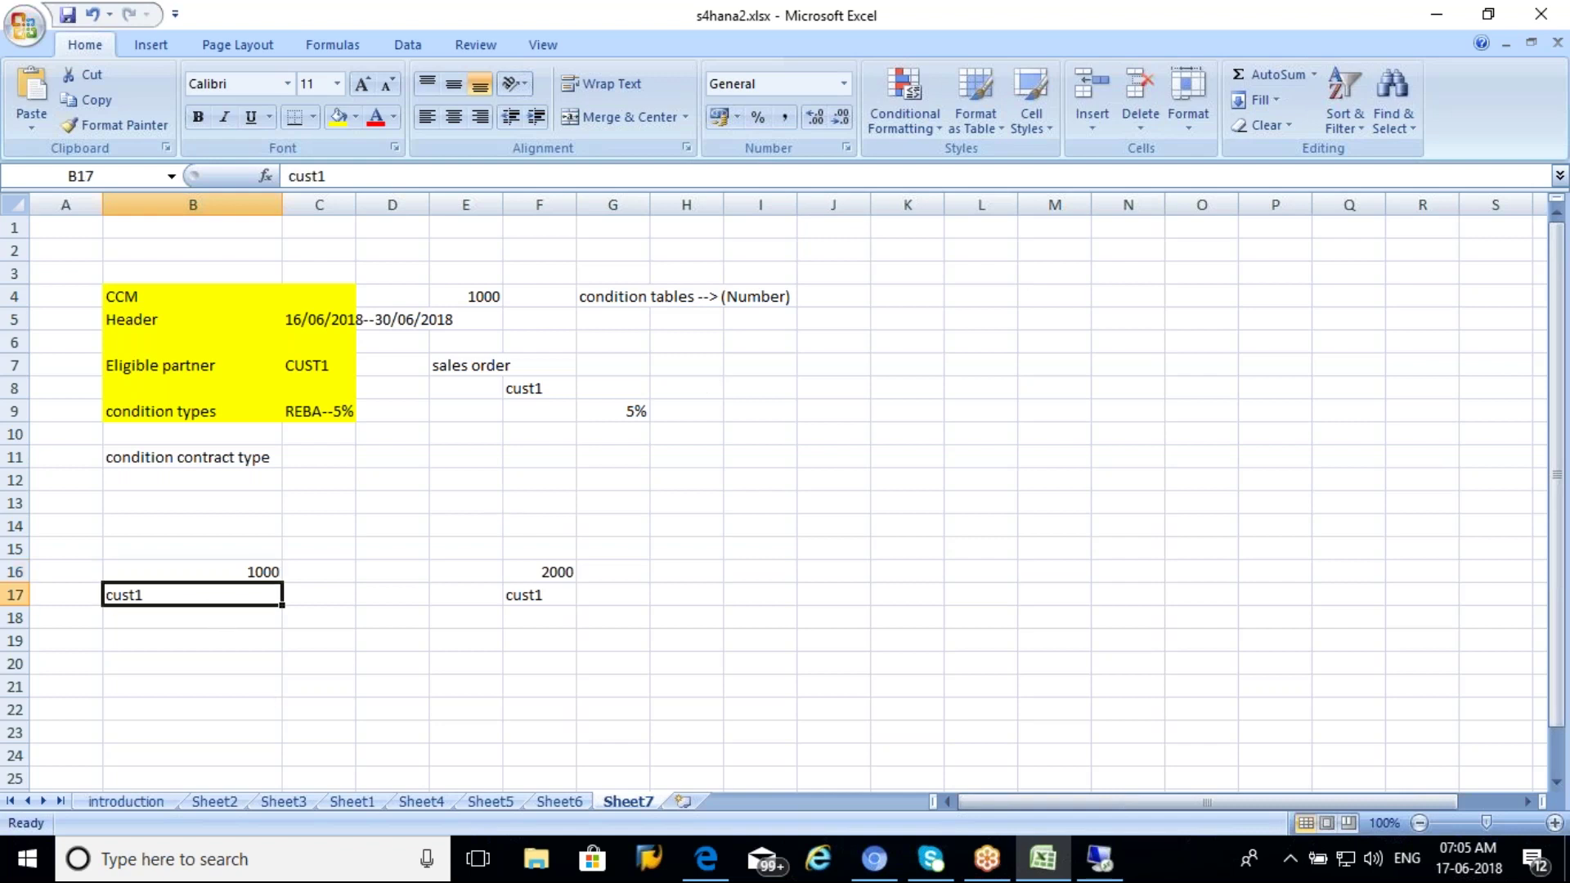
pyautogui.click(536, 586)
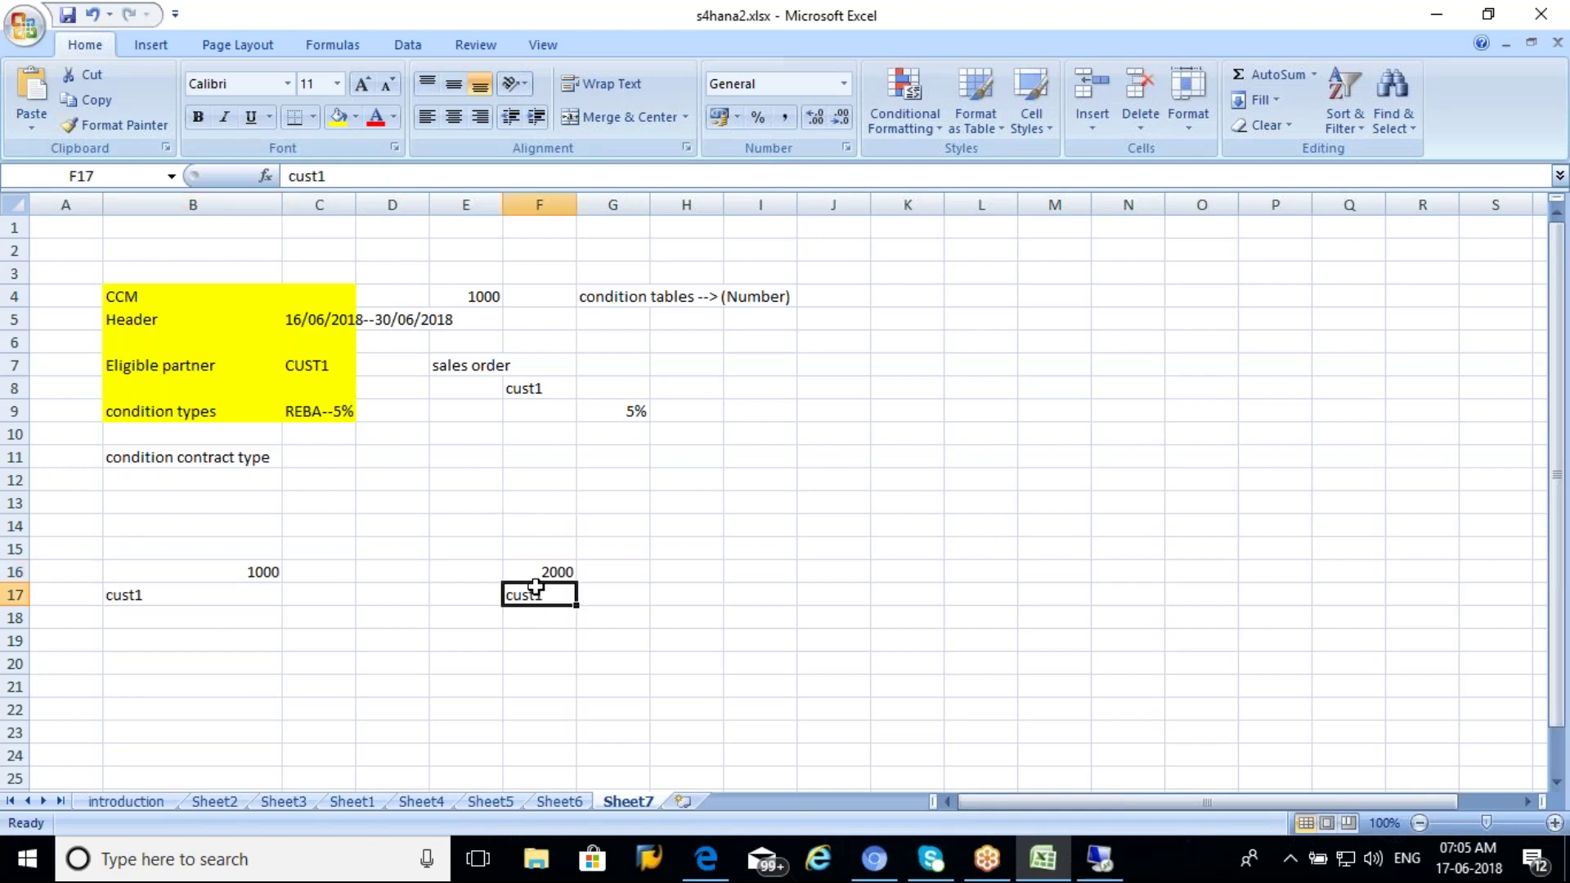
pyautogui.click(229, 591)
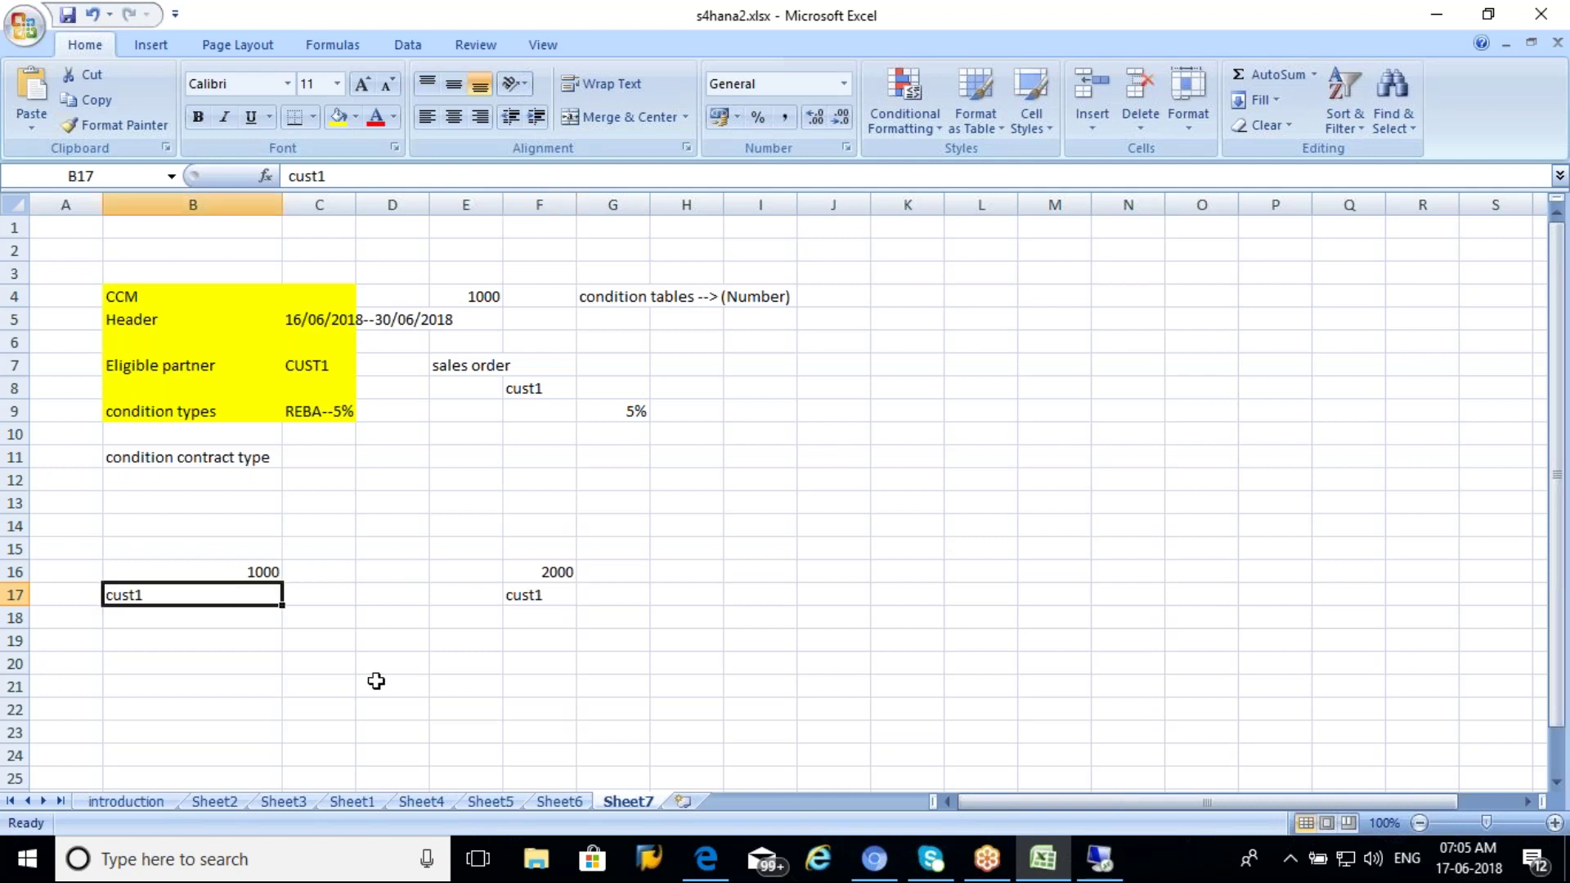
pyautogui.click(547, 571)
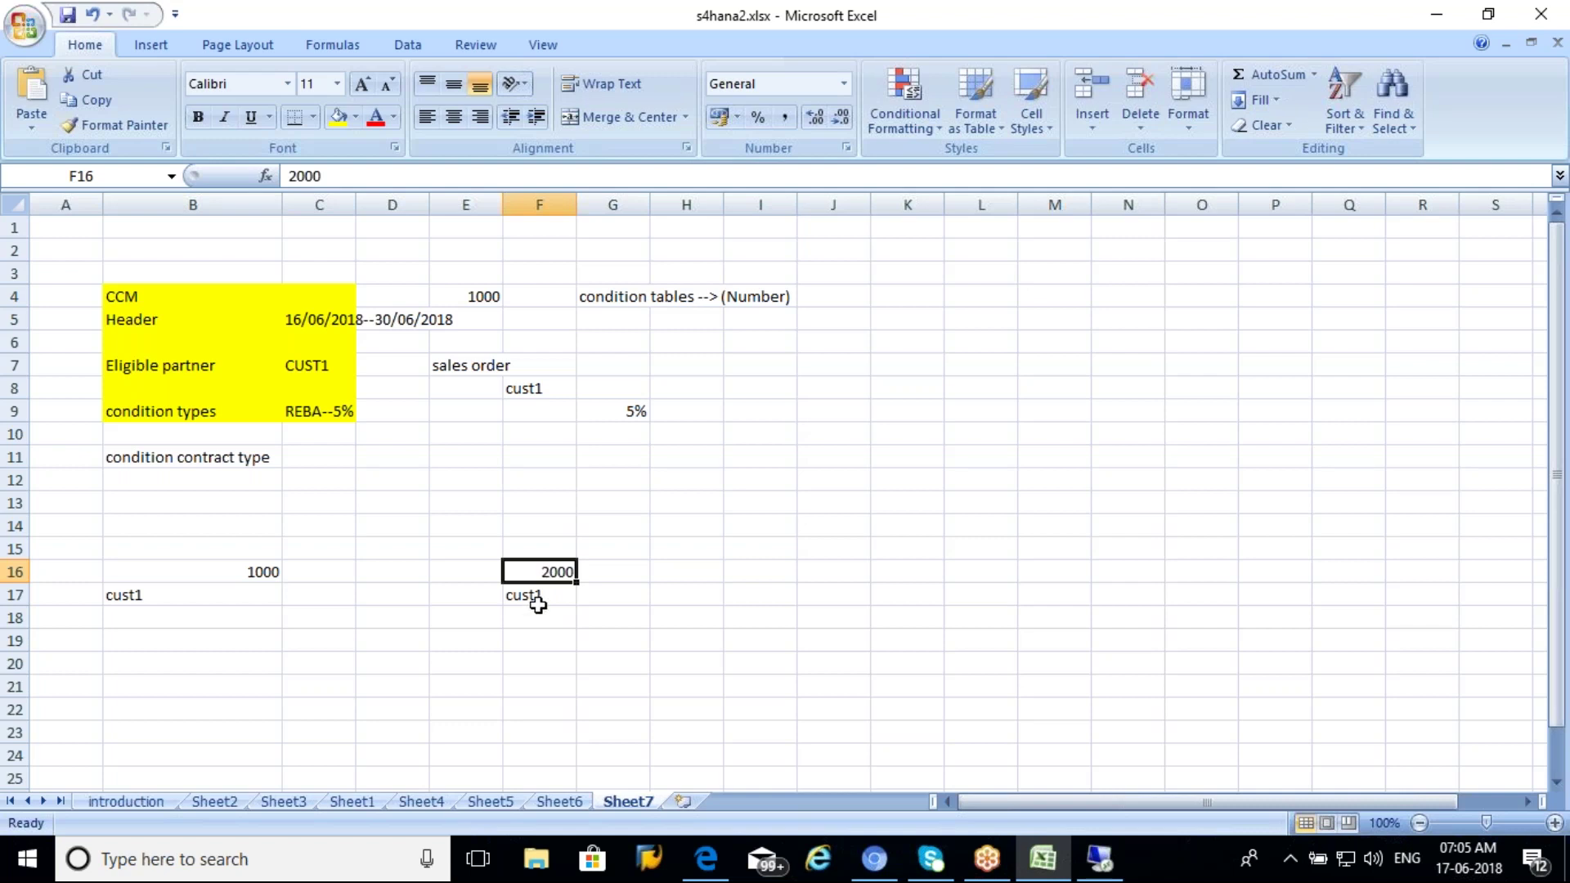
pyautogui.click(536, 599)
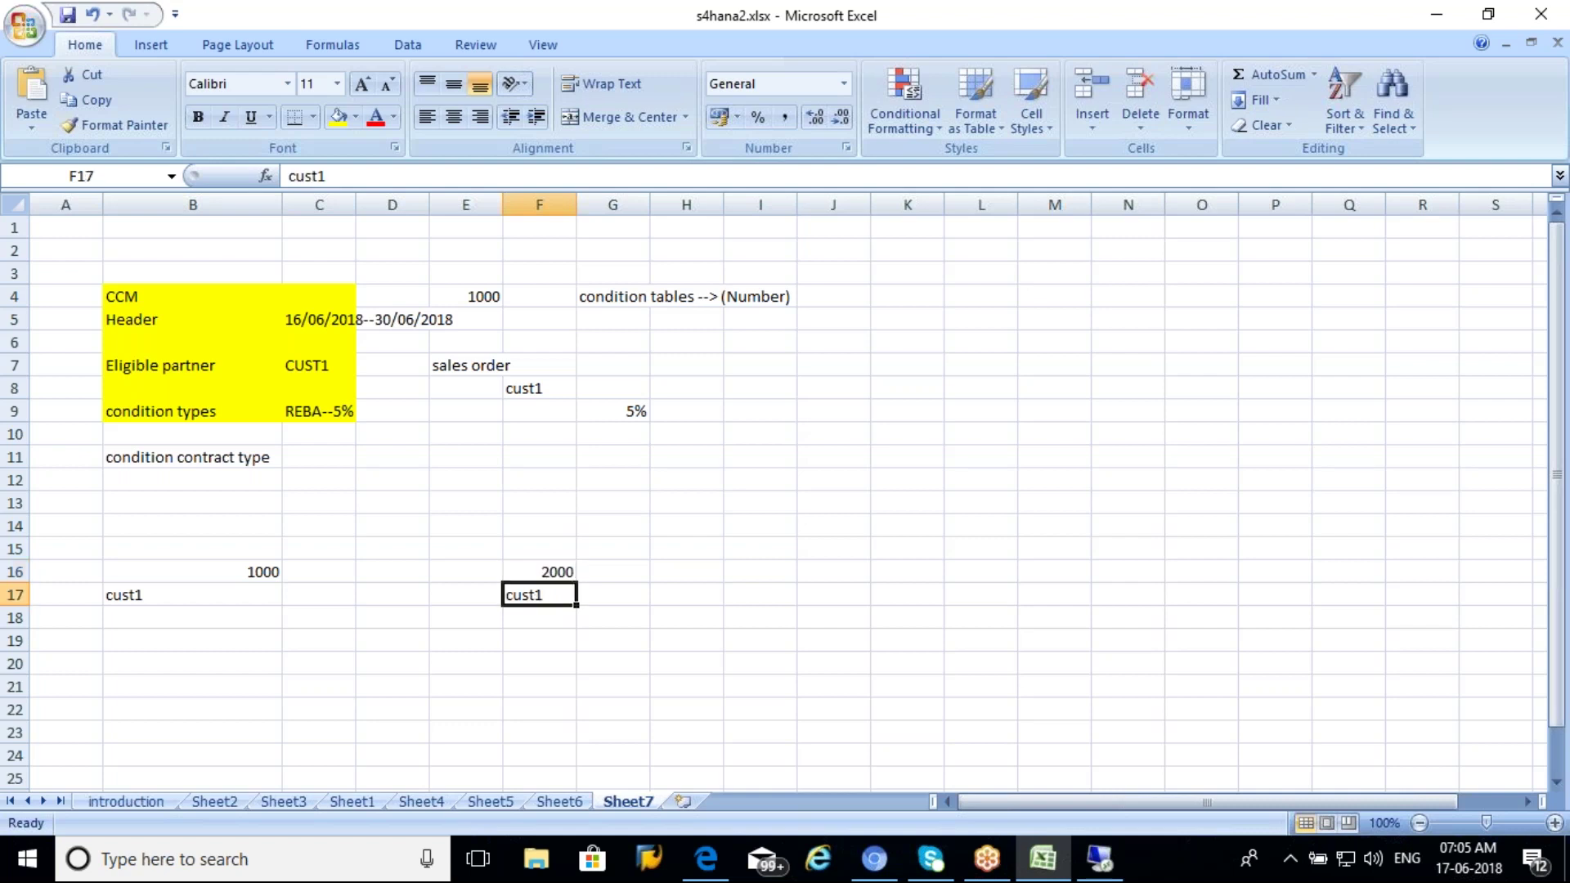
pyautogui.click(235, 597)
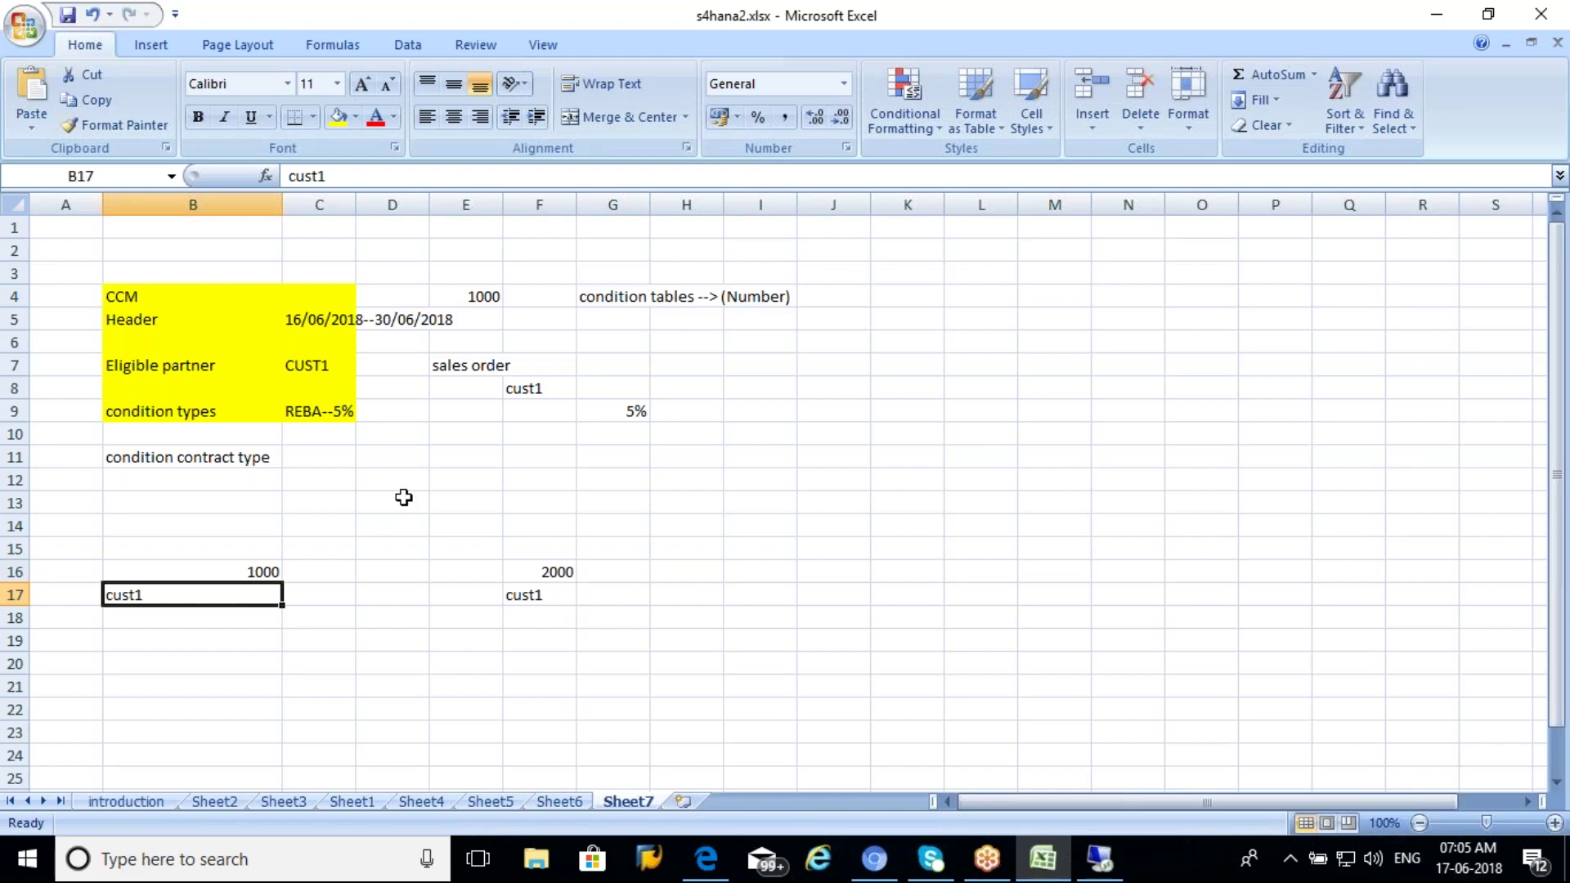
pyautogui.hotkey('alt', 'Tab')
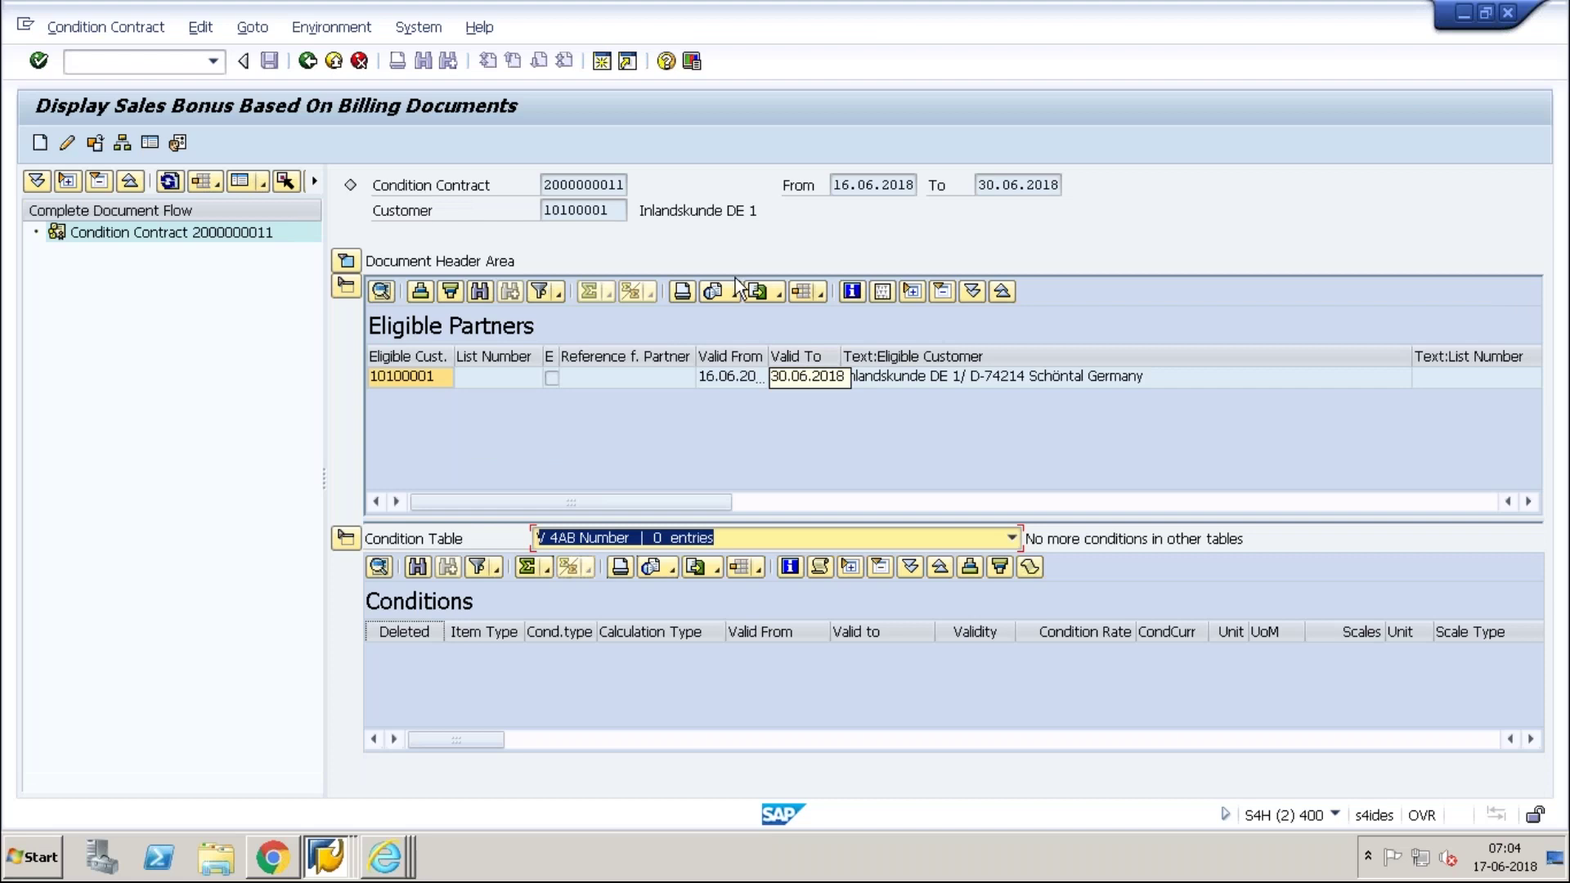
pyautogui.click(545, 184)
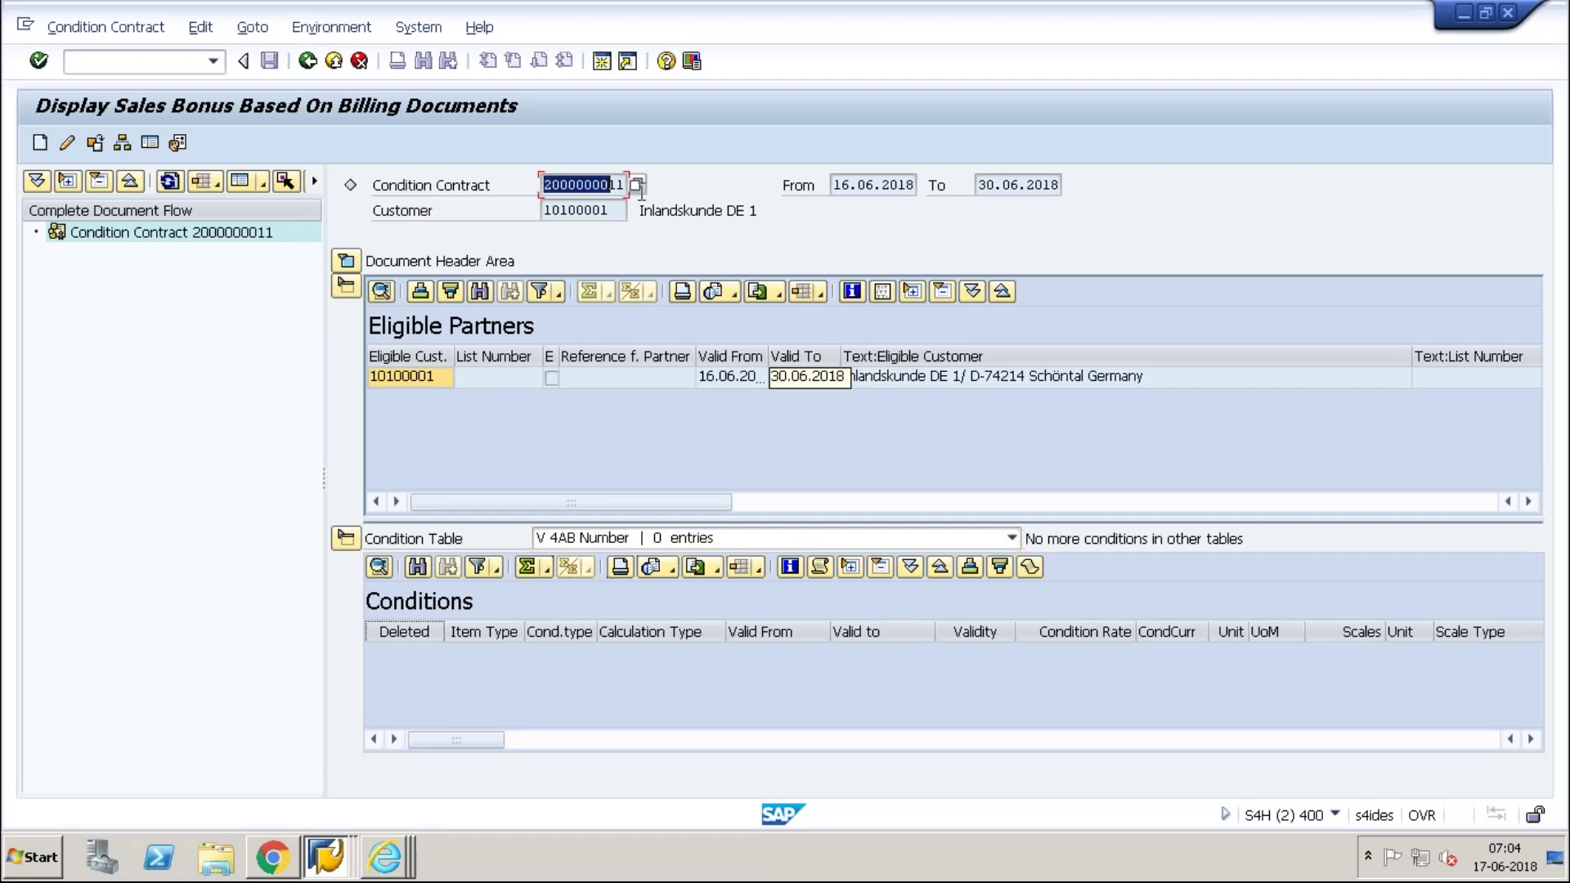
pyautogui.hotkey('alt', 'Tab')
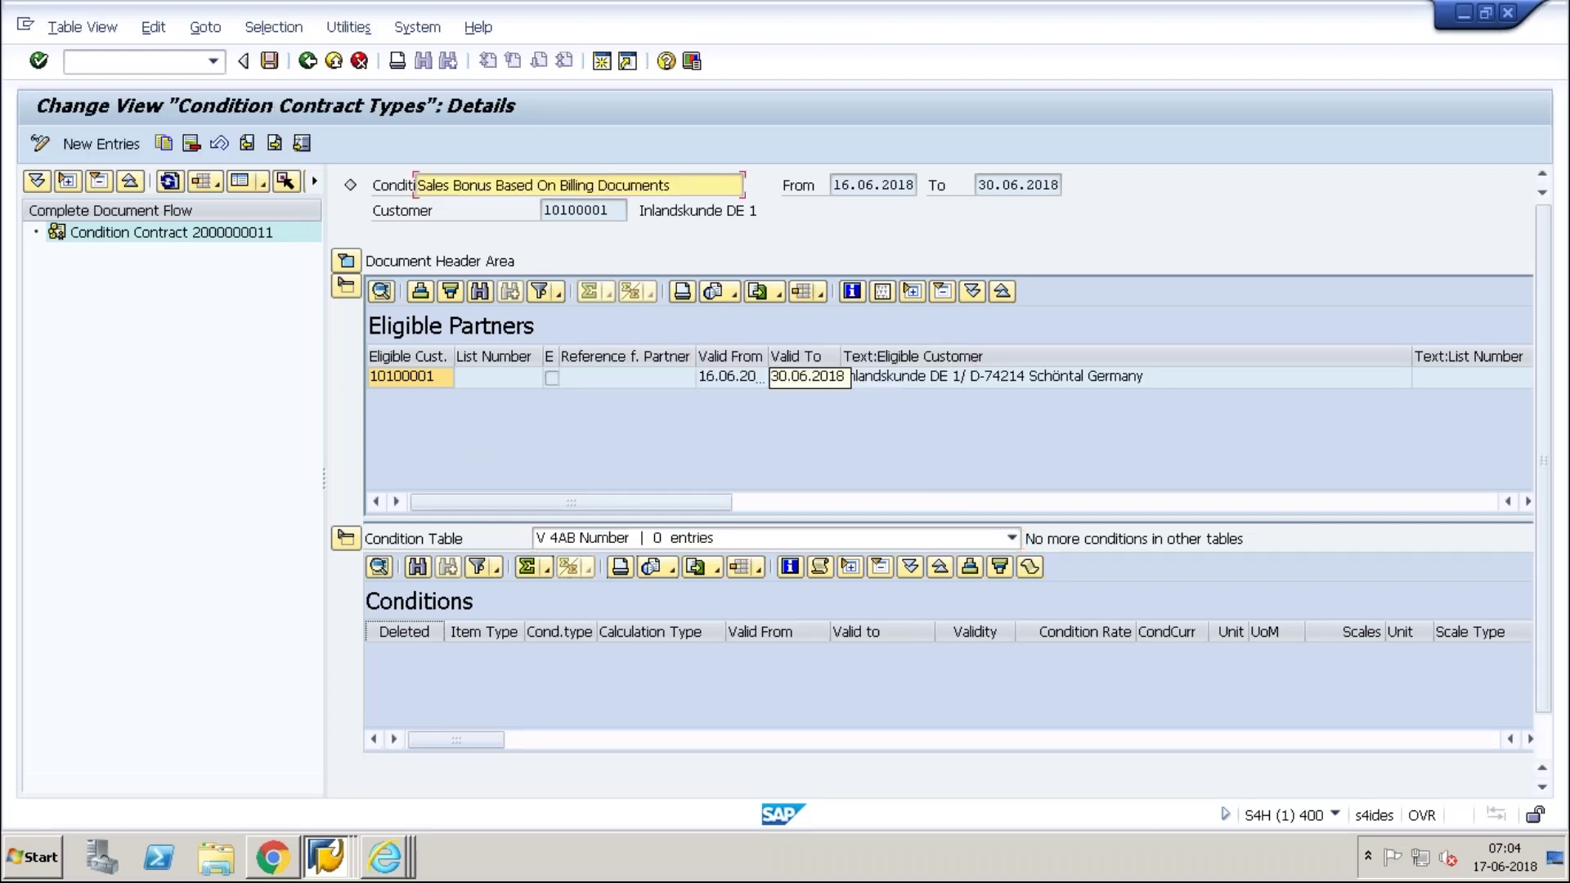
pyautogui.hotkey('alt', 'Tab')
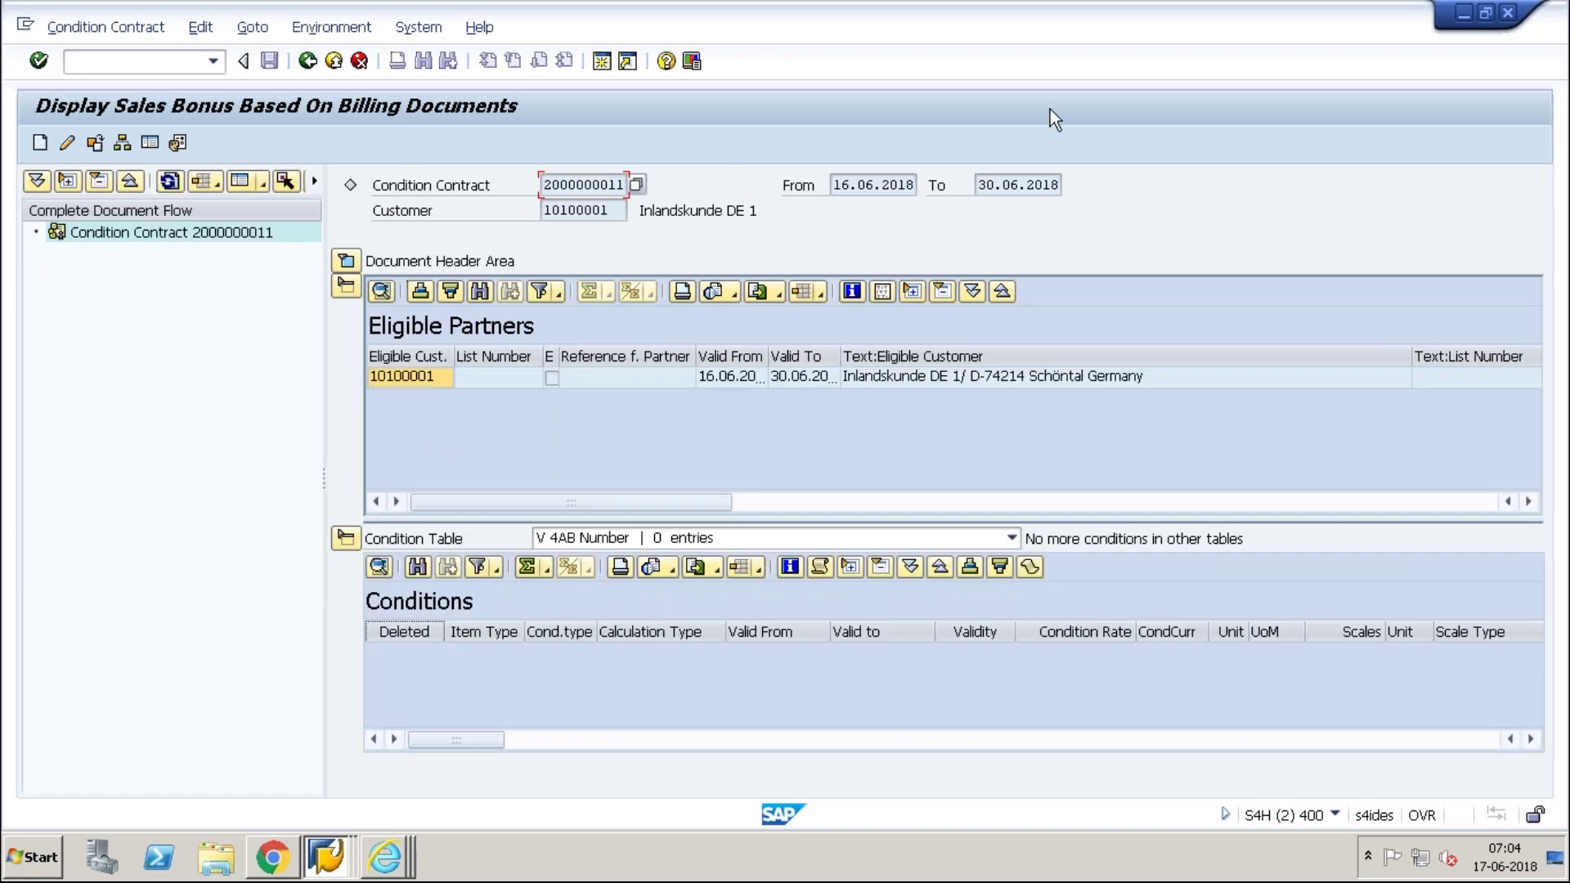
# Step: Show Excel again, review the 1000 amount in E4 and the condition tables note, then return to SAP
pyautogui.click(1017, 6)
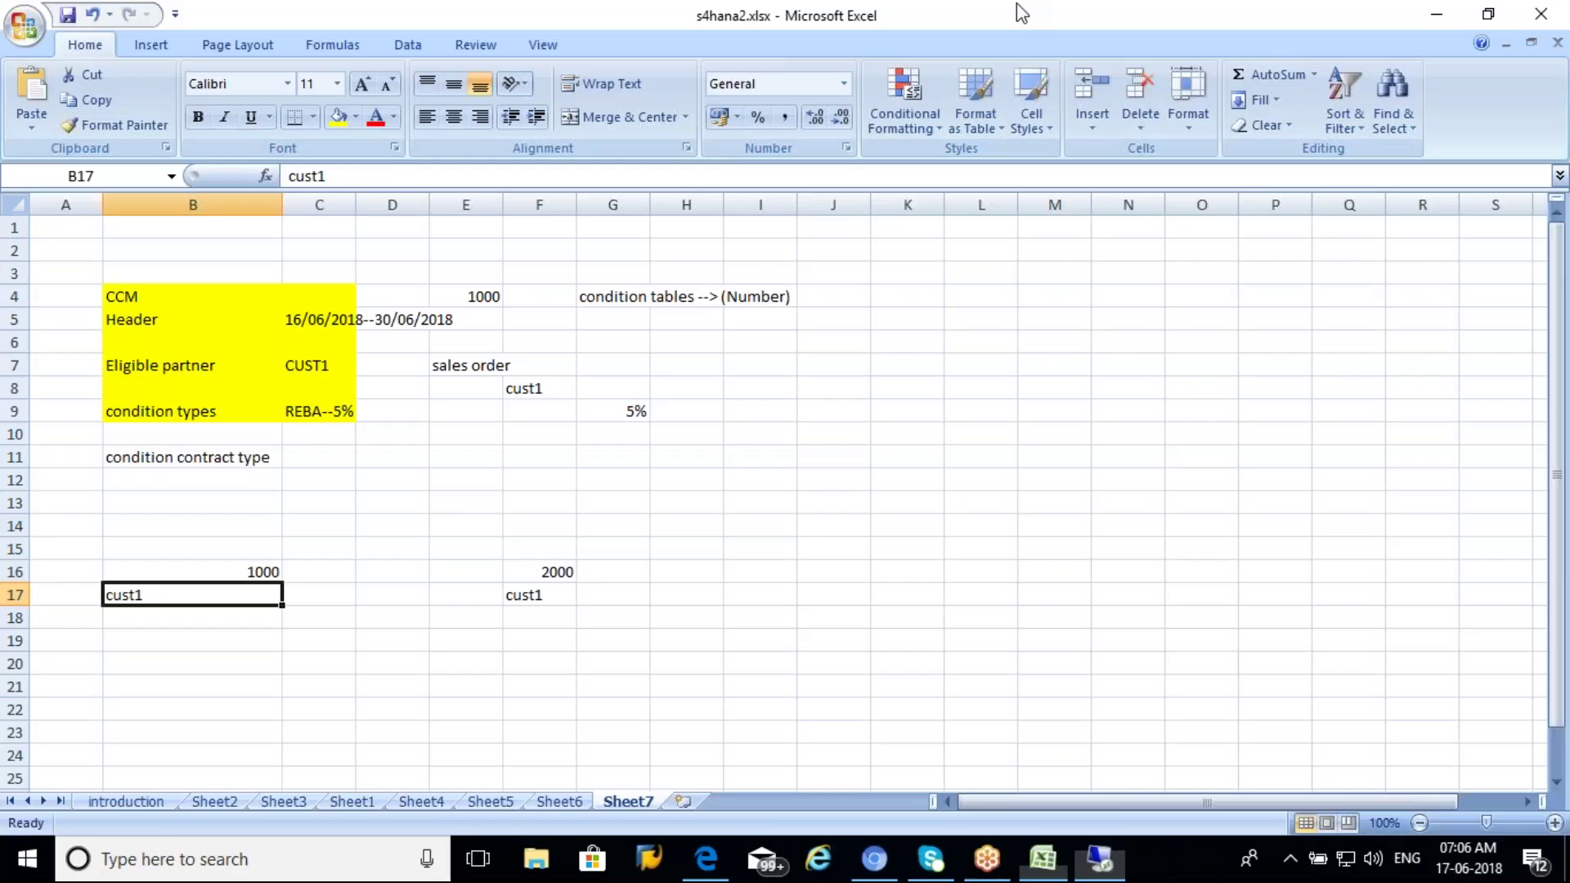
pyautogui.click(834, 594)
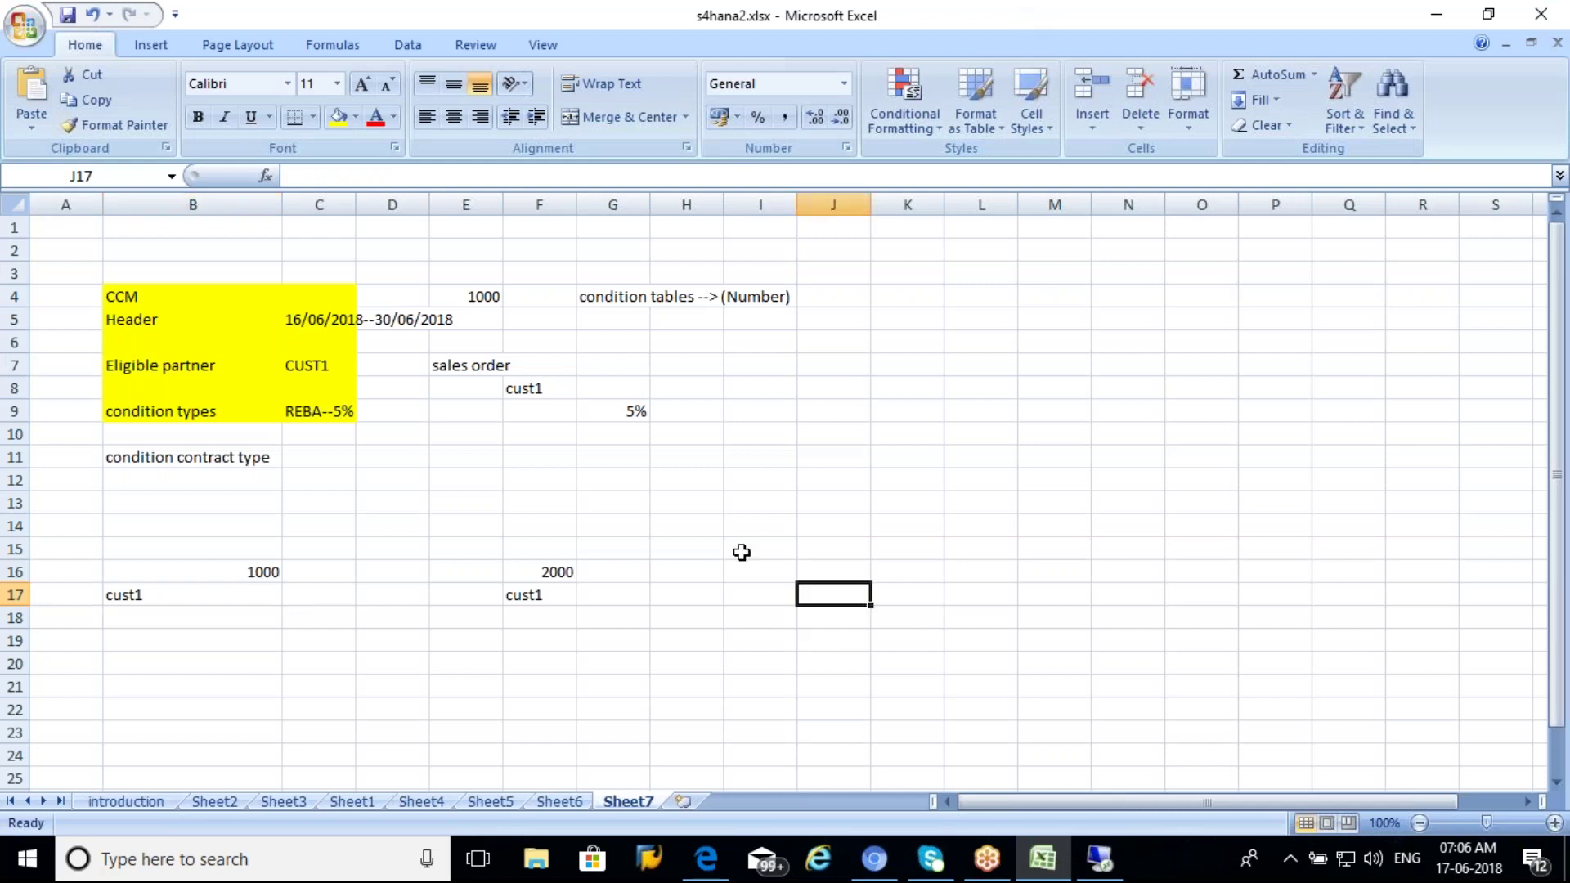
pyautogui.click(484, 301)
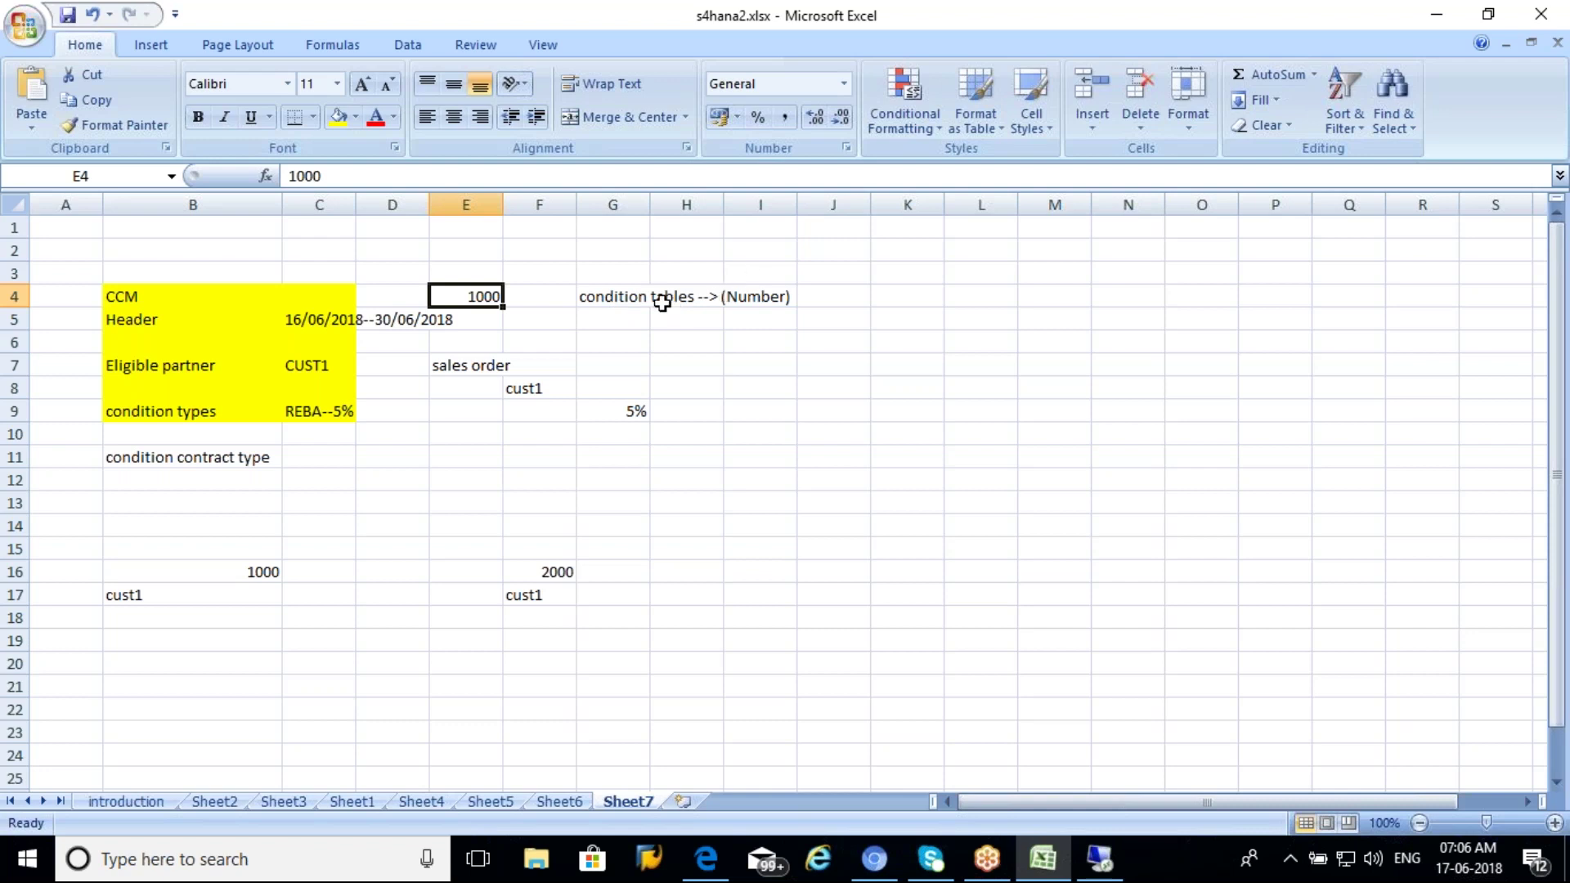
pyautogui.click(656, 299)
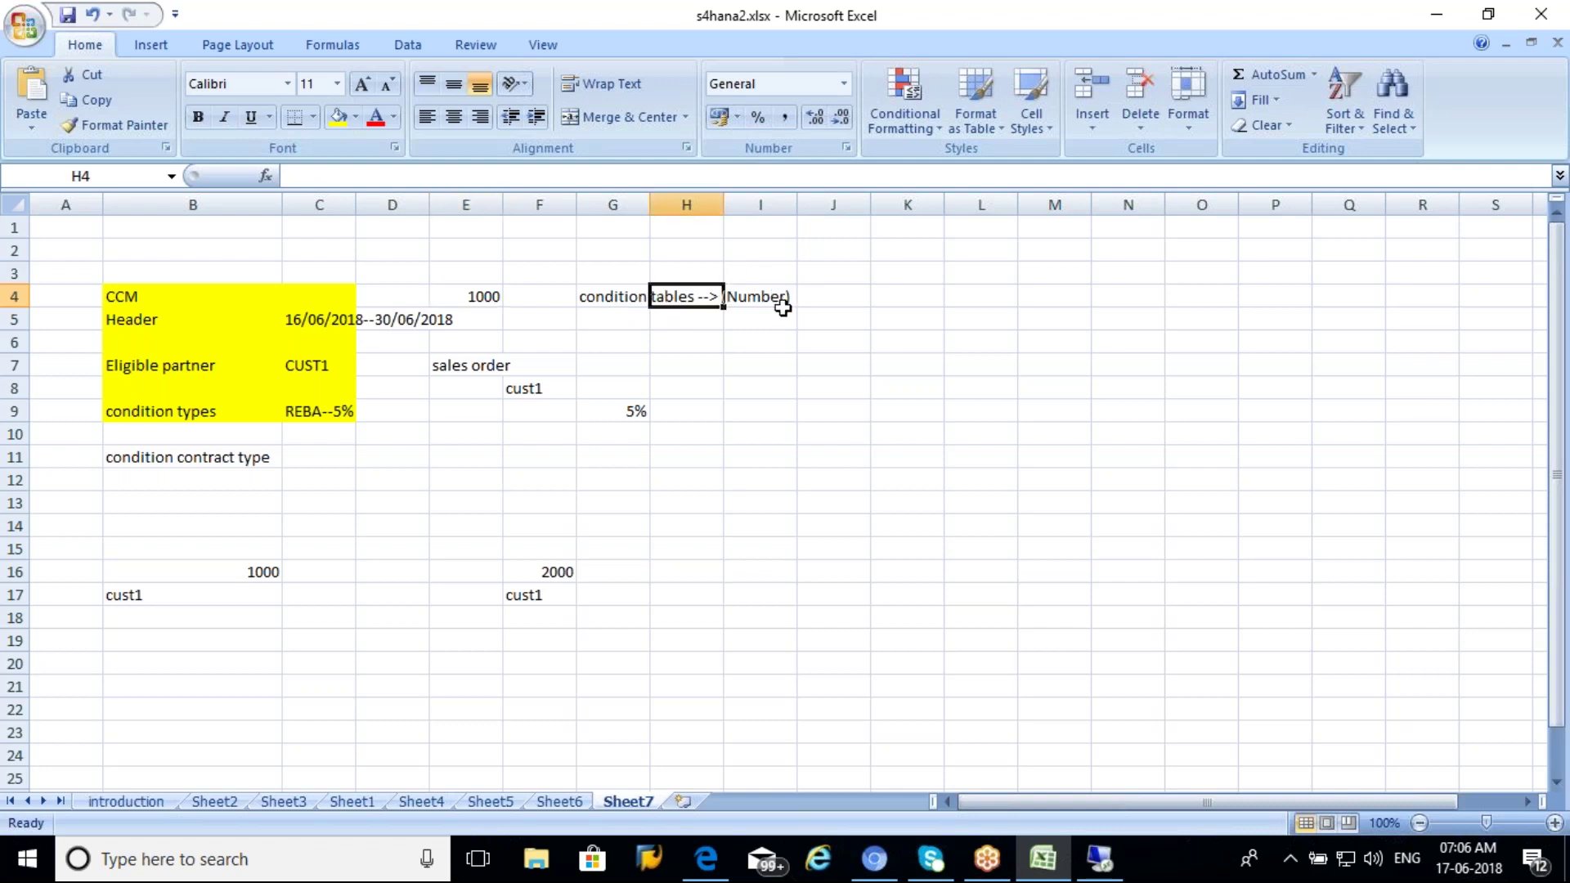
pyautogui.click(1101, 859)
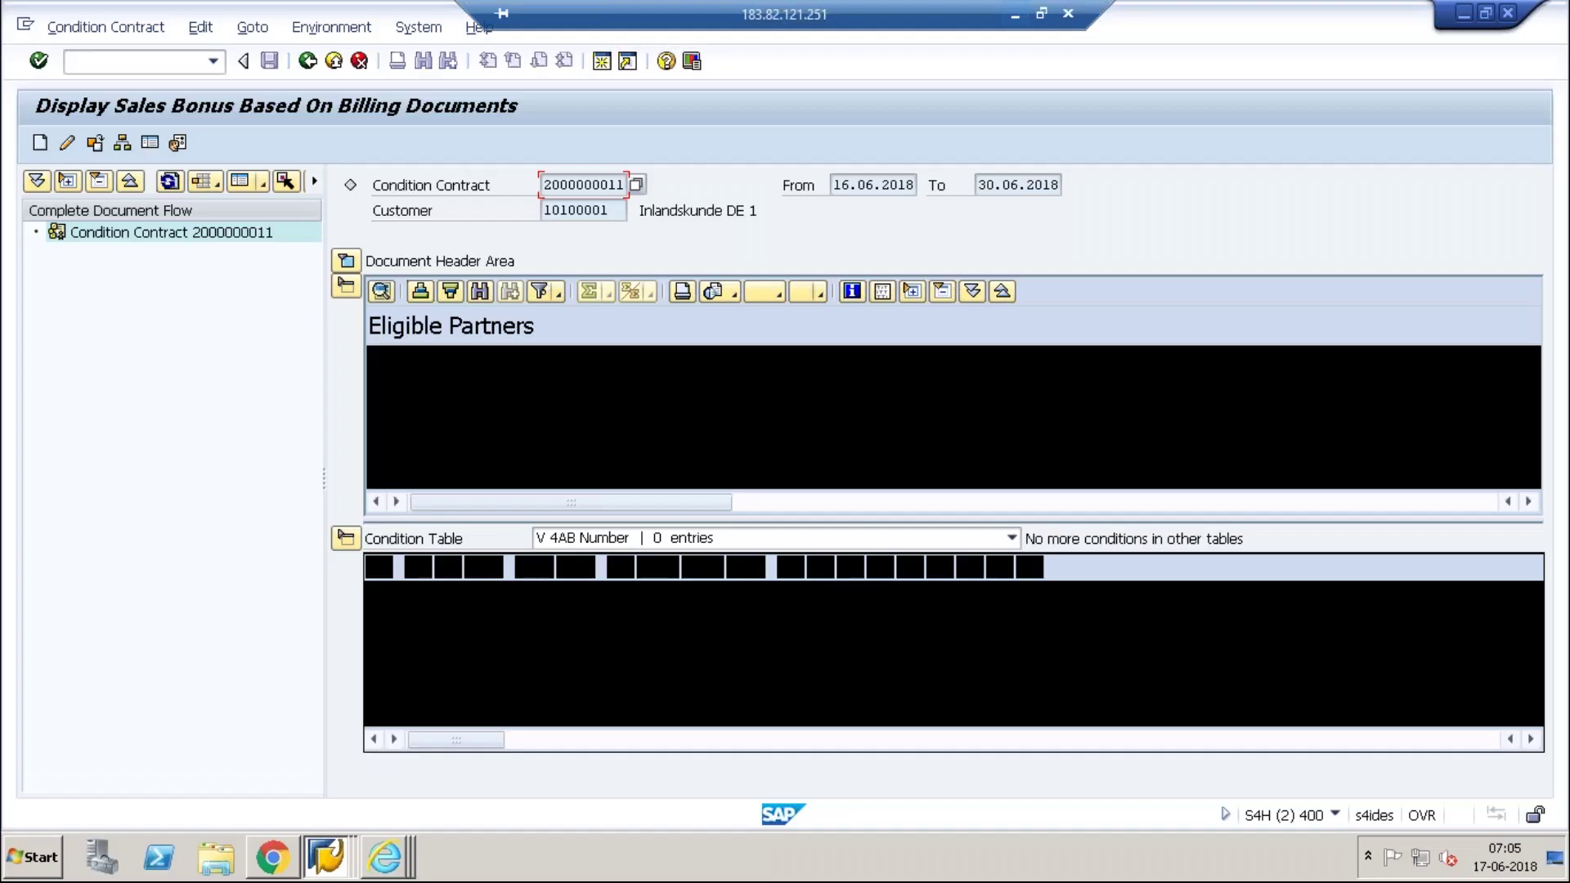
pyautogui.click(613, 540)
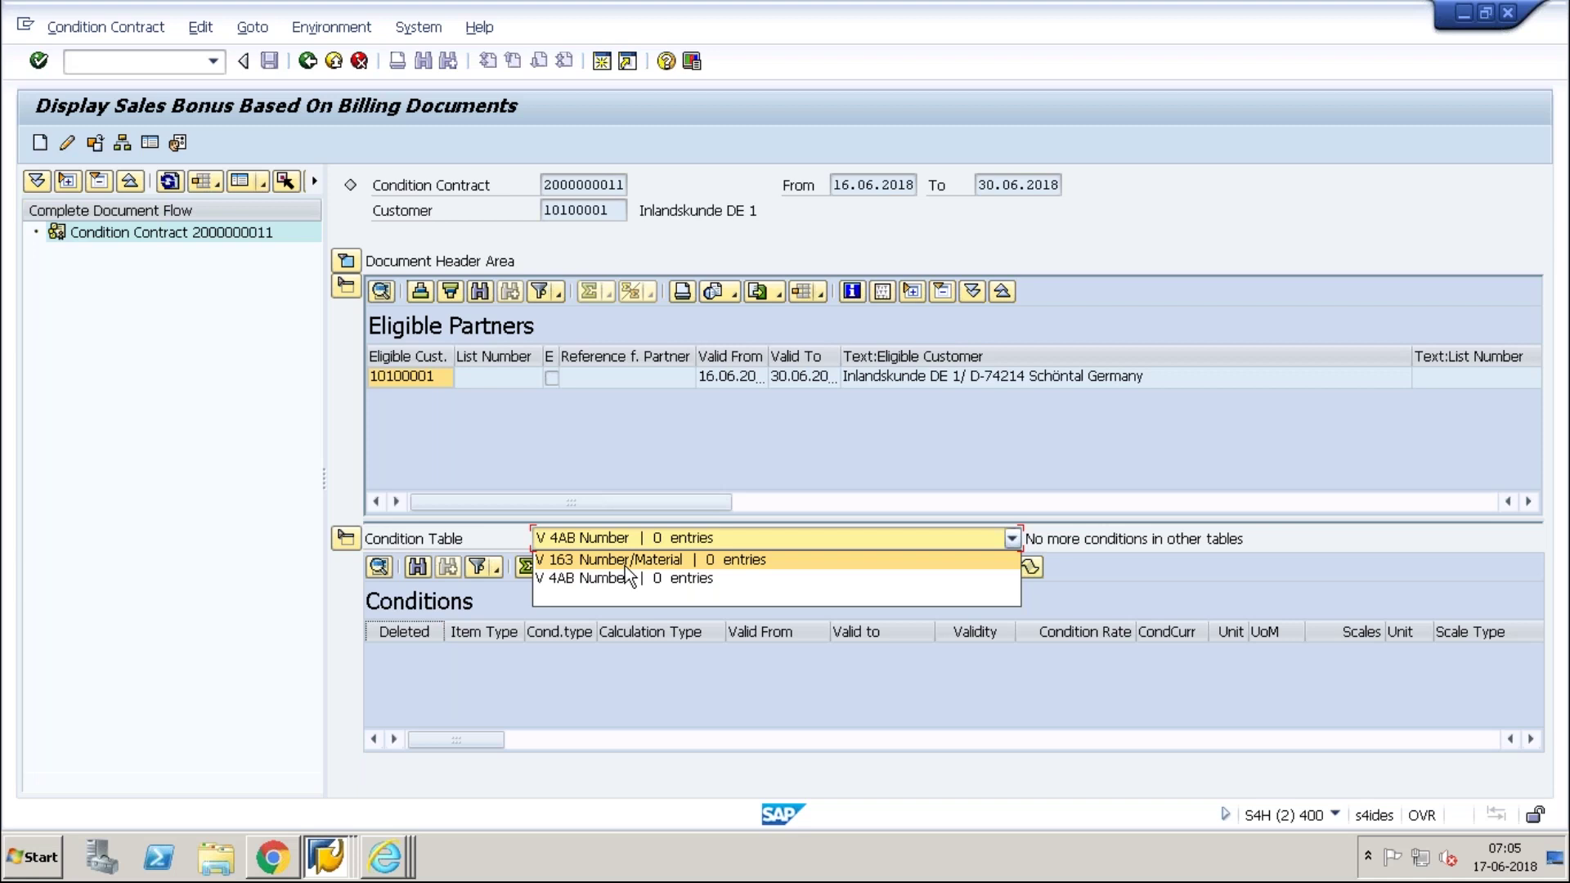
pyautogui.click(620, 707)
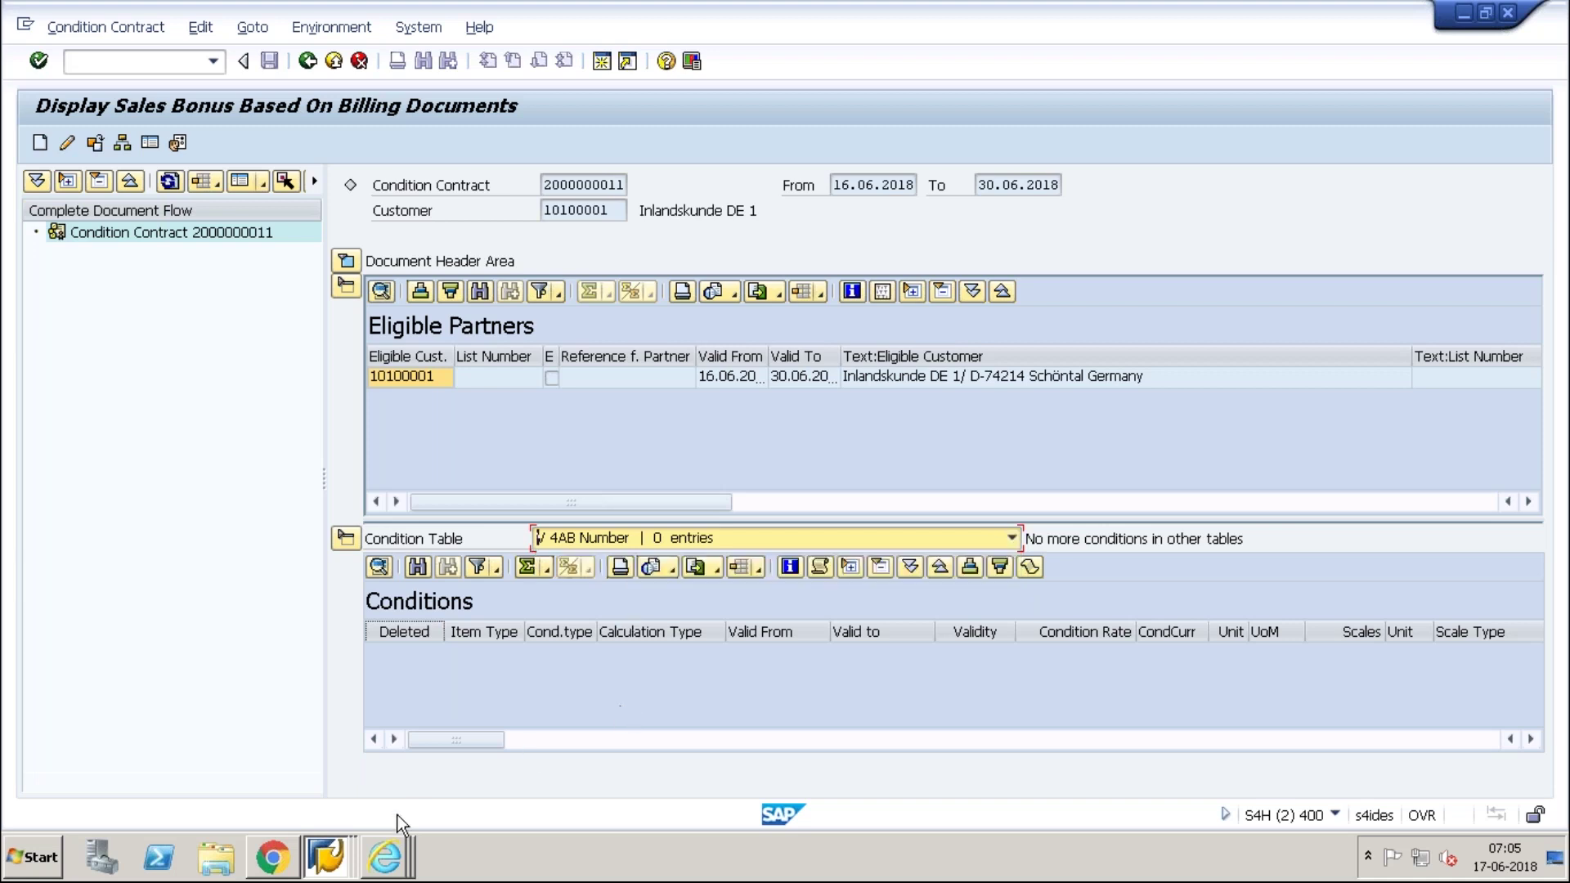
pyautogui.click(325, 866)
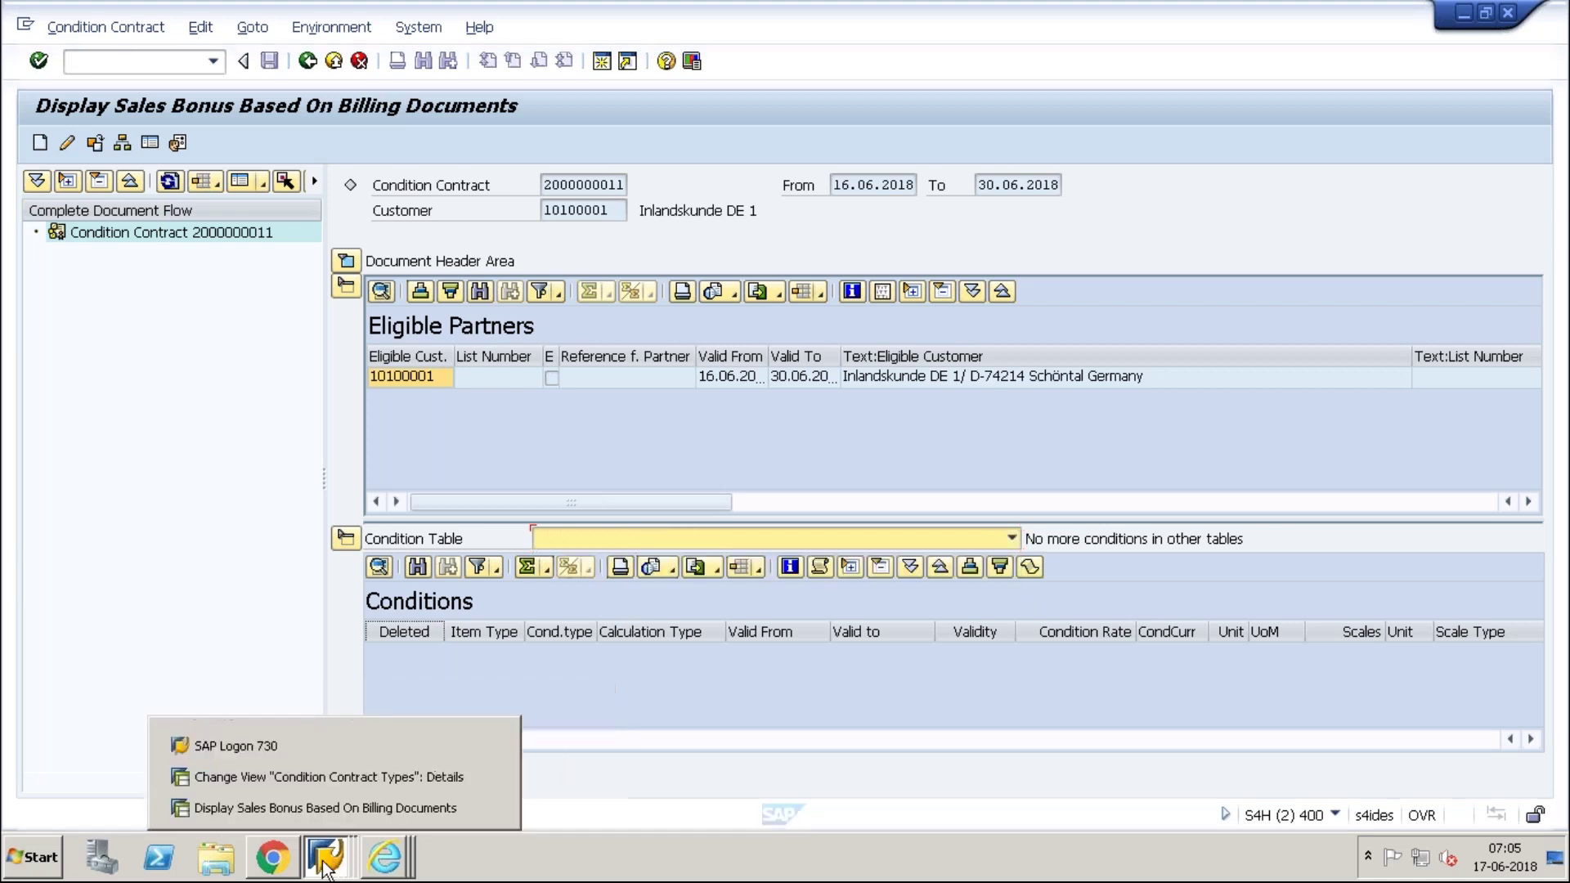
pyautogui.click(327, 777)
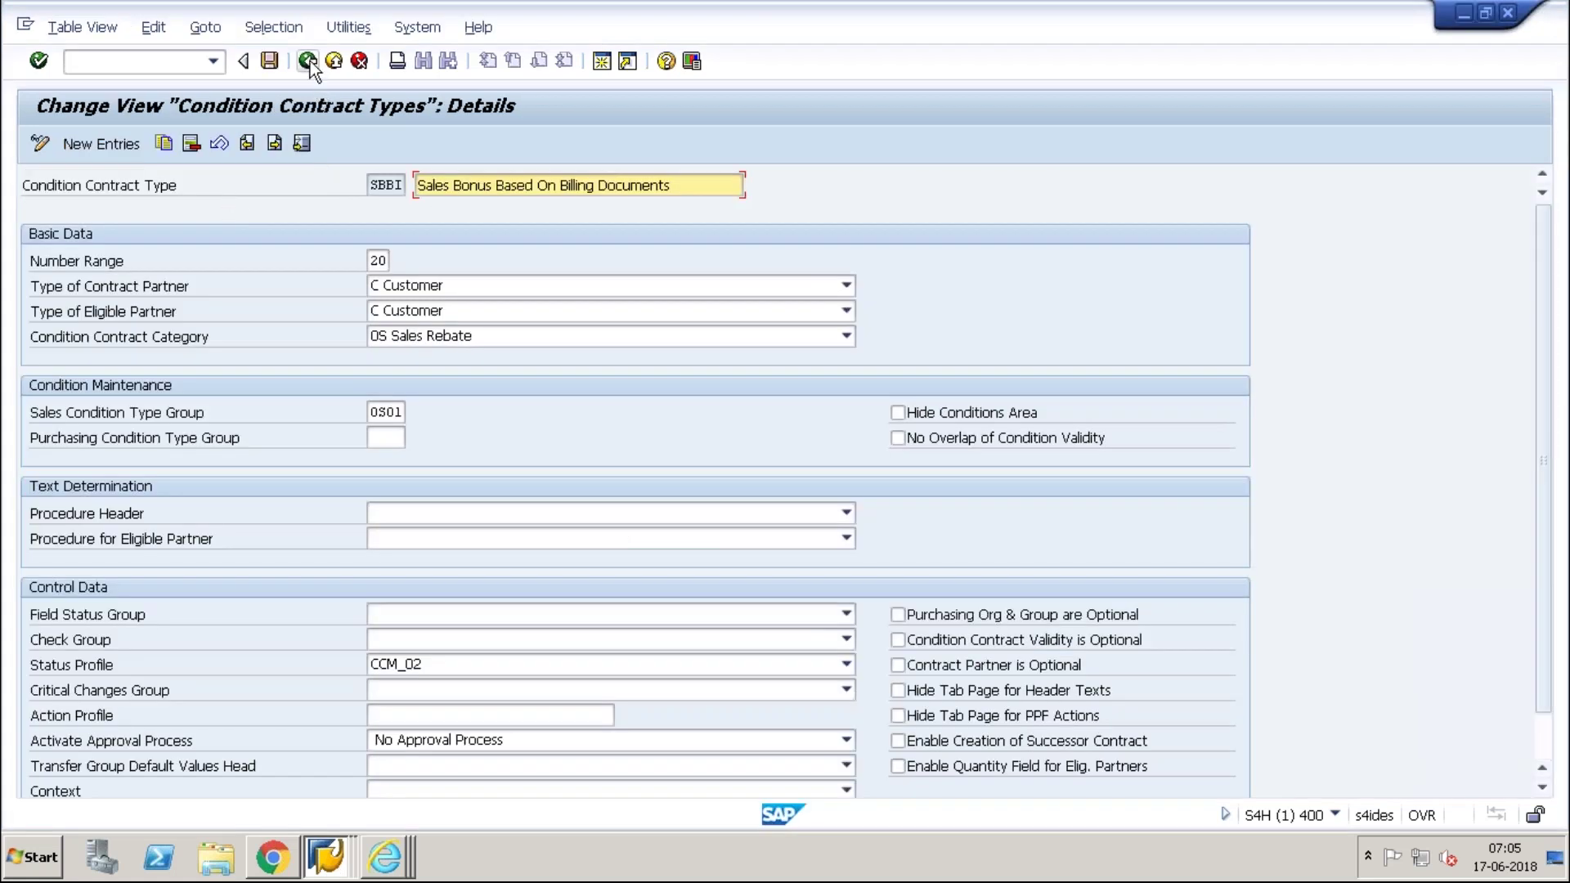
# Step: Go back to the IMG and expand Condition Contract Conditions > Sales and Purchasing to open Define Condition Types
pyautogui.click(309, 60)
pyautogui.click(309, 60)
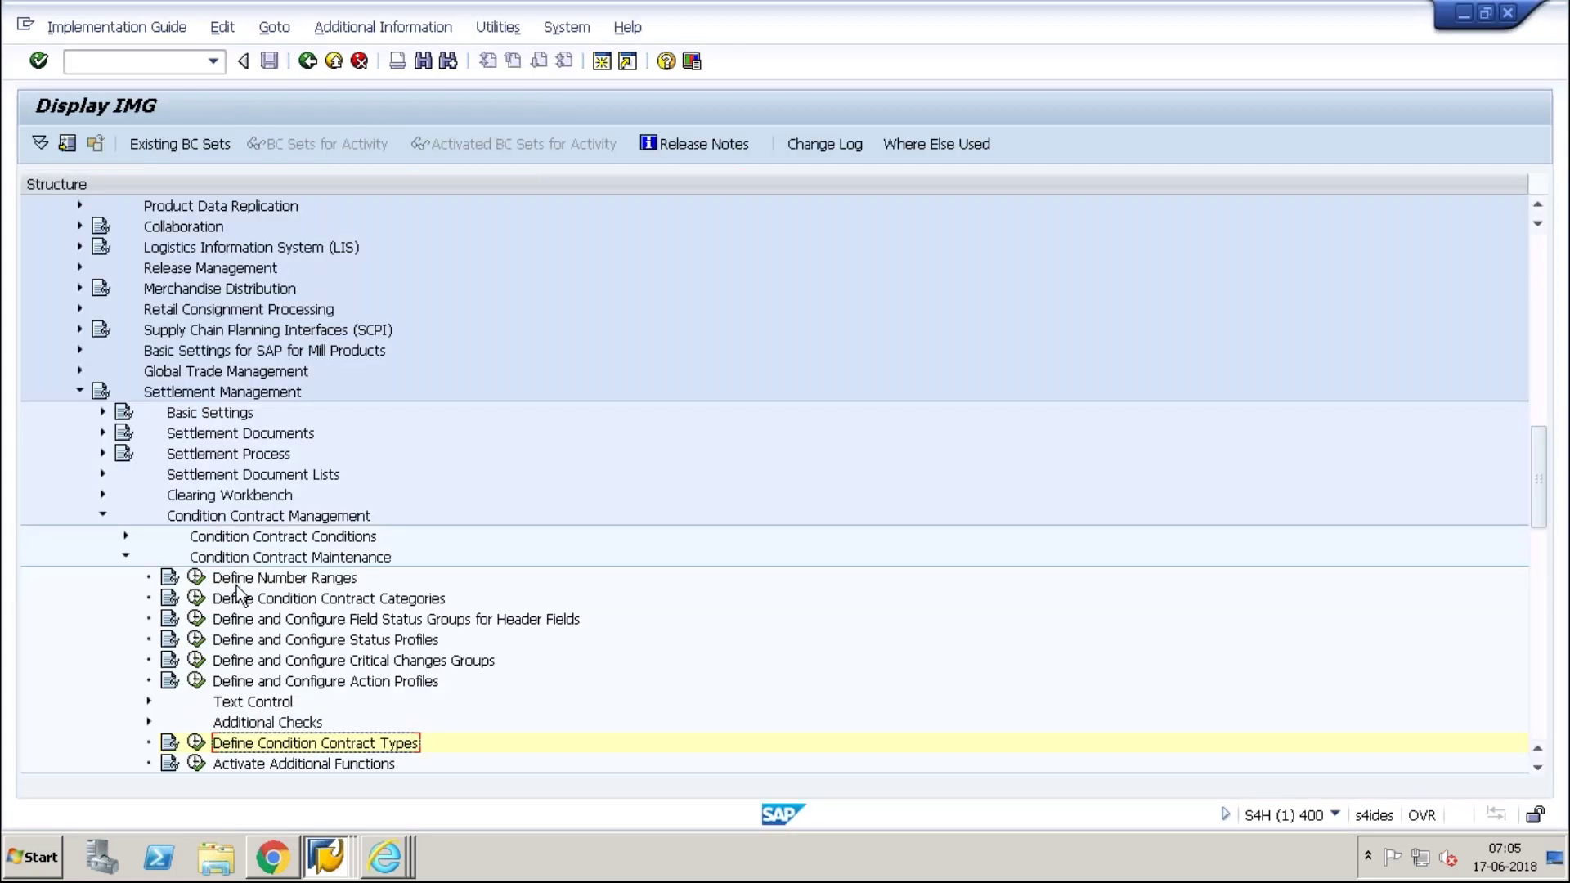
pyautogui.click(125, 556)
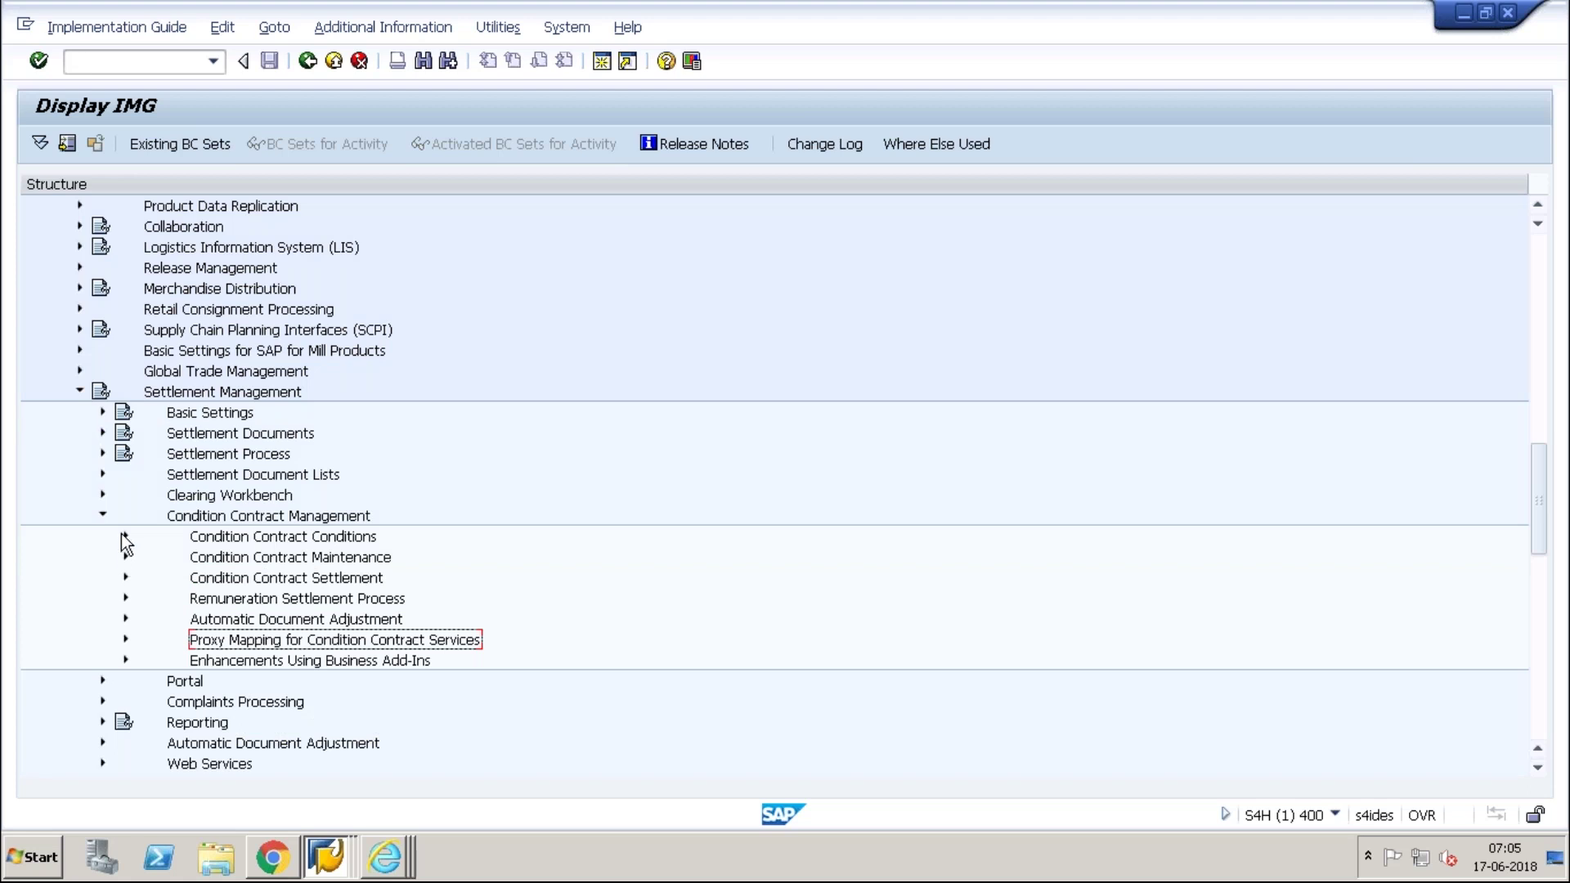
pyautogui.click(124, 537)
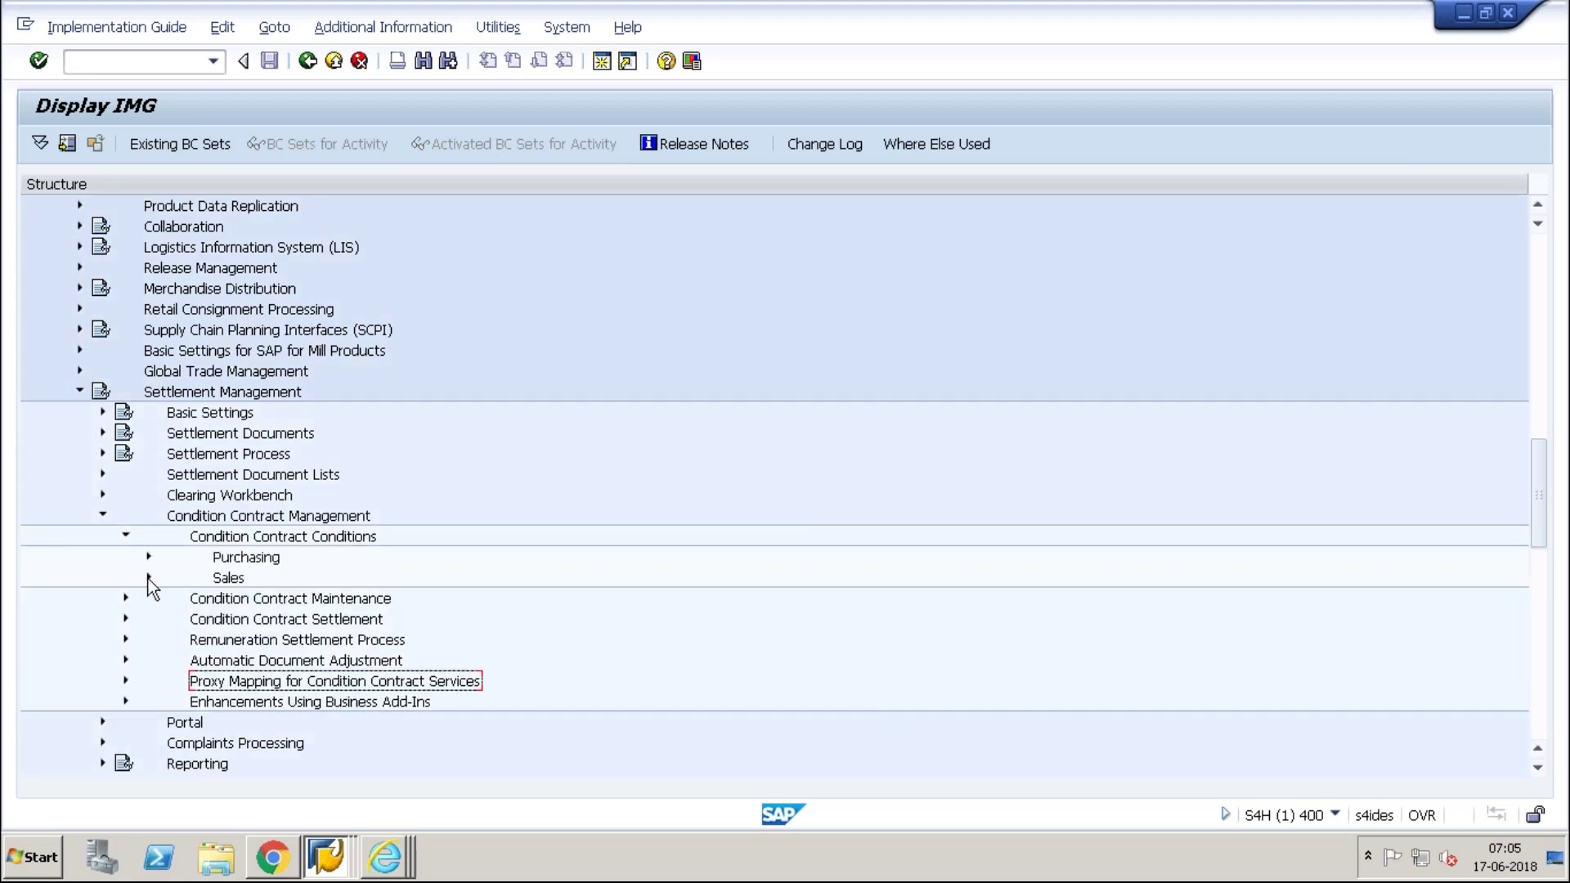
pyautogui.click(148, 578)
pyautogui.click(144, 549)
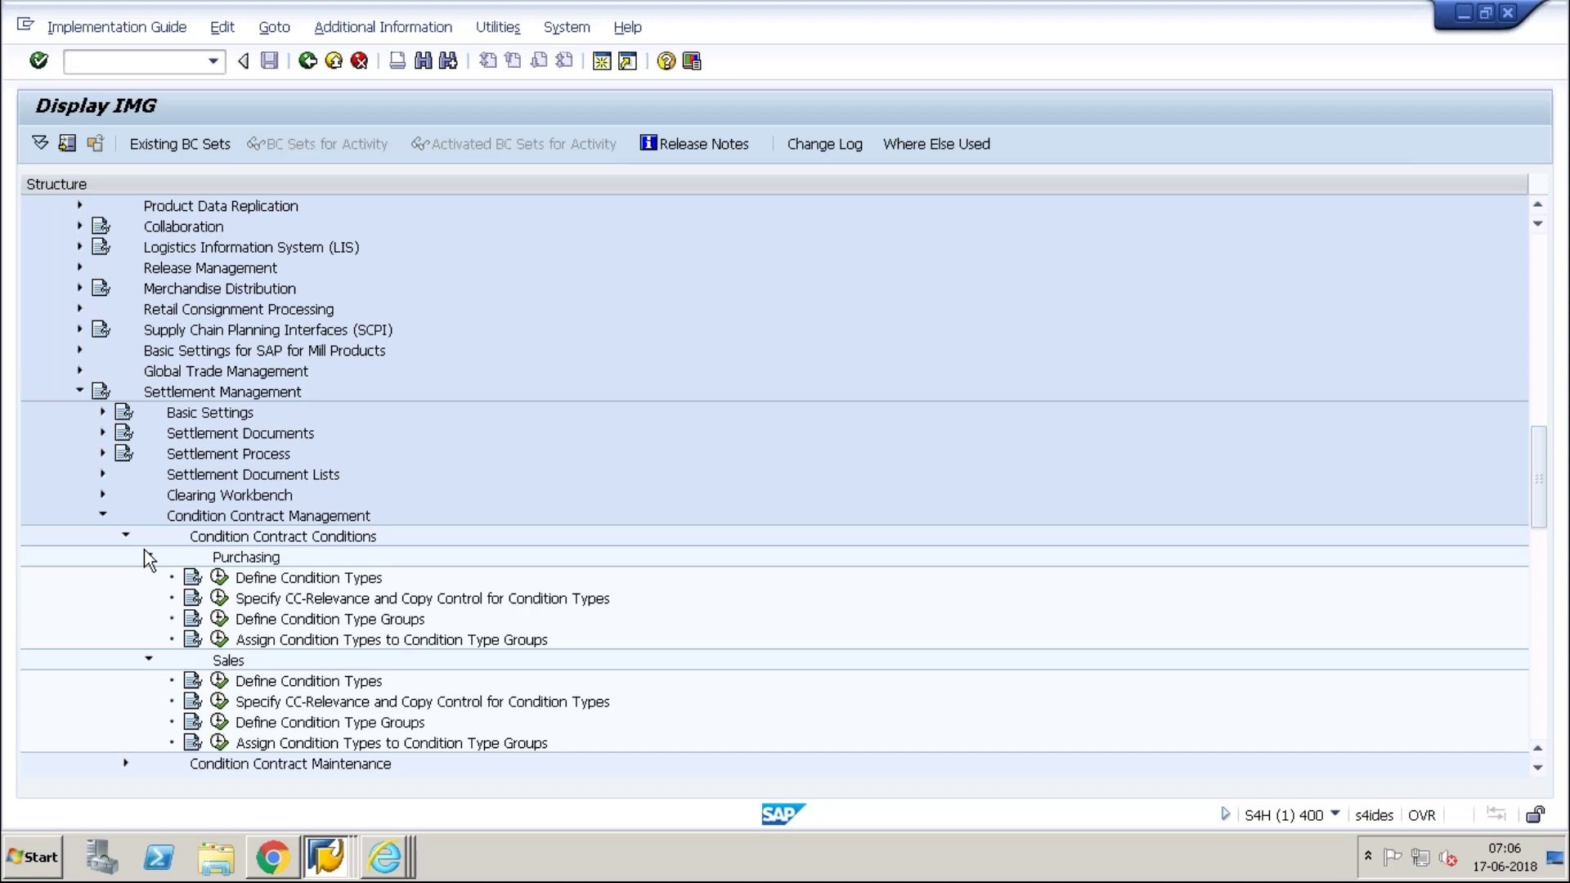
pyautogui.click(219, 579)
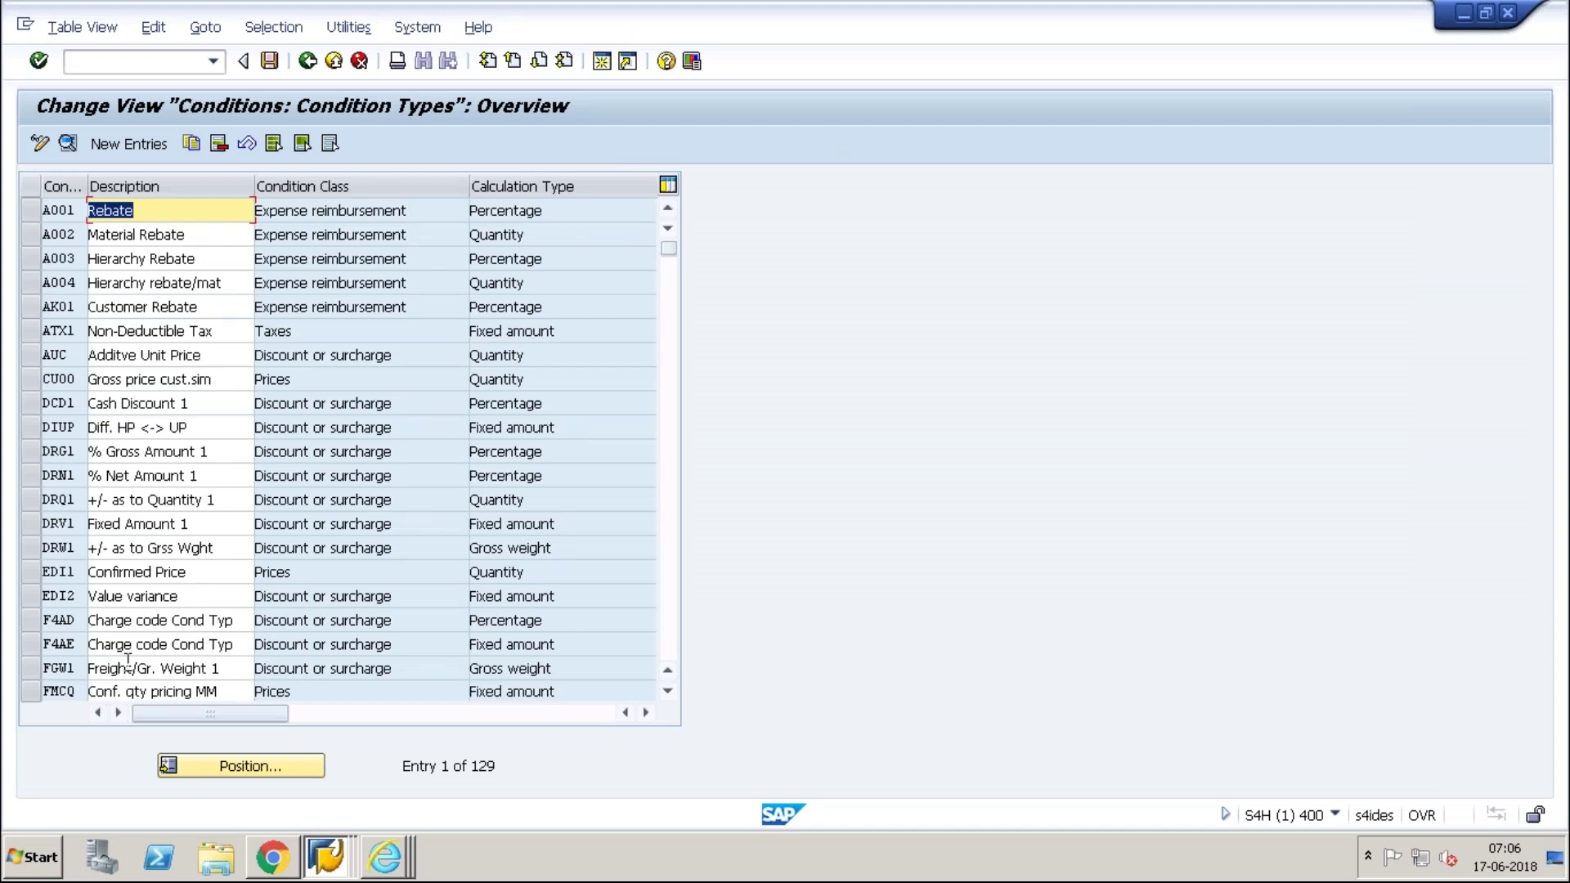
# Step: Position the condition types list at RE and scroll up to see the entries before it
pyautogui.click(197, 767)
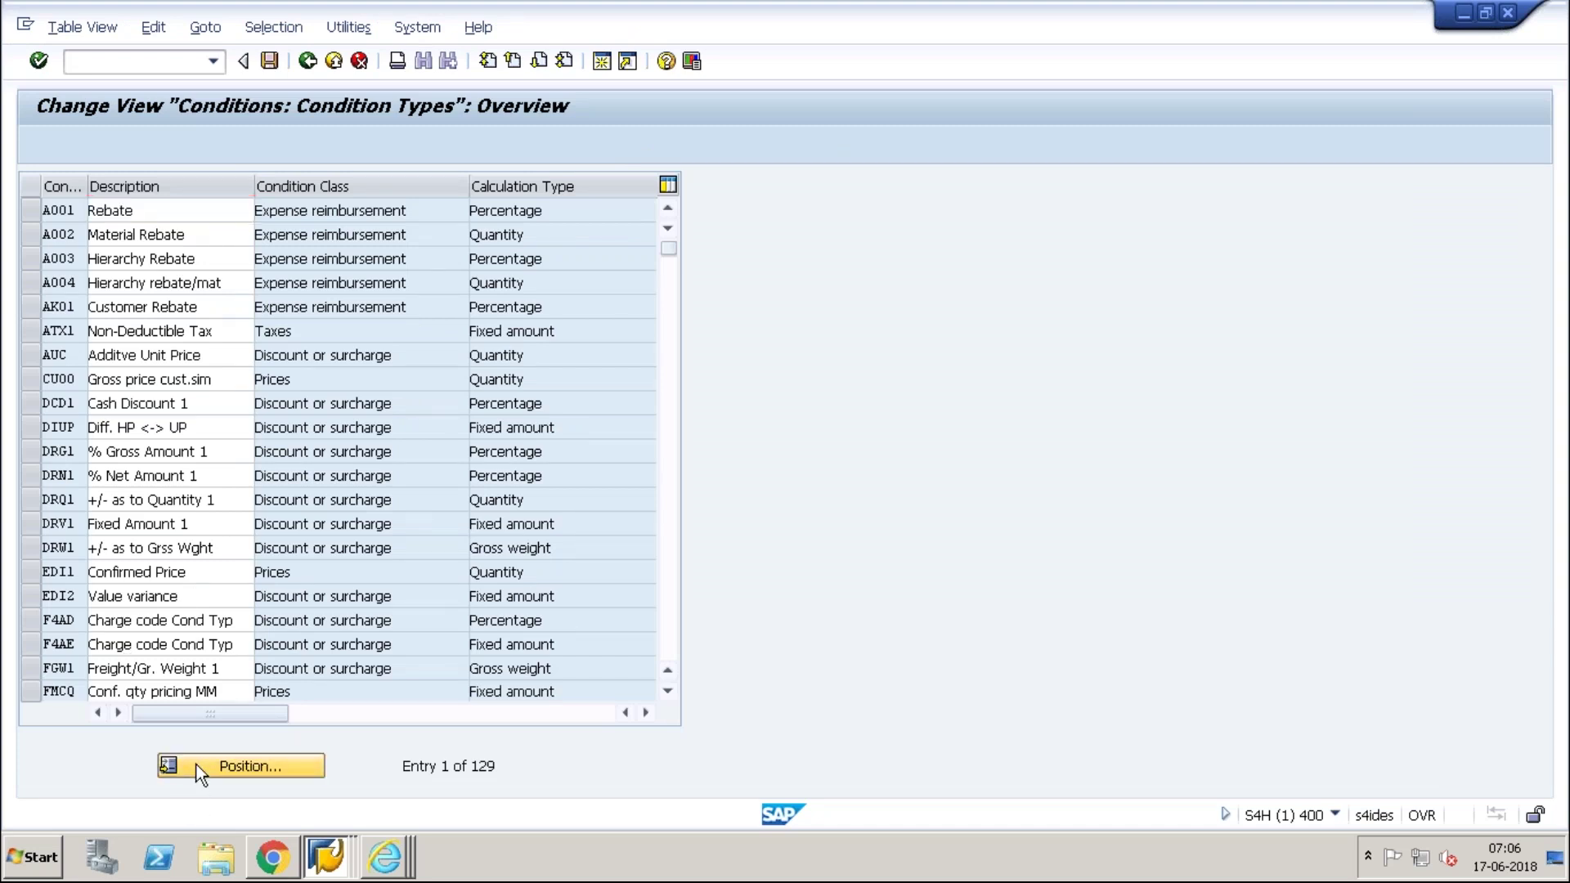
pyautogui.write('RE')
pyautogui.press('Return')
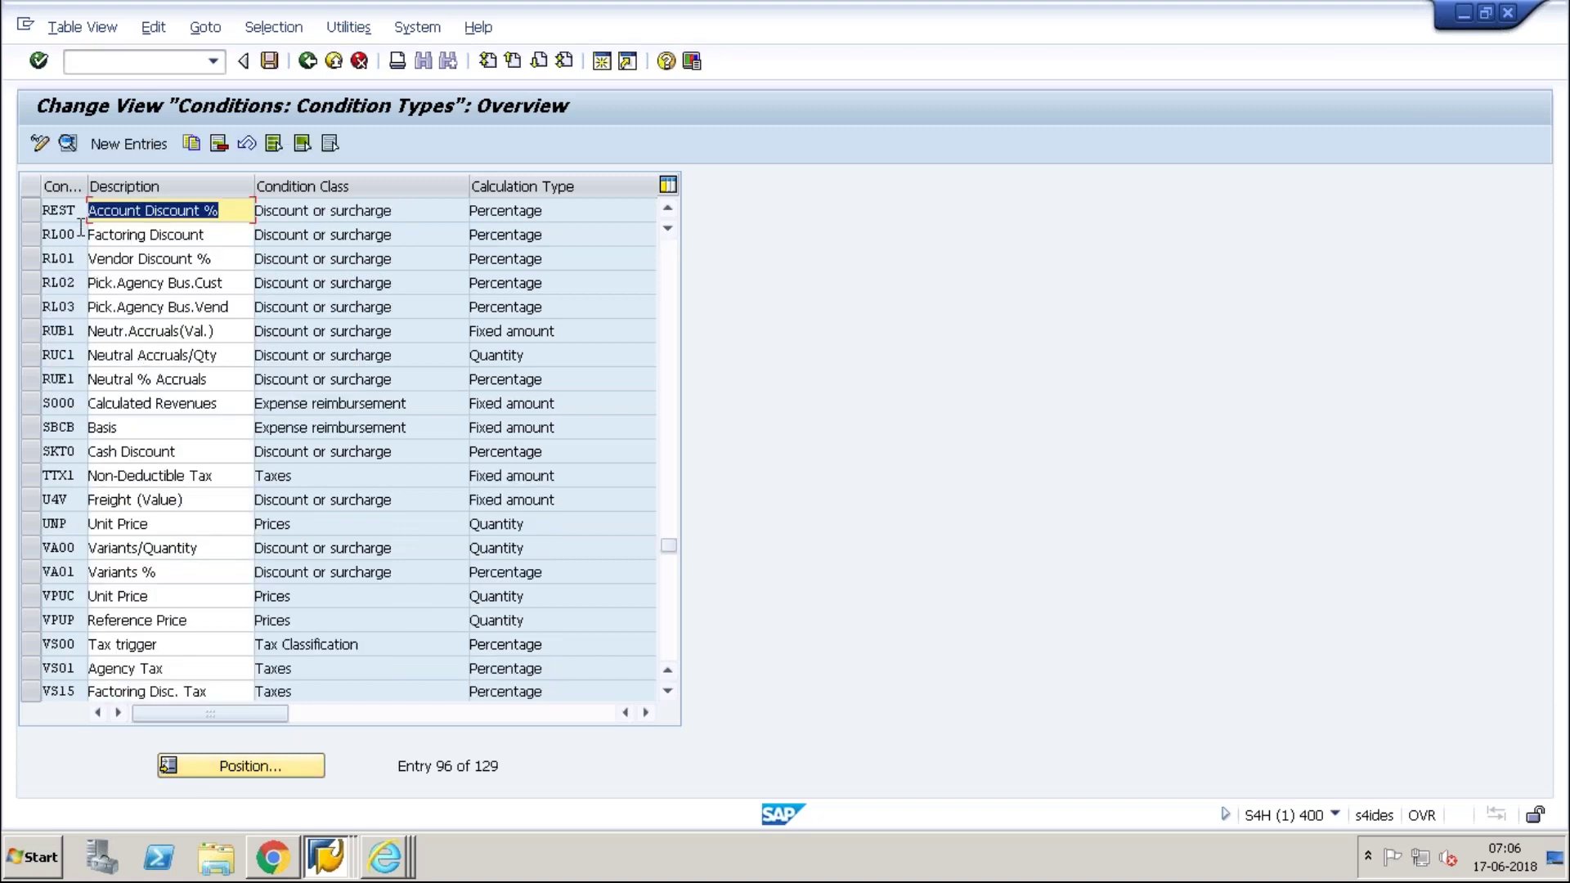
pyautogui.moveTo(77, 211); pyautogui.dragTo(38, 214)
pyautogui.click(38, 214)
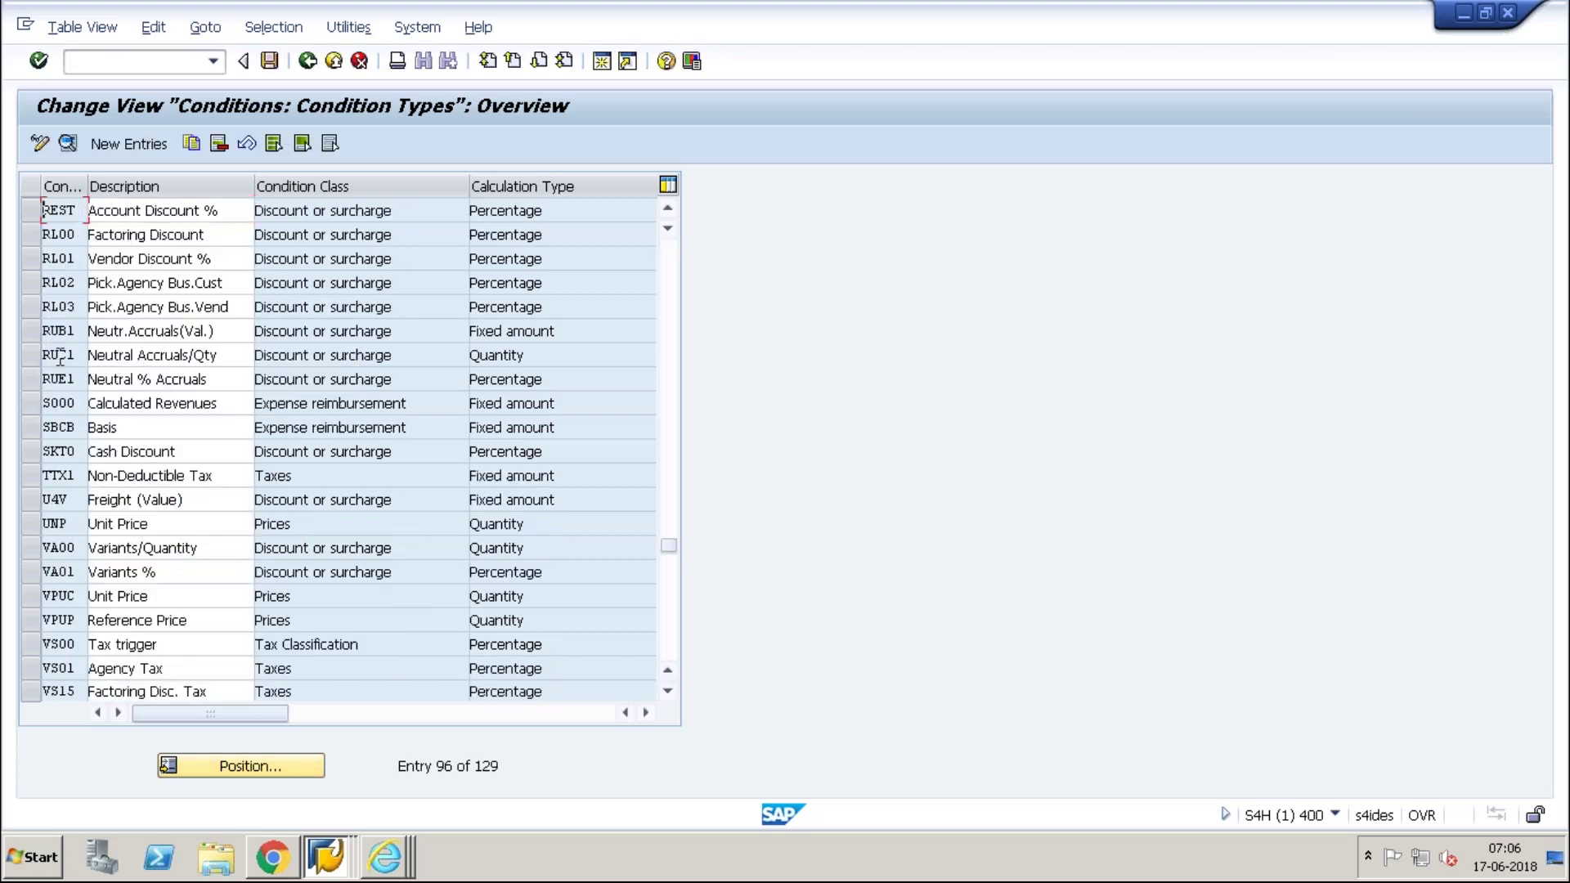
pyautogui.click(669, 213)
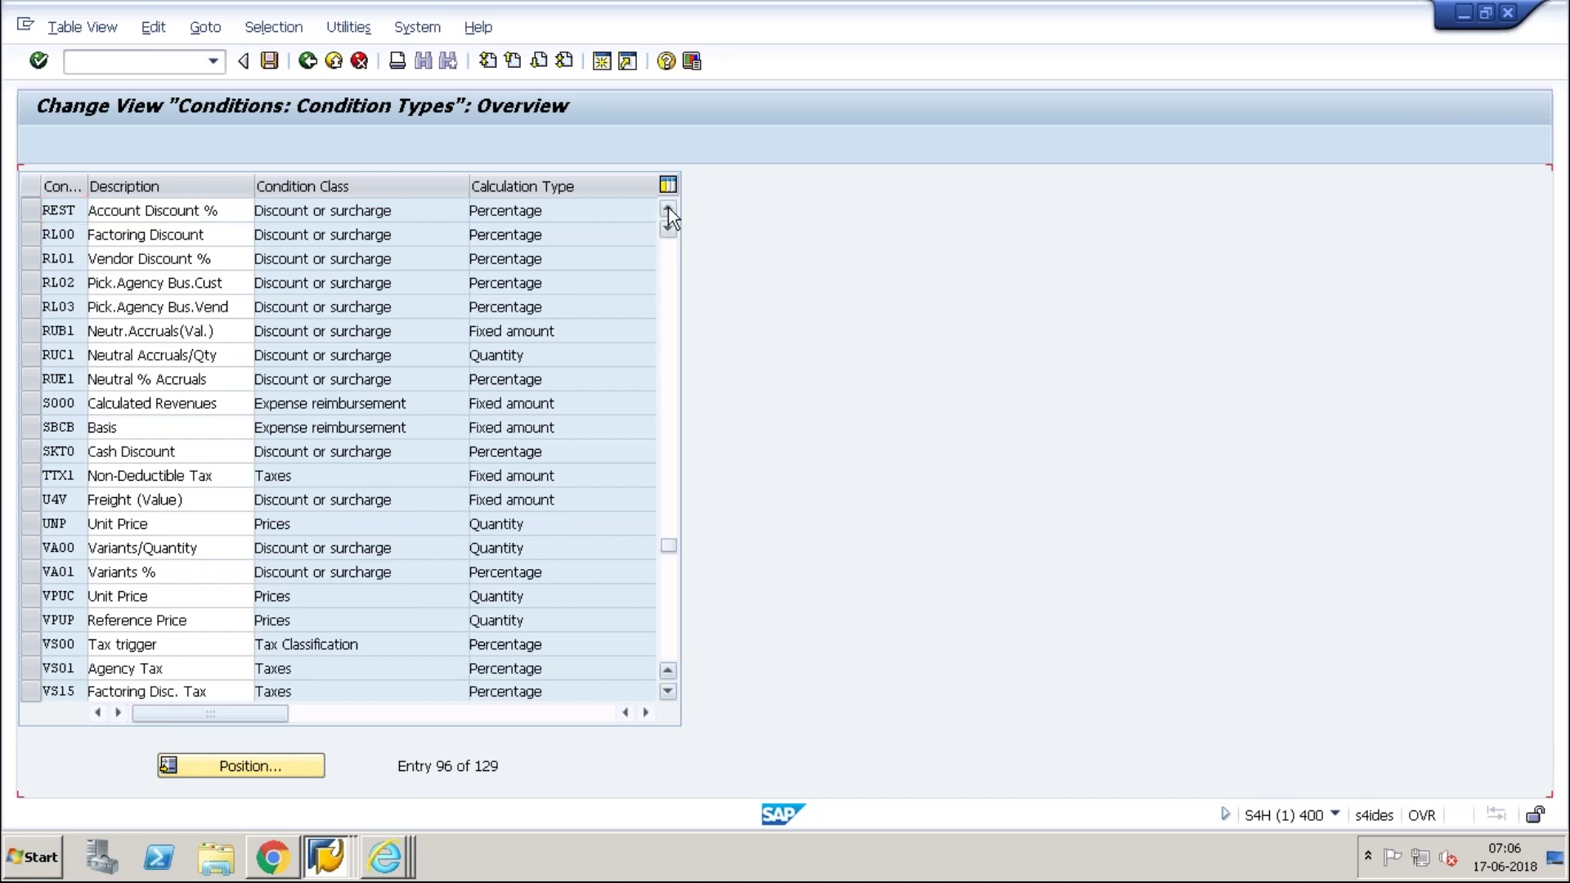
pyautogui.click(669, 212)
pyautogui.click(669, 213)
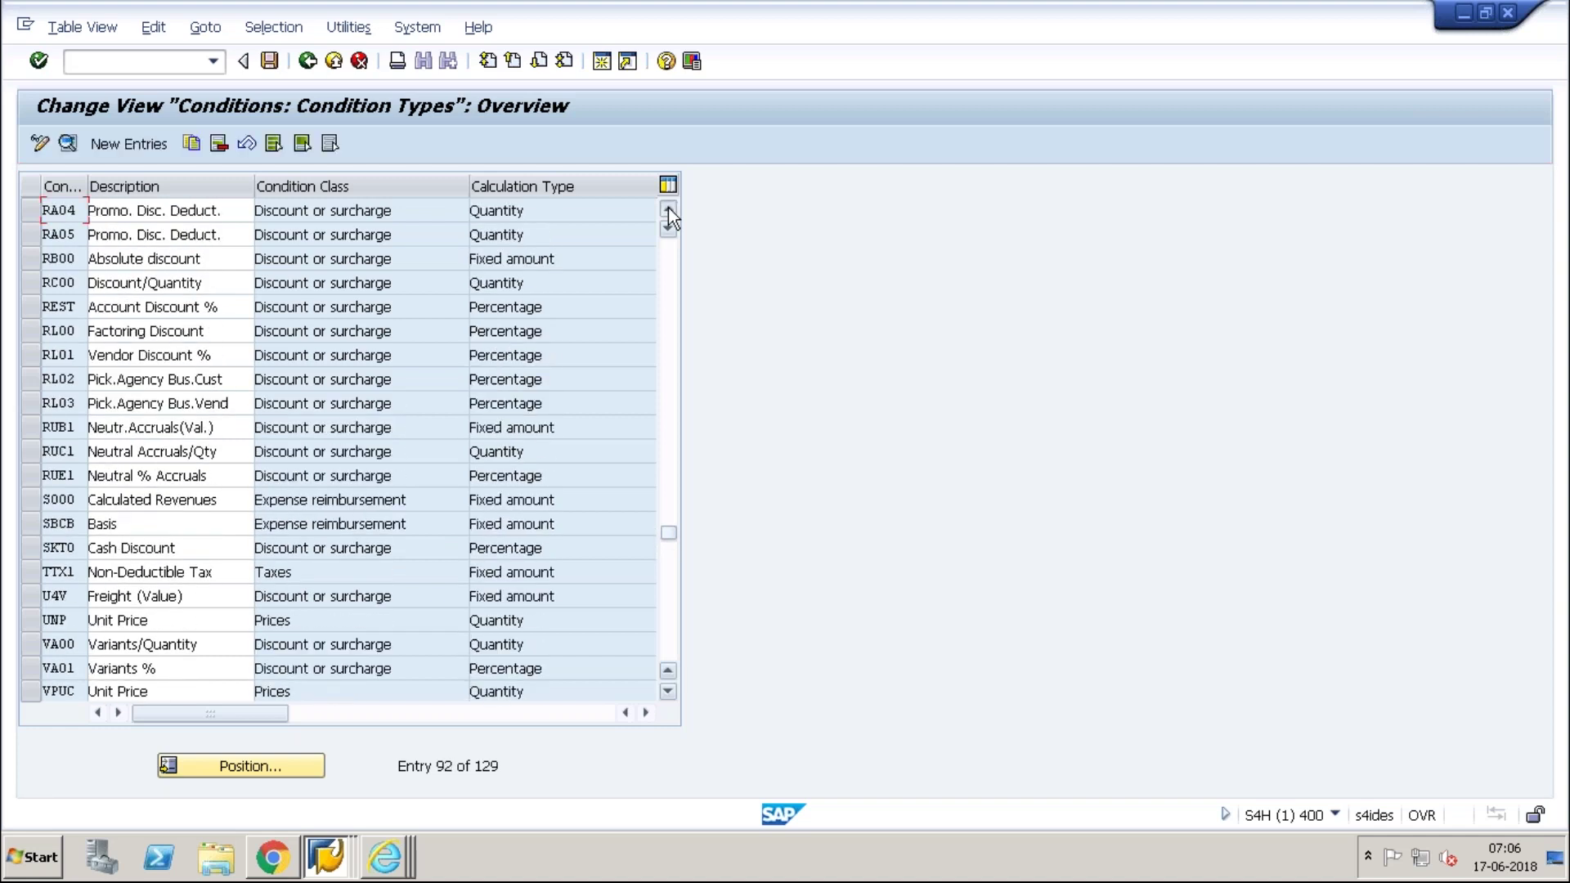
pyautogui.click(669, 213)
pyautogui.click(669, 213)
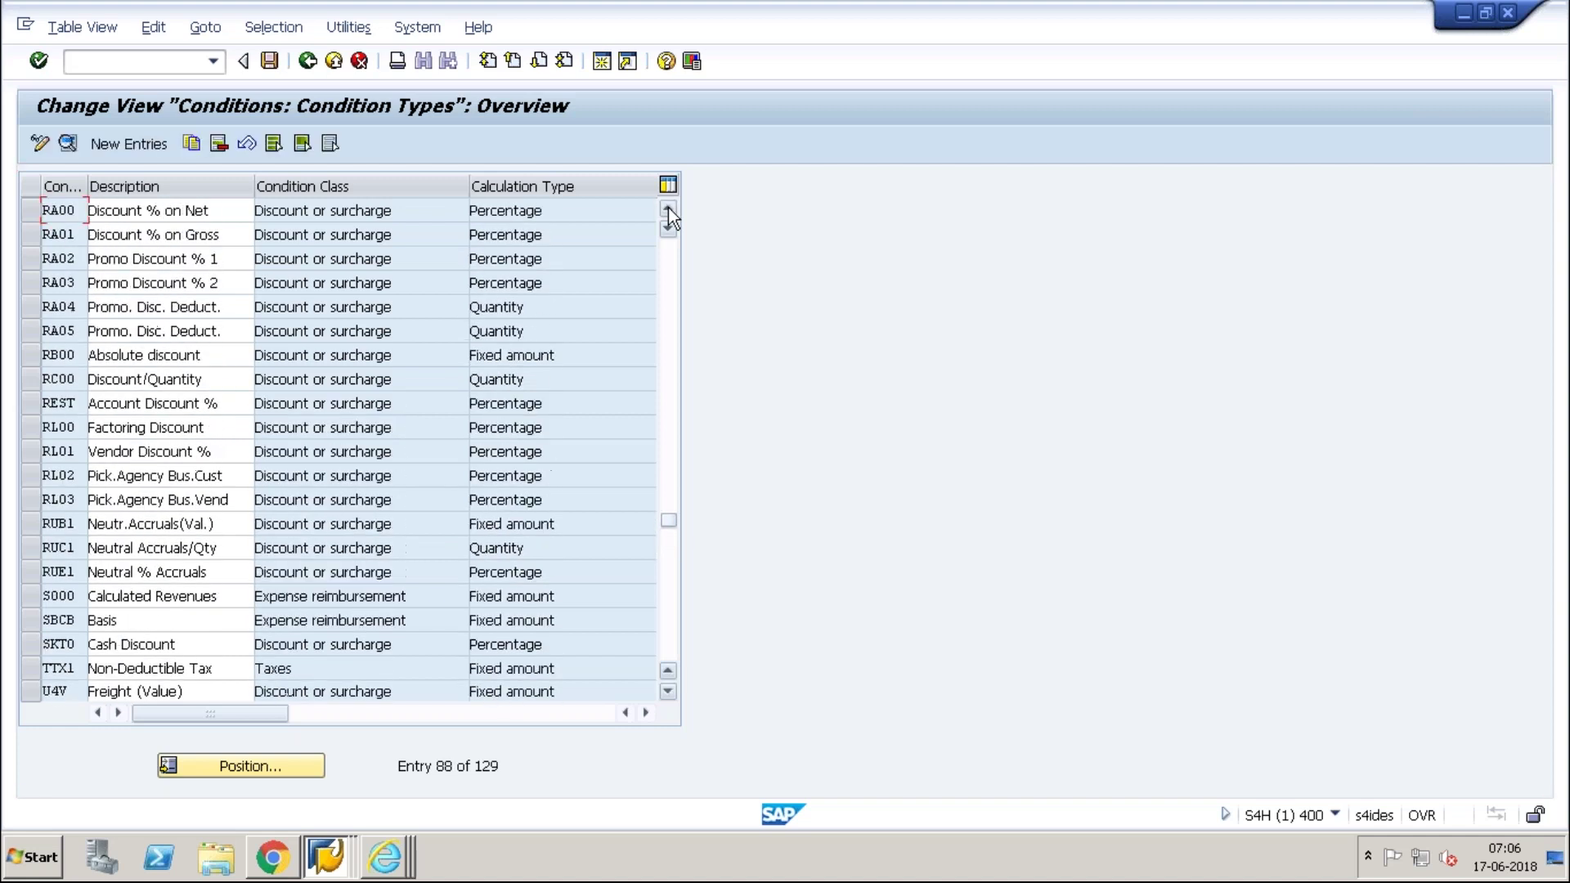
pyautogui.click(669, 213)
pyautogui.click(669, 212)
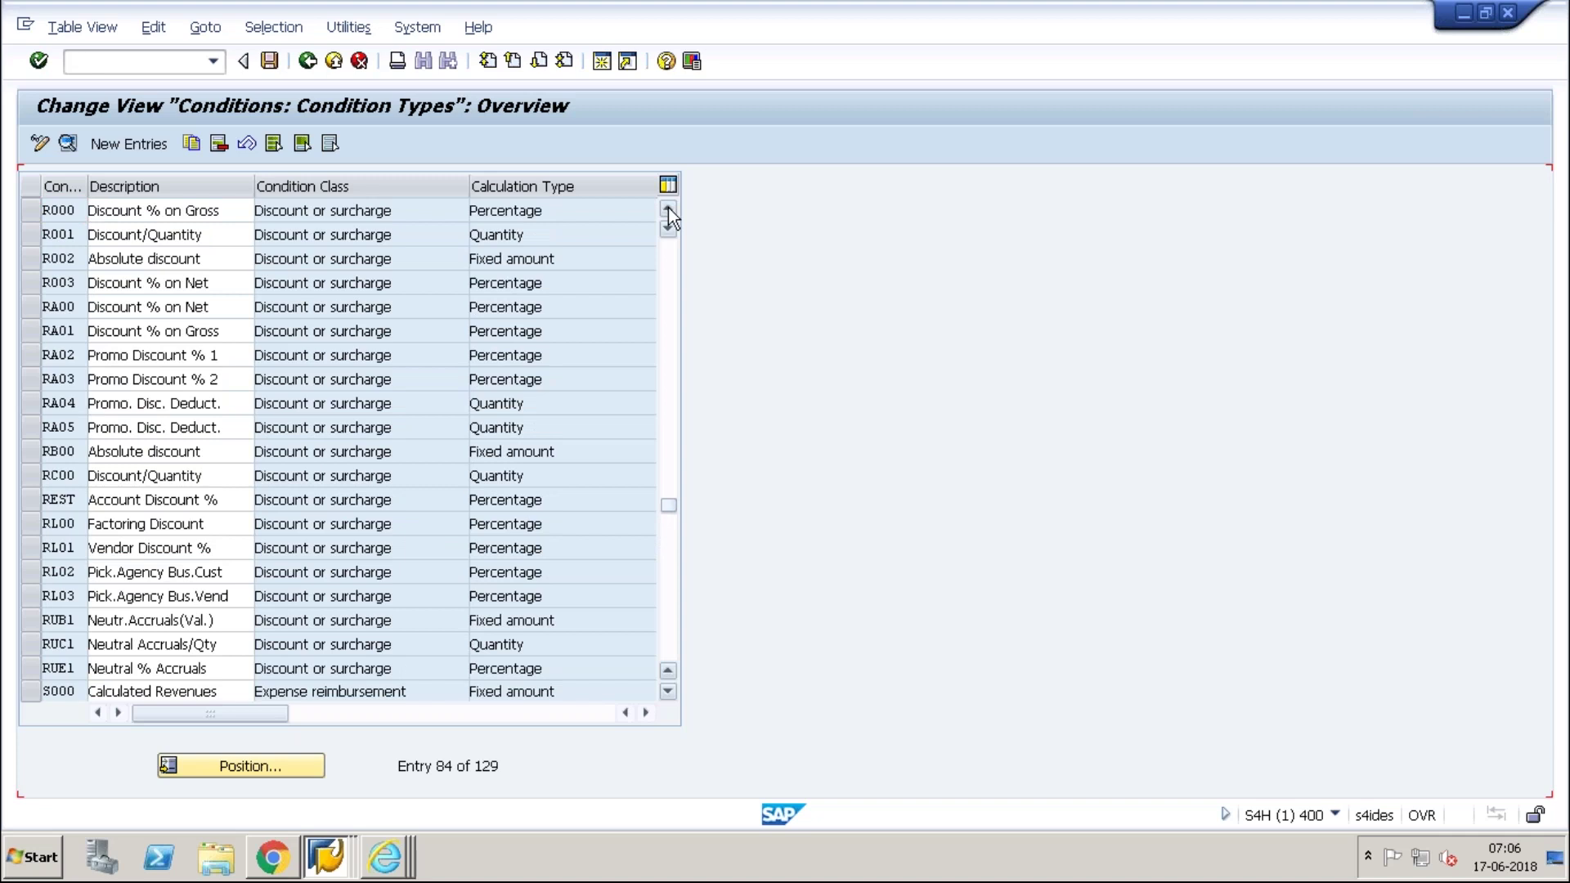
pyautogui.click(669, 213)
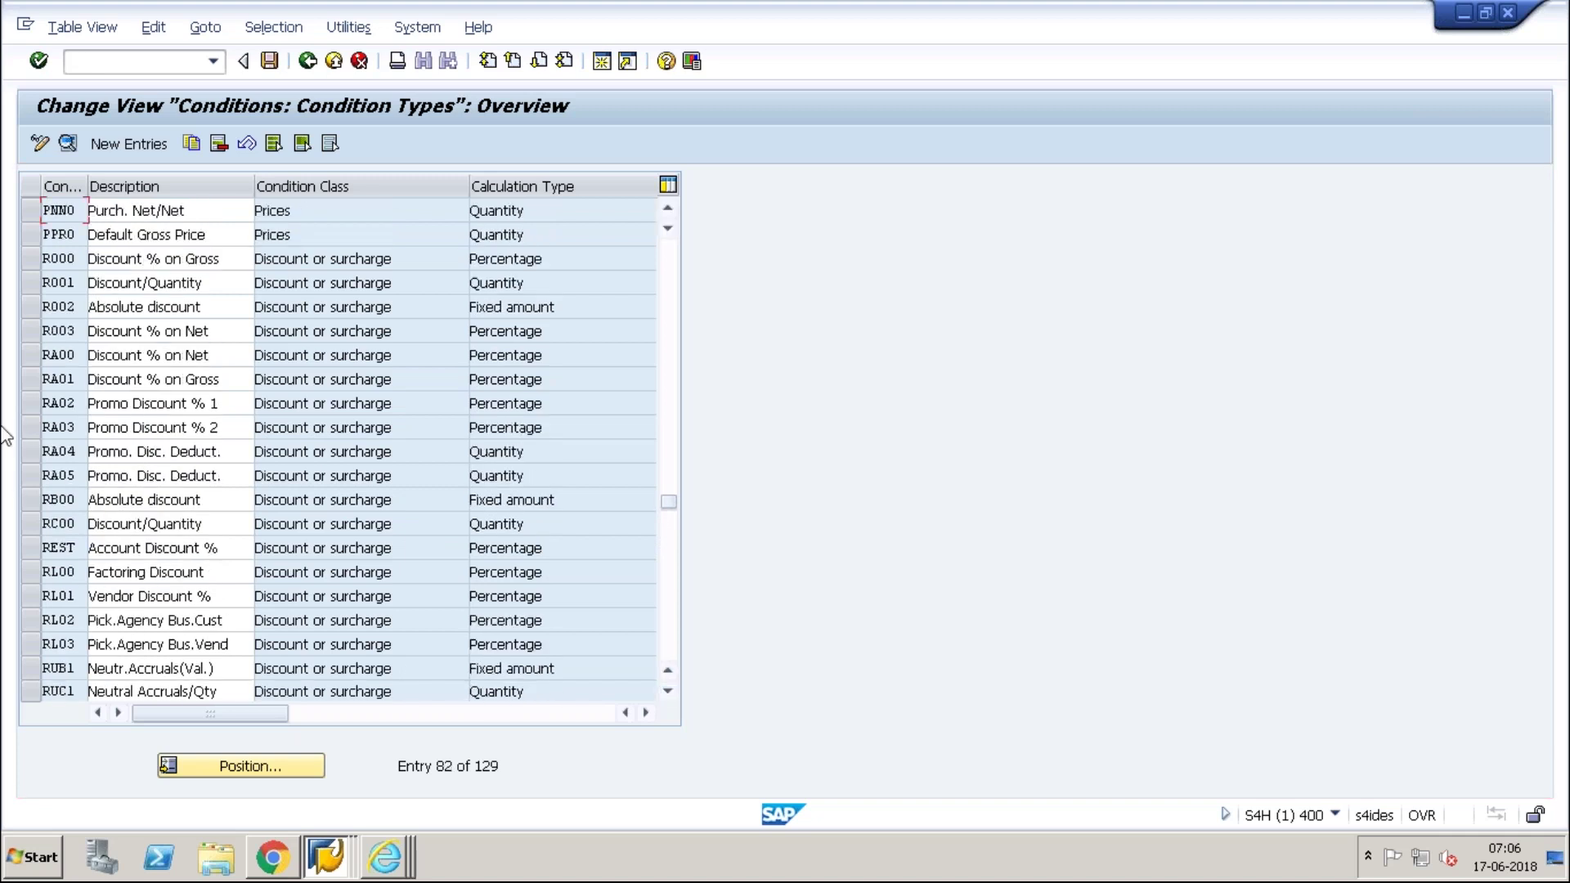
# Step: Position the list at REST, found right after RC00, and open its details
pyautogui.click(226, 771)
pyautogui.write('rest')
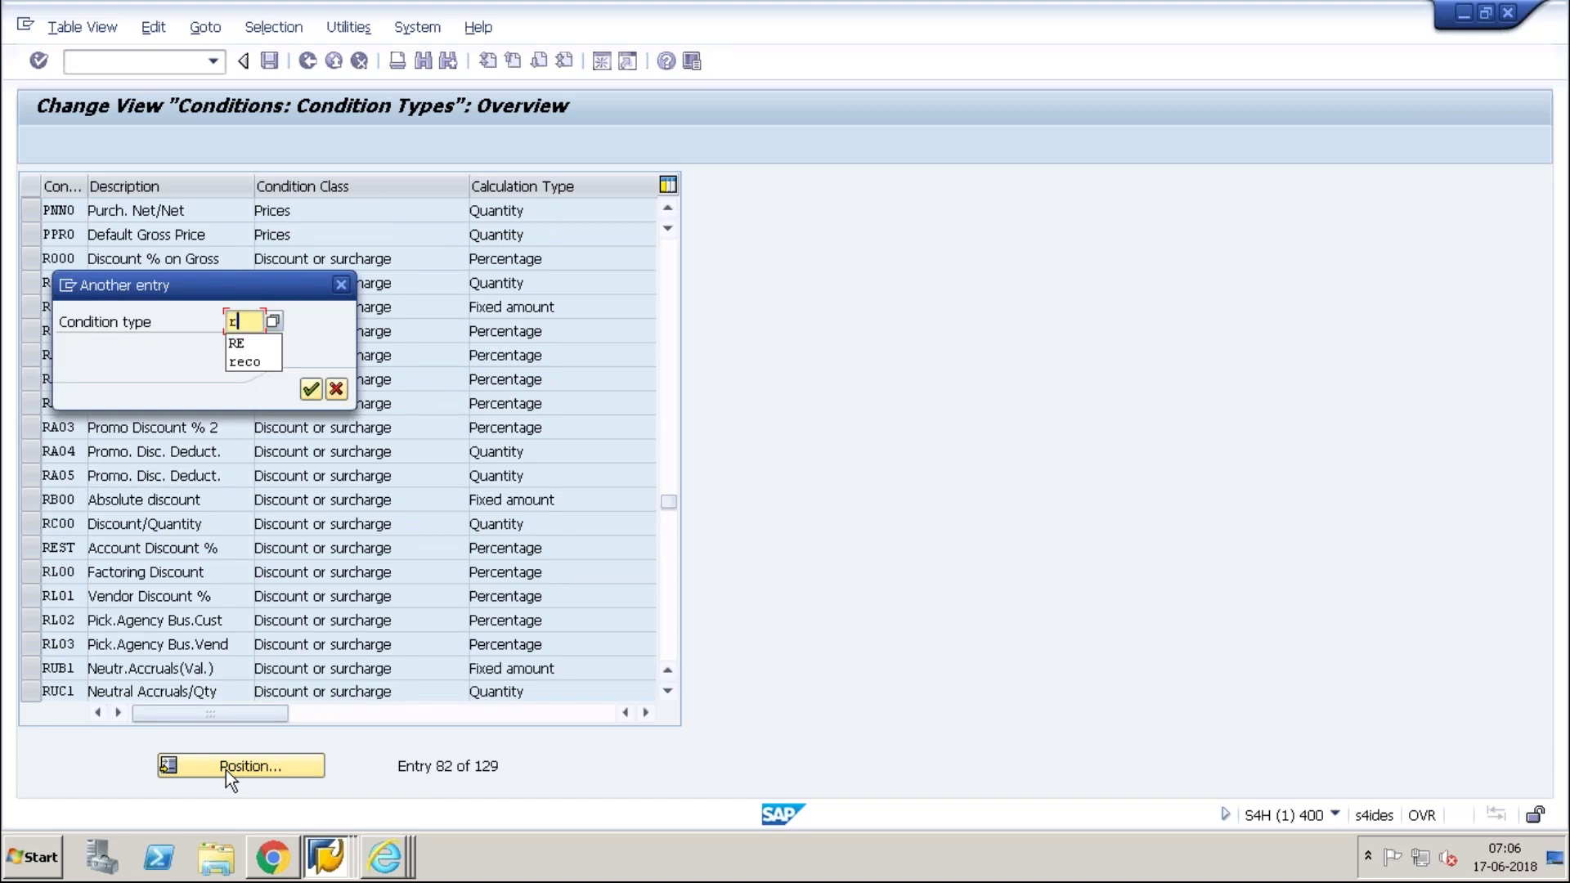
pyautogui.press('Return')
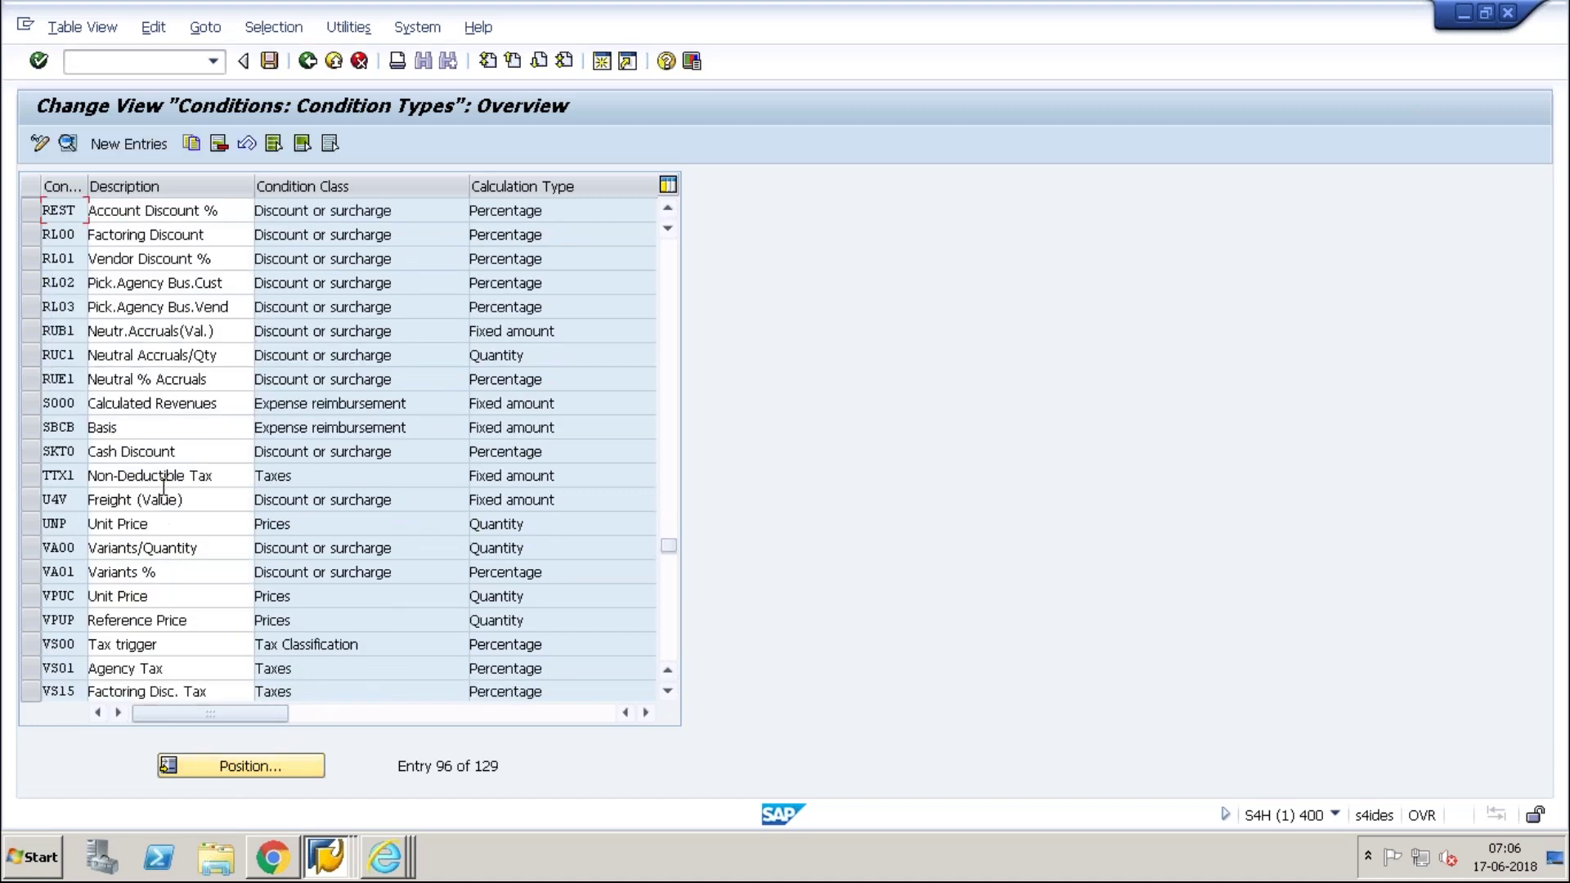
pyautogui.click(155, 211)
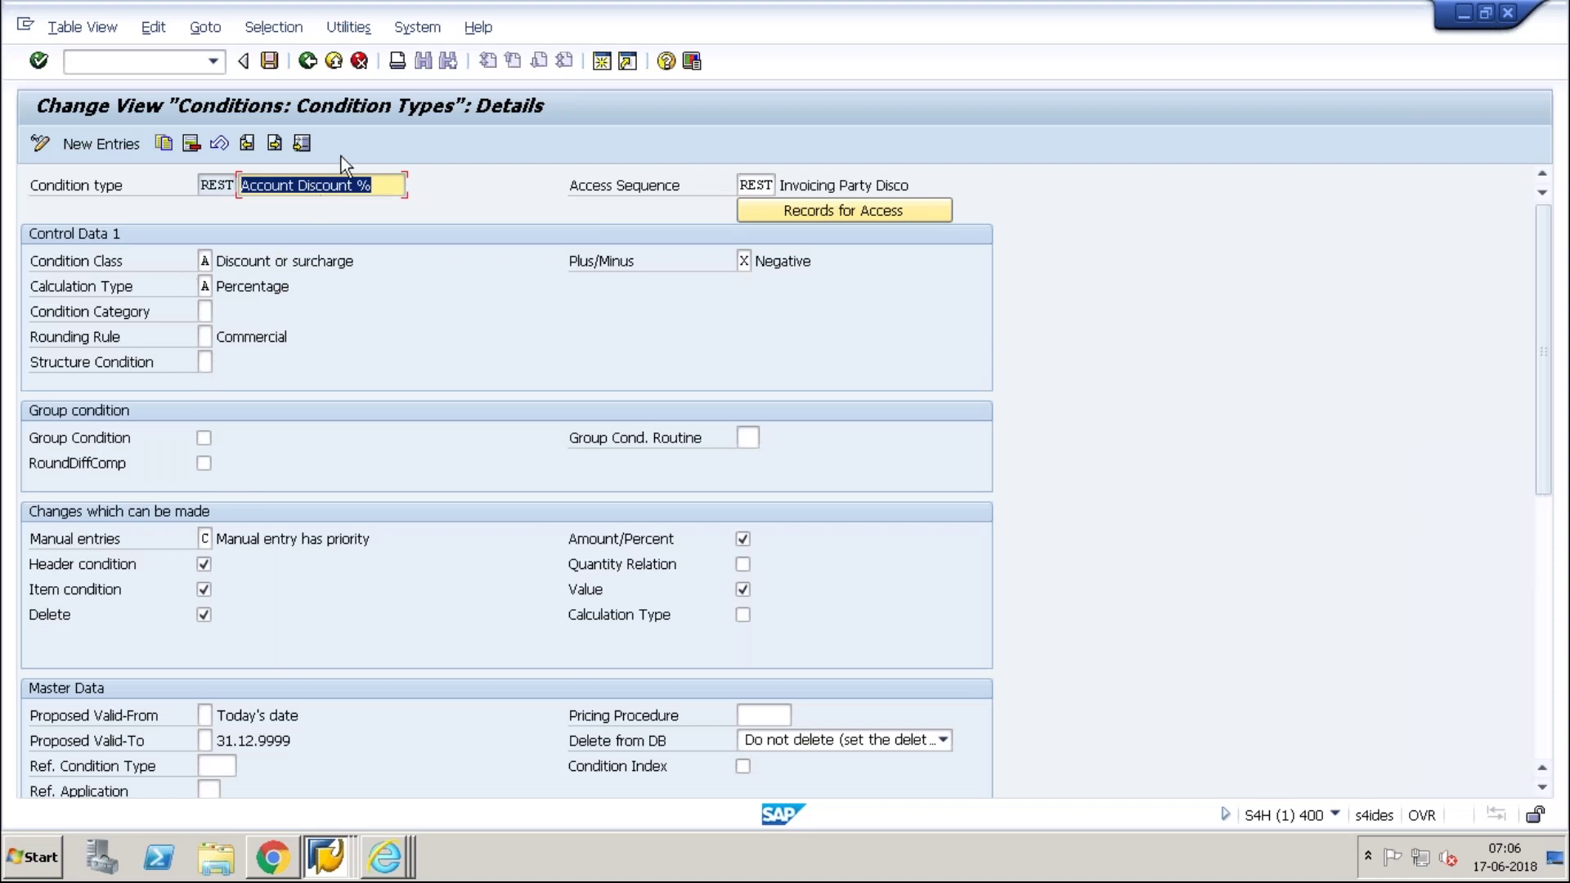
# Step: Return to the condition types list and open the details of RB00
pyautogui.click(306, 62)
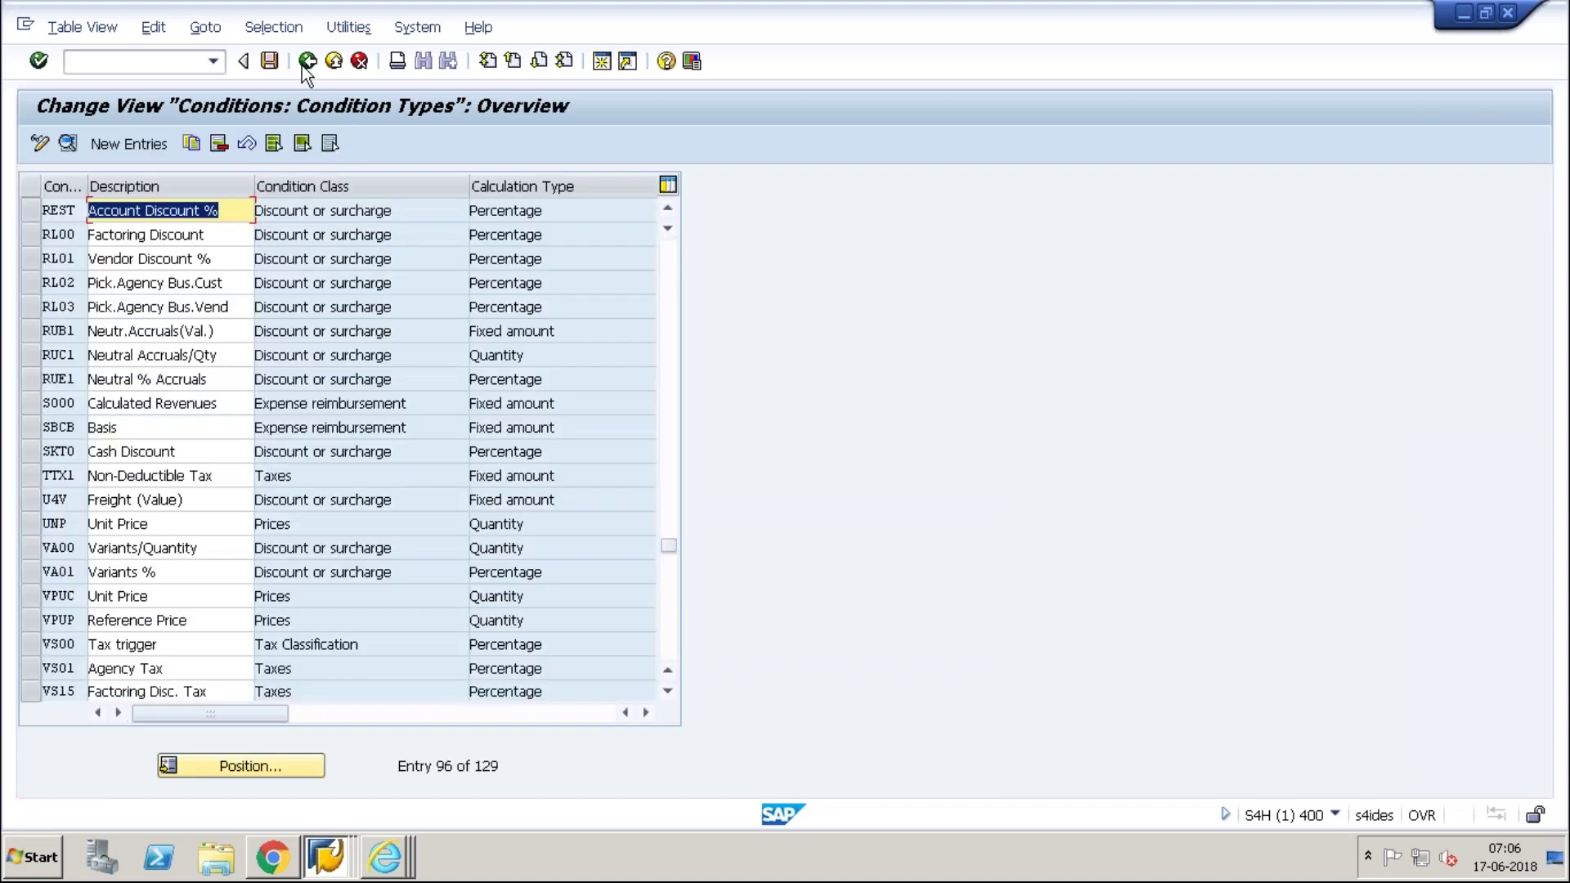
pyautogui.click(668, 211)
pyautogui.click(668, 210)
pyautogui.click(668, 210)
pyautogui.click(669, 210)
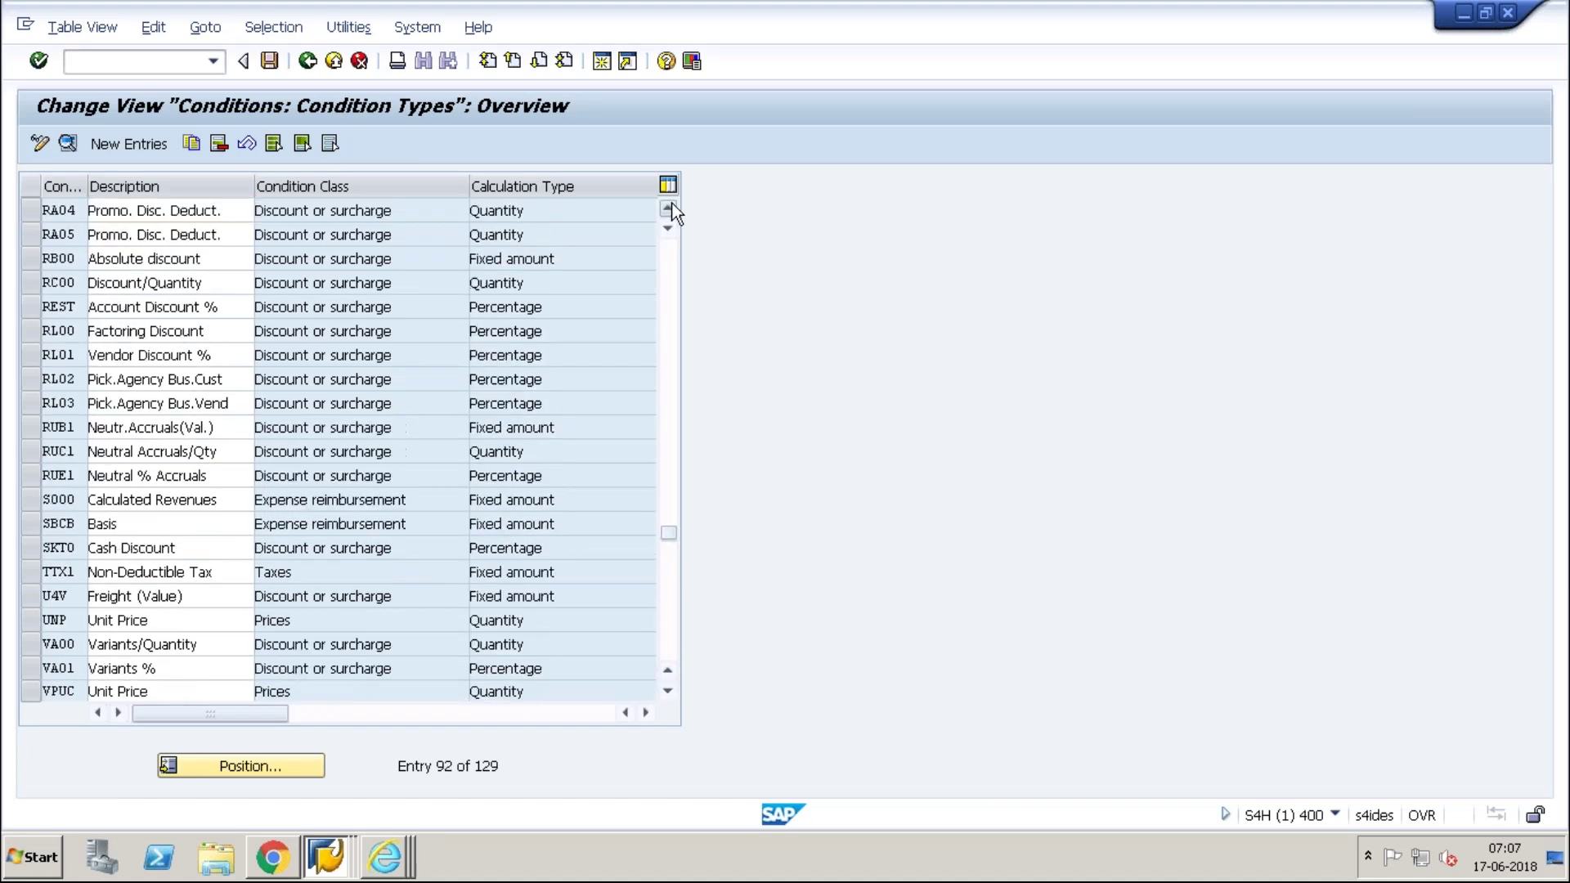
pyautogui.click(668, 211)
pyautogui.click(668, 210)
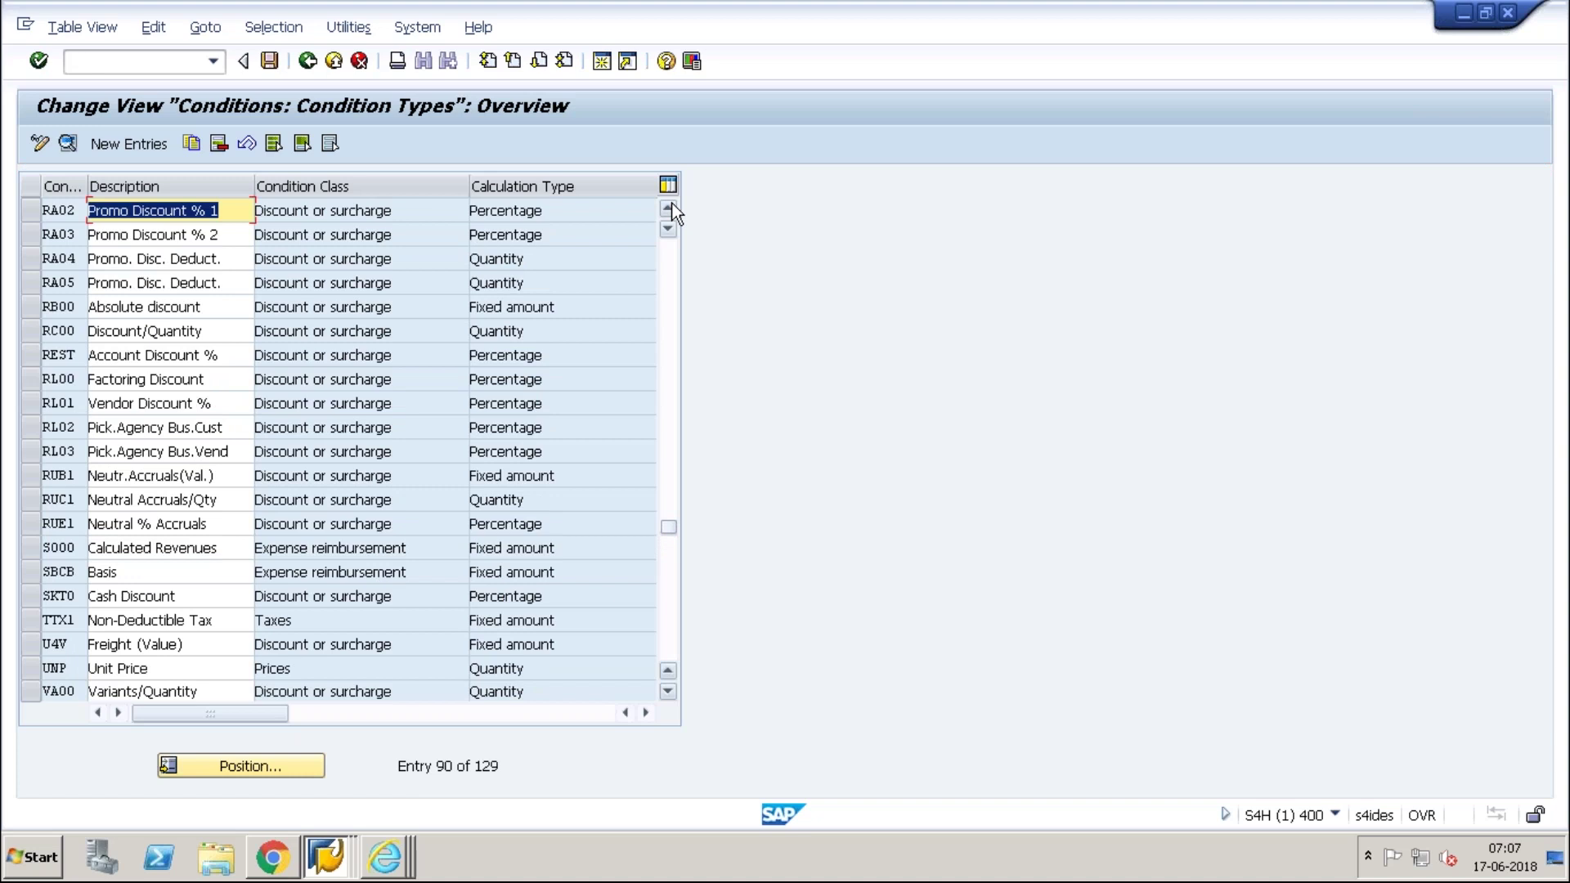
pyautogui.click(60, 305)
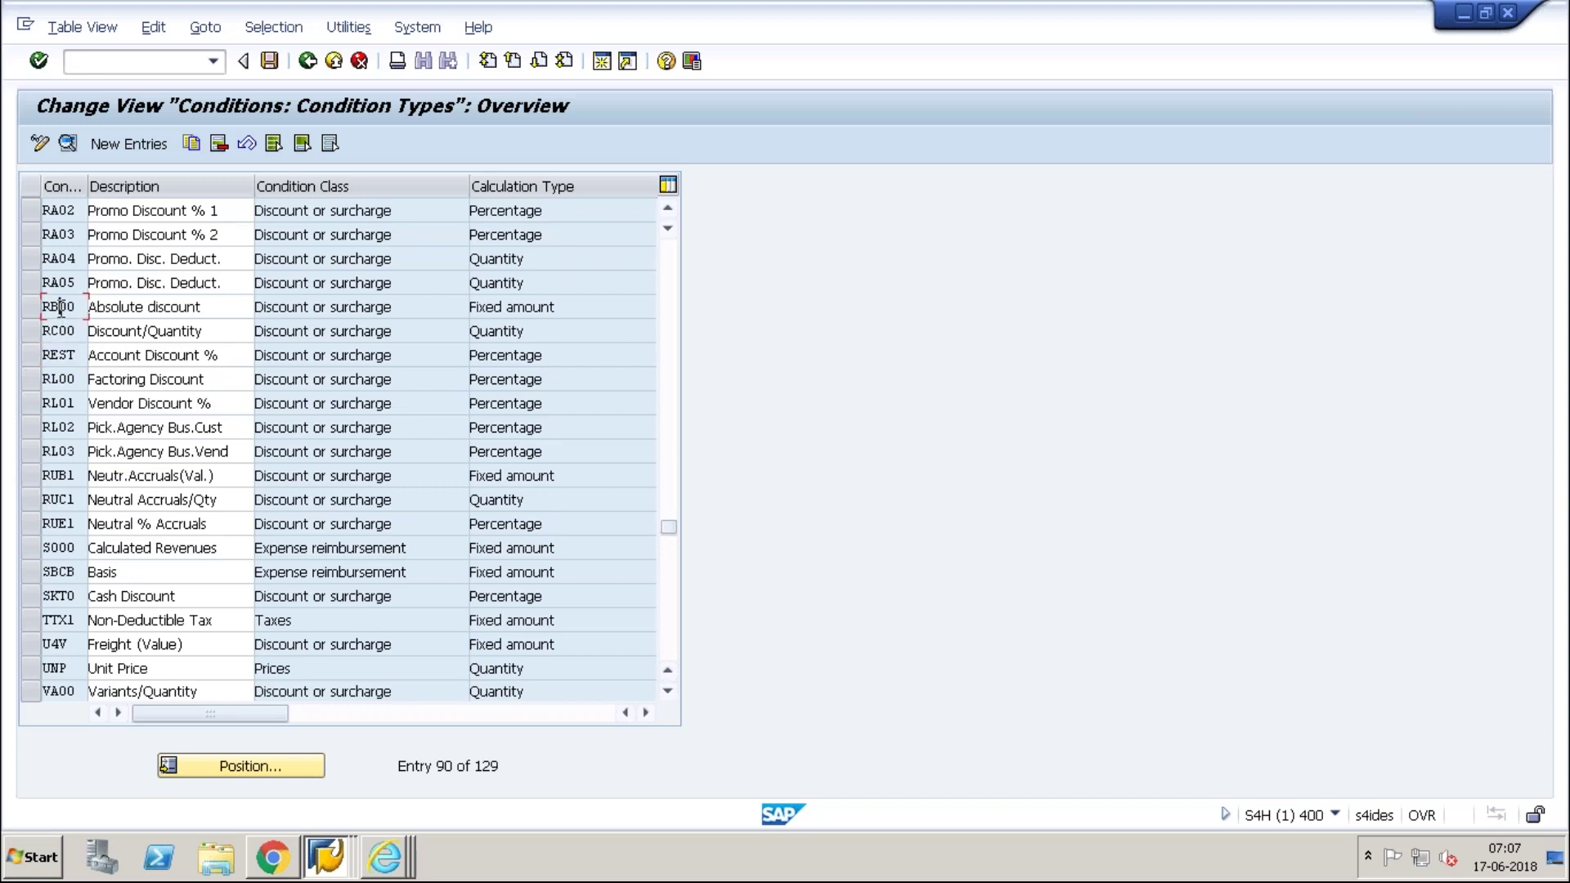
pyautogui.click(669, 208)
pyautogui.click(670, 208)
pyautogui.click(669, 208)
pyautogui.click(670, 208)
pyautogui.click(669, 208)
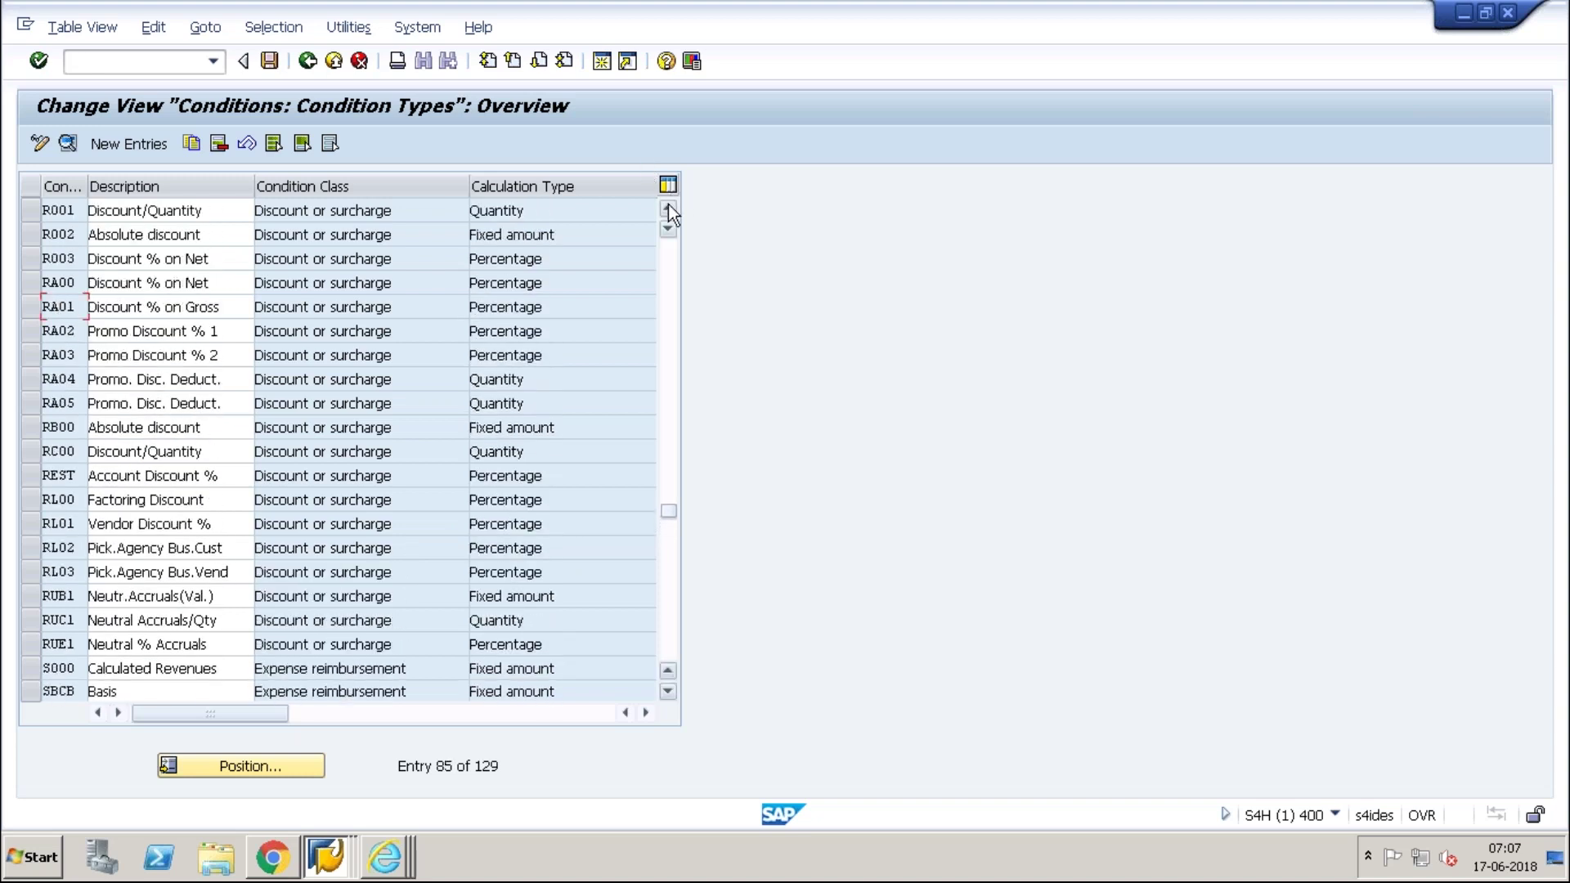
pyautogui.click(669, 208)
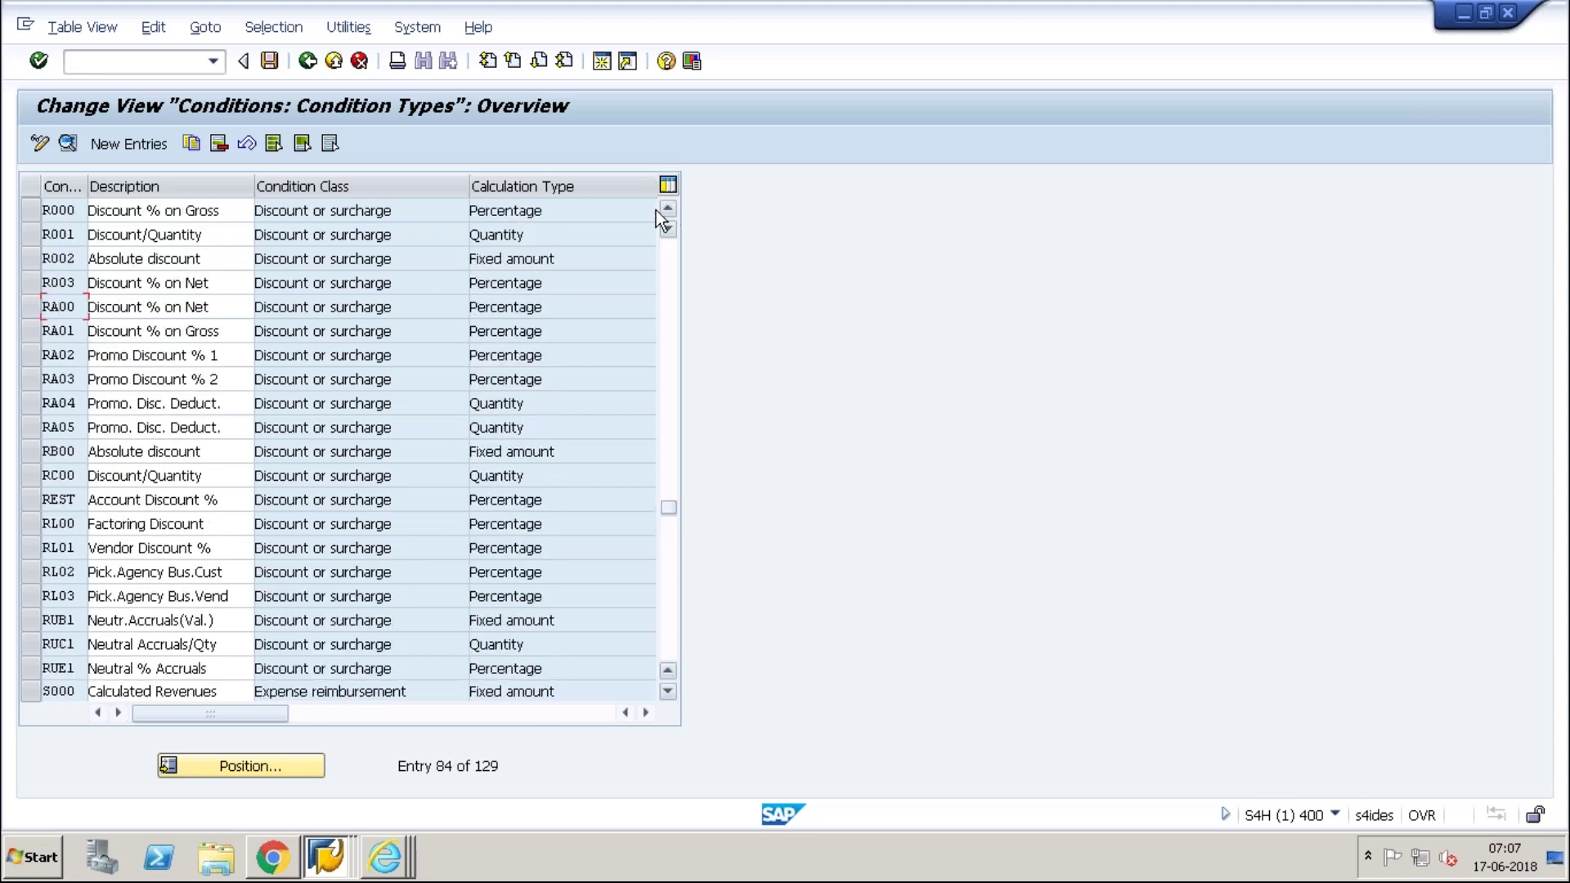
pyautogui.doubleClick(55, 452)
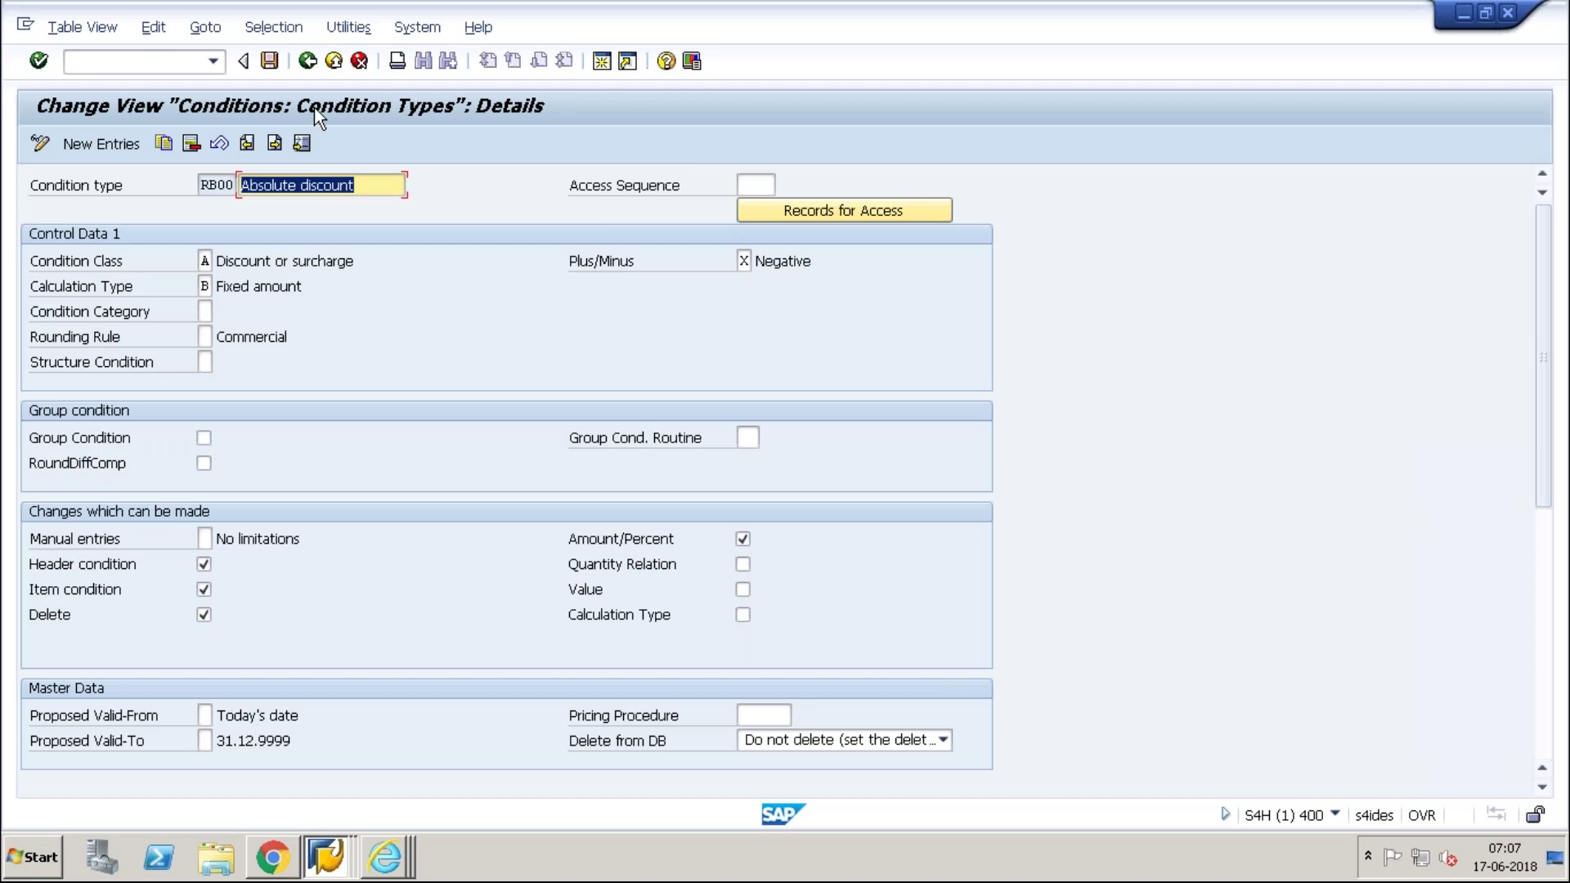
# Step: Open REST's details to compare its condition class, then back out to the IMG tree
pyautogui.click(308, 62)
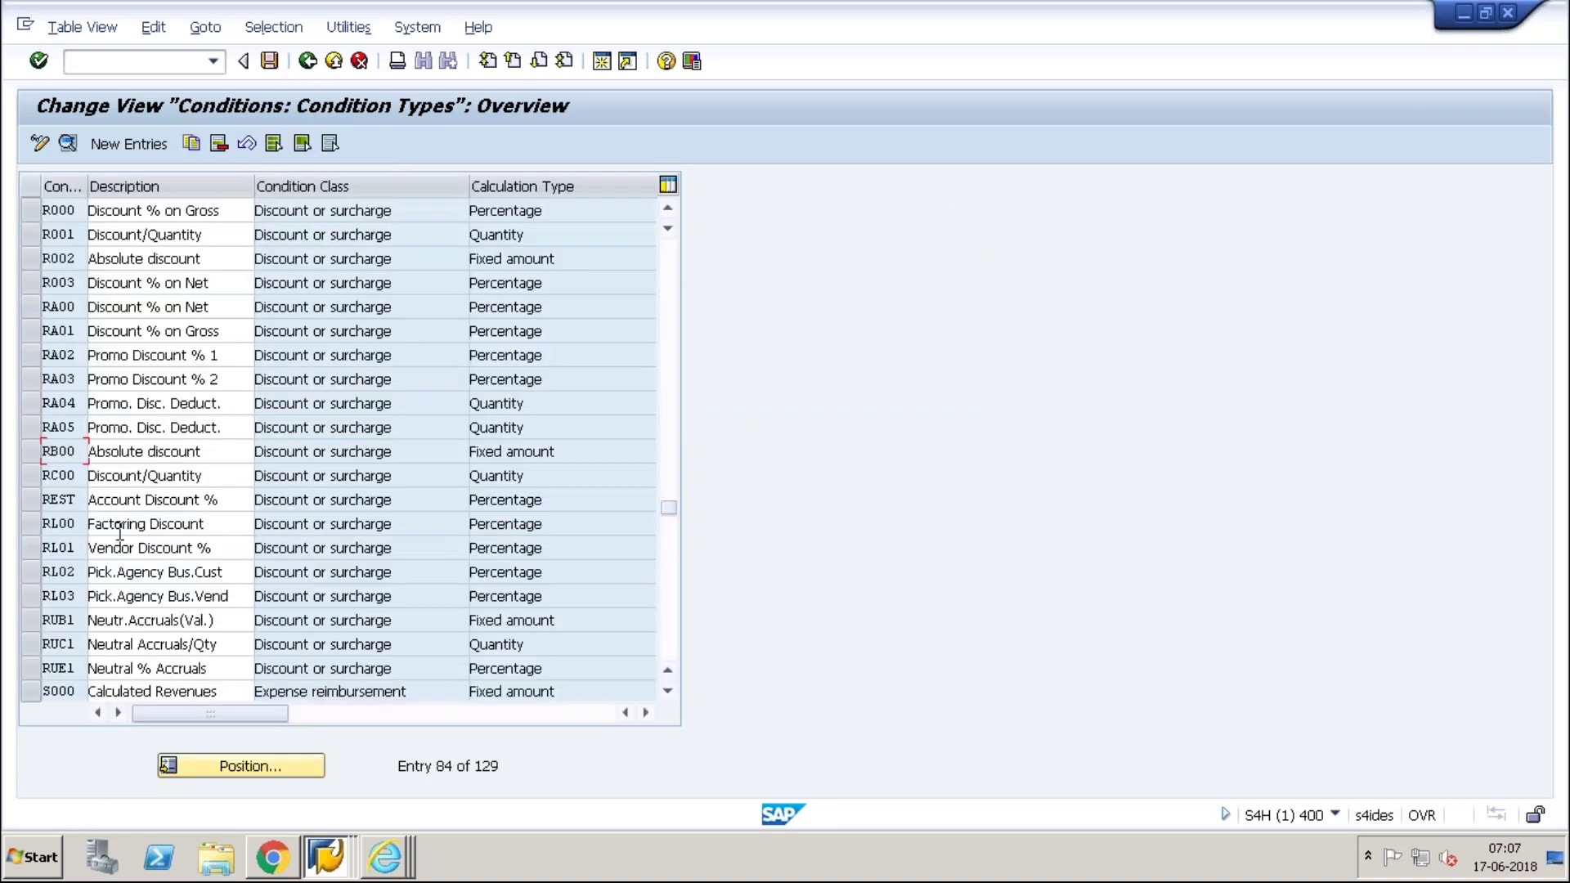
pyautogui.doubleClick(118, 500)
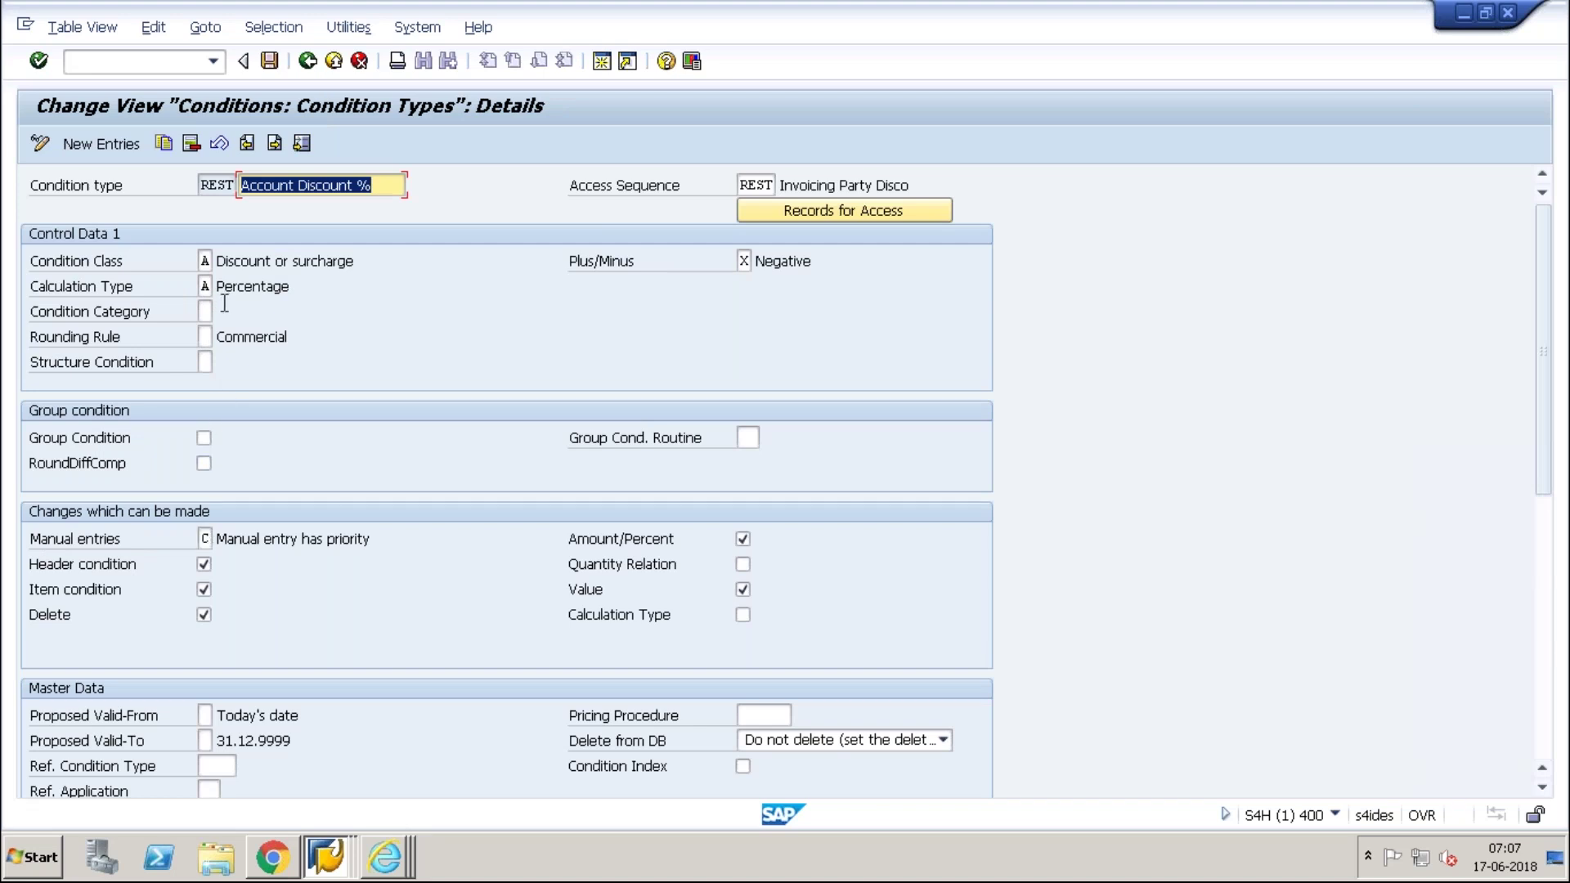
pyautogui.click(204, 260)
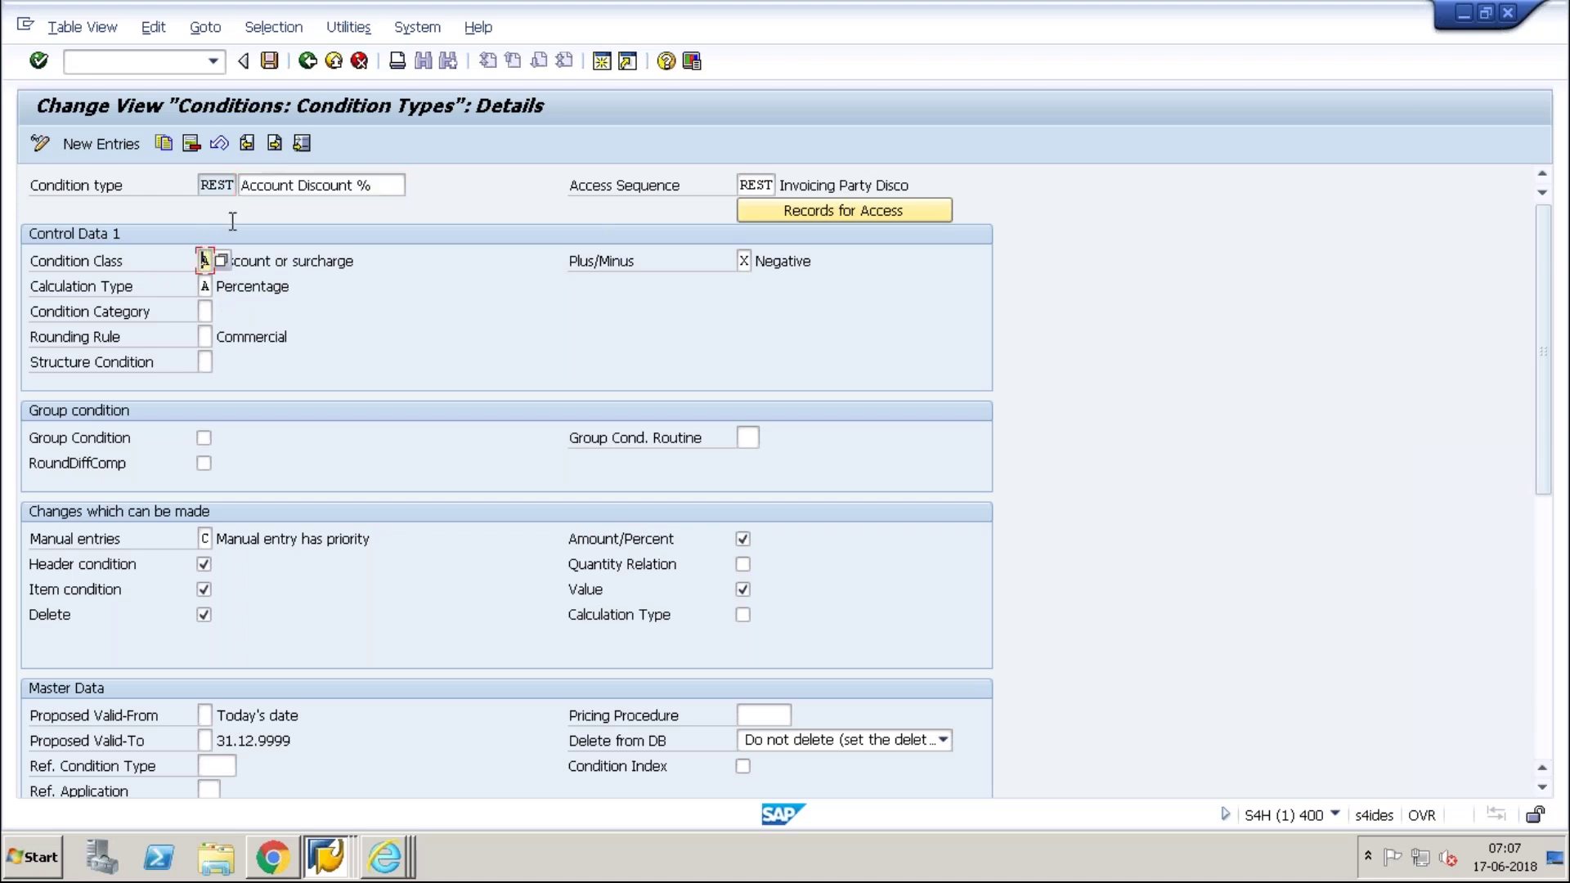
pyautogui.click(308, 62)
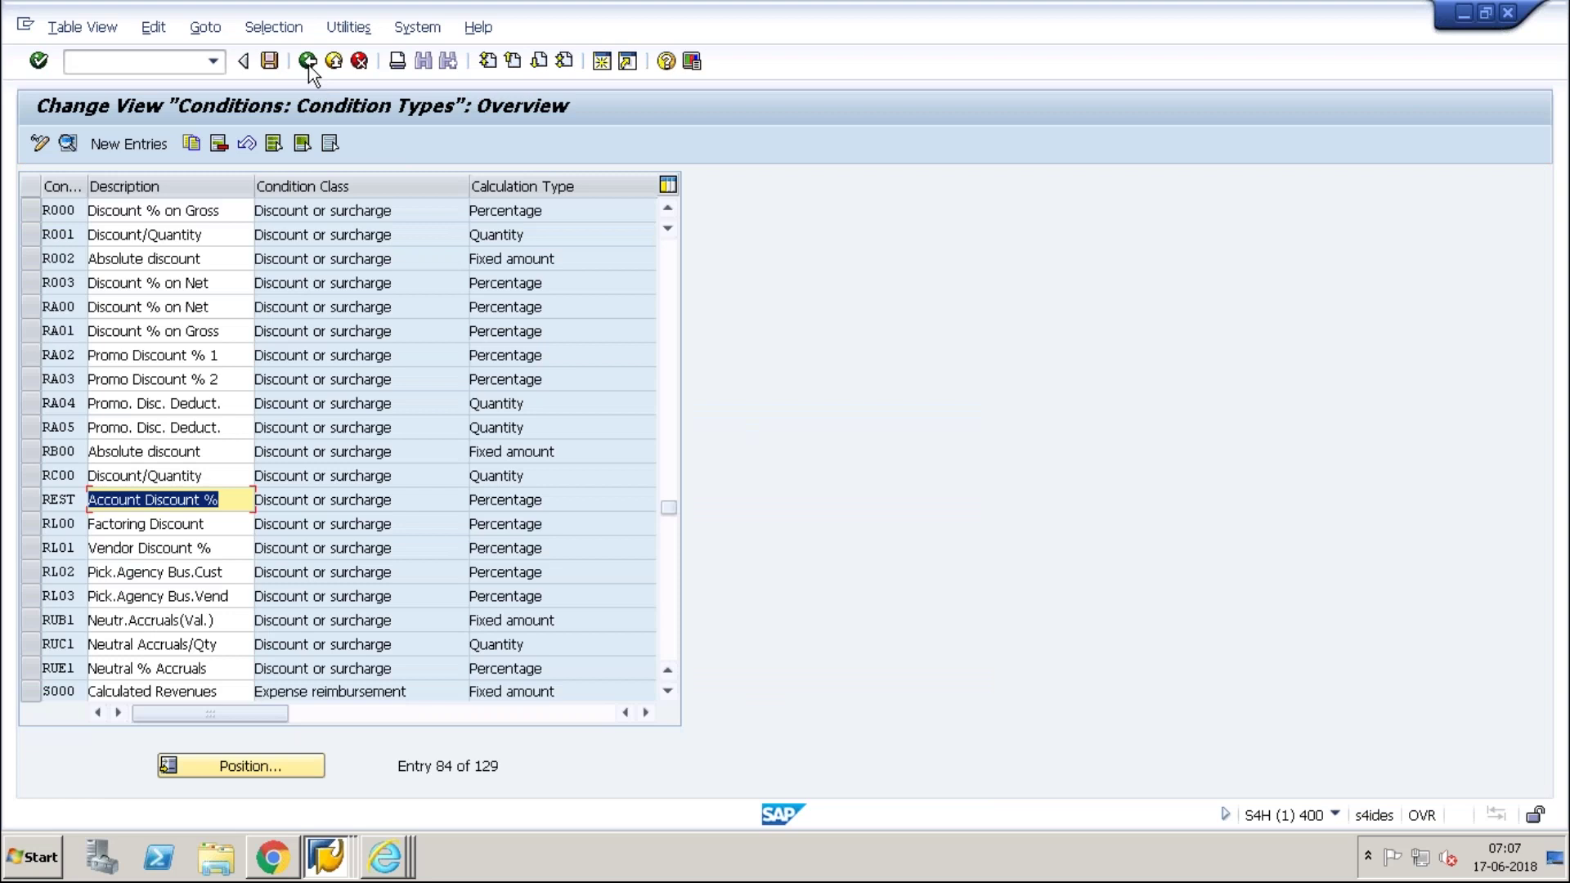
pyautogui.click(308, 63)
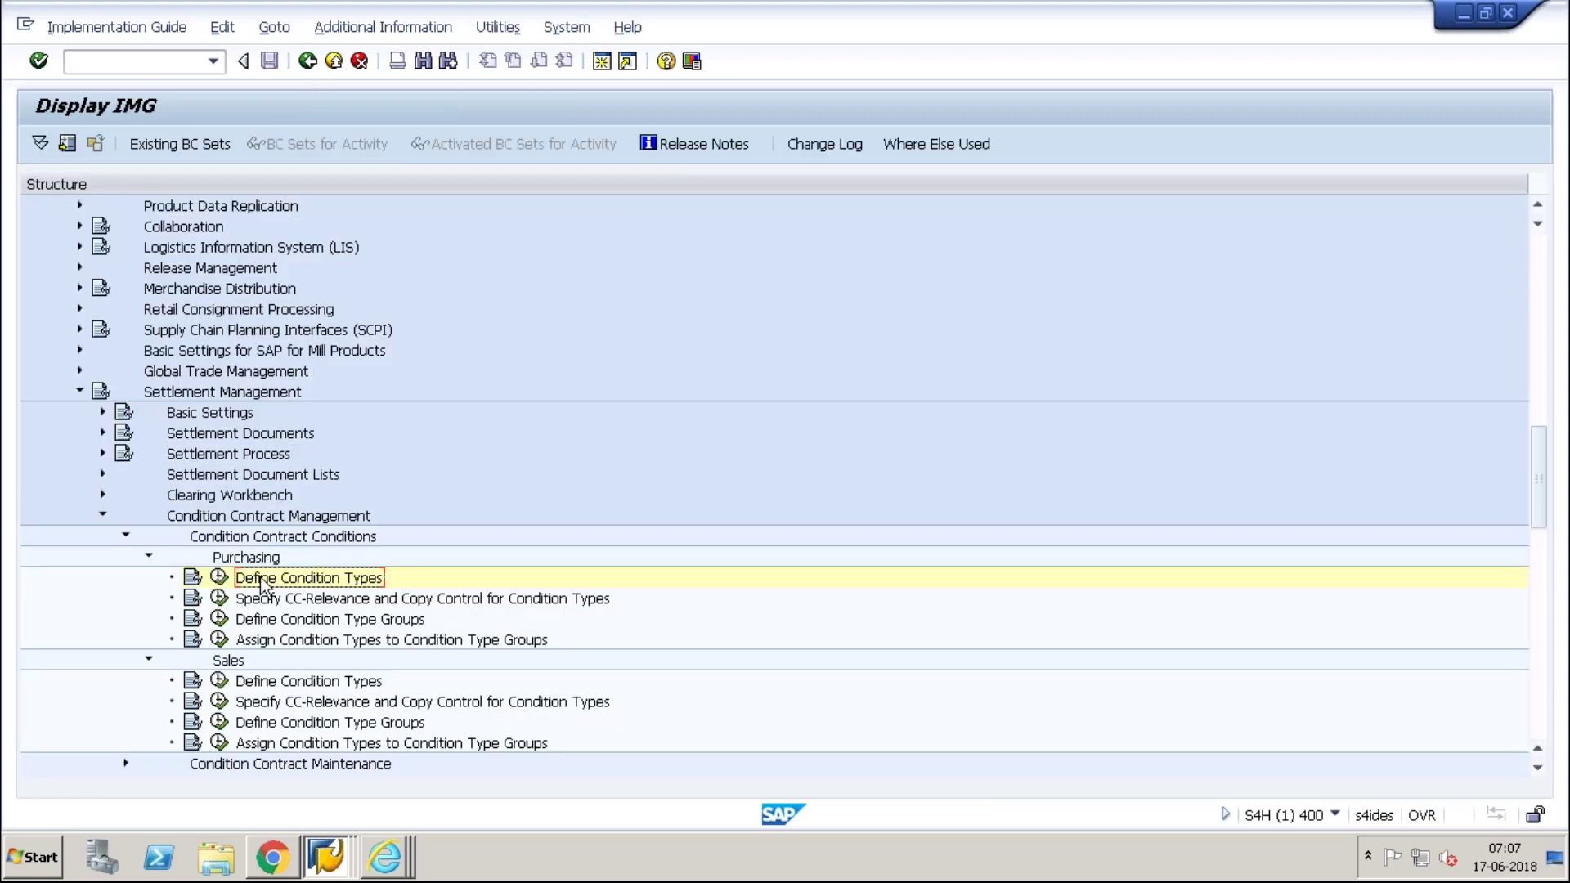
# Step: Execute Specify CC-Relevance and Copy Control for Condition Types under Purchasing
pyautogui.click(220, 599)
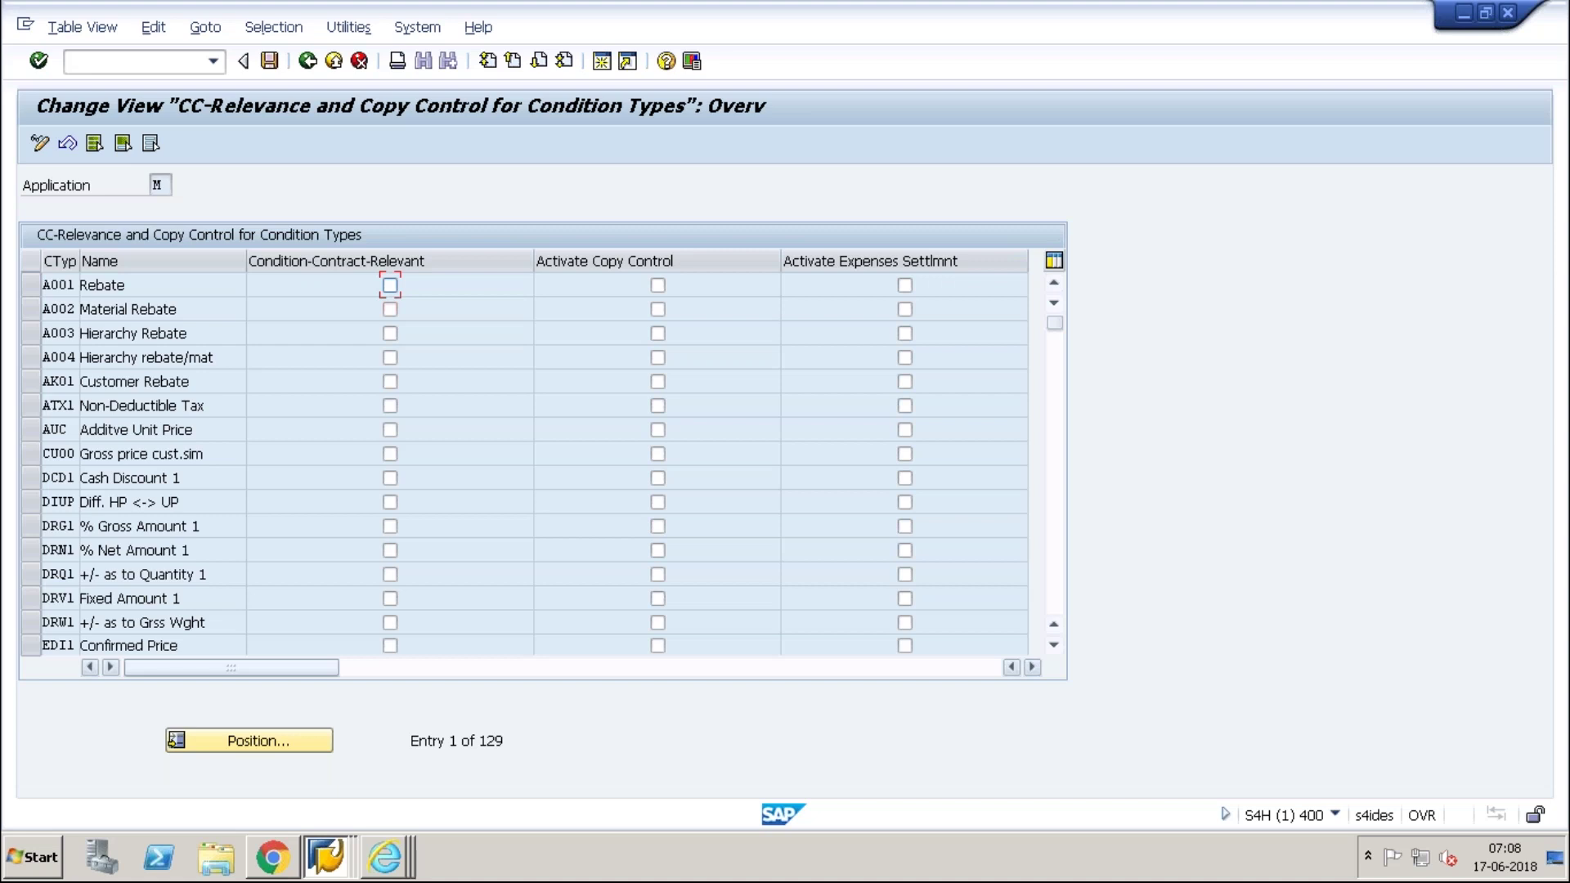
# Step: Flag REST as condition-contract-relevant with copy control activated and expenses settlement off, and save
pyautogui.click(278, 749)
pyautogui.write('RE')
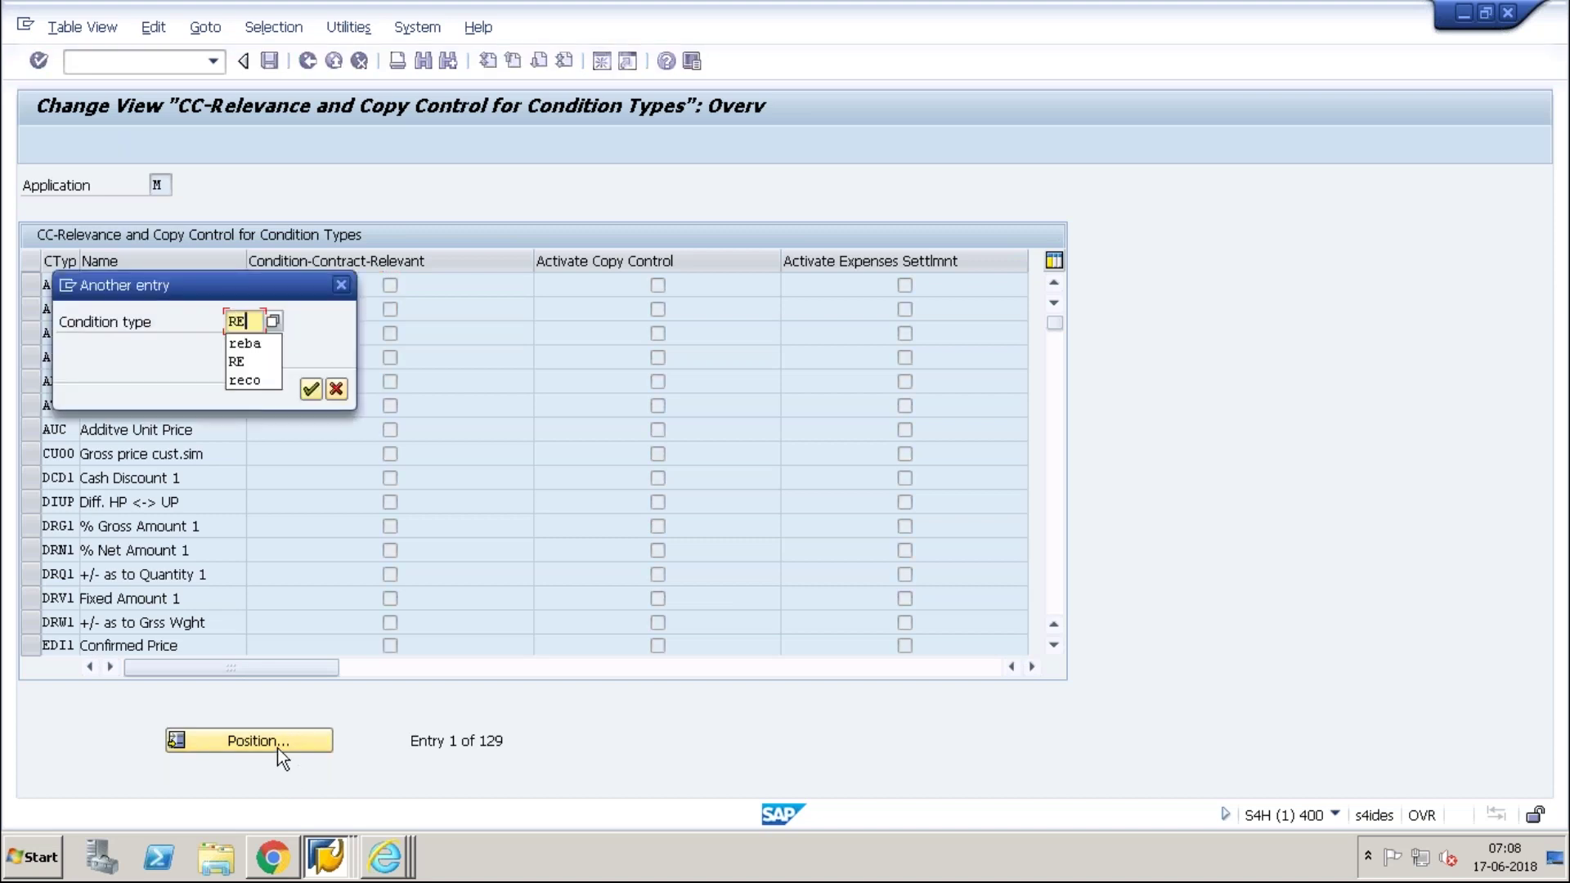
pyautogui.write('BA')
pyautogui.press('Return')
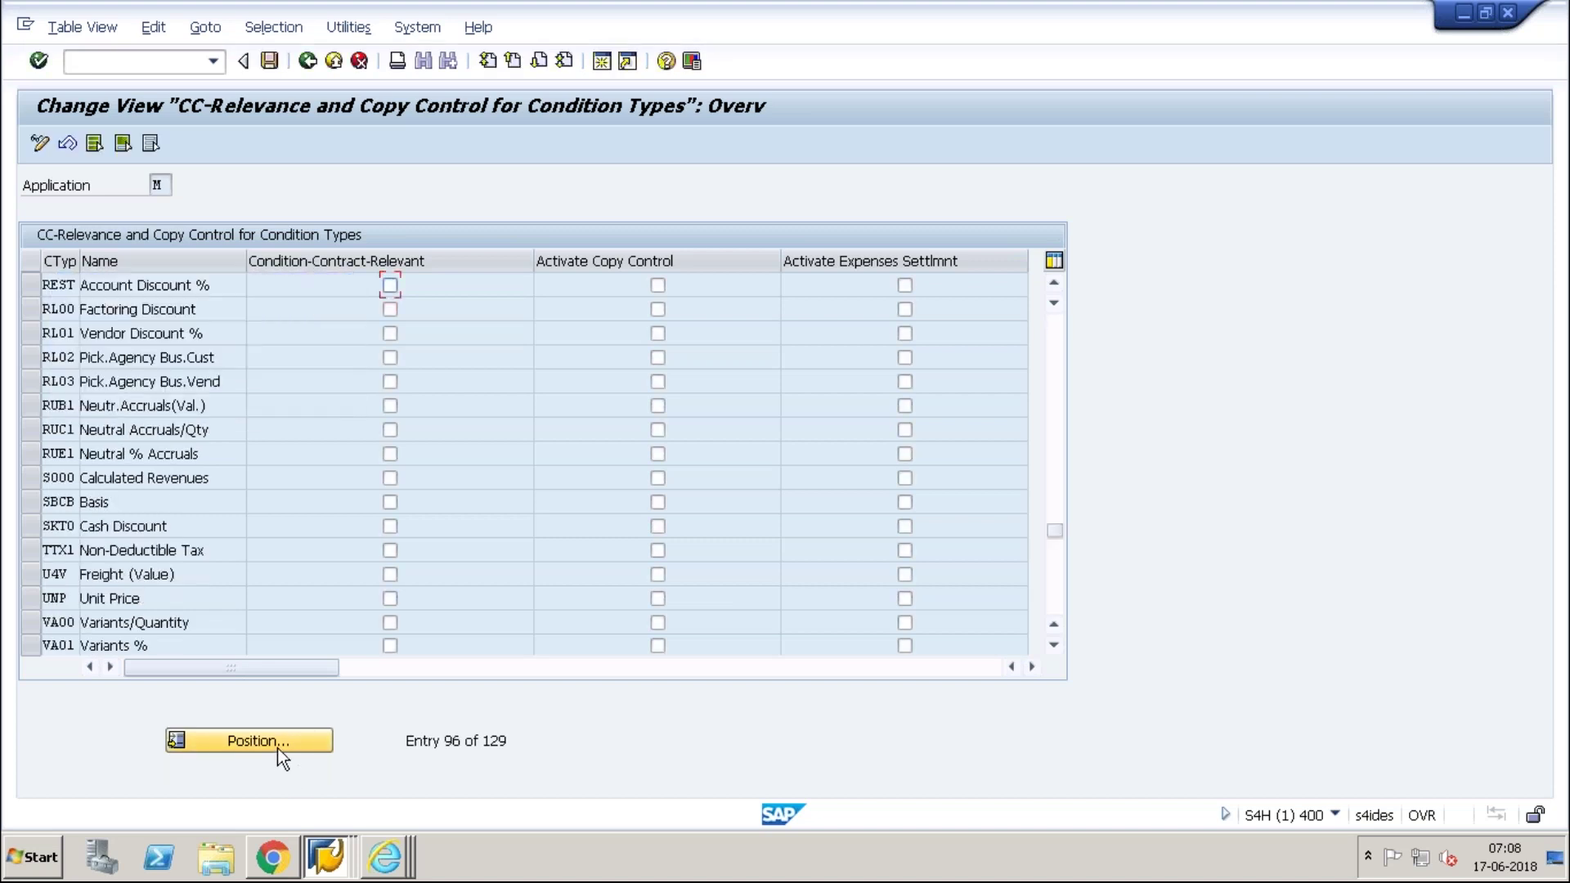
pyautogui.click(1054, 282)
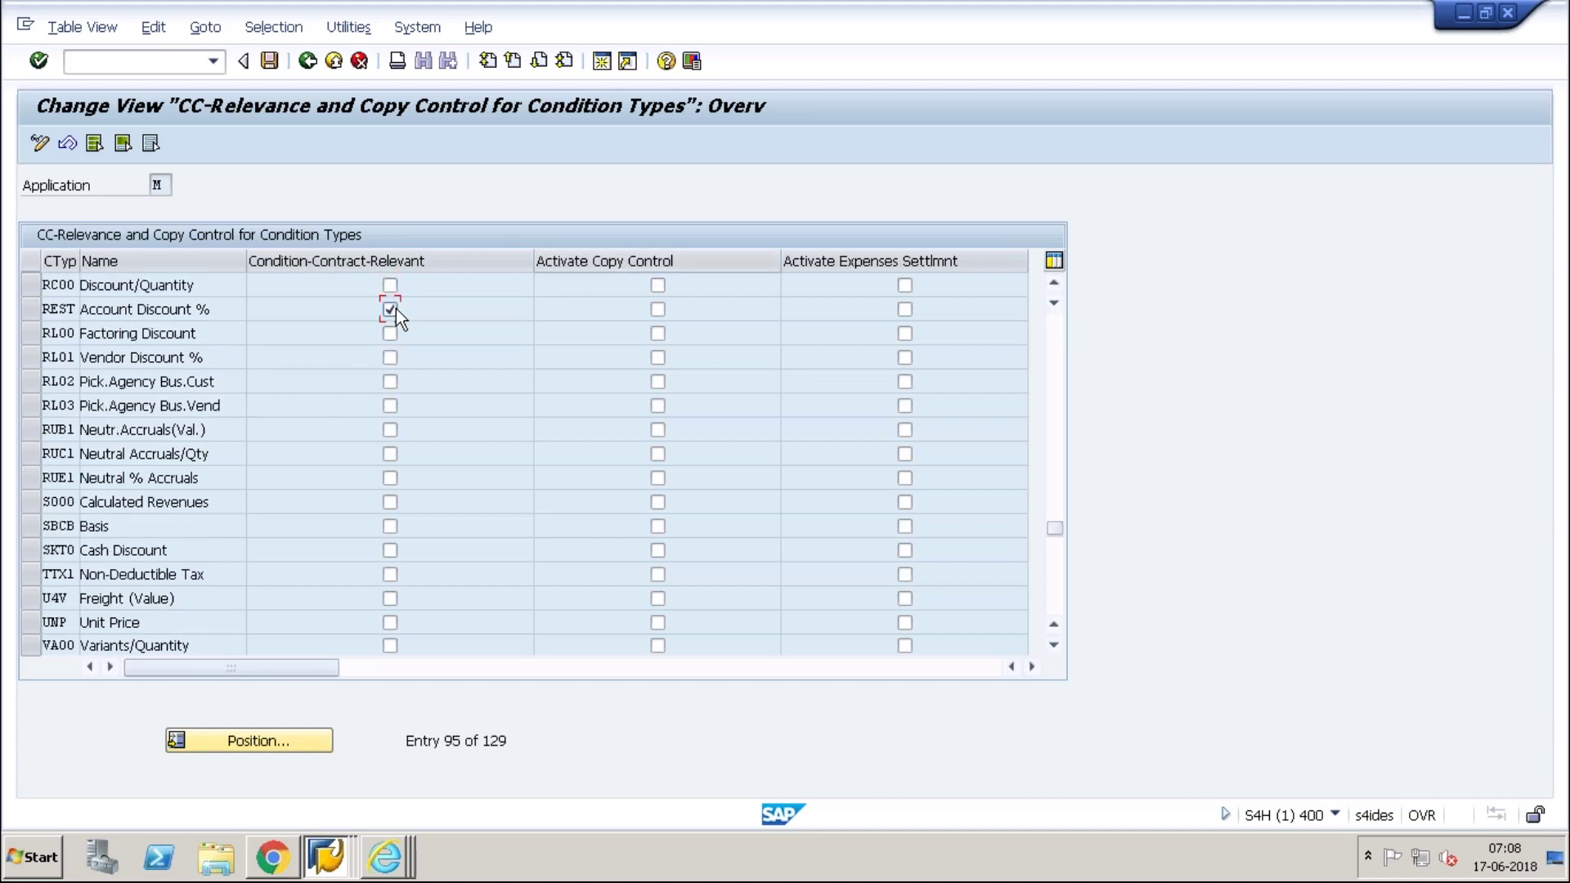
pyautogui.click(659, 309)
pyautogui.click(904, 310)
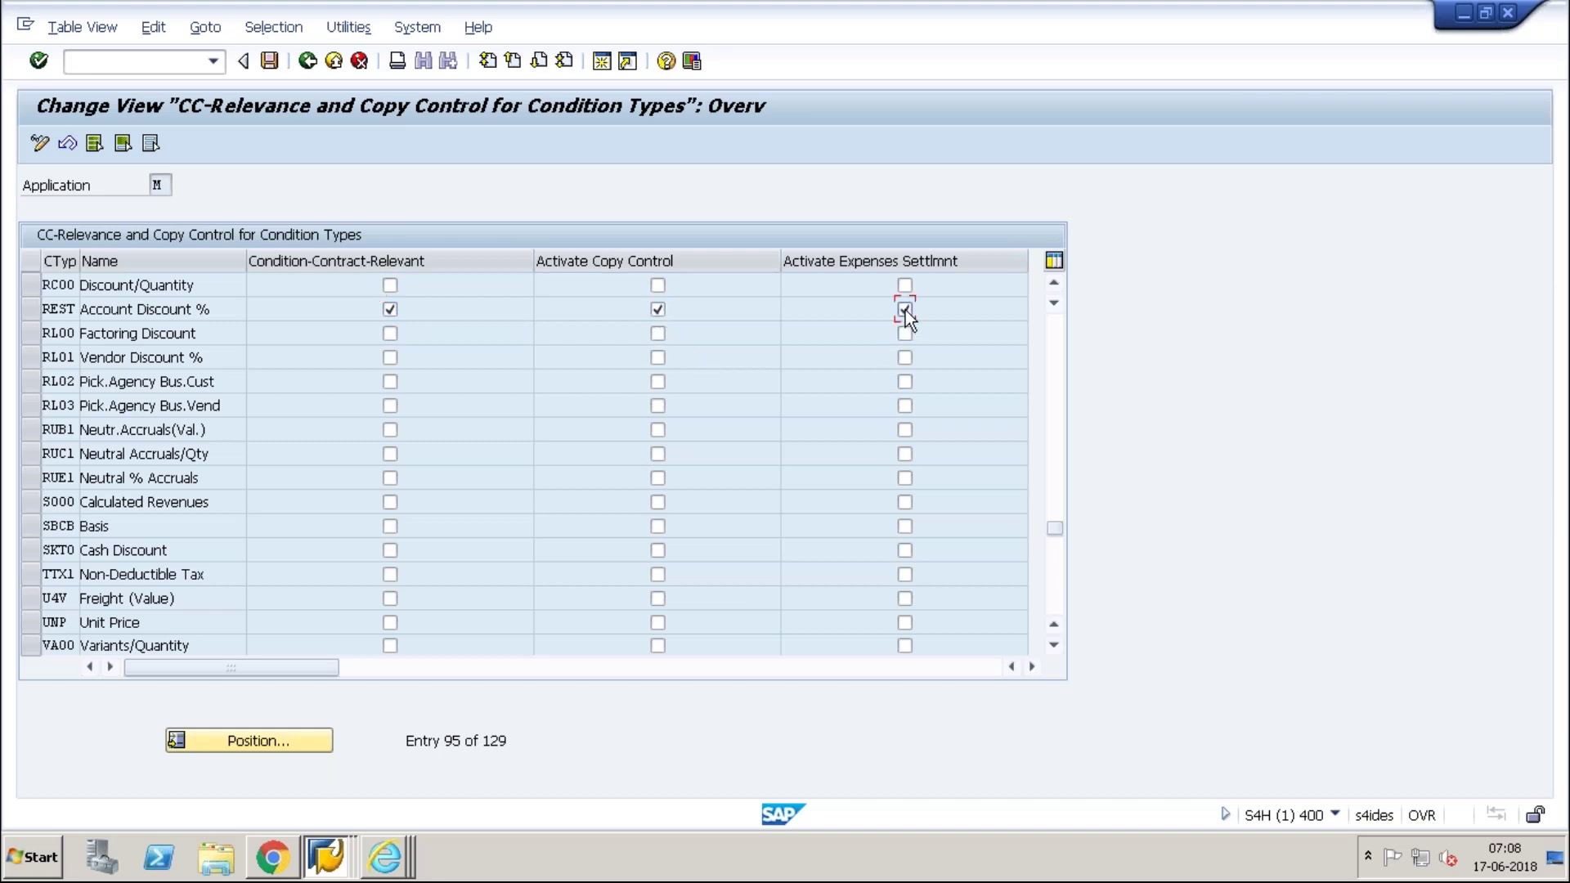
pyautogui.click(269, 62)
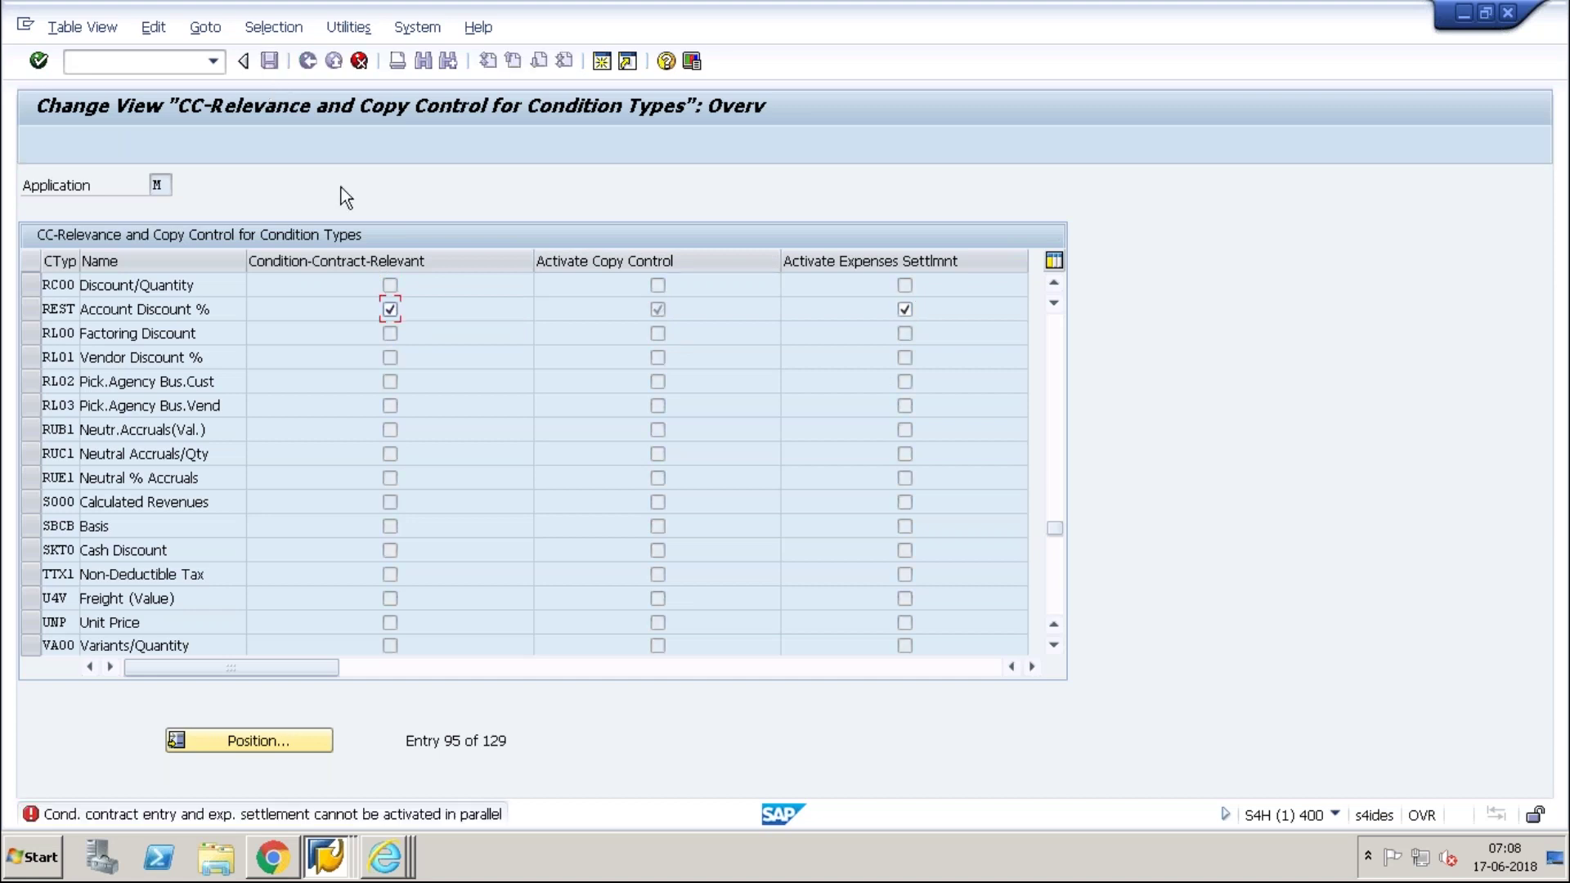
pyautogui.click(905, 310)
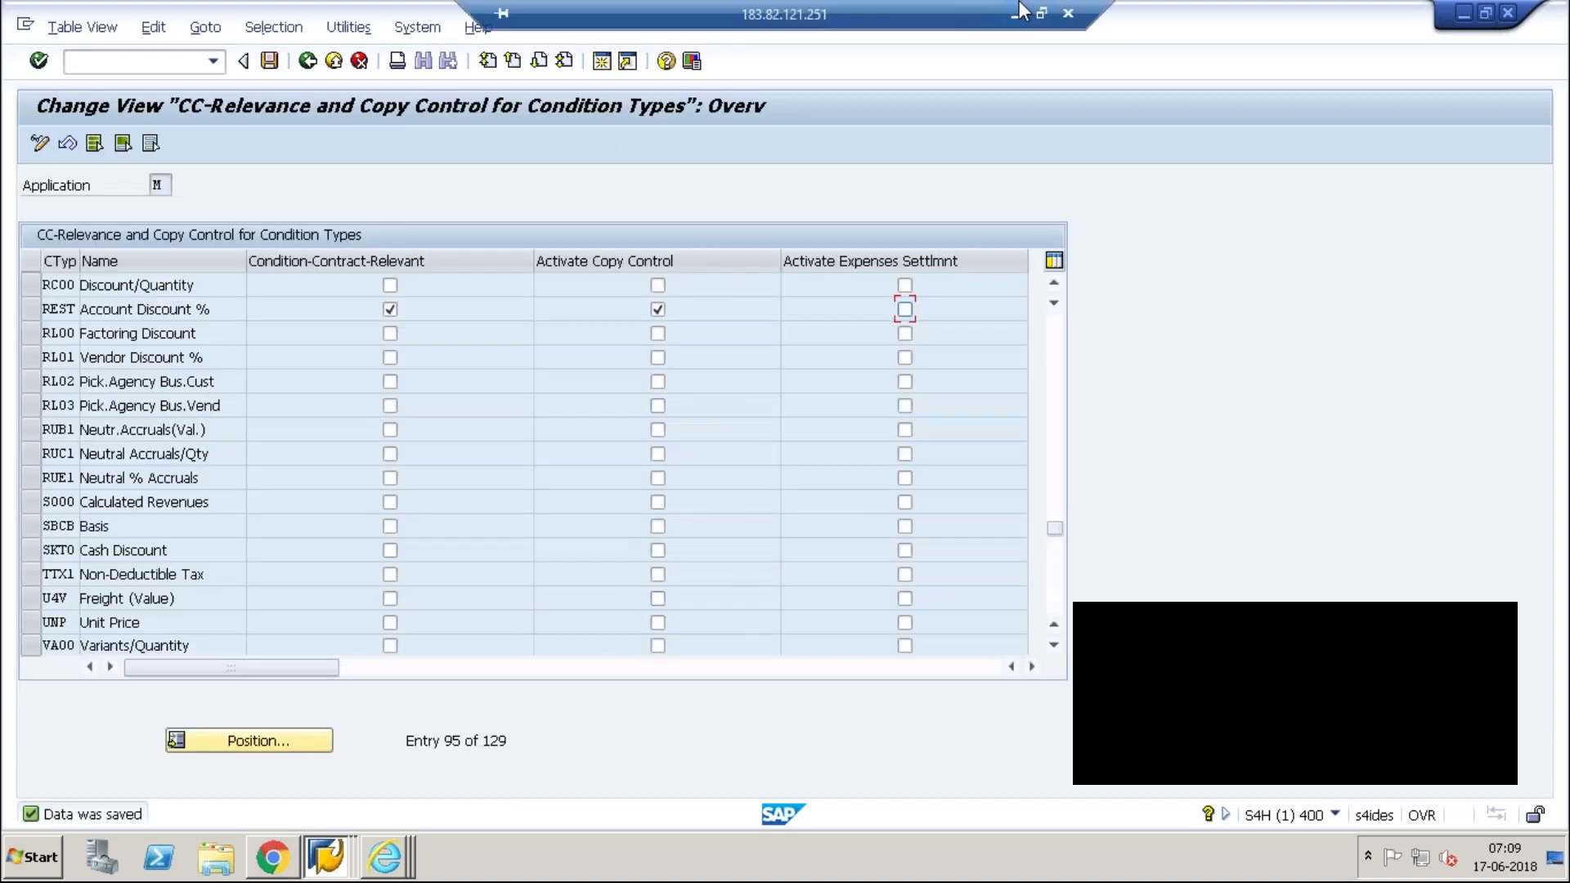
# Step: In Excel, enter BA00 in B21 and REST in H21 on Sheet7
pyautogui.click(1019, 12)
pyautogui.click(189, 676)
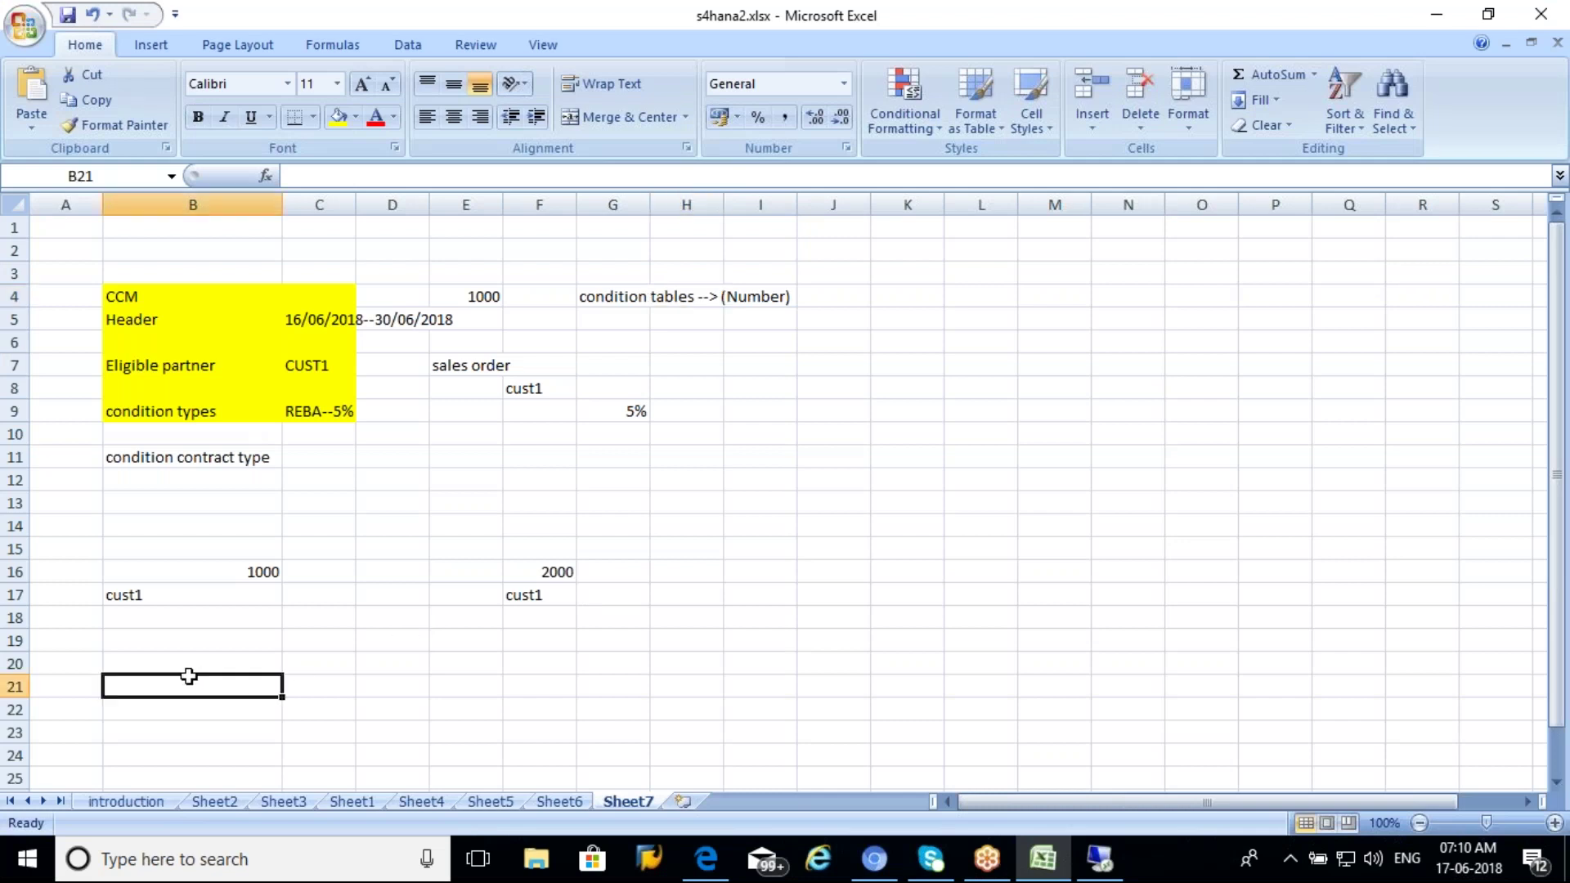
pyautogui.write('BA00')
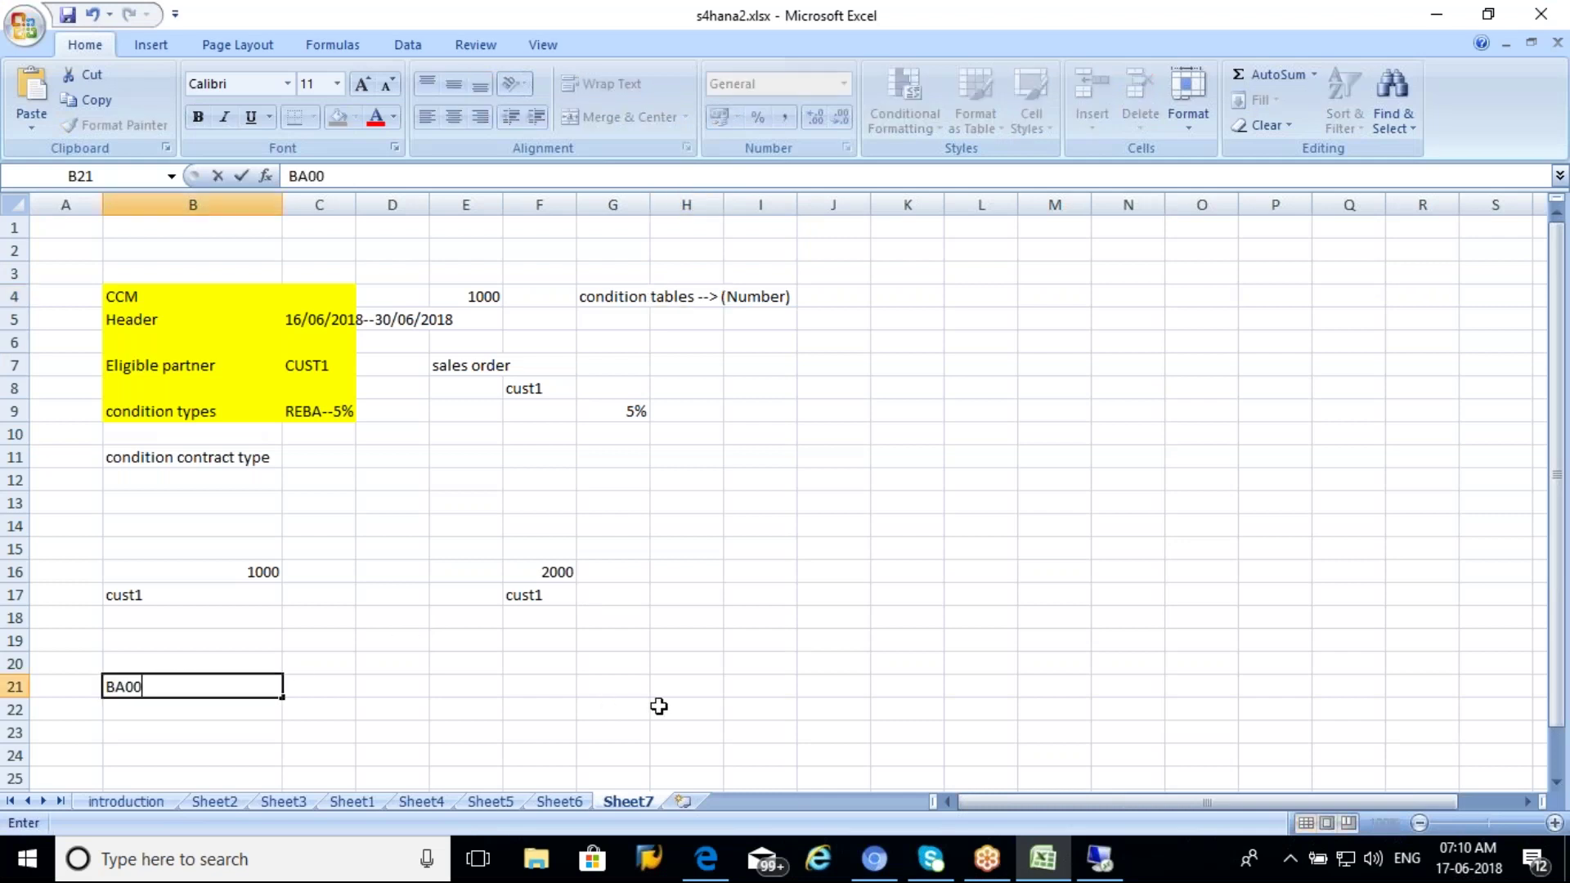
pyautogui.press('BackSpace')
pyautogui.press('BackSpace')
pyautogui.press('BackSpace')
pyautogui.write('A00')
pyautogui.click(691, 689)
pyautogui.write('REST')
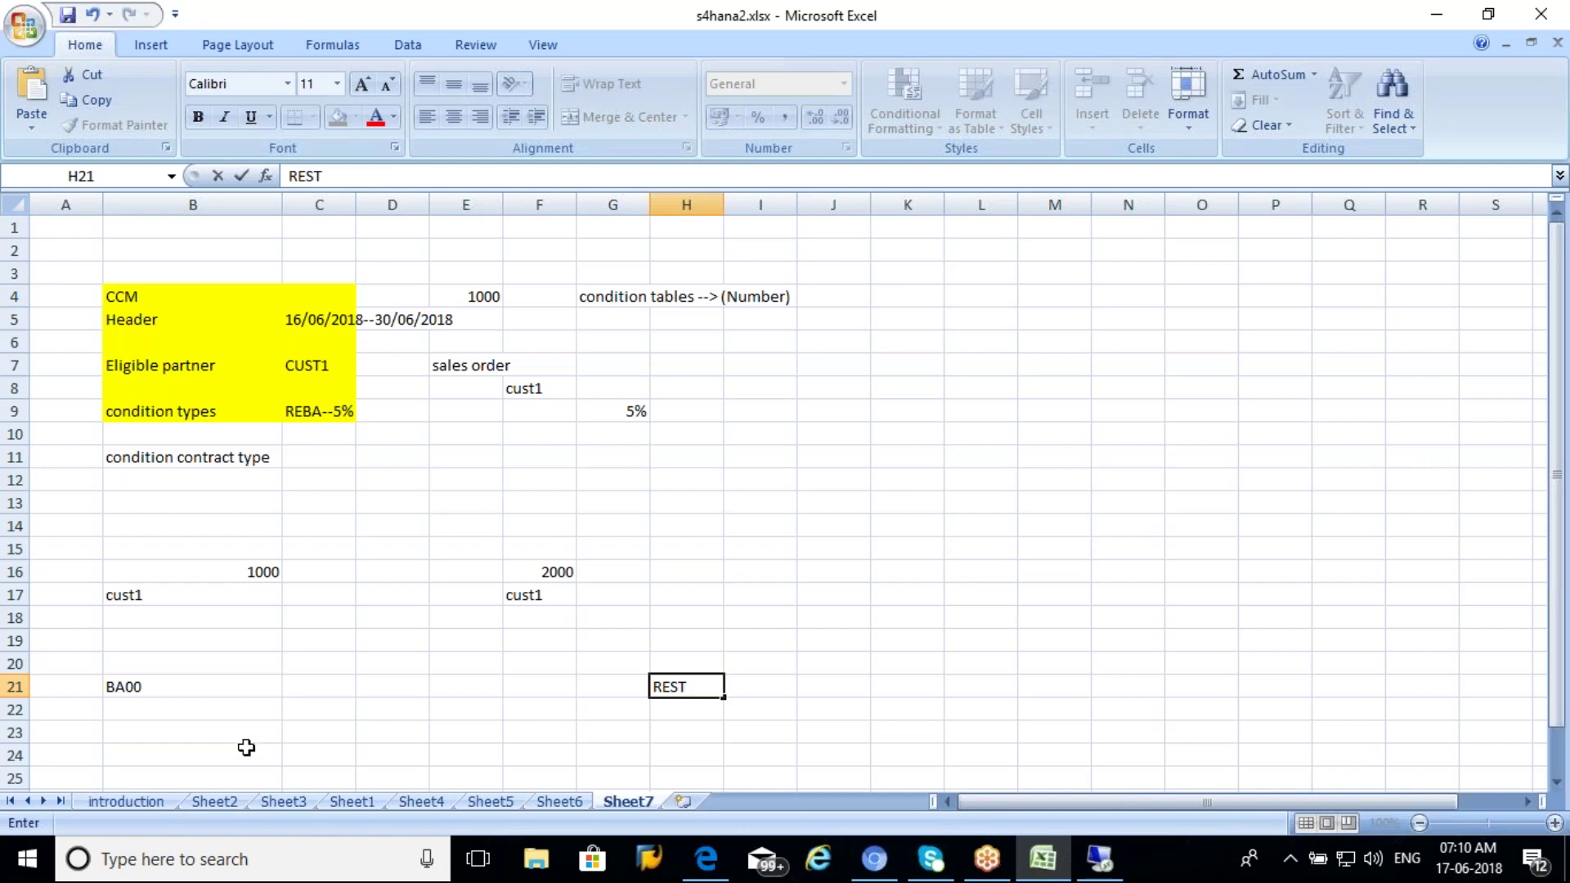
pyautogui.click(156, 716)
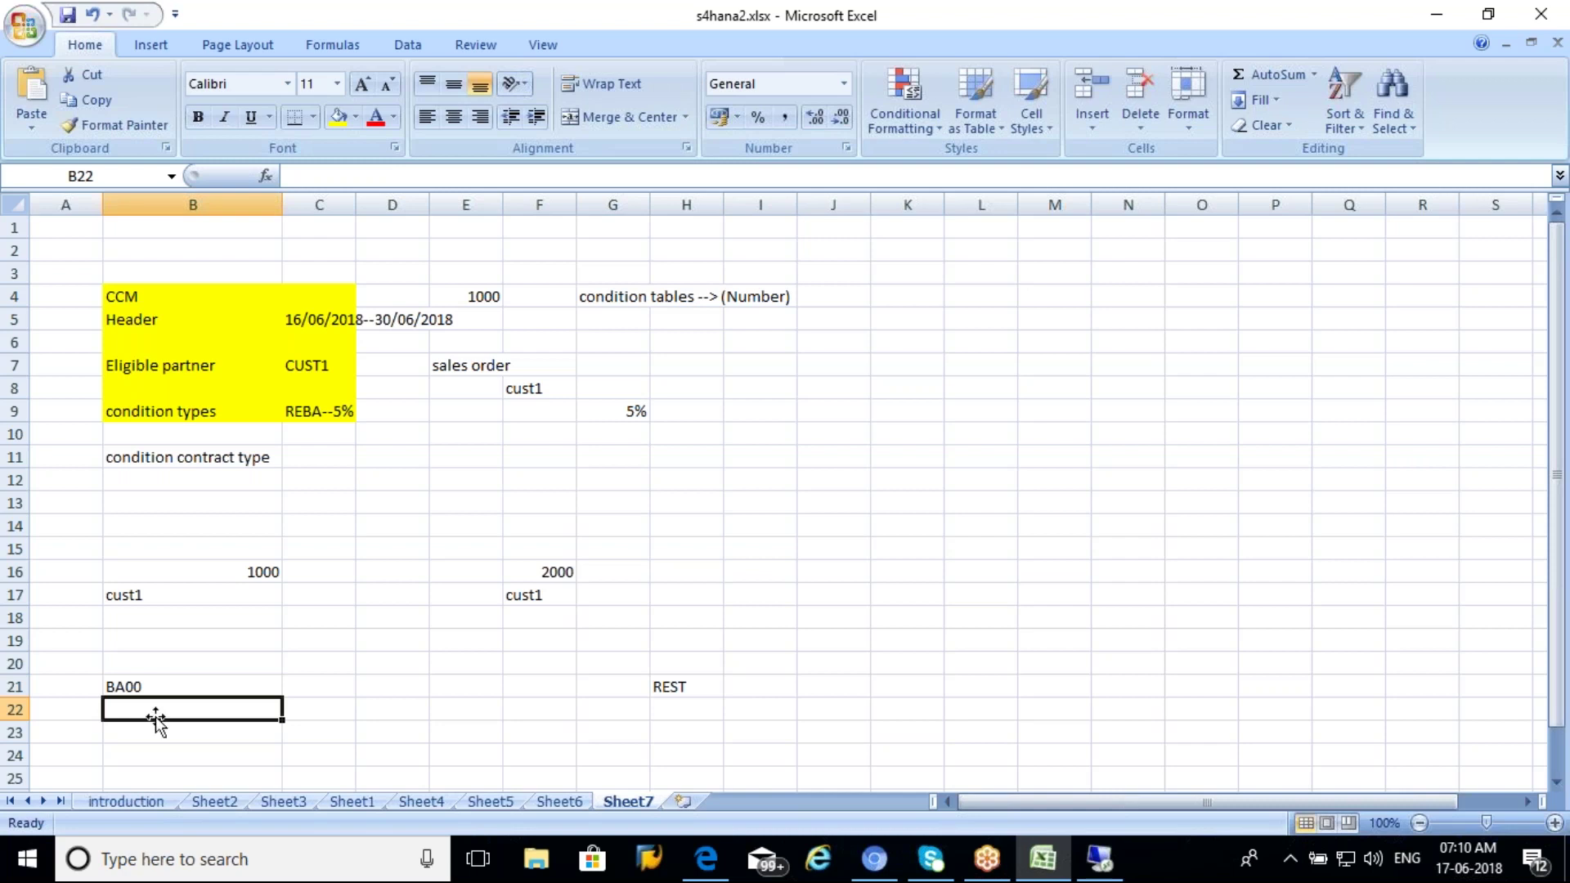
# Step: Enter 24 in C21 beside BA00 and review the row 21 notes
pyautogui.click(147, 689)
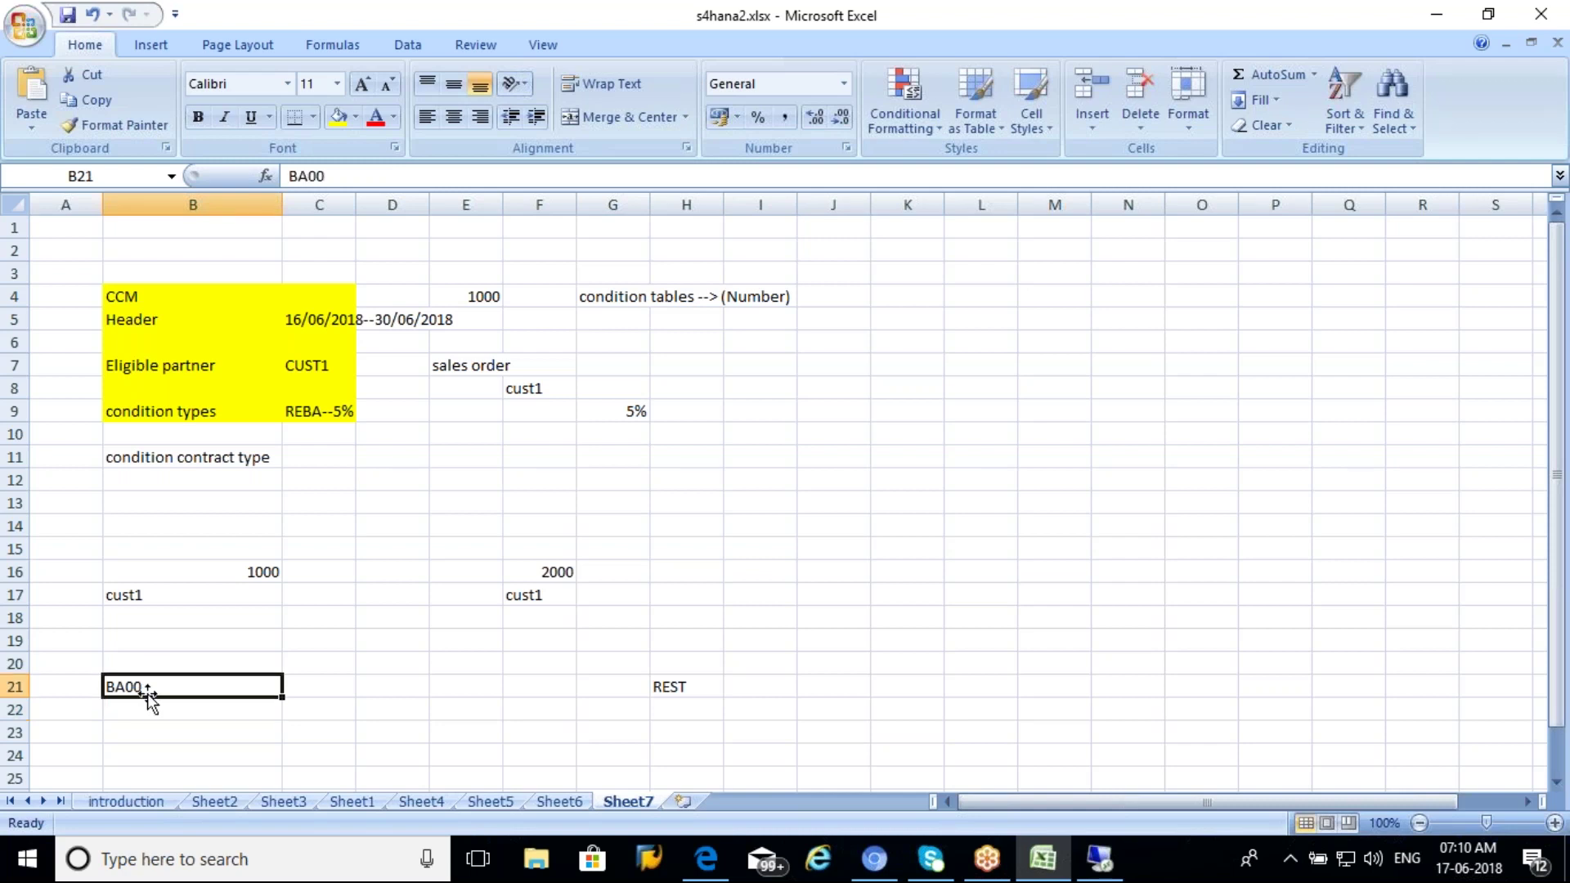
pyautogui.click(304, 681)
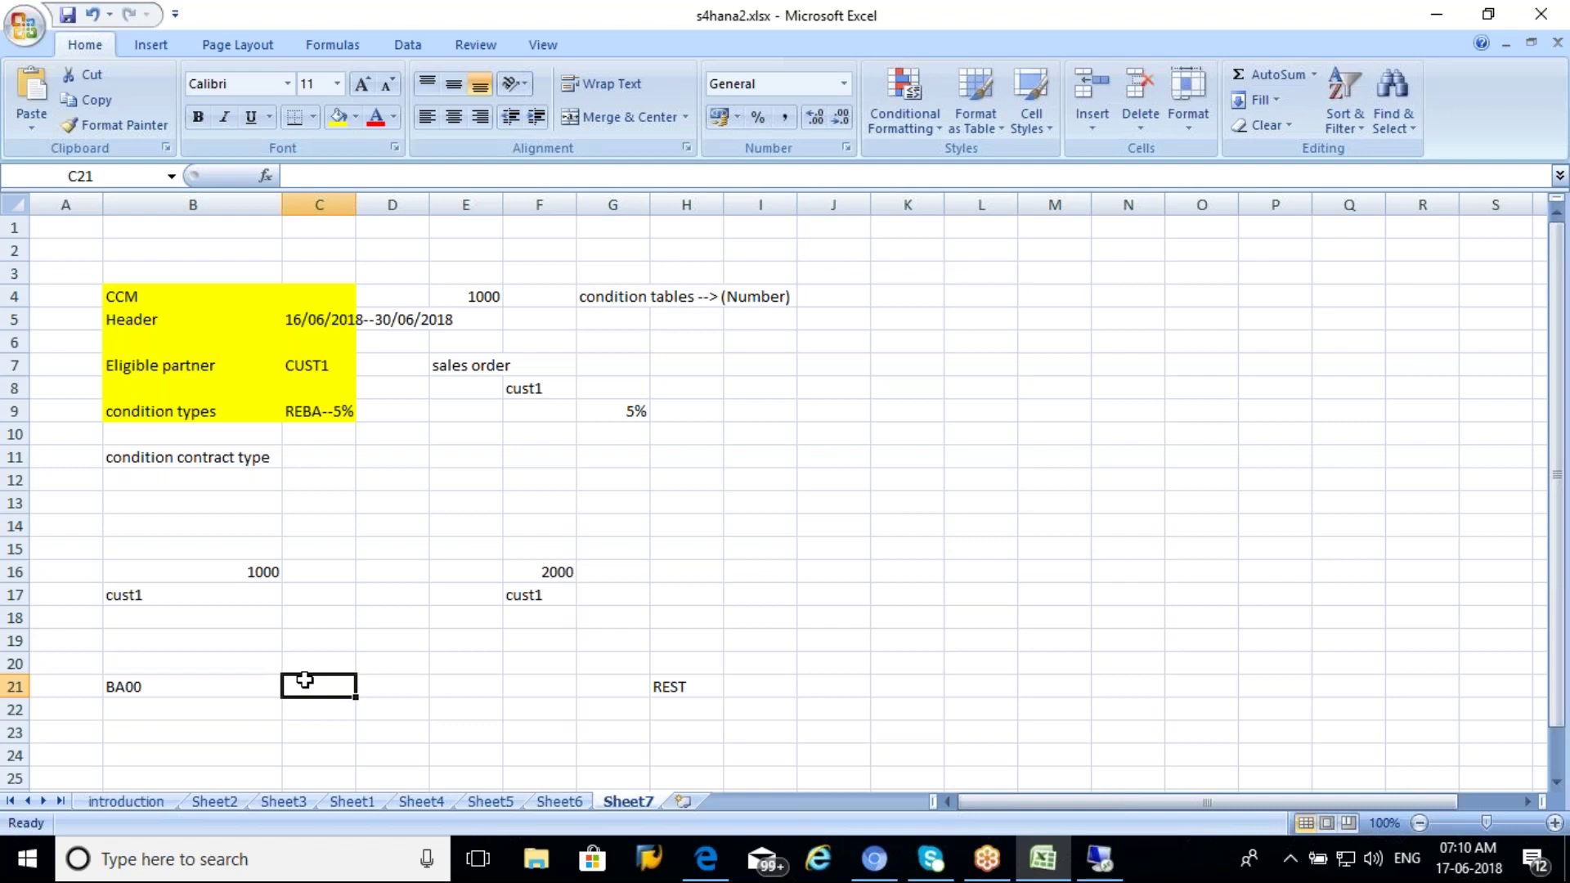
pyautogui.write('24')
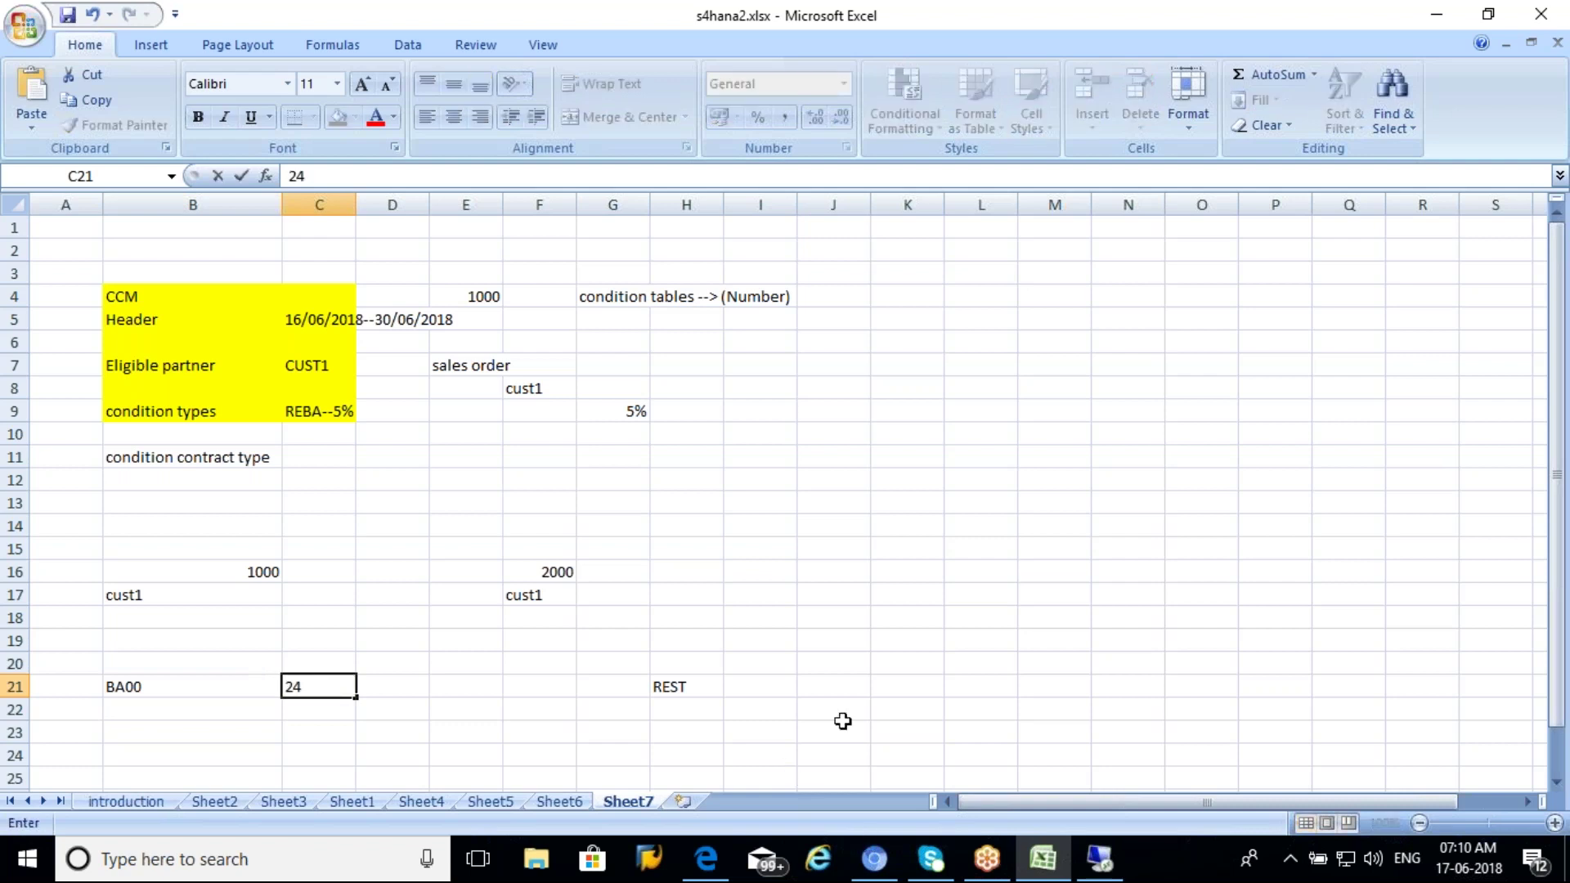
pyautogui.click(695, 672)
pyautogui.click(685, 687)
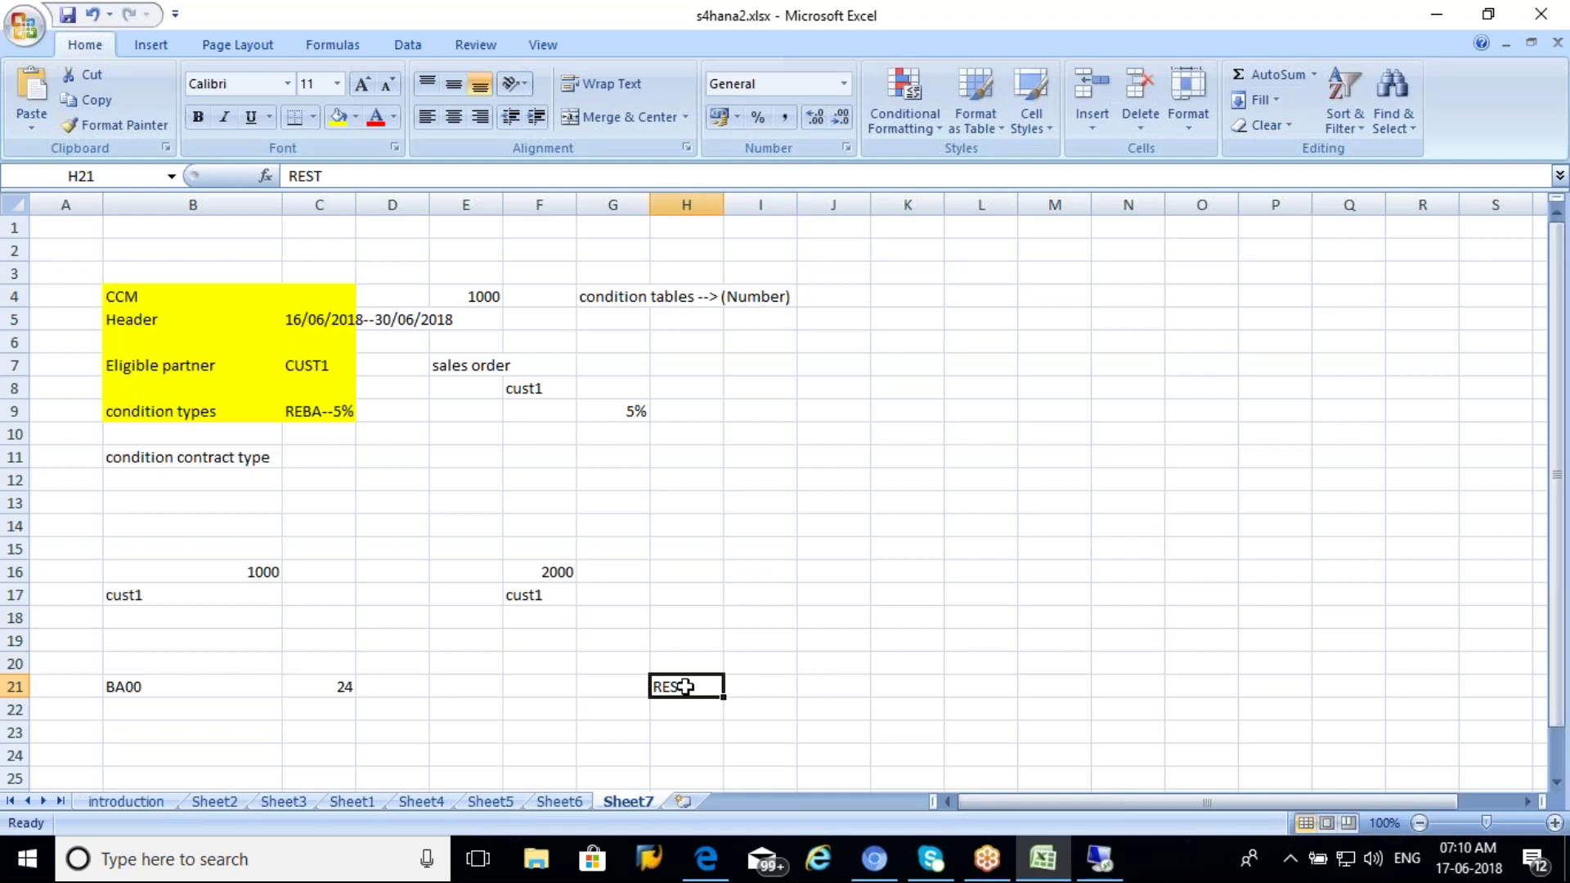
pyautogui.click(140, 686)
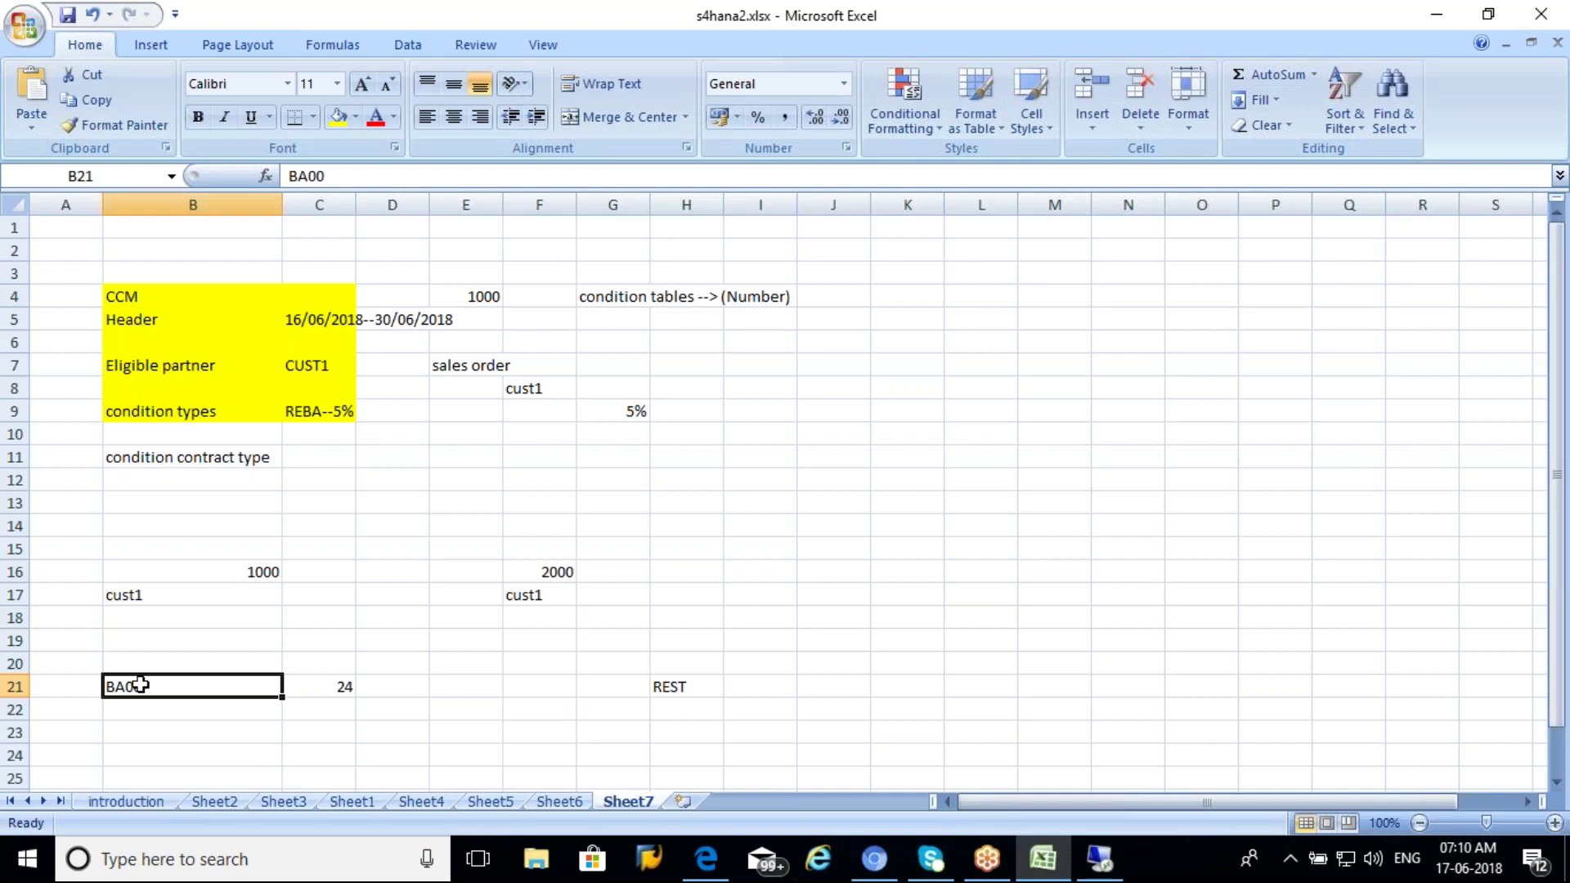
pyautogui.click(1100, 859)
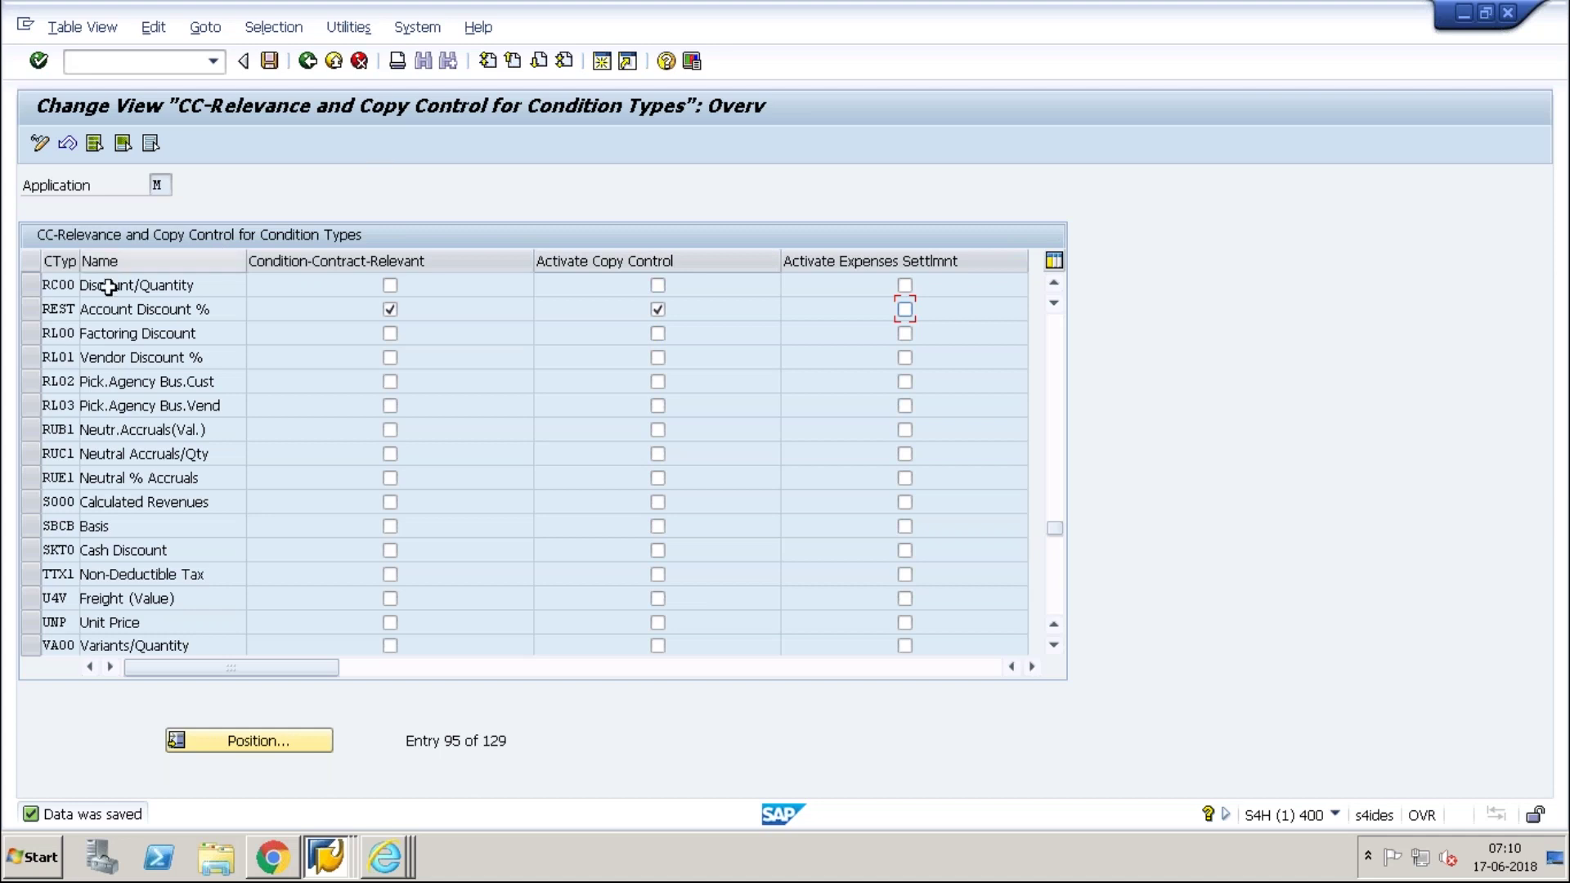
pyautogui.click(58, 316)
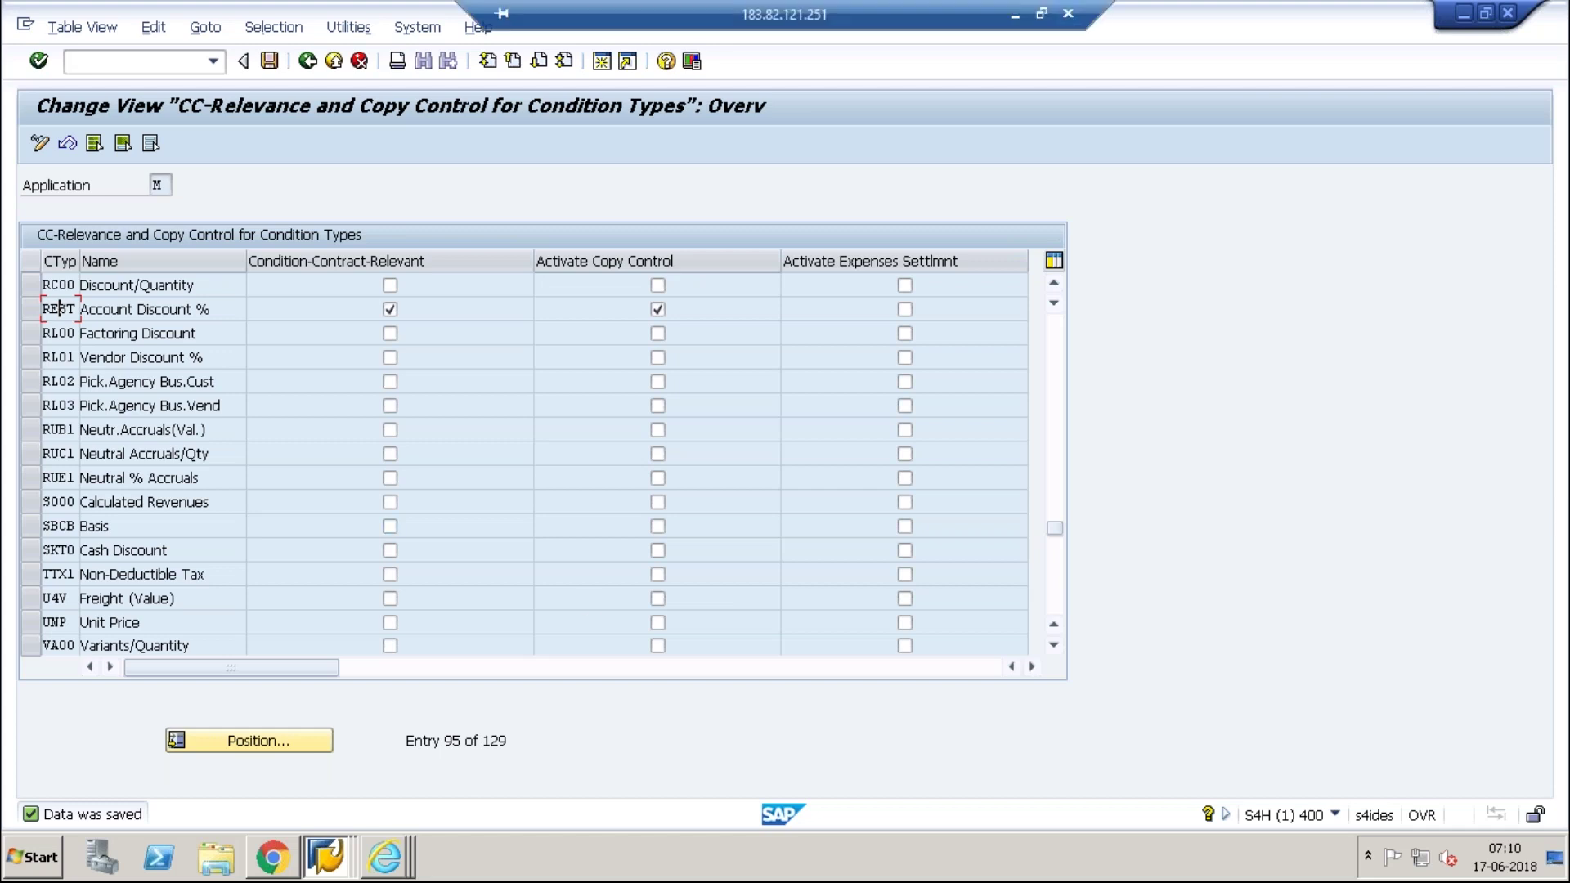
pyautogui.click(1015, 15)
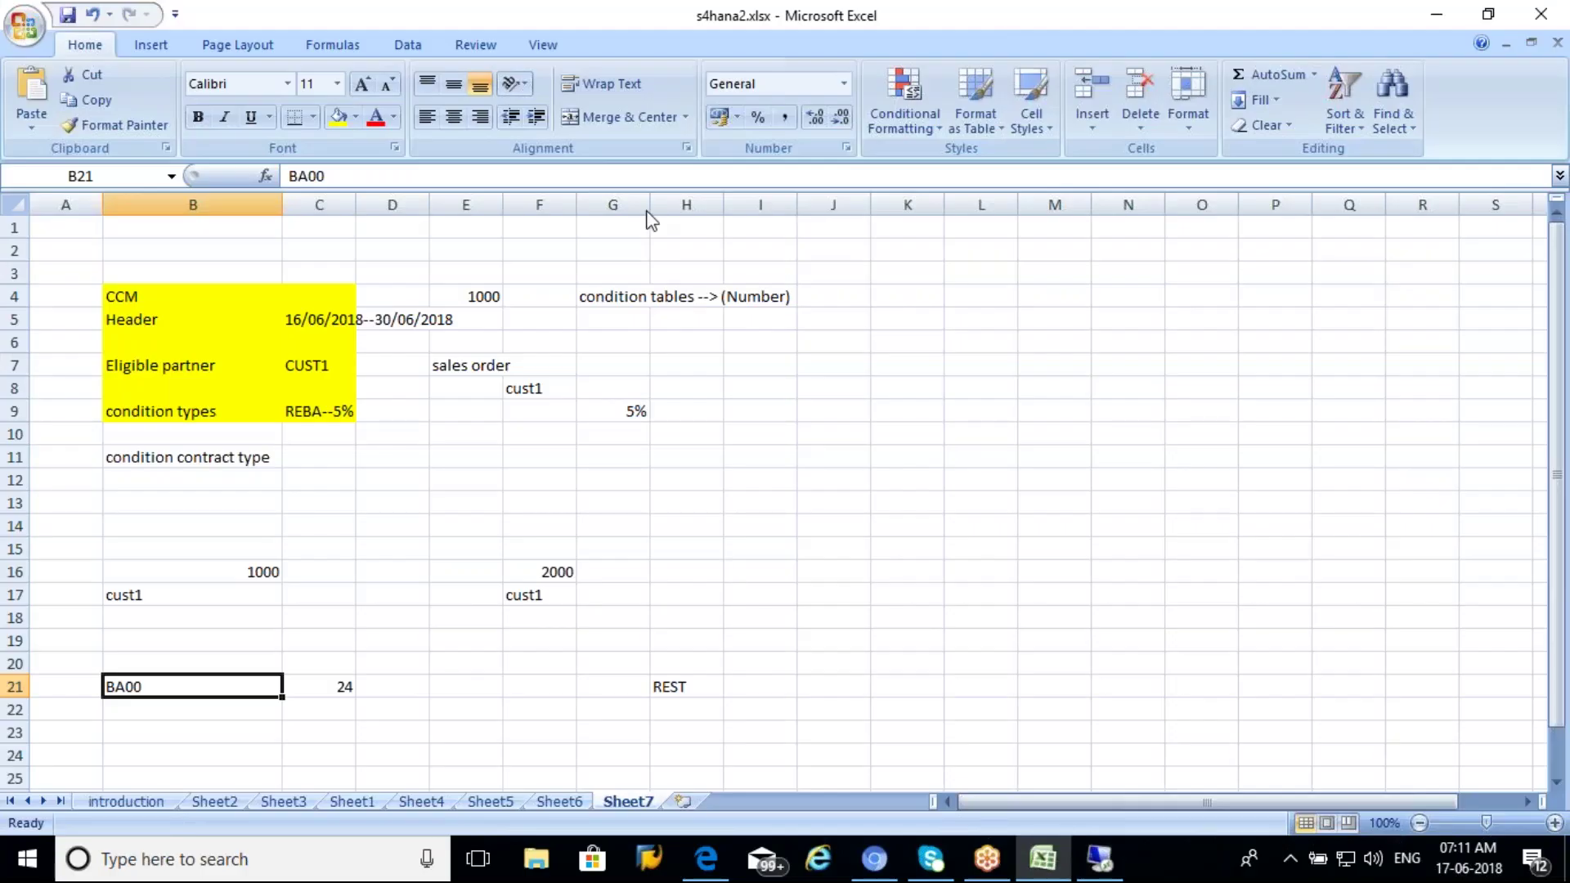
# Step: Fill the B16:C21 block with red
pyautogui.click(308, 720)
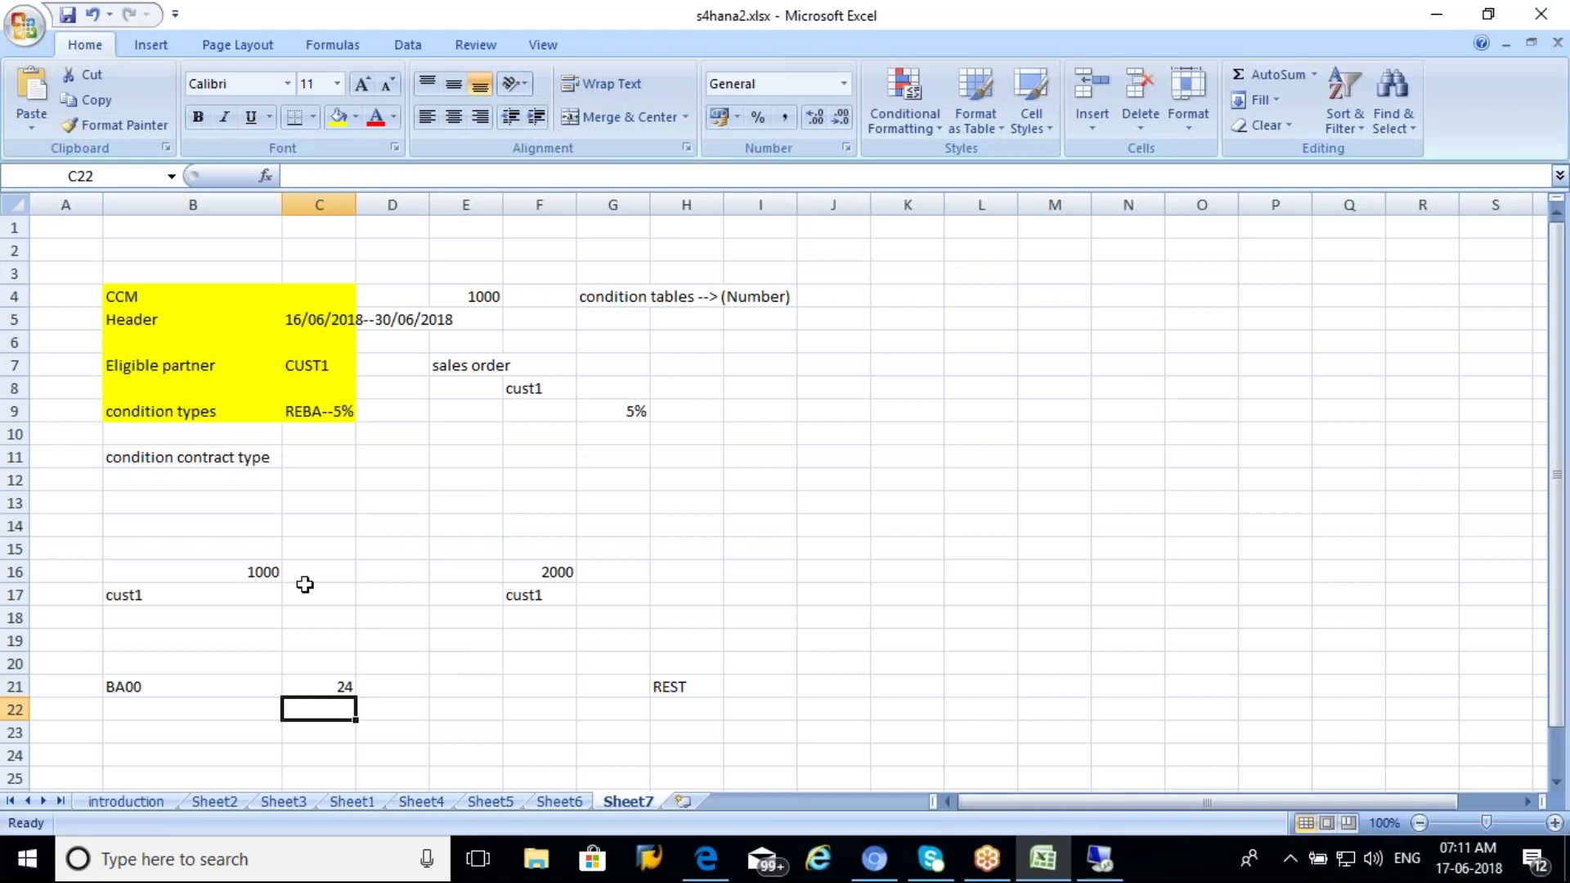
pyautogui.moveTo(158, 564); pyautogui.dragTo(352, 678)
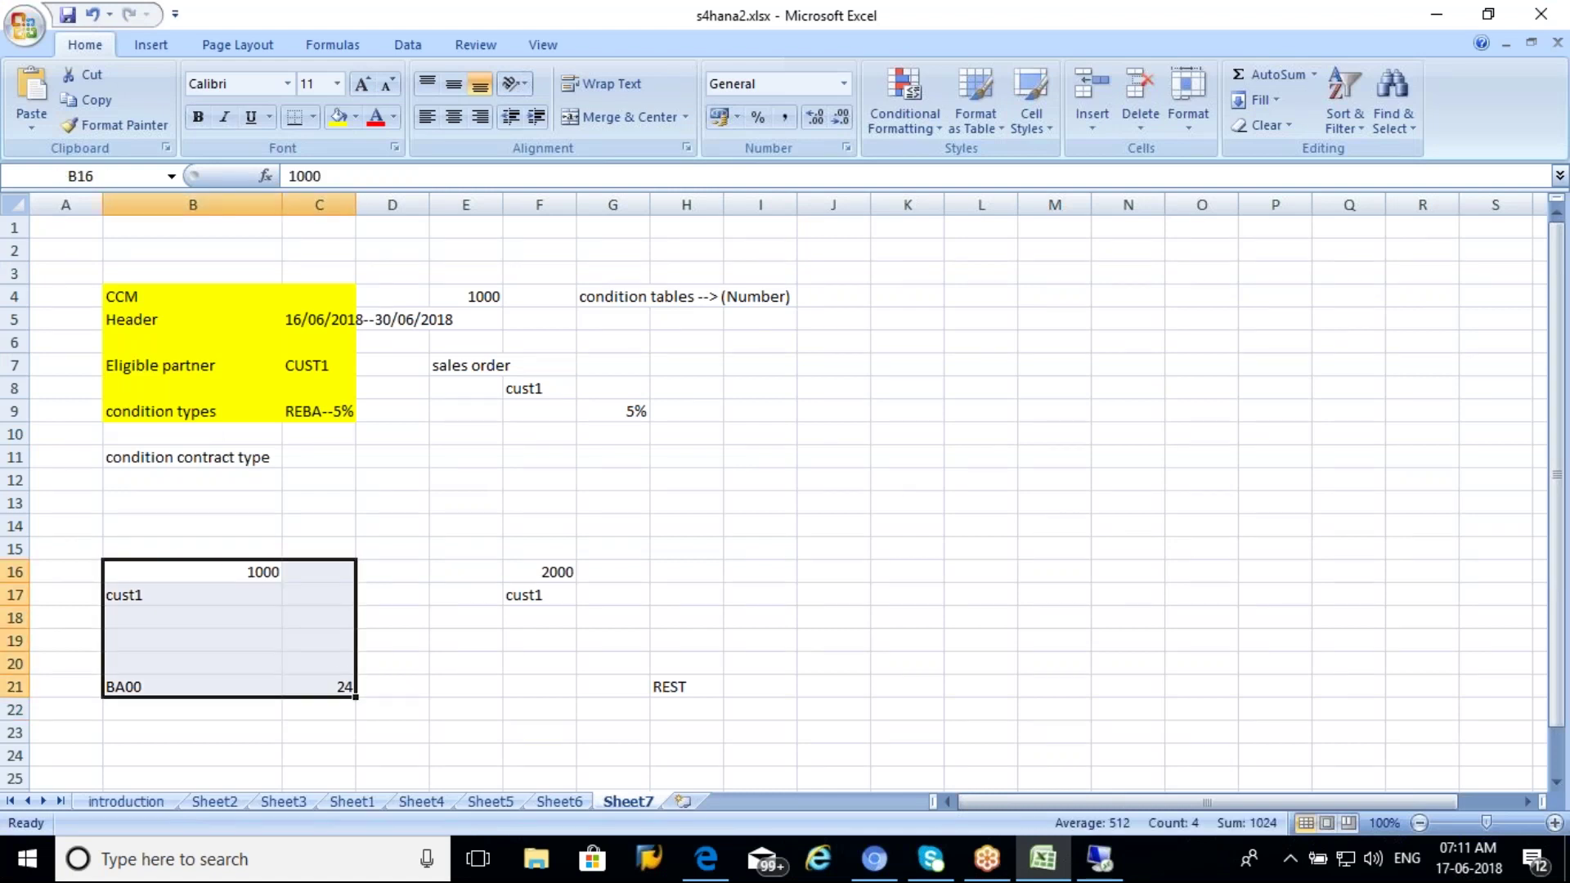
pyautogui.click(355, 119)
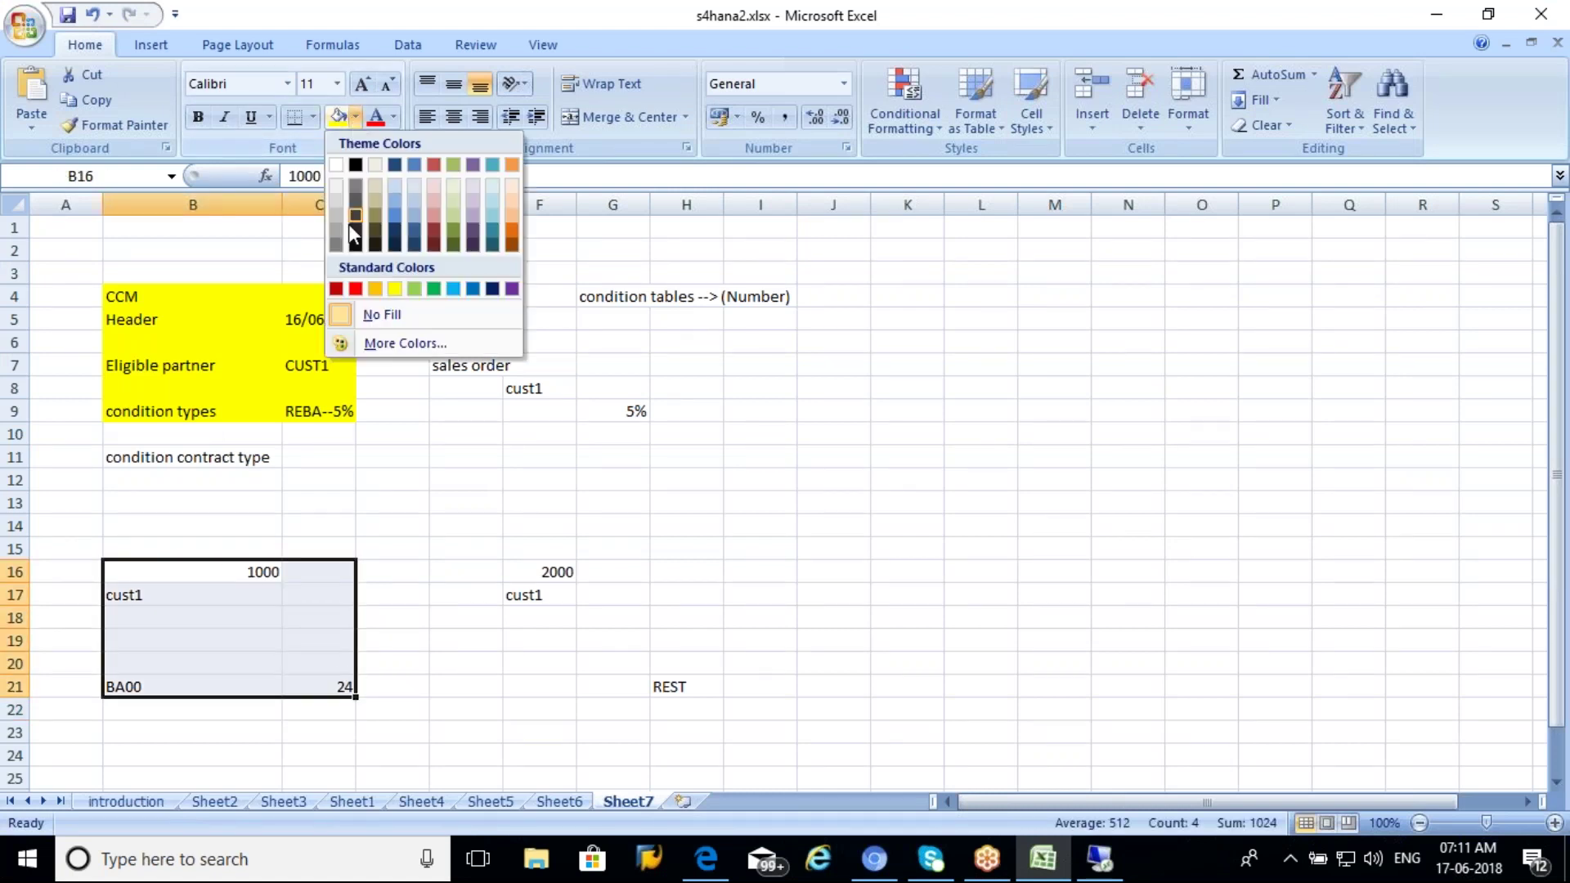
pyautogui.click(356, 288)
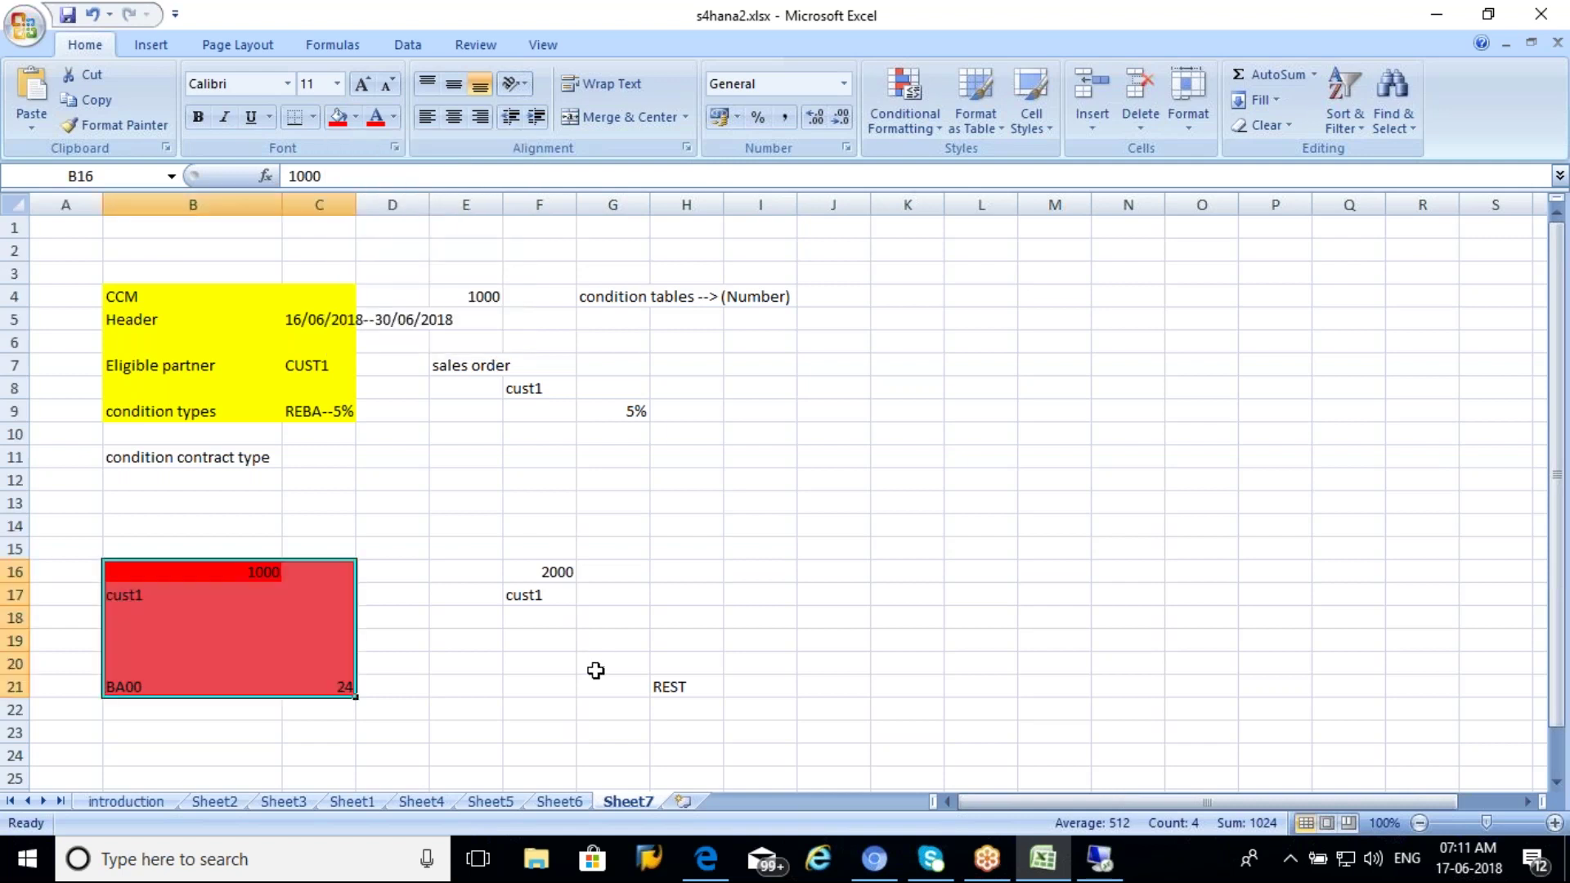
# Step: Add REBA in H23 and RB00 in H25 beneath REST in column H
pyautogui.click(676, 691)
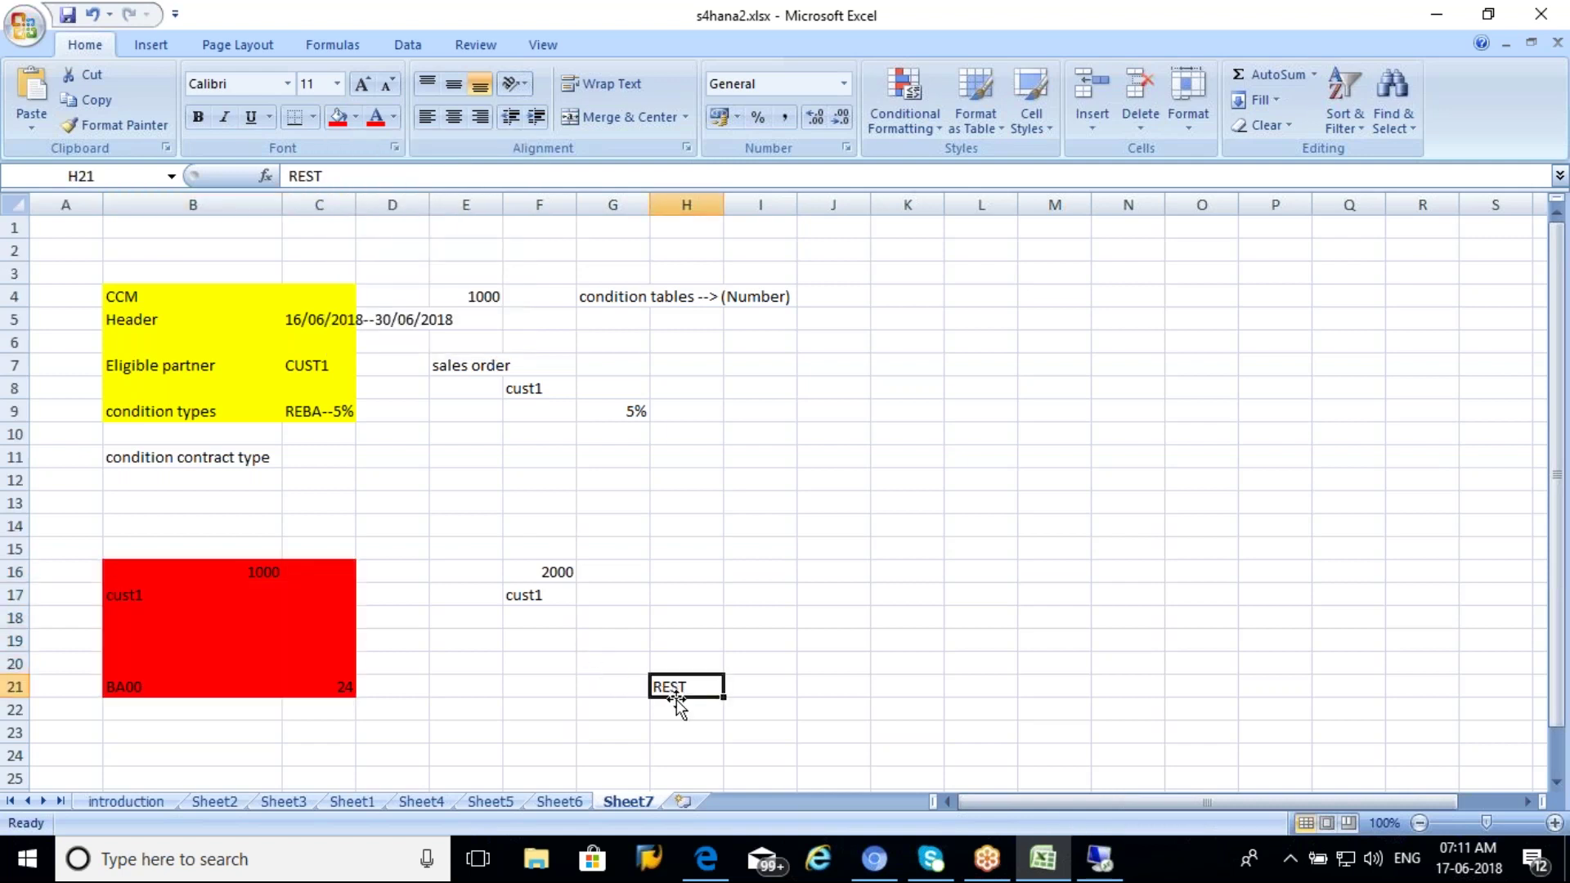
pyautogui.click(671, 729)
pyautogui.write('RE')
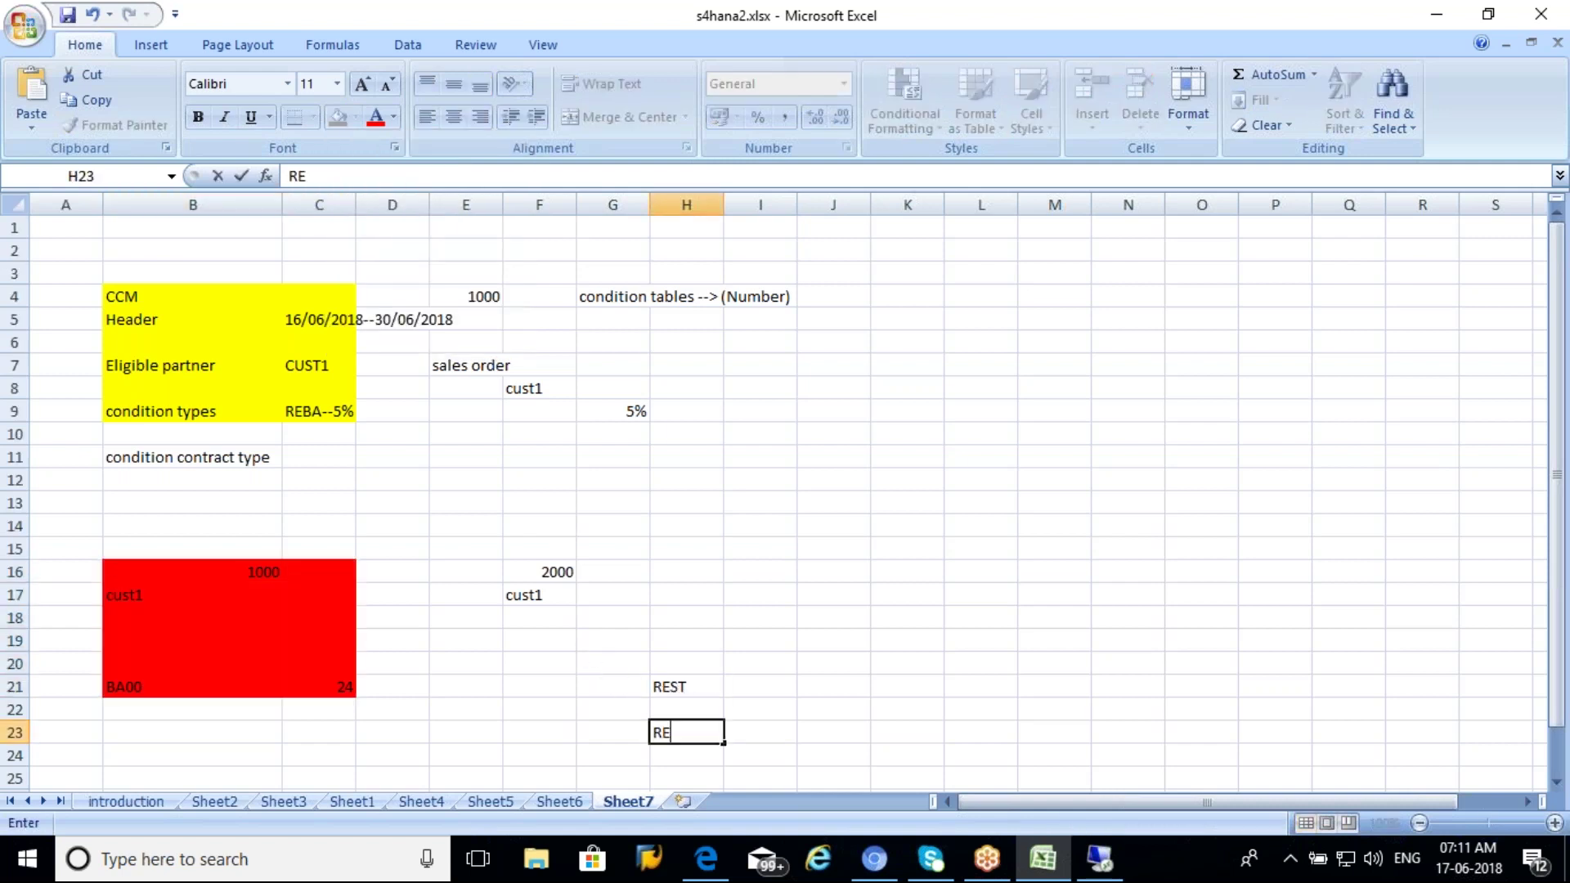
pyautogui.write('BA')
pyautogui.click(672, 776)
pyautogui.write('RB00')
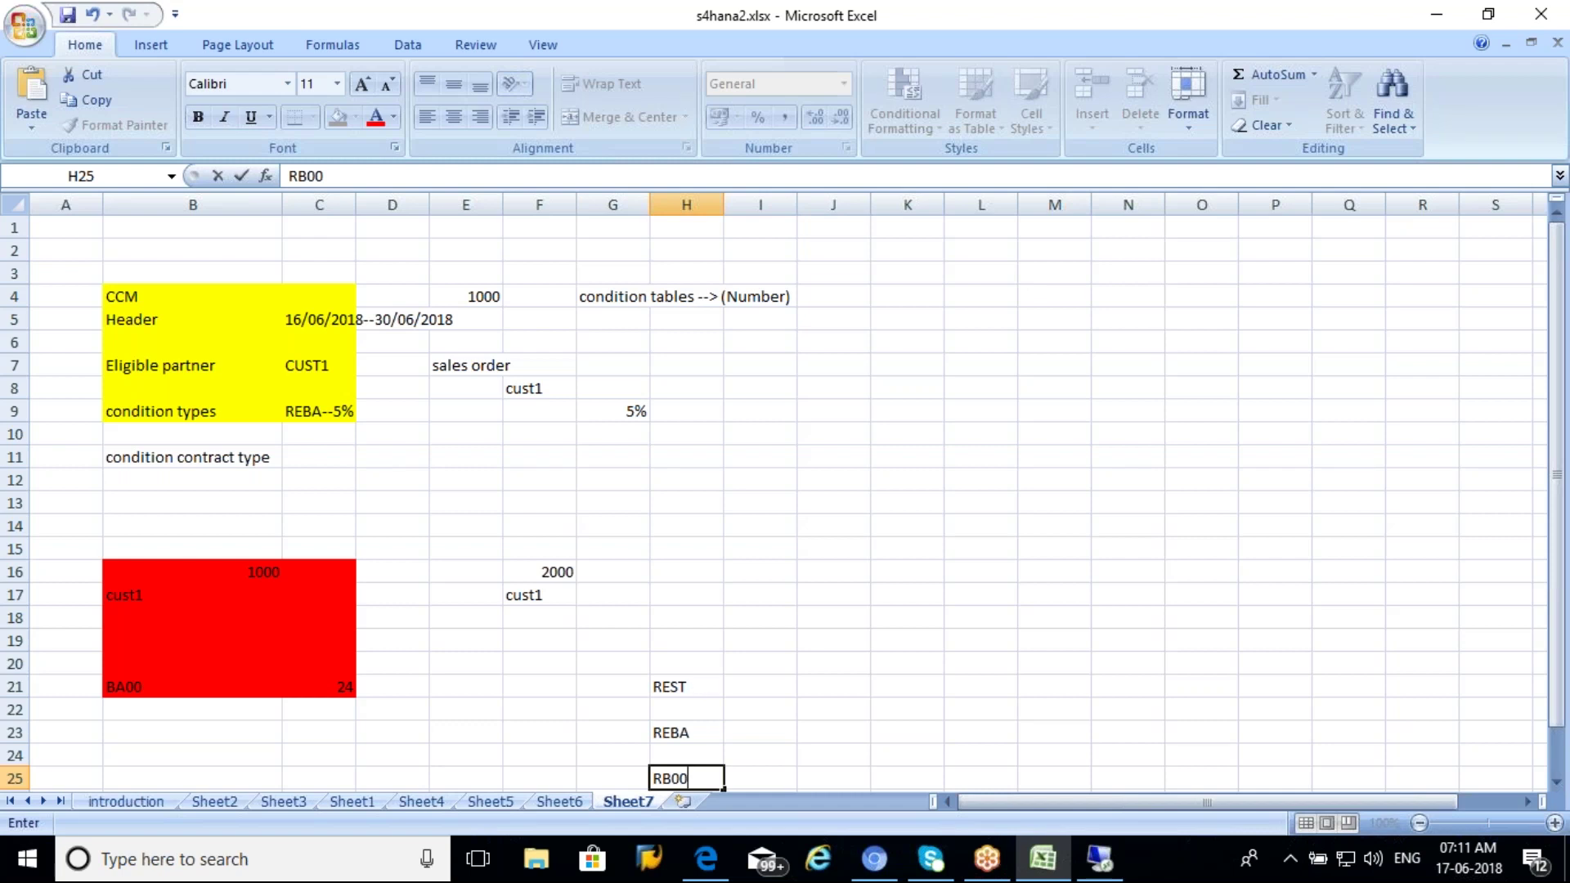
pyautogui.moveTo(699, 685); pyautogui.dragTo(711, 774)
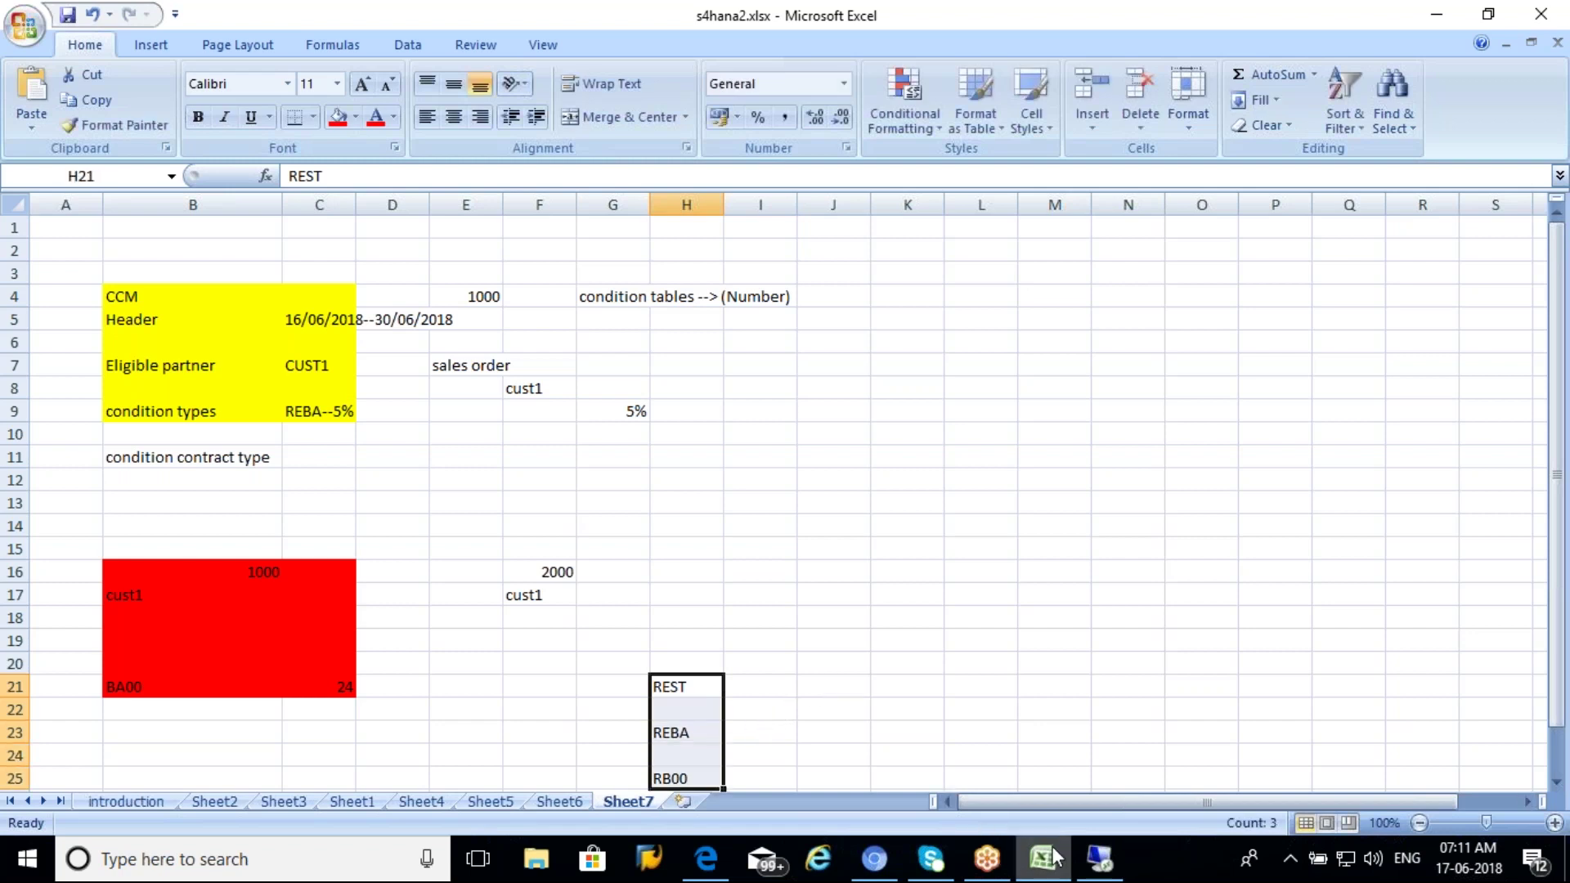
pyautogui.click(1100, 859)
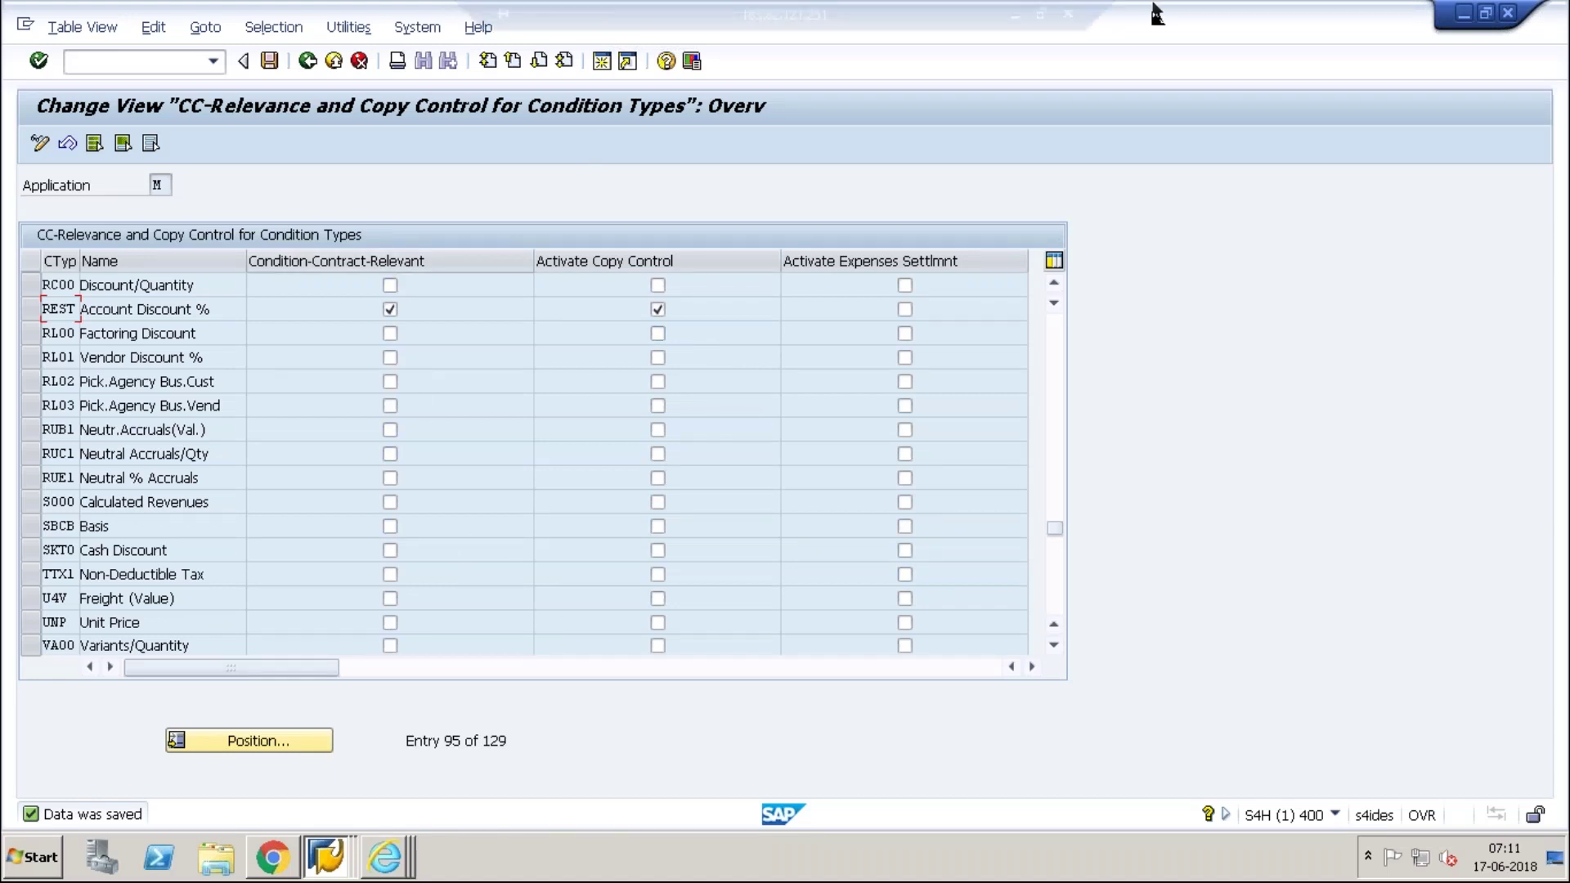
pyautogui.click(1022, 14)
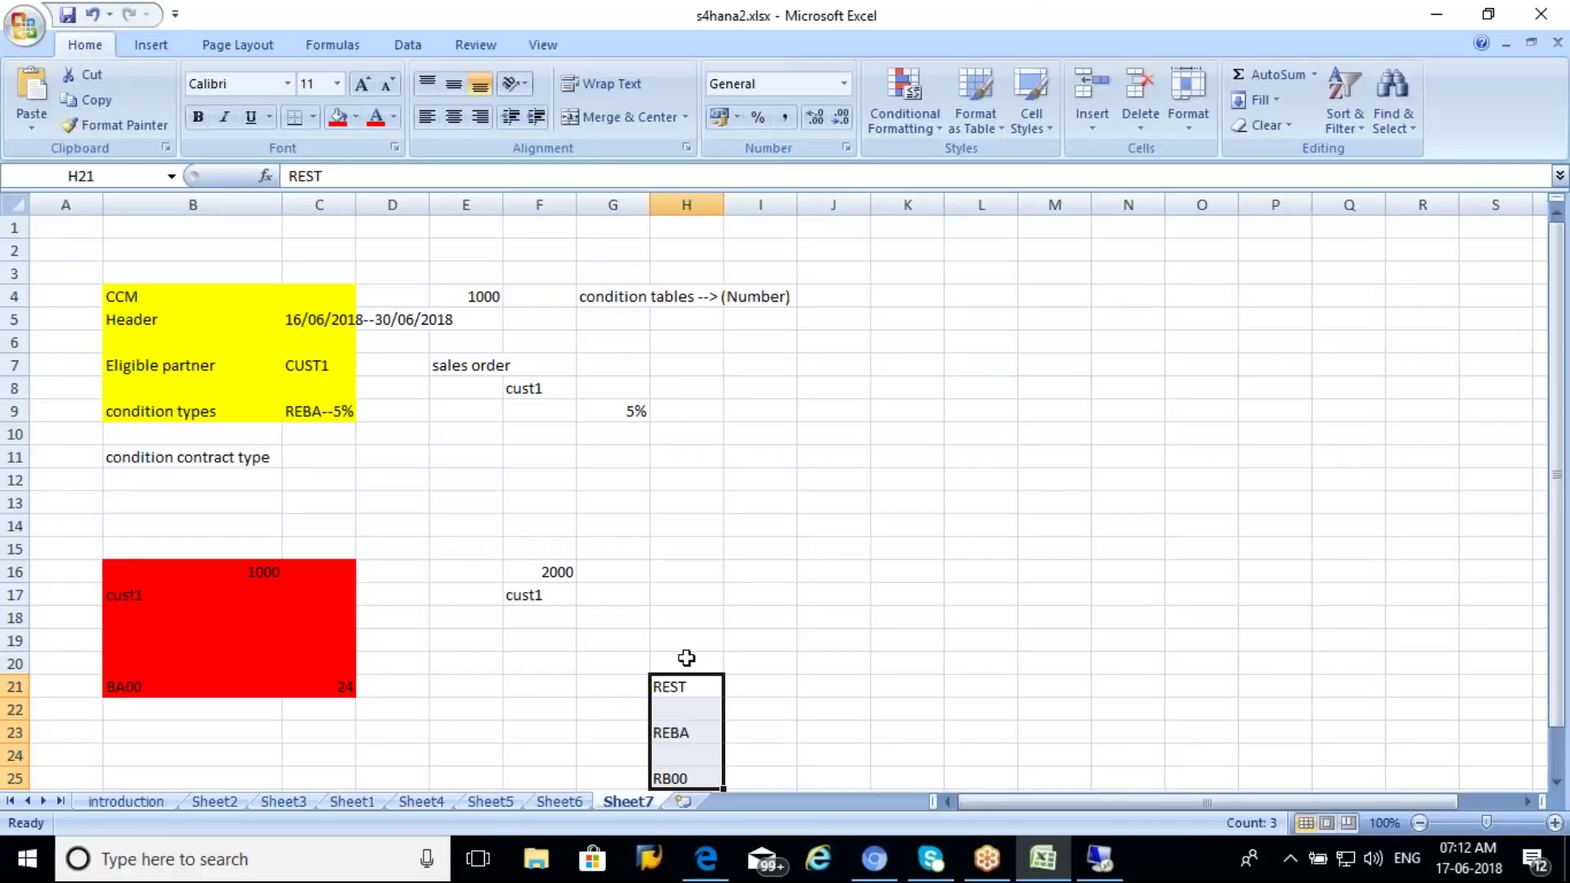
pyautogui.click(682, 683)
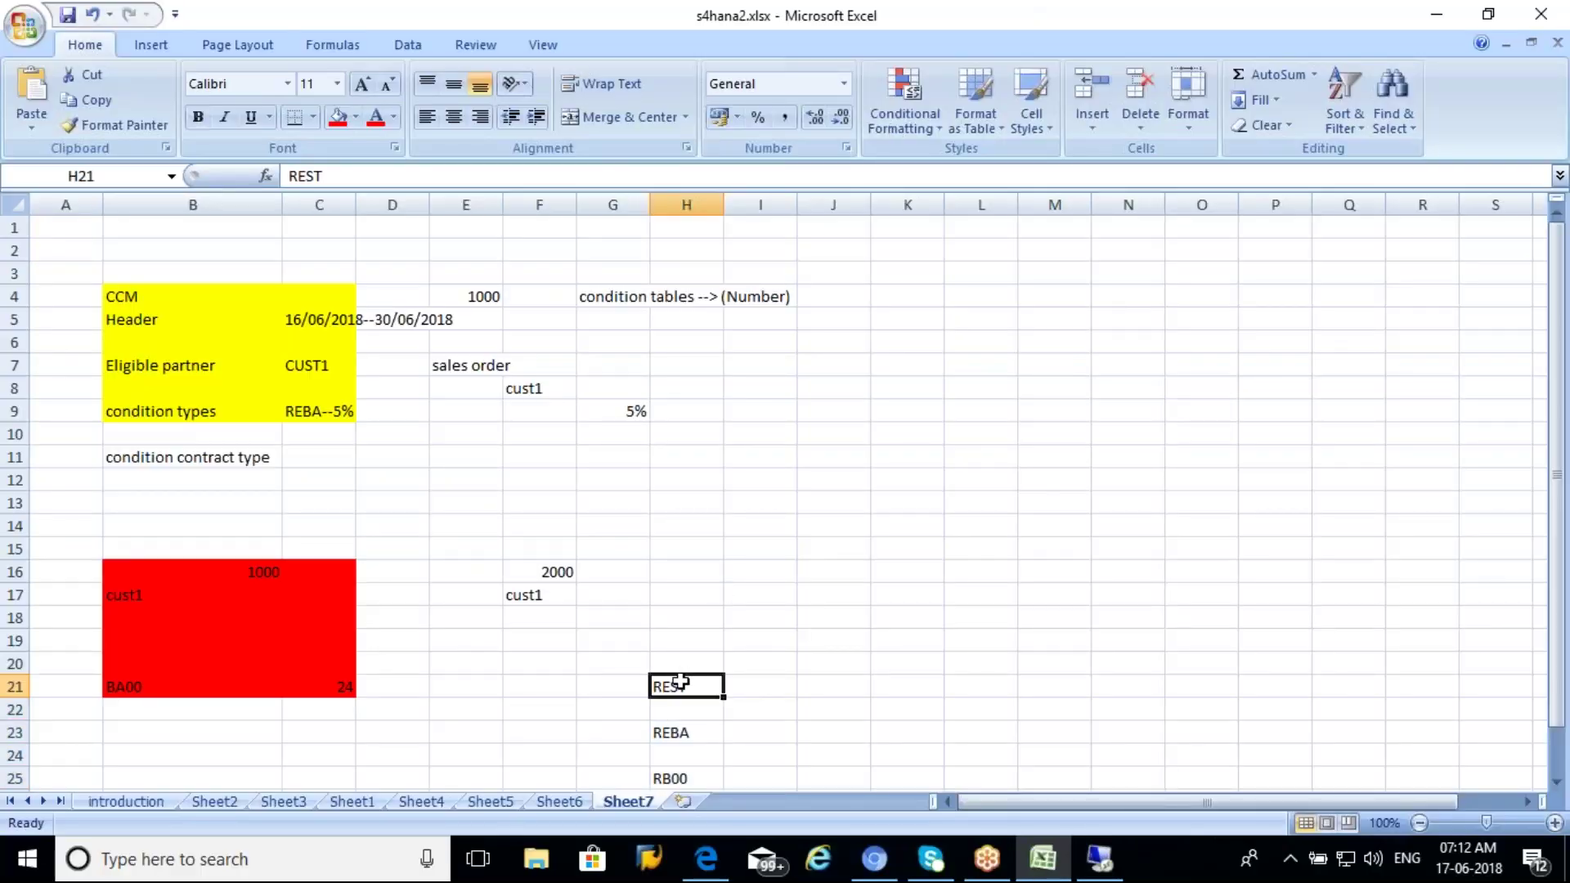
# Step: Enter CC in J21 and J23 beside REST and REBA, and X in J25 beside RB00
pyautogui.click(822, 687)
pyautogui.write('CC')
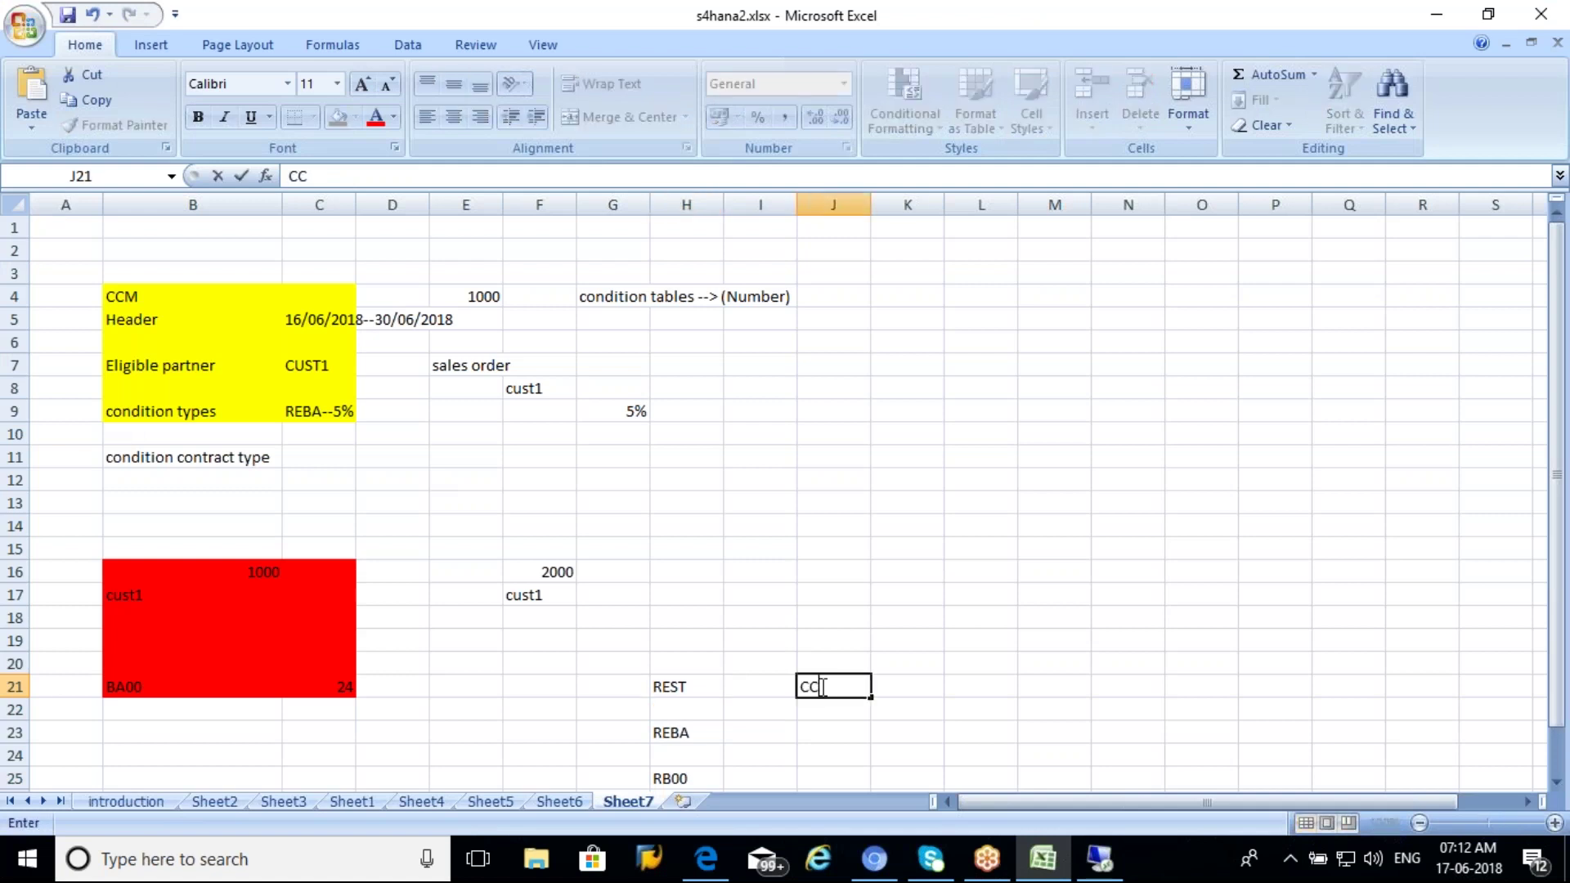
pyautogui.click(824, 734)
pyautogui.write('CC')
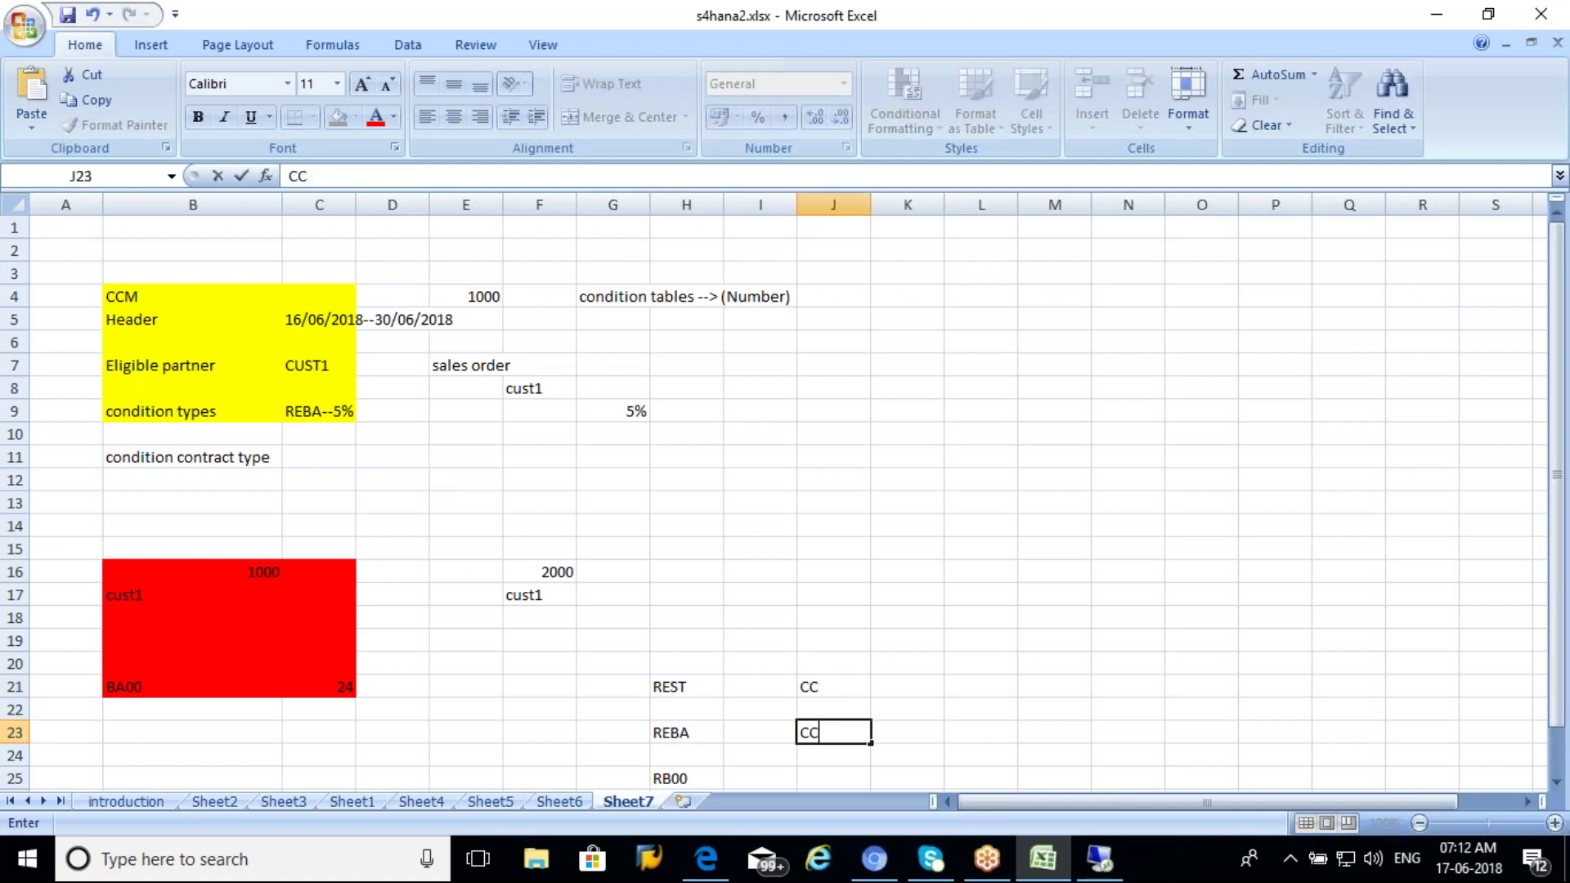
pyautogui.click(816, 782)
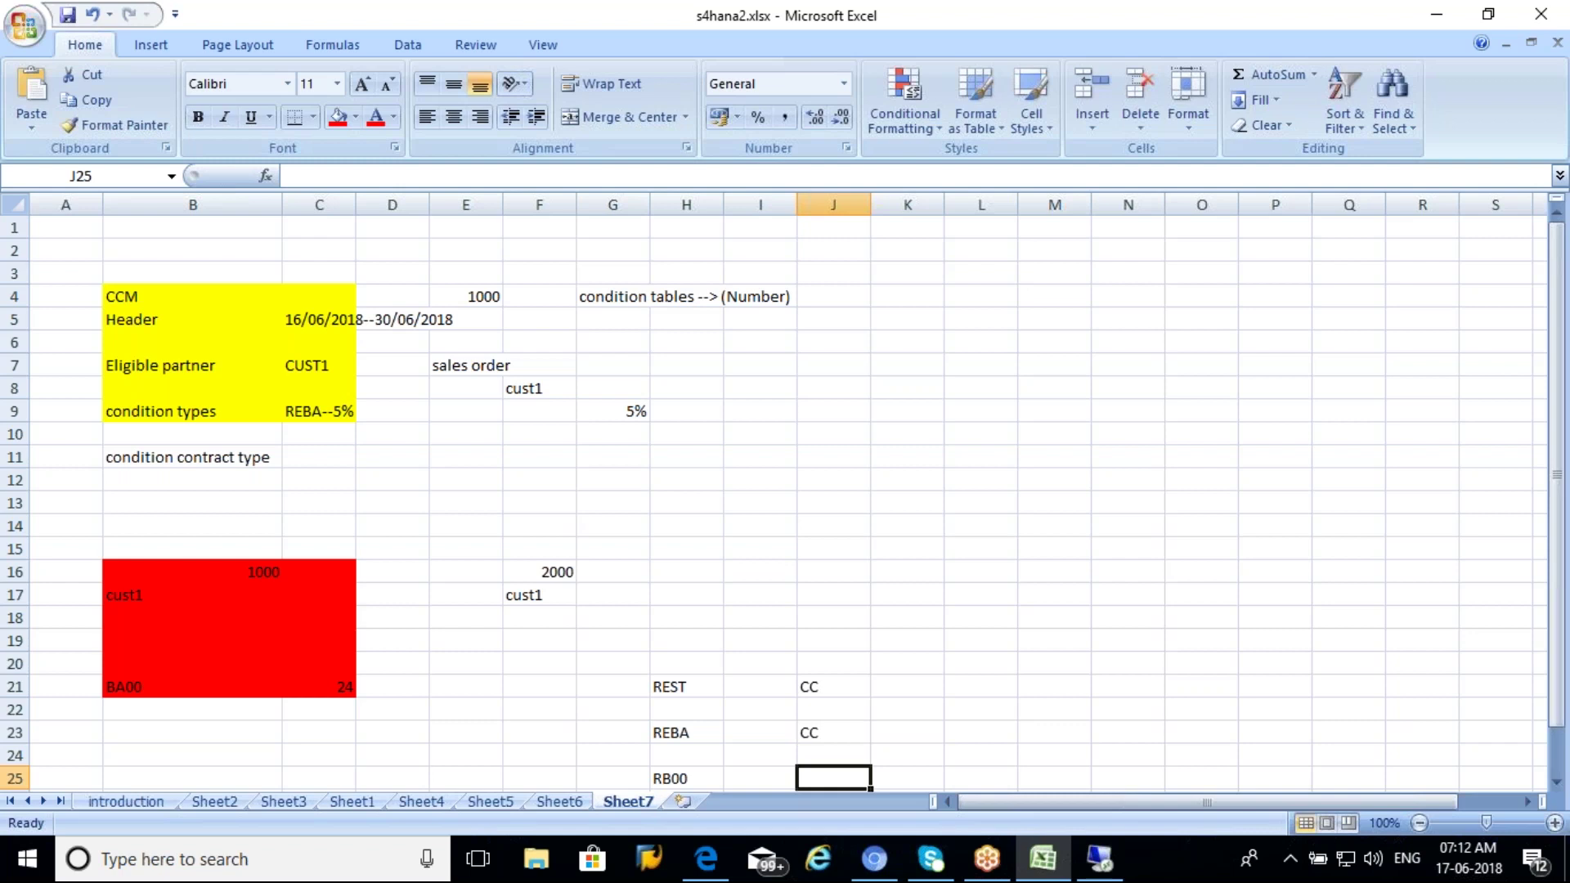
pyautogui.write('X')
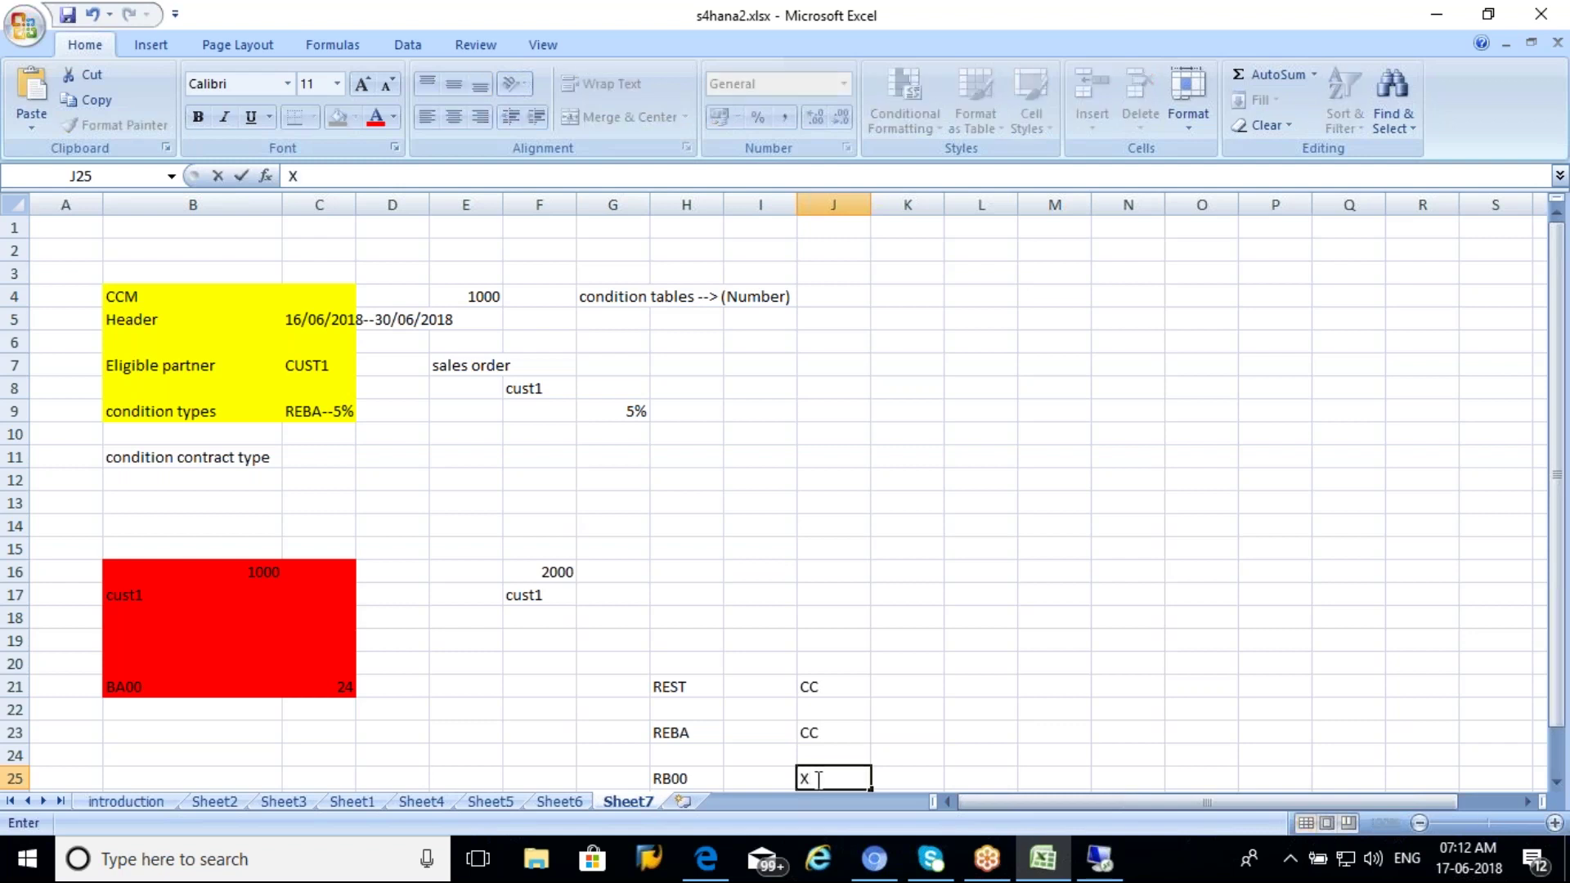
pyautogui.moveTo(807, 683); pyautogui.dragTo(813, 732)
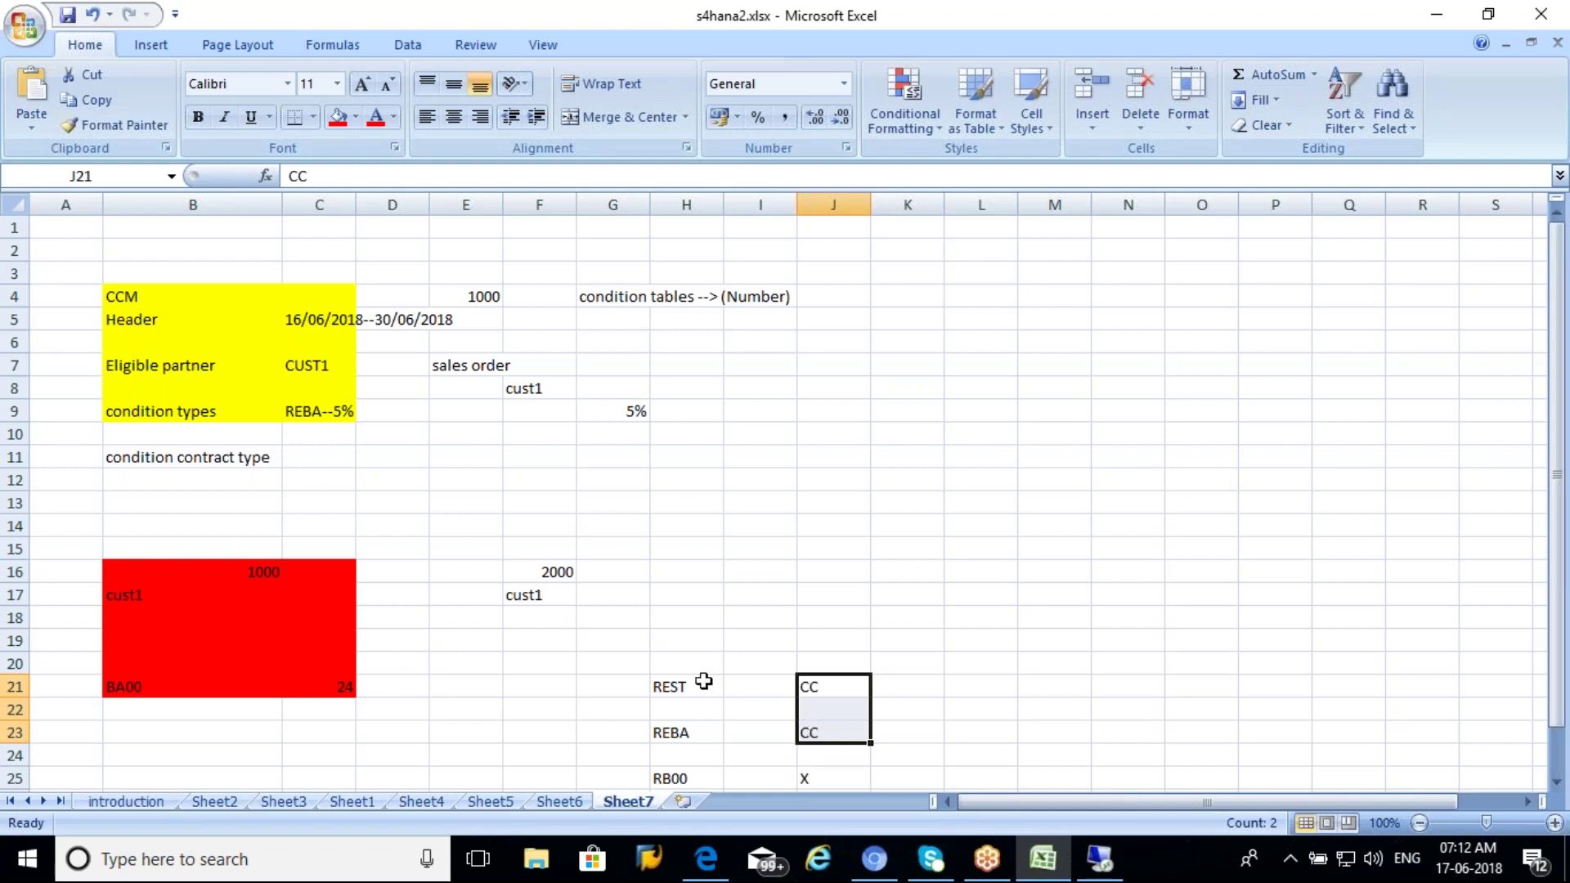
pyautogui.press('Down')
pyautogui.press('Down')
pyautogui.press('Down')
pyautogui.press('Down')
pyautogui.press('Down')
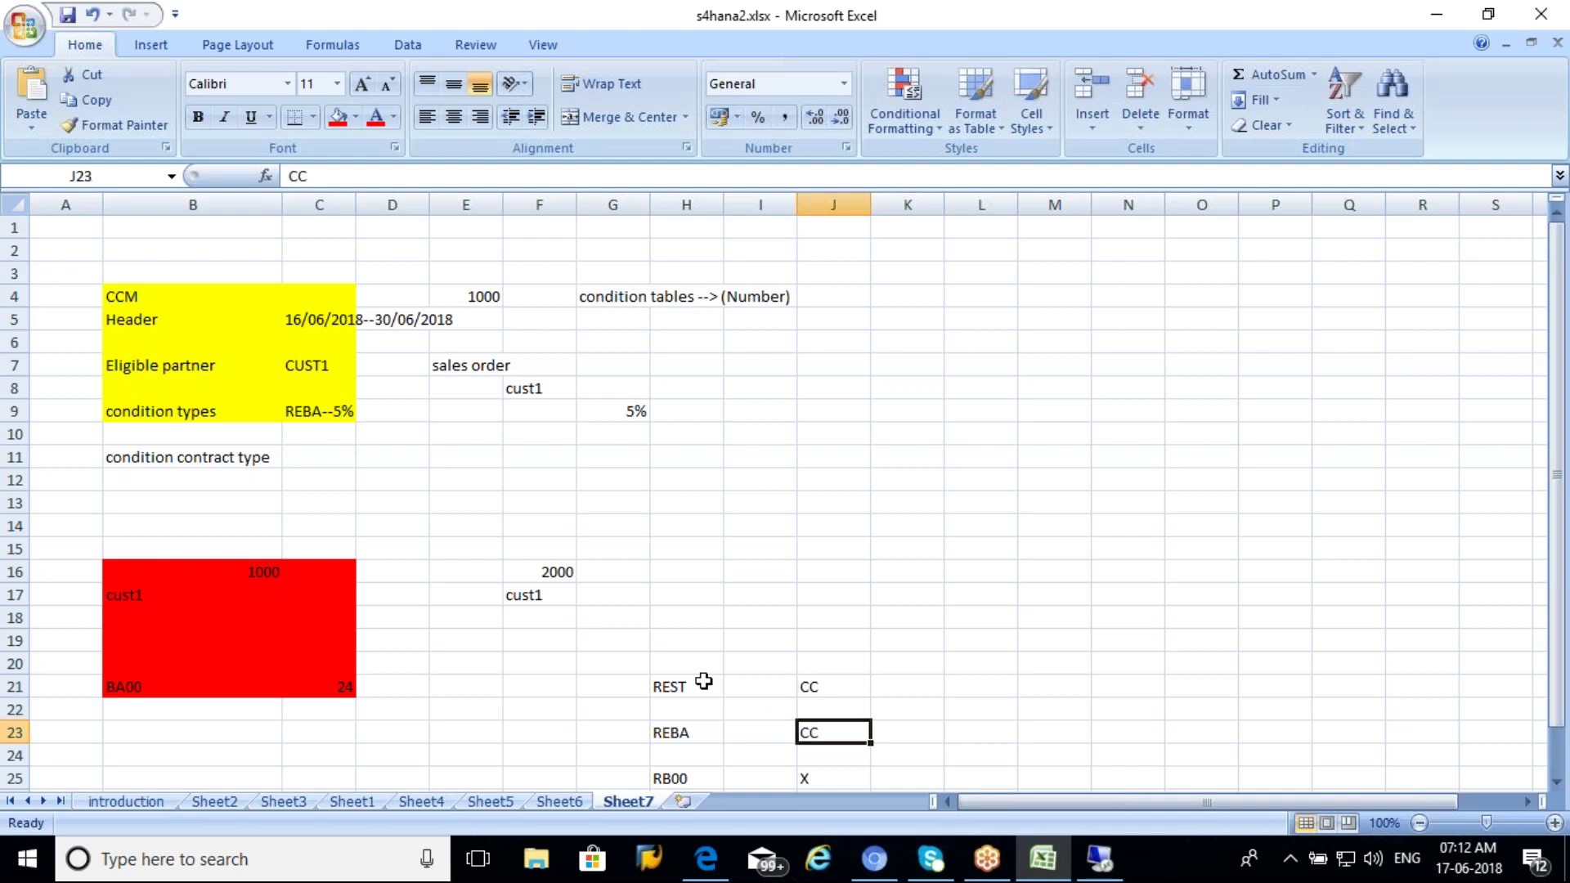
pyautogui.press('Down')
pyautogui.press('Down')
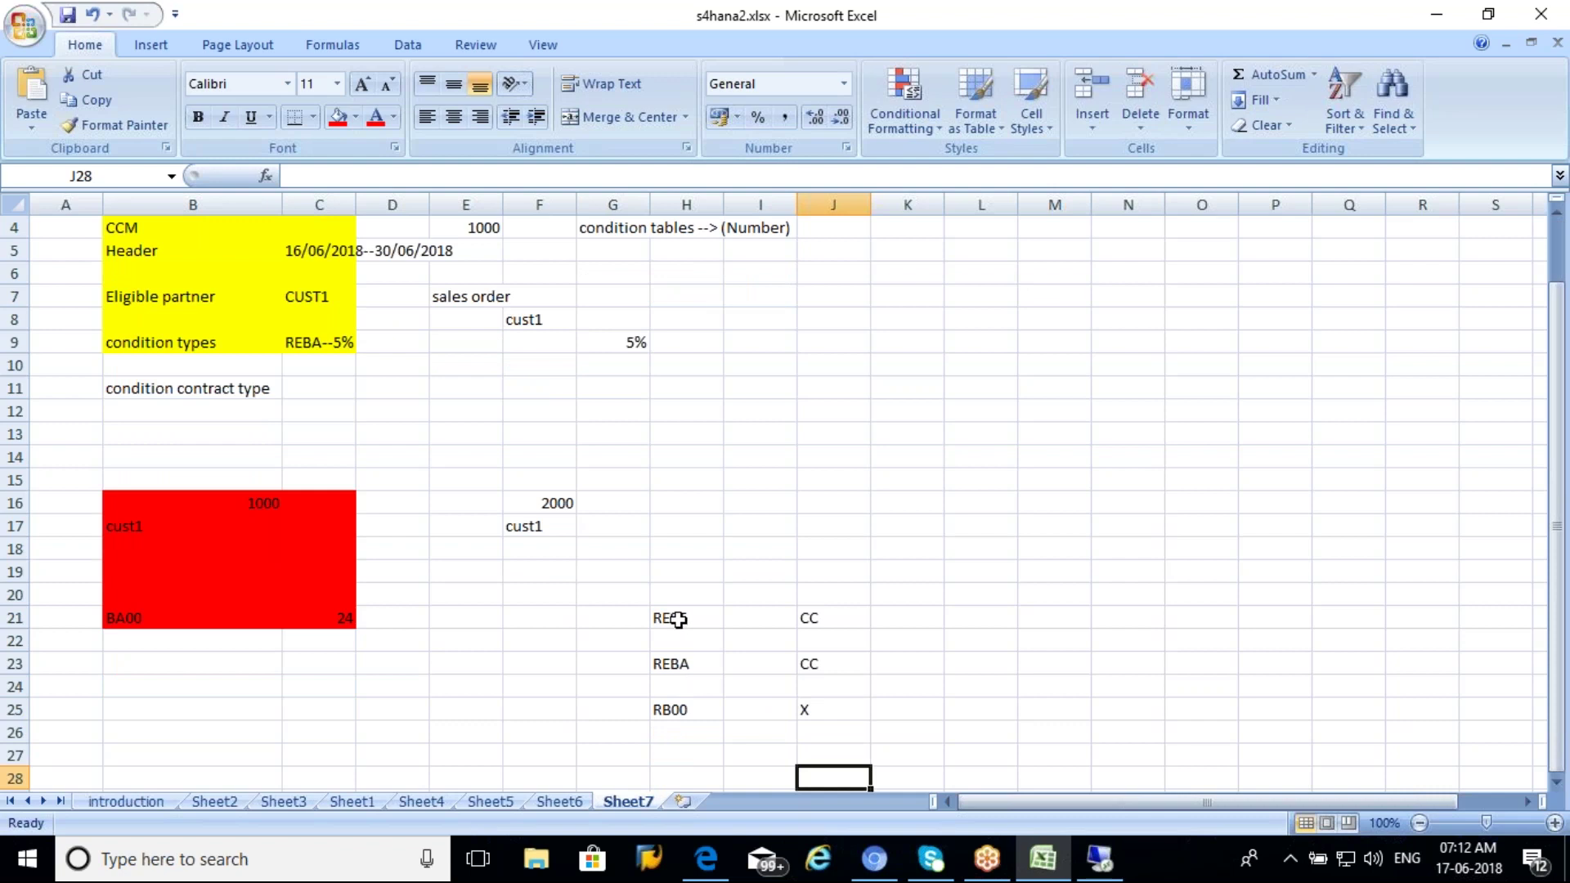
pyautogui.moveTo(678, 620); pyautogui.dragTo(682, 637)
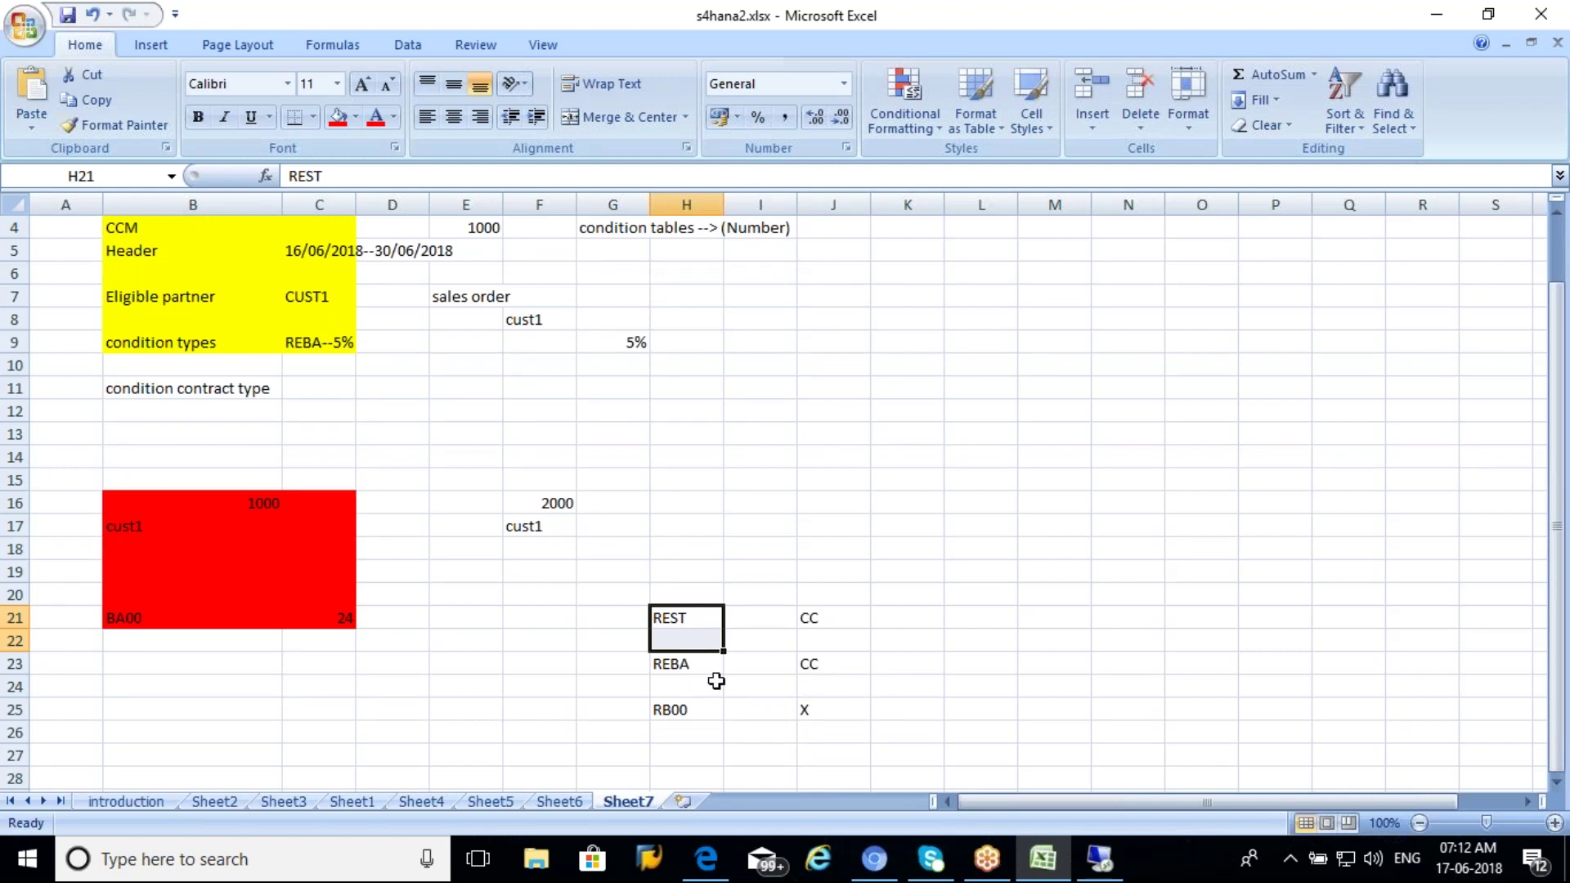
pyautogui.click(673, 559)
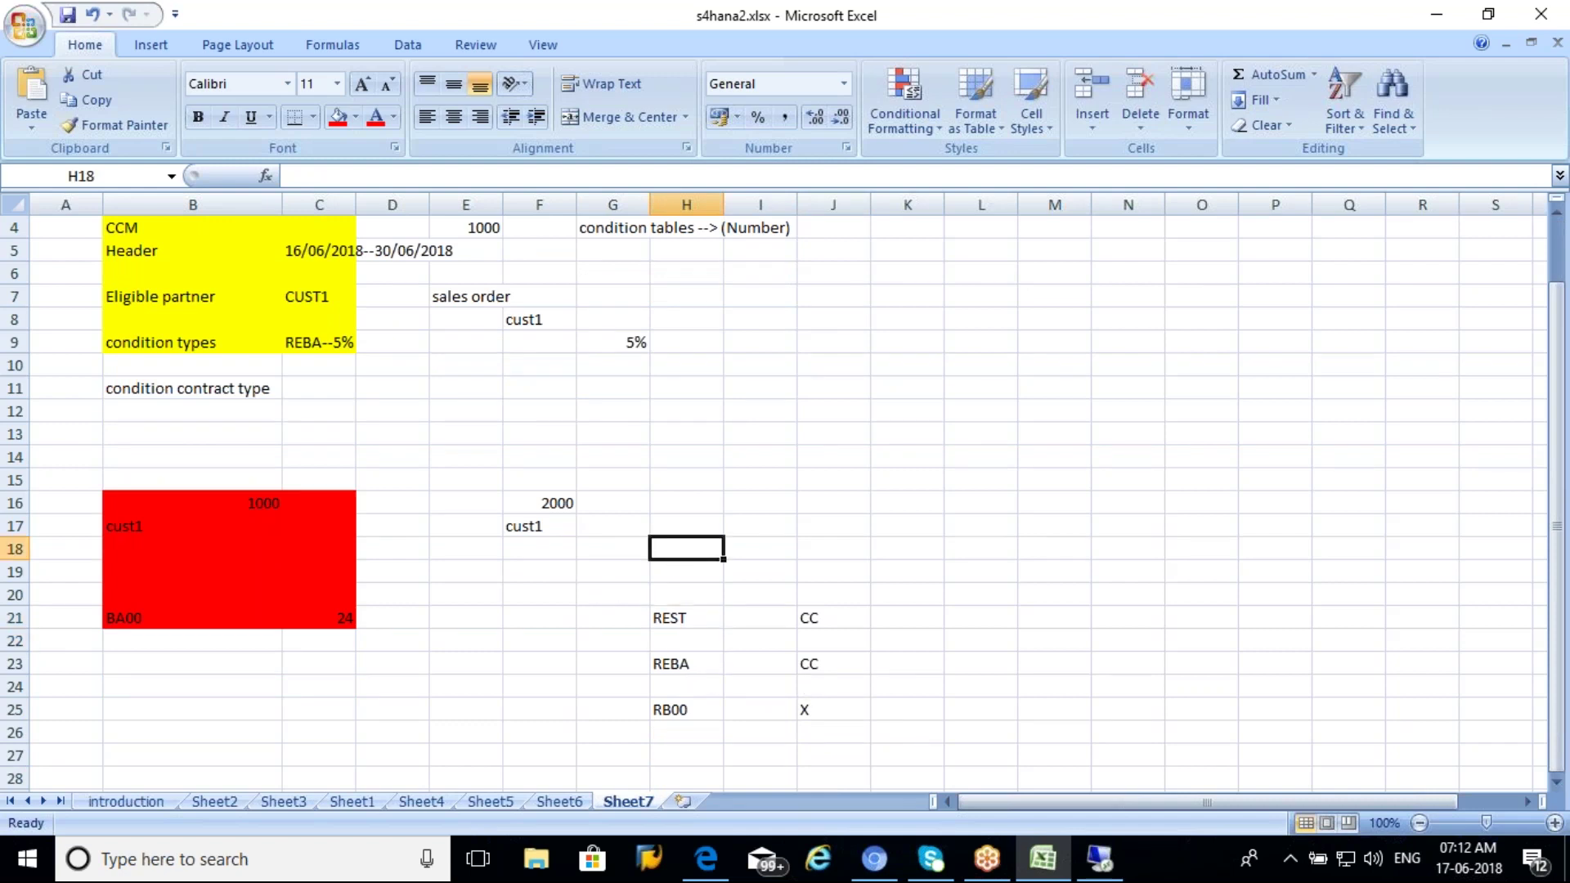
# Step: Add PR00 in H18 and PB00 in H19 above REST, then return to SAP
pyautogui.write('PR00')
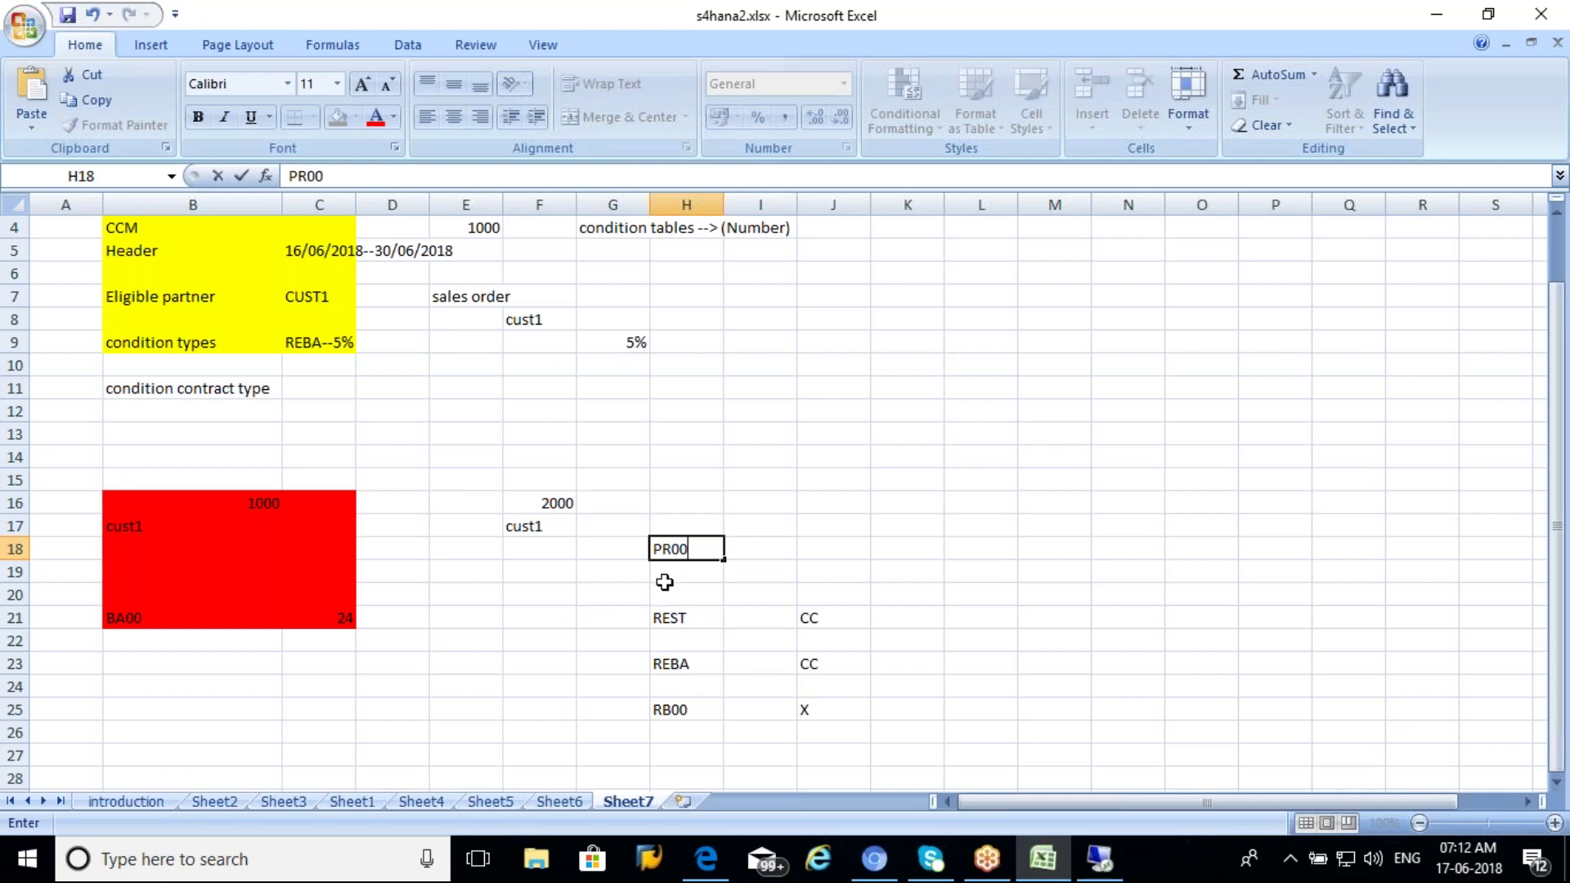
pyautogui.press('Return')
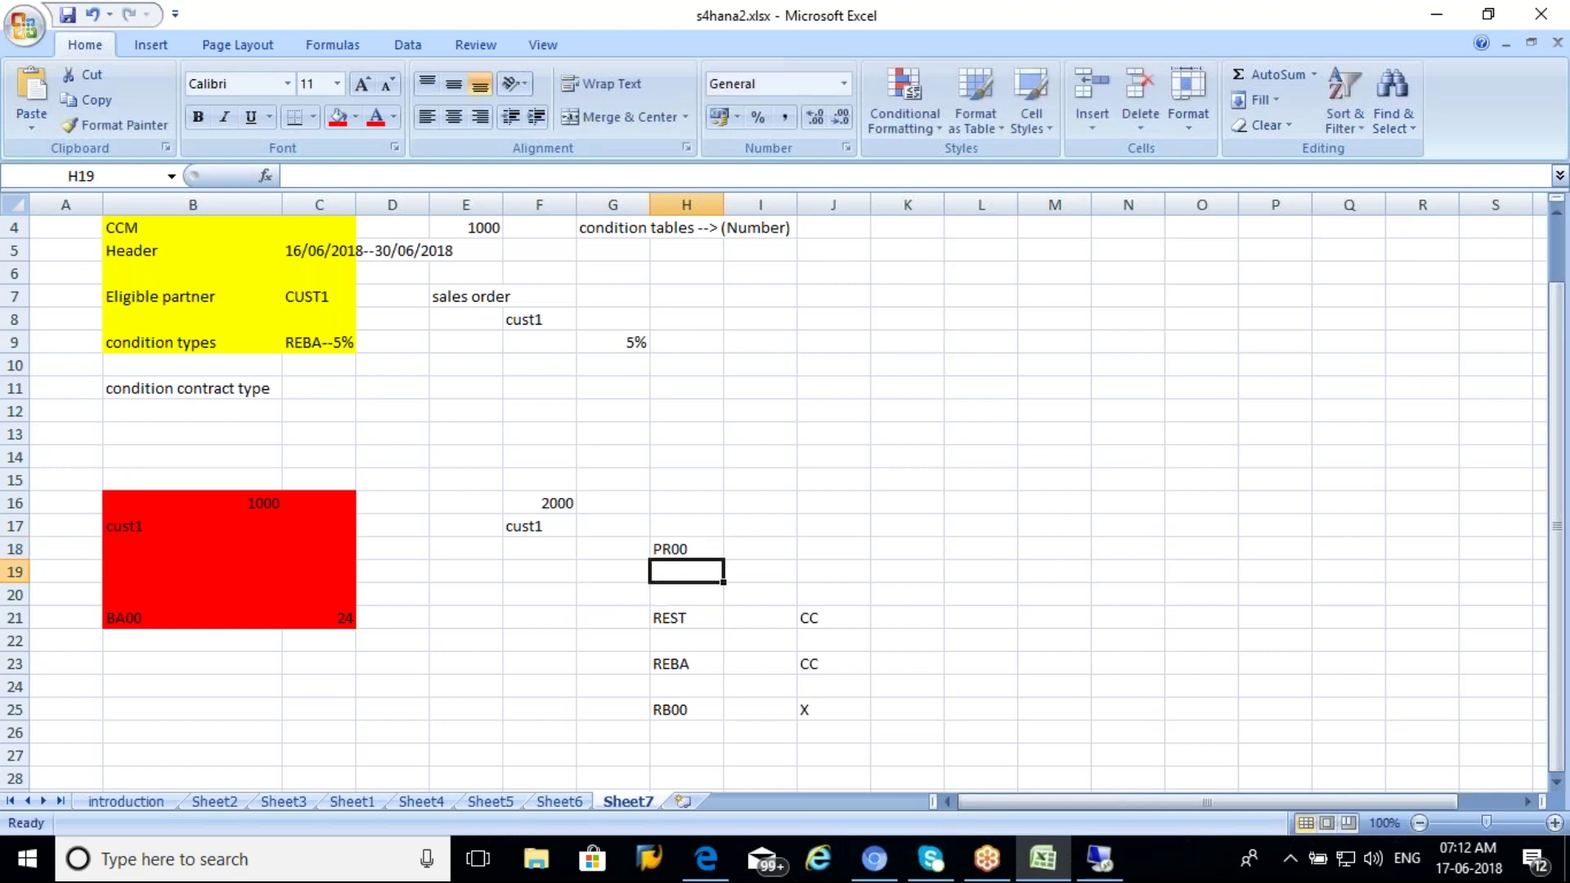
pyautogui.write('PB00')
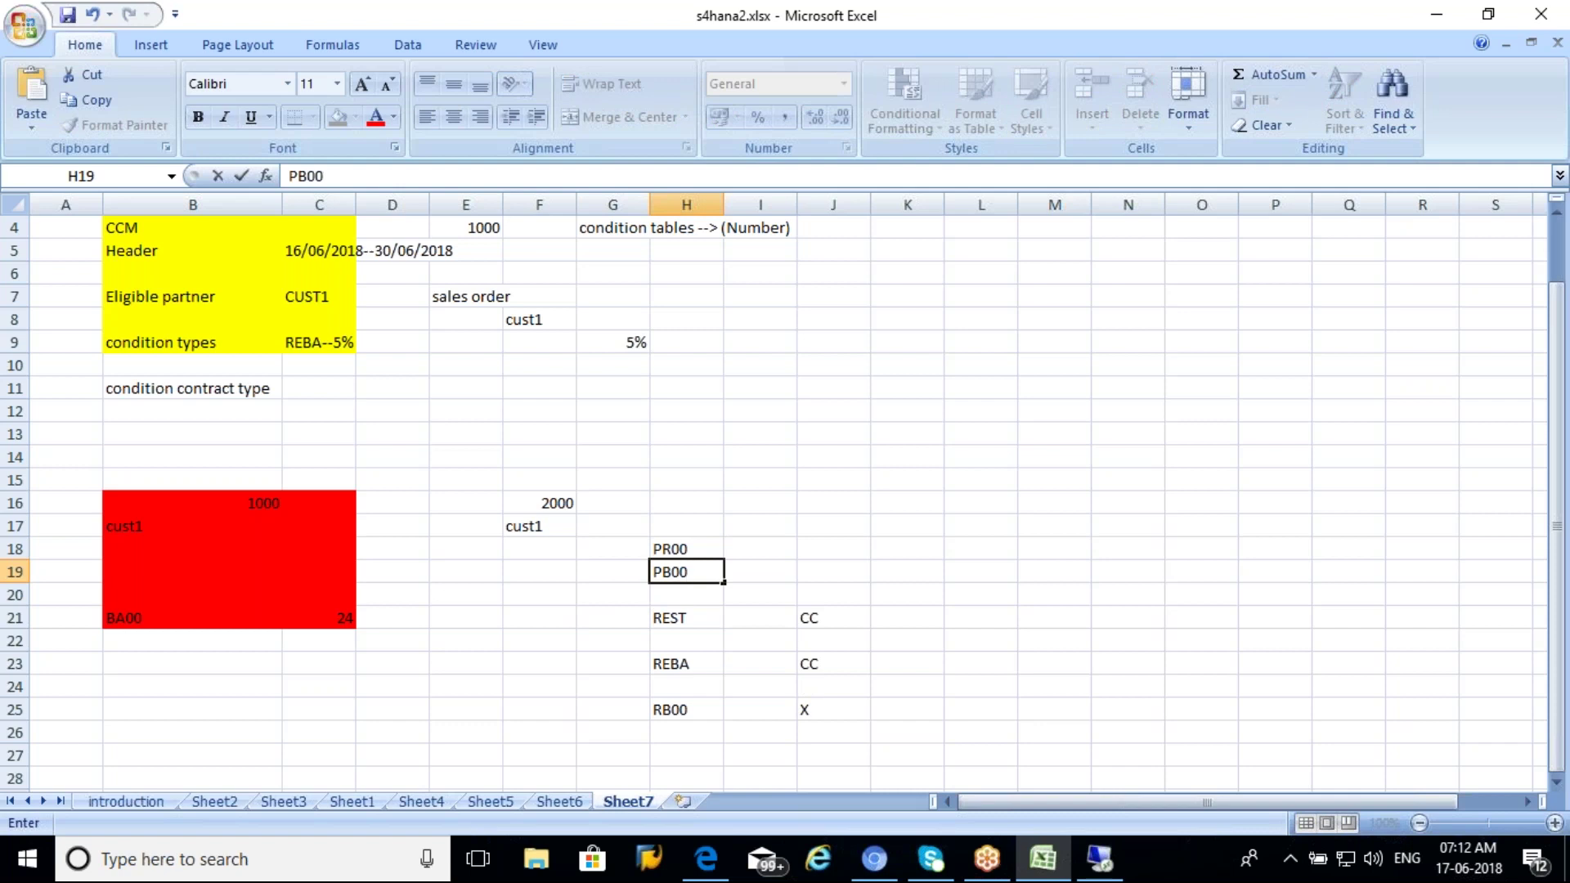
pyautogui.hotkey('ctrl', 'Return')
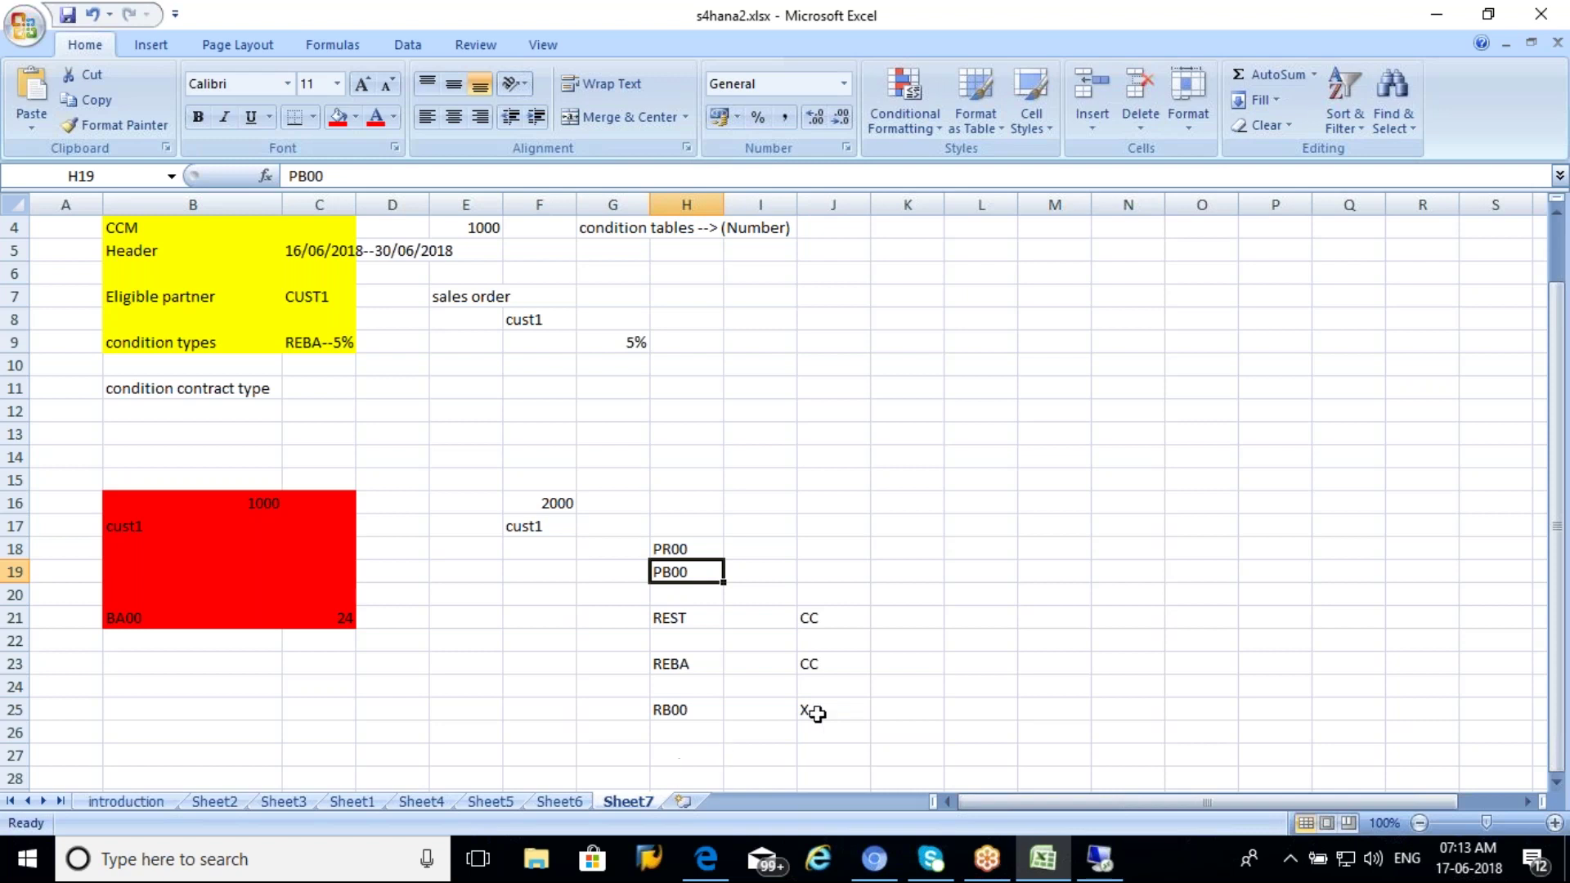
pyautogui.click(828, 620)
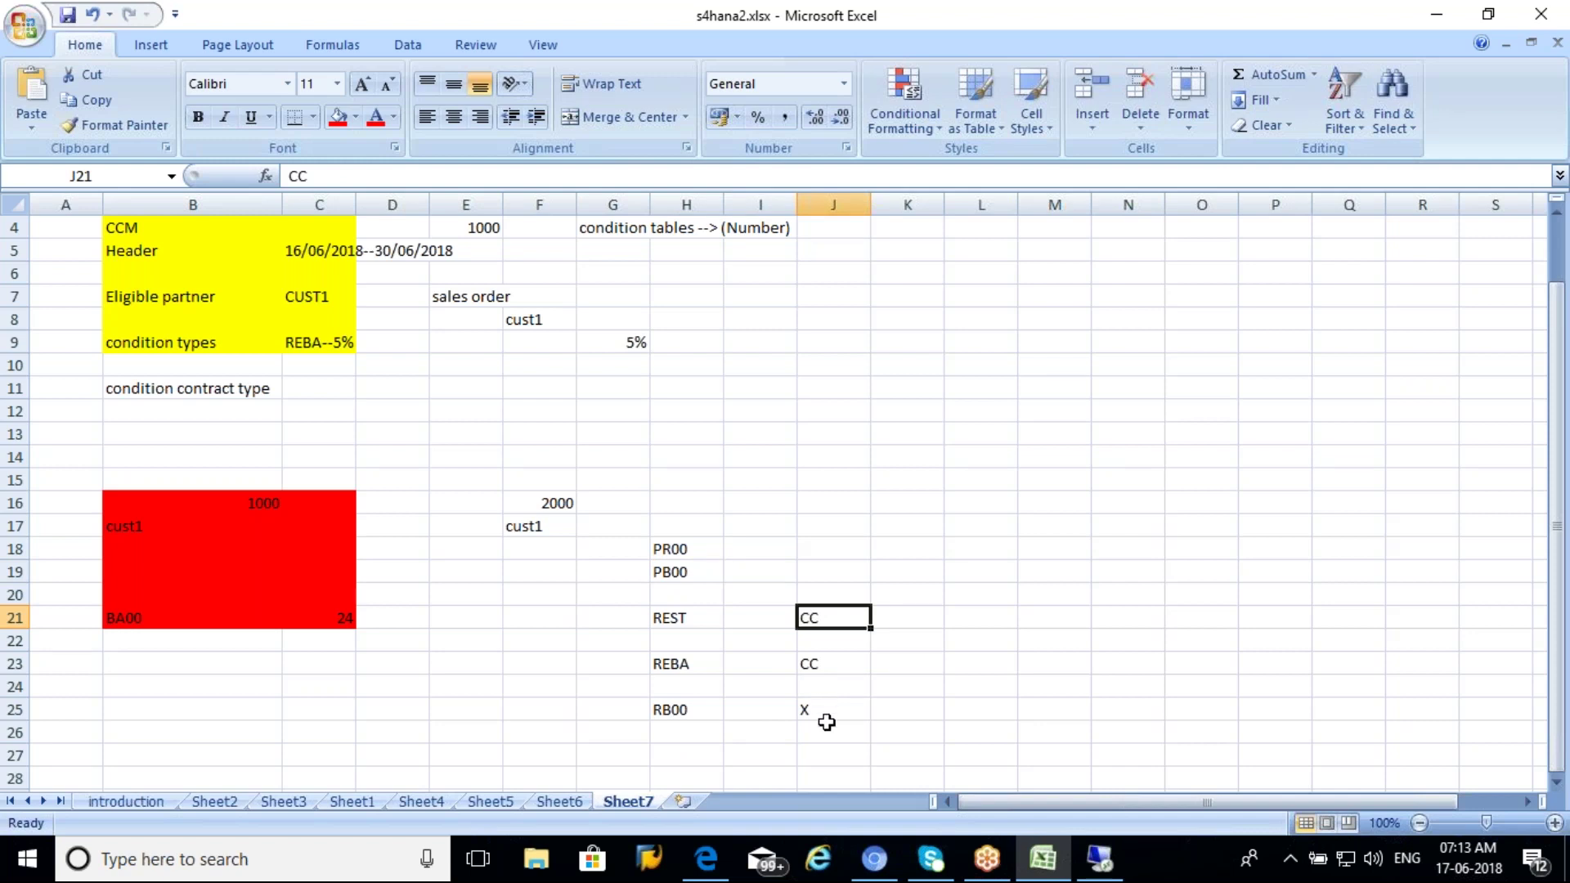
pyautogui.click(686, 613)
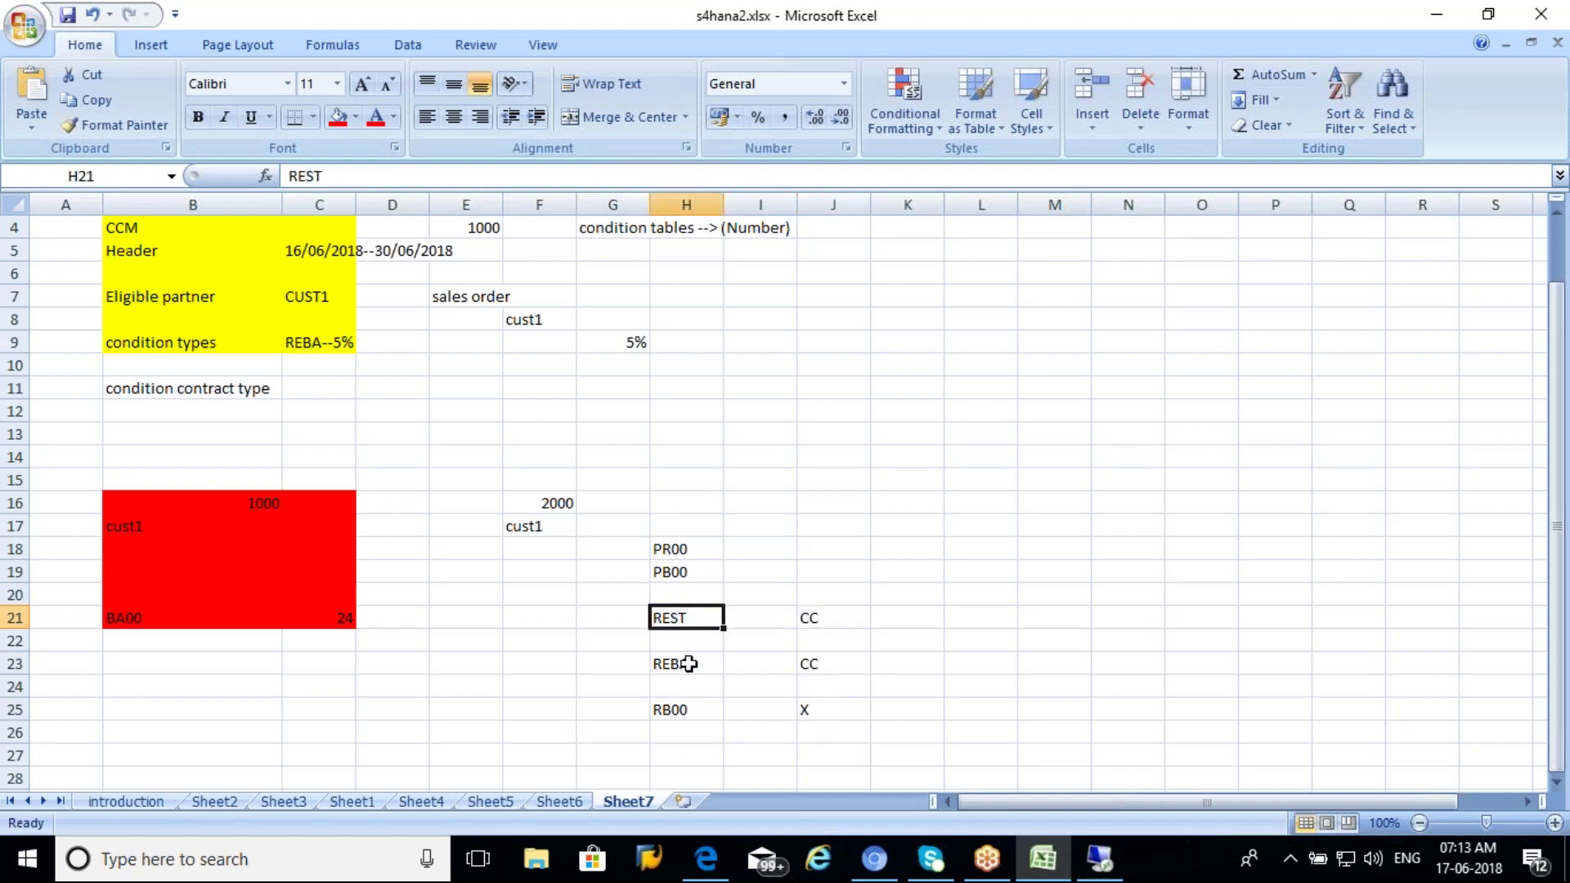
pyautogui.click(684, 665)
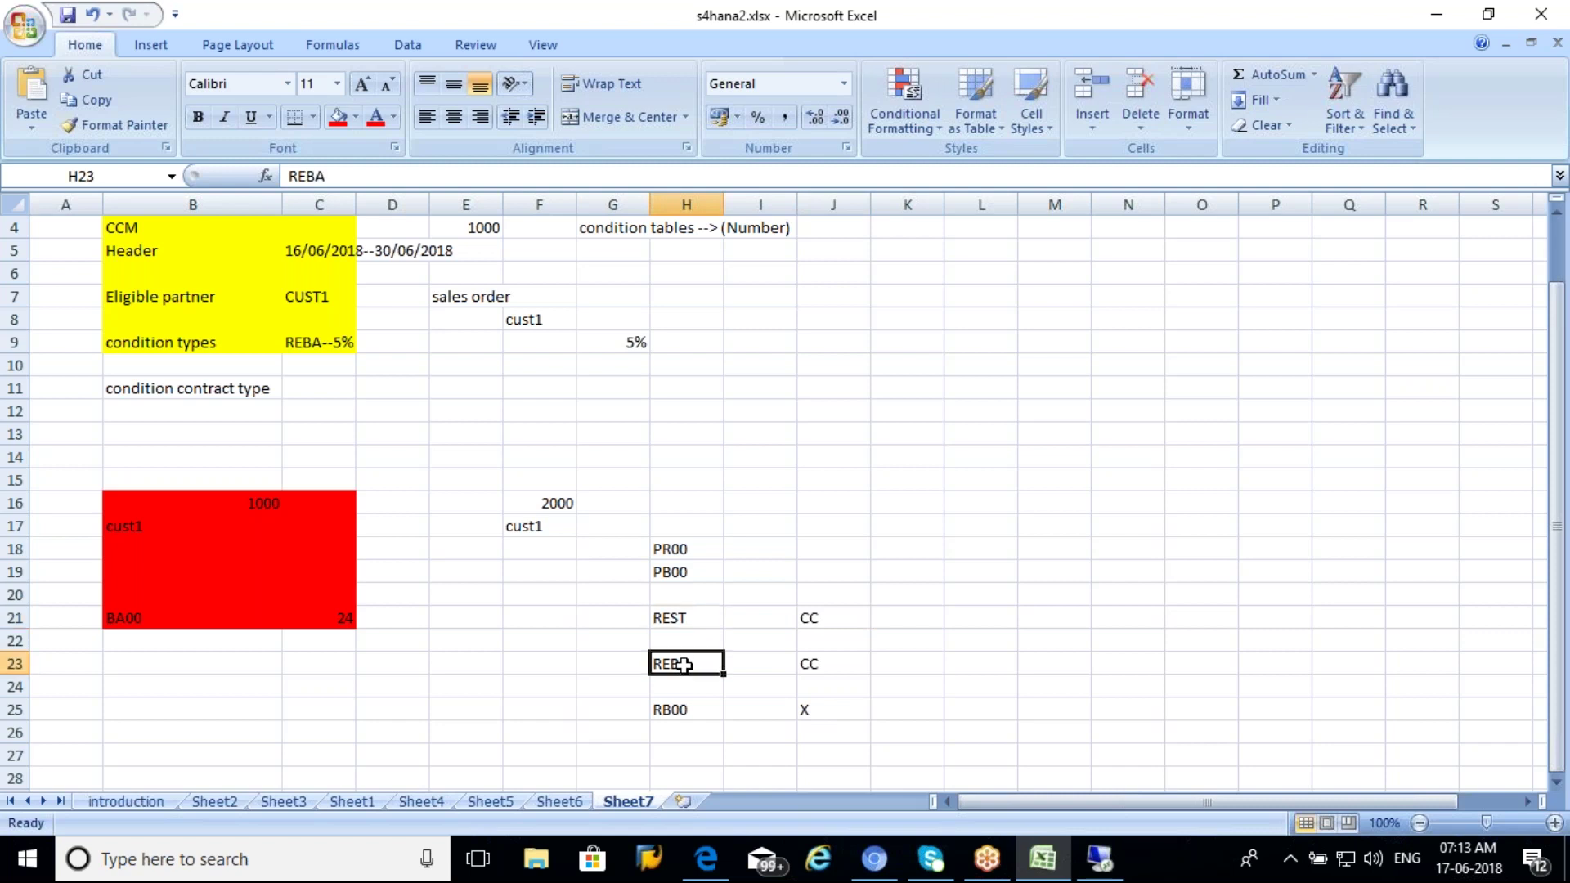
pyautogui.click(1100, 859)
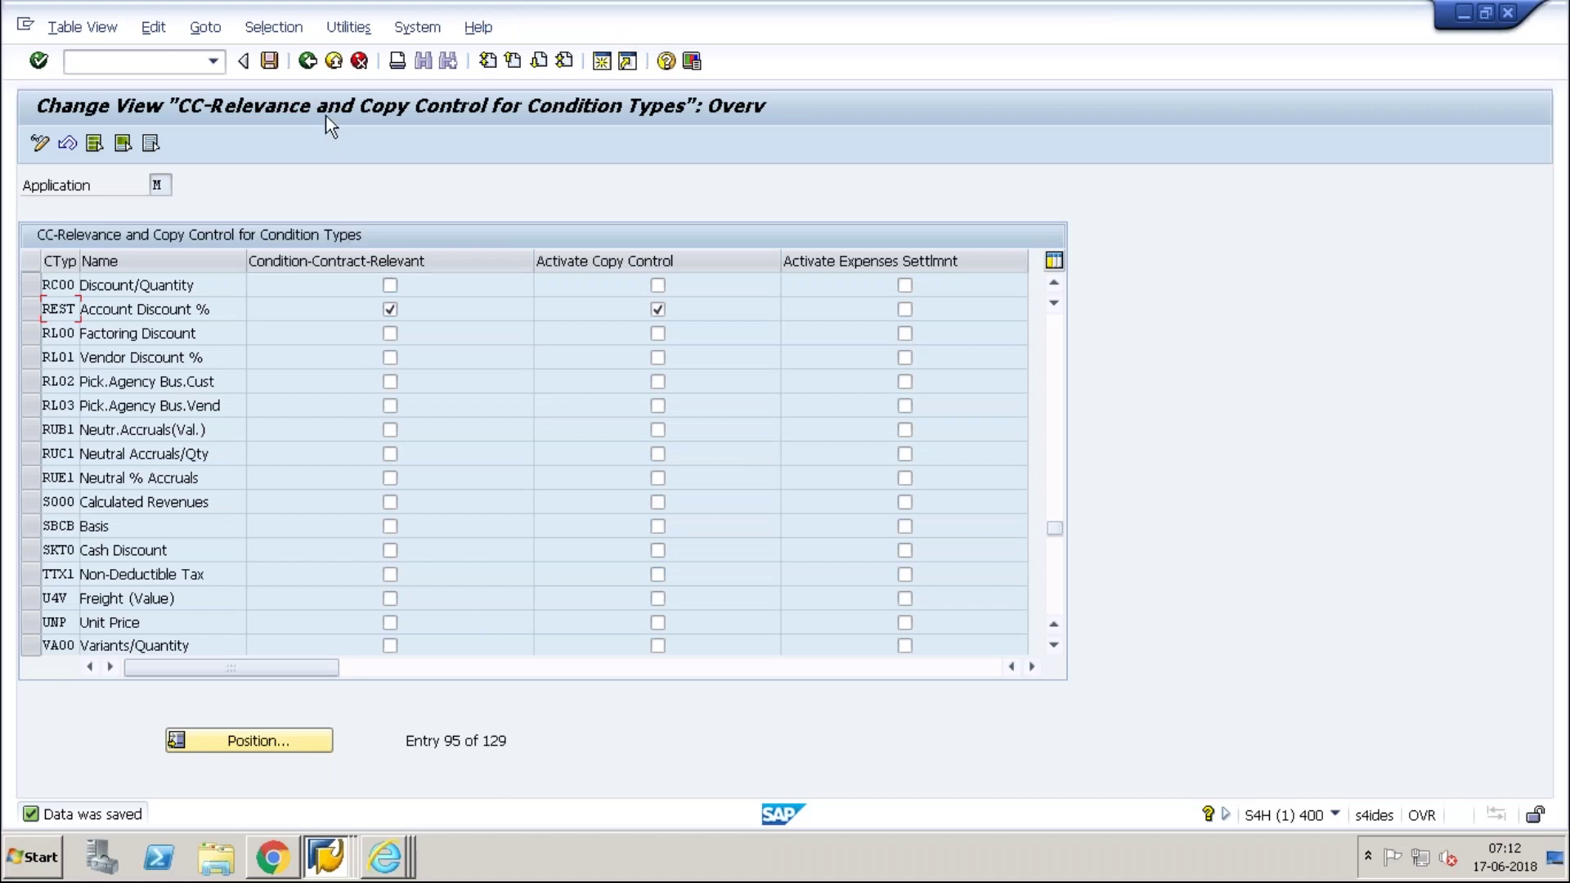
# Step: Leave the CC-Relevance overview and return to the Display IMG tree
pyautogui.click(312, 62)
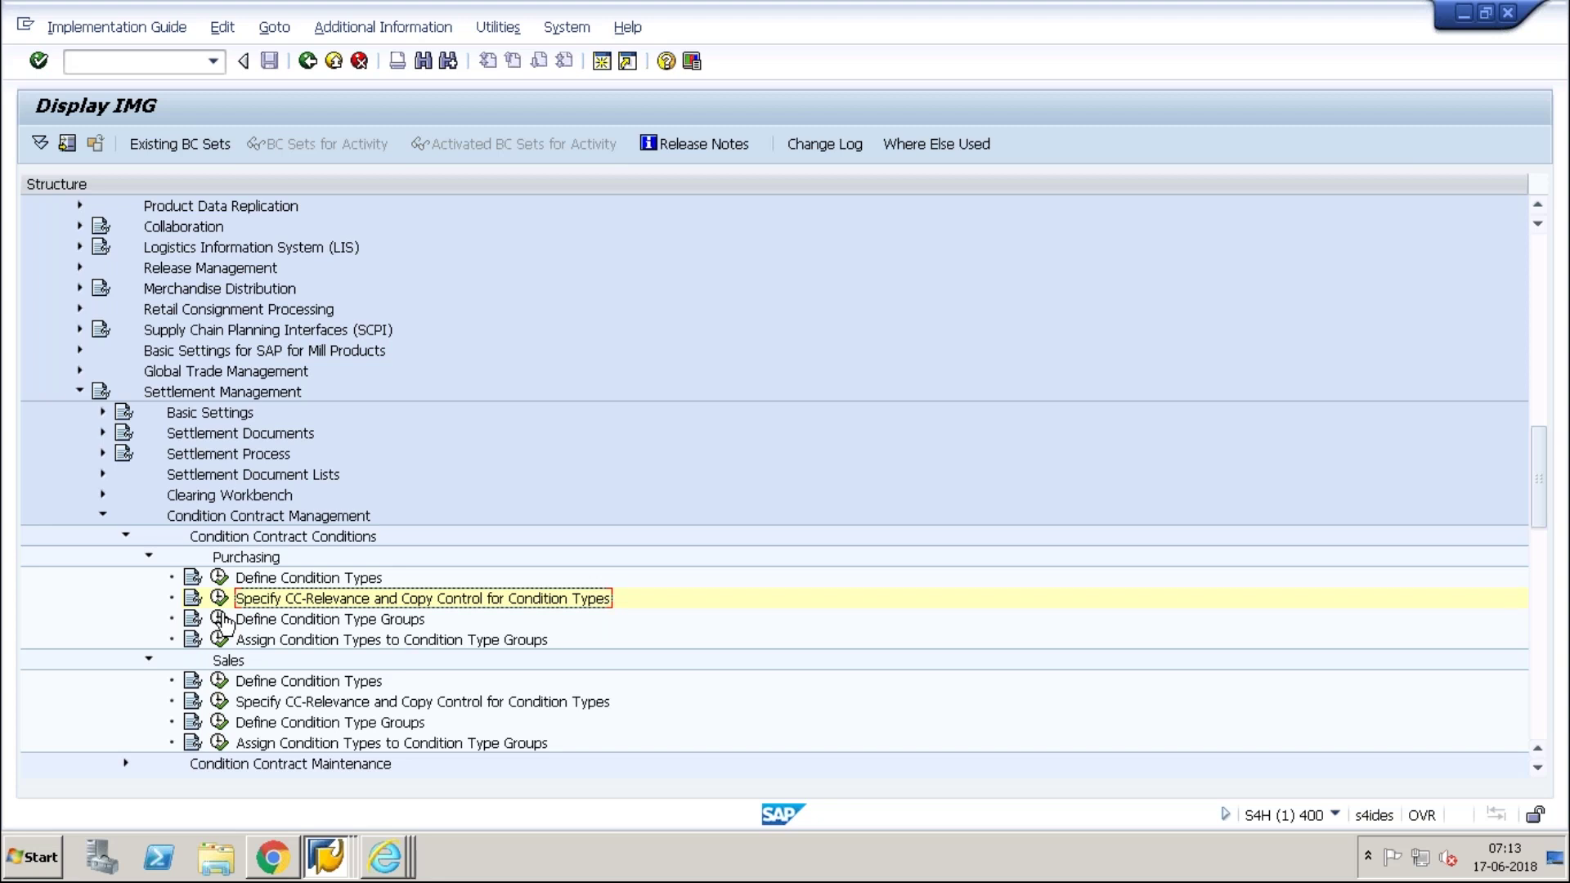
# Step: Switch from the Display IMG window to the Sales Bonus condition contract window
pyautogui.click(327, 859)
pyautogui.click(272, 781)
pyautogui.click(326, 859)
pyautogui.click(307, 808)
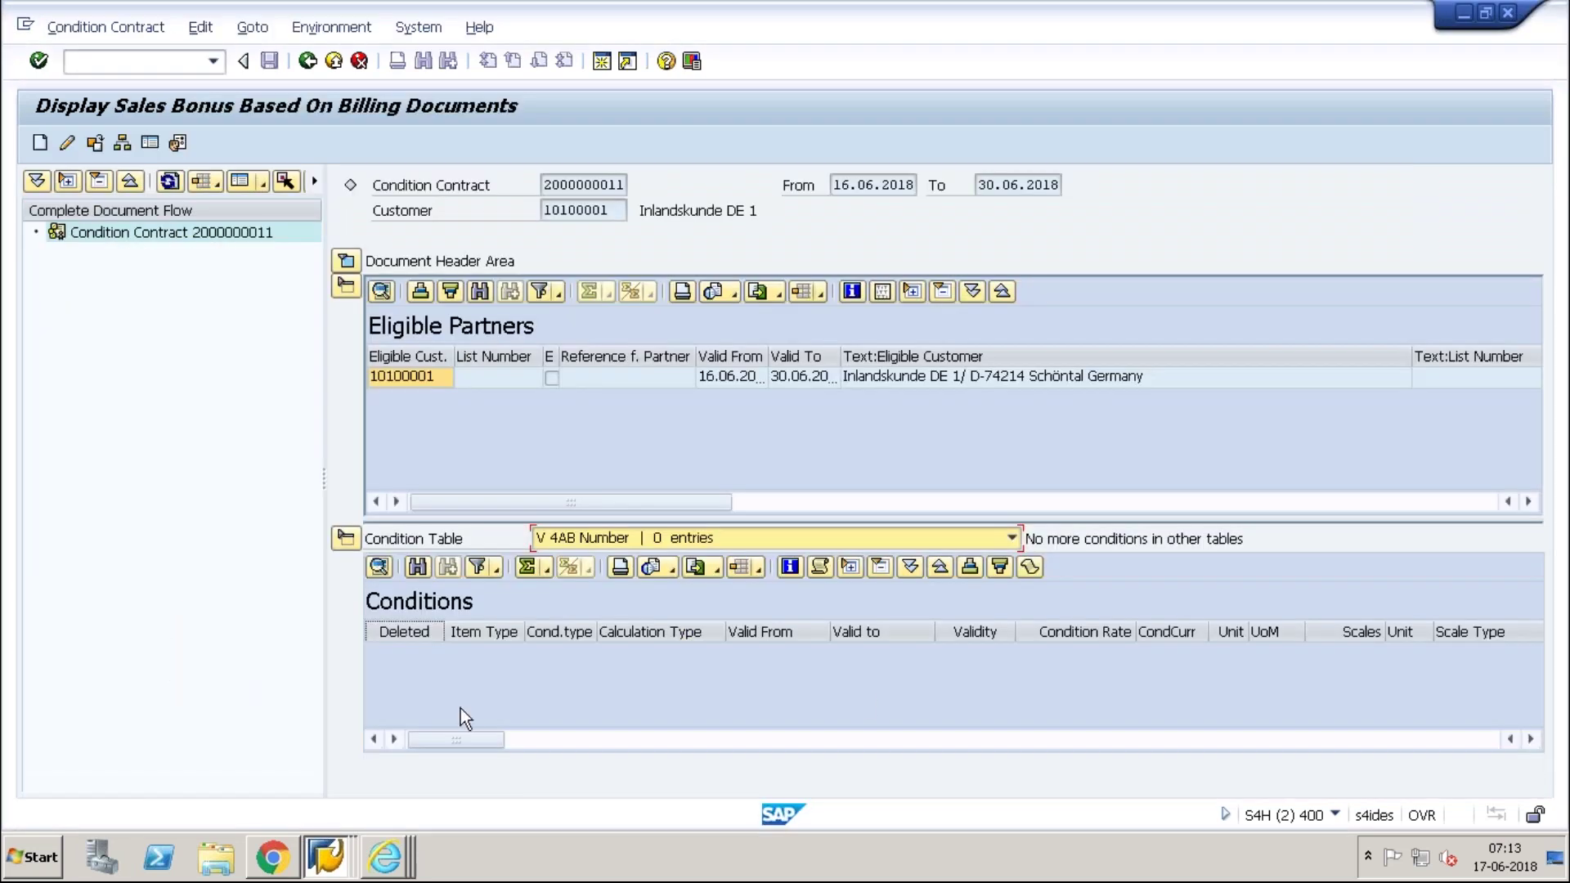
pyautogui.click(776, 536)
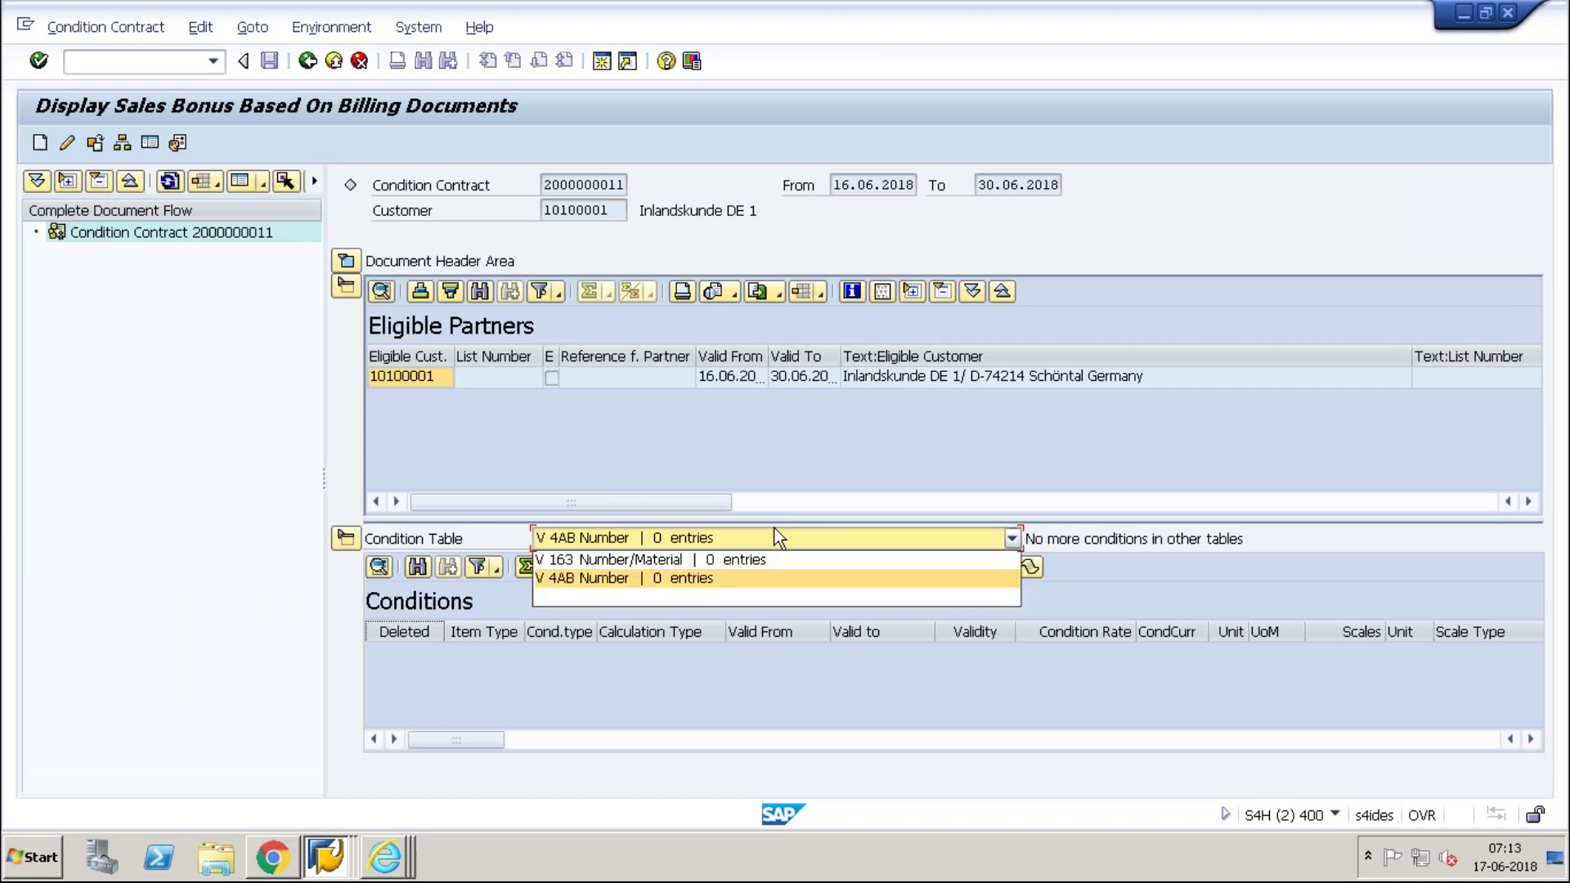
pyautogui.click(760, 561)
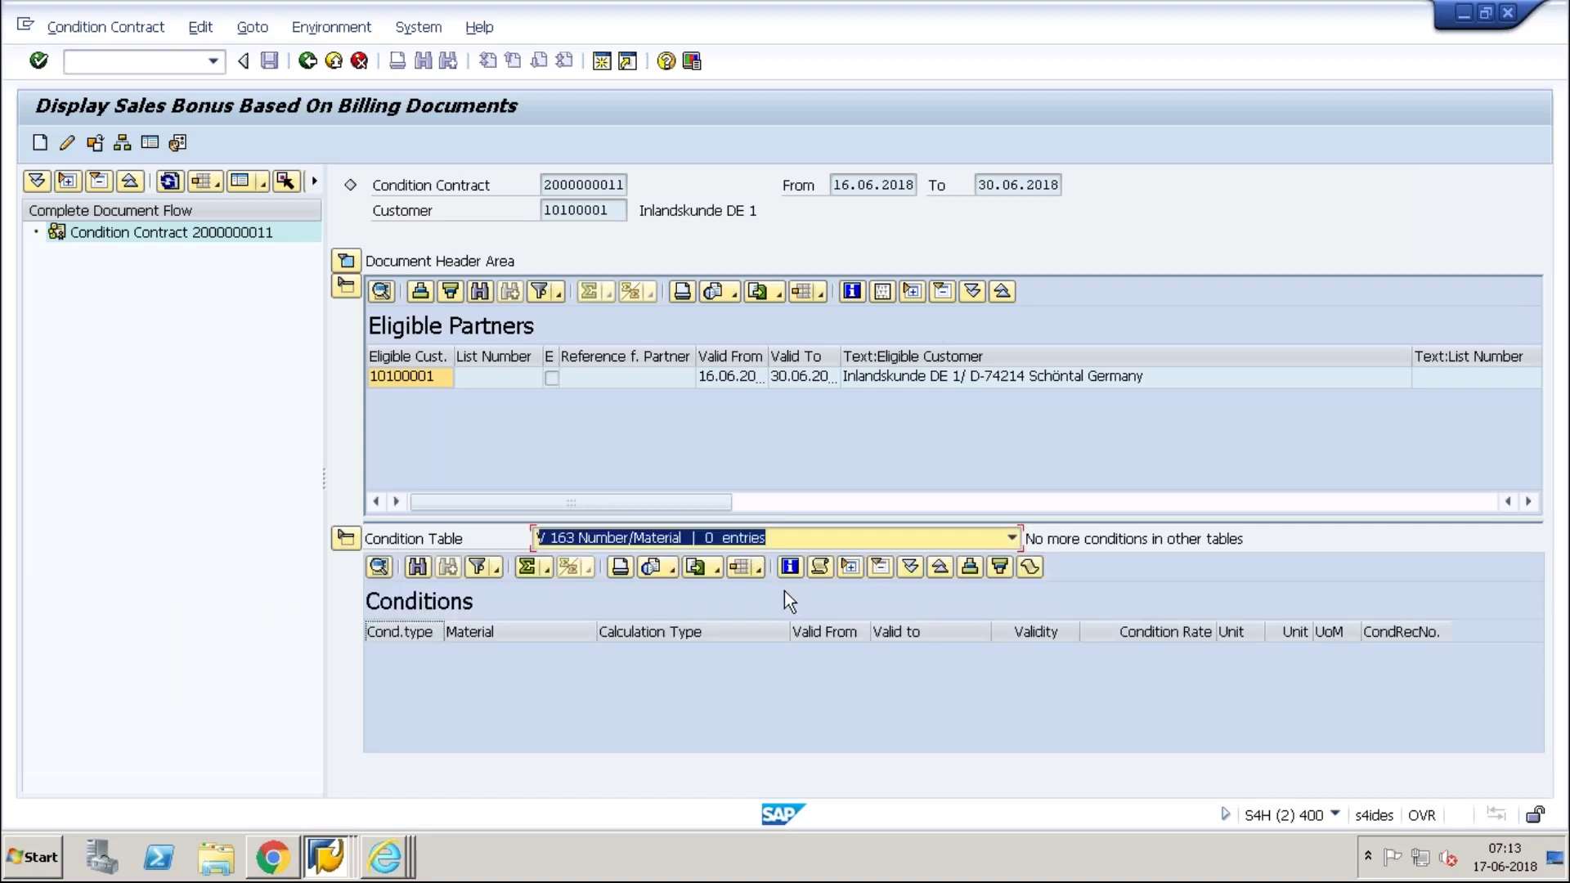
pyautogui.press('F4')
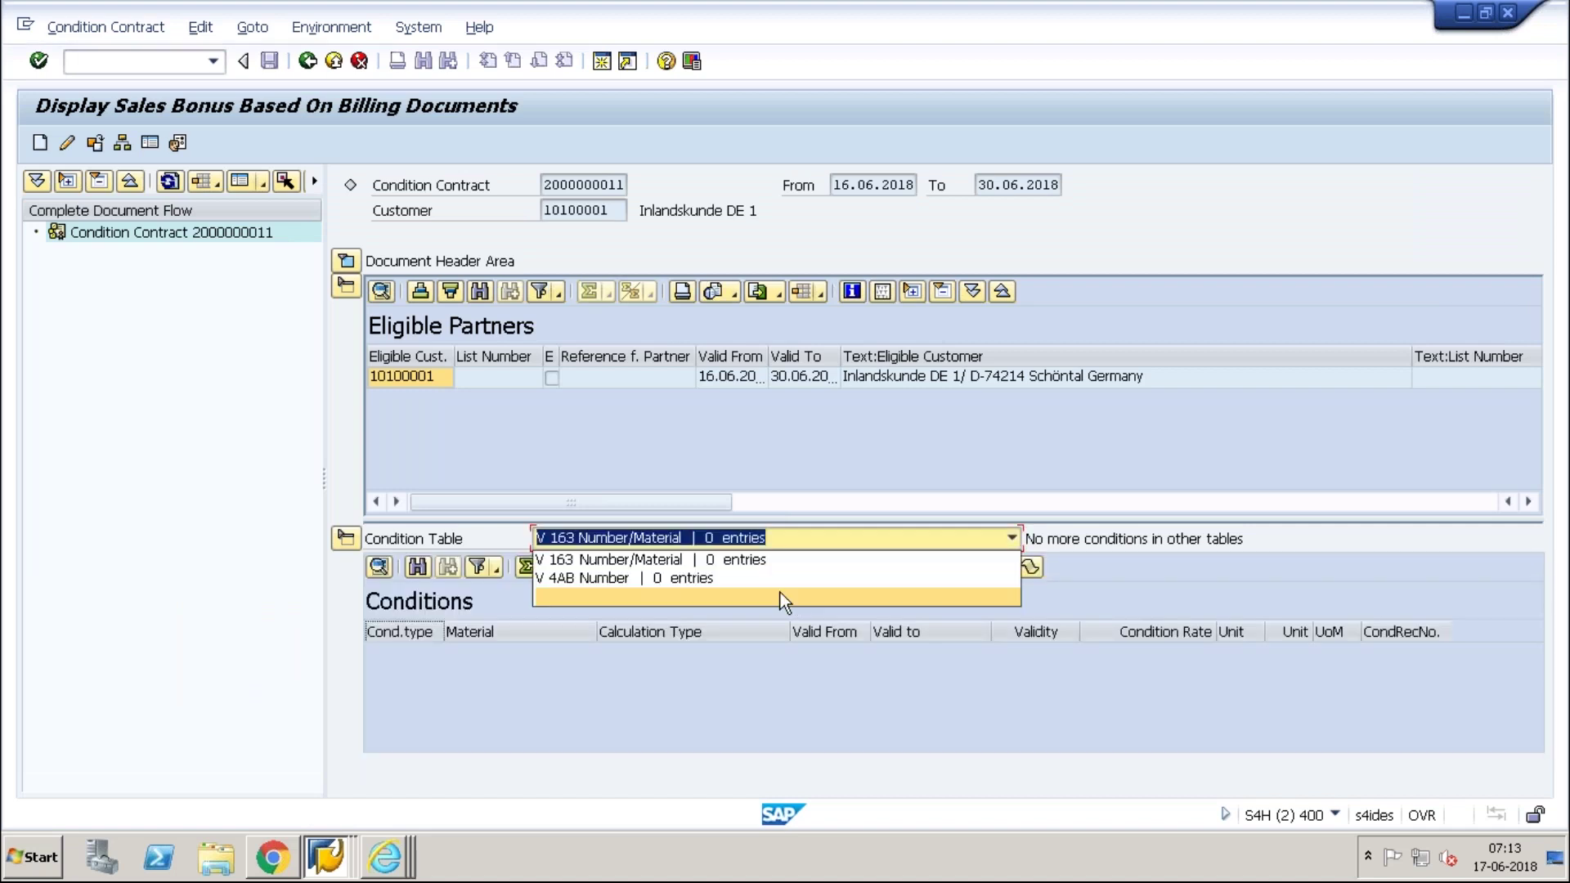
pyautogui.click(70, 144)
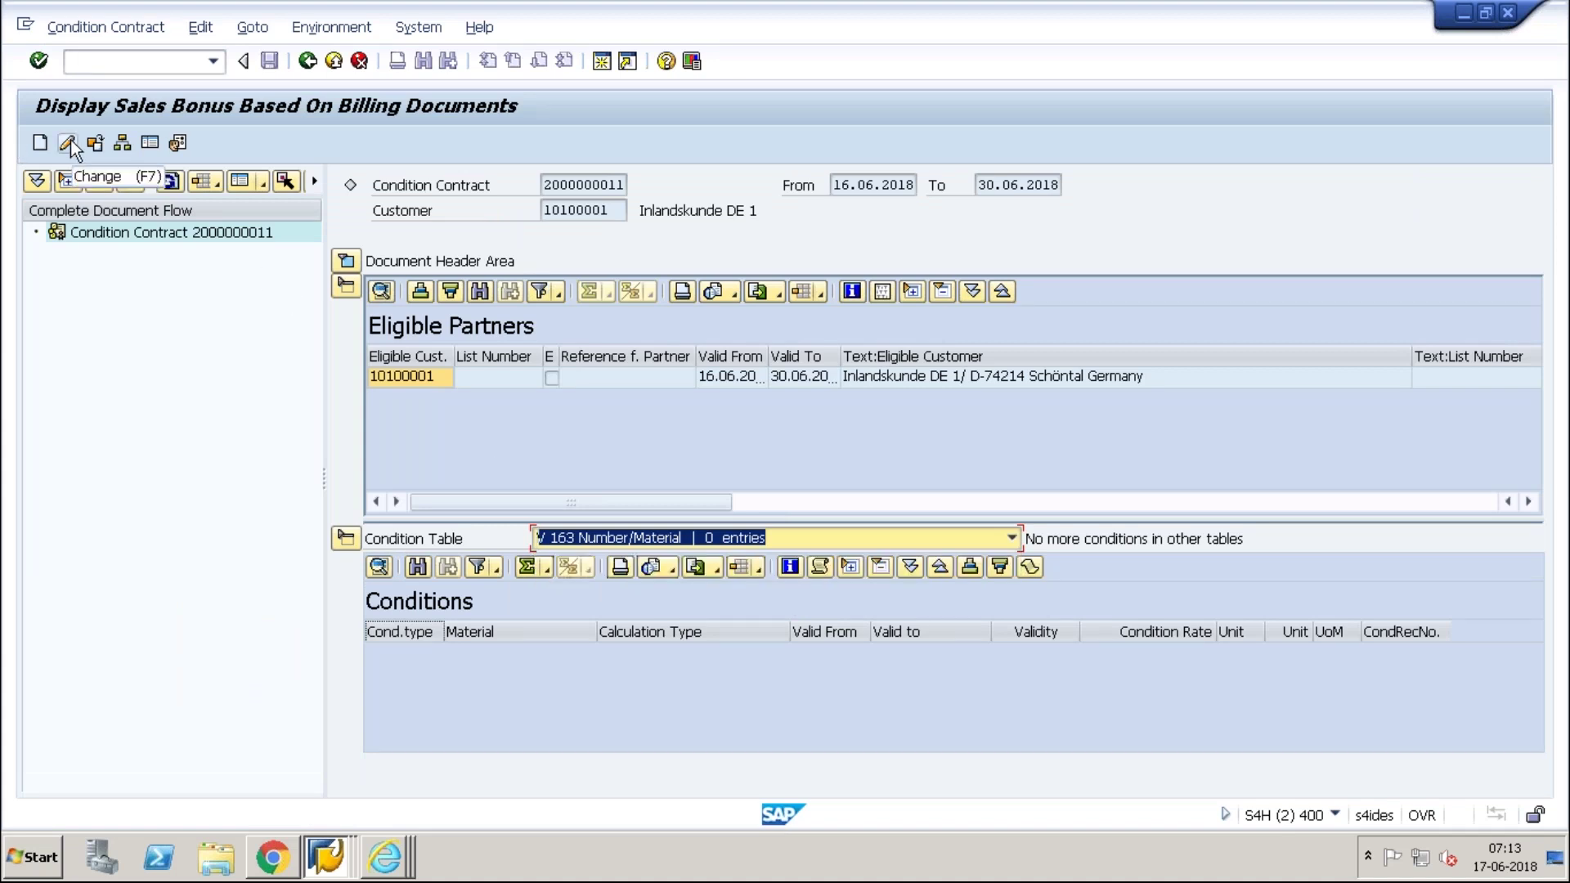
pyautogui.click(70, 145)
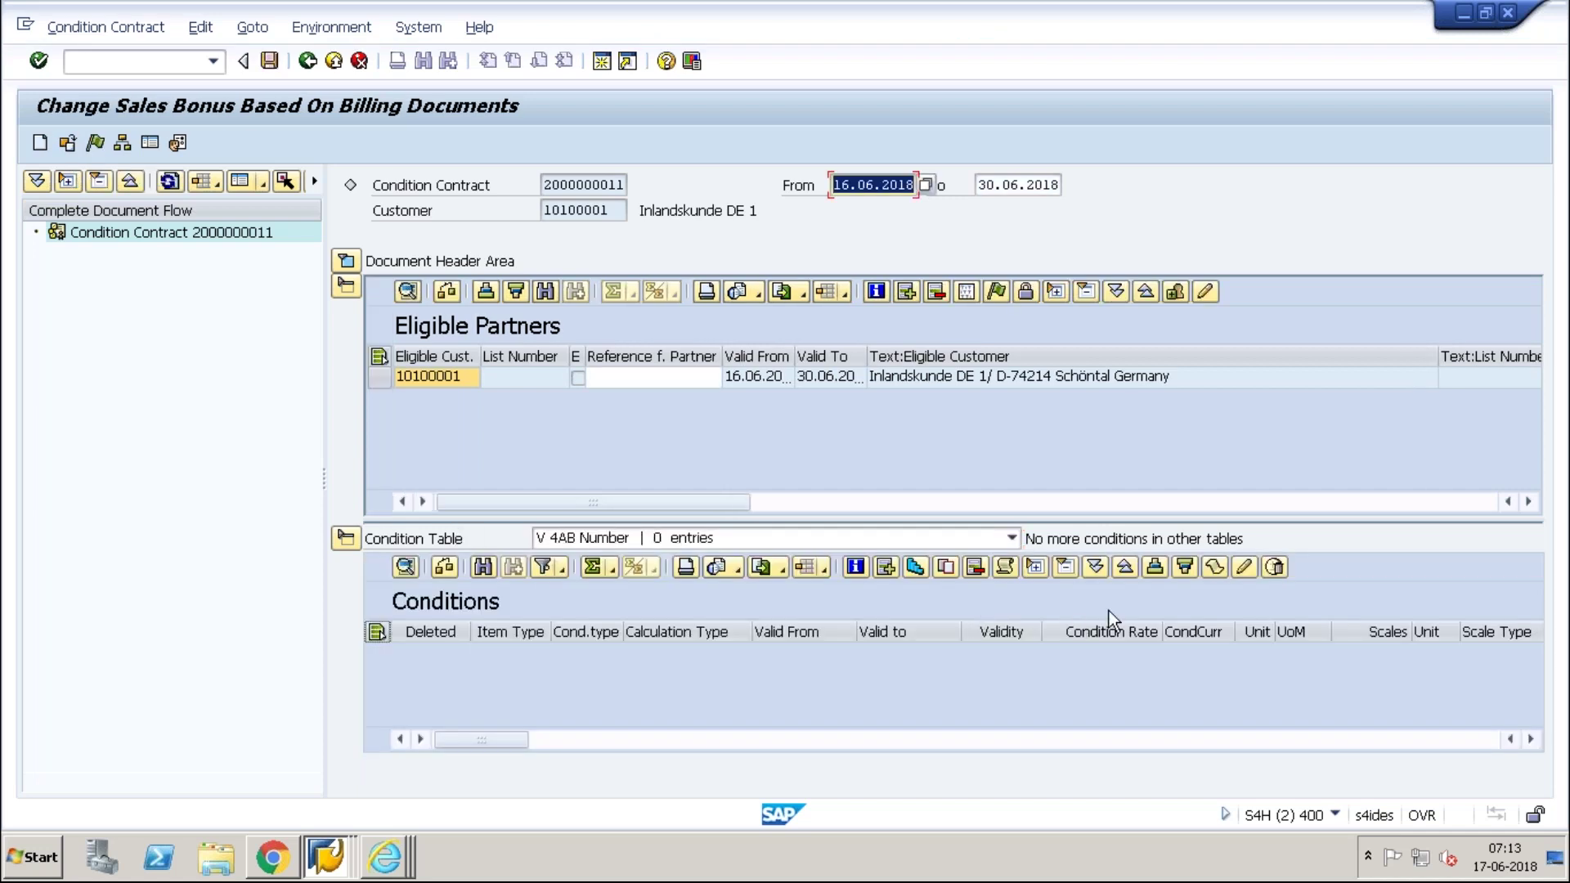
# Step: Insert a new condition row with calculation type Percentage
pyautogui.click(890, 564)
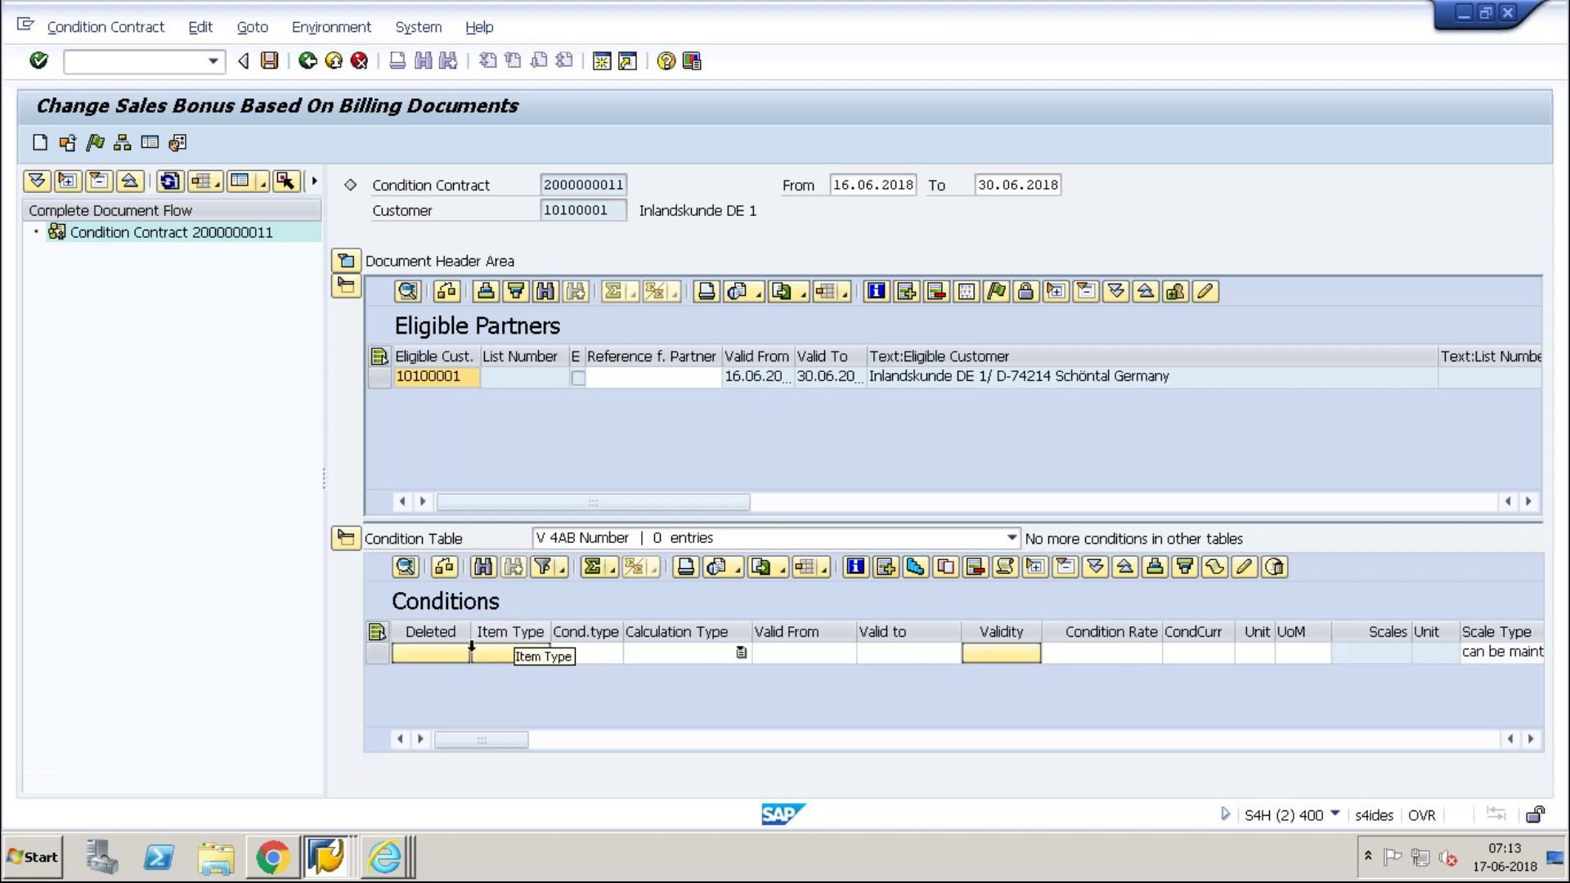
pyautogui.click(741, 652)
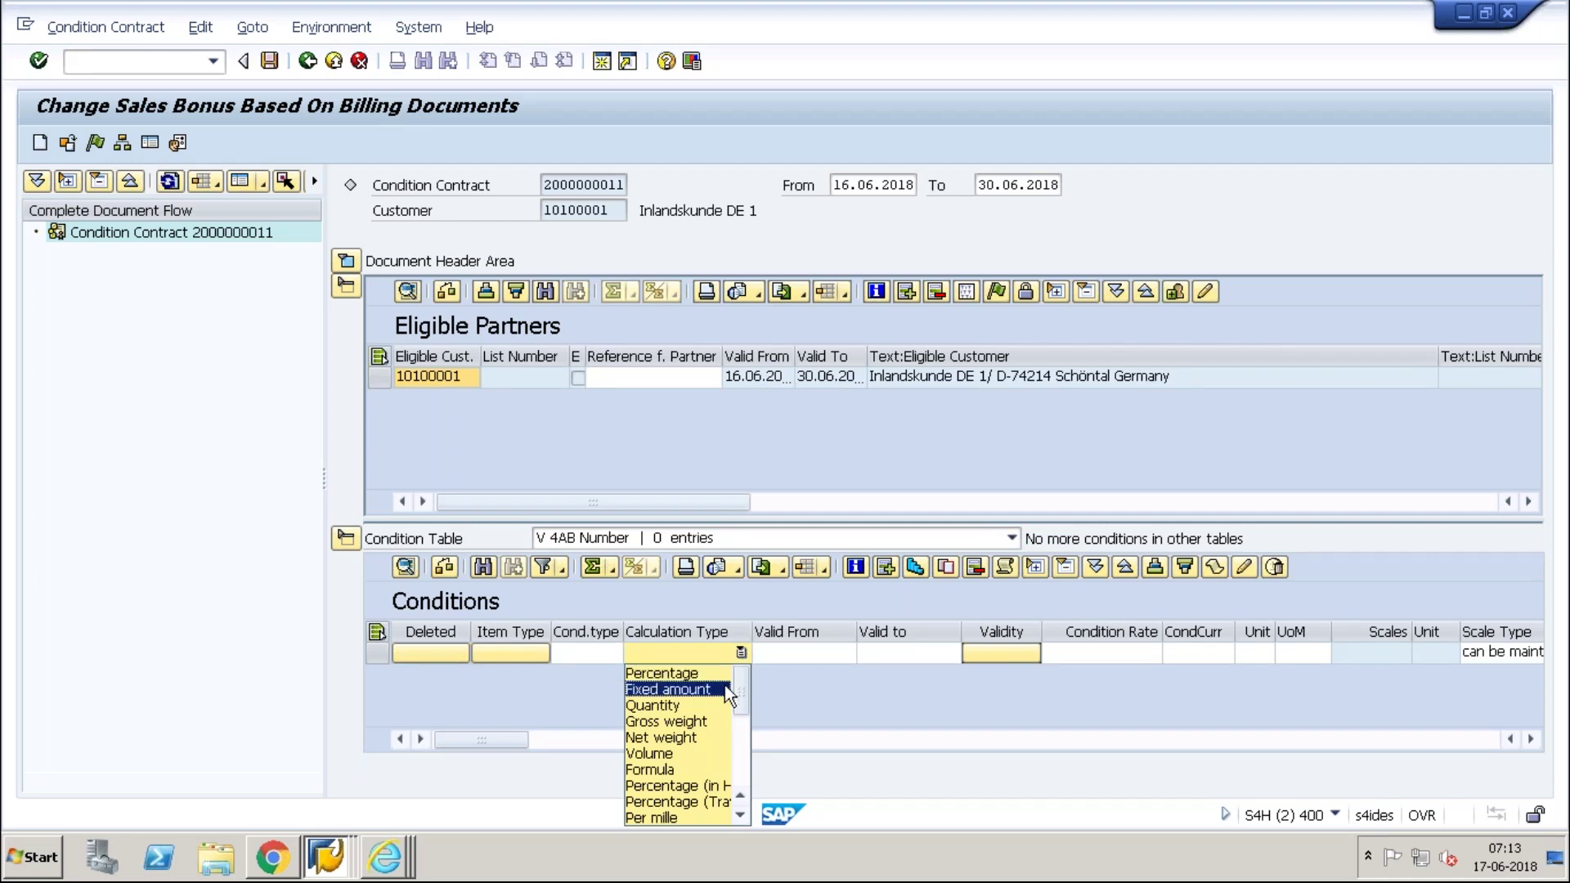
pyautogui.click(707, 676)
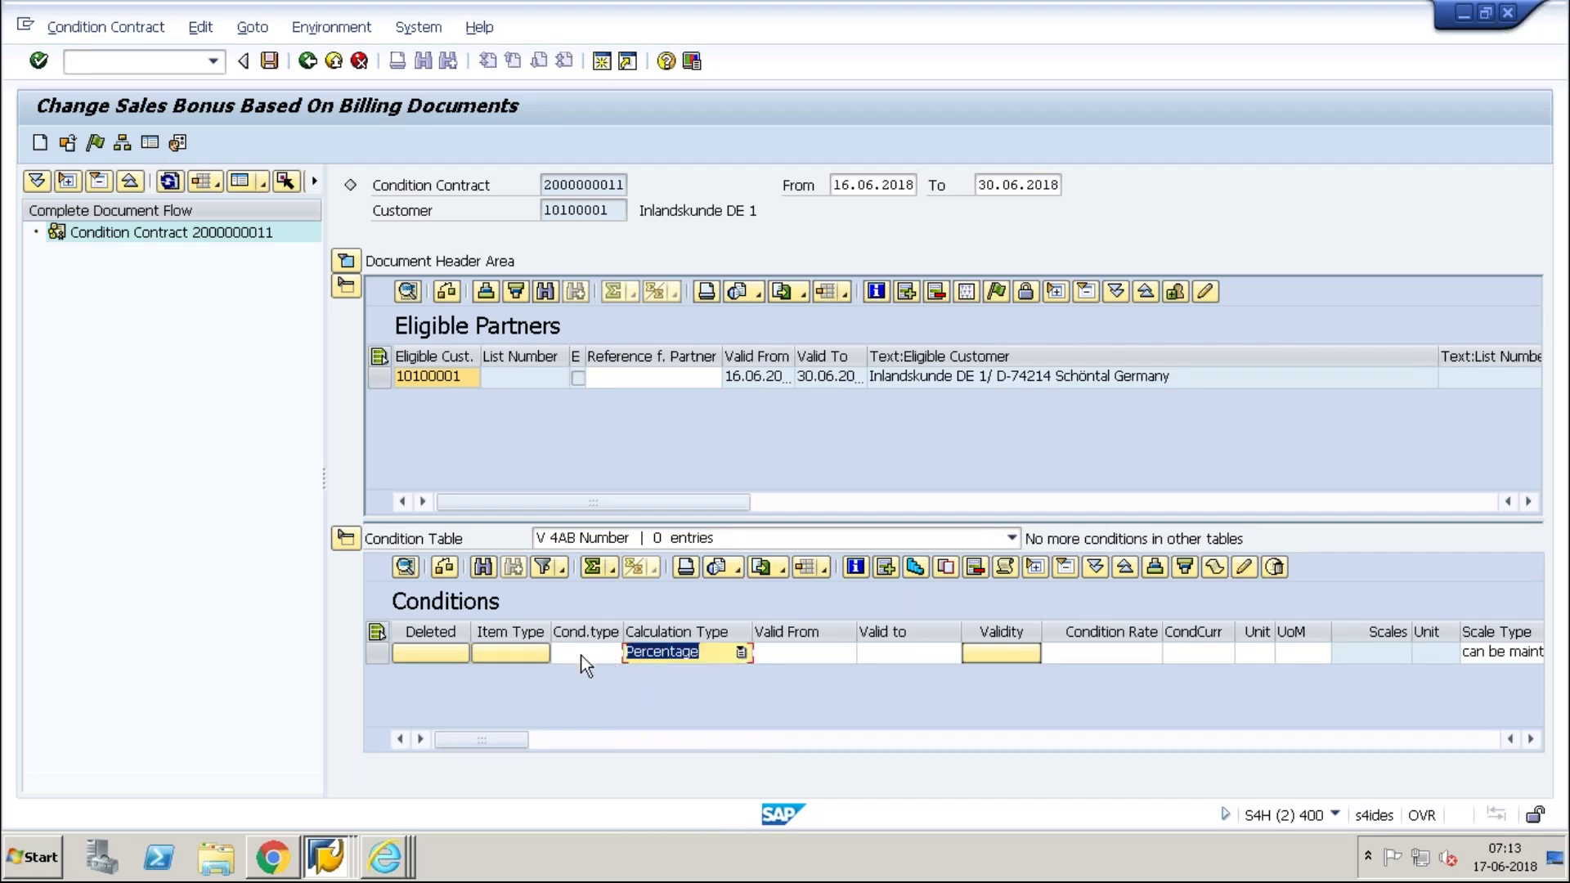
# Step: List the condition types allowed for the new row, then switch to the IMG configuration session
pyautogui.click(613, 657)
pyautogui.click(614, 653)
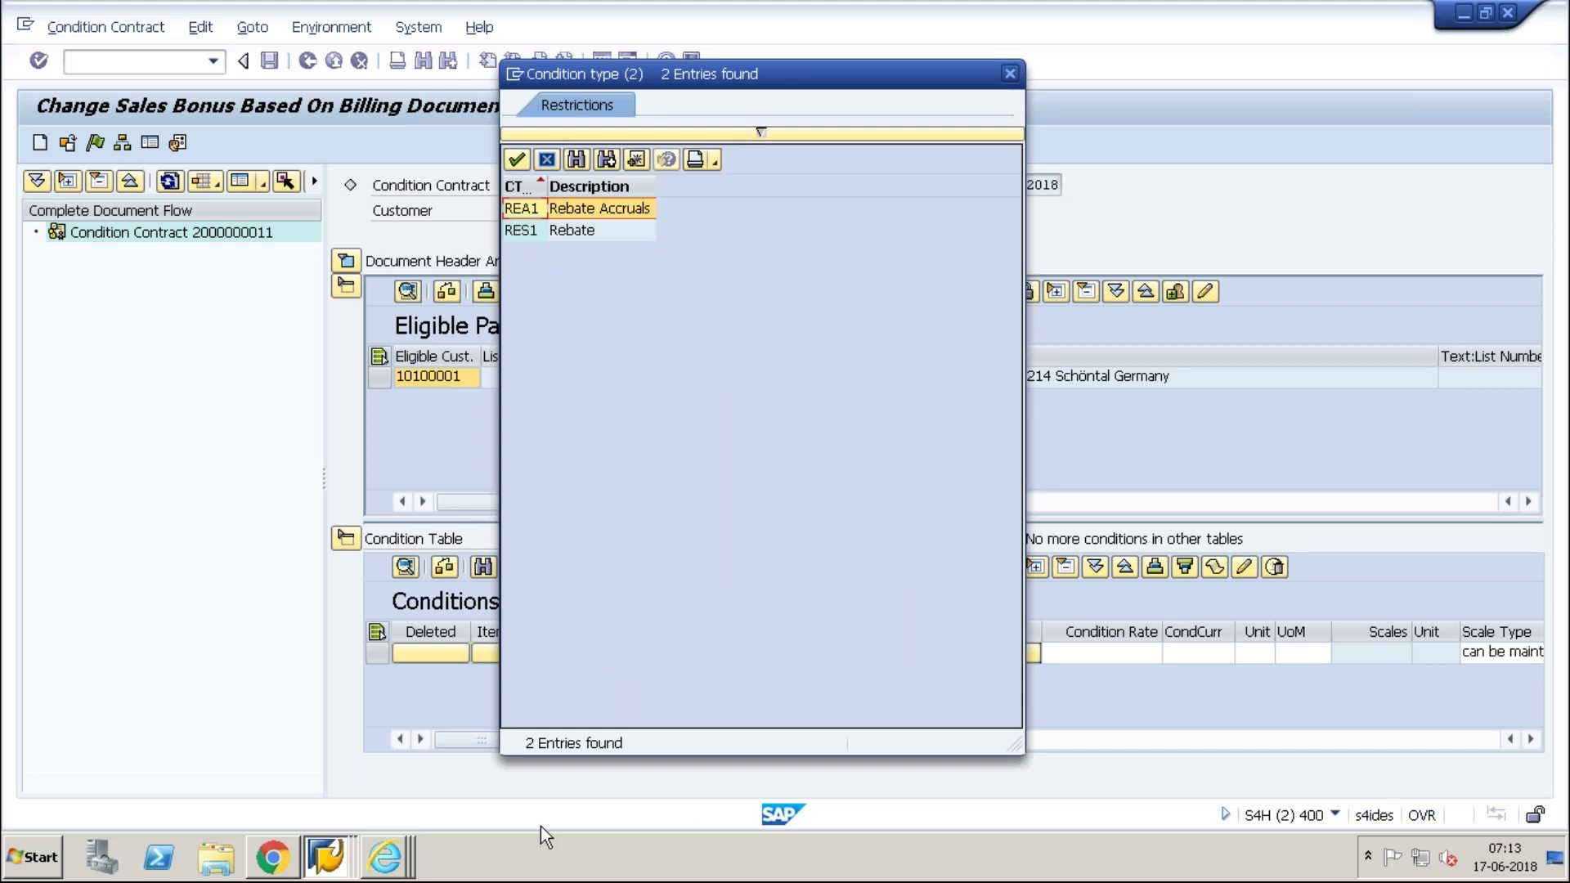
pyautogui.click(329, 869)
pyautogui.hotkey('alt', 'Tab')
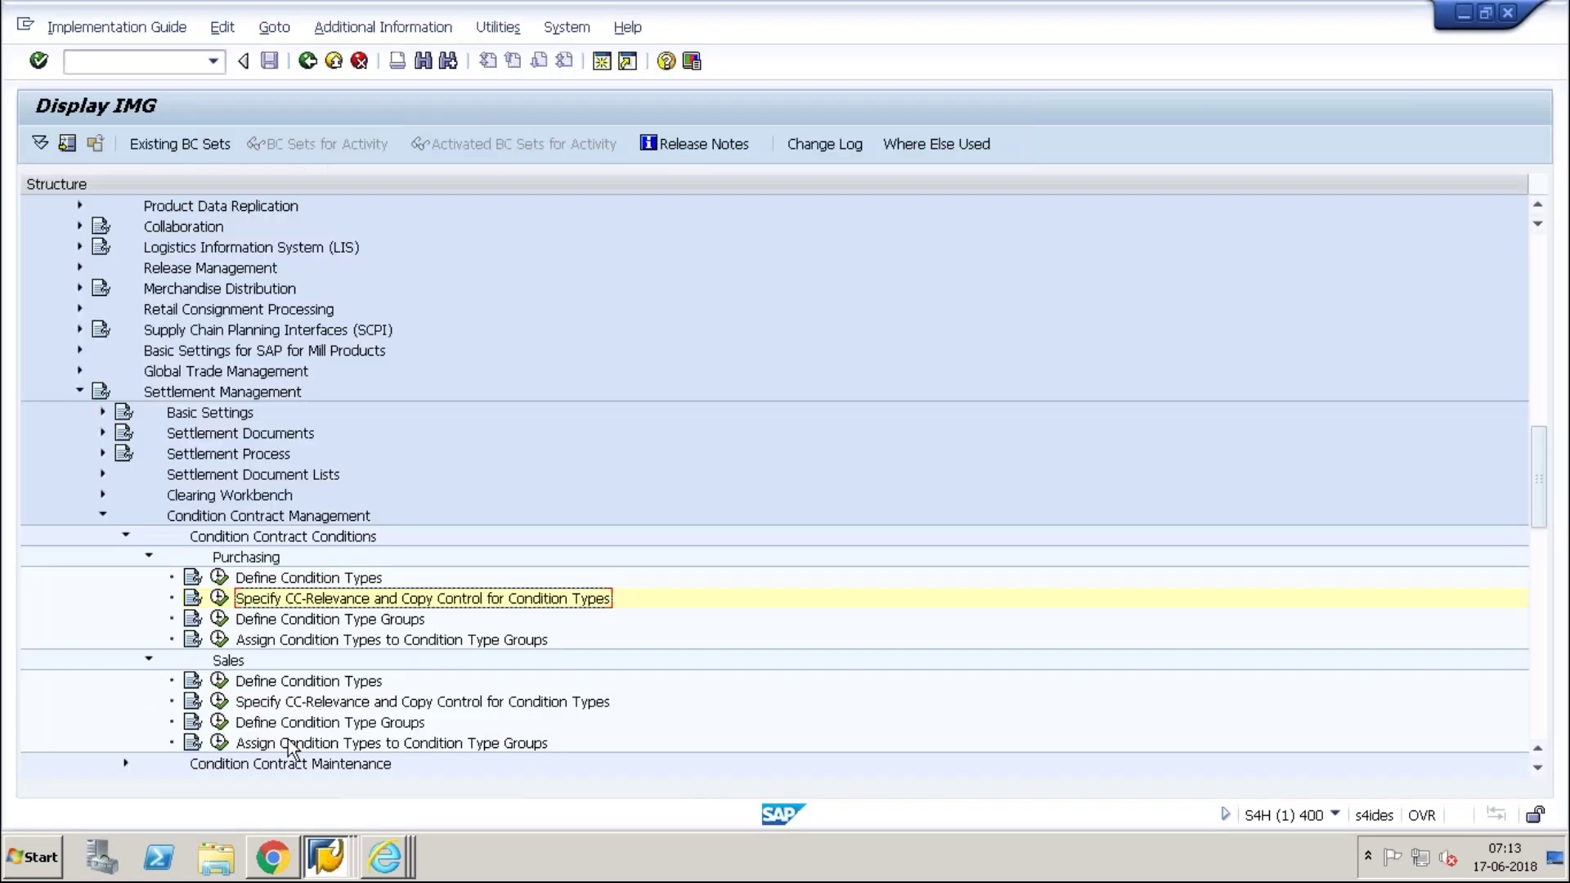
# Step: Open CC-Relevance and Copy Control settings, position on REA1, and scroll up the table
pyautogui.click(219, 598)
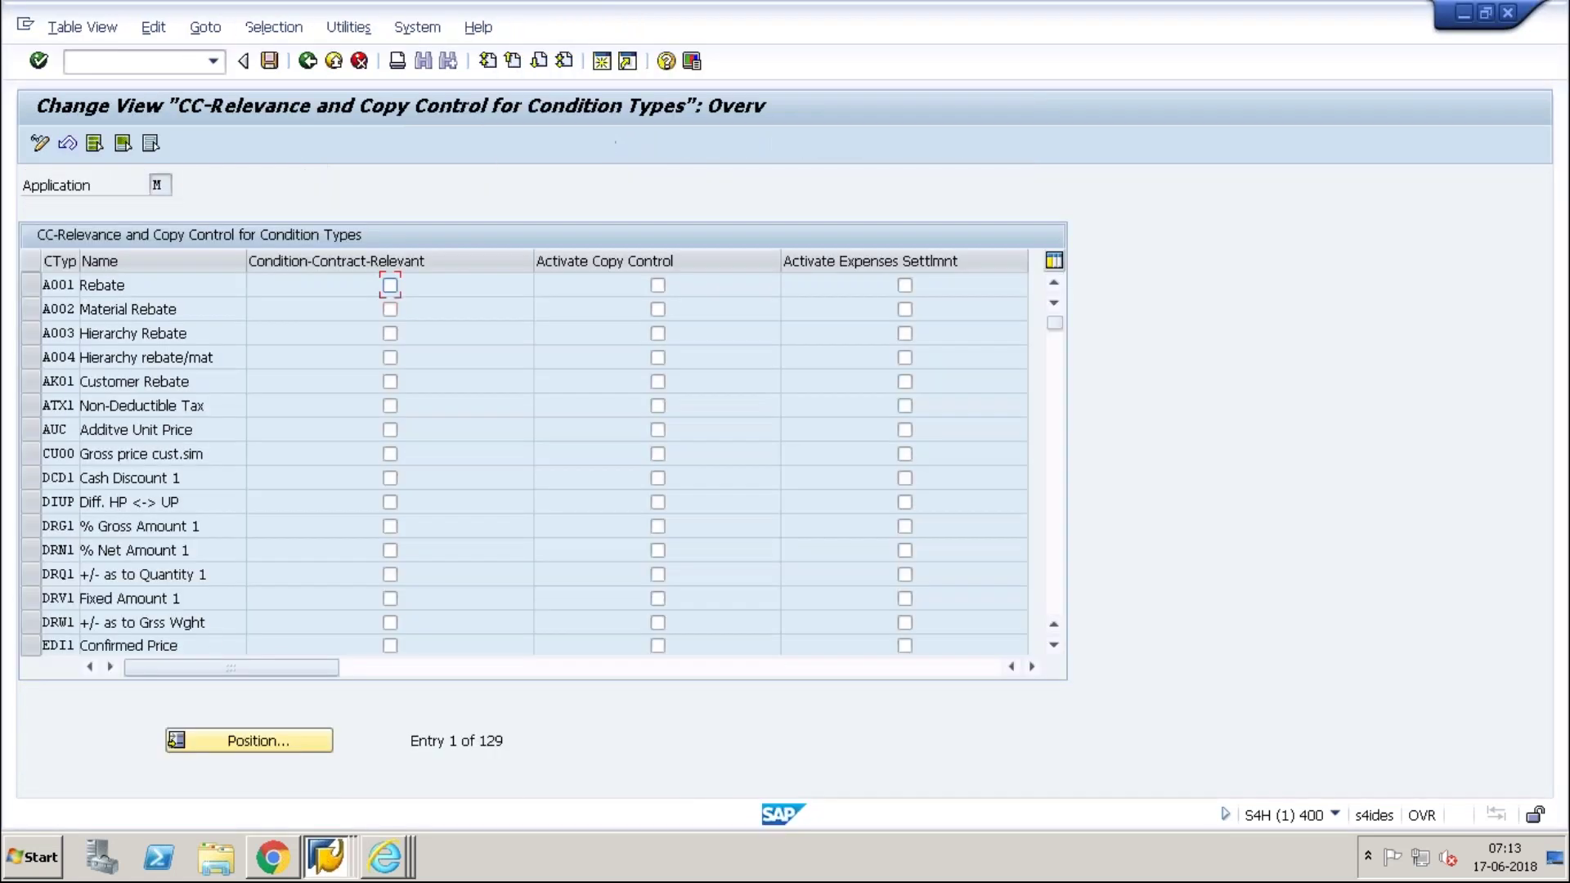
pyautogui.click(214, 744)
pyautogui.write('REA1')
pyautogui.press('Return')
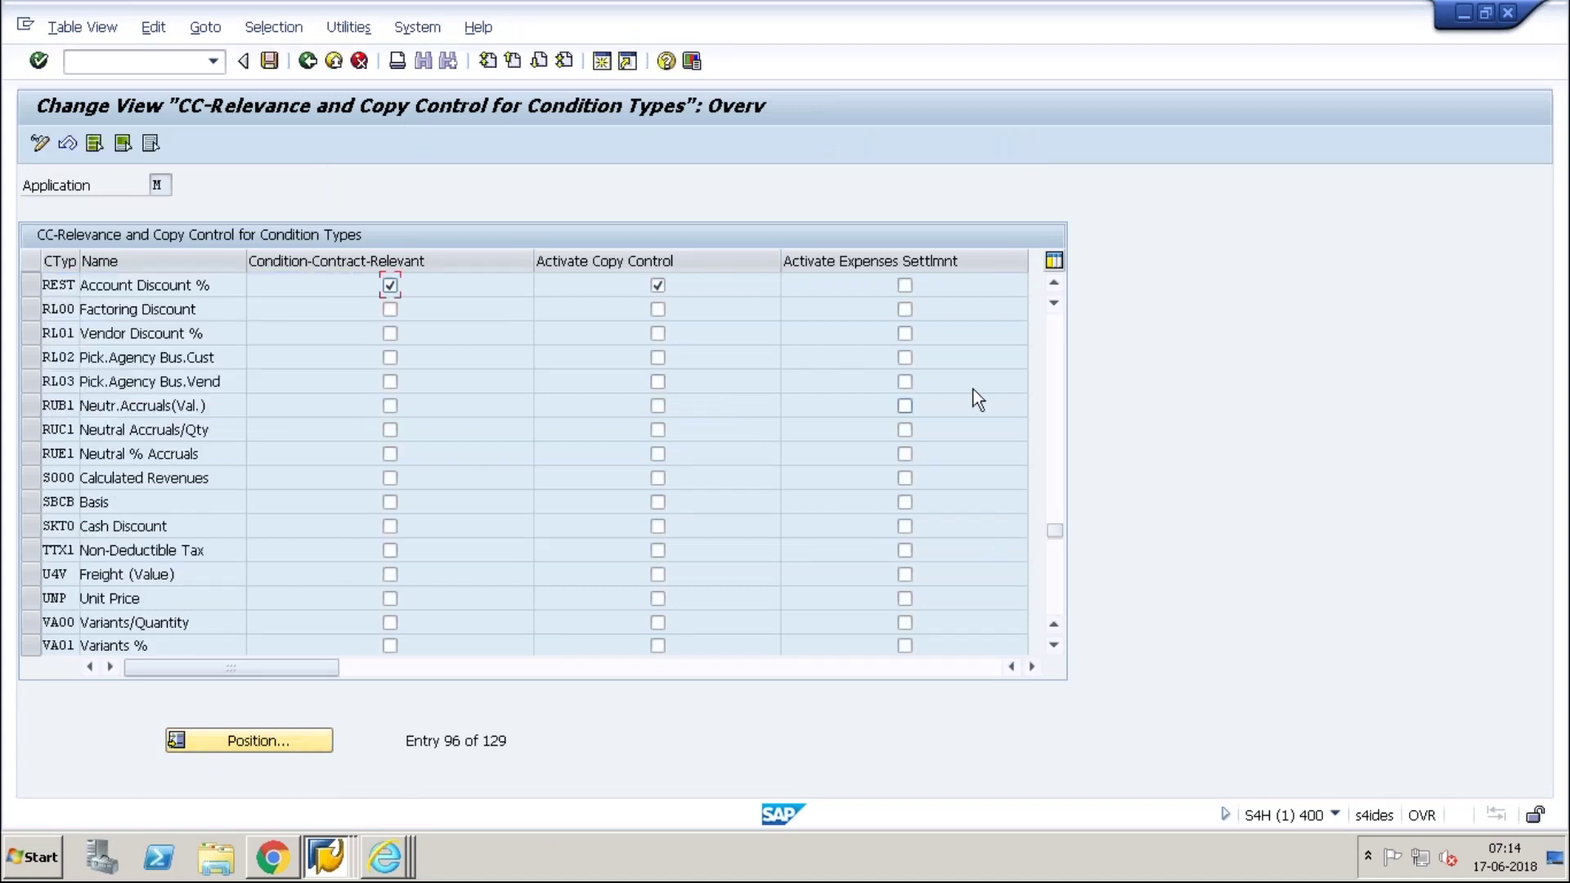
pyautogui.click(1054, 285)
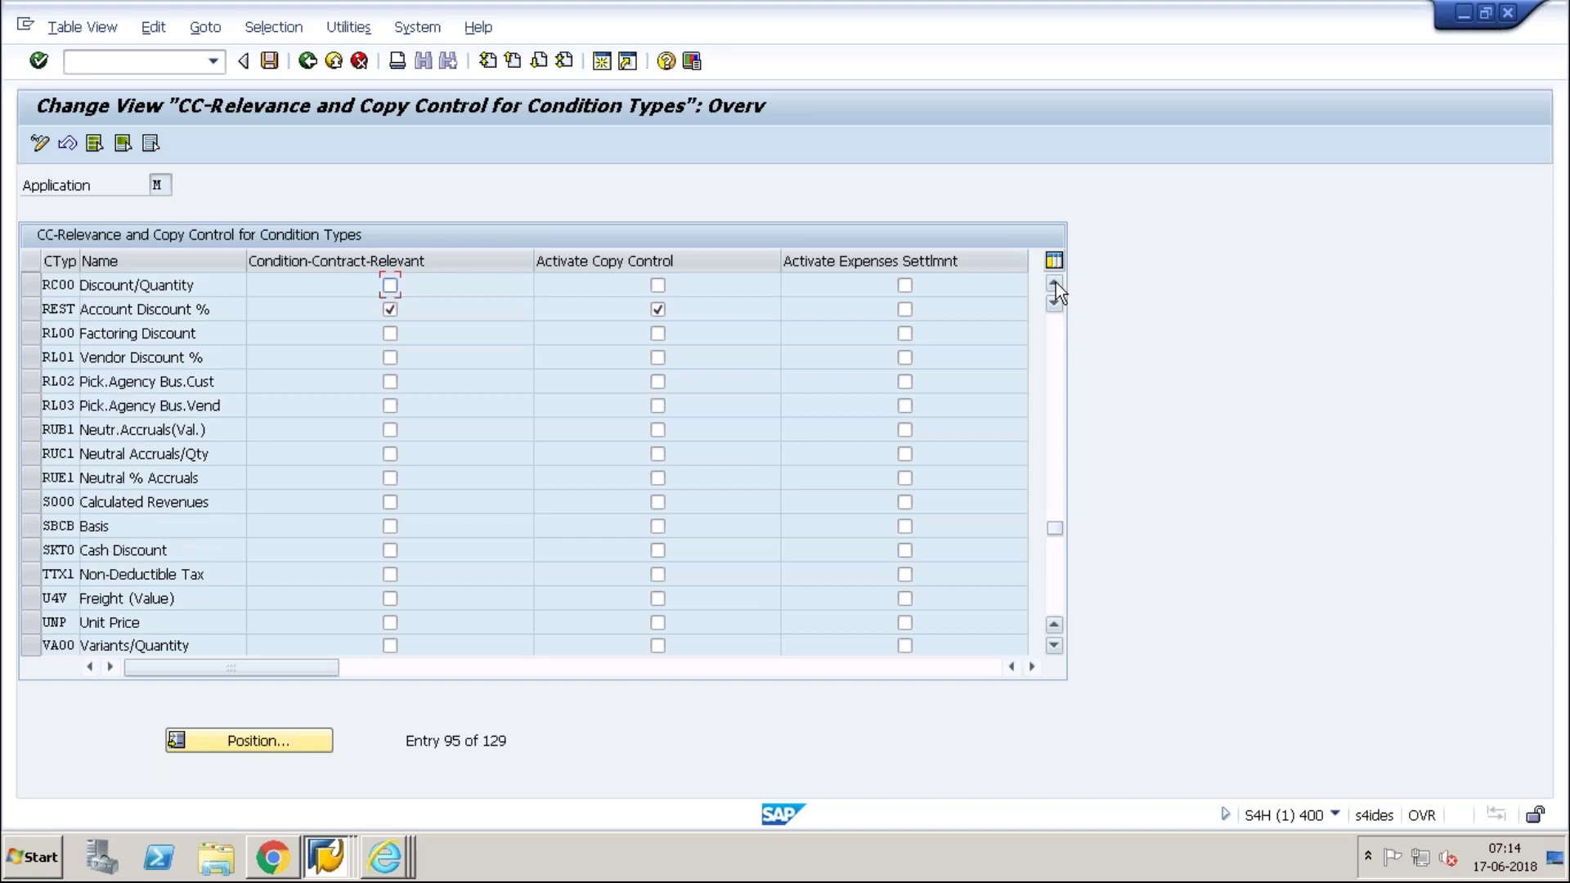
pyautogui.click(1055, 285)
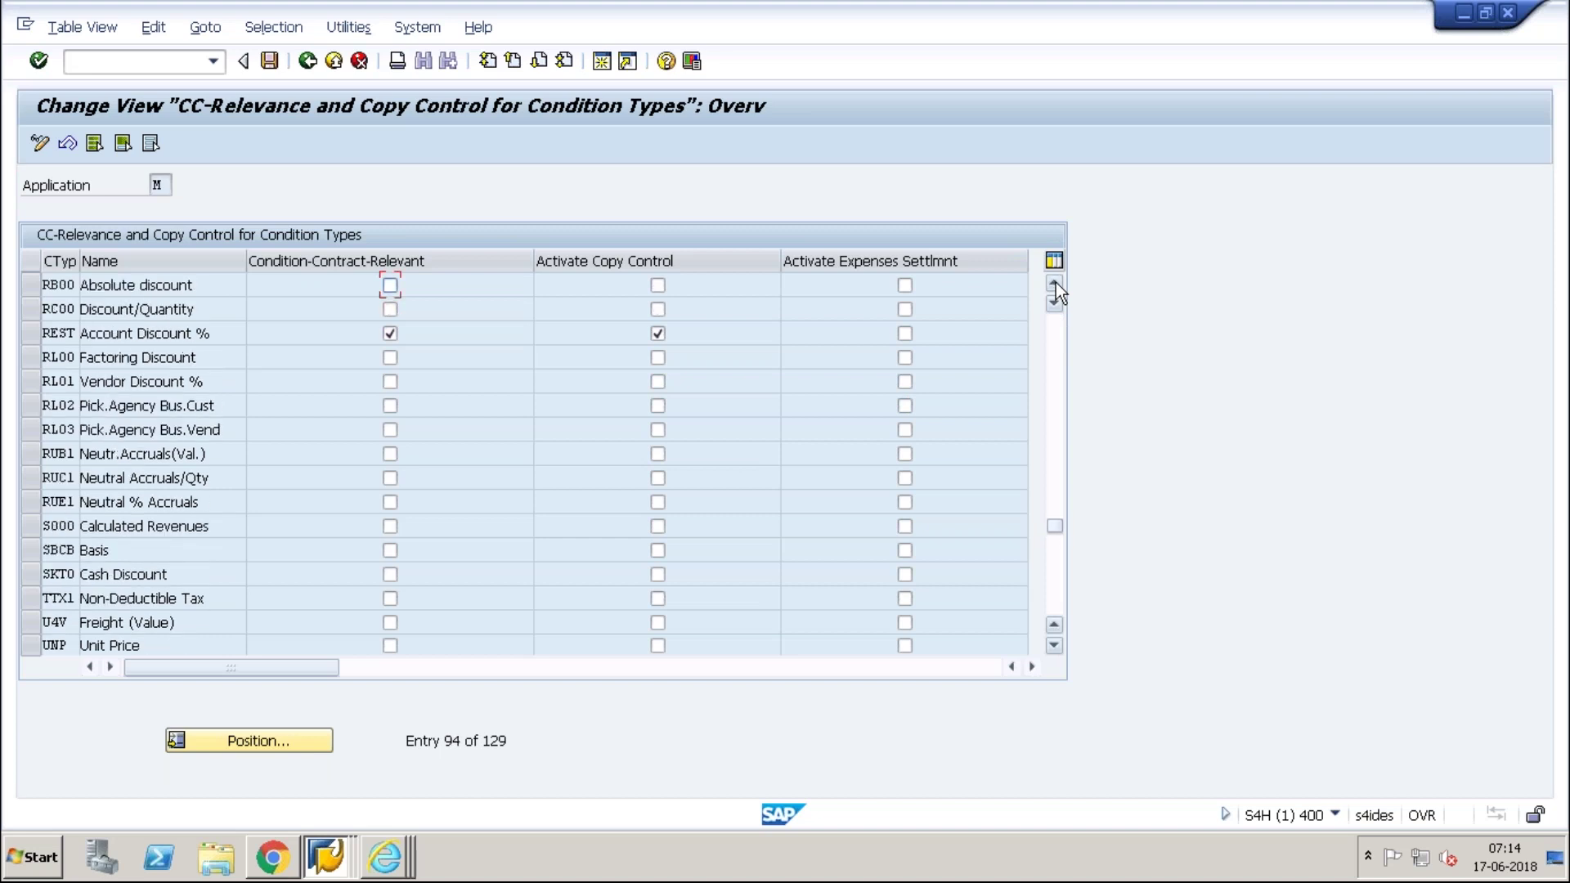
pyautogui.click(1055, 285)
pyautogui.click(1055, 285)
pyautogui.click(1055, 284)
pyautogui.click(1055, 285)
pyautogui.click(1055, 285)
pyautogui.click(1055, 285)
pyautogui.click(1055, 285)
pyautogui.click(1055, 285)
pyautogui.click(1056, 284)
pyautogui.click(1055, 284)
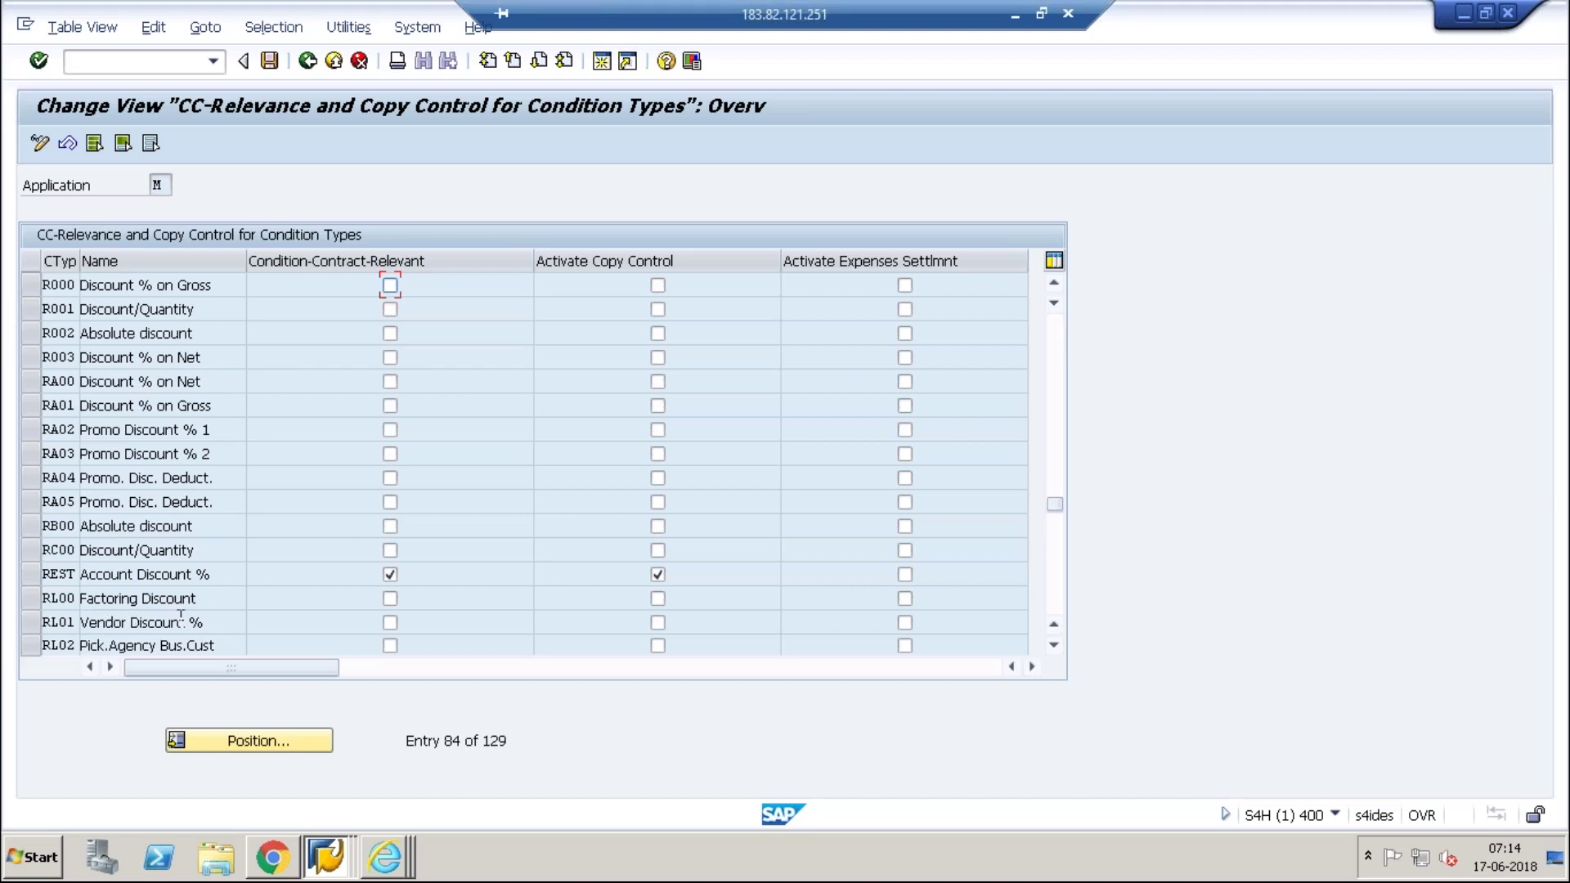
# Step: Close the contract's condition type choices without picking one and return to the CC-Relevance window
pyautogui.click(326, 857)
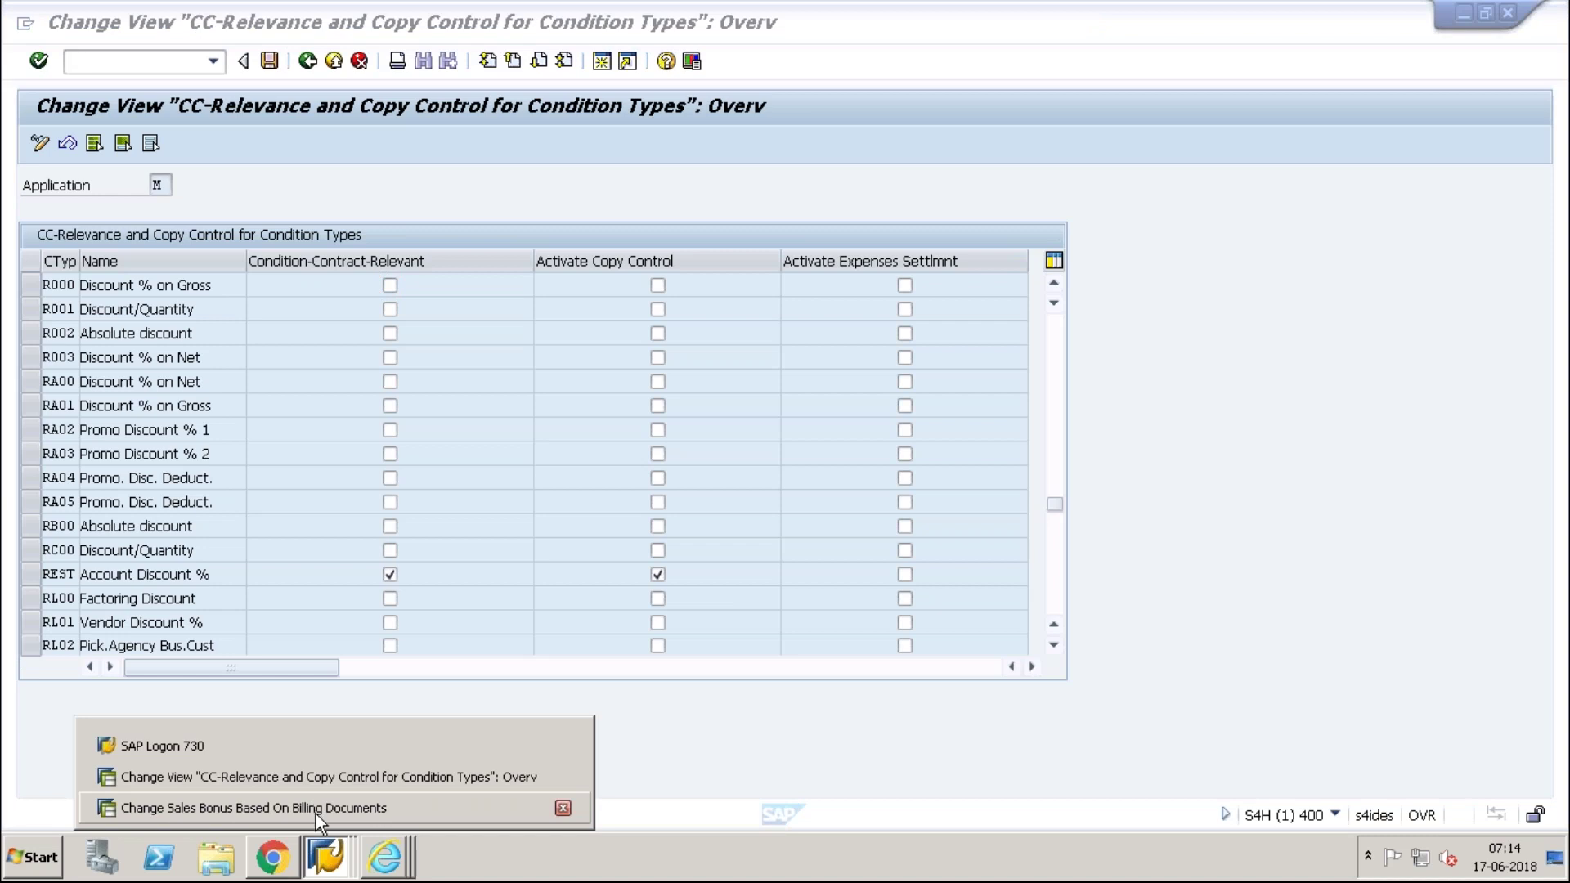
pyautogui.click(315, 810)
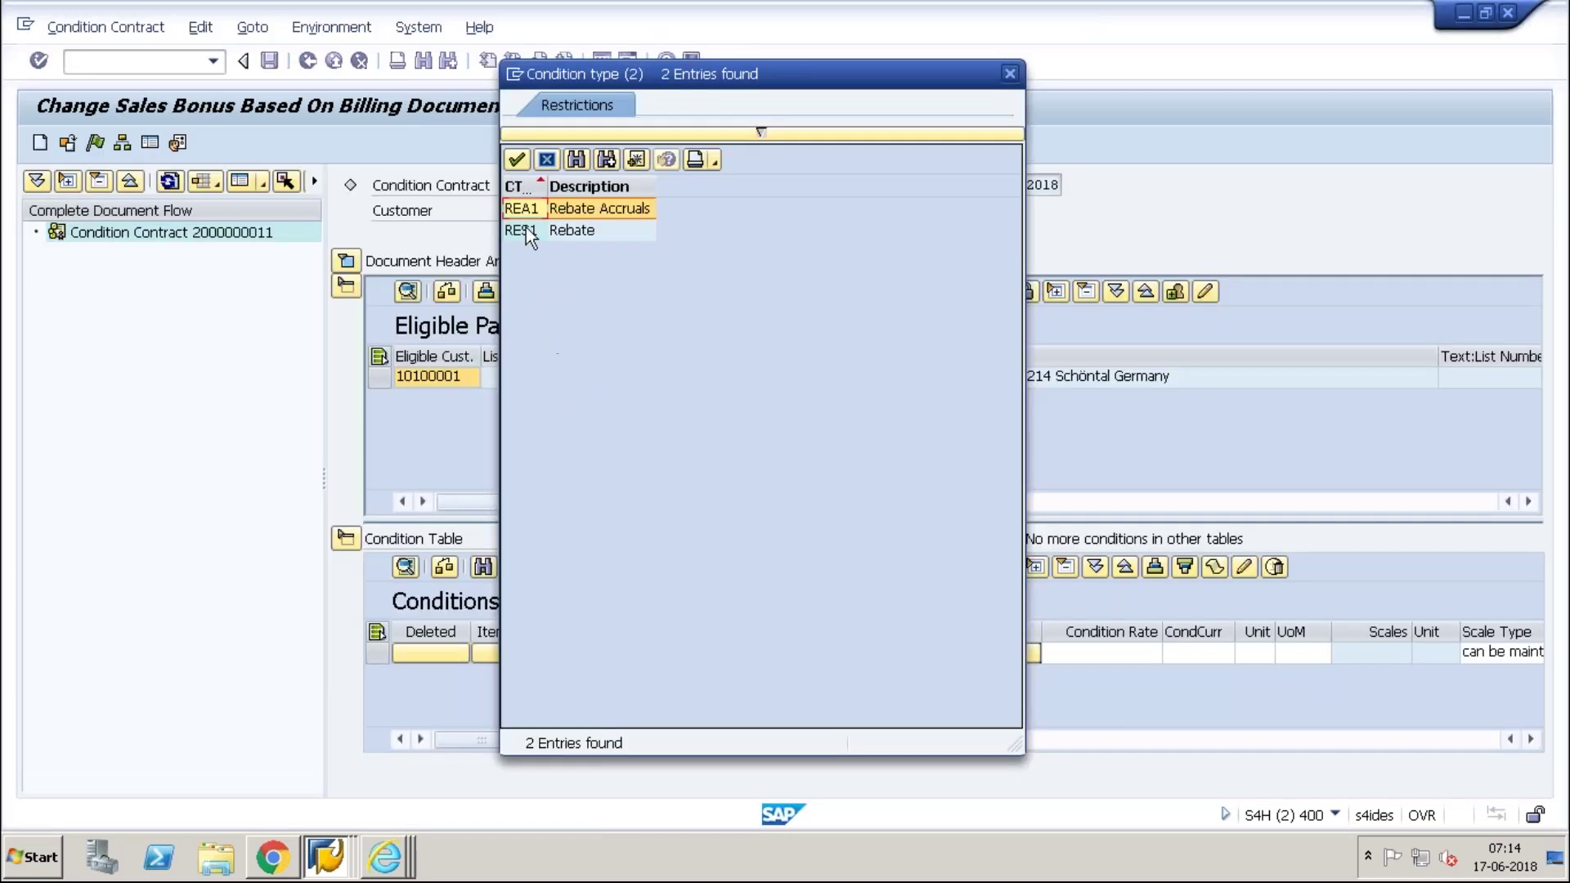
pyautogui.click(546, 157)
pyautogui.click(334, 857)
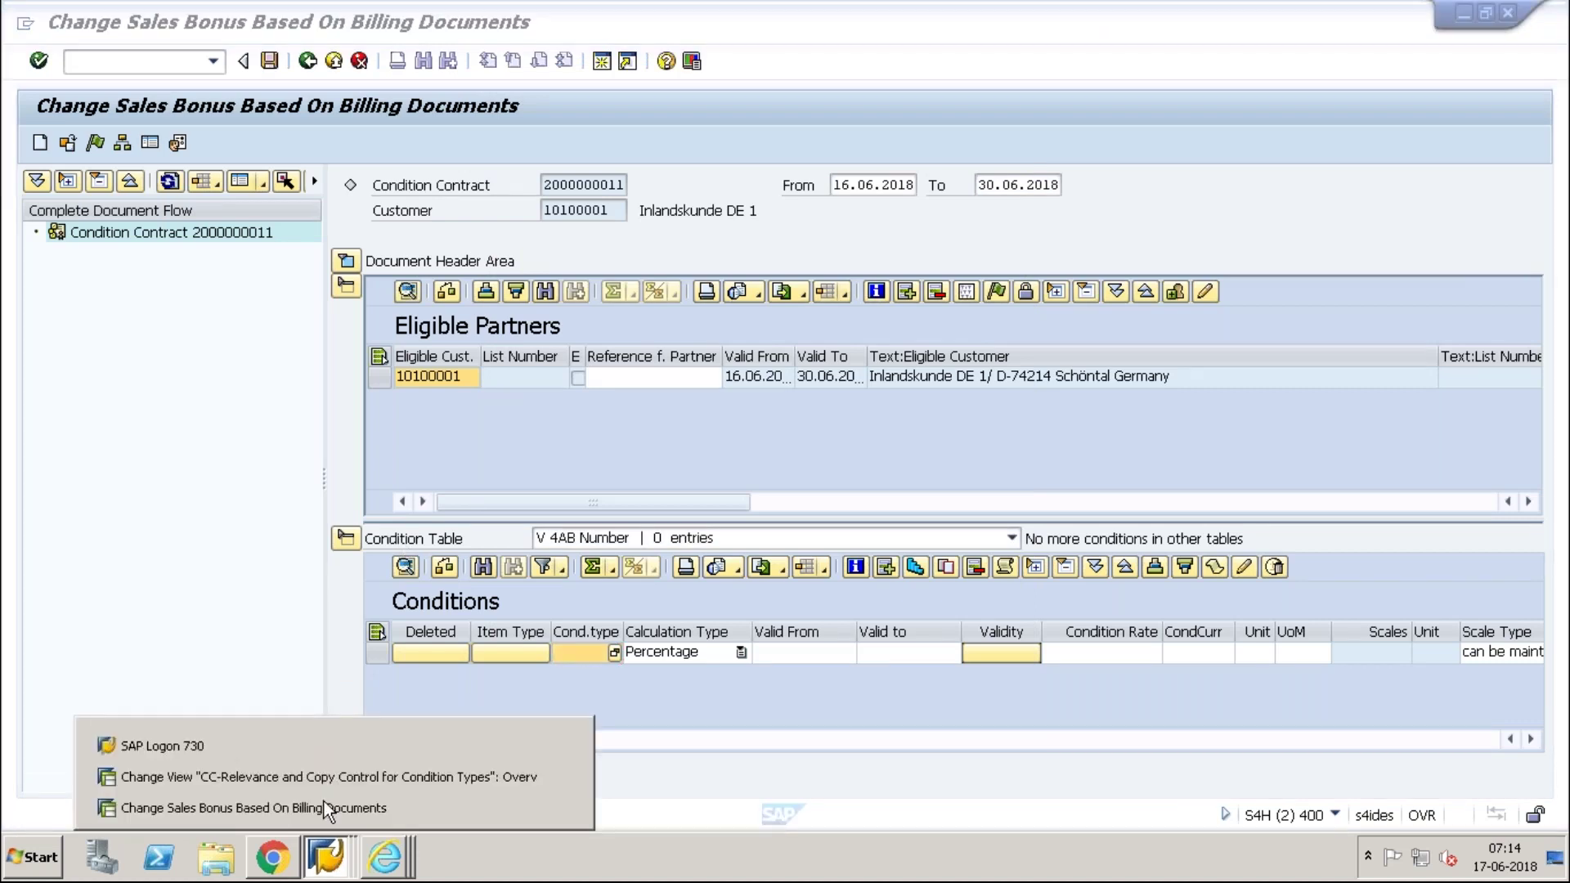
pyautogui.click(321, 779)
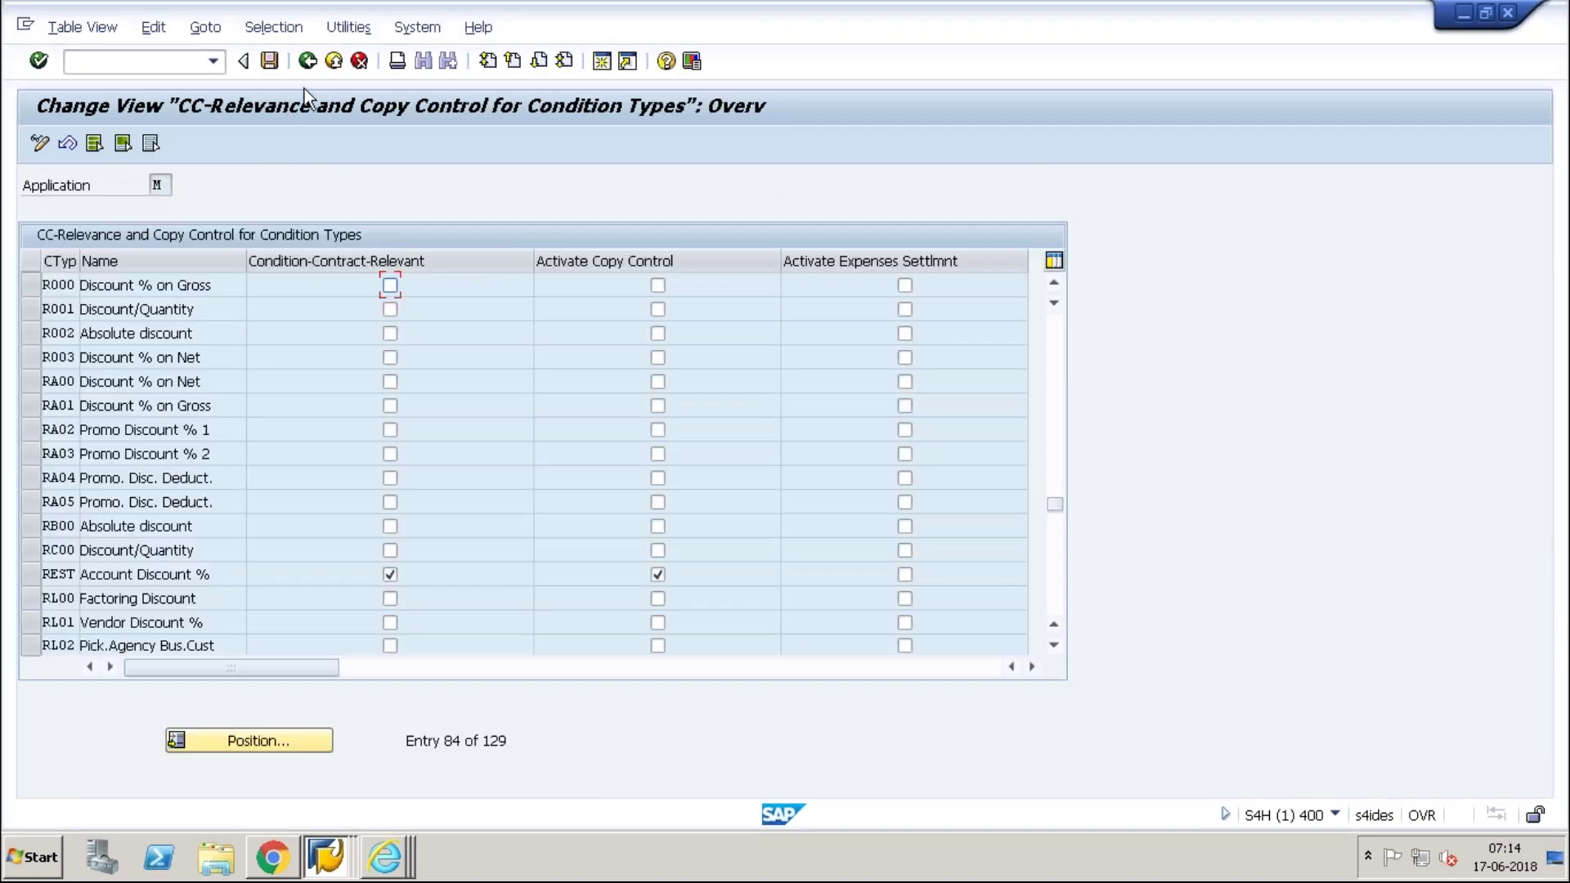
# Step: Review the purchasing condition type group definitions and assignments, including SAP-delivered condition type assignments
pyautogui.click(308, 61)
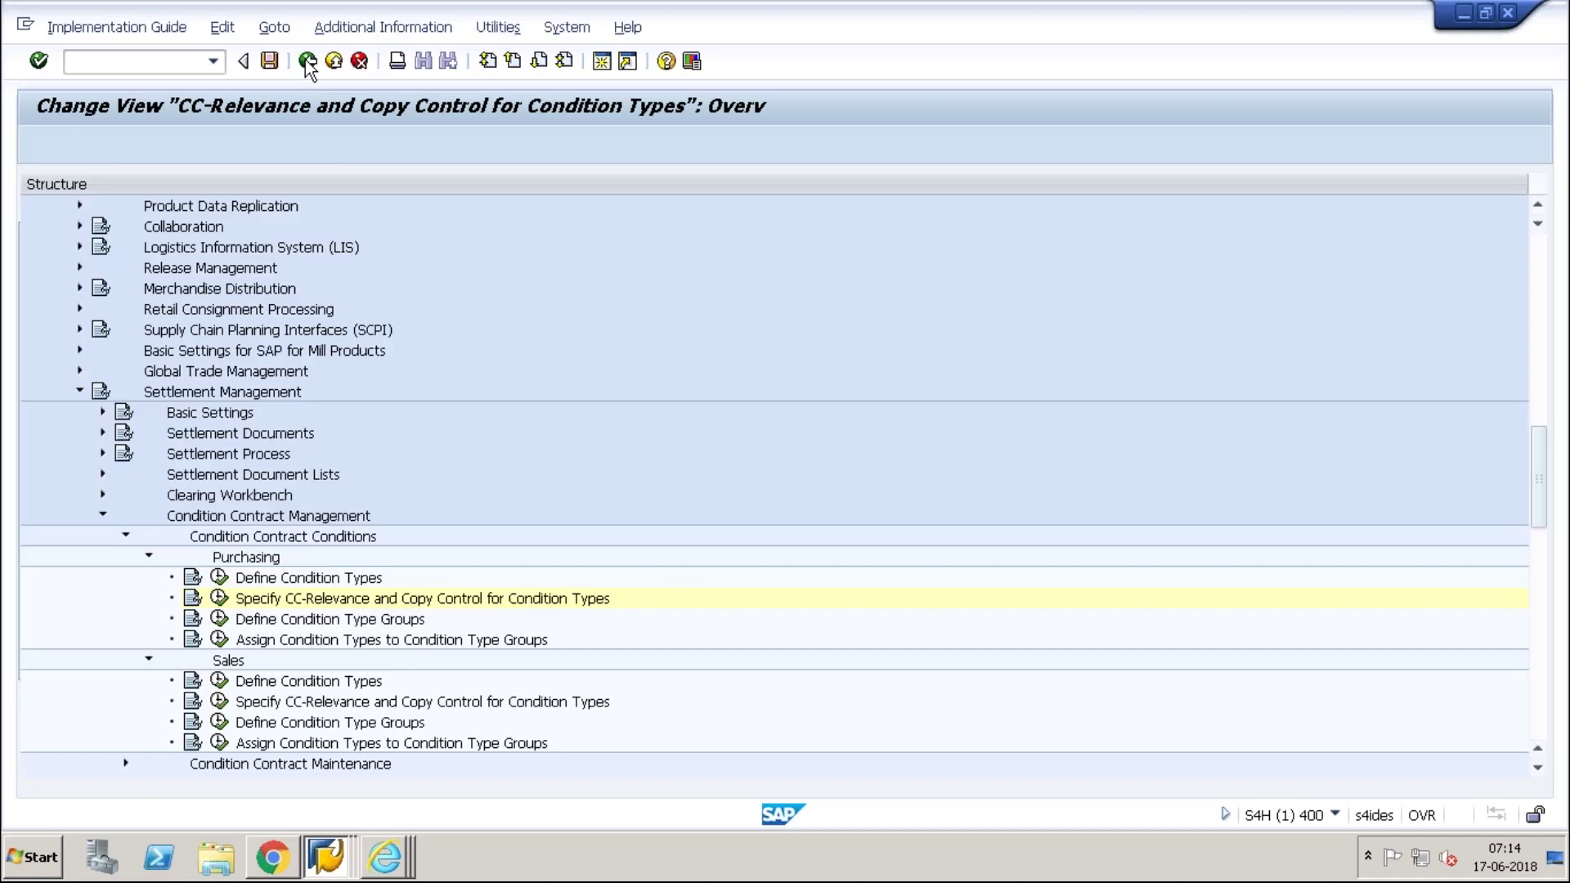
pyautogui.click(220, 639)
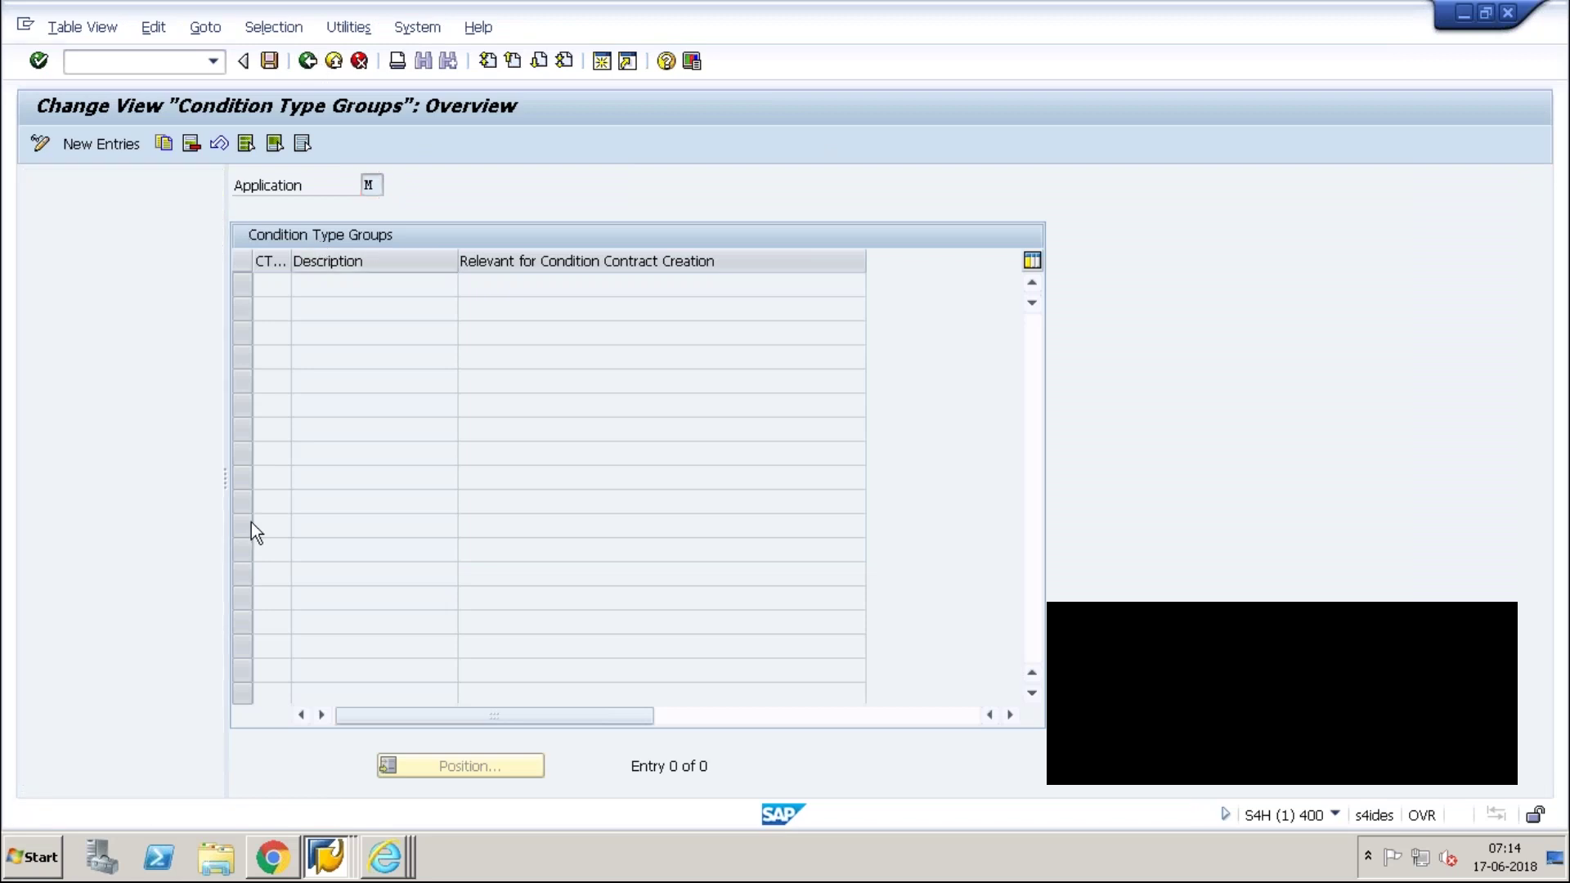
pyautogui.press('F3')
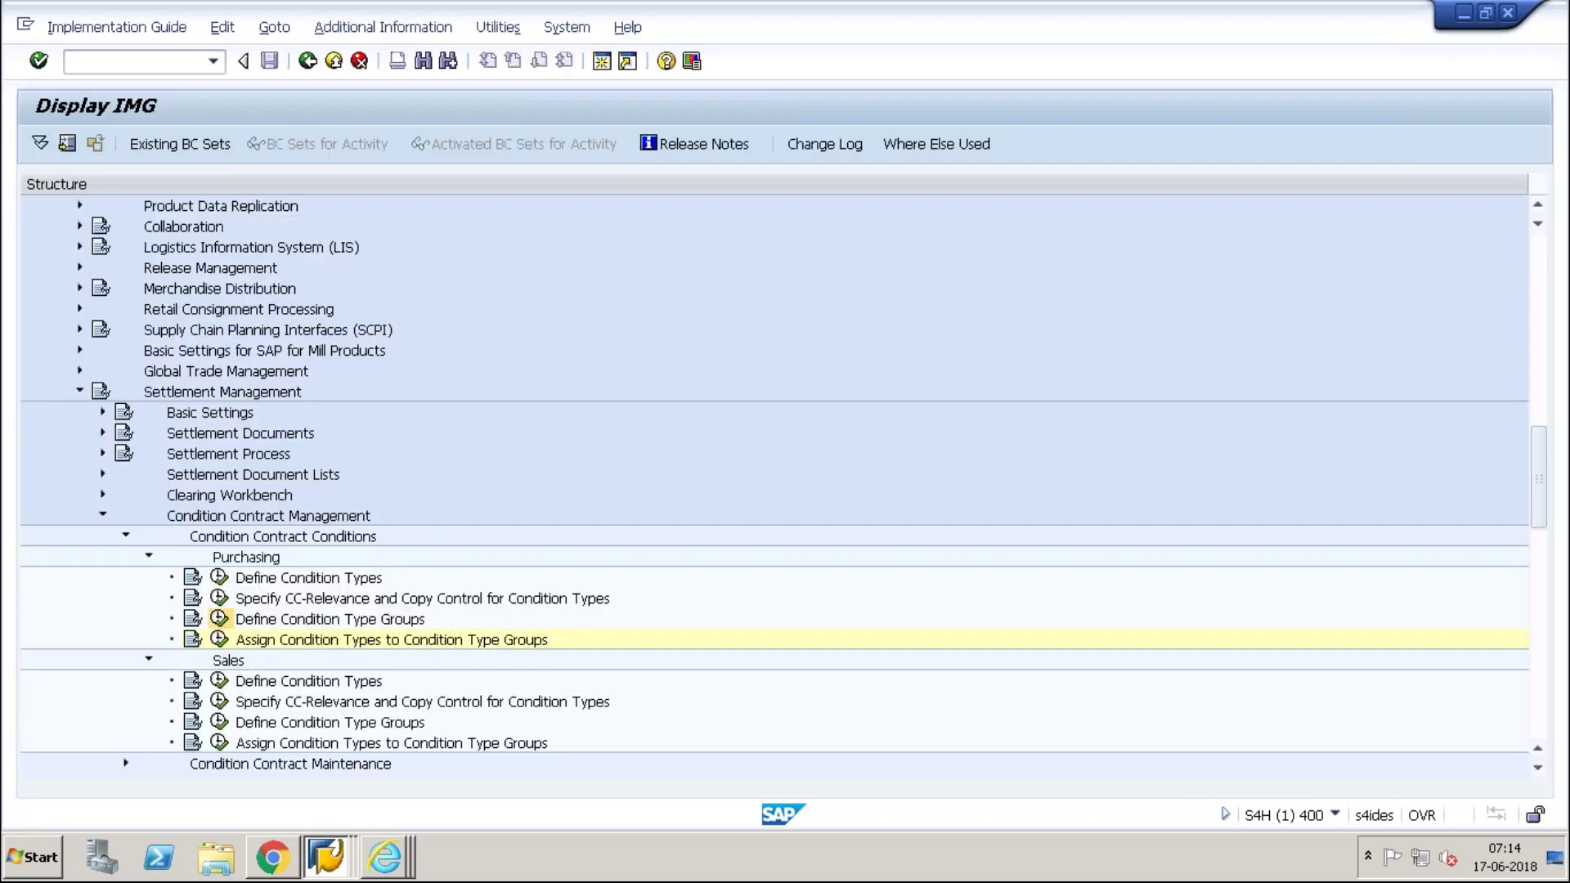
pyautogui.click(219, 619)
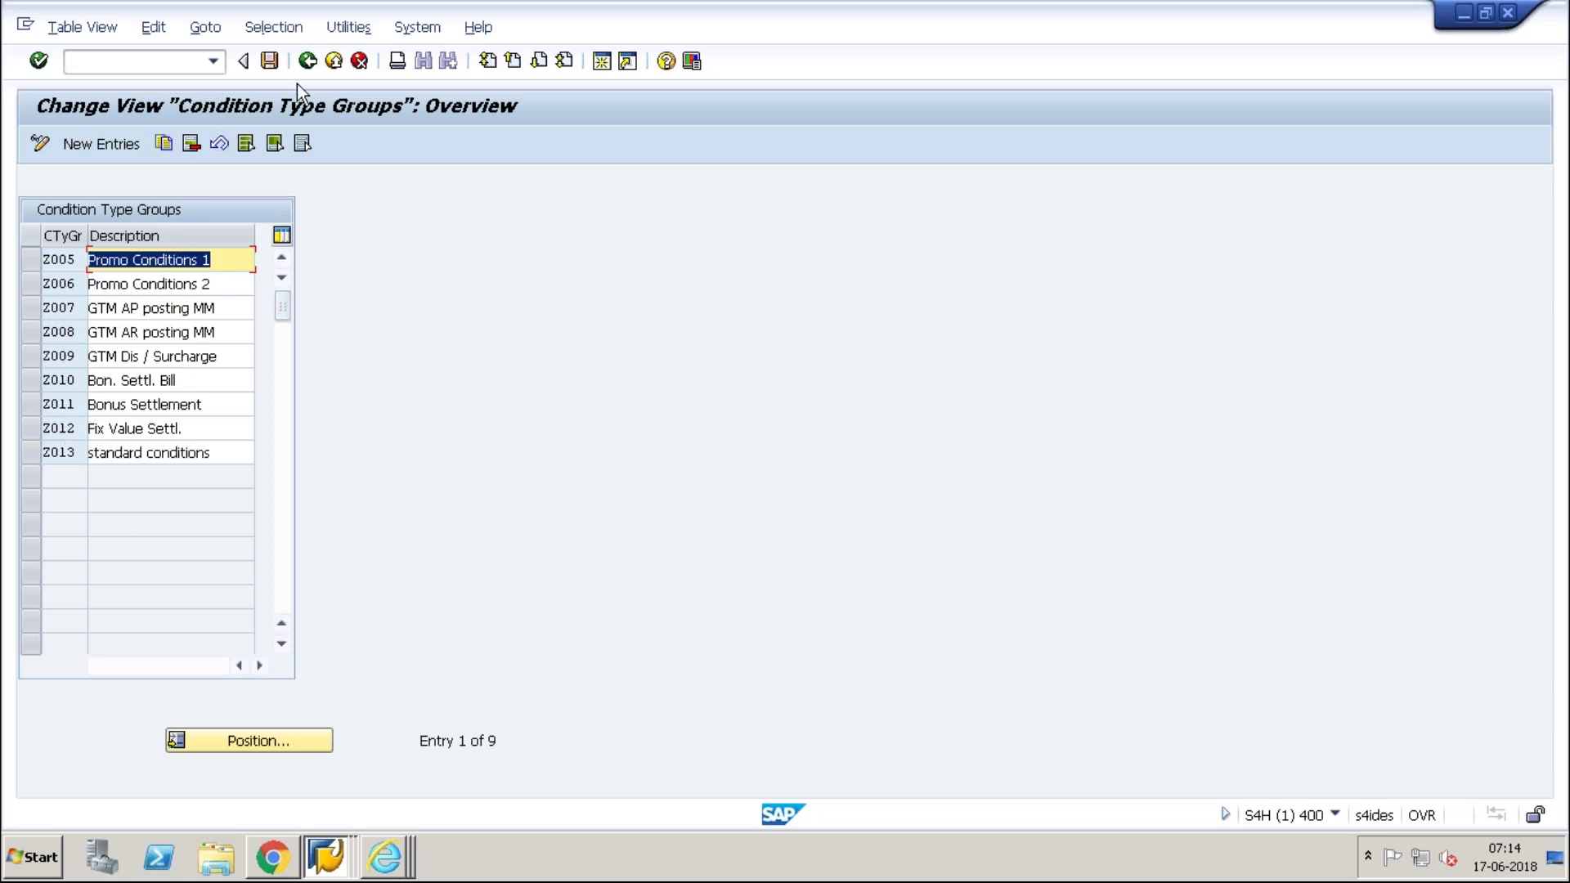
pyautogui.click(308, 61)
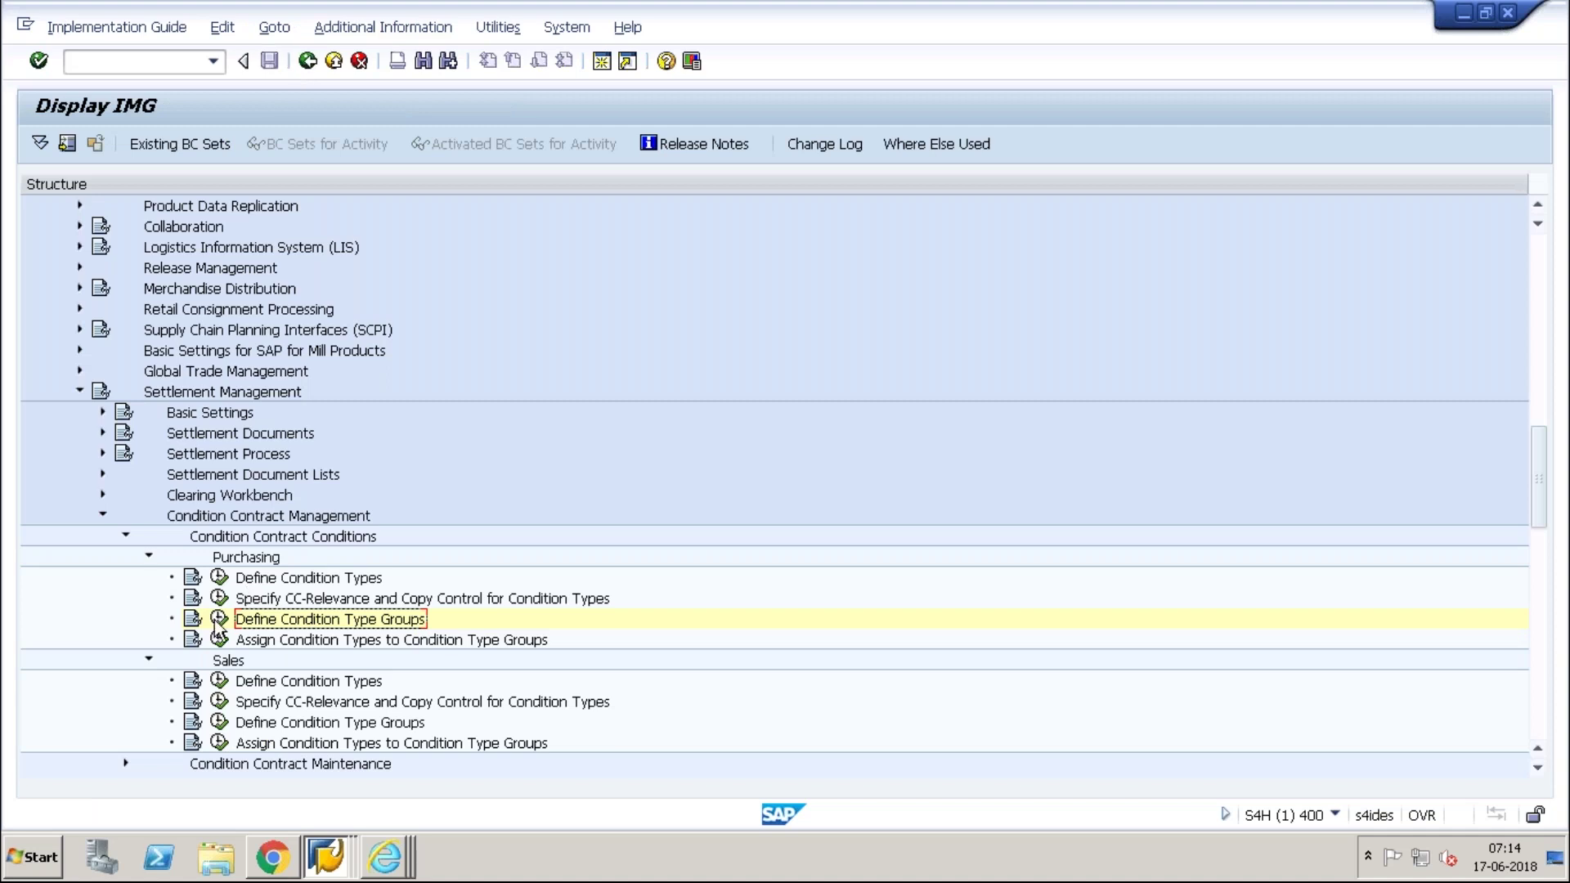
pyautogui.click(218, 638)
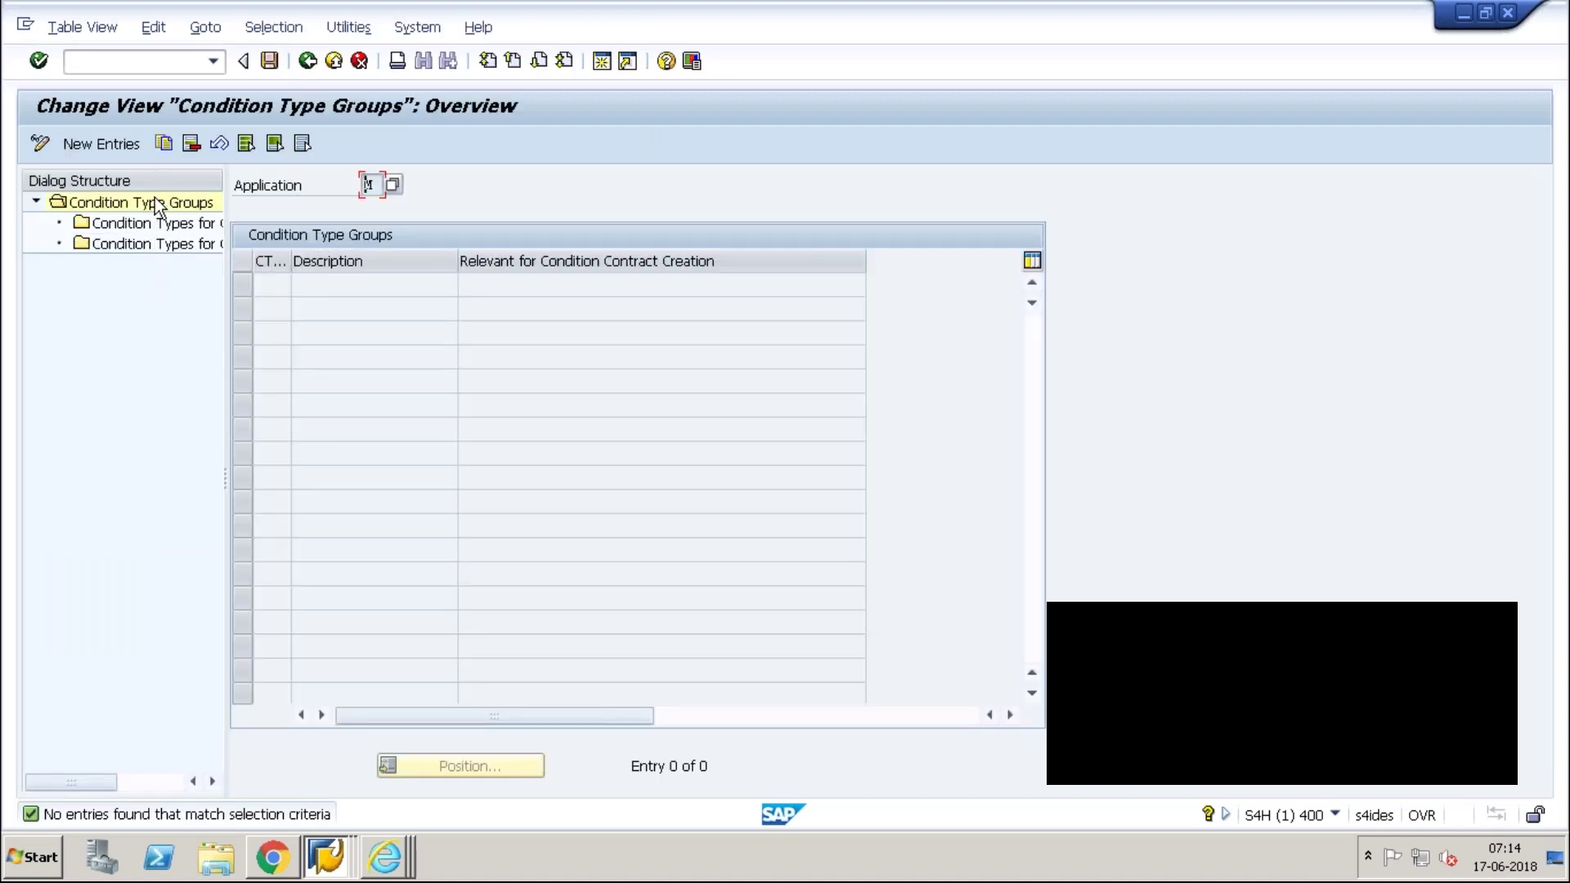
pyautogui.click(159, 228)
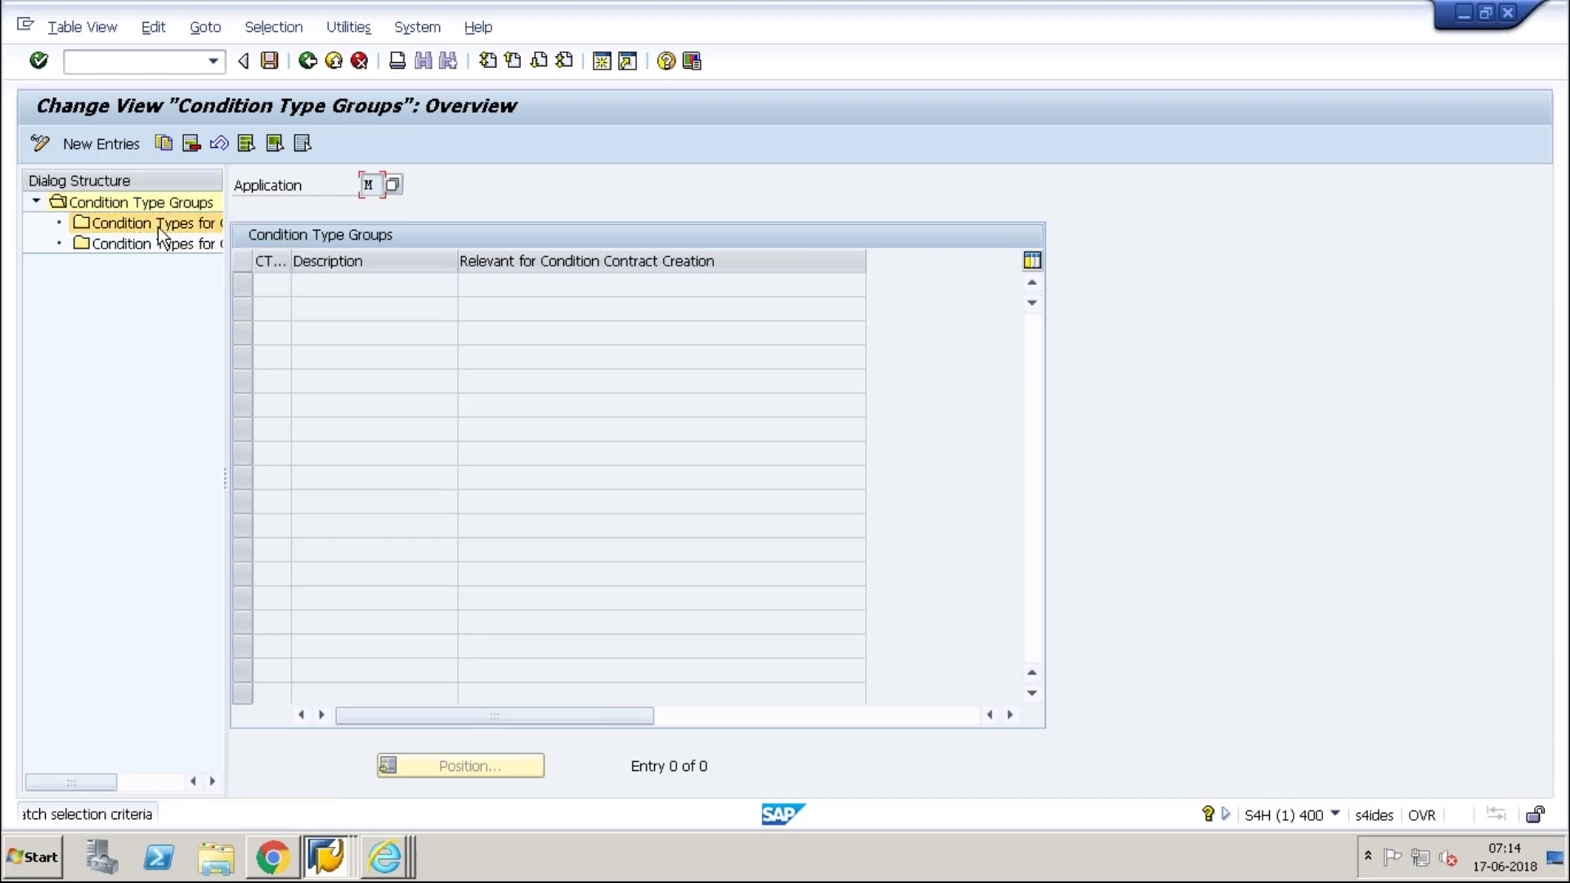
pyautogui.click(158, 245)
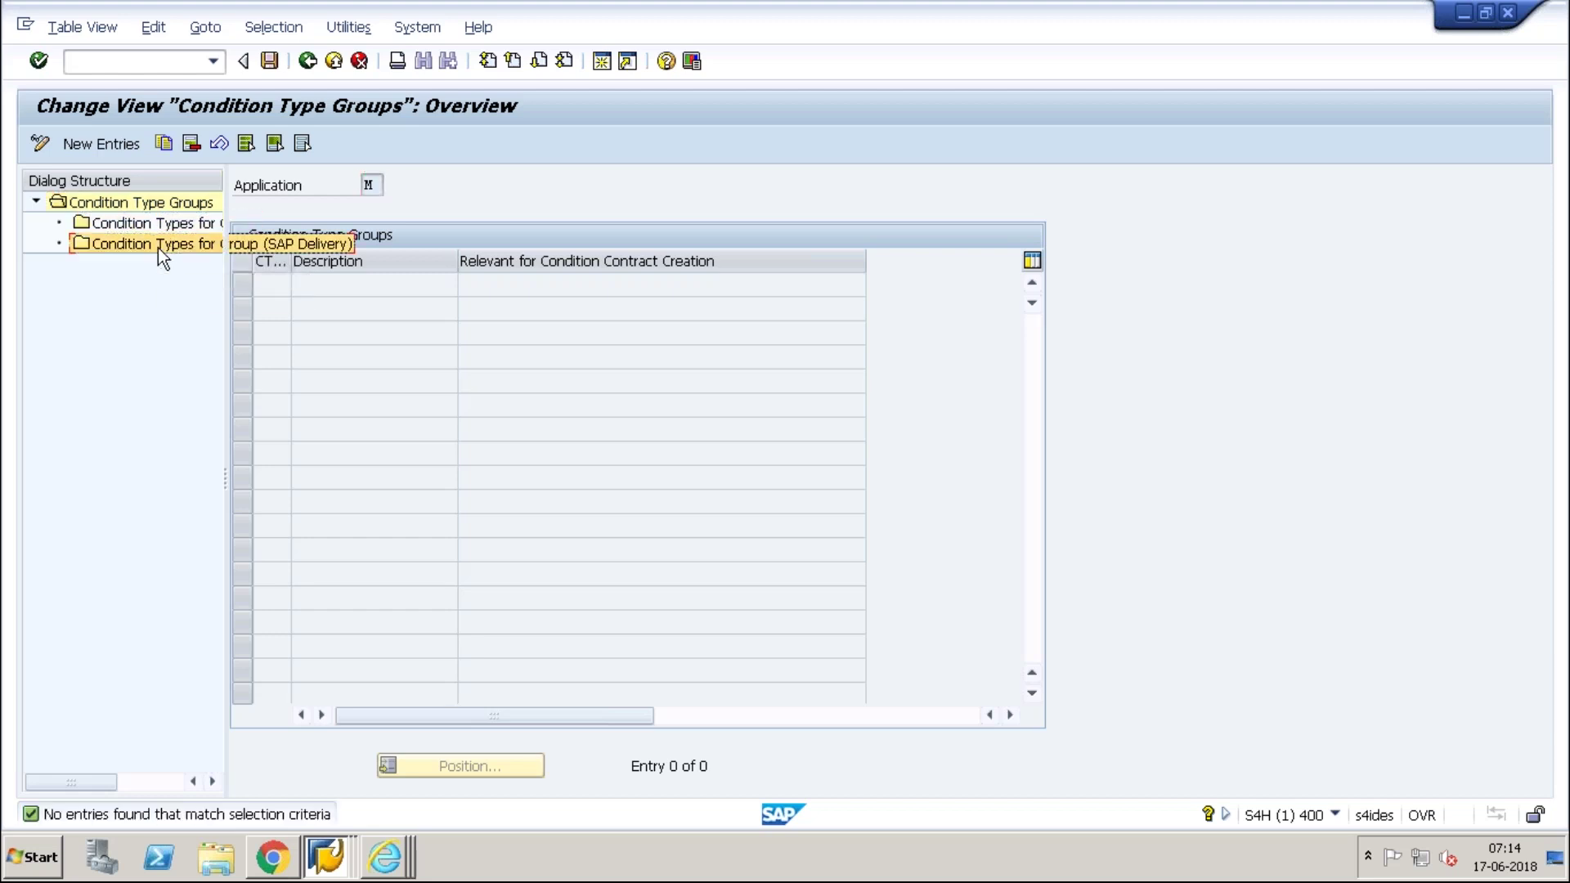
# Step: Open the sales condition type group definitions and inspect the 0S01 Sales Rebate entry
pyautogui.click(307, 62)
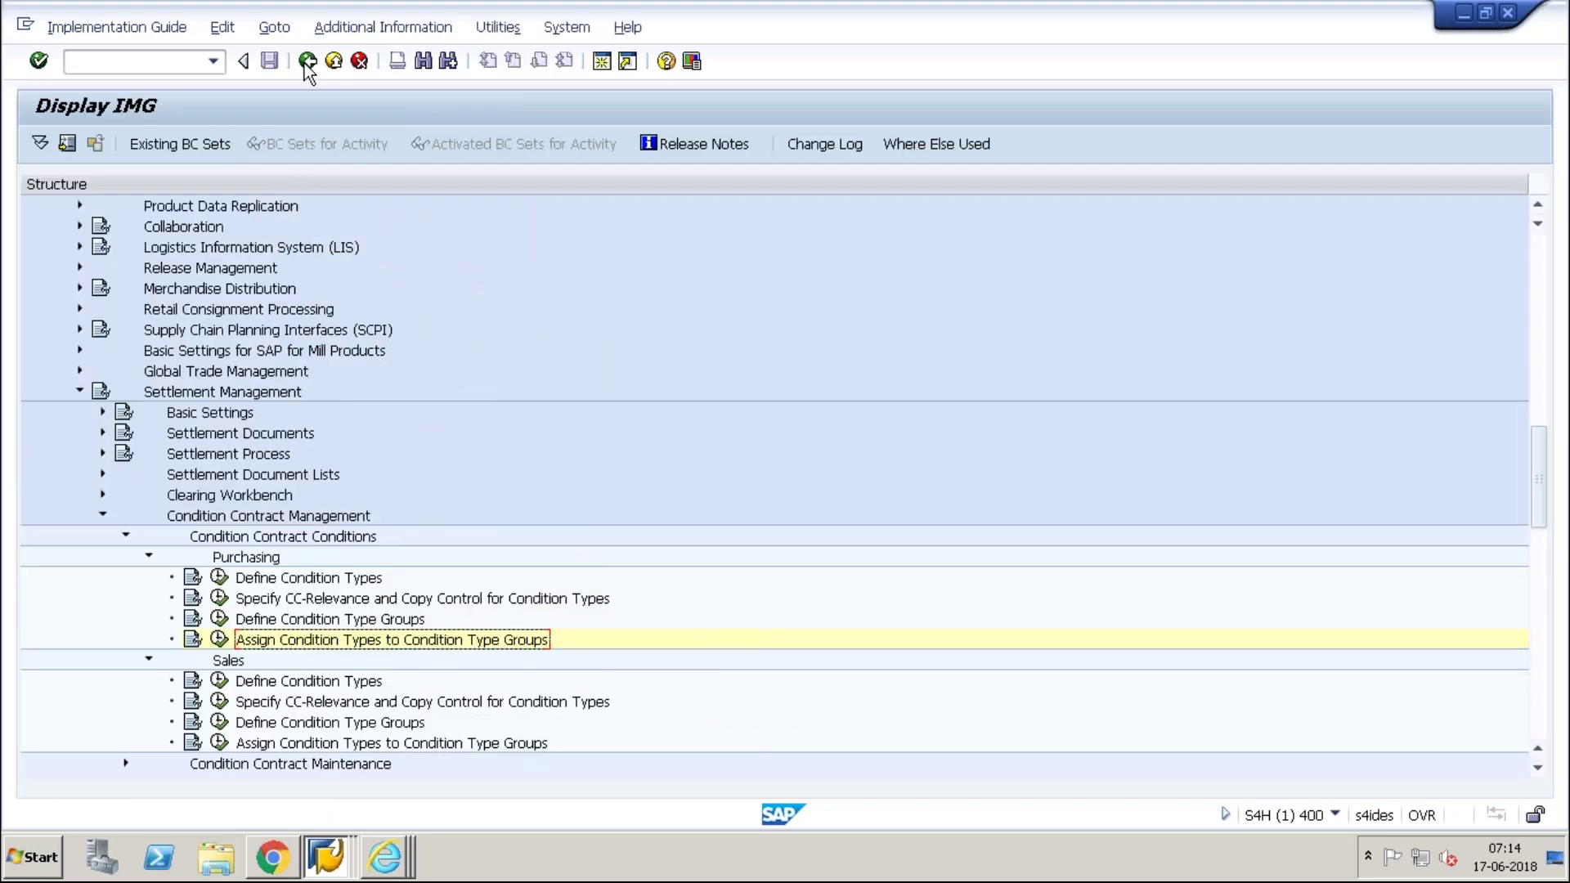
pyautogui.click(219, 723)
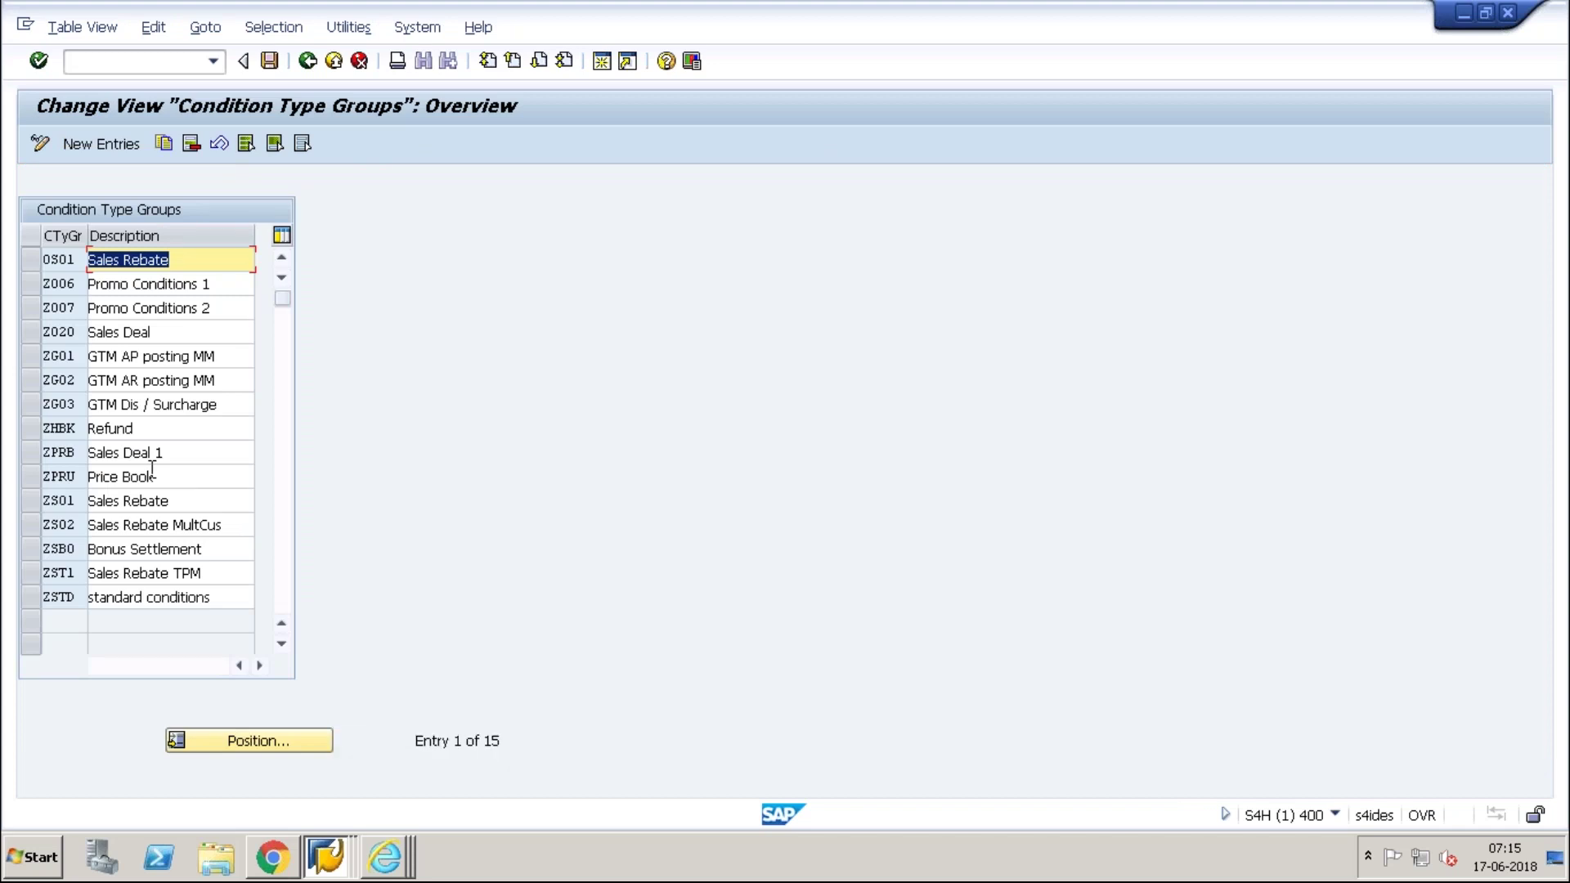
pyautogui.doubleClick(155, 499)
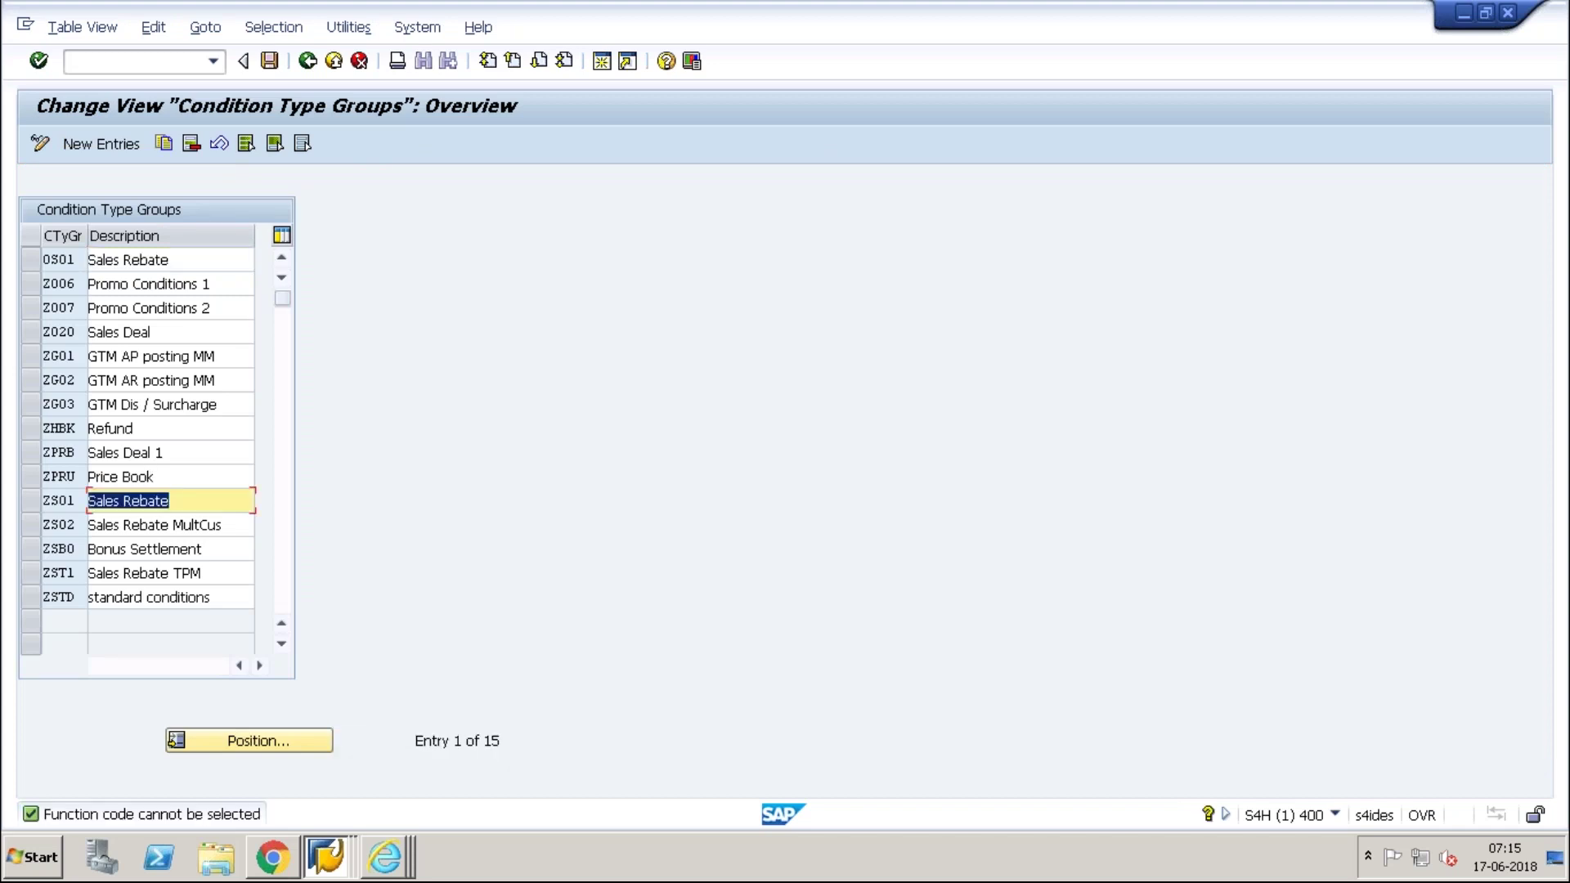
pyautogui.click(307, 61)
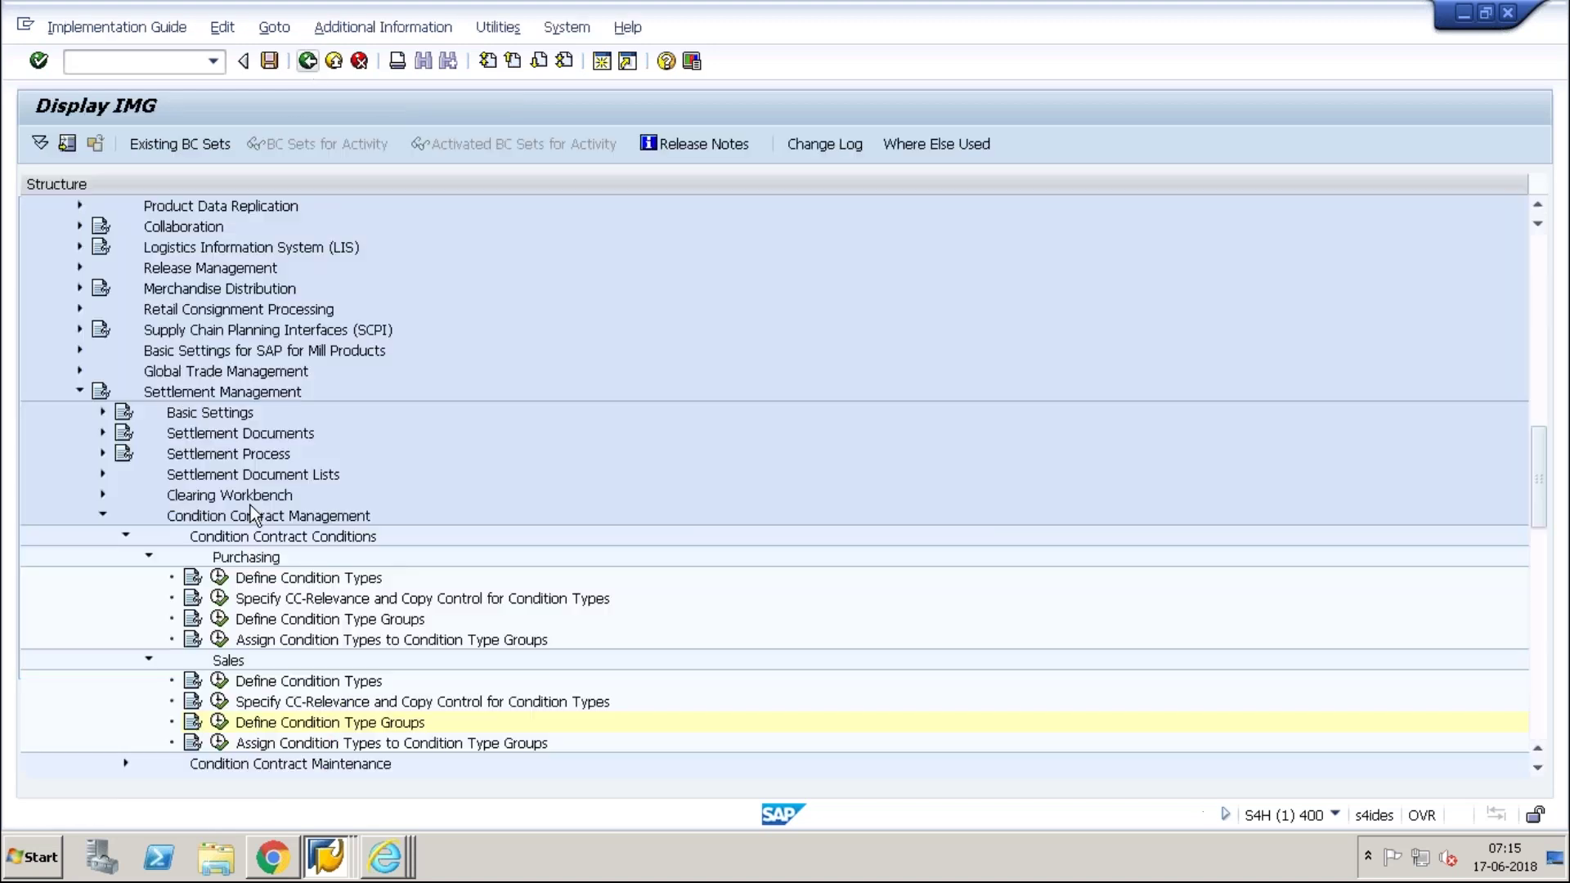
pyautogui.click(219, 744)
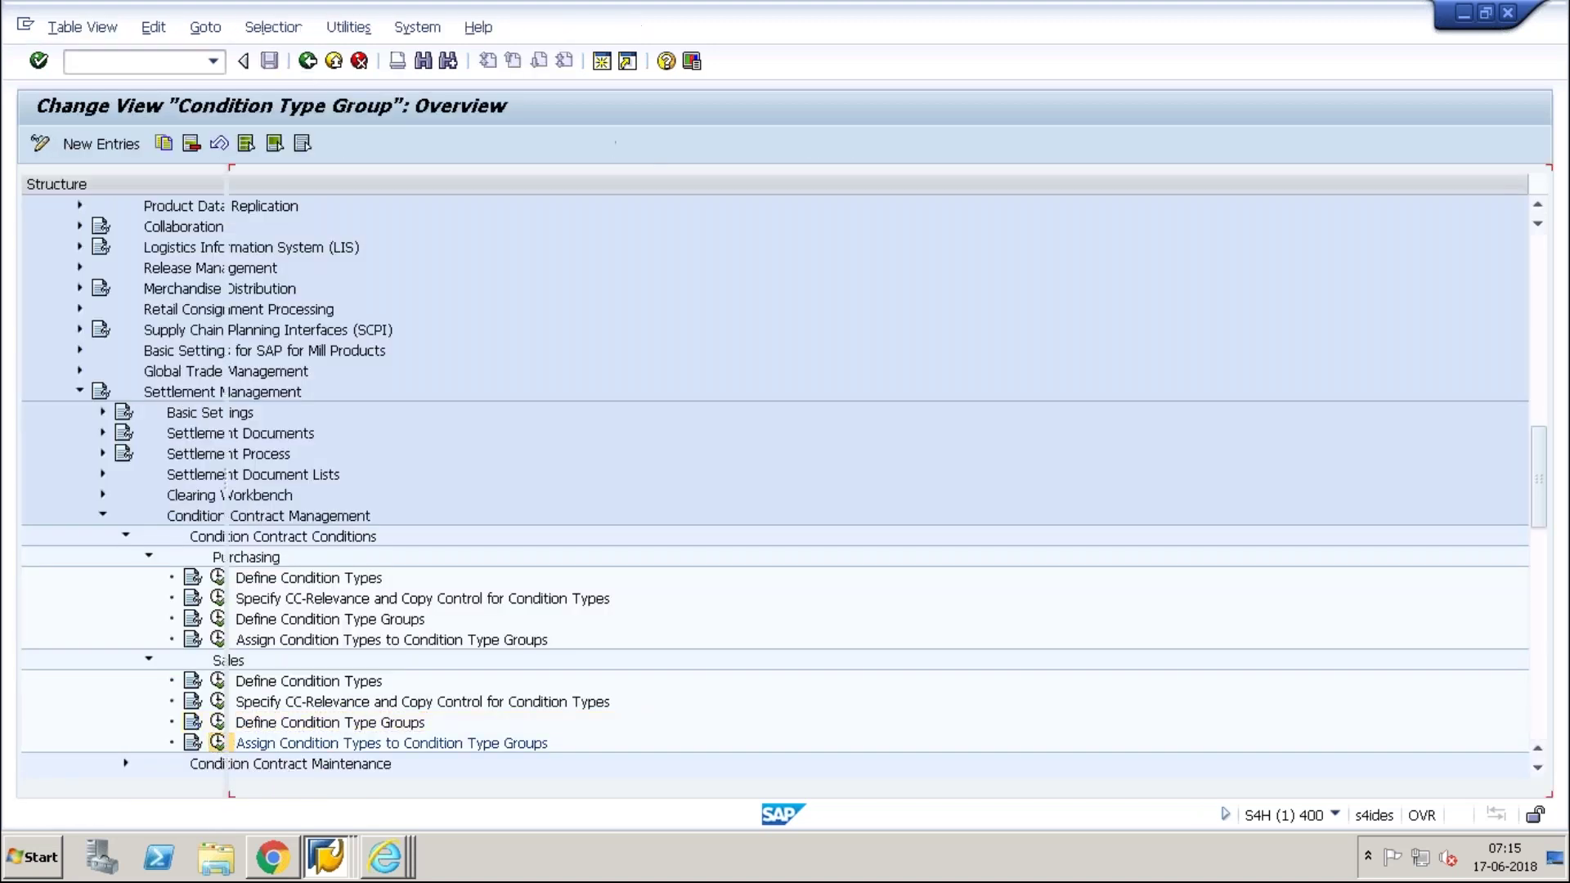
pyautogui.click(240, 286)
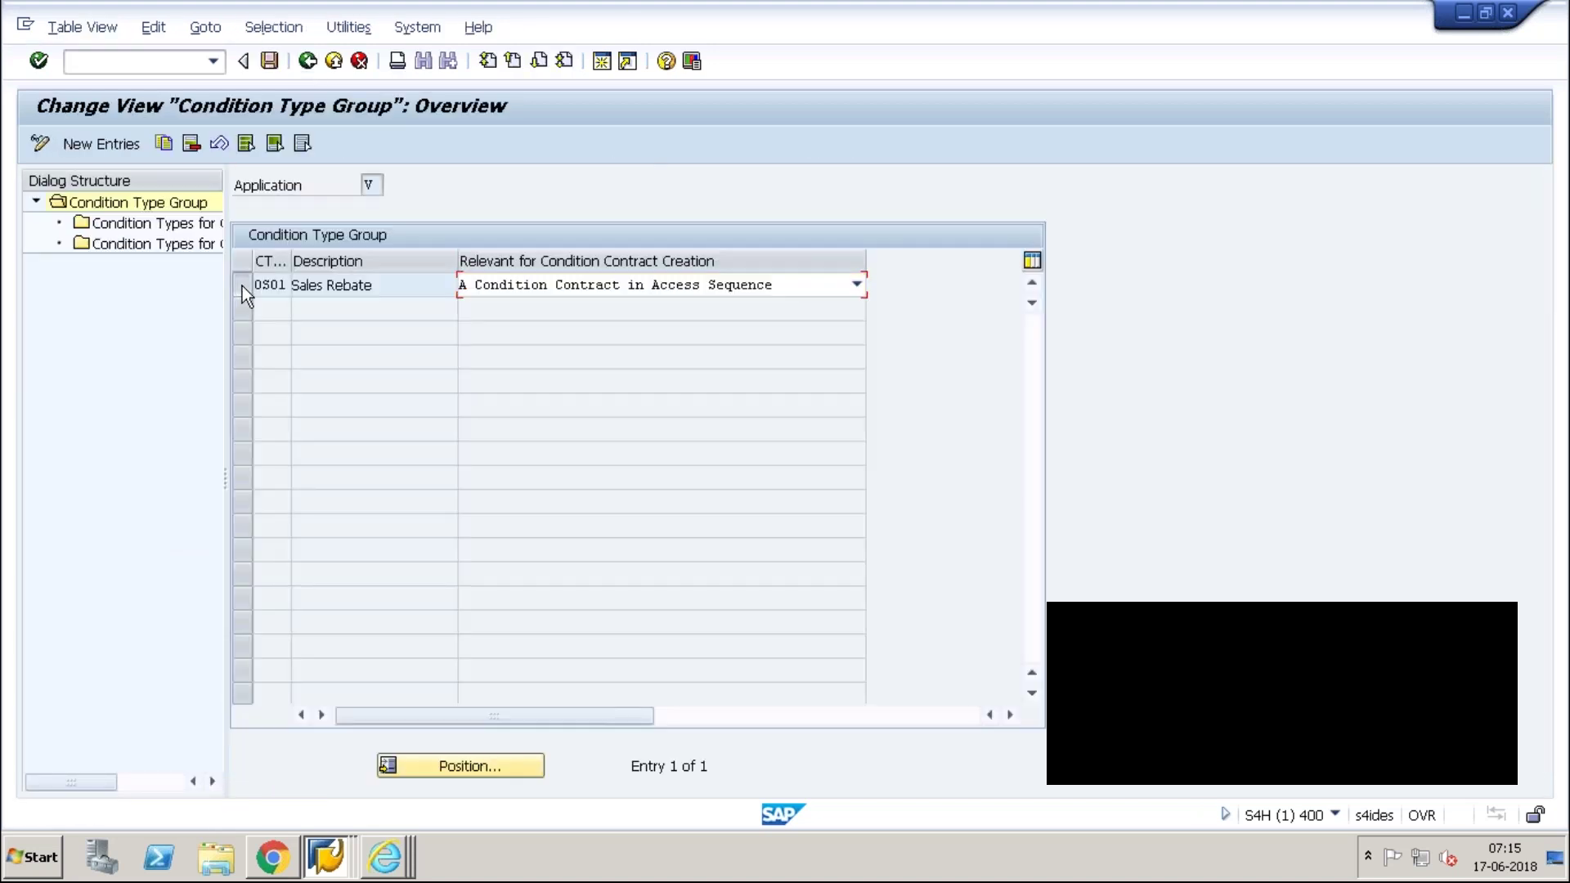
pyautogui.click(142, 230)
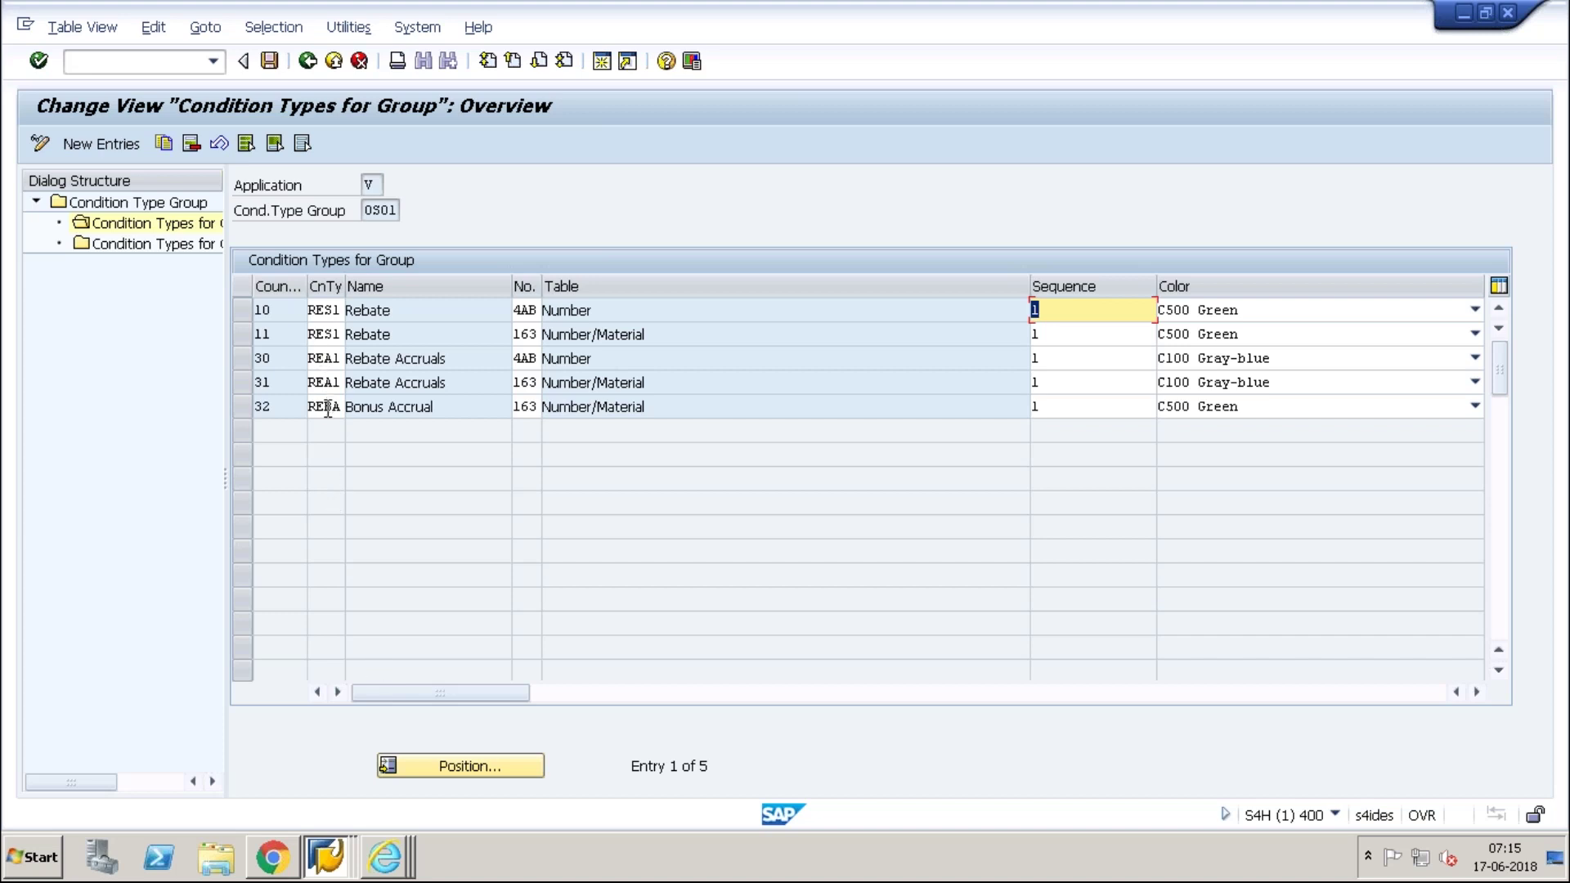
pyautogui.click(339, 856)
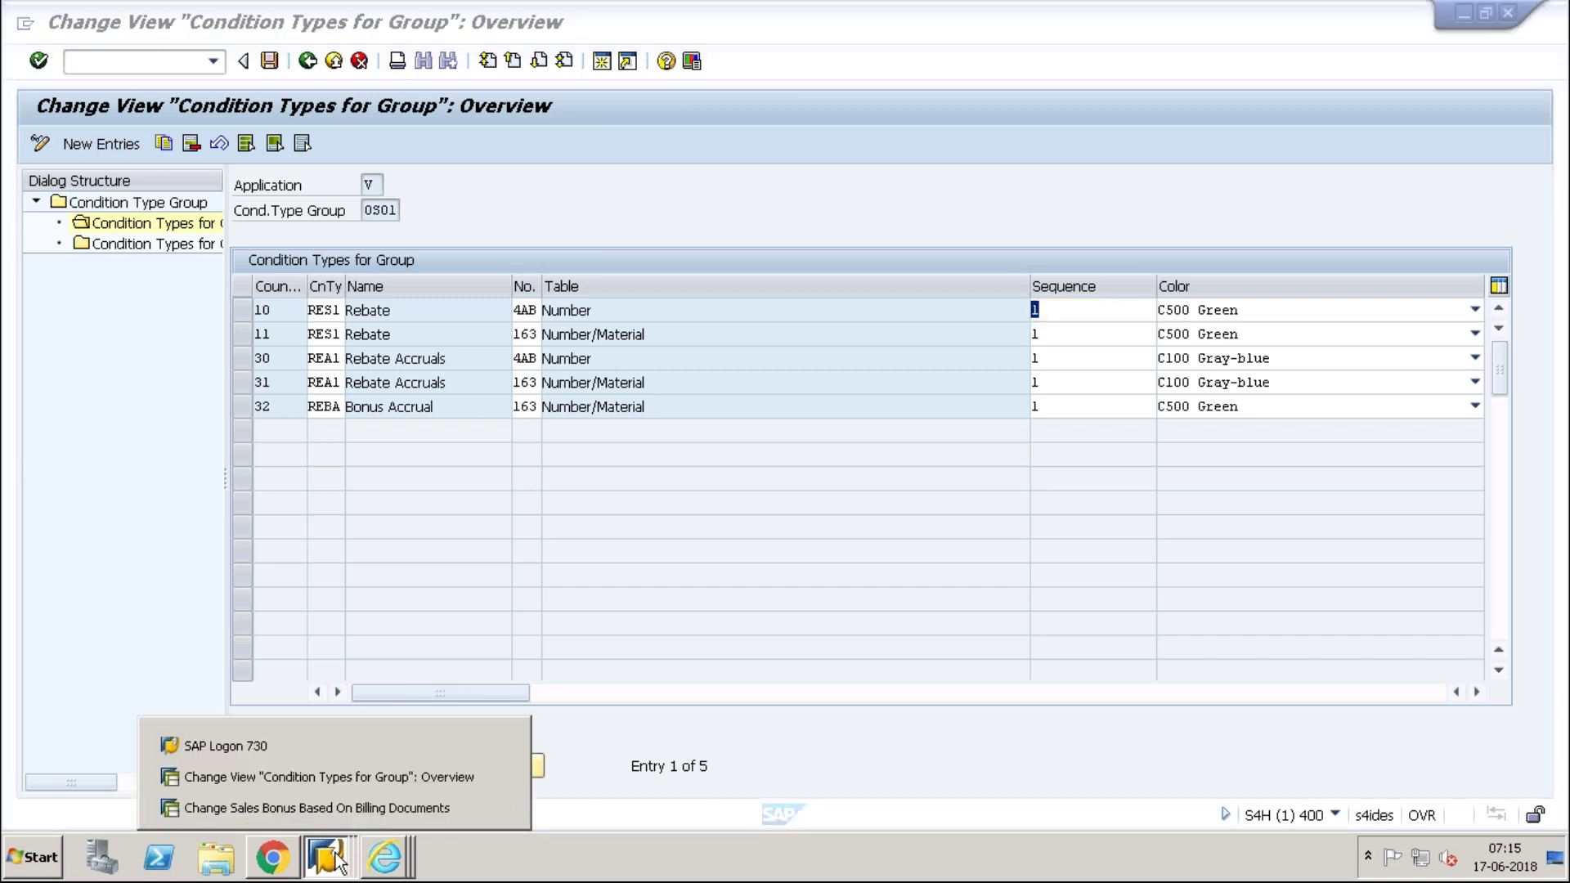
pyautogui.click(302, 779)
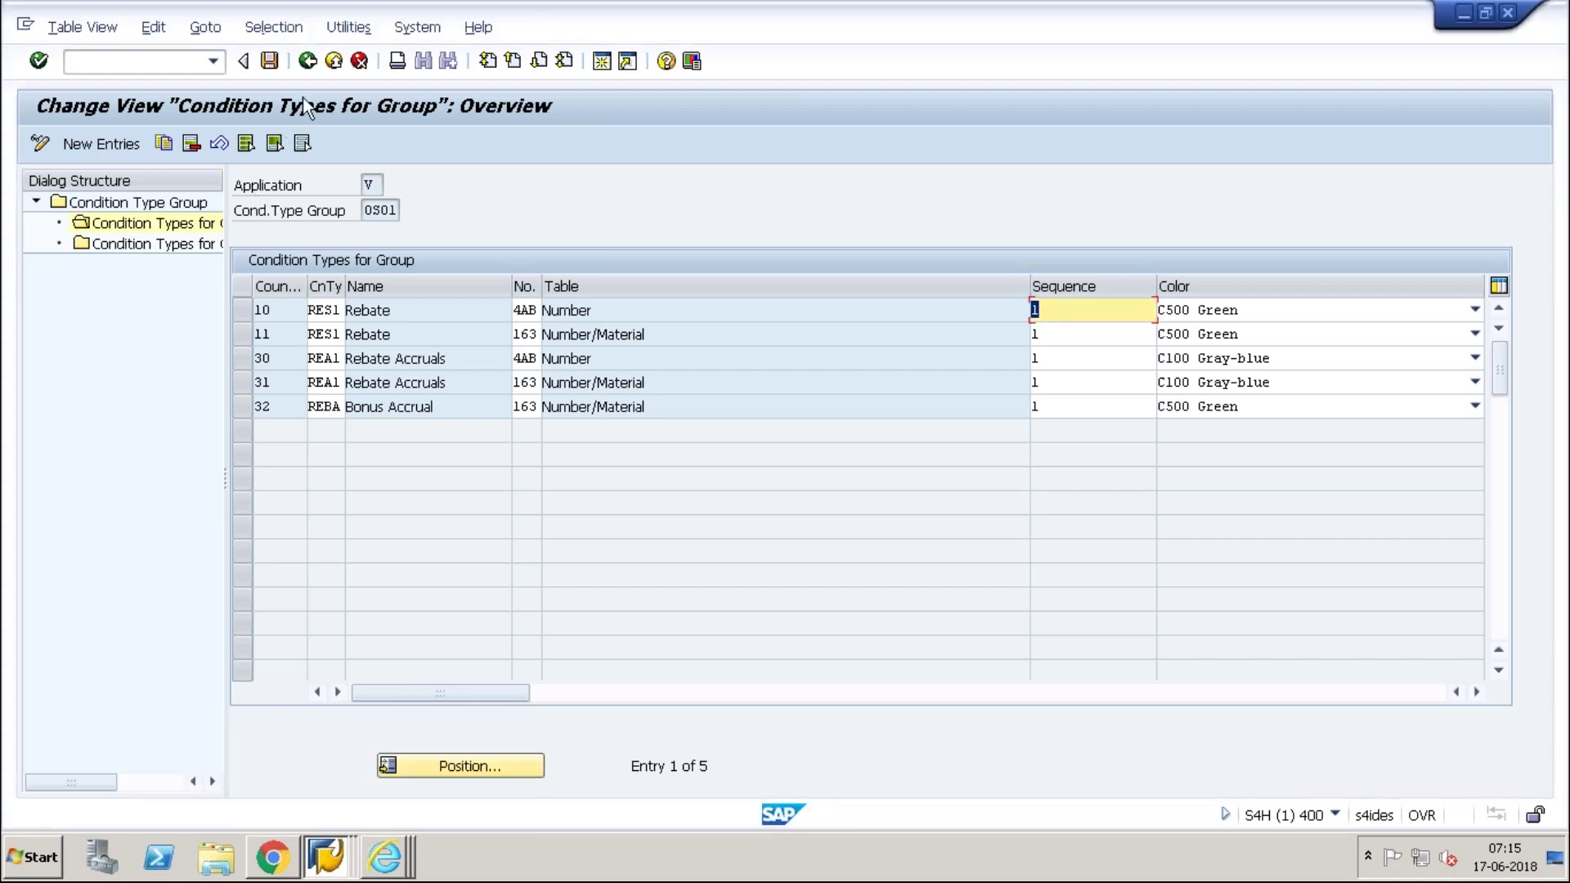
pyautogui.click(308, 66)
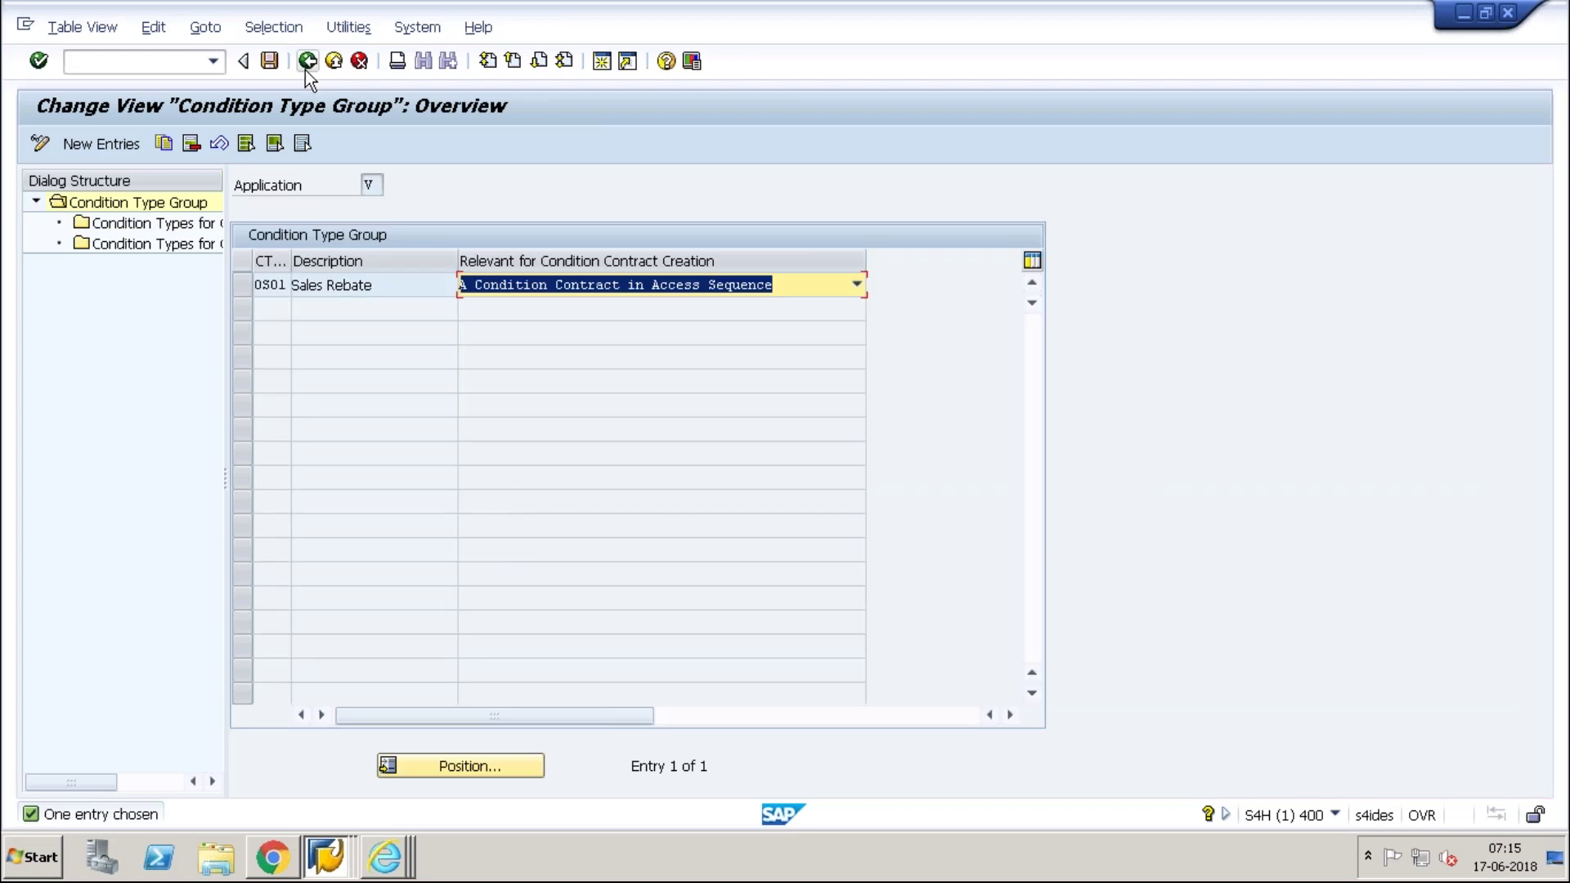
pyautogui.click(308, 65)
# Step: Run the sales CC-Relevance and Copy Control activity and jump in turn to RES1, REA1 and REBA
pyautogui.click(219, 701)
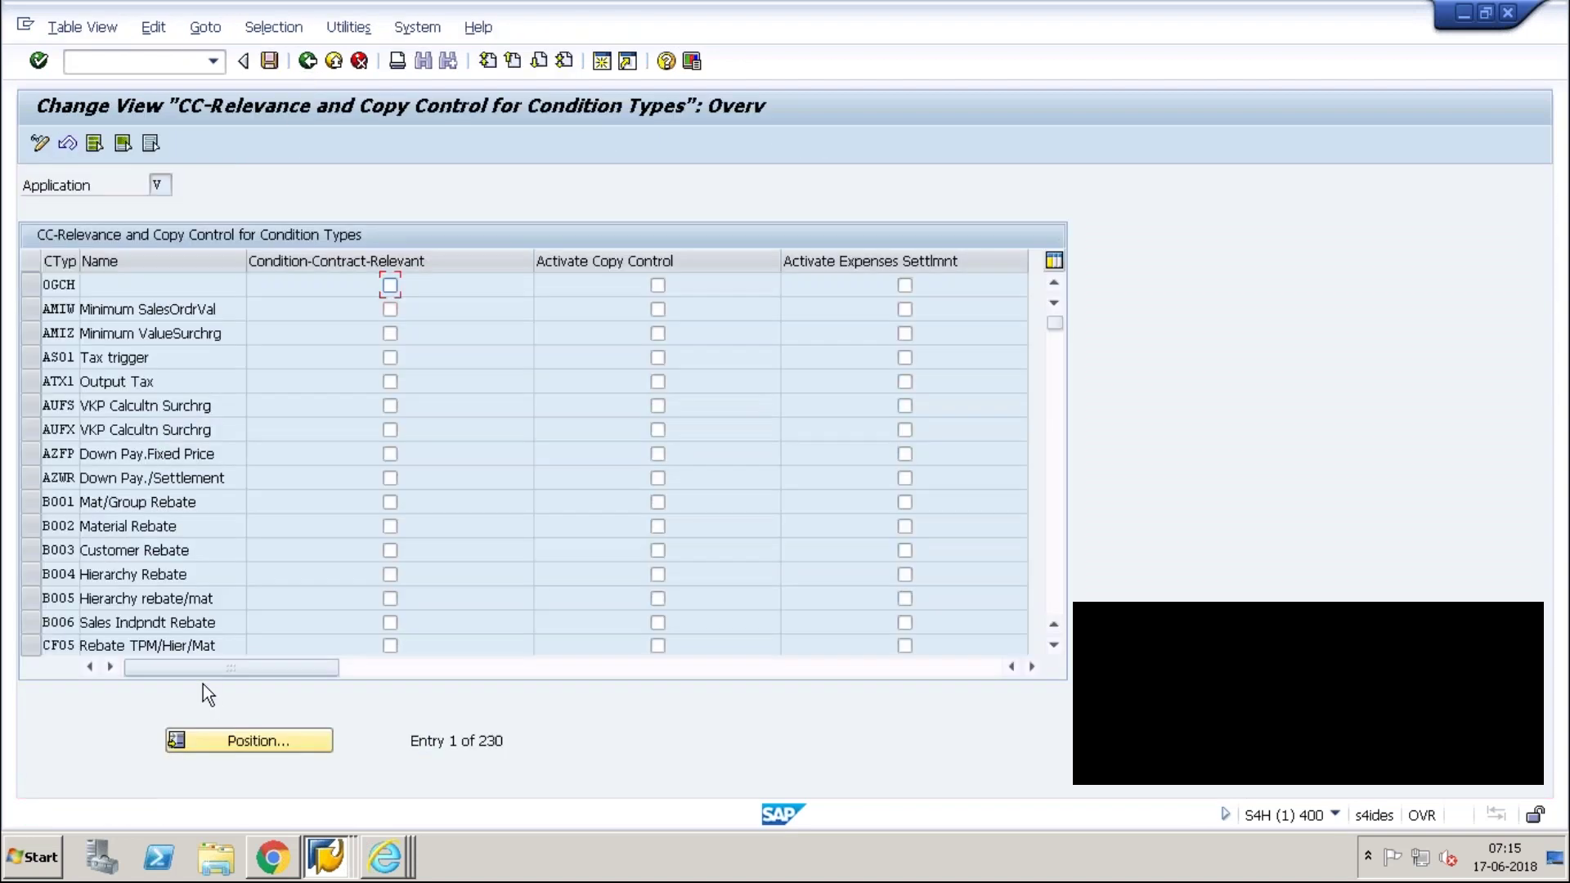
pyautogui.click(212, 734)
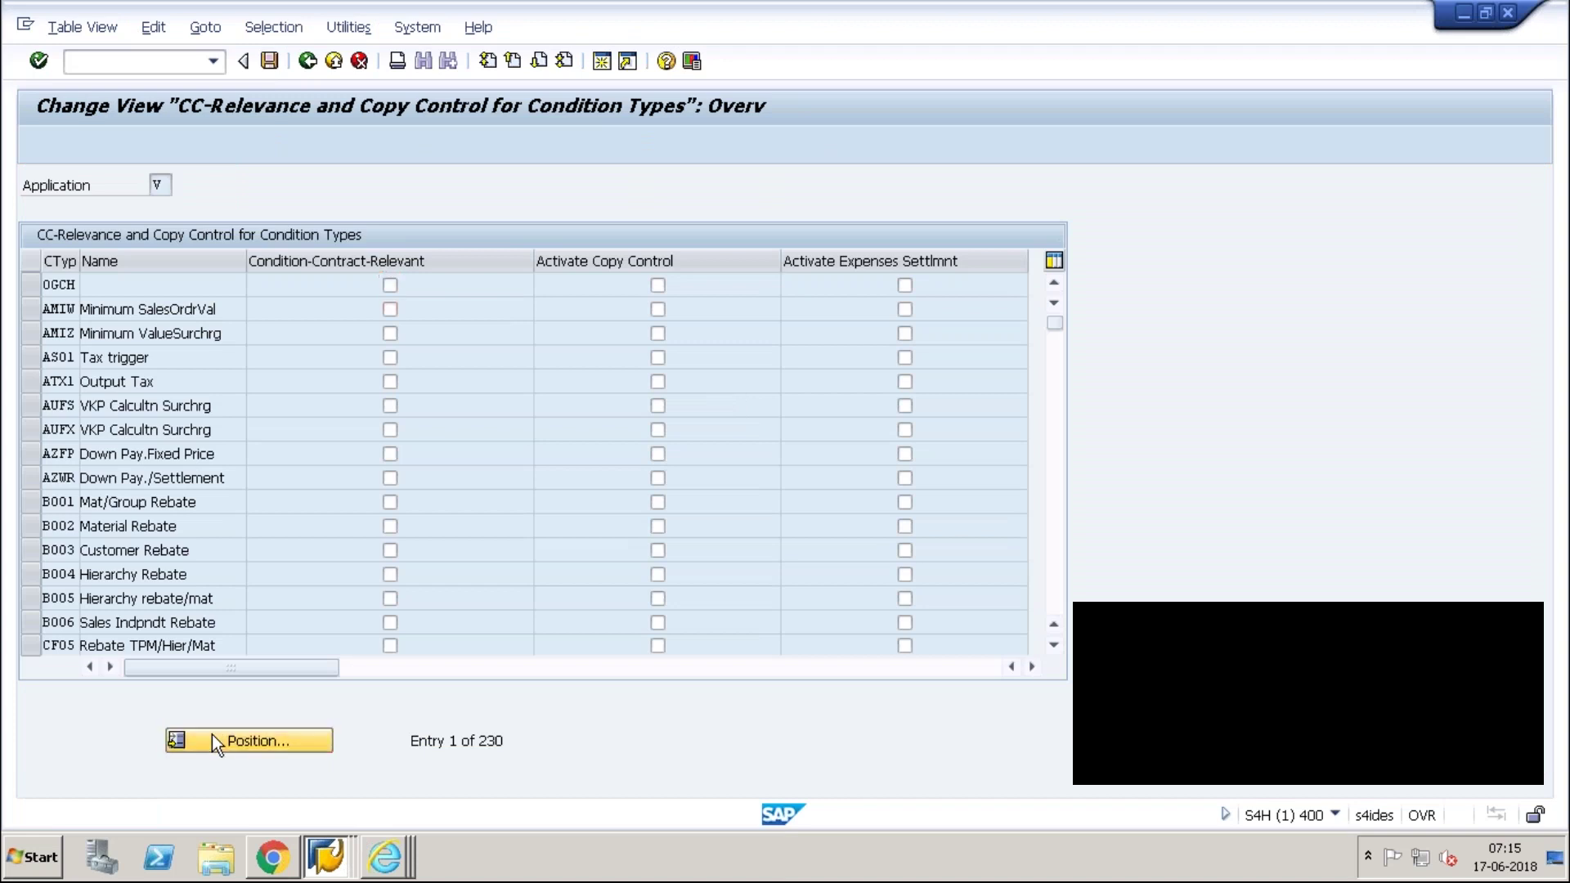
pyautogui.write('RES1')
pyautogui.press('Return')
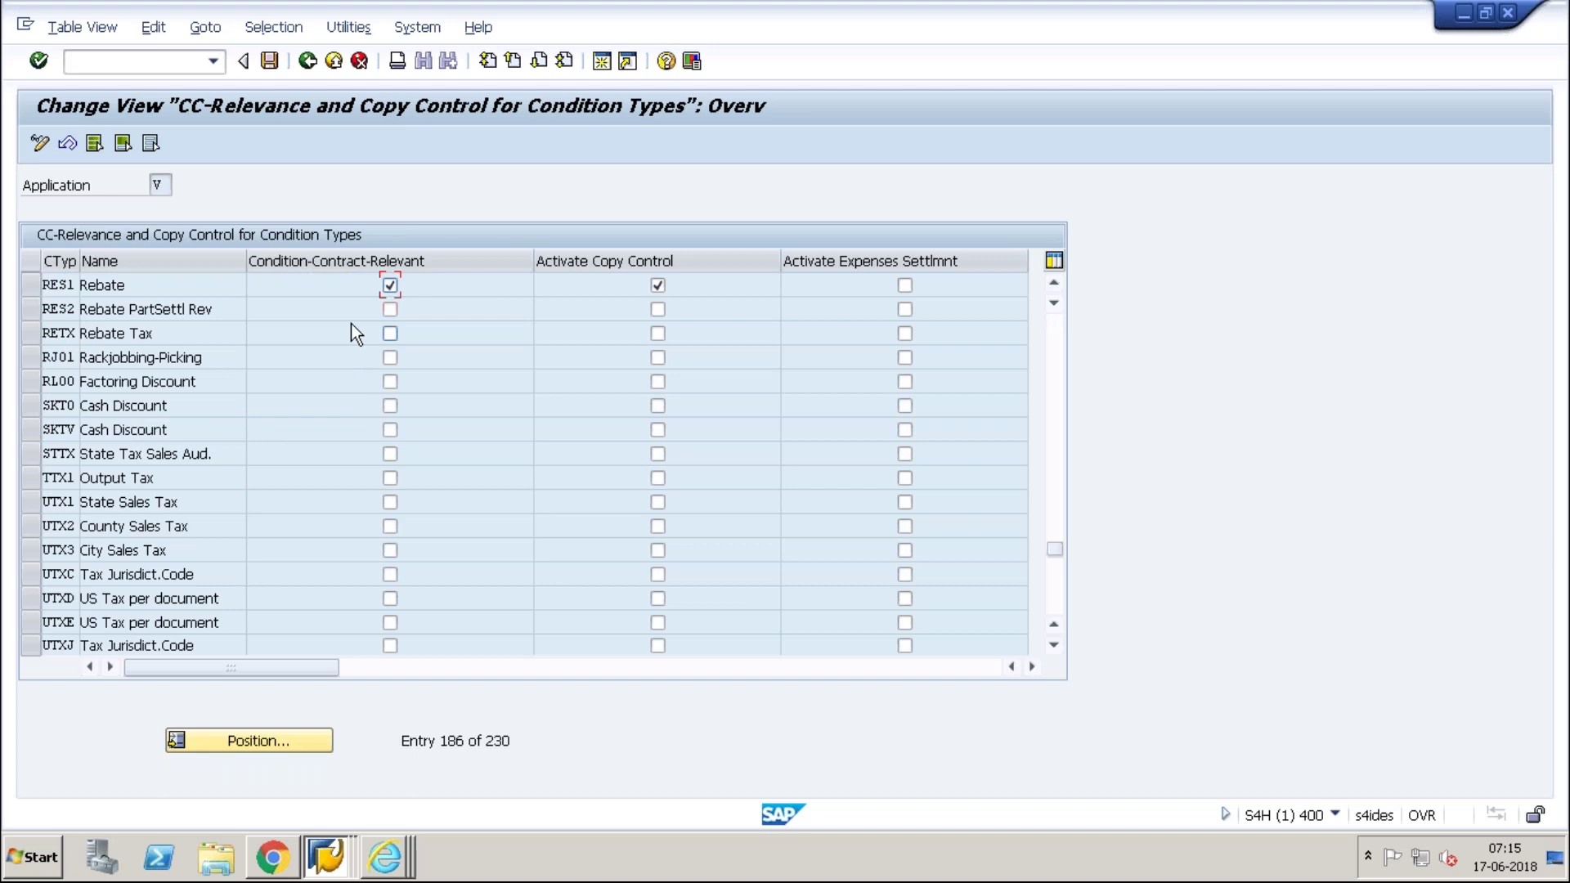
pyautogui.click(239, 740)
pyautogui.write('rea')
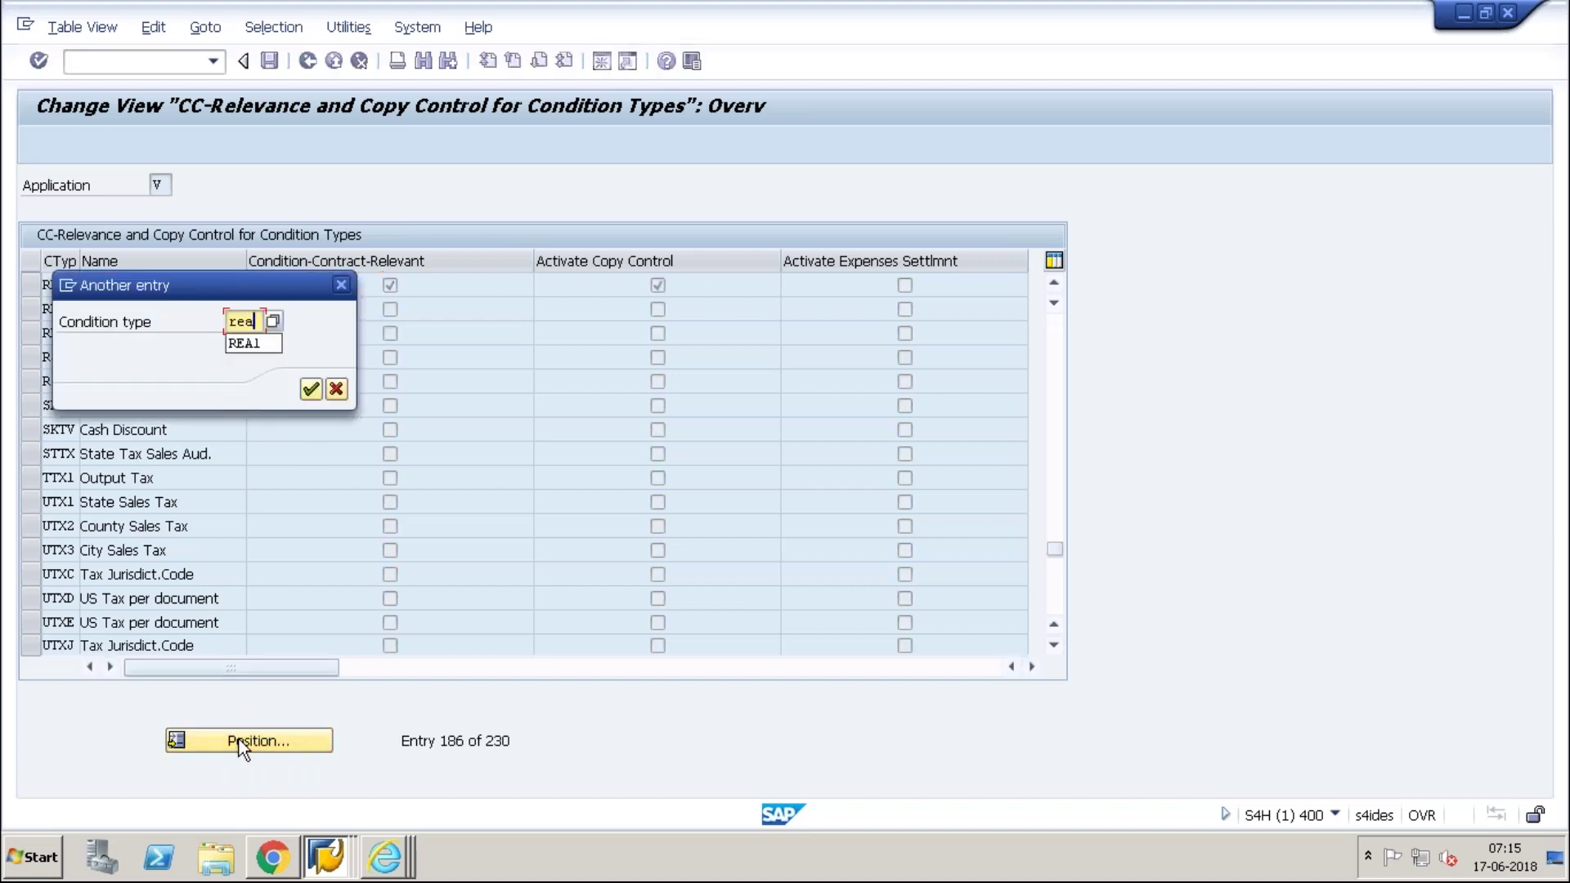
pyautogui.press('Down')
pyautogui.press('Return')
pyautogui.press('Return')
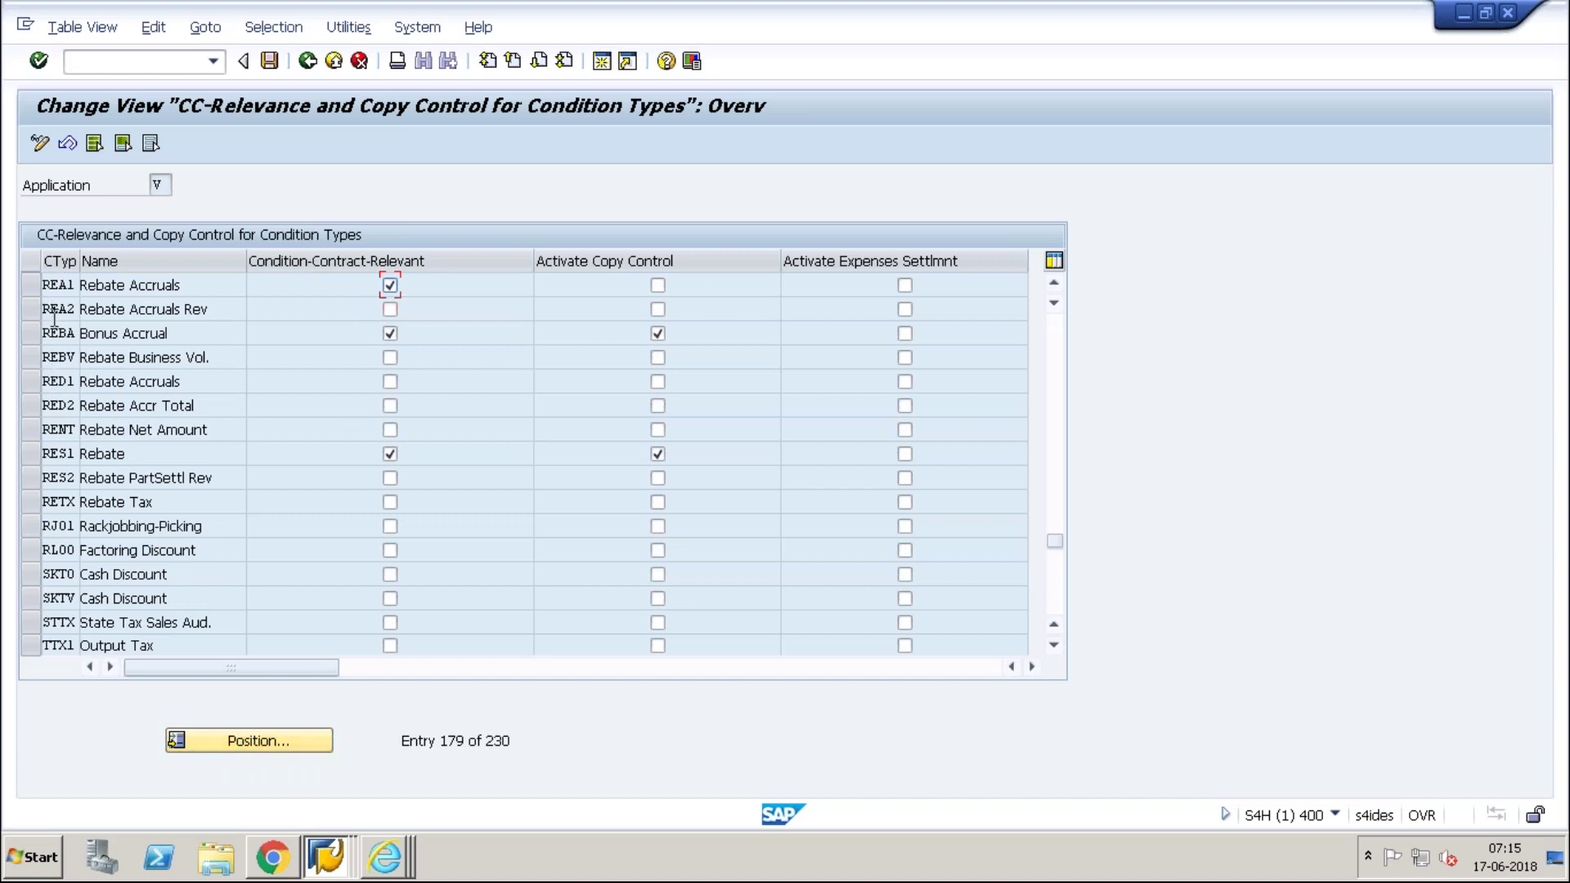
pyautogui.click(213, 739)
pyautogui.write('reba')
pyautogui.press('Return')
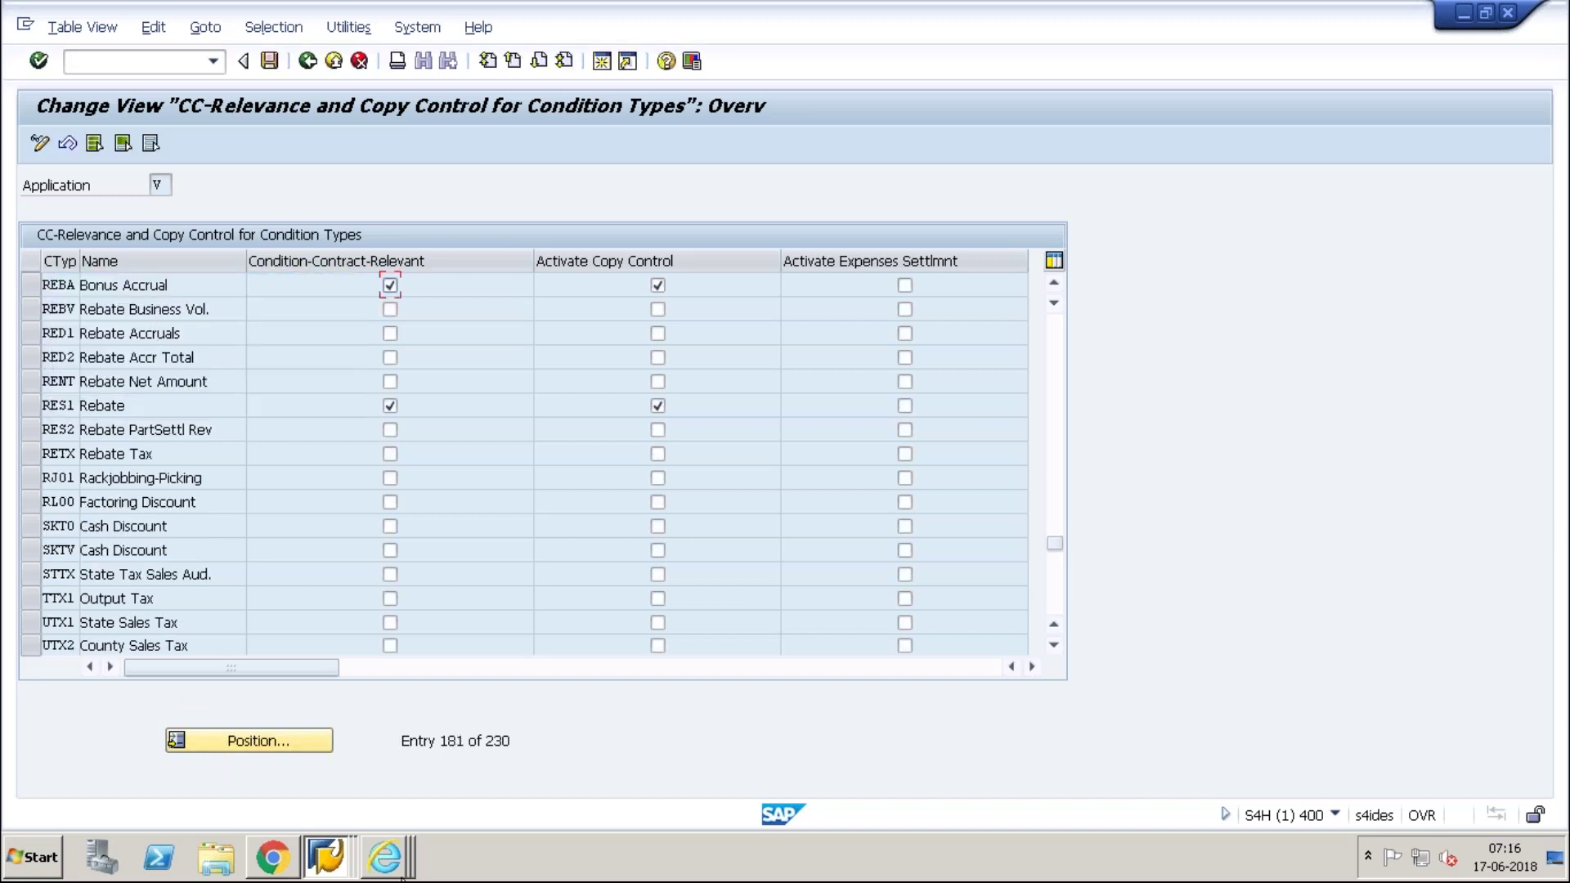
pyautogui.click(384, 855)
pyautogui.moveTo(1032, 18)
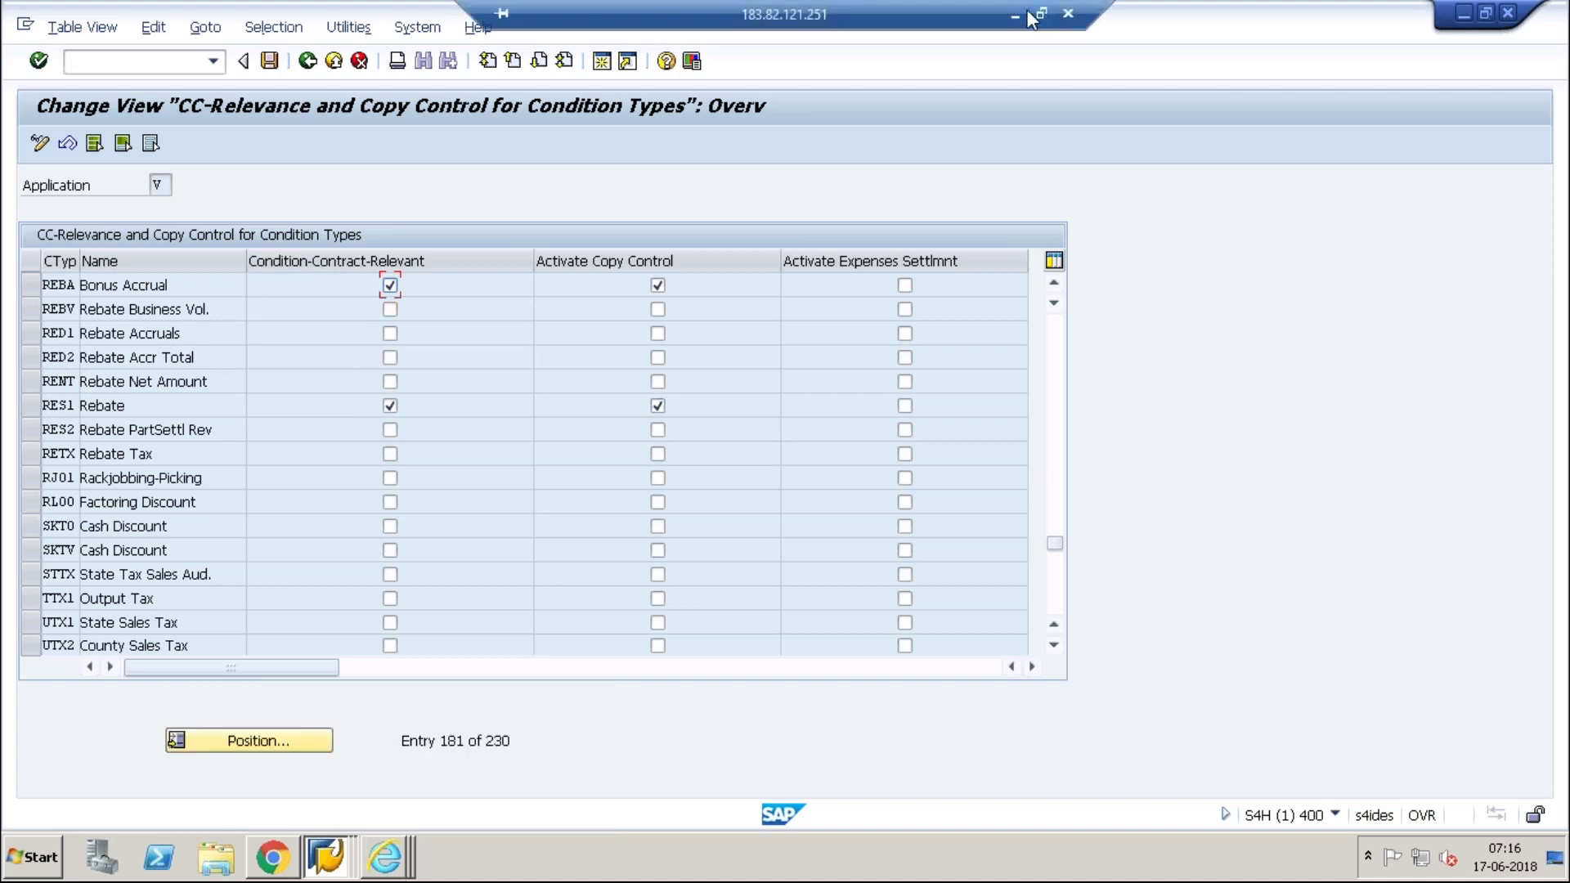
pyautogui.click(1017, 15)
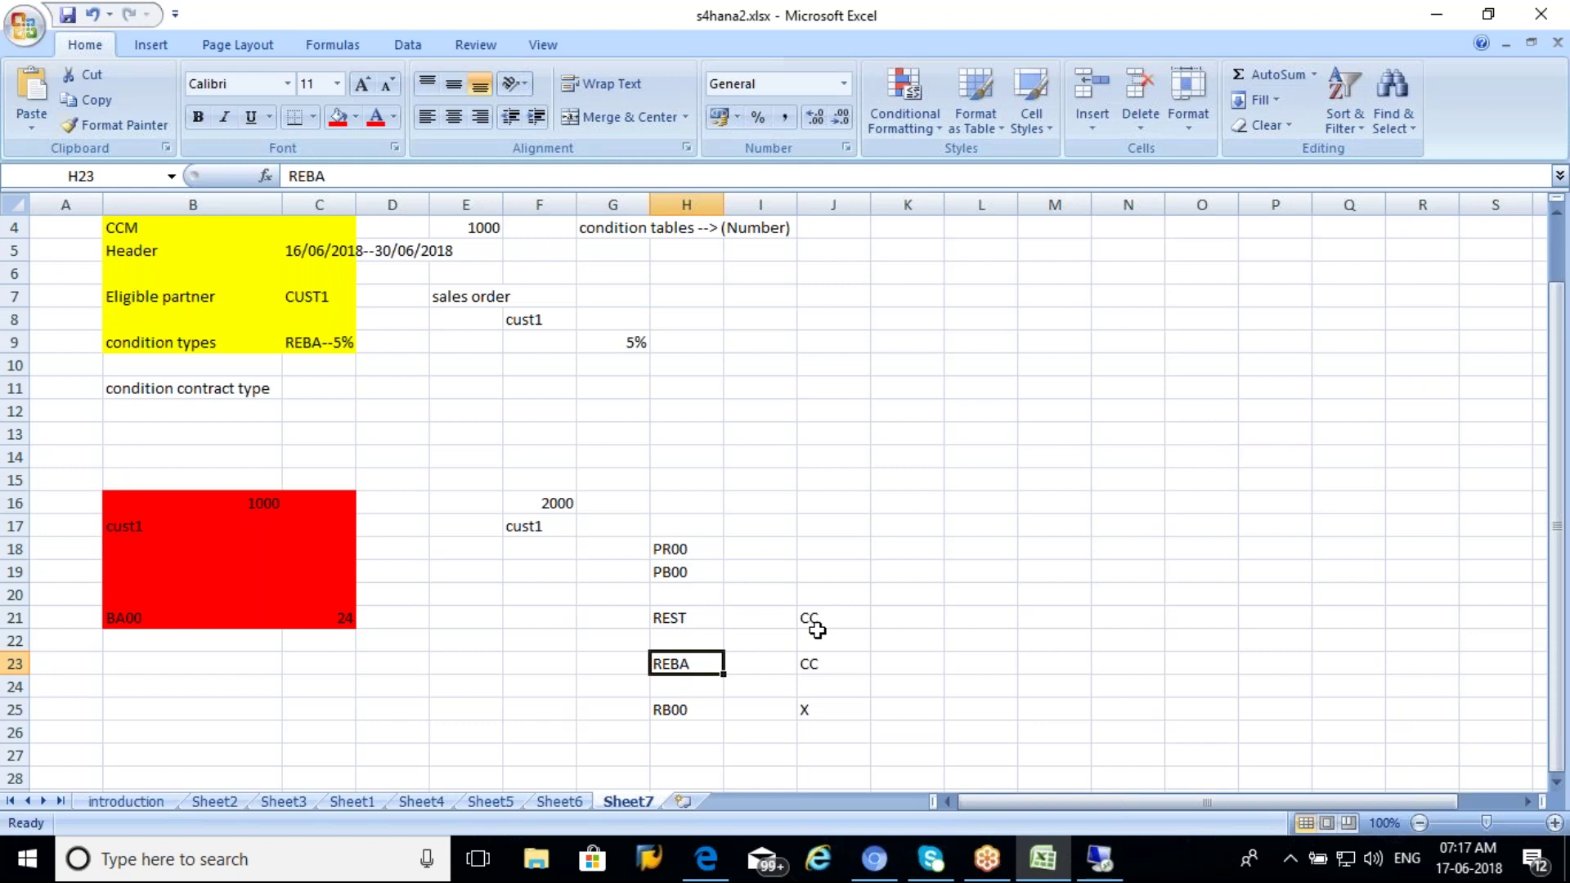
pyautogui.click(1098, 860)
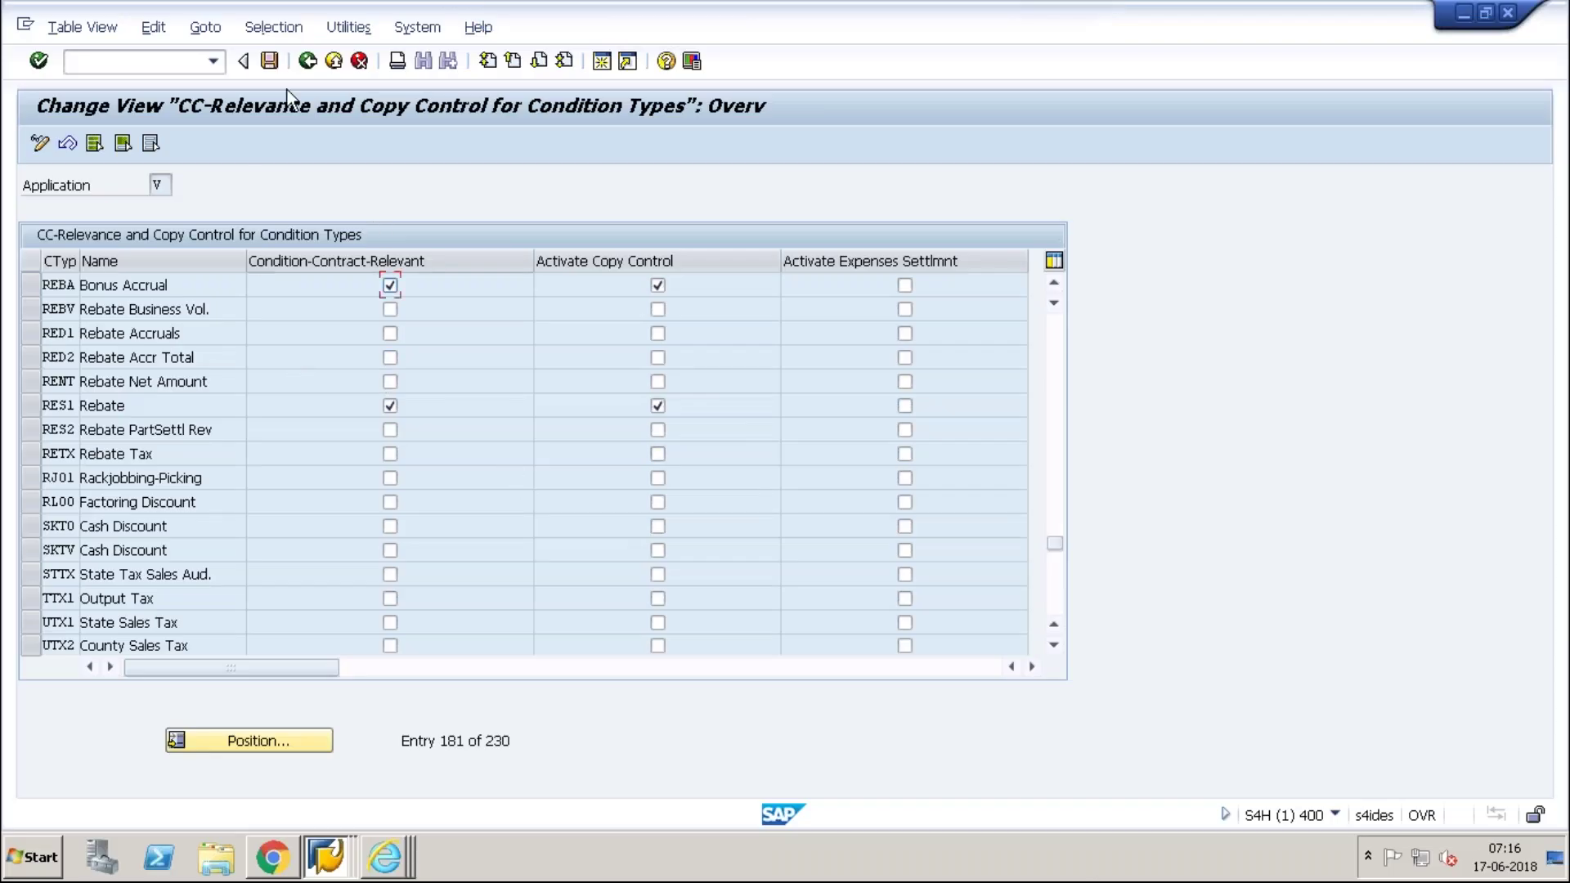
# Step: Open the sales condition type group assignments and show the condition types for group 0S01
pyautogui.click(307, 63)
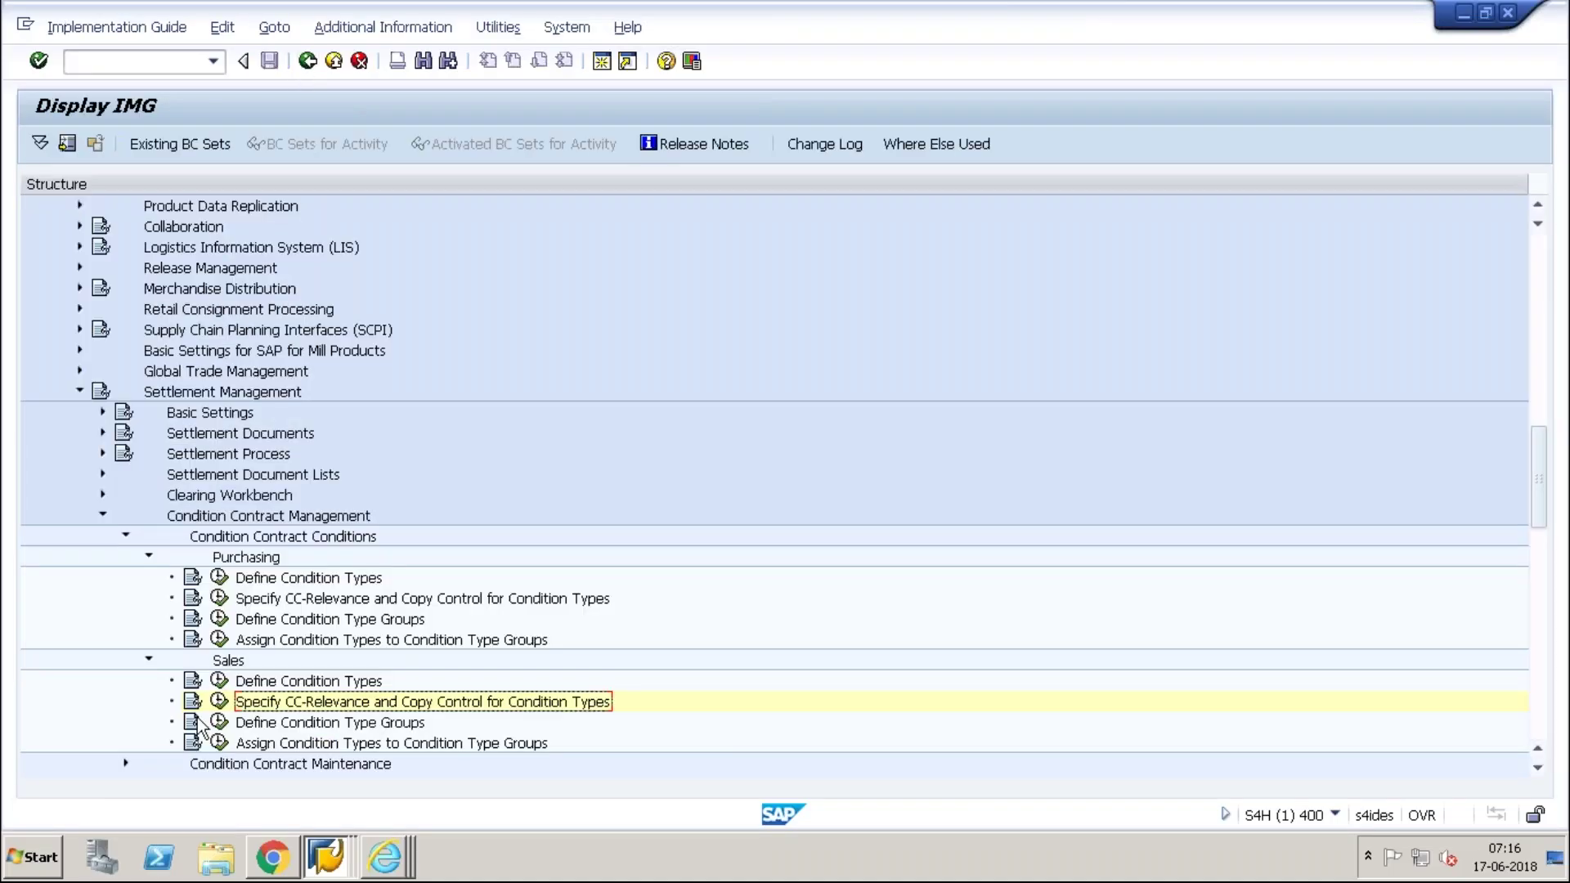
pyautogui.click(220, 722)
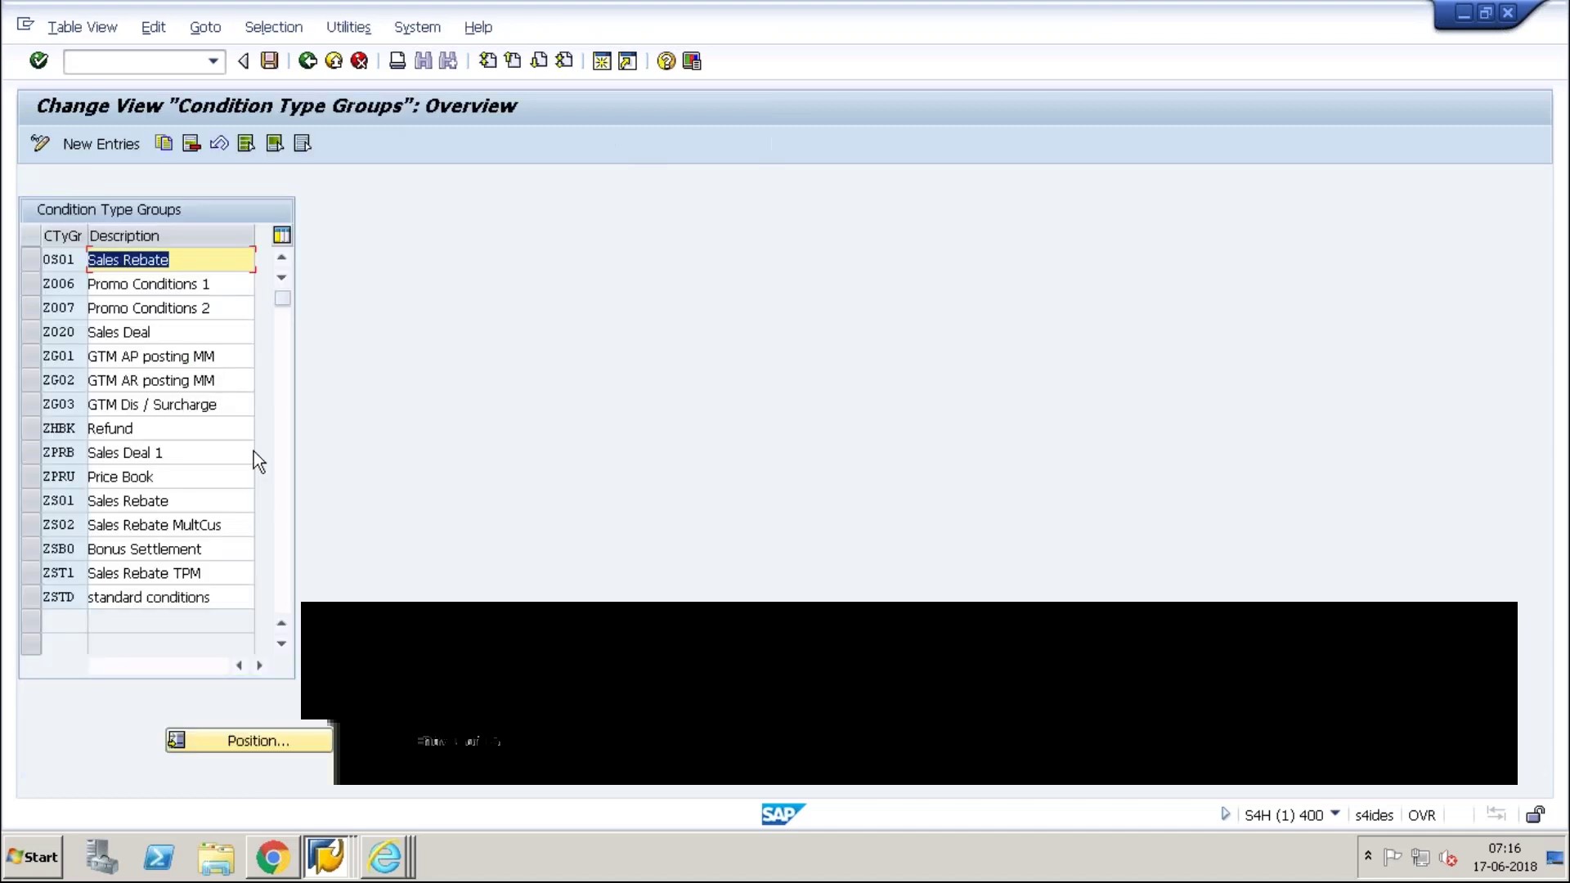
pyautogui.click(308, 62)
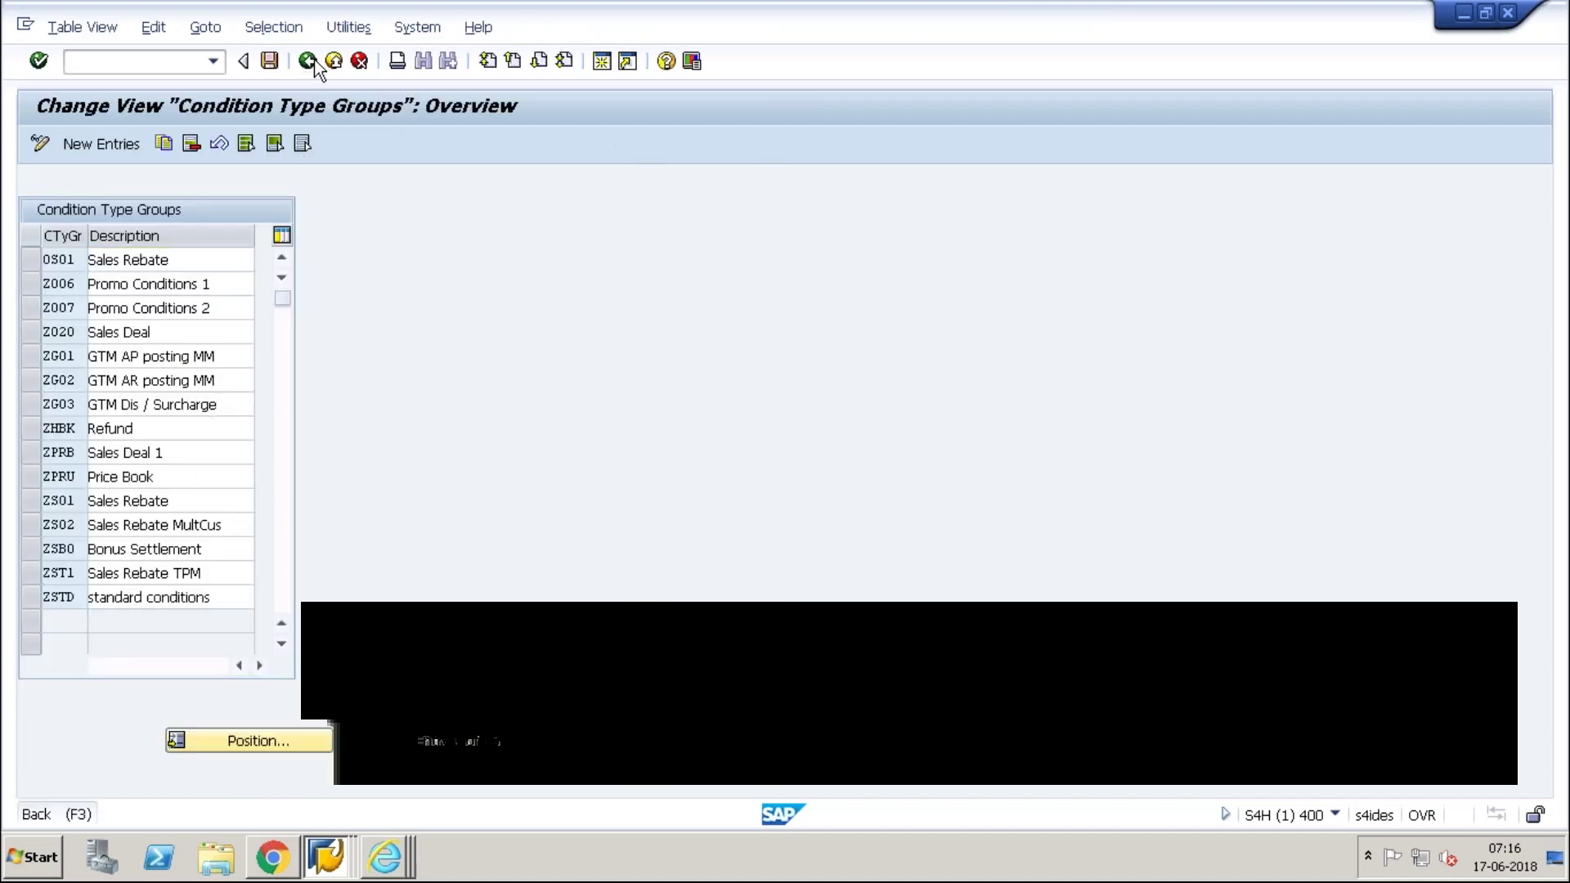
pyautogui.click(219, 743)
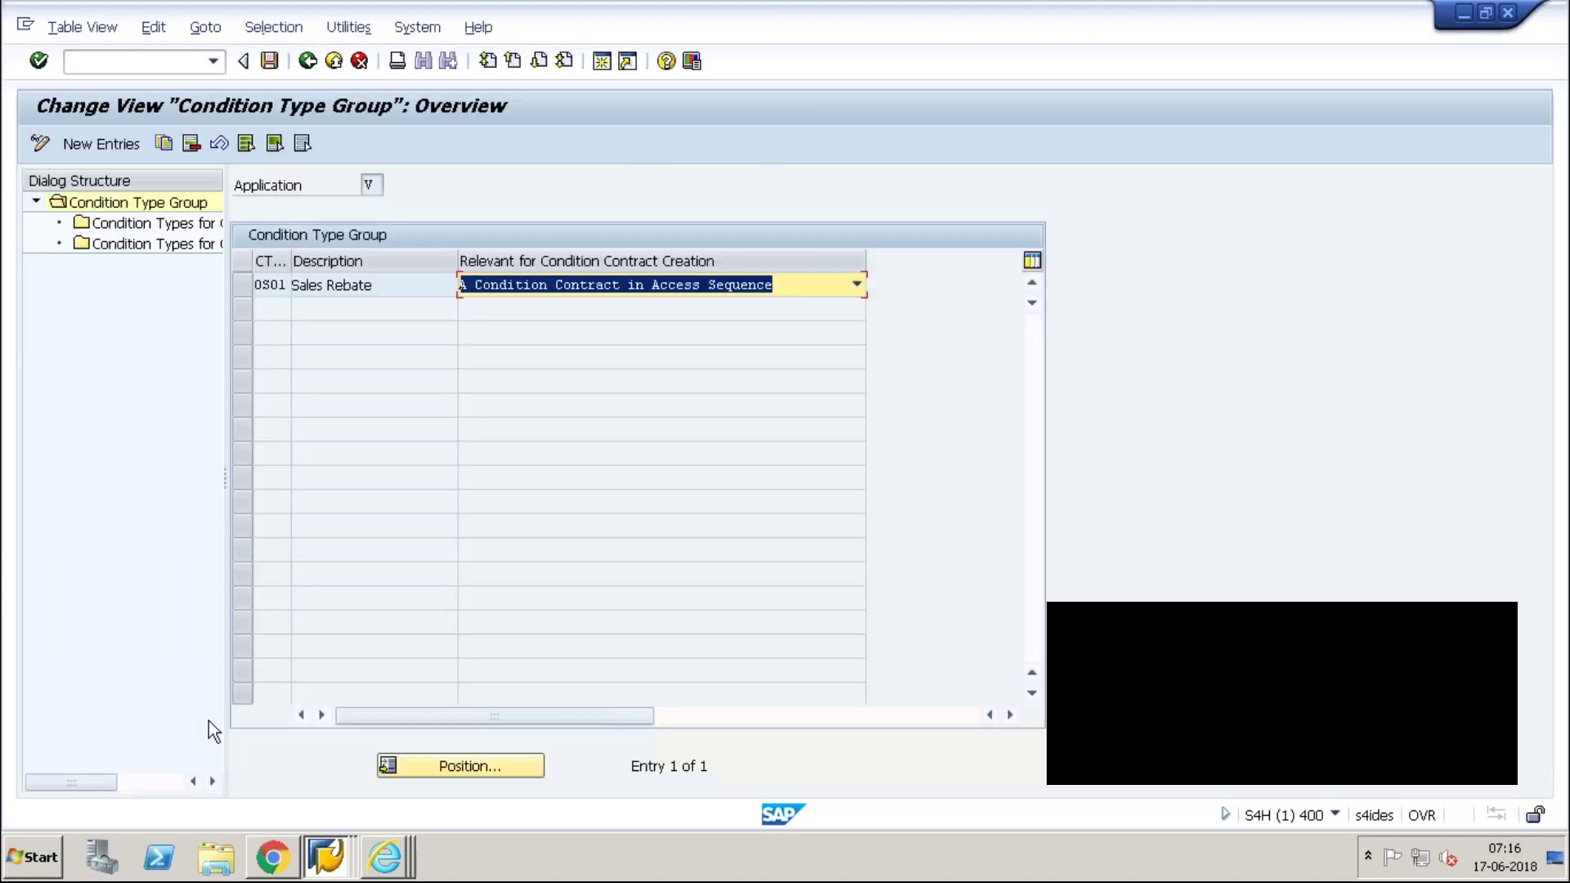
pyautogui.click(246, 282)
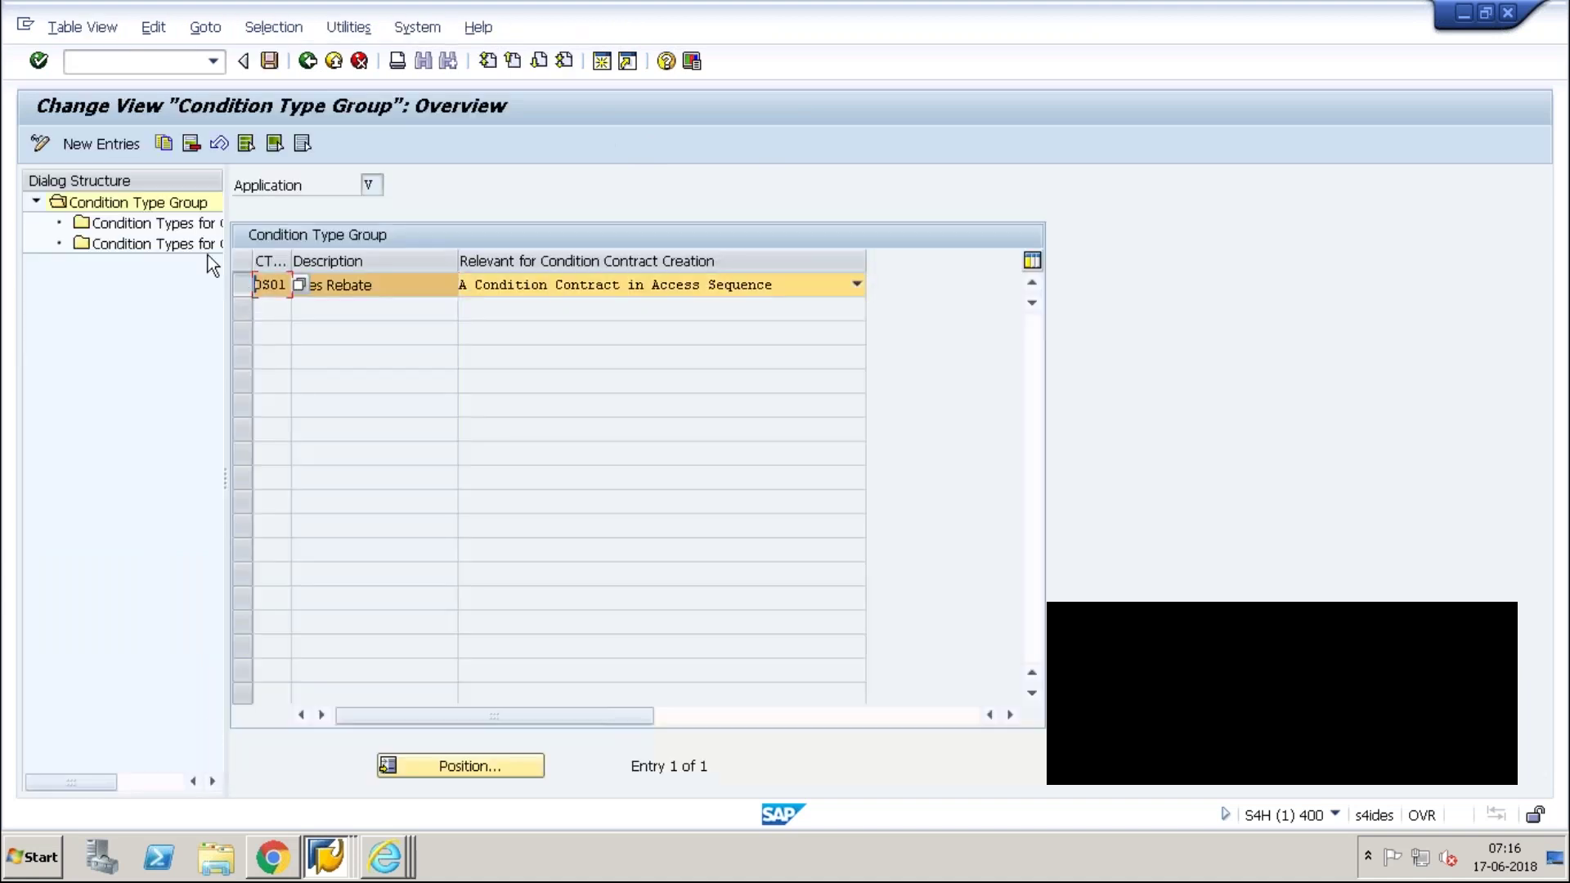
pyautogui.doubleClick(112, 227)
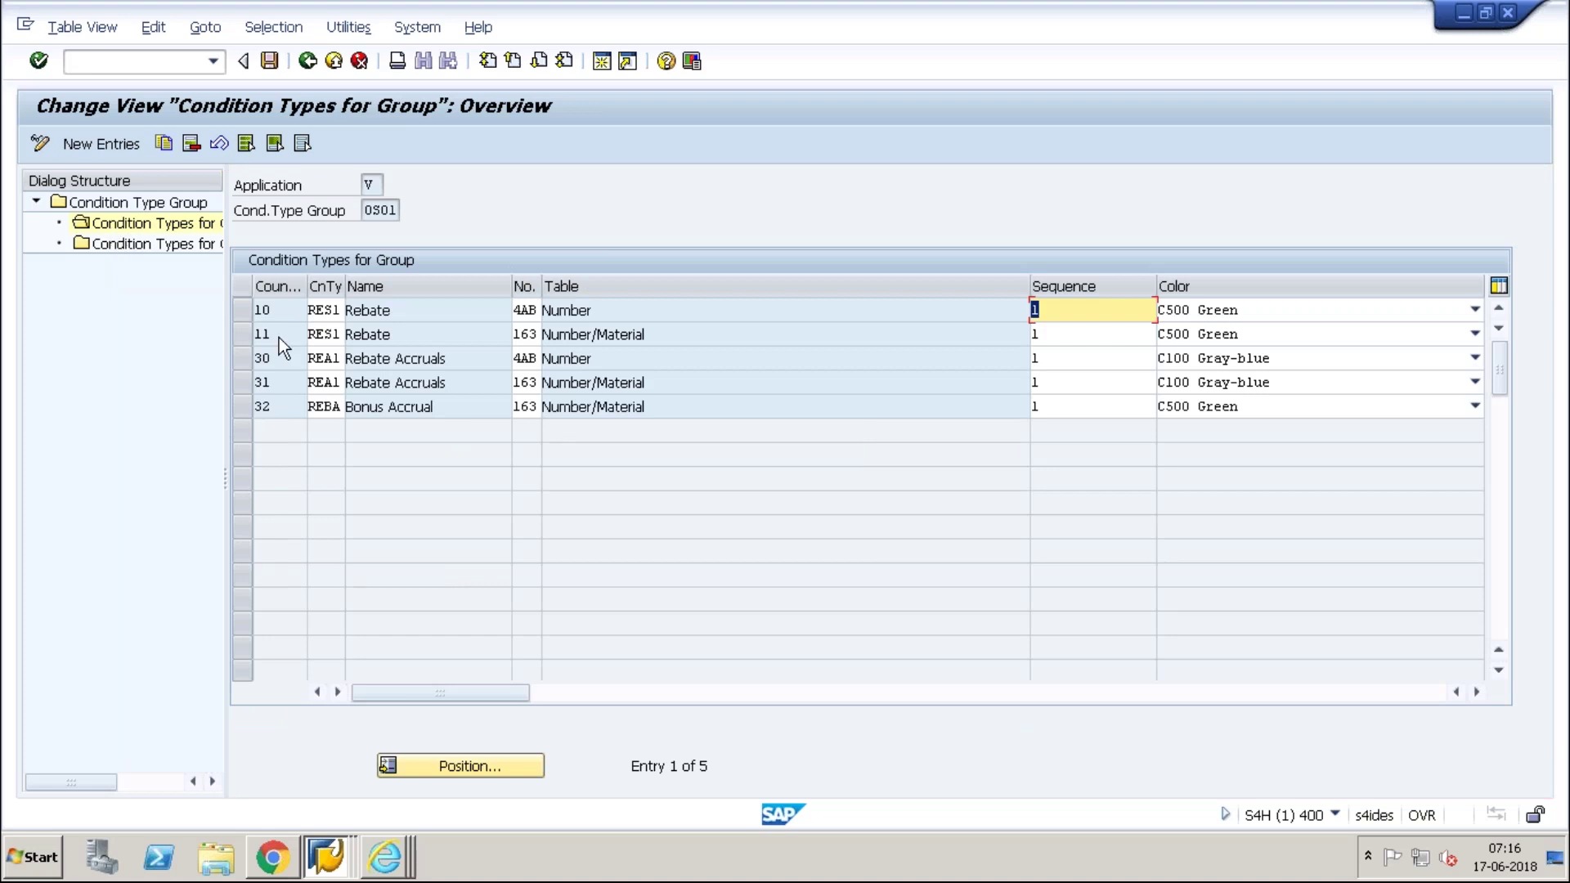
# Step: Inspect each 0S01 row's condition table, including 4AB Number and REBA on 163 Number/Material
pyautogui.click(536, 310)
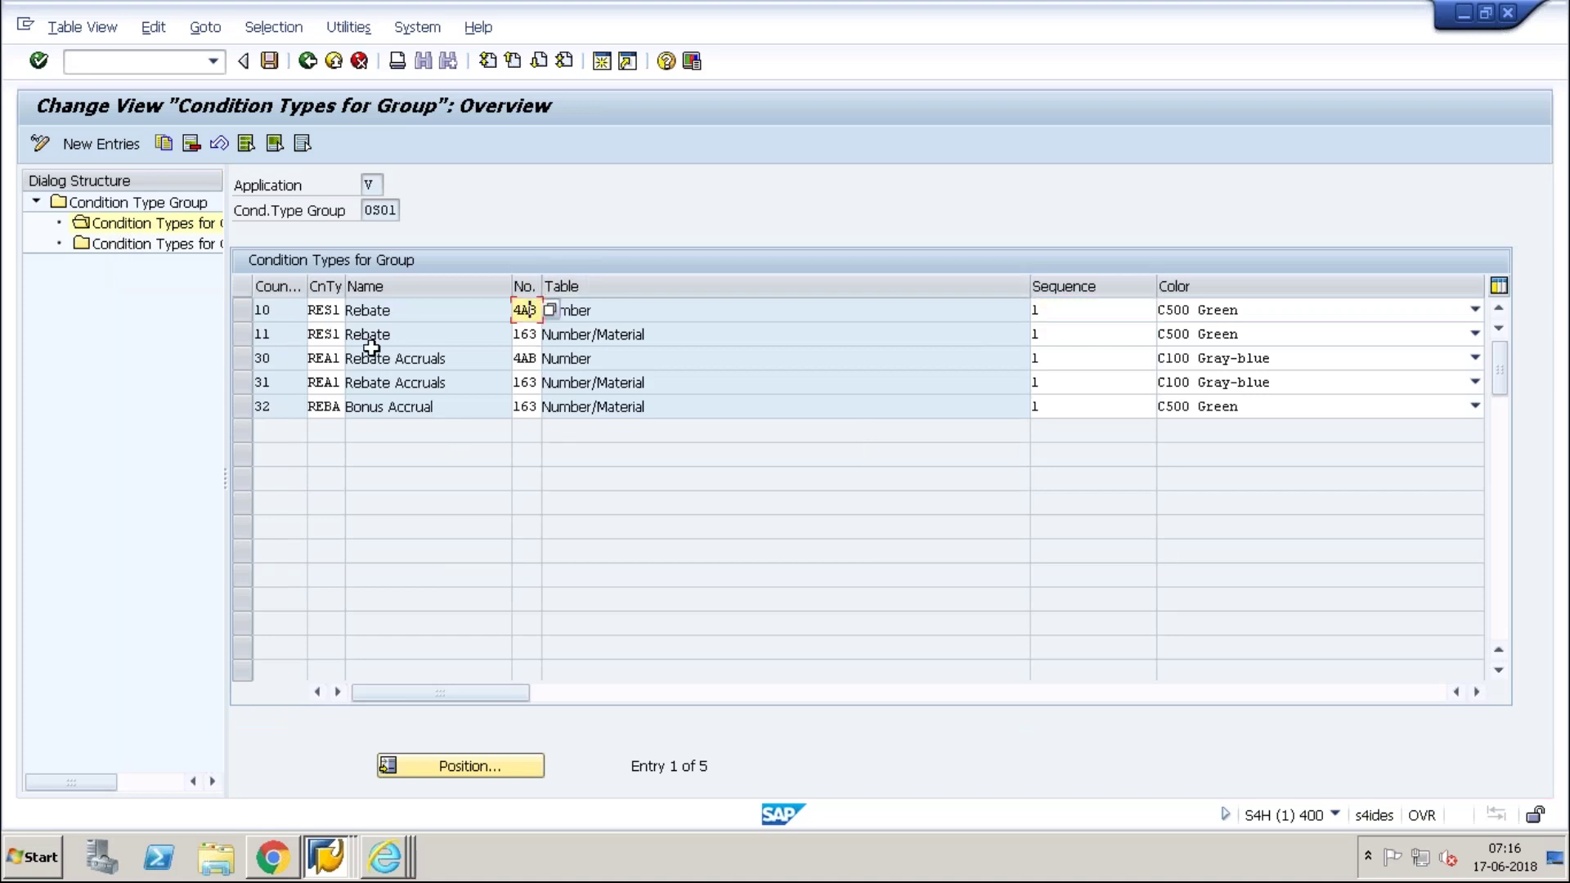
pyautogui.click(596, 312)
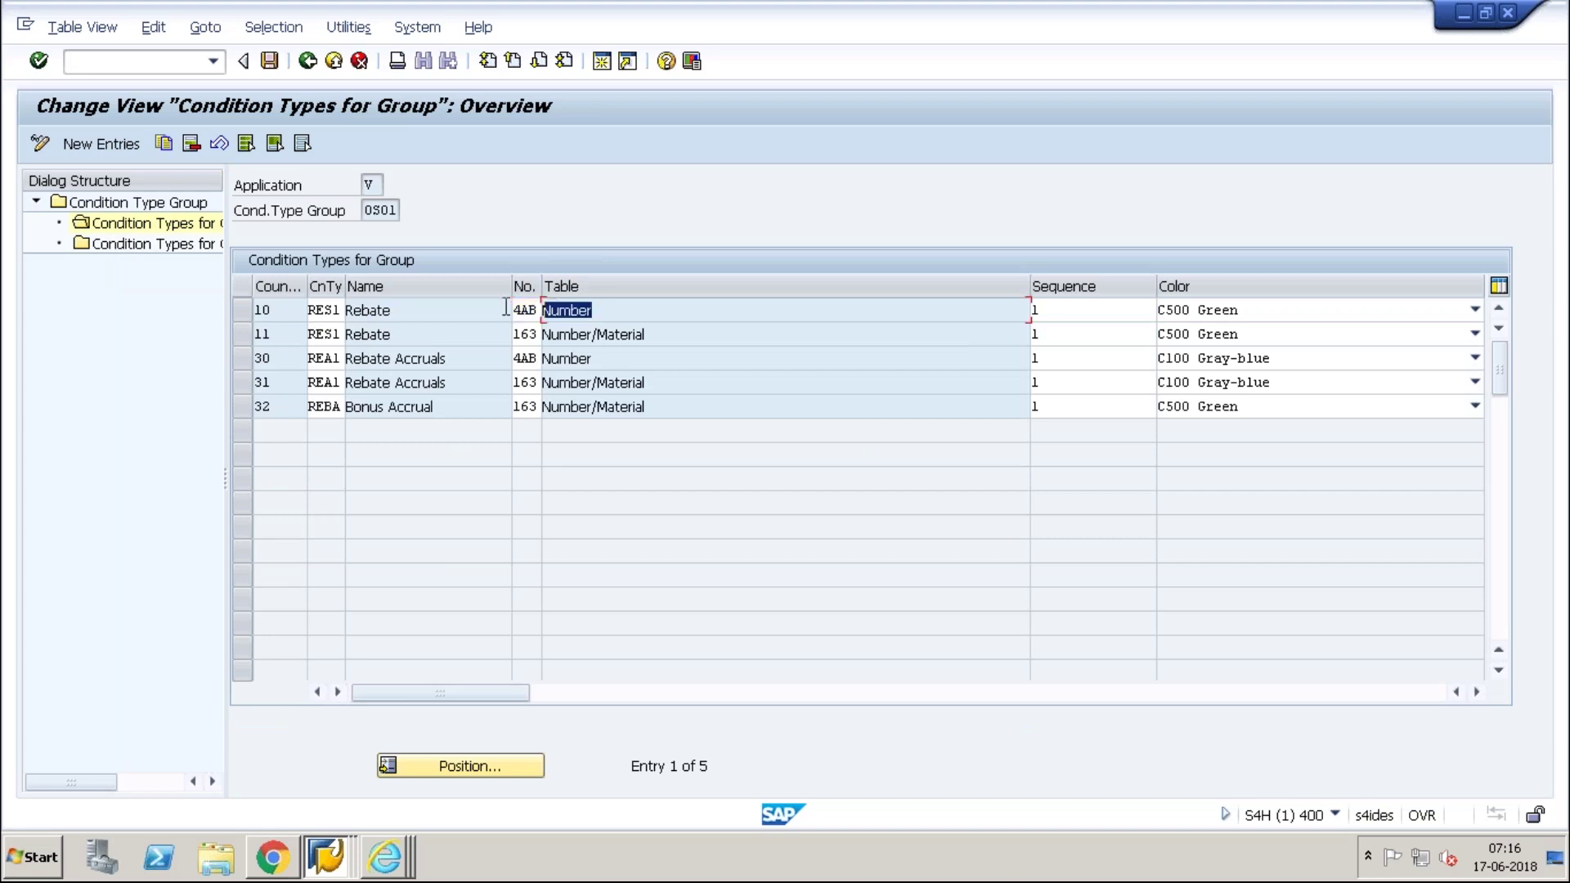
pyautogui.moveTo(646, 335); pyautogui.dragTo(542, 335)
pyautogui.moveTo(607, 358); pyautogui.dragTo(501, 385)
pyautogui.moveTo(649, 409); pyautogui.dragTo(513, 423)
pyautogui.press('Home')
# Step: Return to the IMG tree and open Define Condition Contract Types under Condition Contract Maintenance
pyautogui.click(369, 210)
pyautogui.click(309, 63)
pyautogui.click(309, 63)
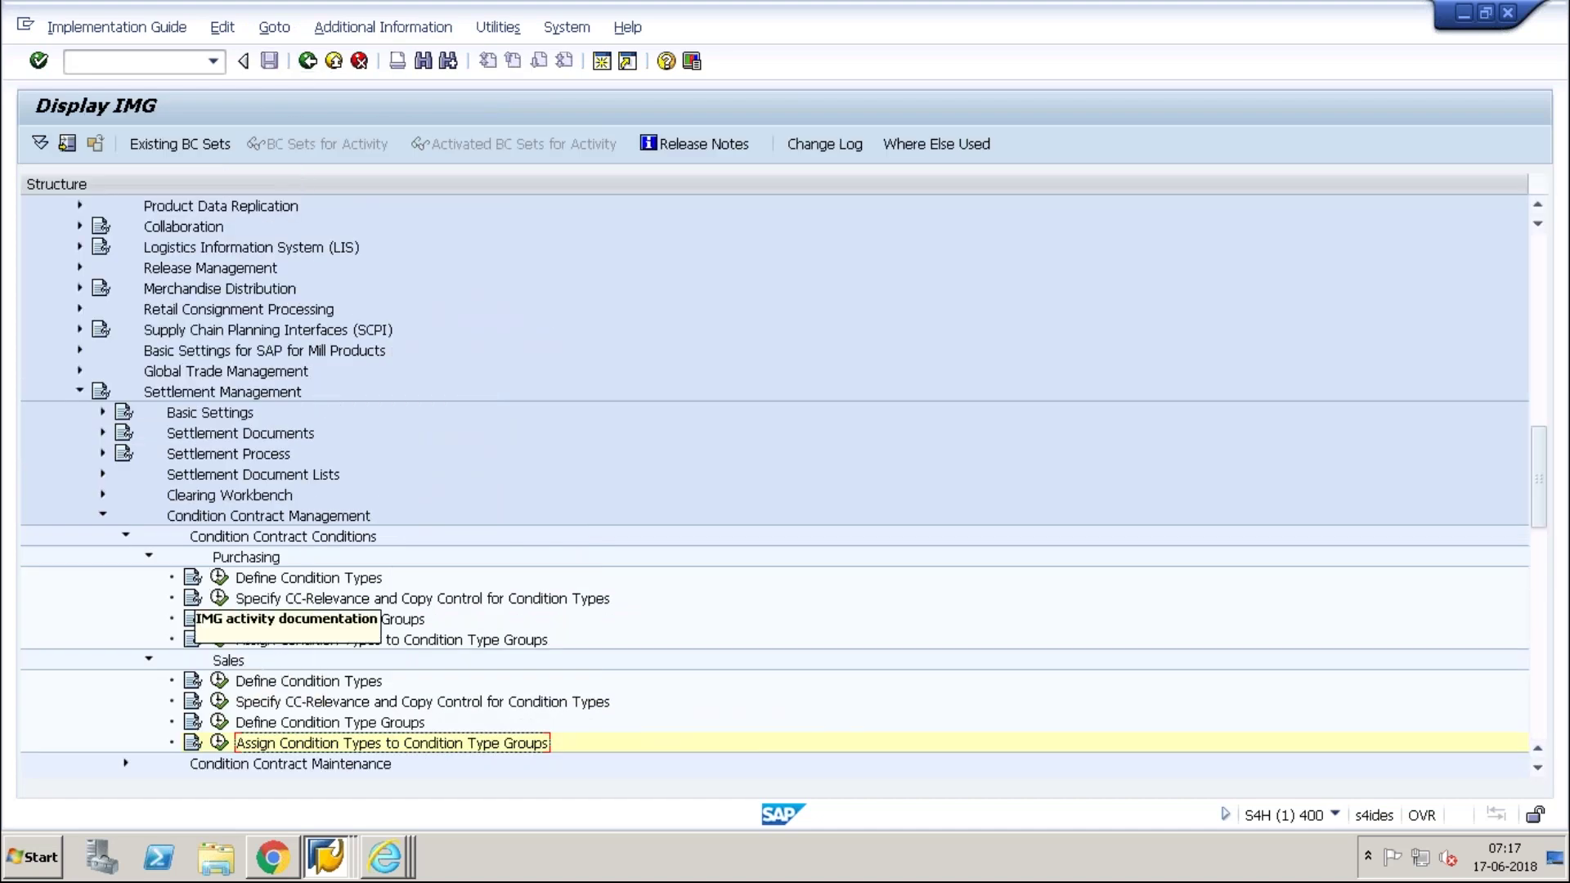
pyautogui.click(125, 537)
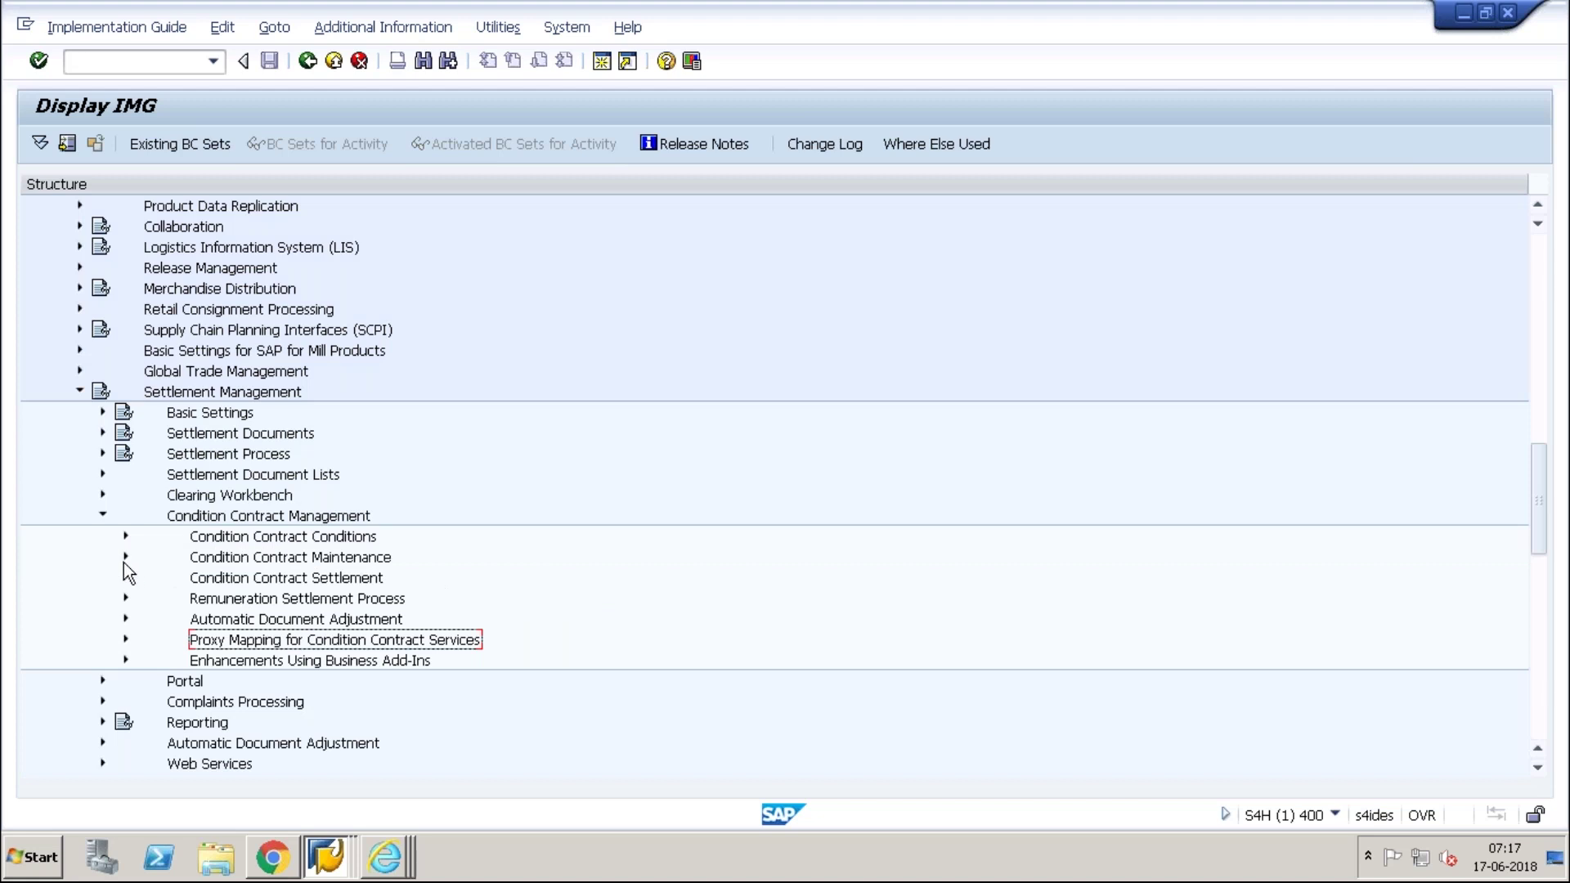
pyautogui.click(124, 561)
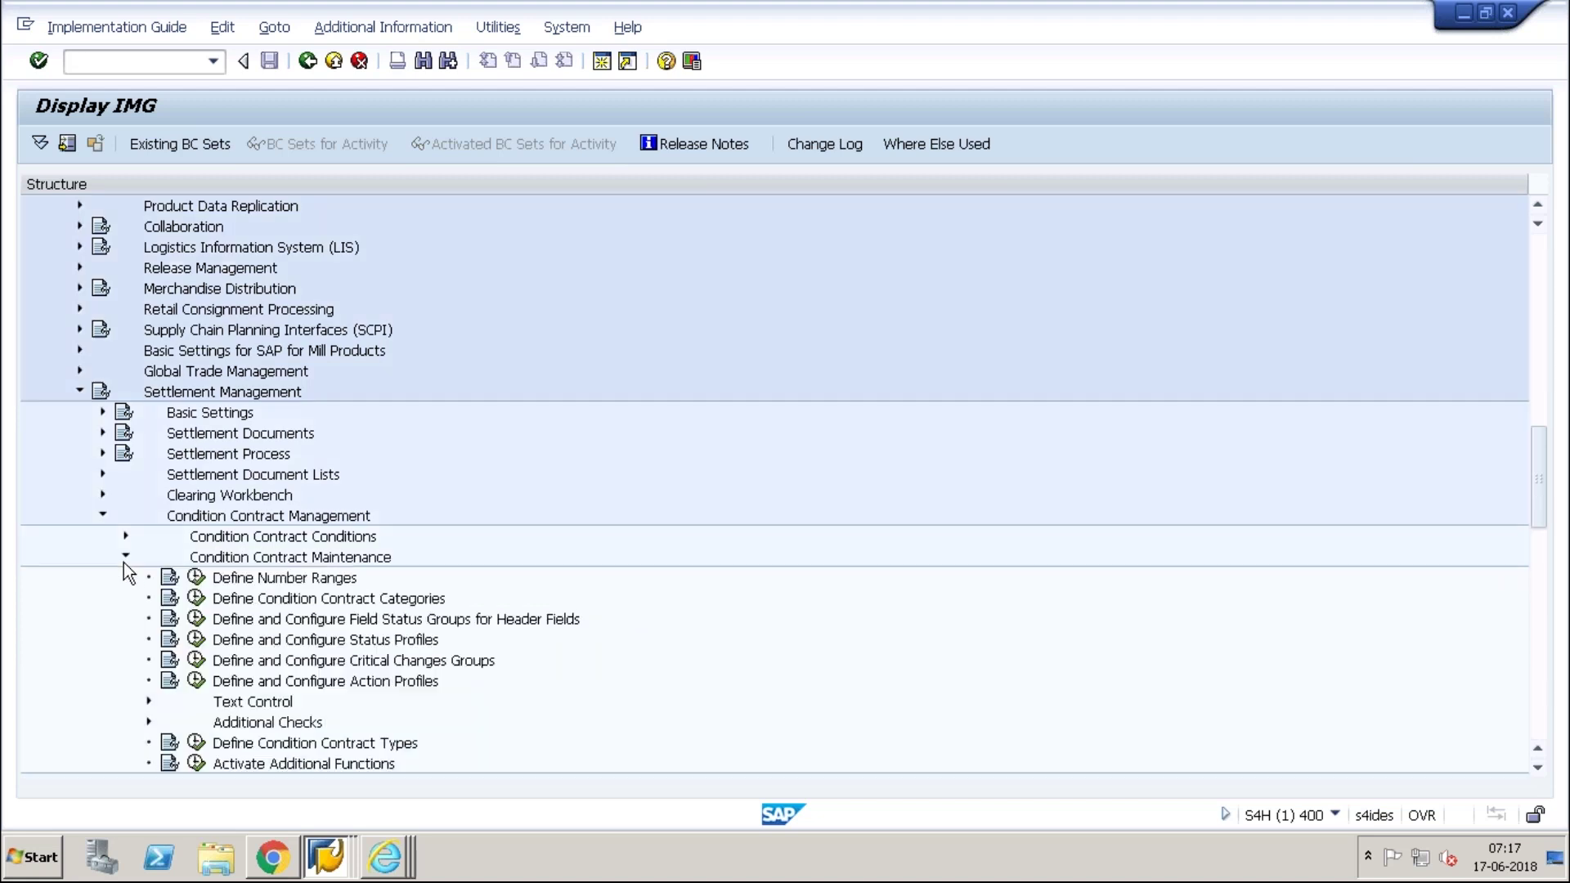
pyautogui.click(196, 743)
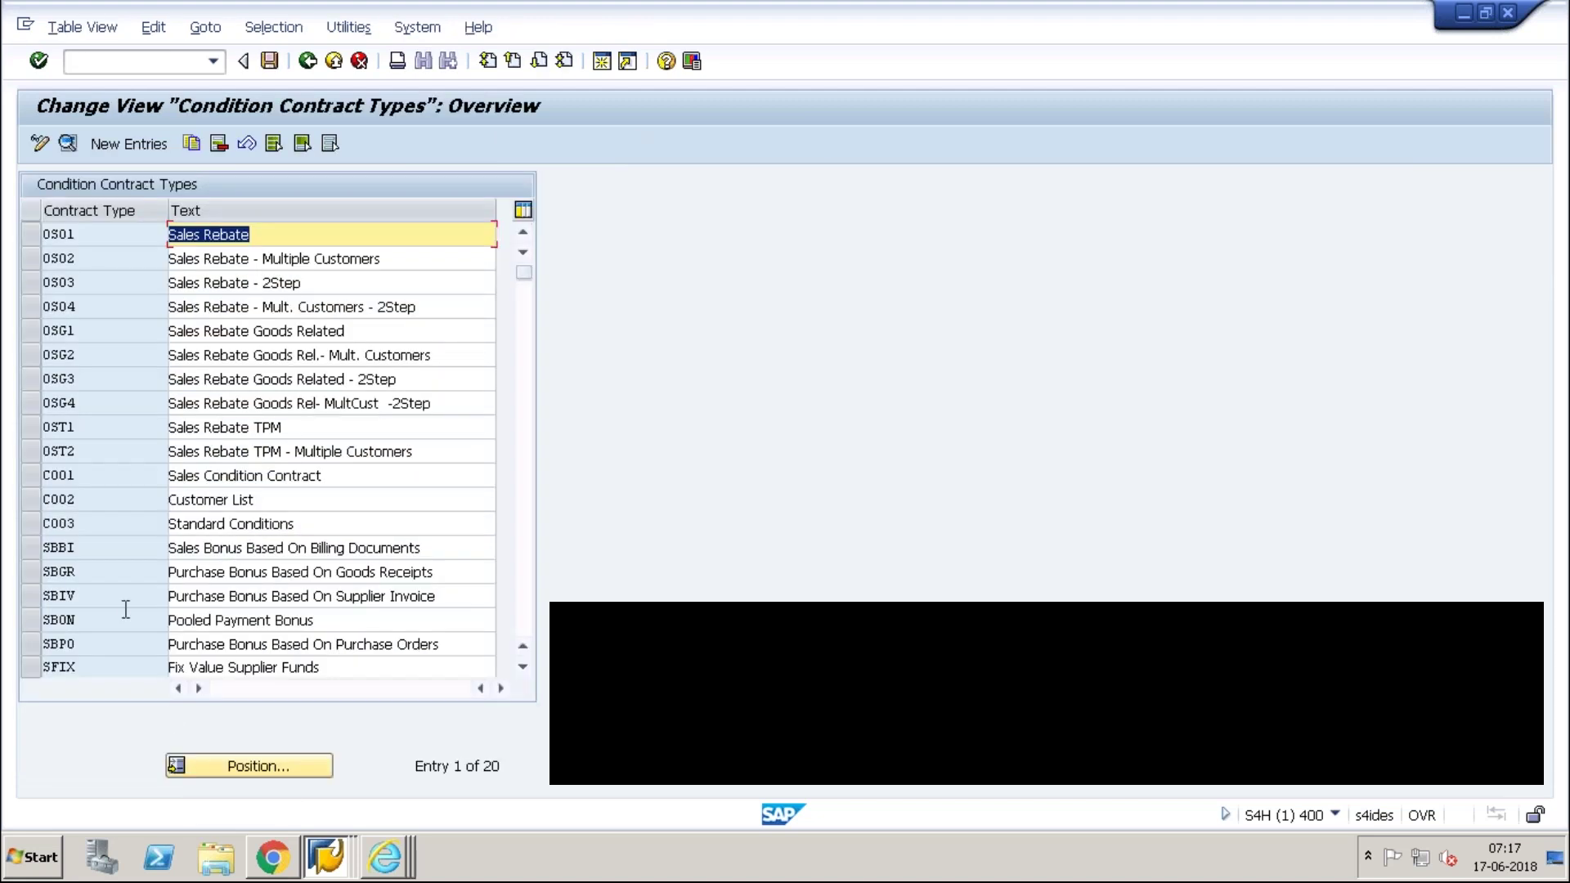
# Step: Open contract type SBBI's details and check its sales condition type group 0S01
pyautogui.click(126, 606)
pyautogui.click(104, 549)
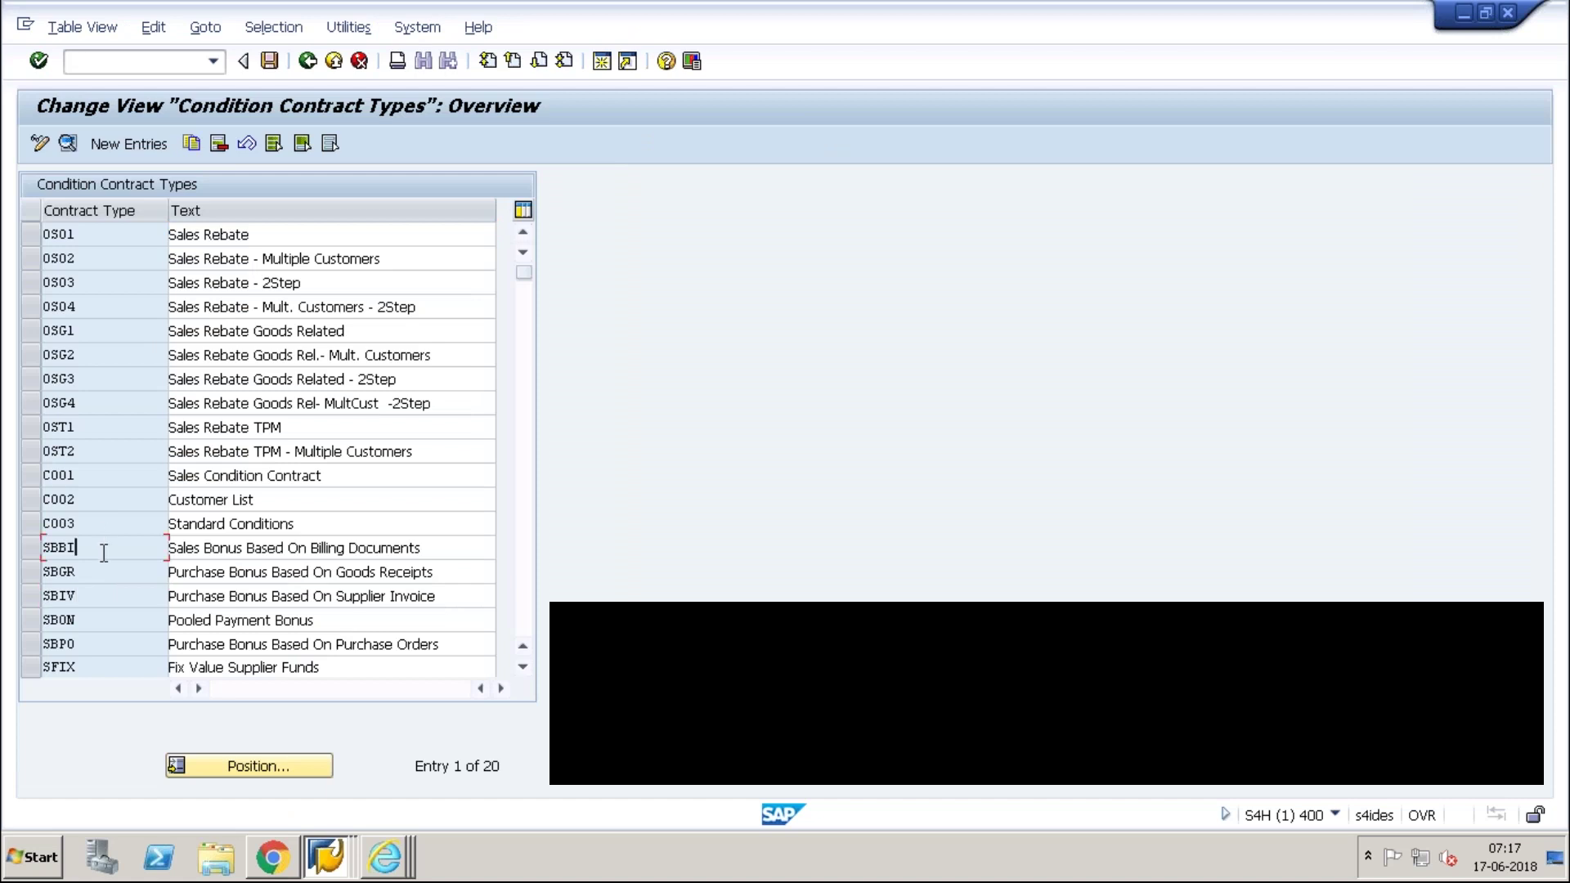
pyautogui.doubleClick(104, 550)
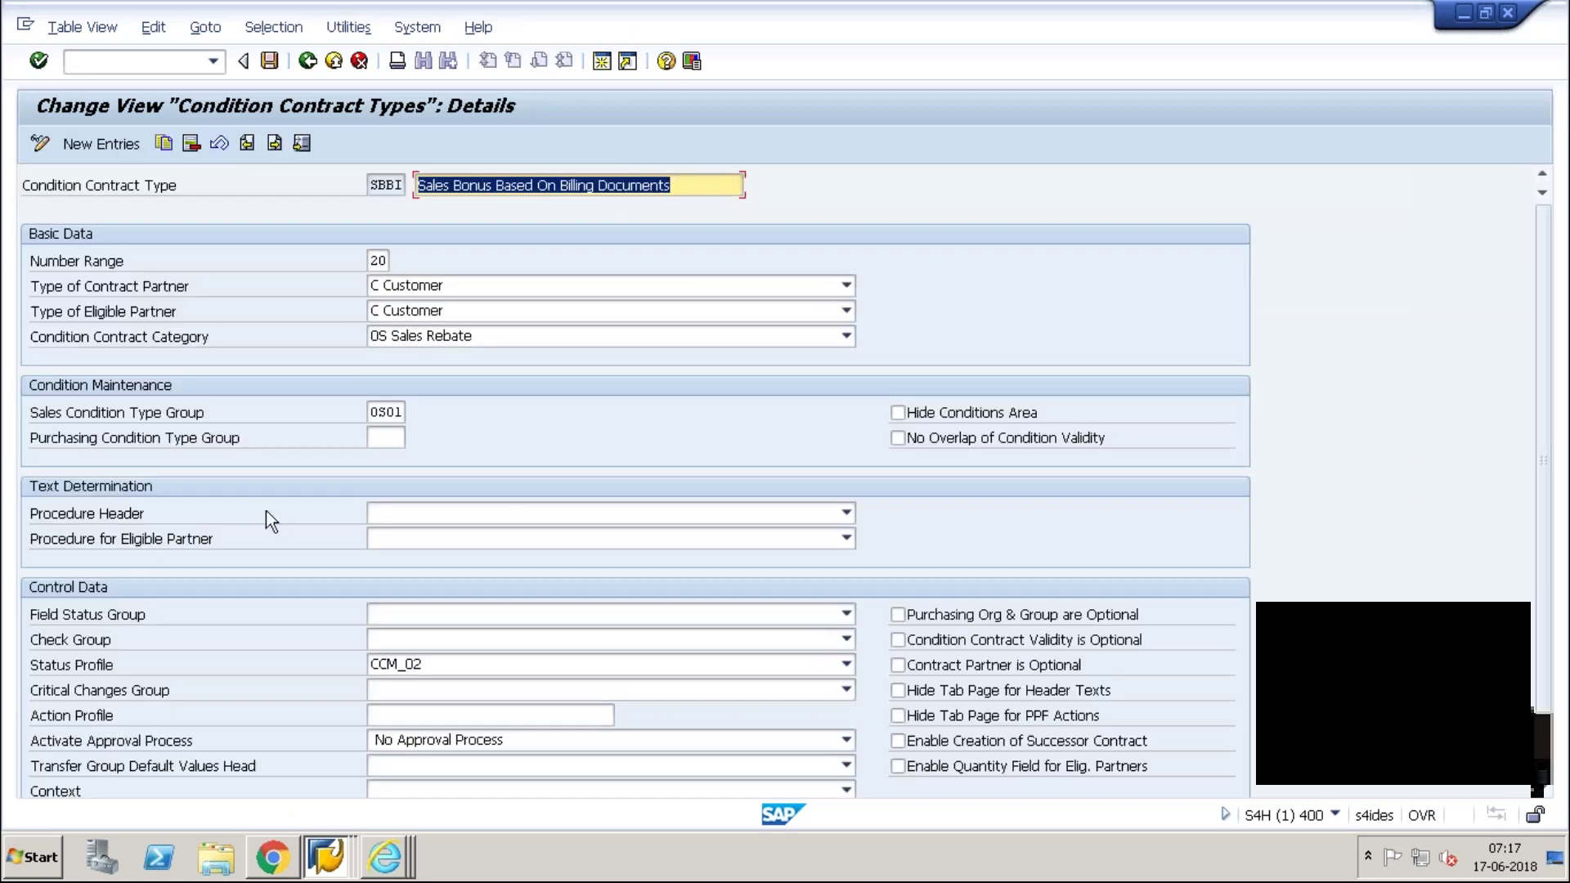
pyautogui.click(370, 411)
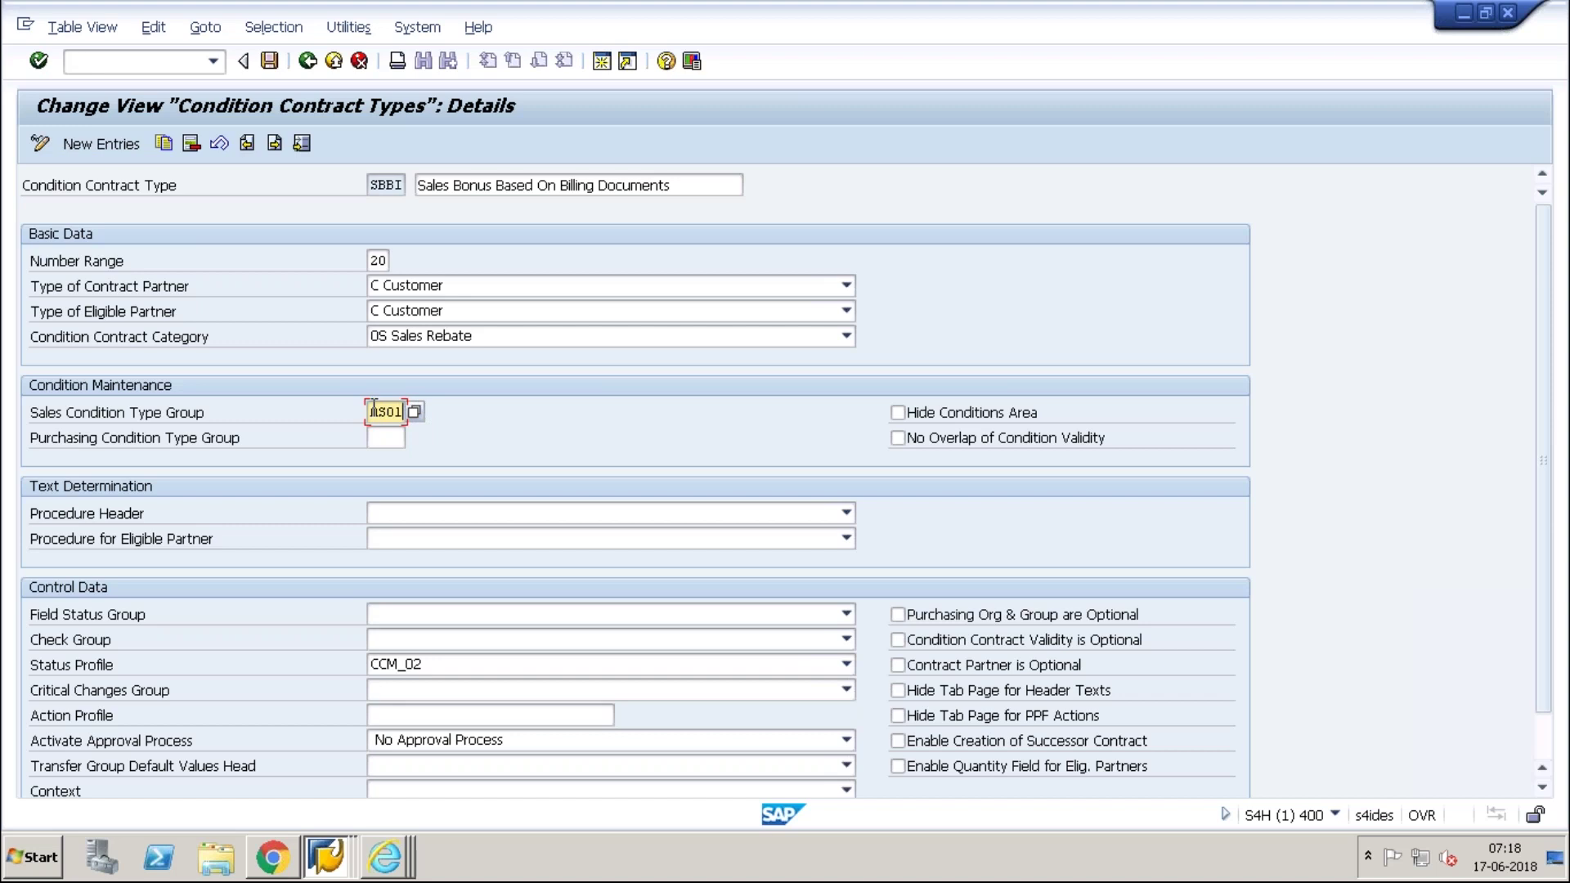
pyautogui.click(336, 871)
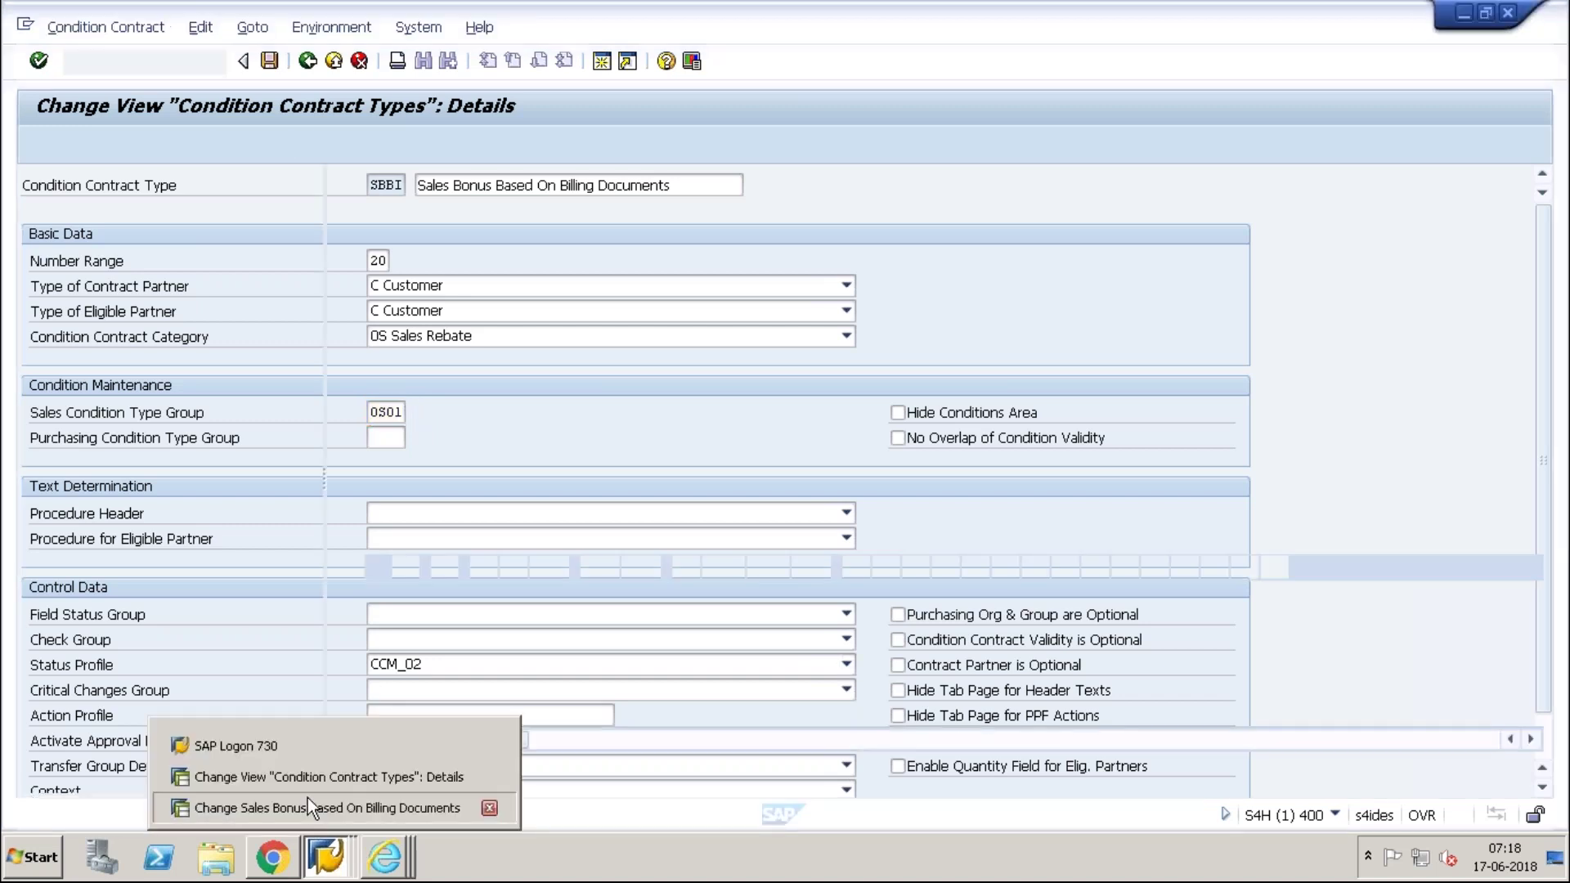
# Step: In the SBBI condition contract window, list the selectable condition types and close the list unused
pyautogui.click(307, 808)
pyautogui.click(621, 651)
pyautogui.press('F4')
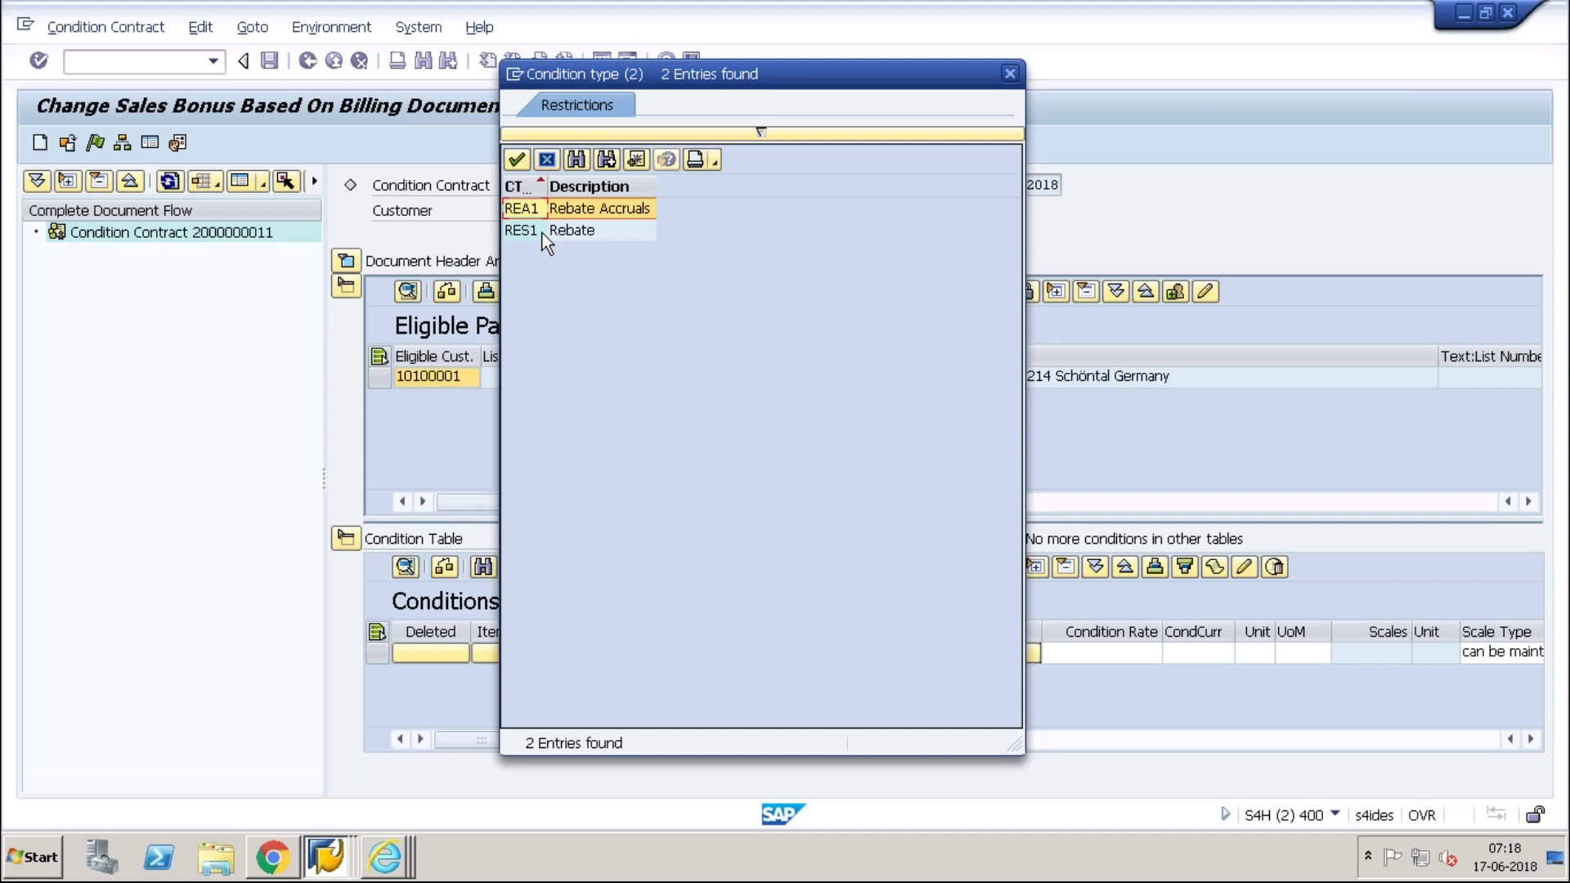
pyautogui.click(546, 159)
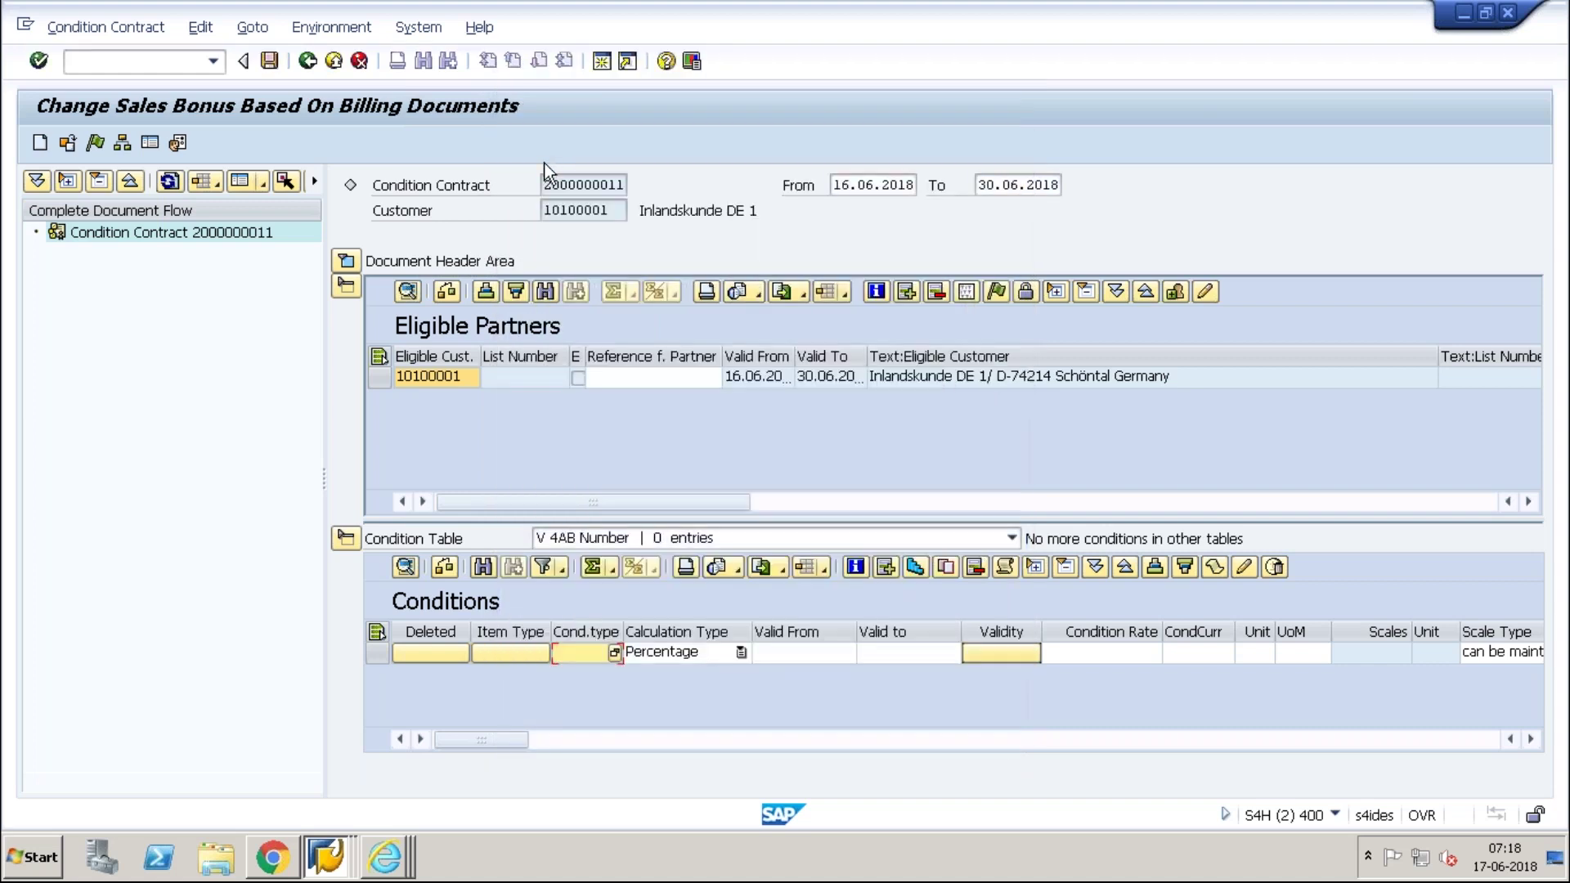
# Step: Switch the conditions to table 163 Number/Material and list the offered condition types REA1, REBA and RES1
pyautogui.click(566, 538)
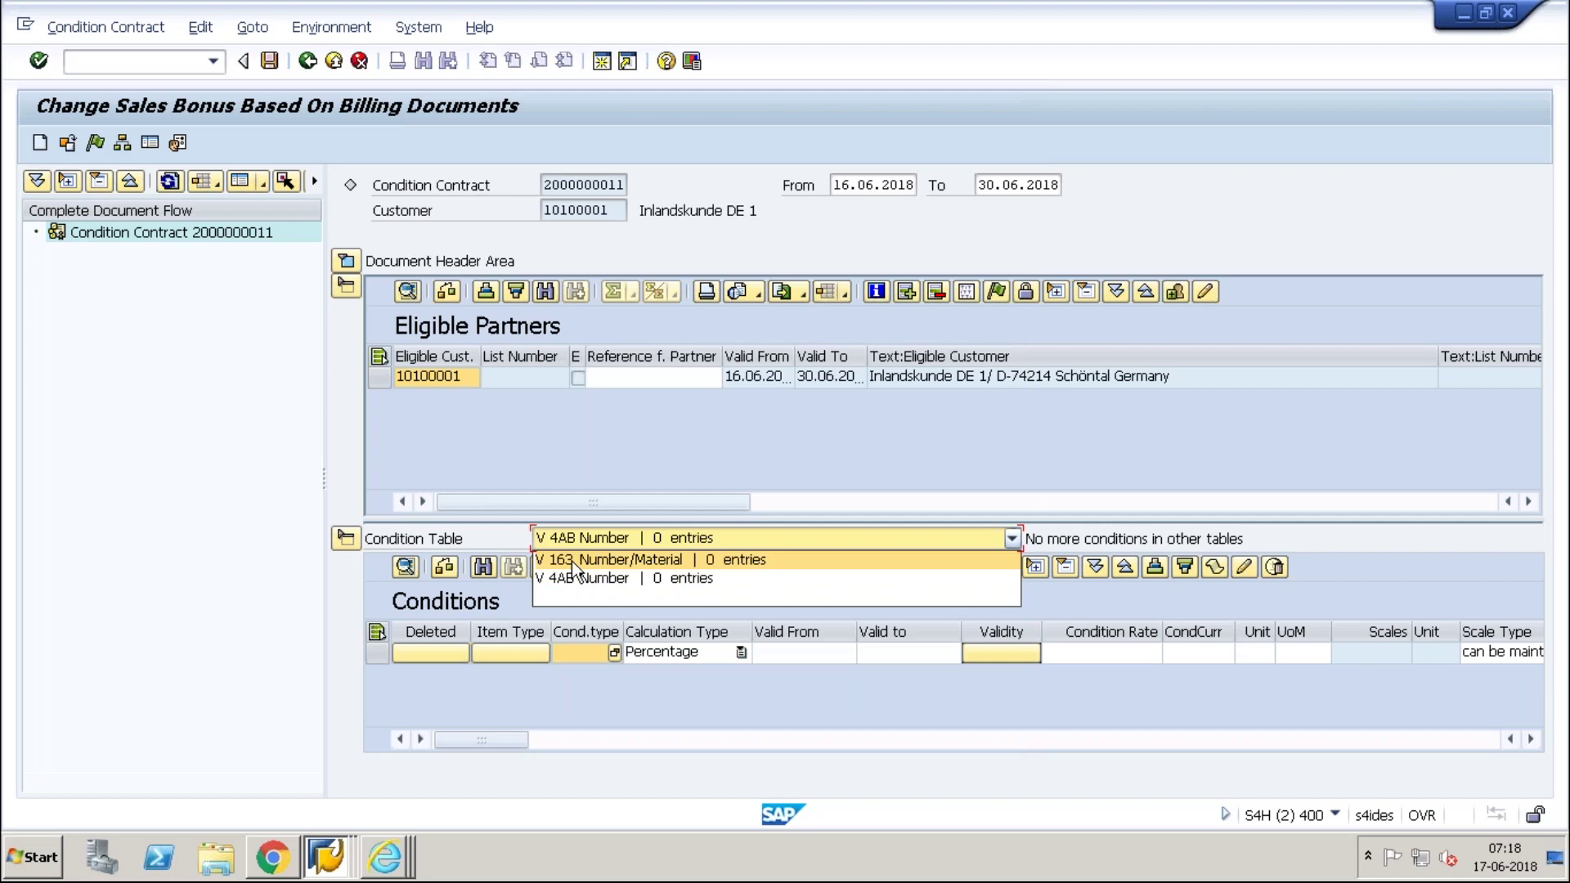
pyautogui.click(572, 561)
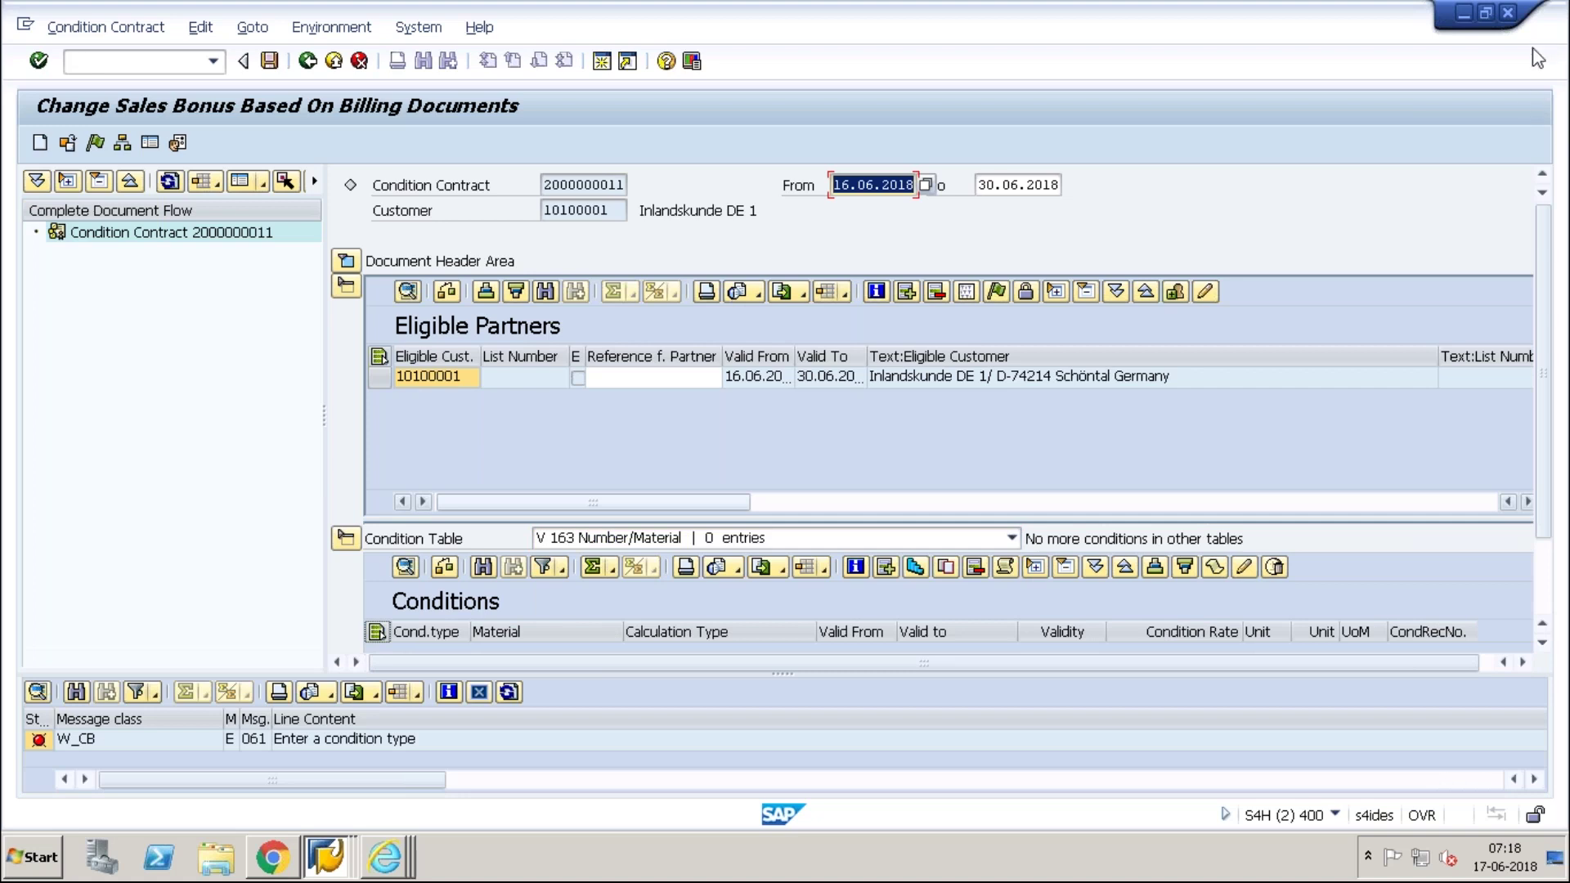
pyautogui.click(885, 568)
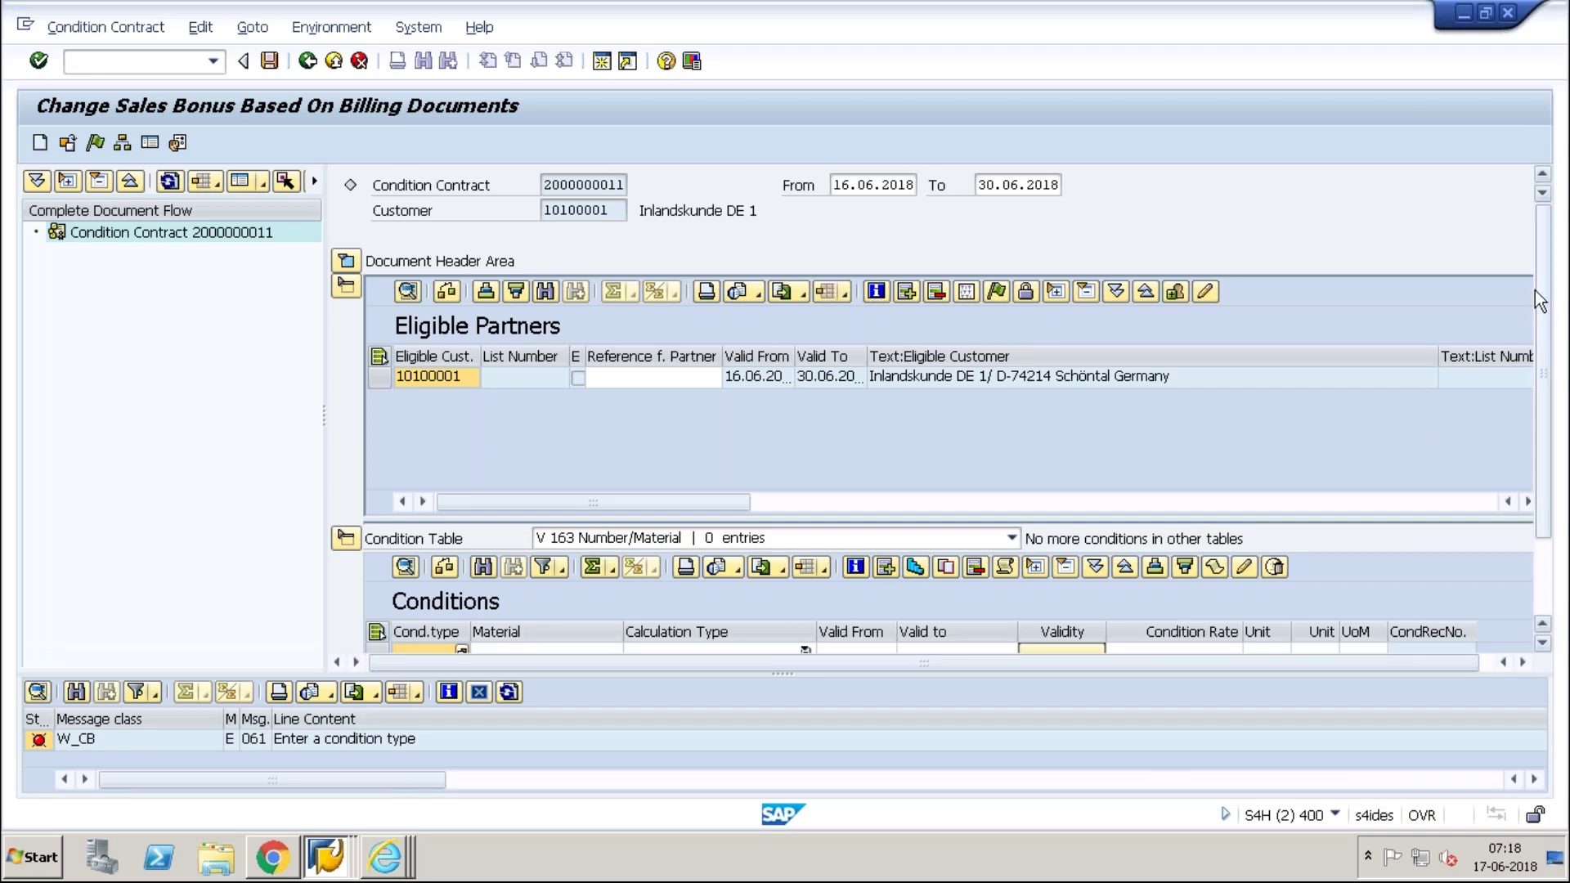
pyautogui.scroll(-3, 1548, 407)
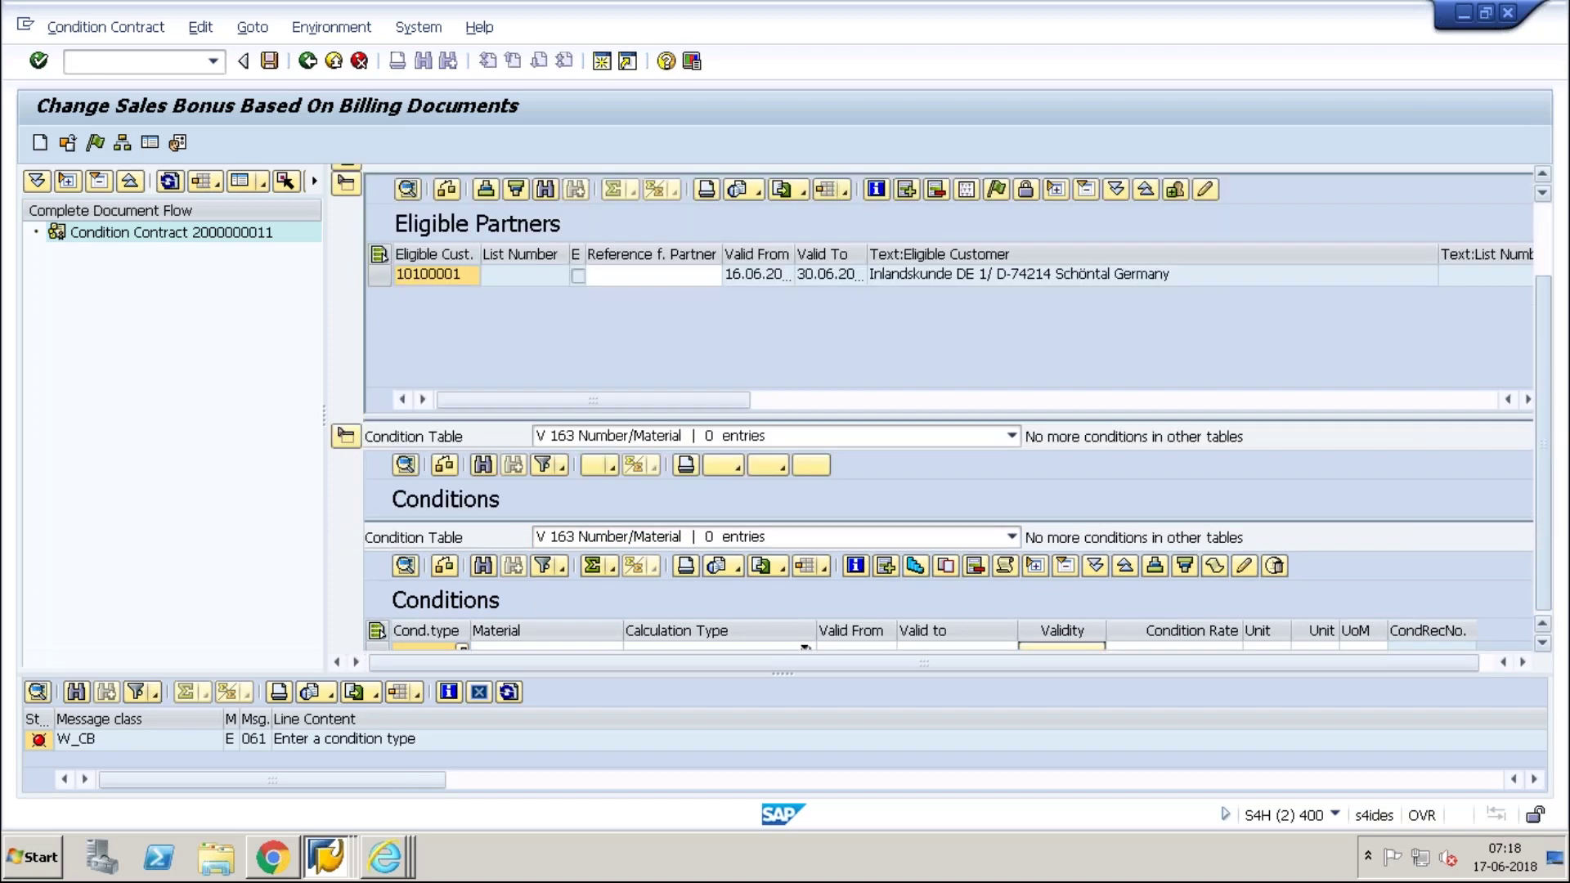
pyautogui.click(461, 552)
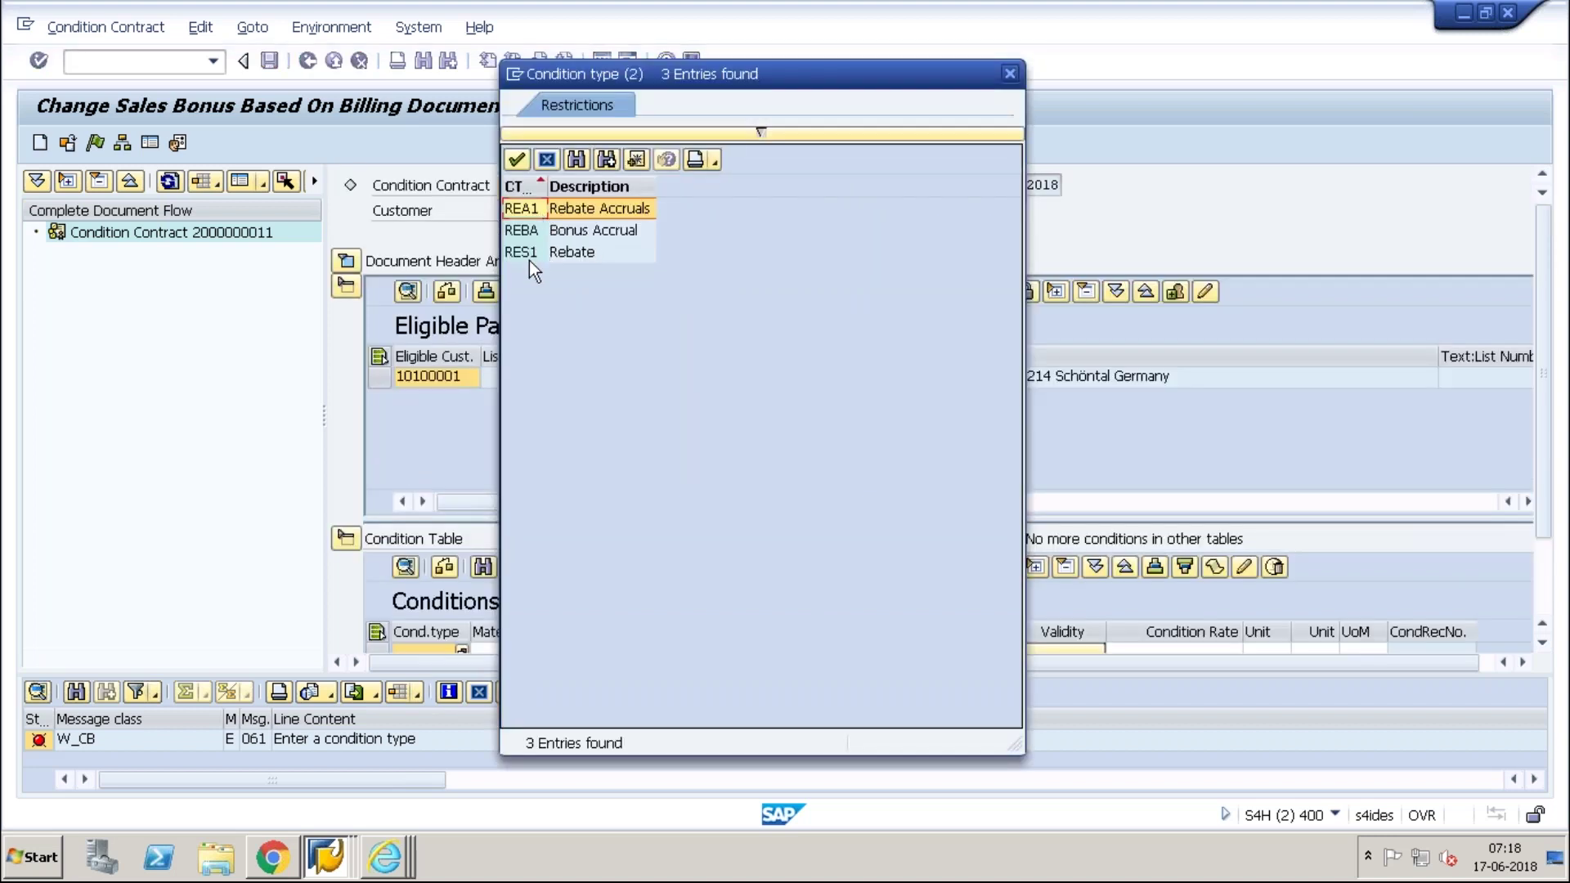
pyautogui.click(330, 854)
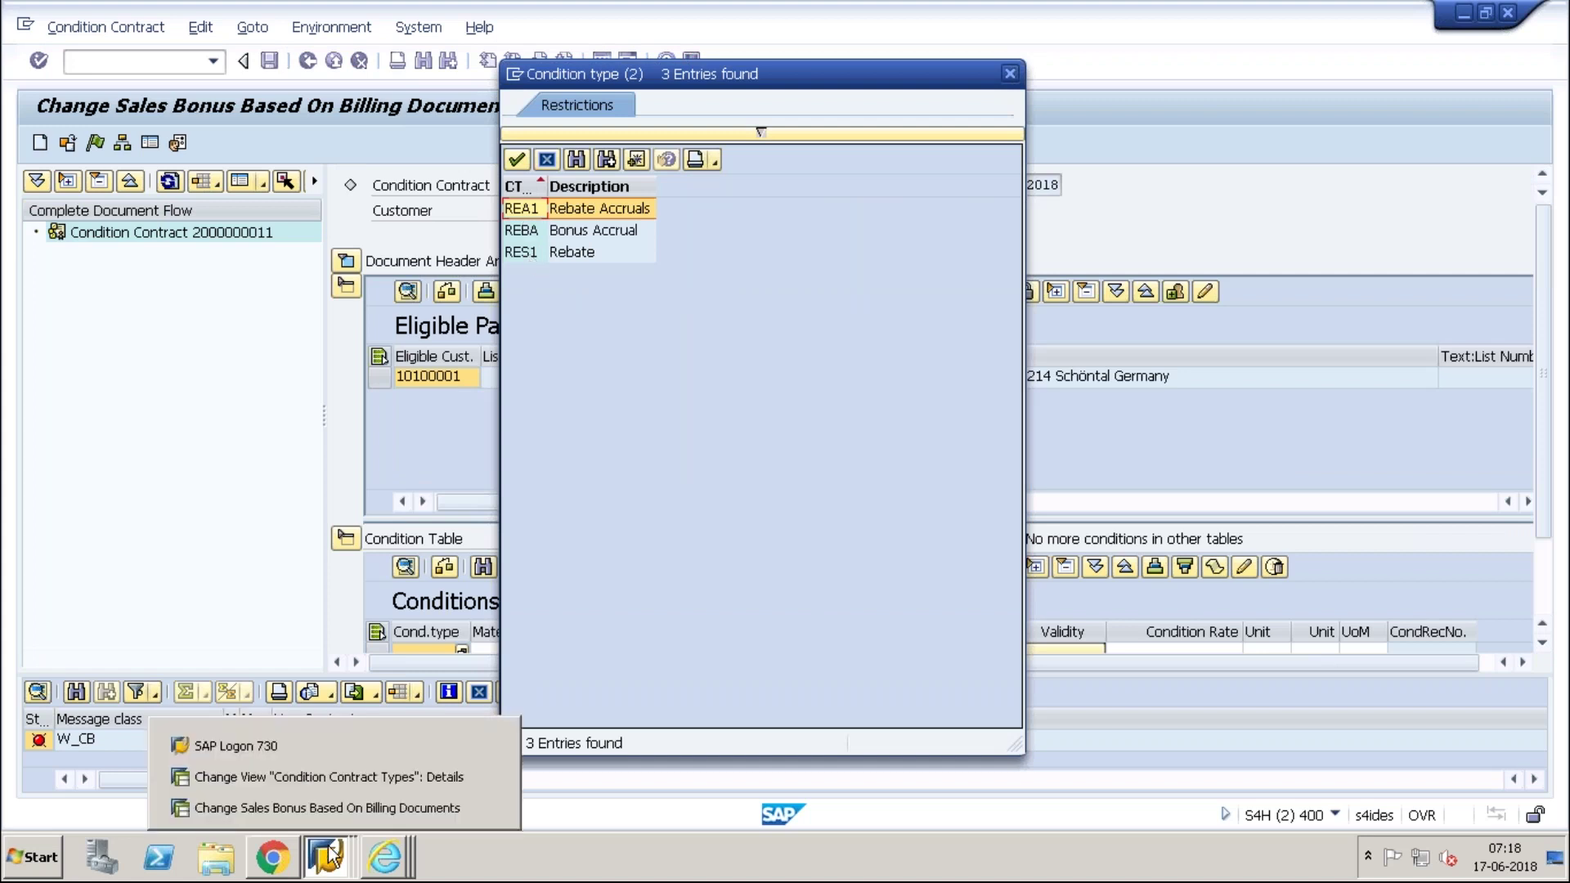
pyautogui.click(379, 787)
# Step: Return to the customizing structure and glance at the empty purchasing condition type groups
pyautogui.click(307, 64)
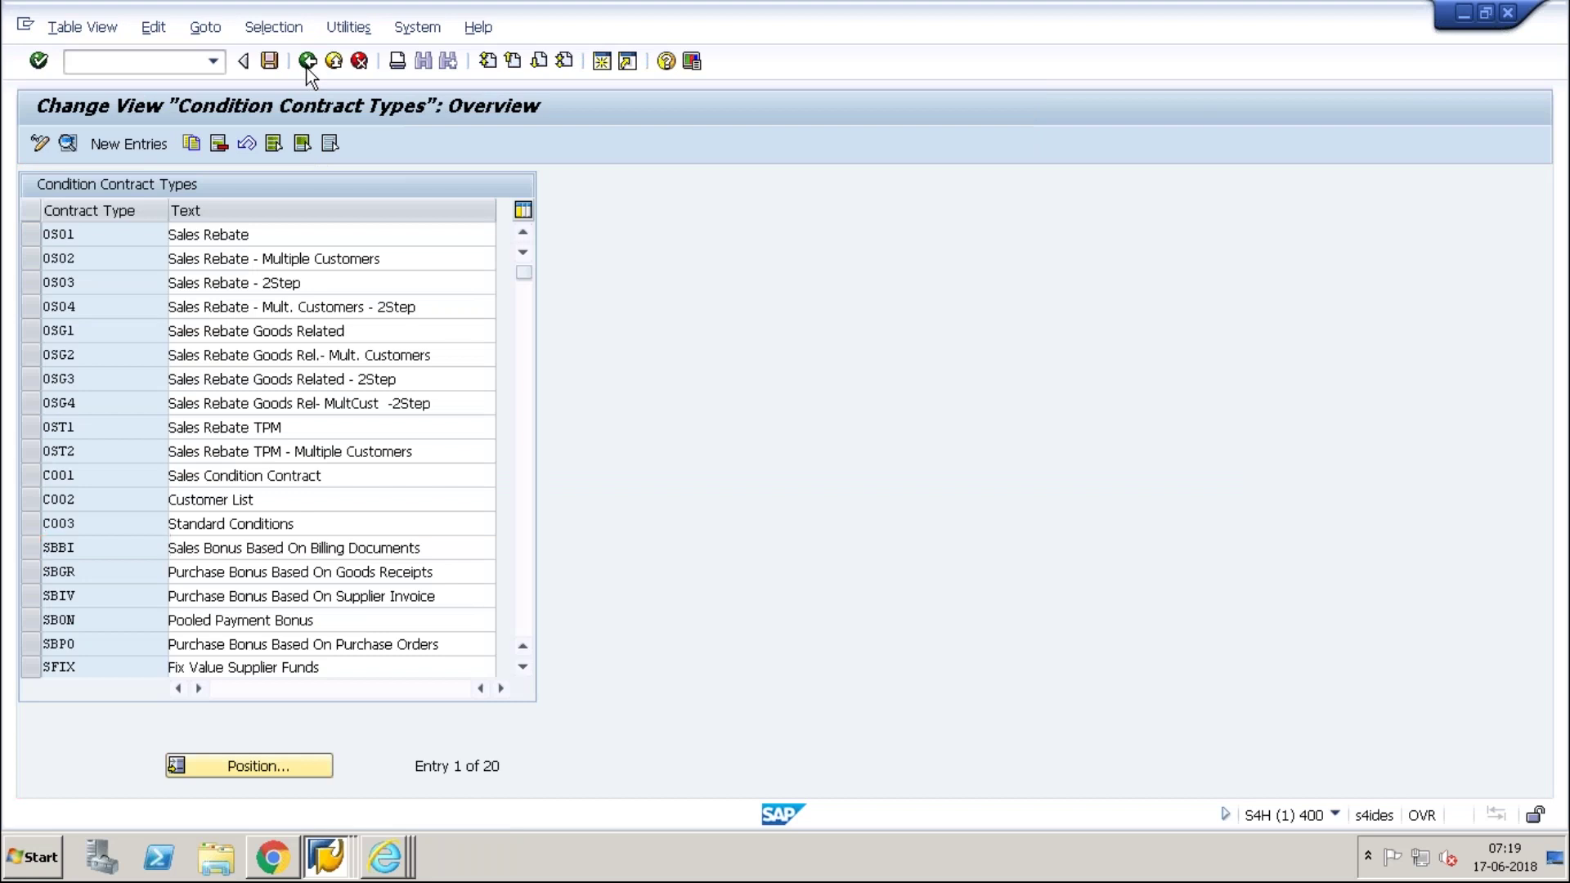
pyautogui.click(308, 62)
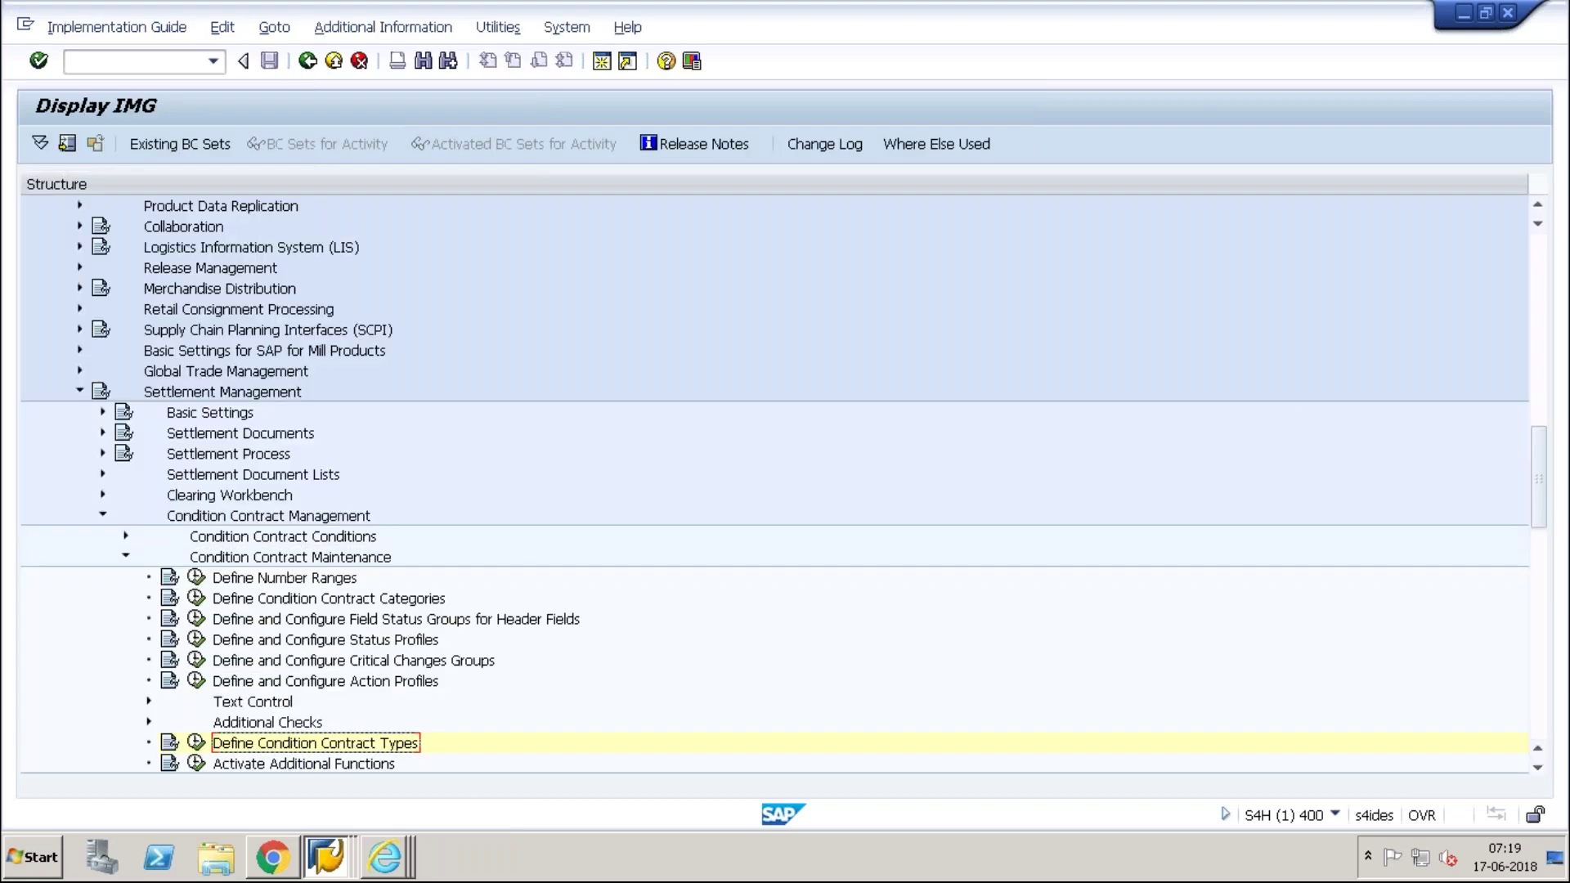
pyautogui.click(125, 537)
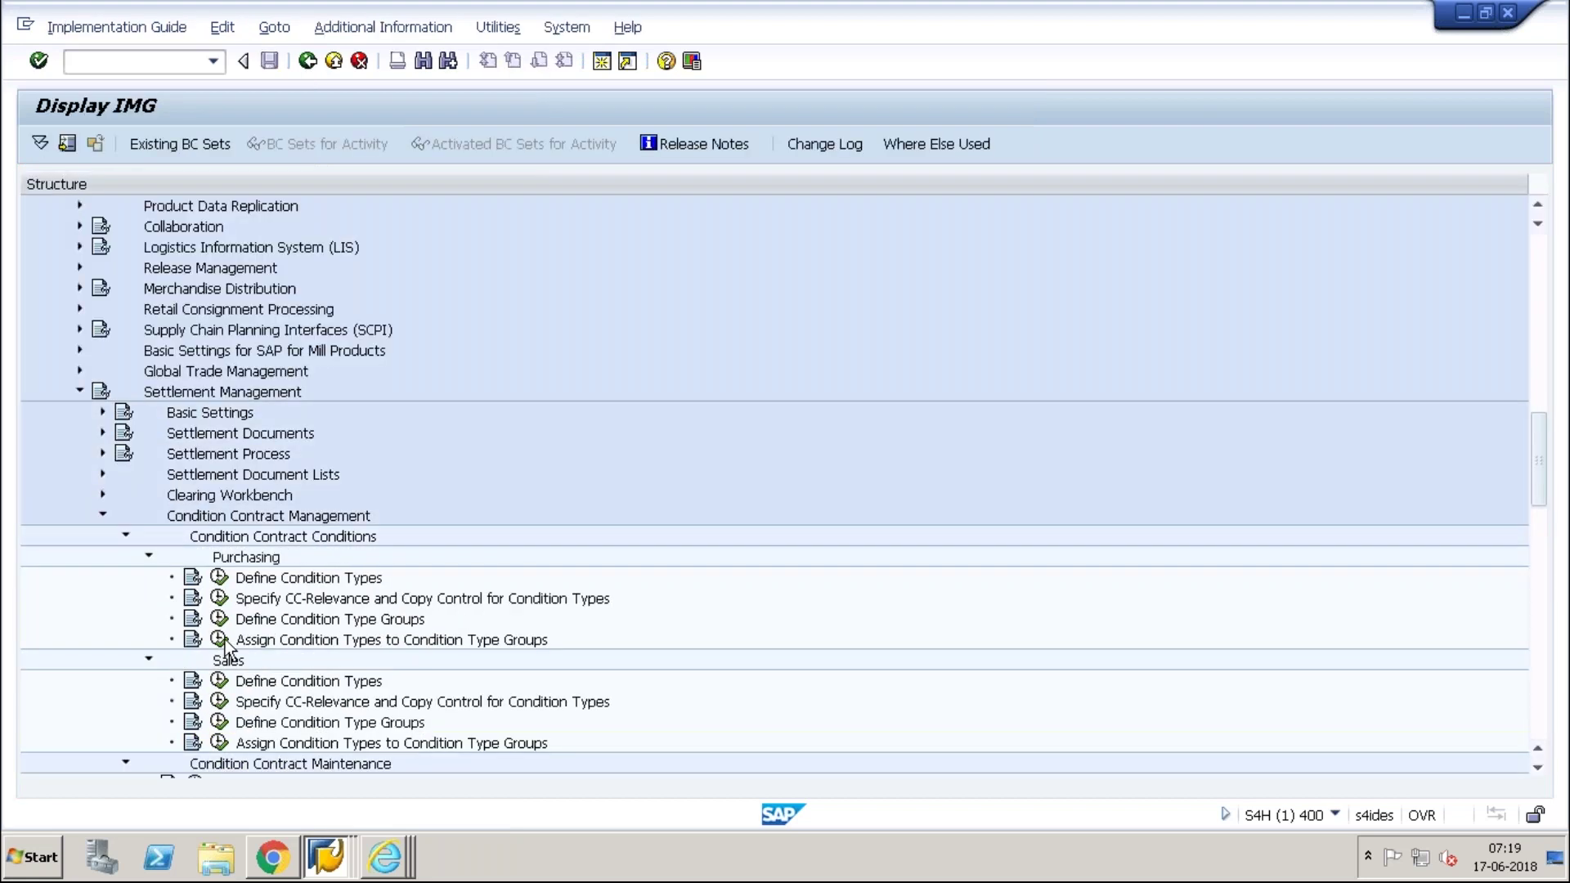
pyautogui.click(220, 640)
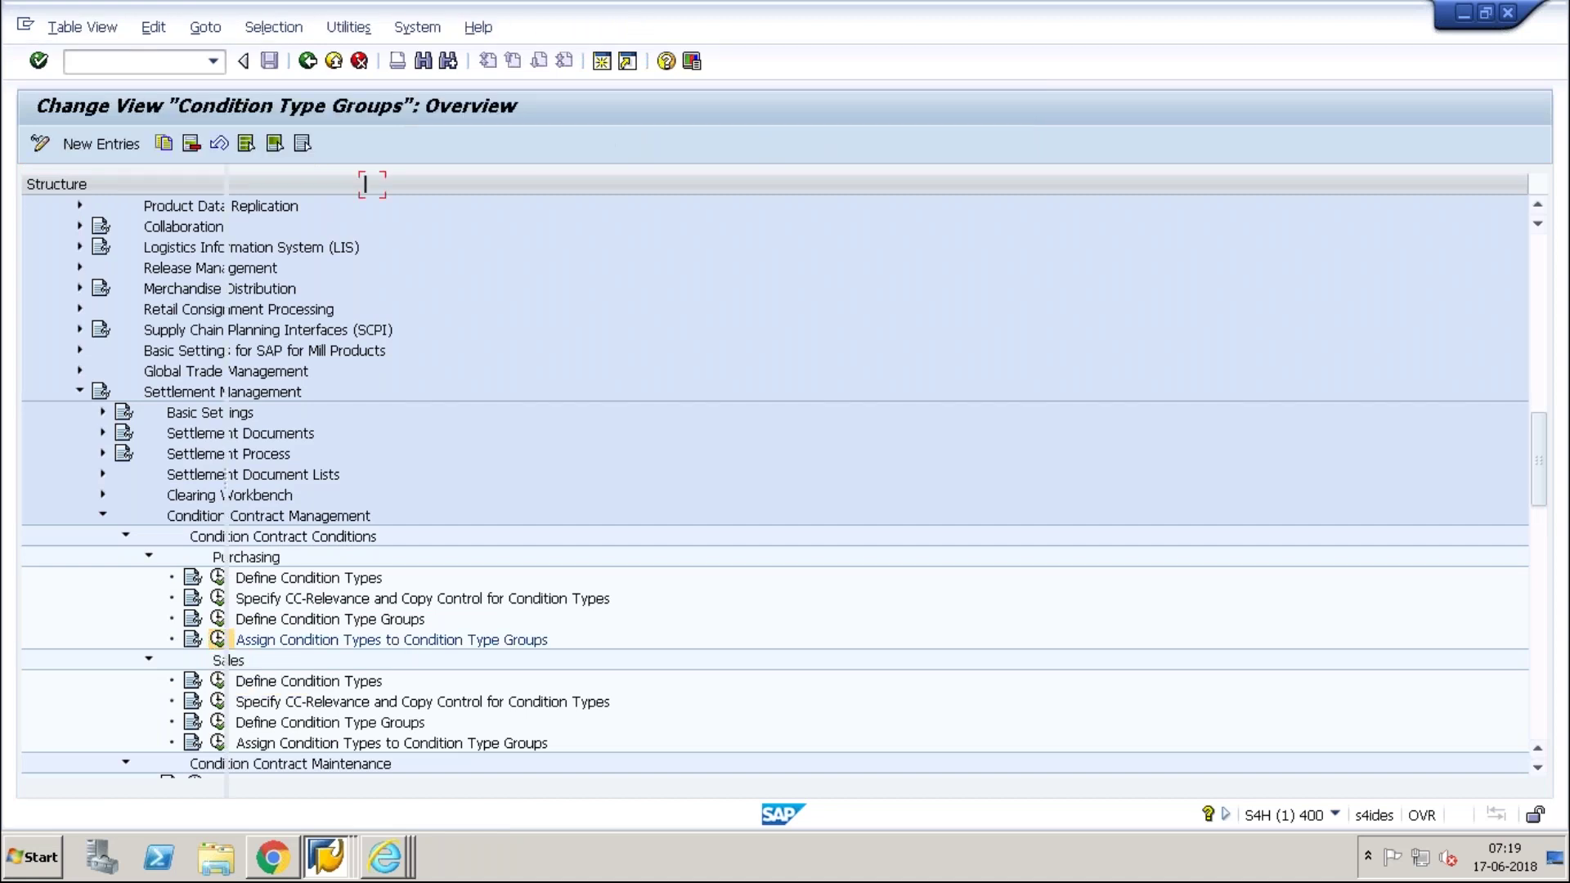
pyautogui.click(306, 63)
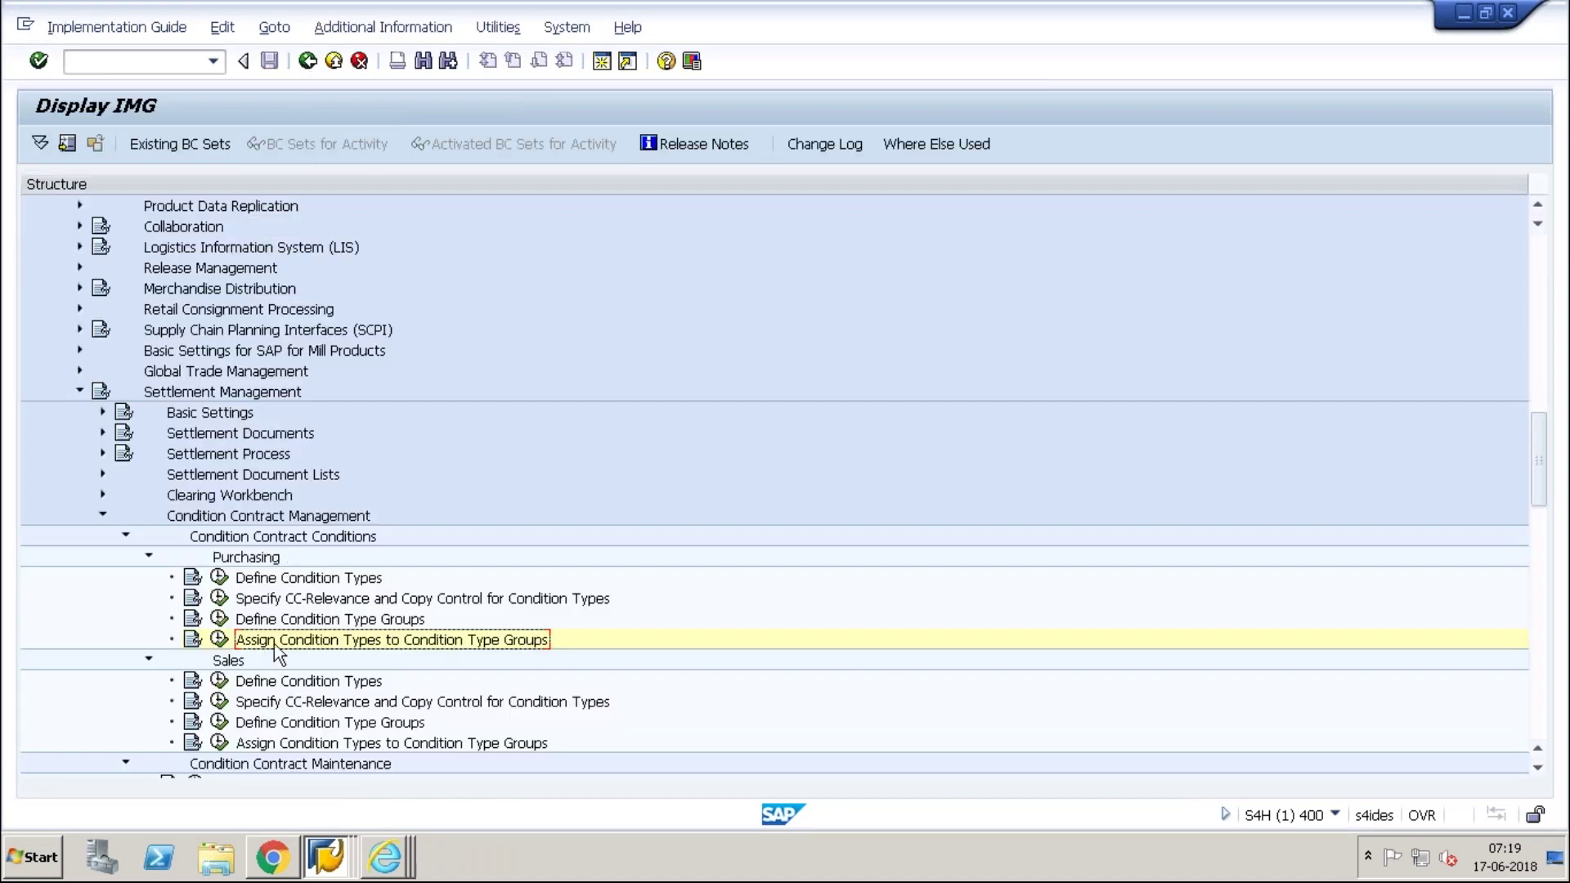
pyautogui.click(149, 561)
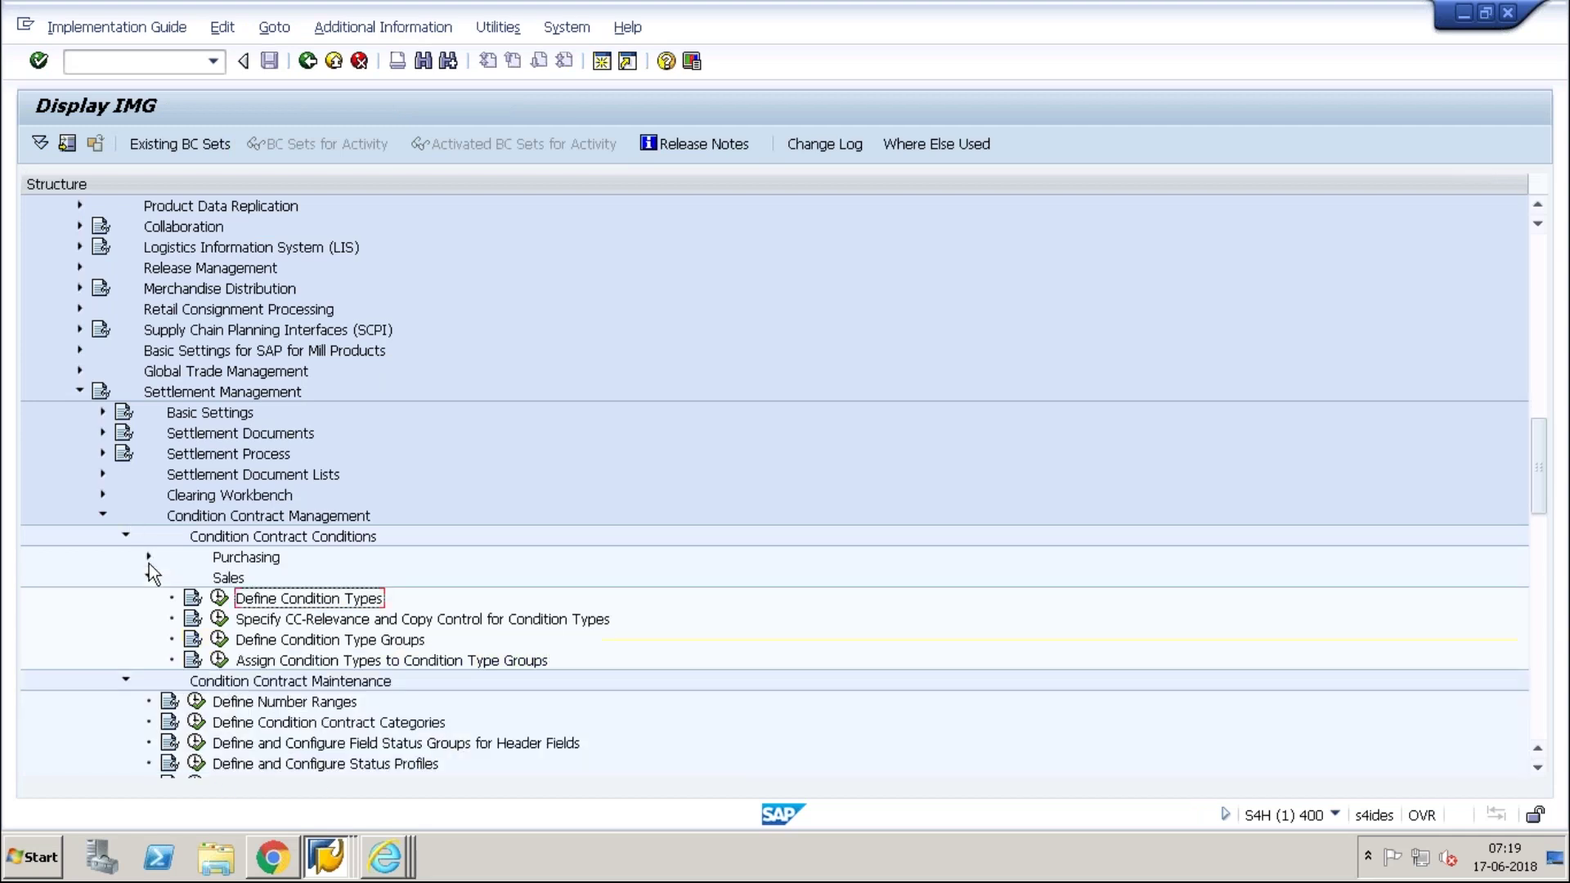
# Step: Open the sales assignments for group 0S01 and check REBA Bonus Accrual's condition table 163
pyautogui.click(220, 664)
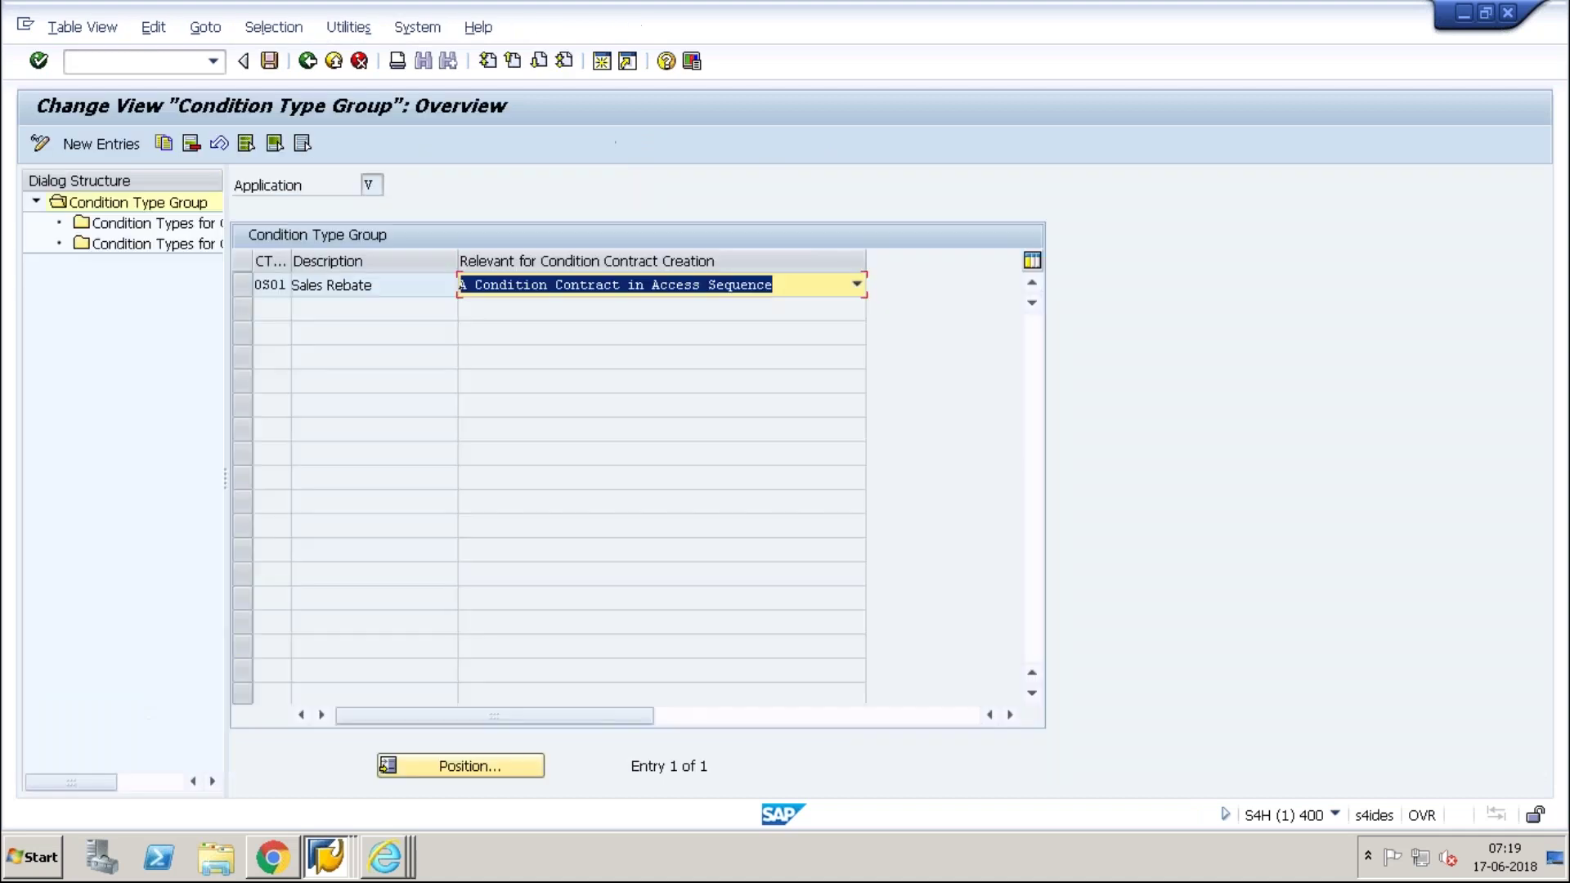
pyautogui.click(240, 286)
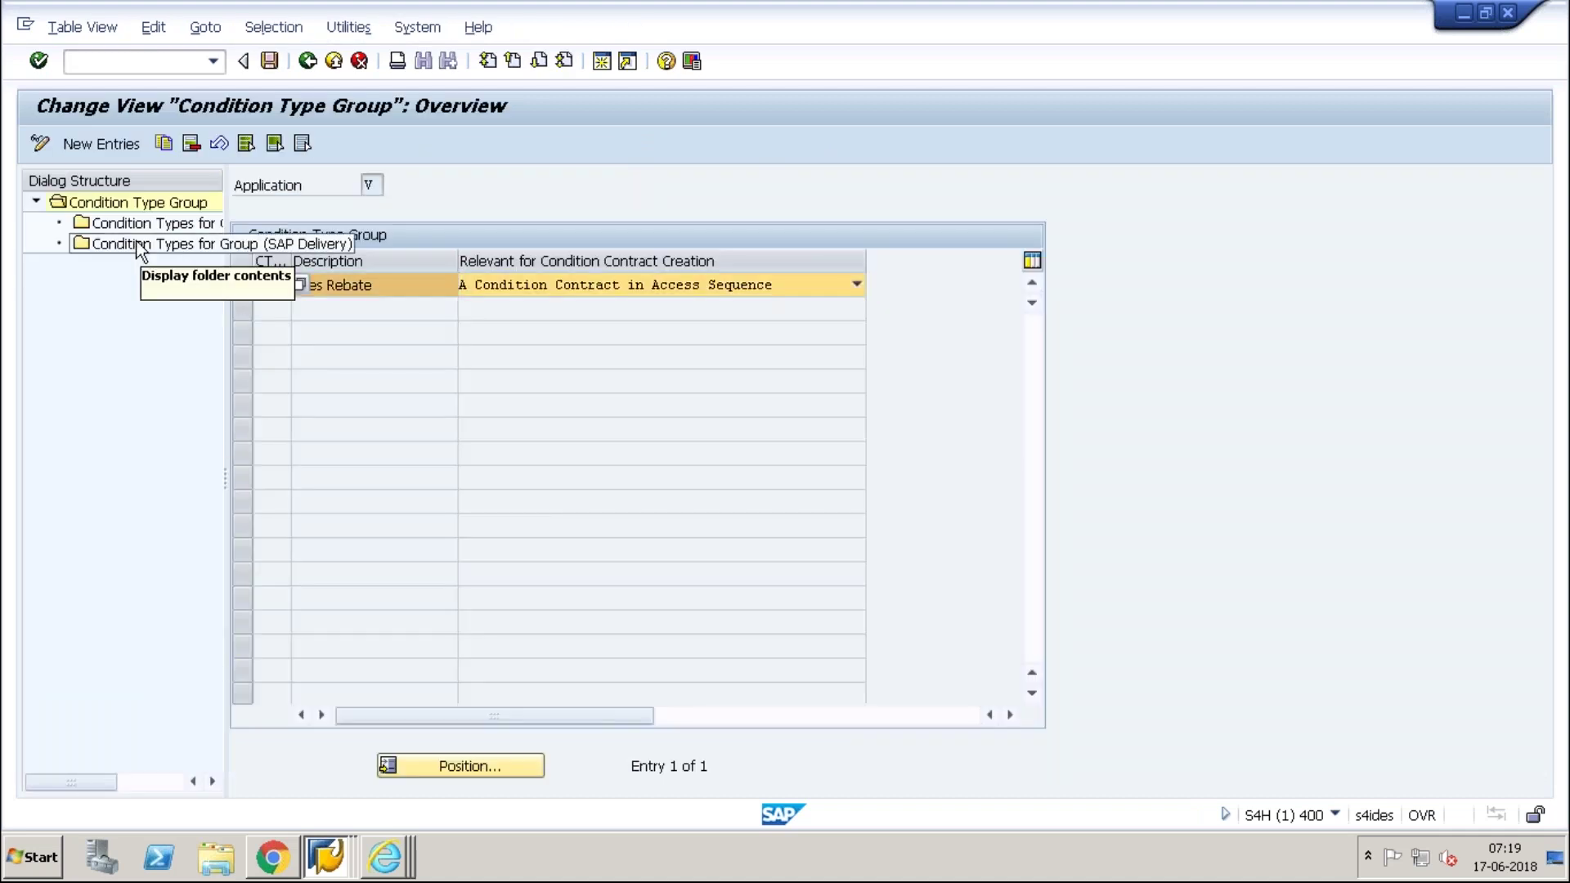
pyautogui.doubleClick(129, 223)
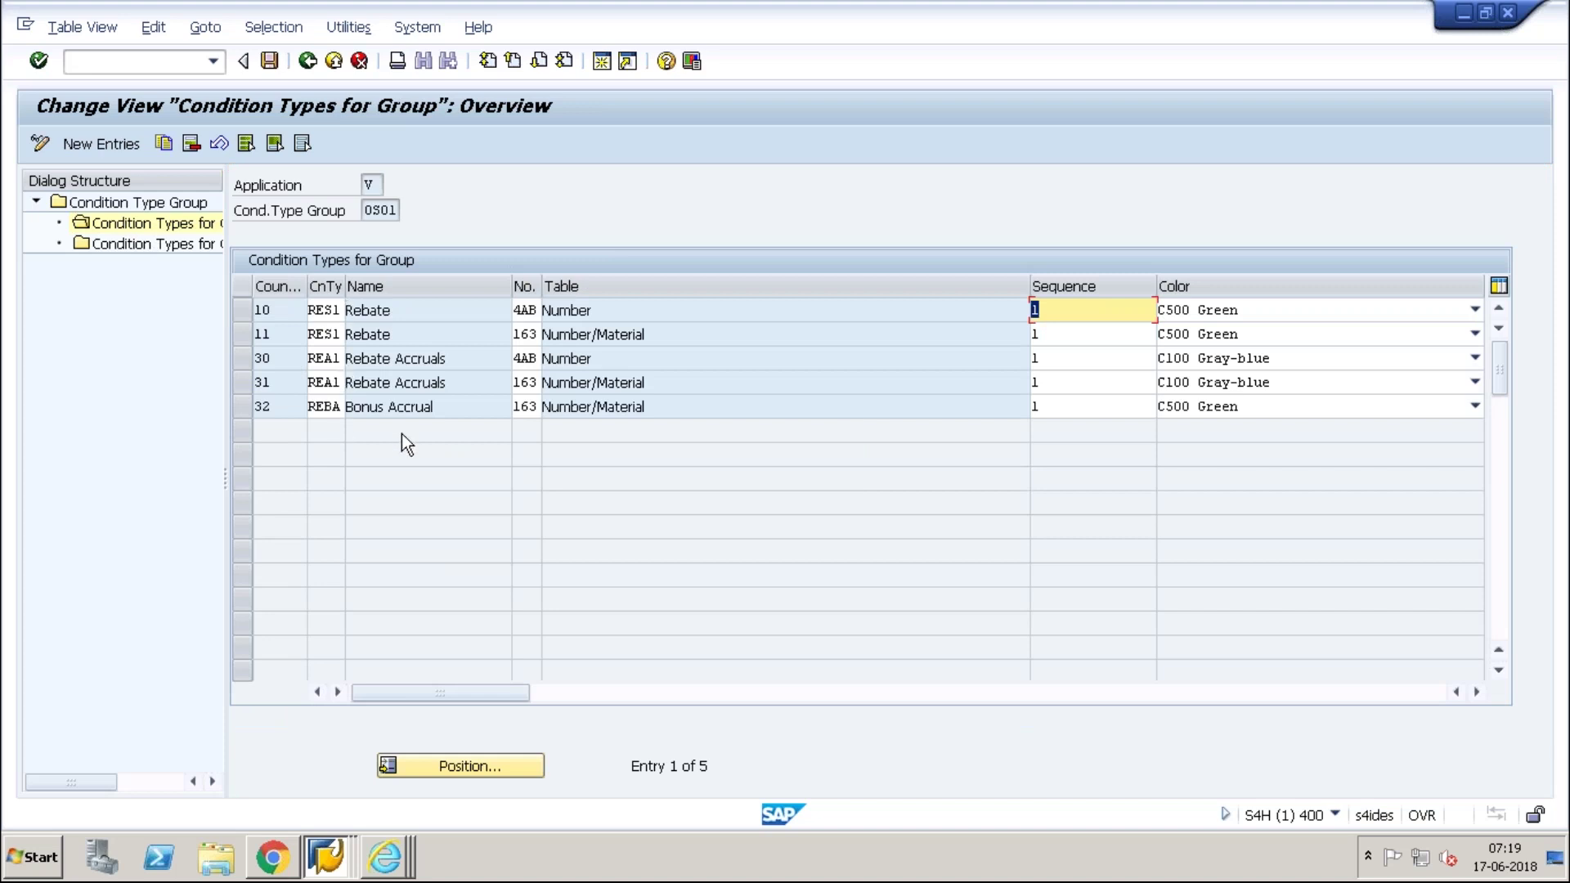
pyautogui.click(528, 406)
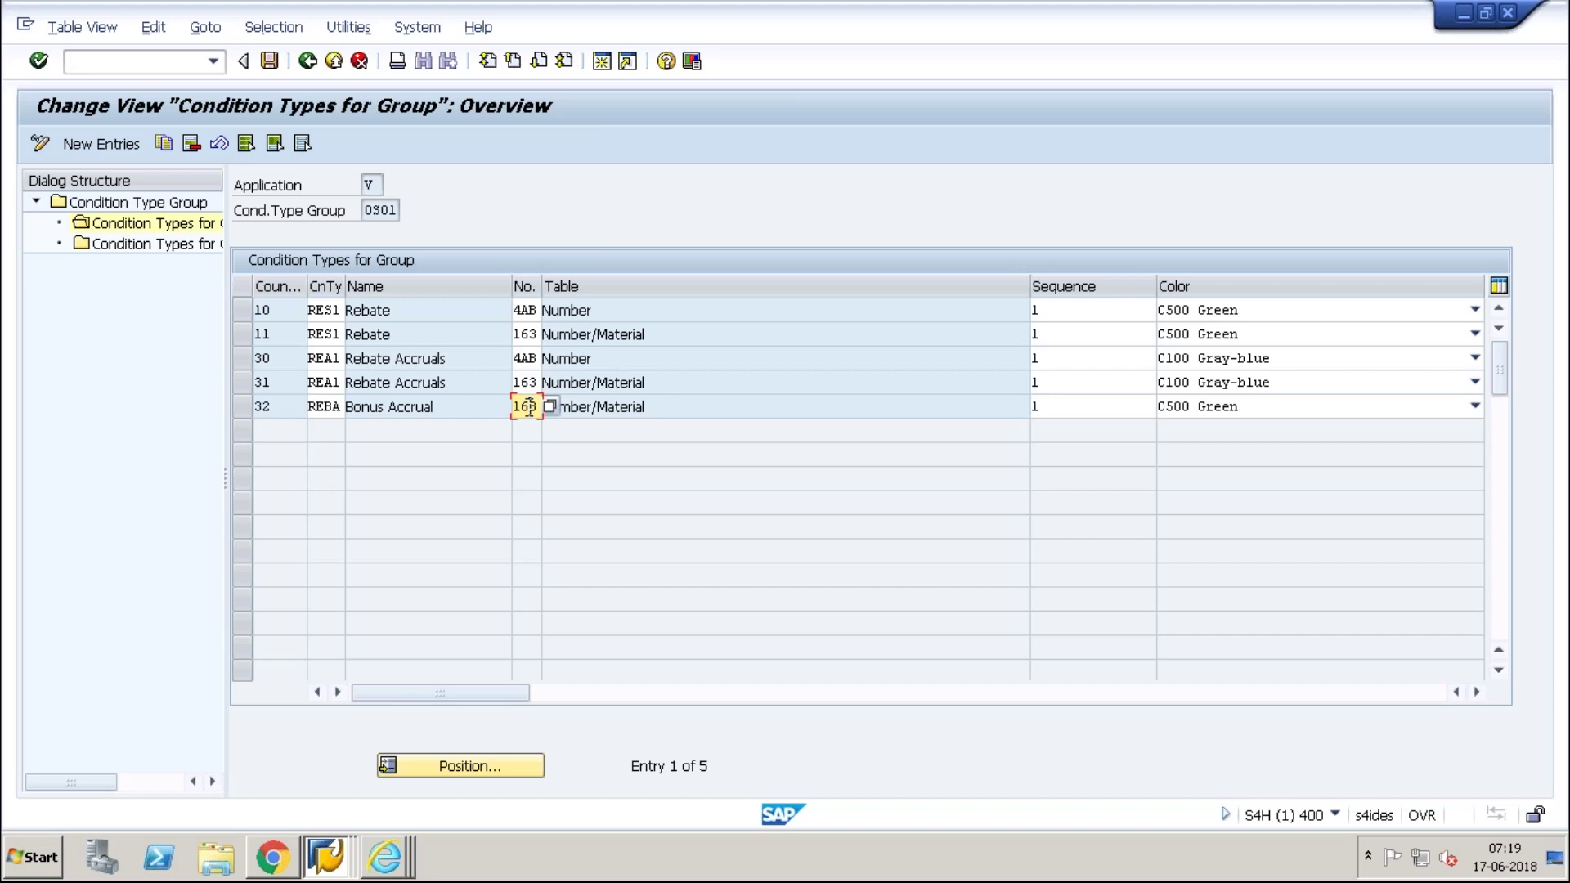
pyautogui.moveTo(973, 13)
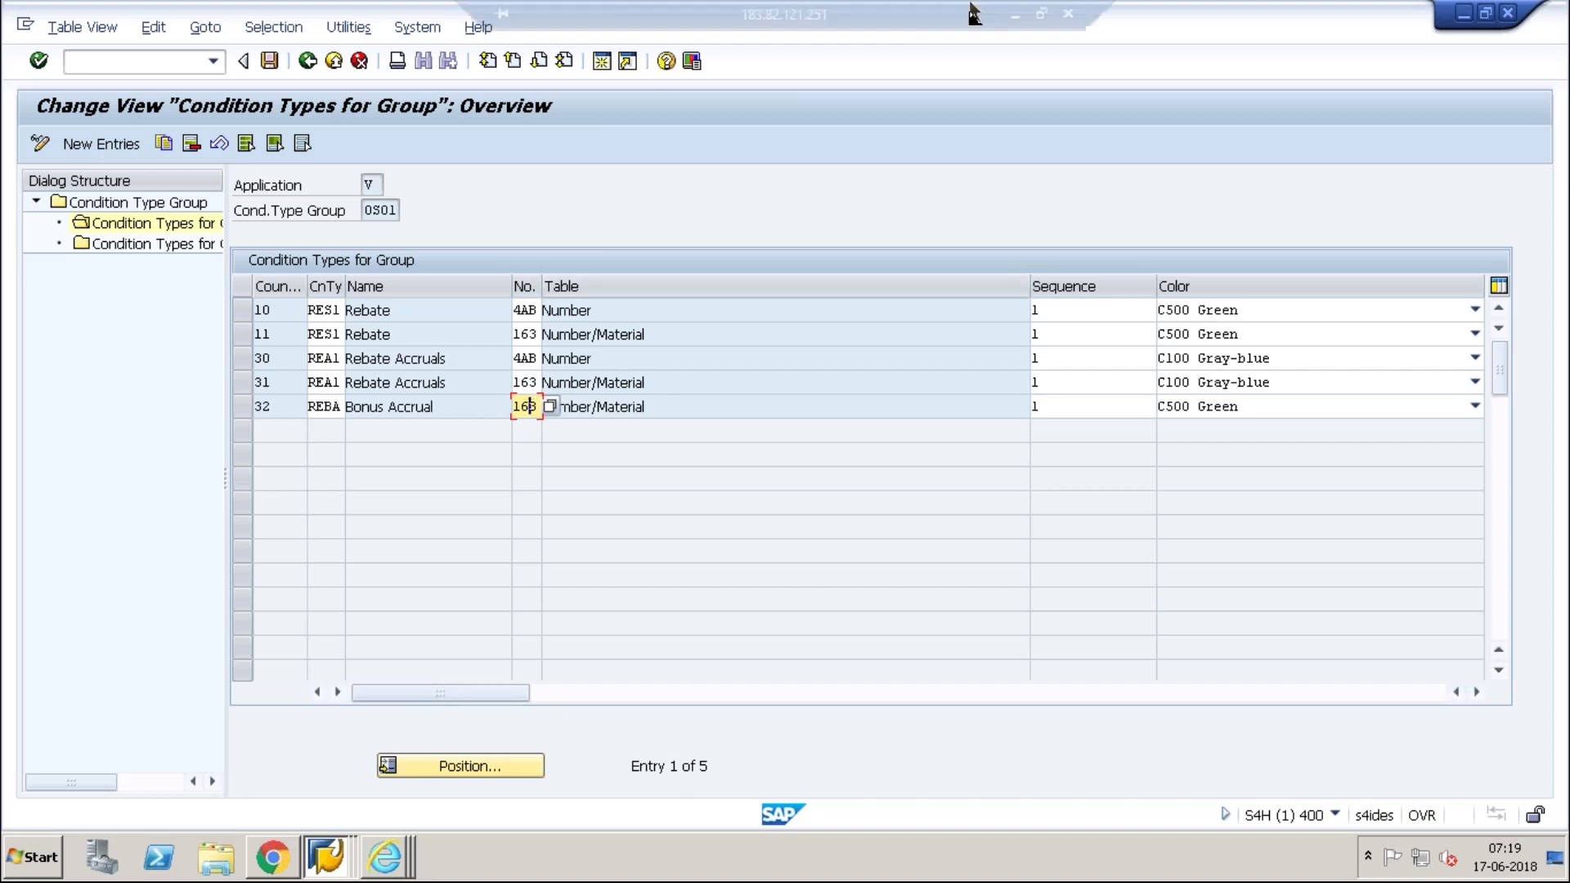
# Step: Back in Excel, give H21:J25 (the REST, REBA and RB00 notes) a standard orange fill
pyautogui.click(1012, 17)
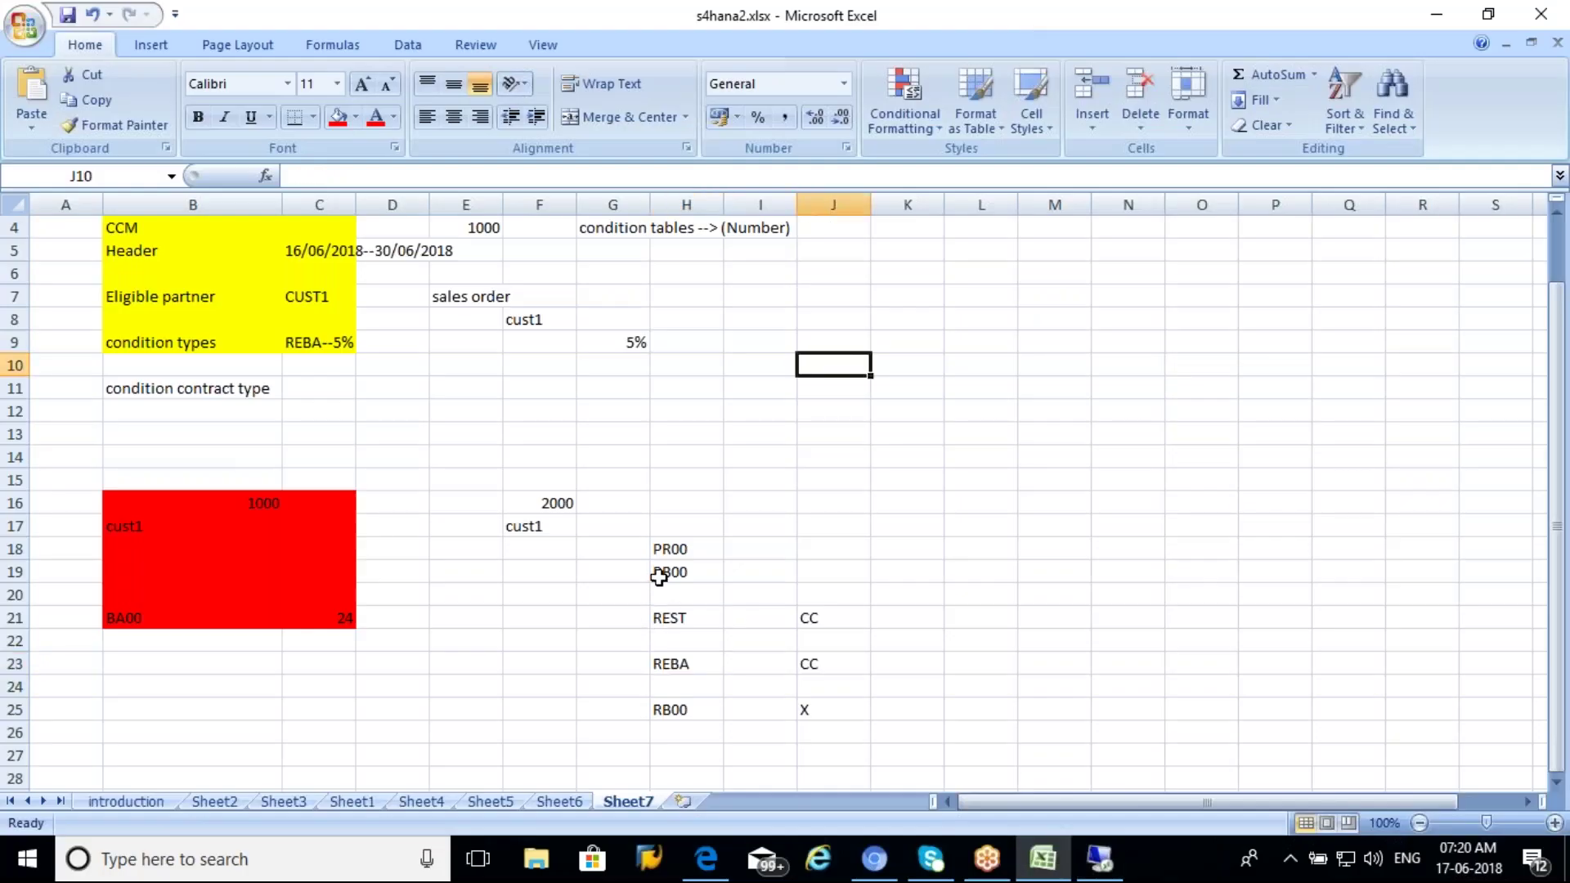
pyautogui.moveTo(669, 619); pyautogui.dragTo(832, 704)
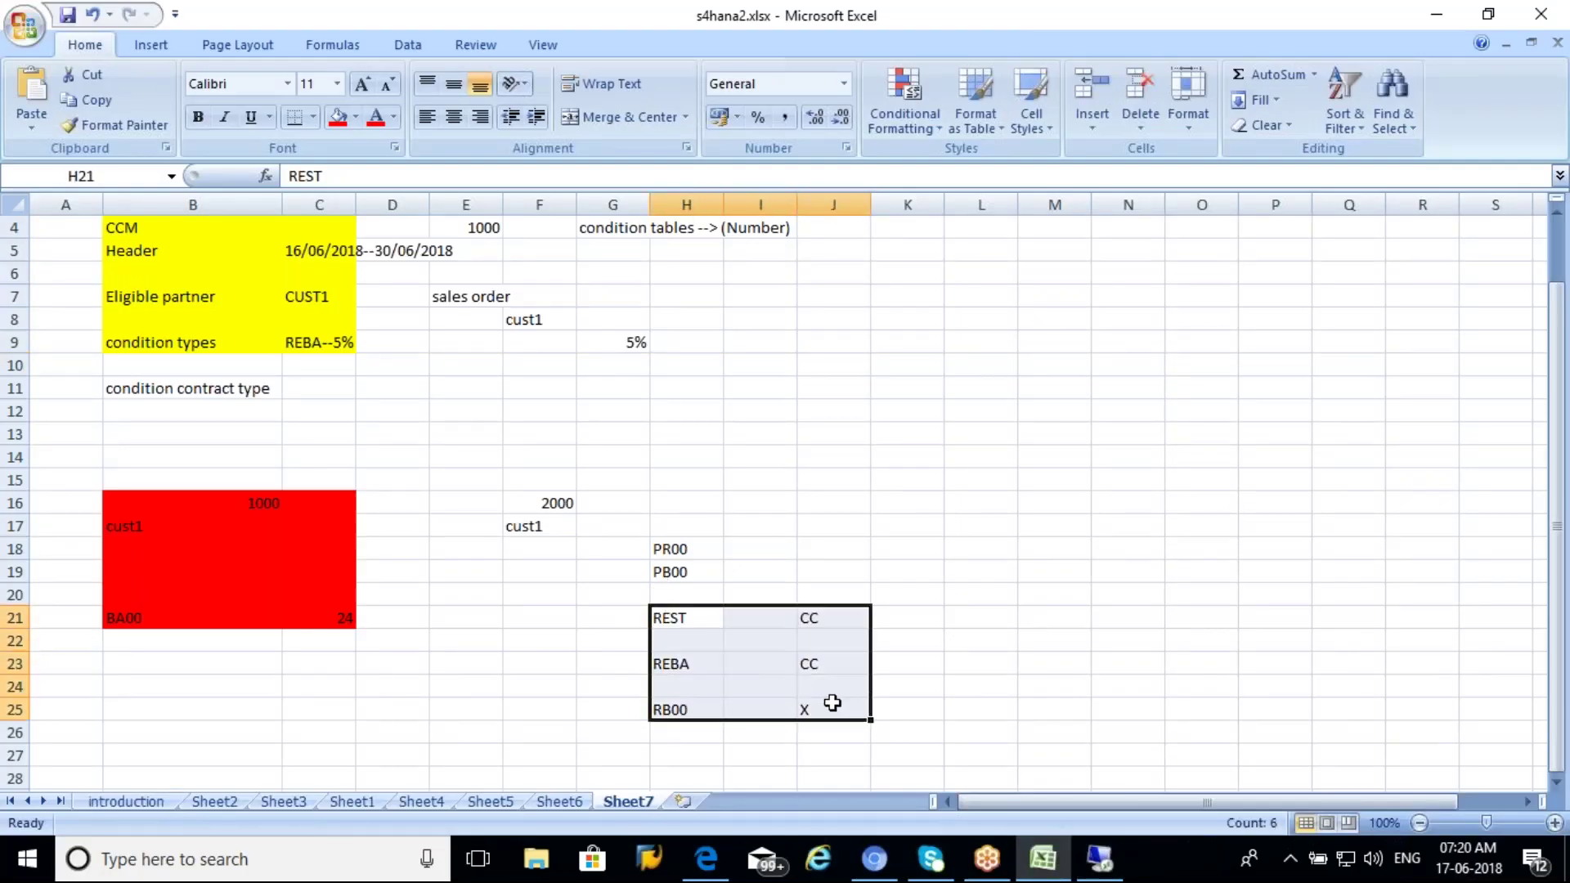
pyautogui.click(357, 120)
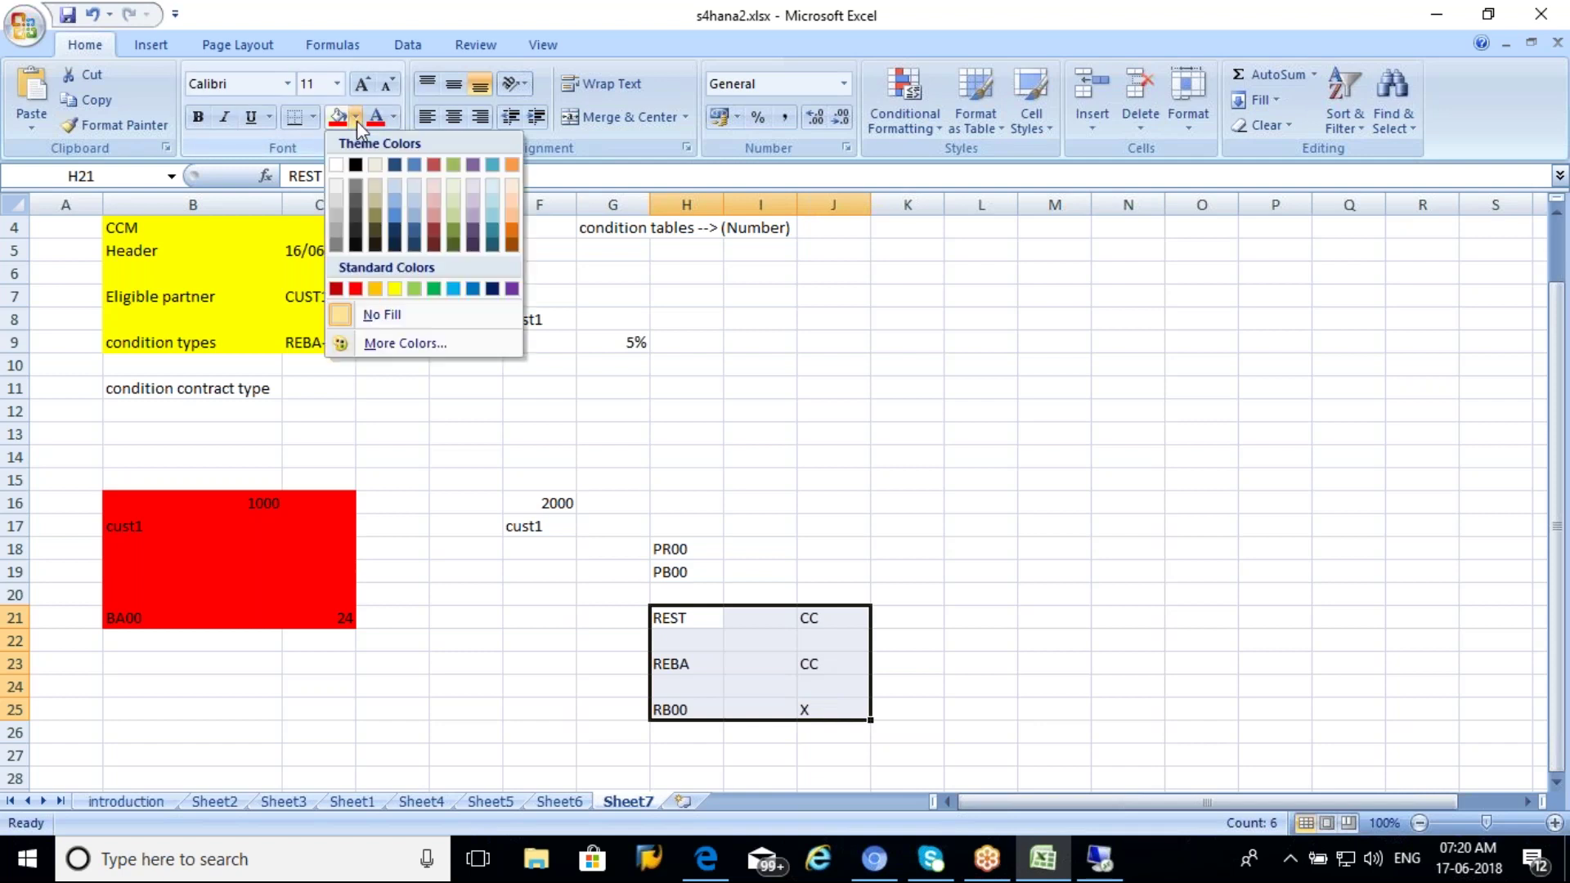
pyautogui.click(375, 289)
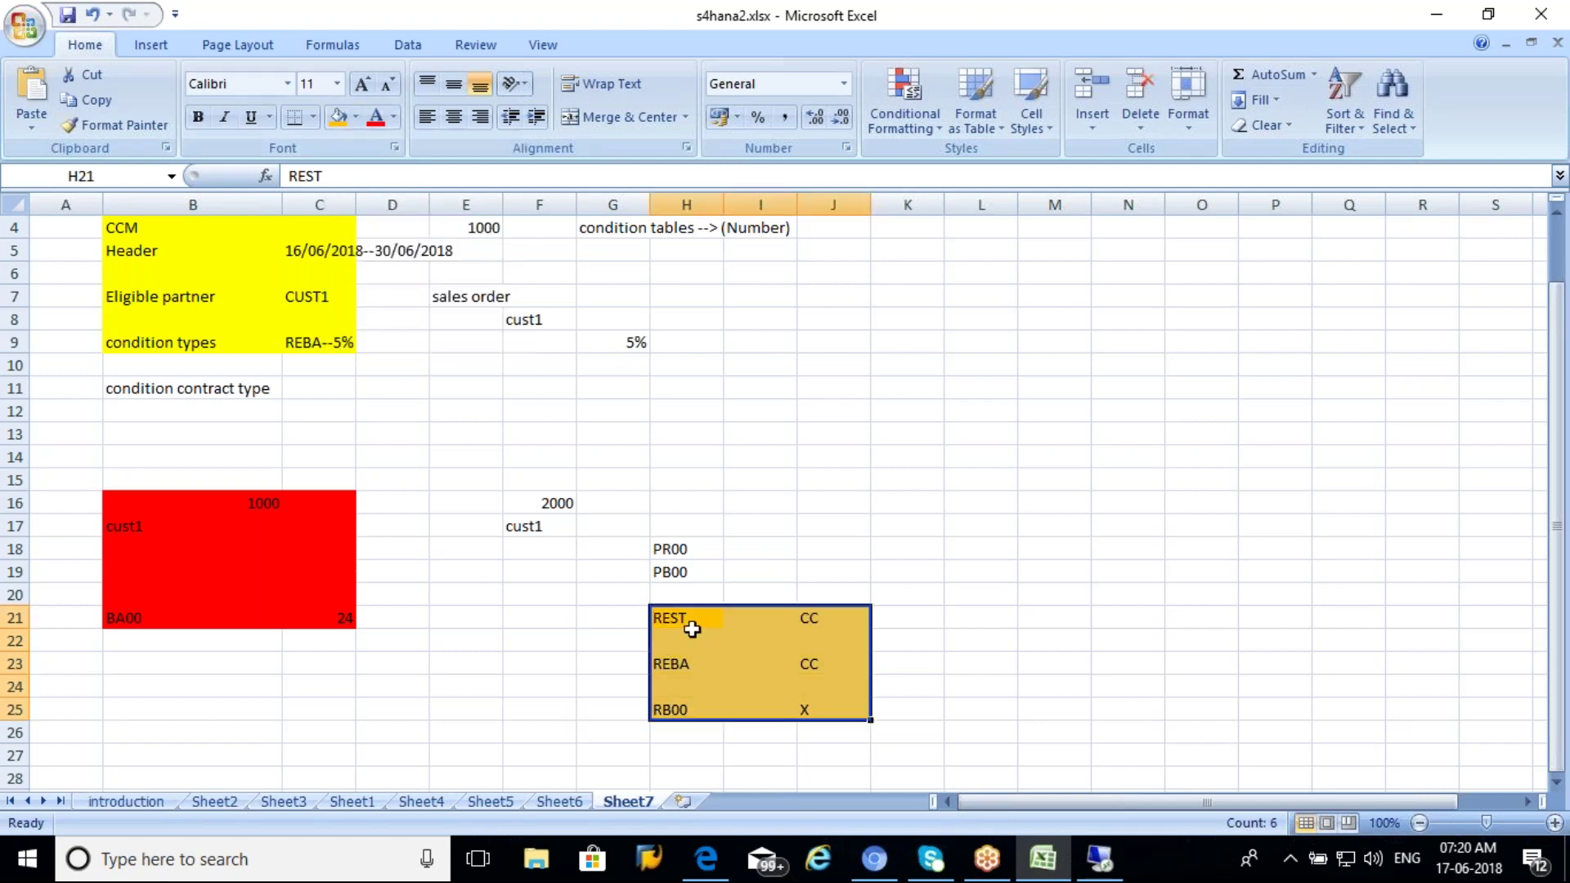
pyautogui.moveTo(759, 550); pyautogui.dragTo(761, 573)
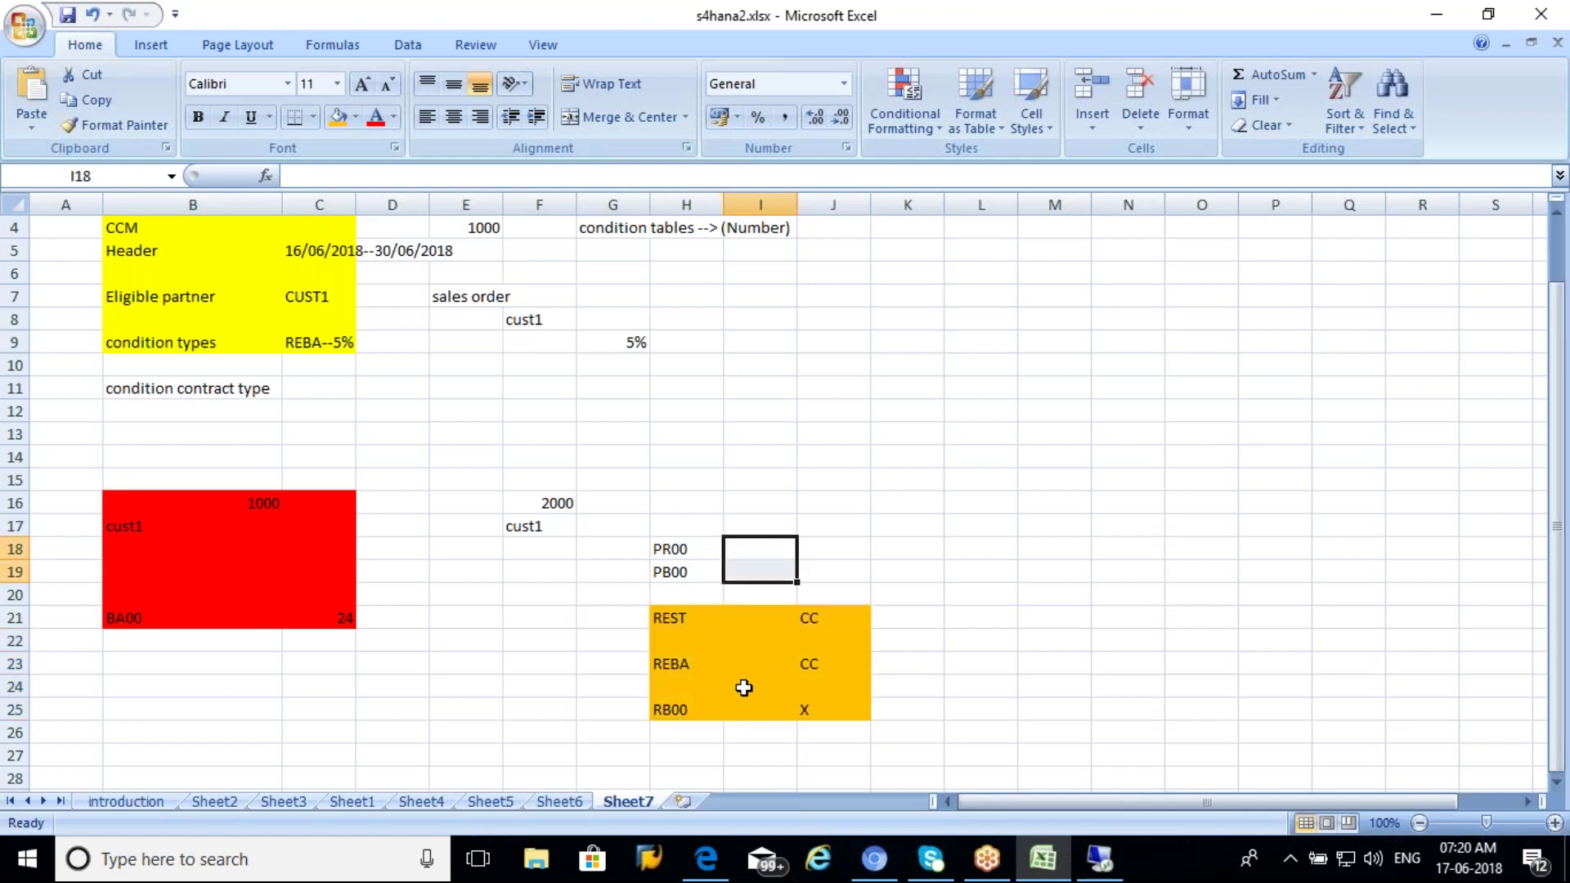
pyautogui.click(744, 687)
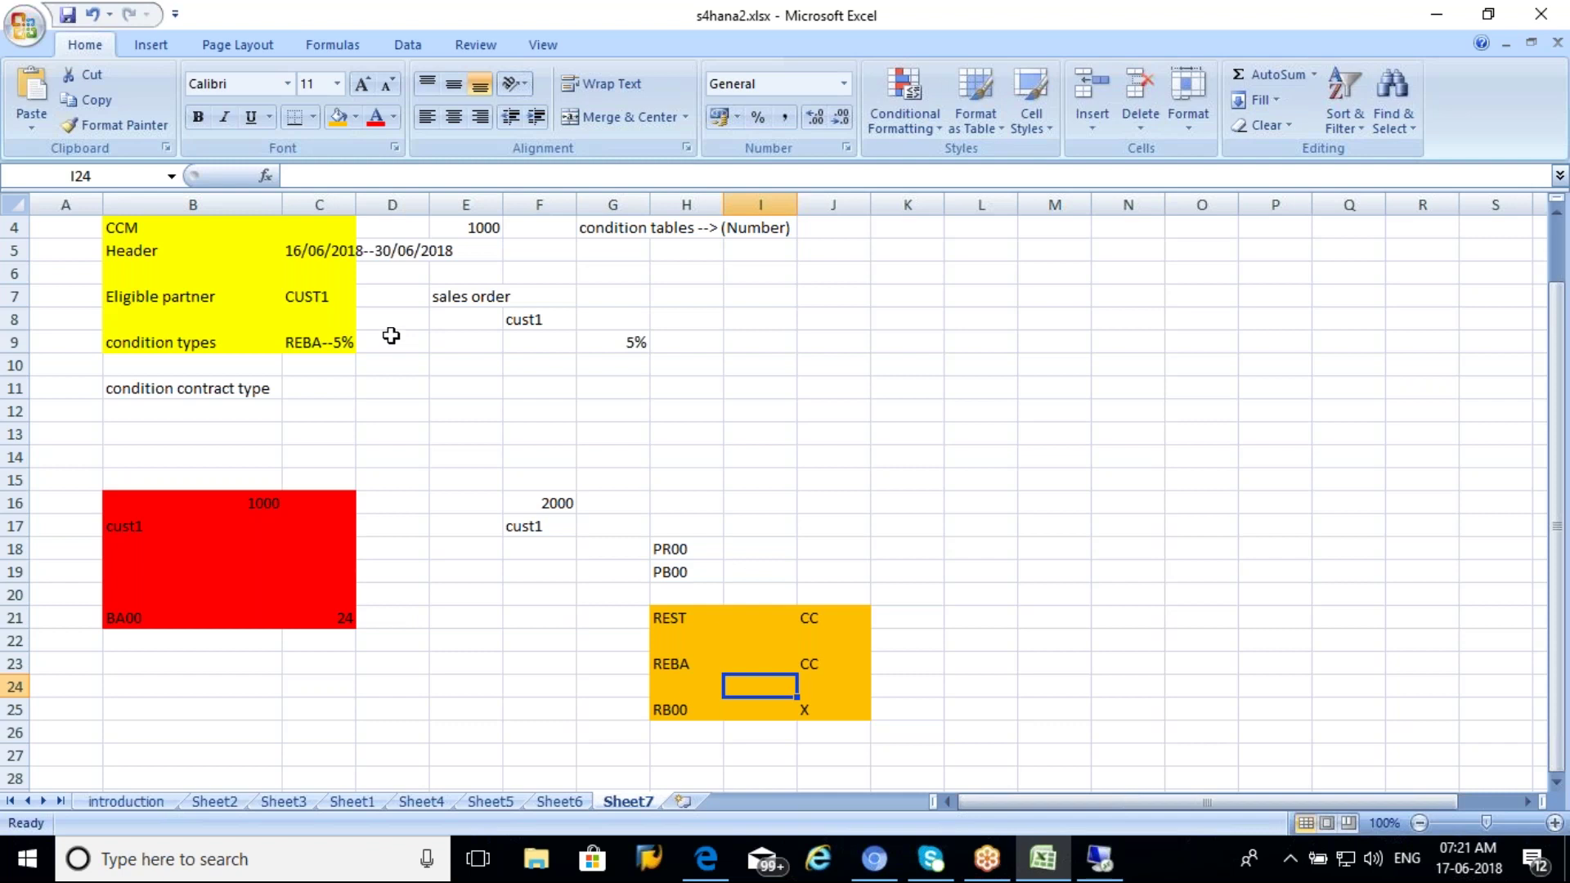
# Step: Go back to the SAP sales bonus condition contract and pick RES1 as the condition type
pyautogui.click(1112, 872)
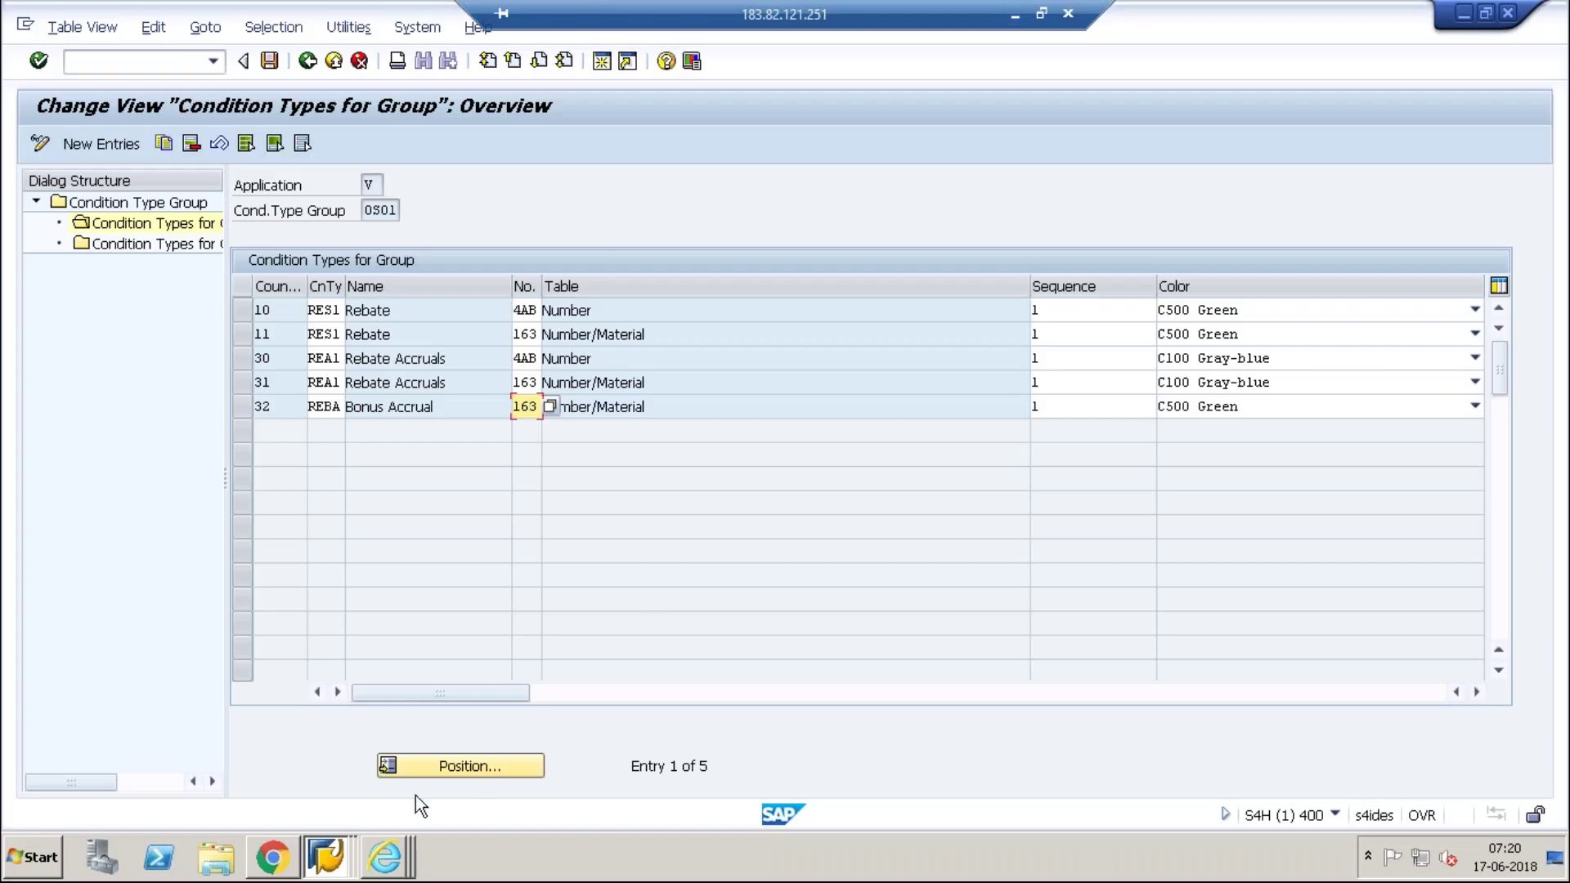
pyautogui.moveTo(332, 851)
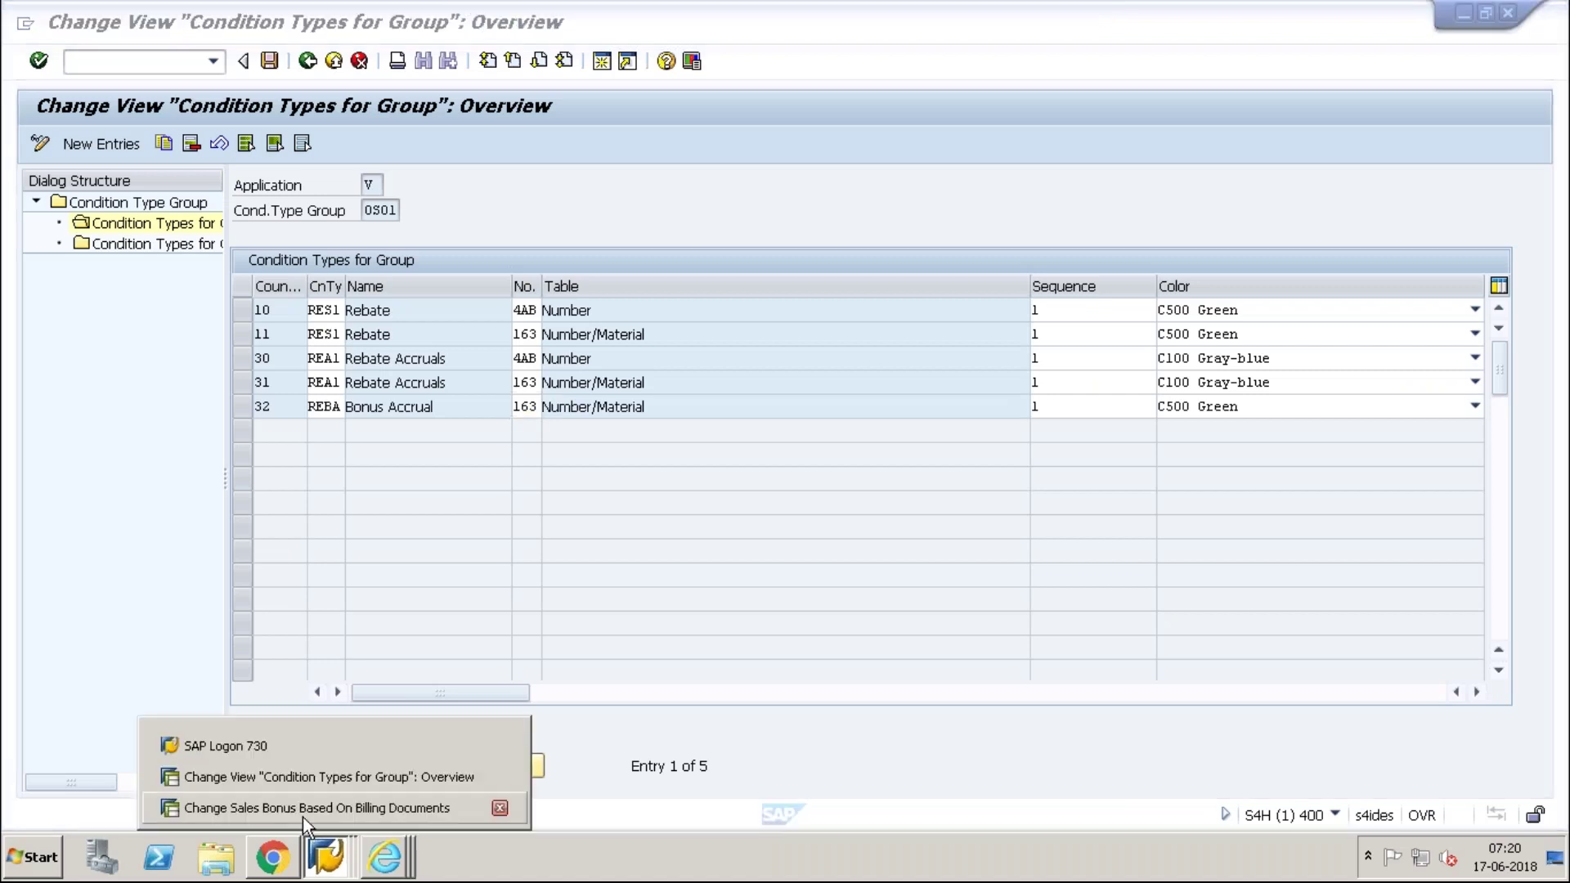
pyautogui.click(308, 814)
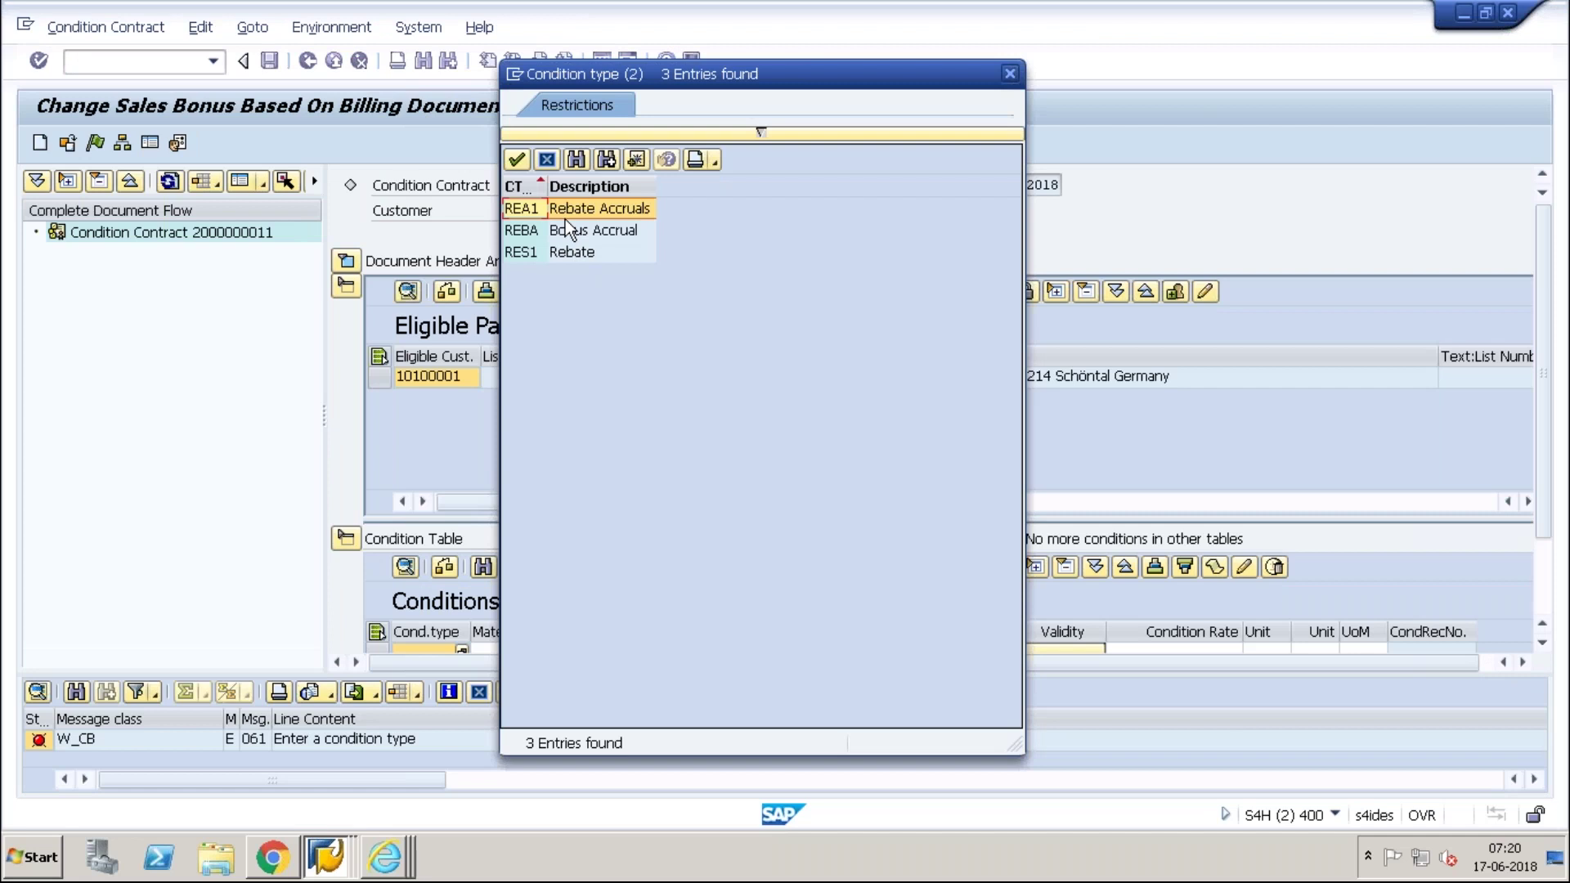
pyautogui.doubleClick(566, 253)
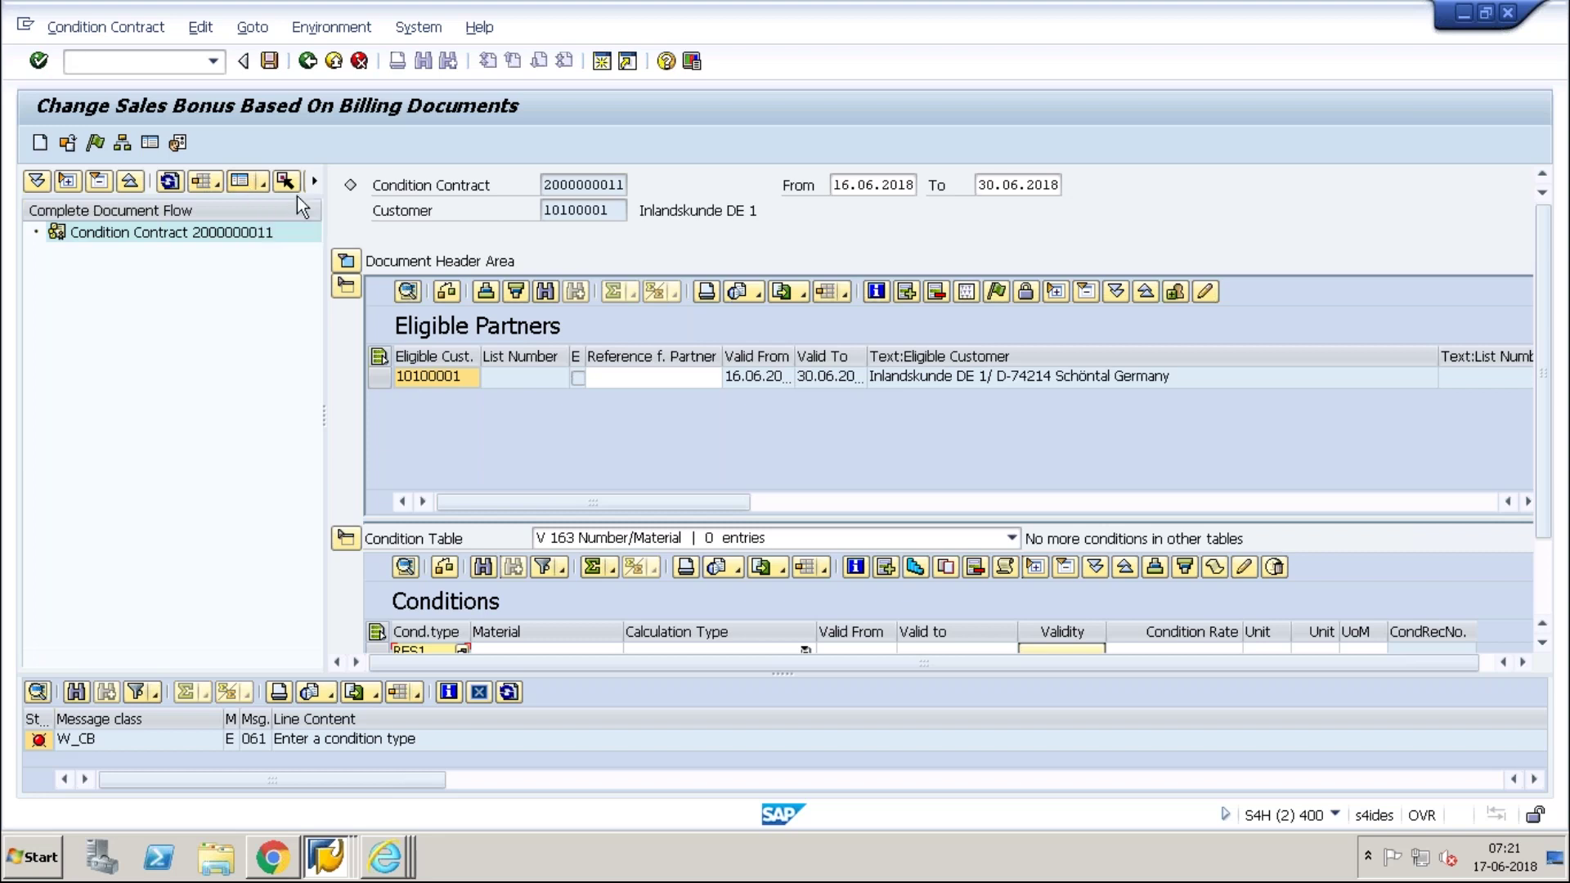
# Step: Keep the contract in Overview layout and validate the RES1 condition entry
pyautogui.click(263, 183)
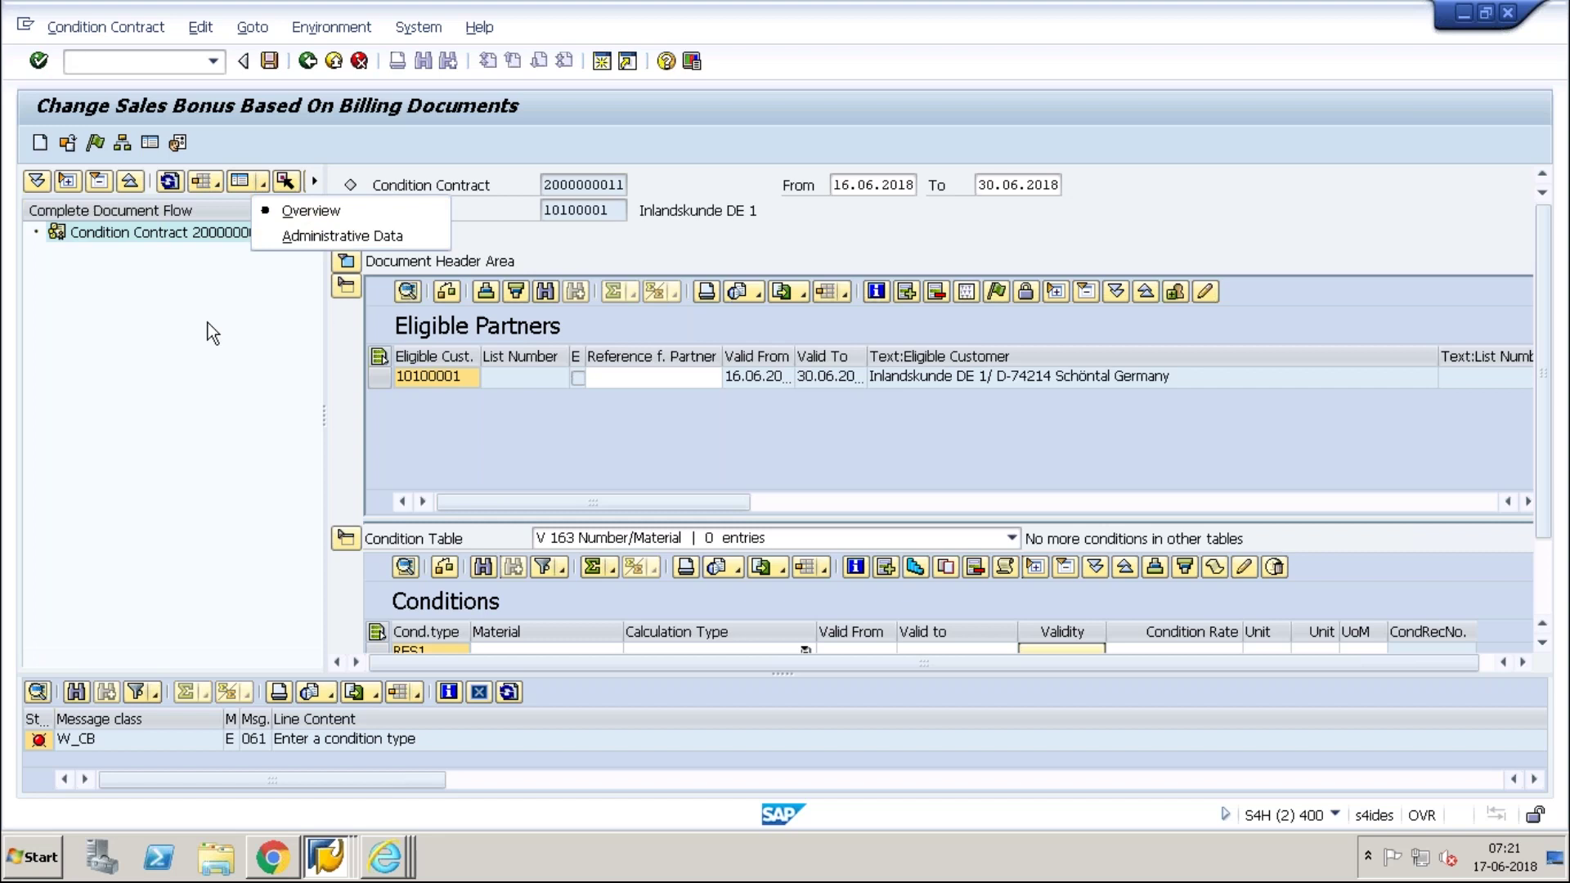
pyautogui.click(141, 224)
pyautogui.click(152, 144)
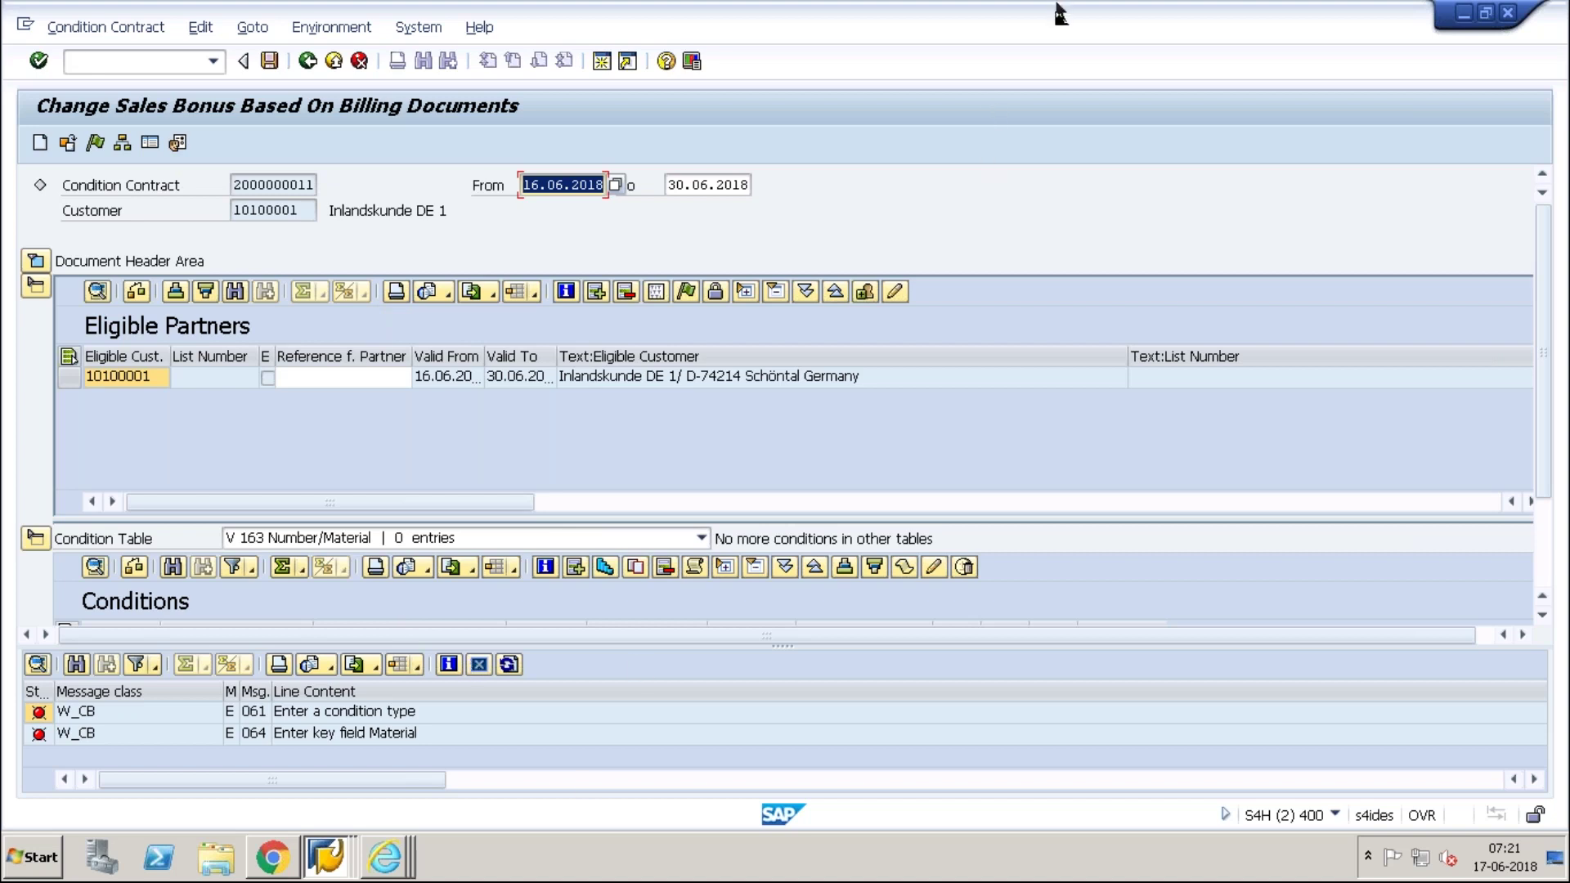
# Step: In Excel, add a new worksheet titled 'condition contract -SBB1' in E6 and autofit column E
pyautogui.click(1006, 10)
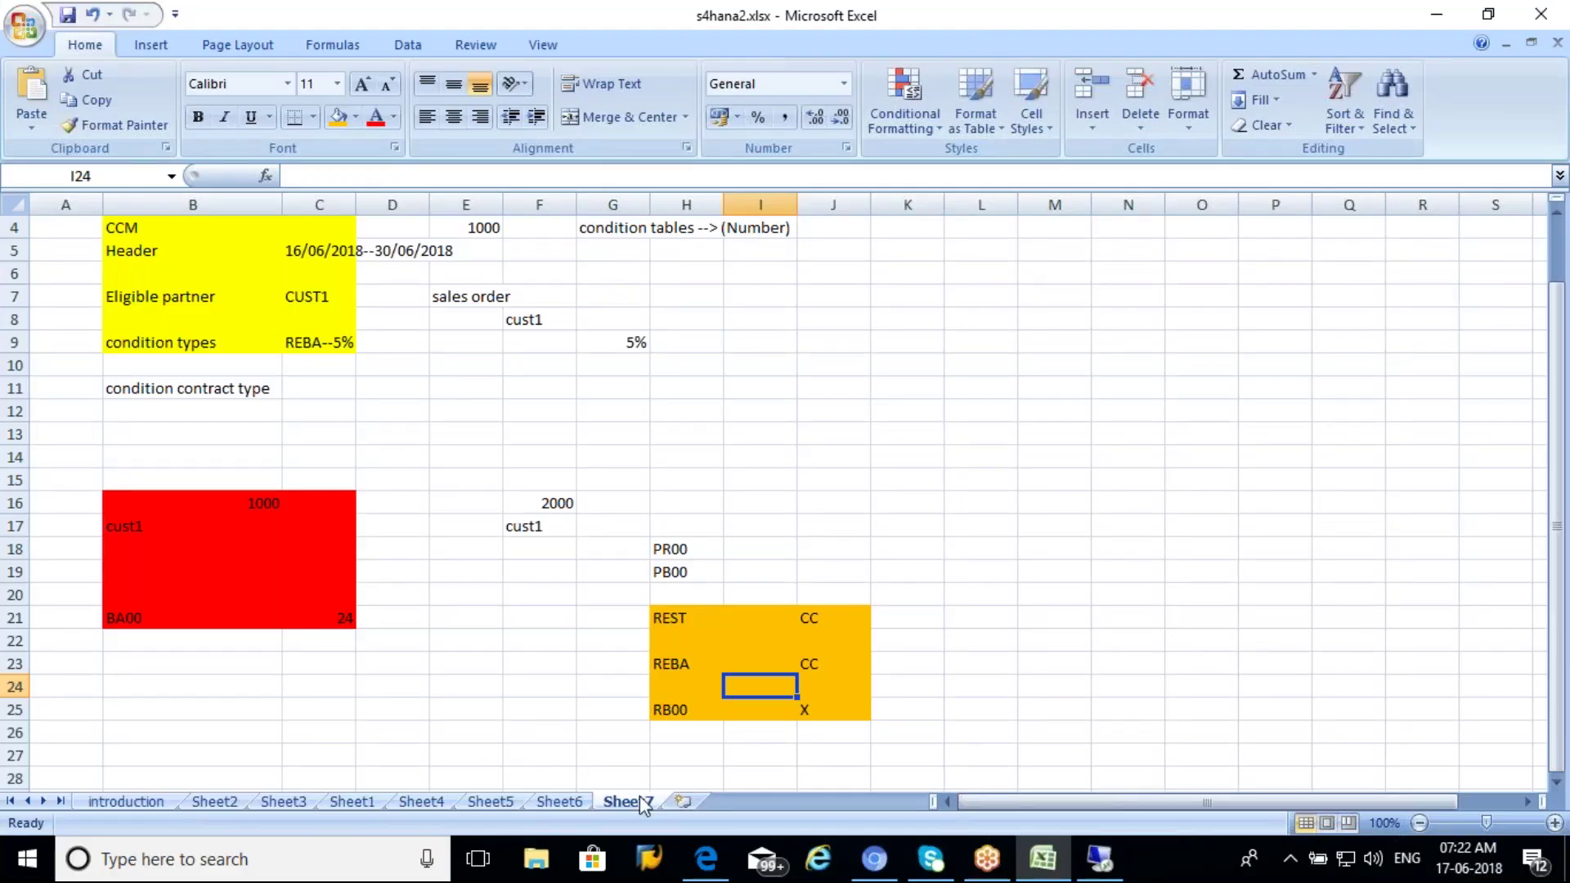
pyautogui.click(682, 801)
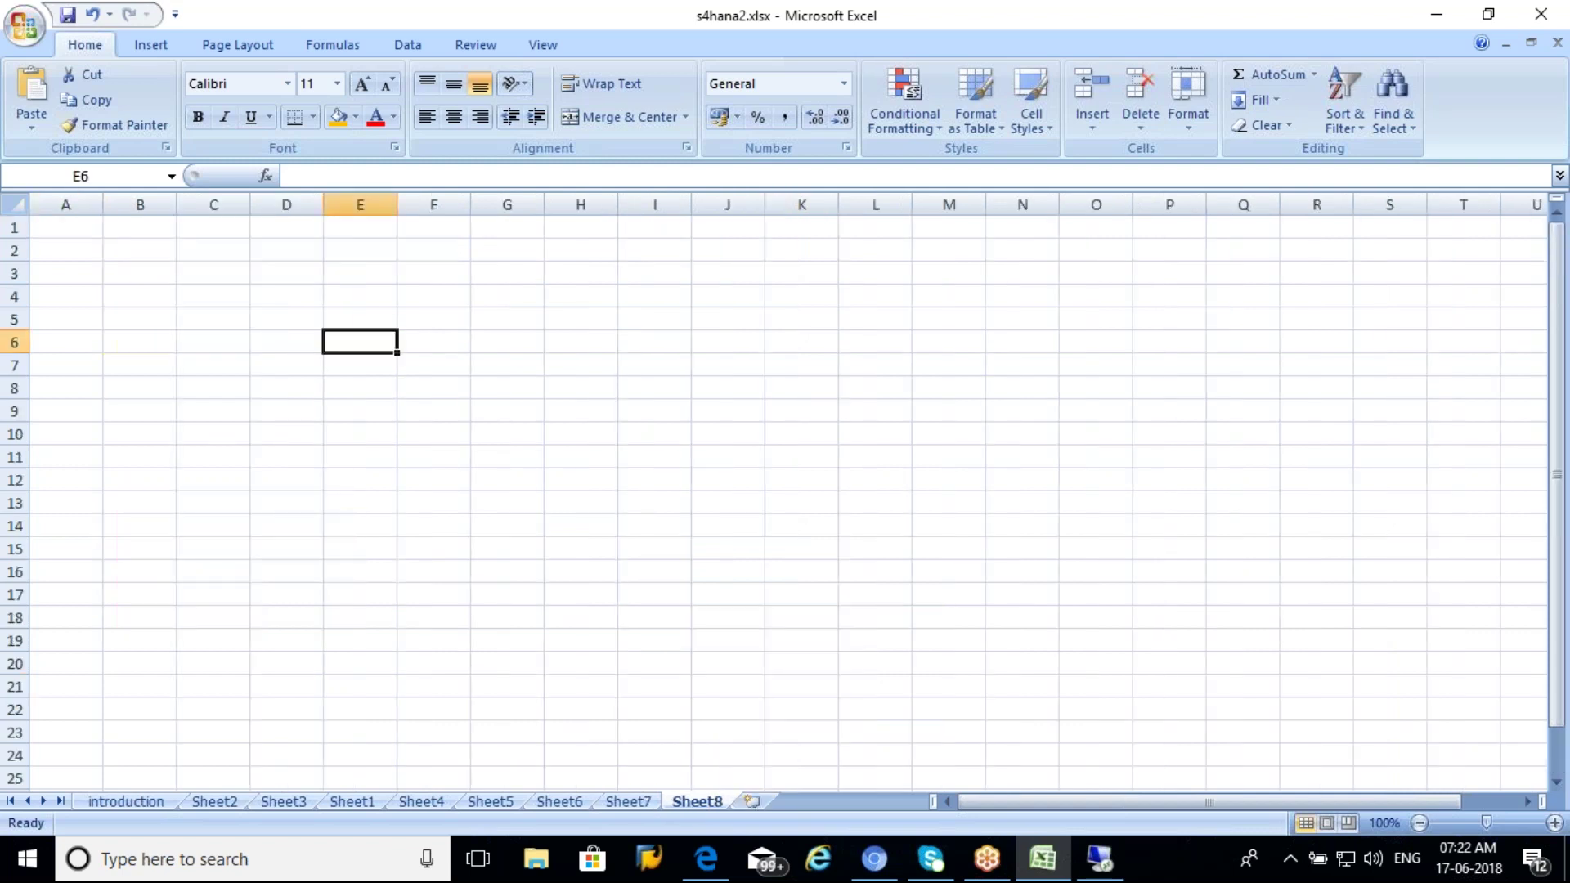
pyautogui.write('condition')
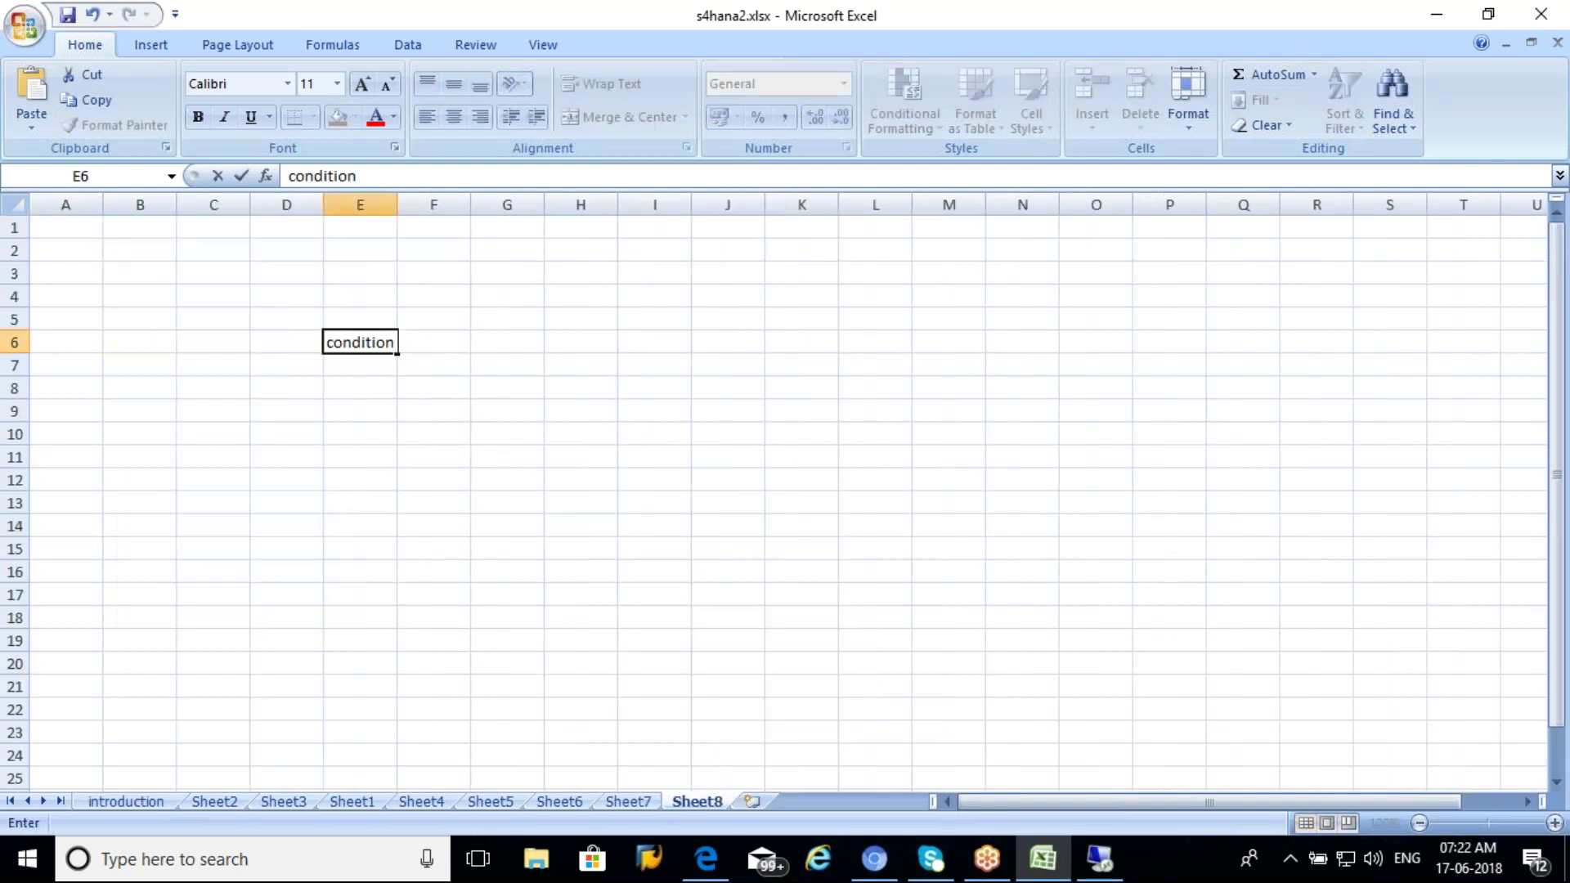
pyautogui.write(' contract -SBB')
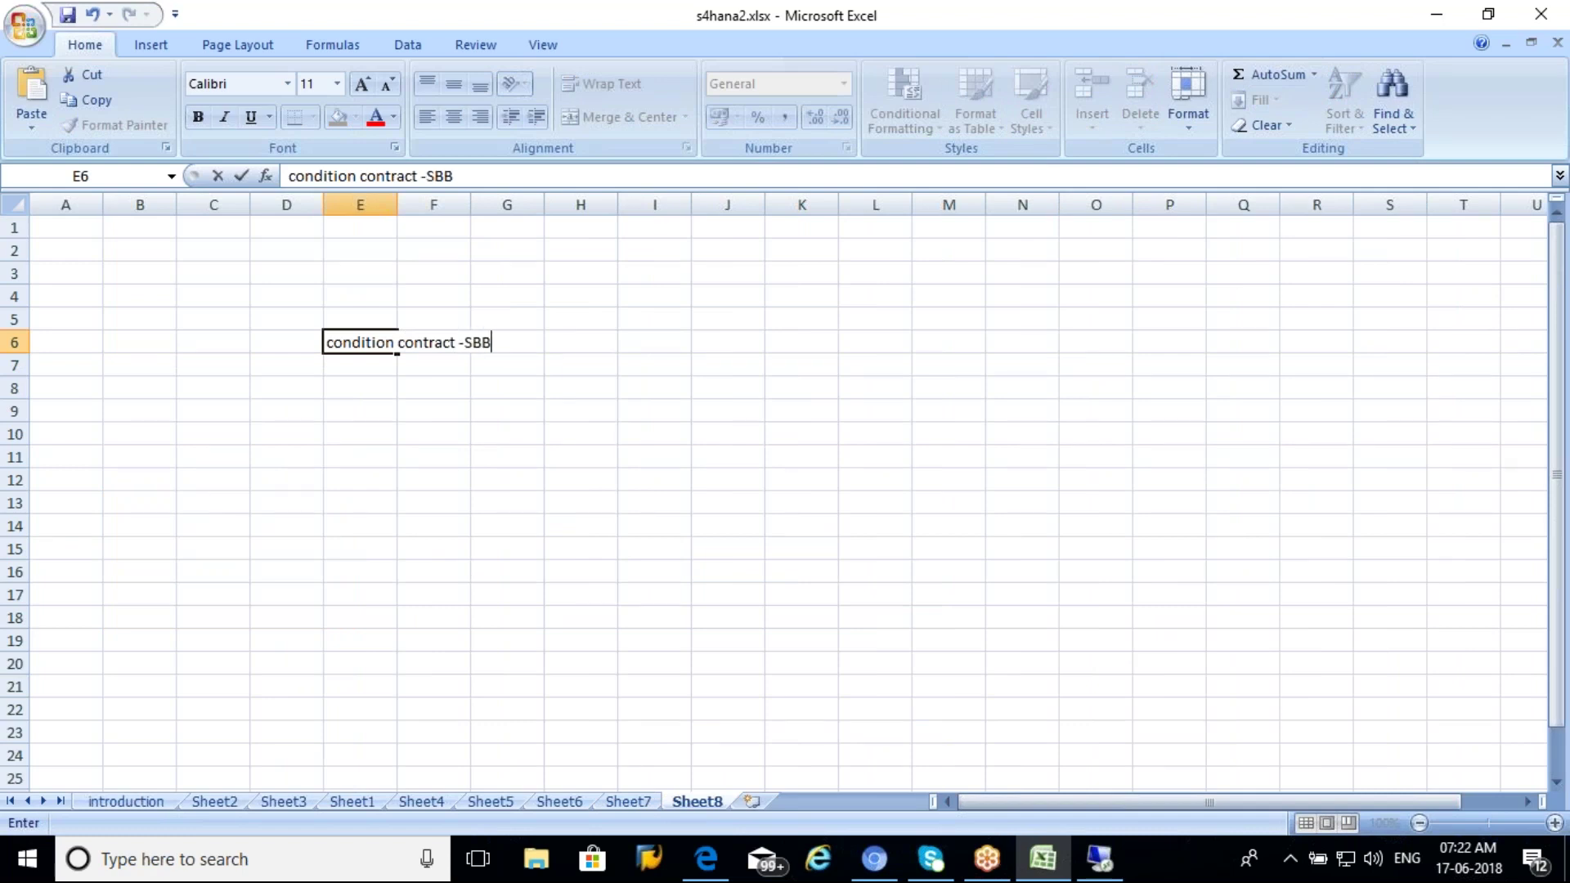
pyautogui.write('1')
pyautogui.click(375, 409)
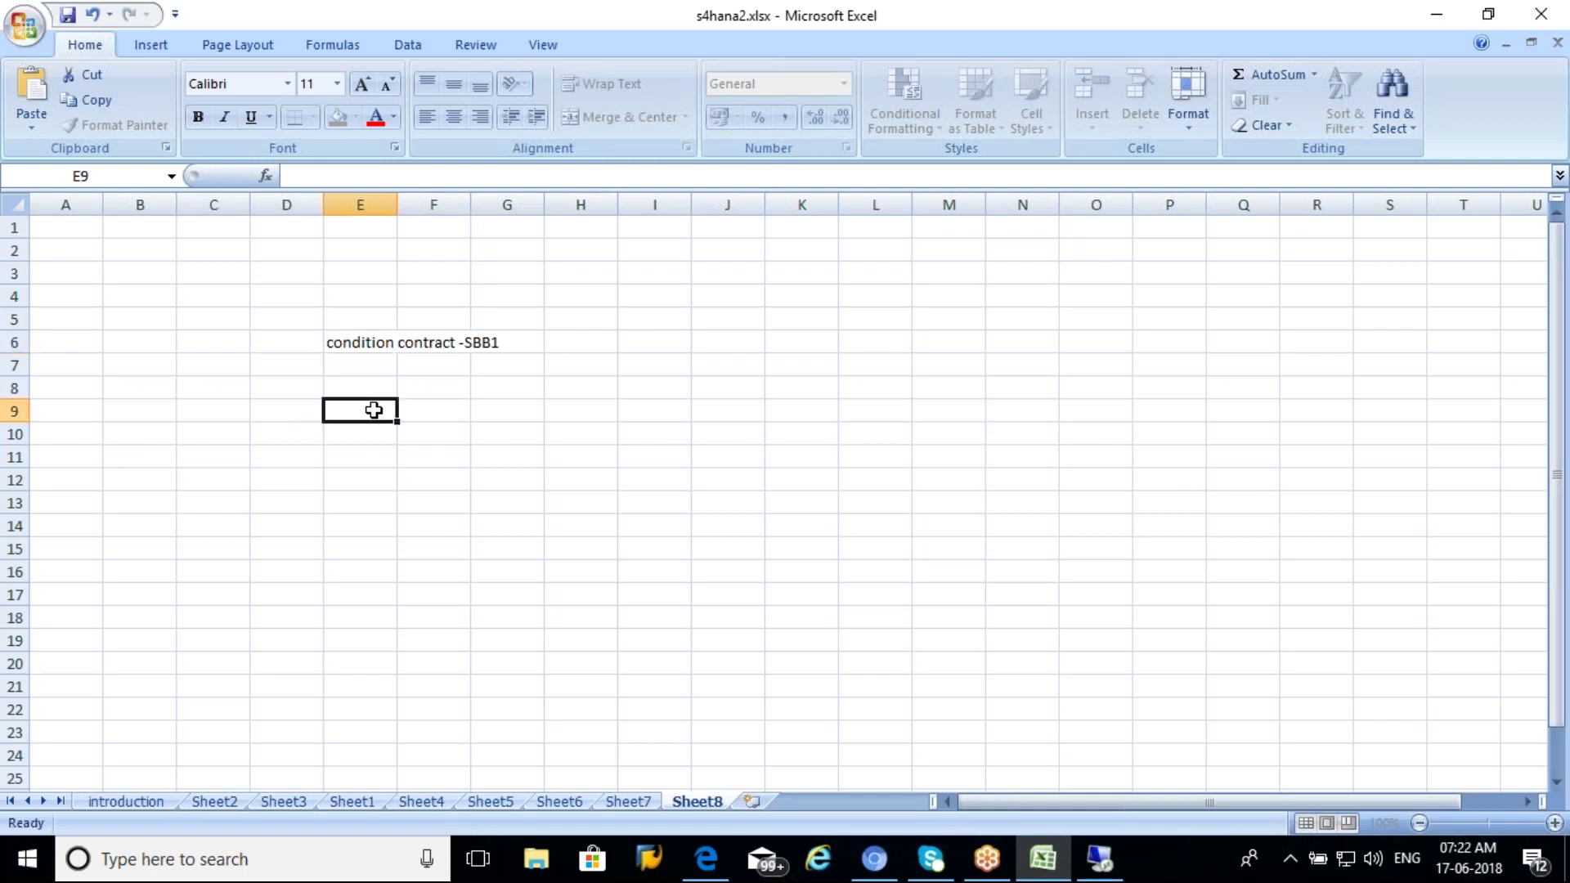
pyautogui.doubleClick(396, 200)
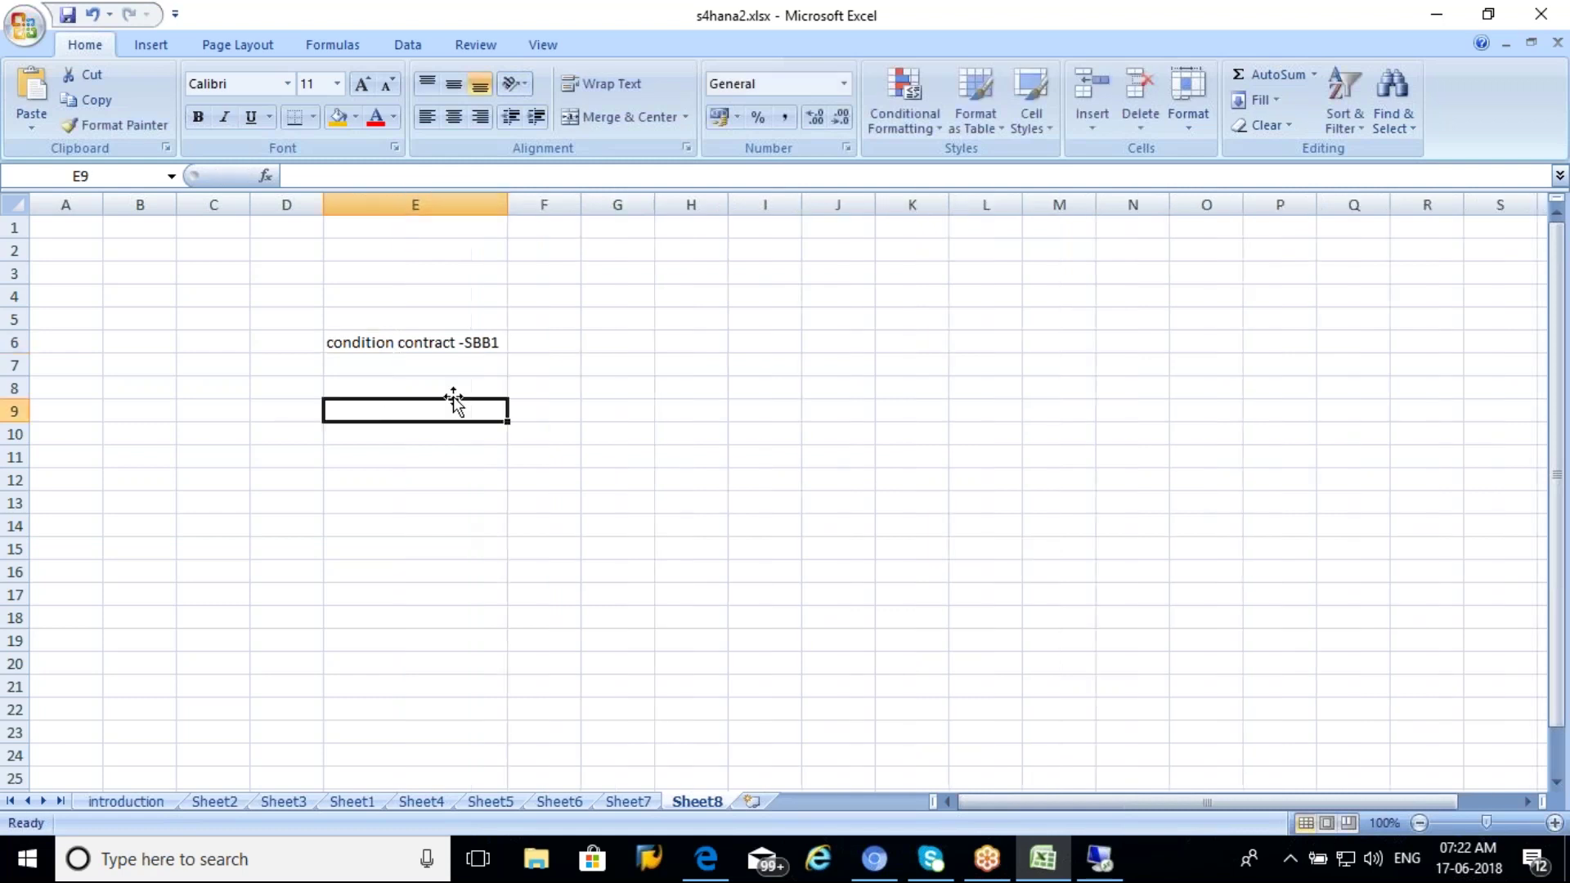
# Step: Enter the labels 'header' in F8, 'Eligiblel partners' in F13 and 'condition area' in F17
pyautogui.click(523, 383)
pyautogui.write('header')
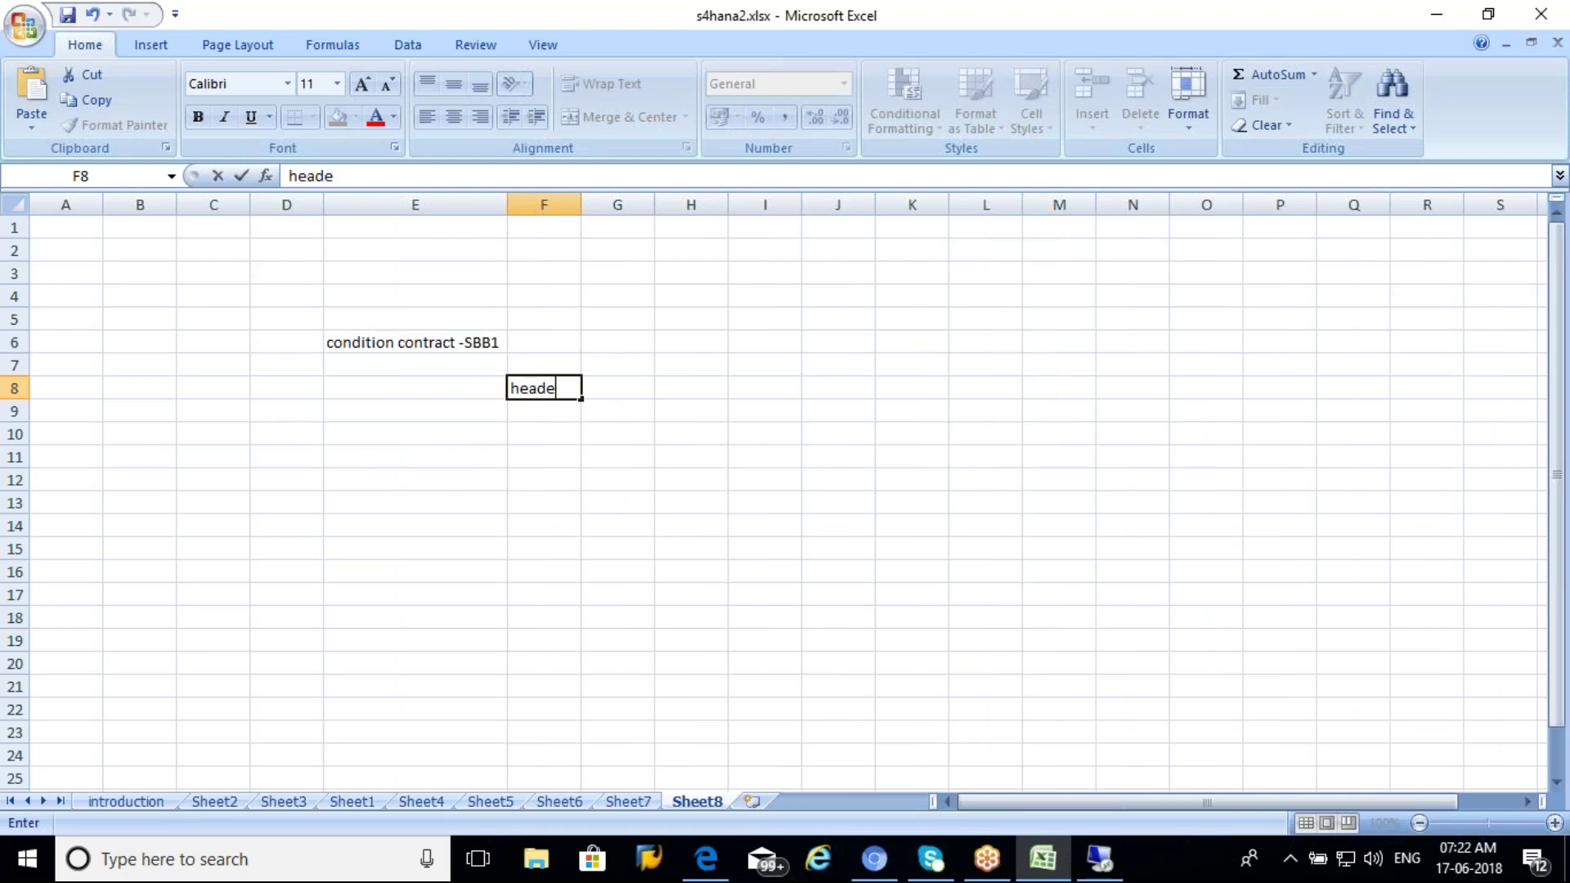
pyautogui.click(544, 507)
pyautogui.write('E')
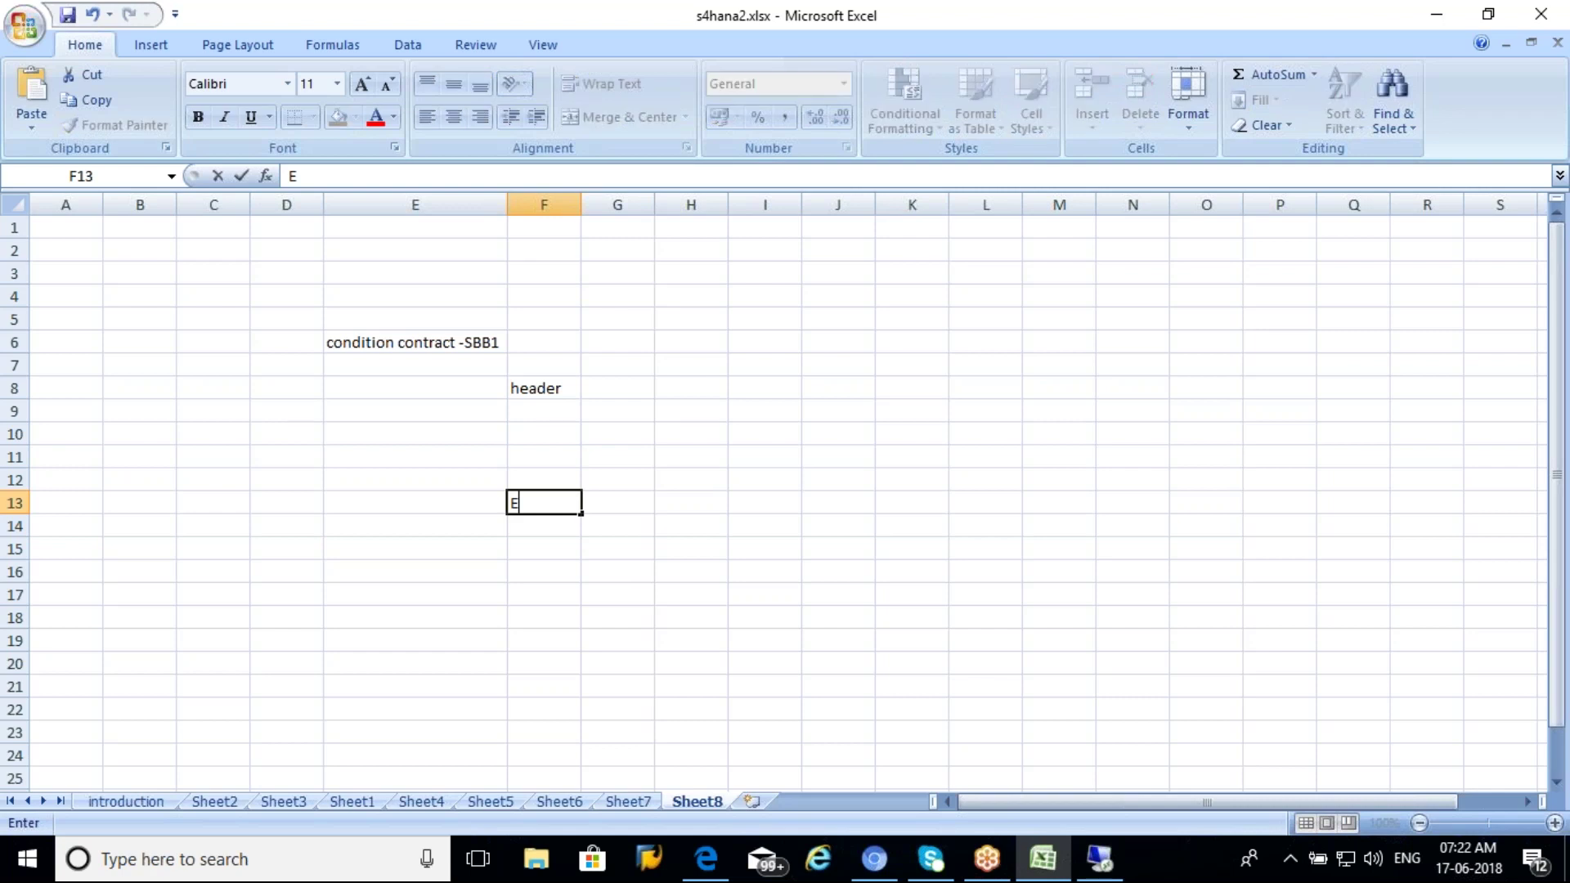
pyautogui.write('ligiblel partners')
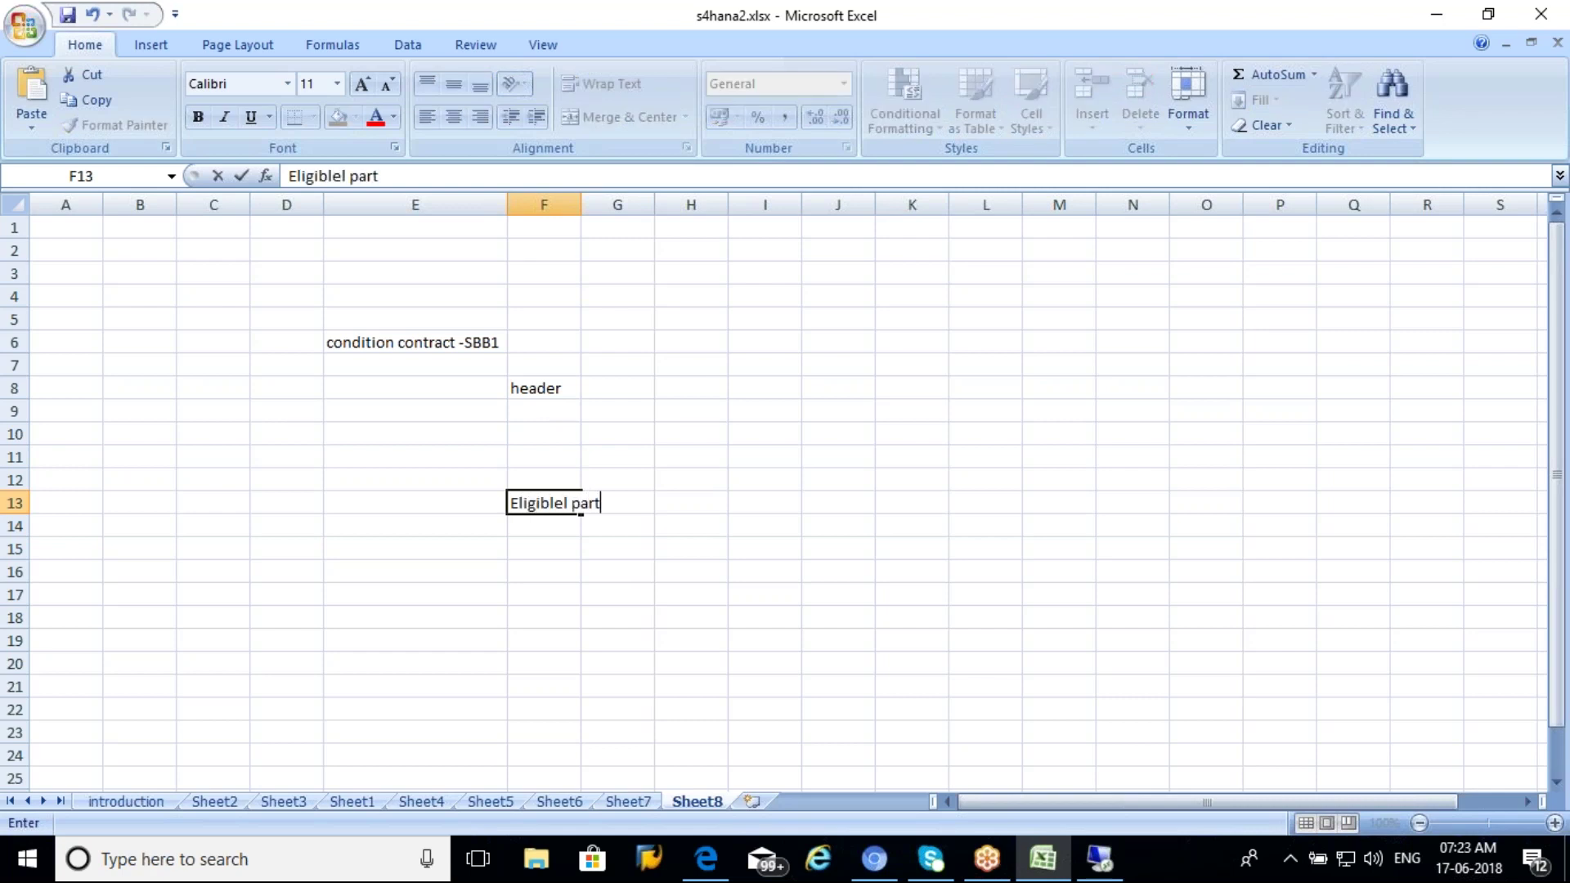
pyautogui.click(534, 595)
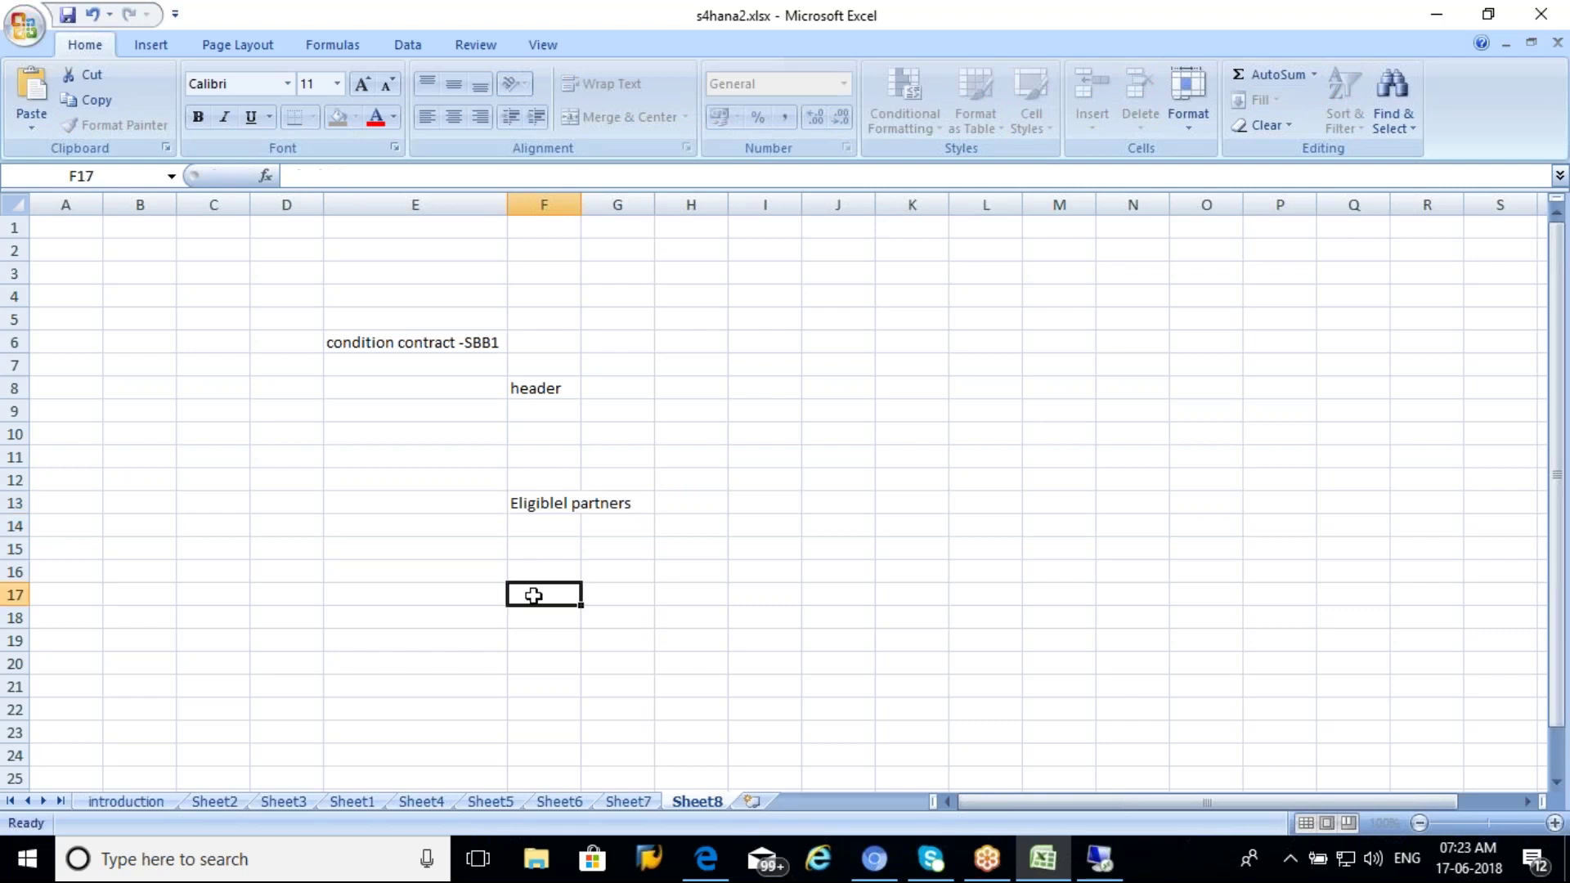
pyautogui.write('co')
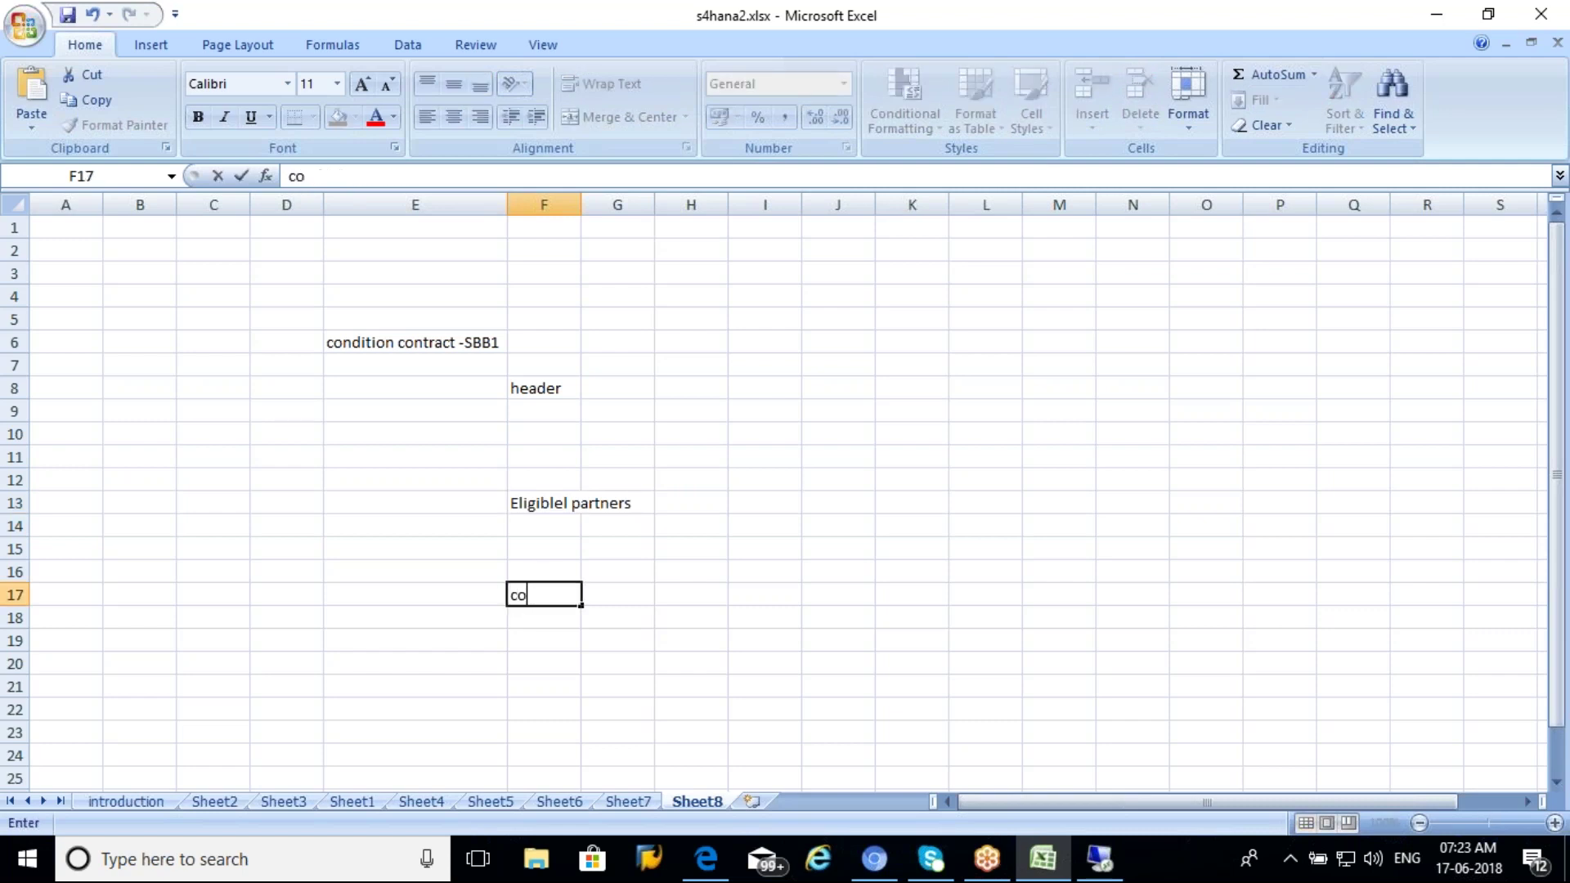
pyautogui.write('ndition area')
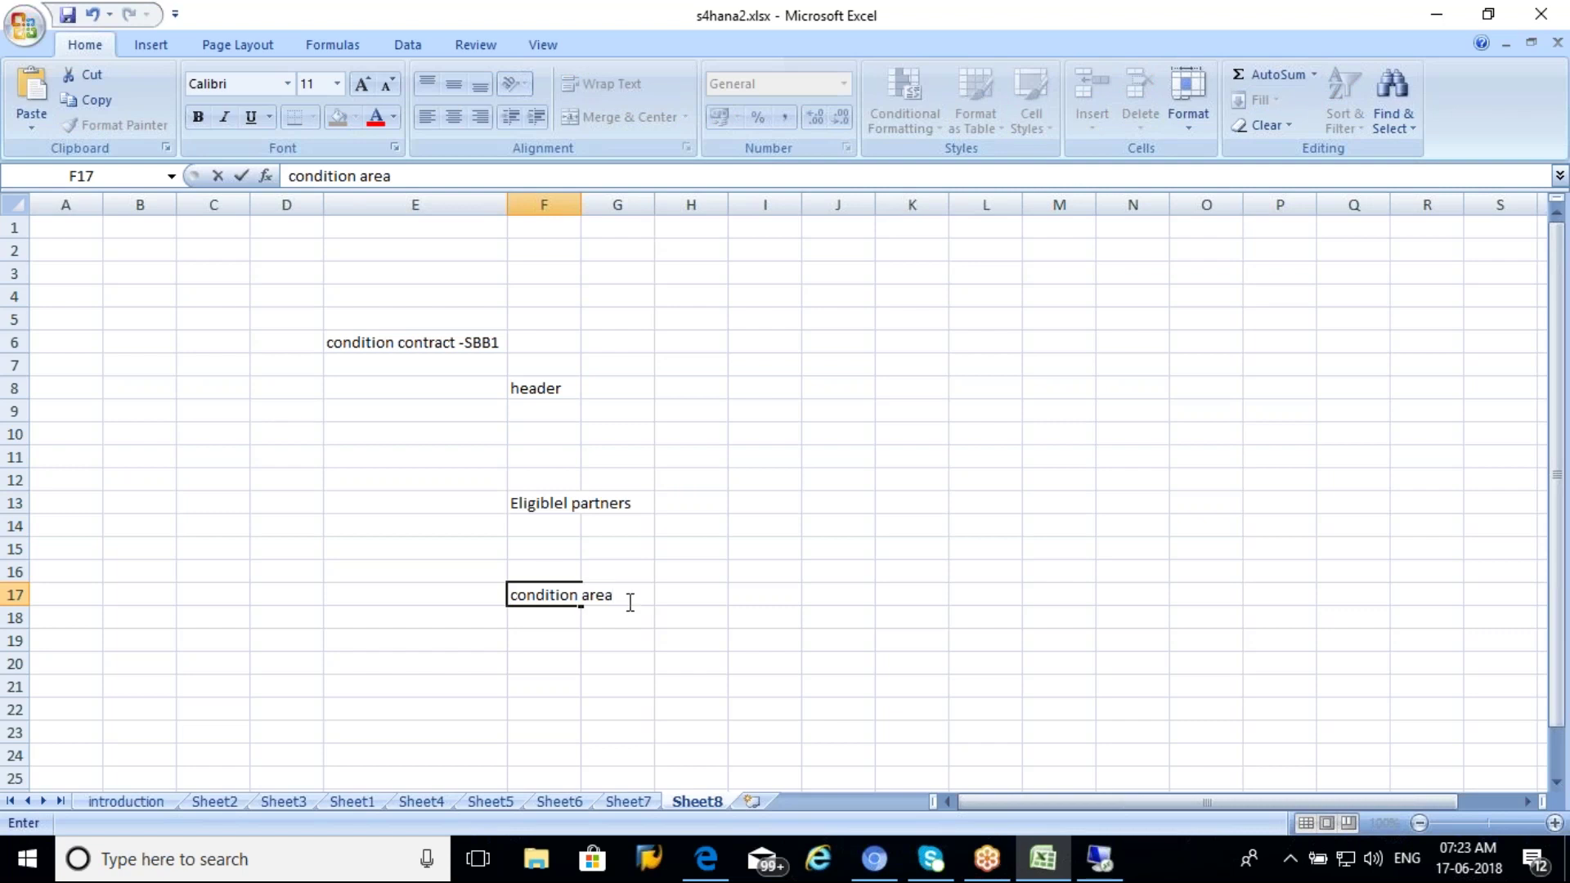
pyautogui.press('F2')
pyautogui.click(532, 384)
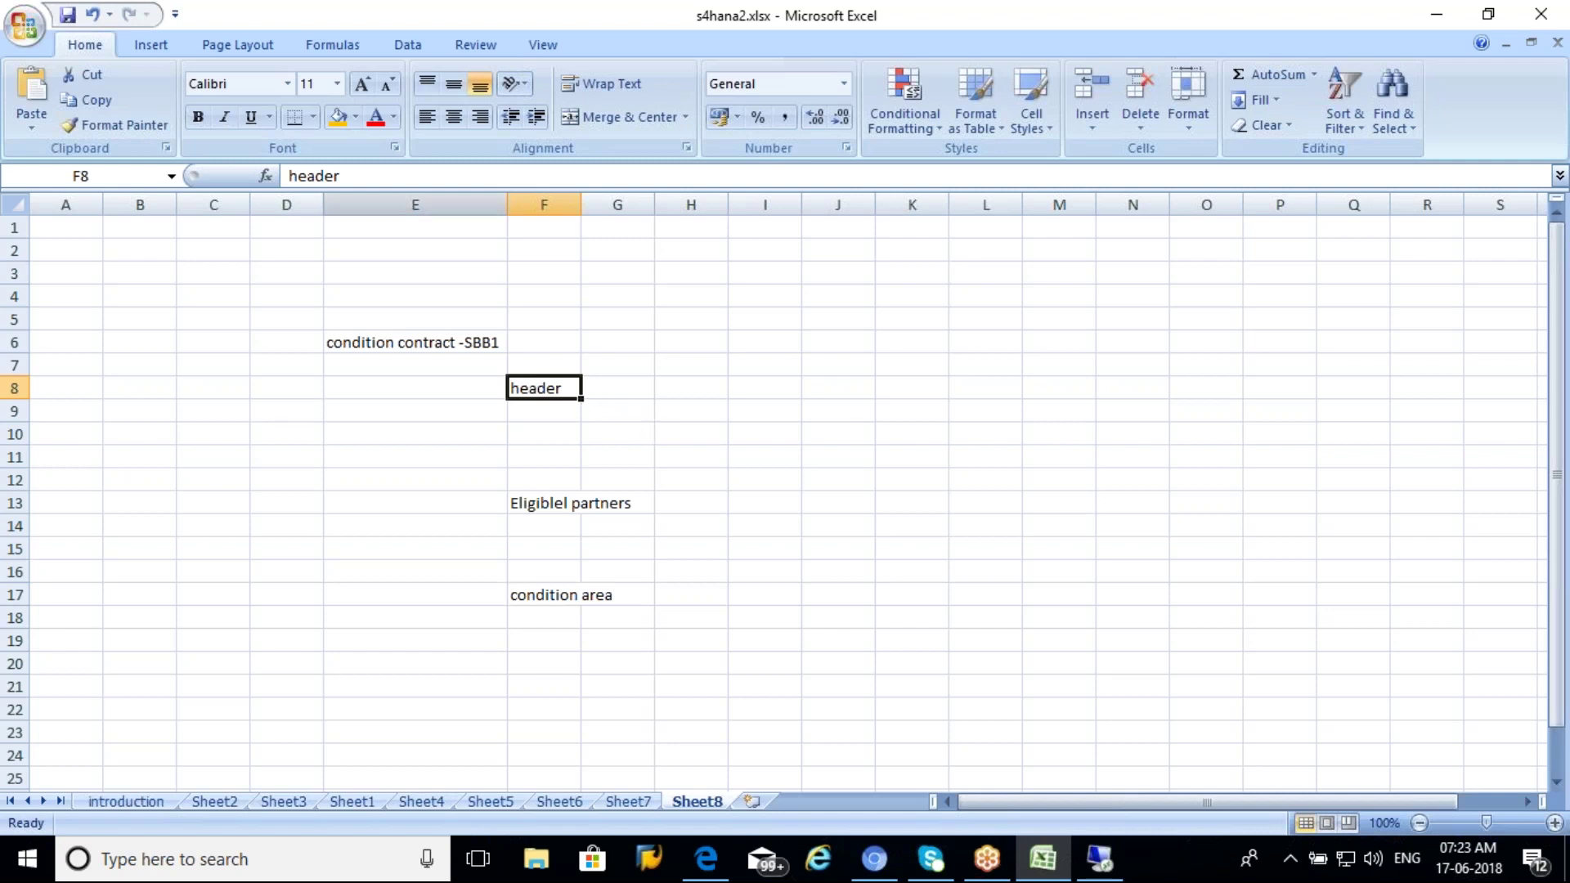
# Step: Fill the header and Eligiblel partners cells orange and autofit column F to fit them
pyautogui.click(339, 117)
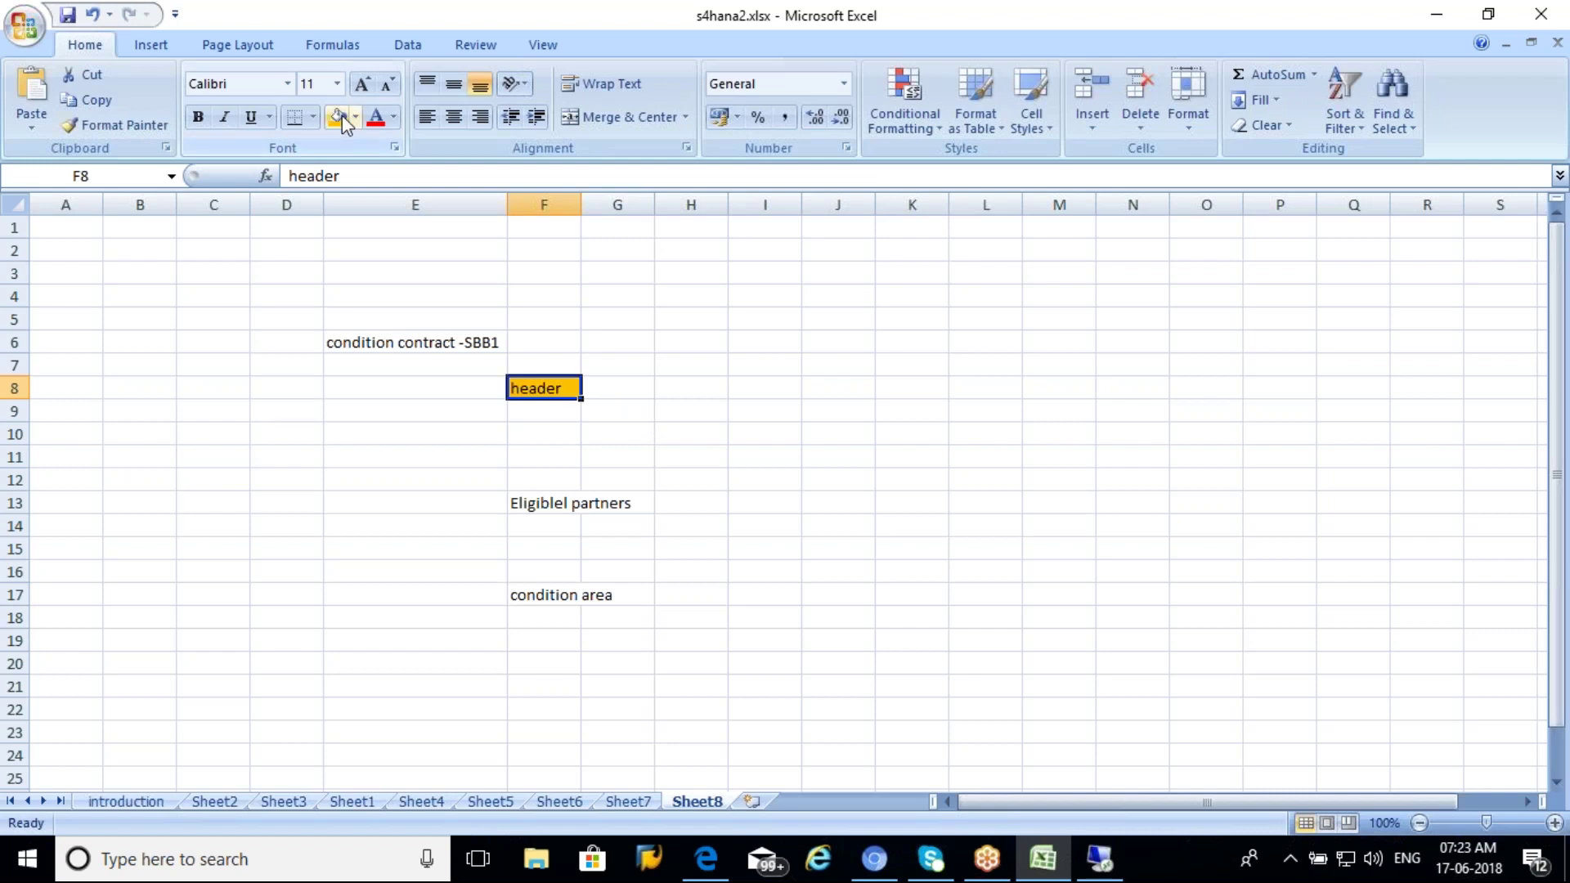
pyautogui.click(532, 503)
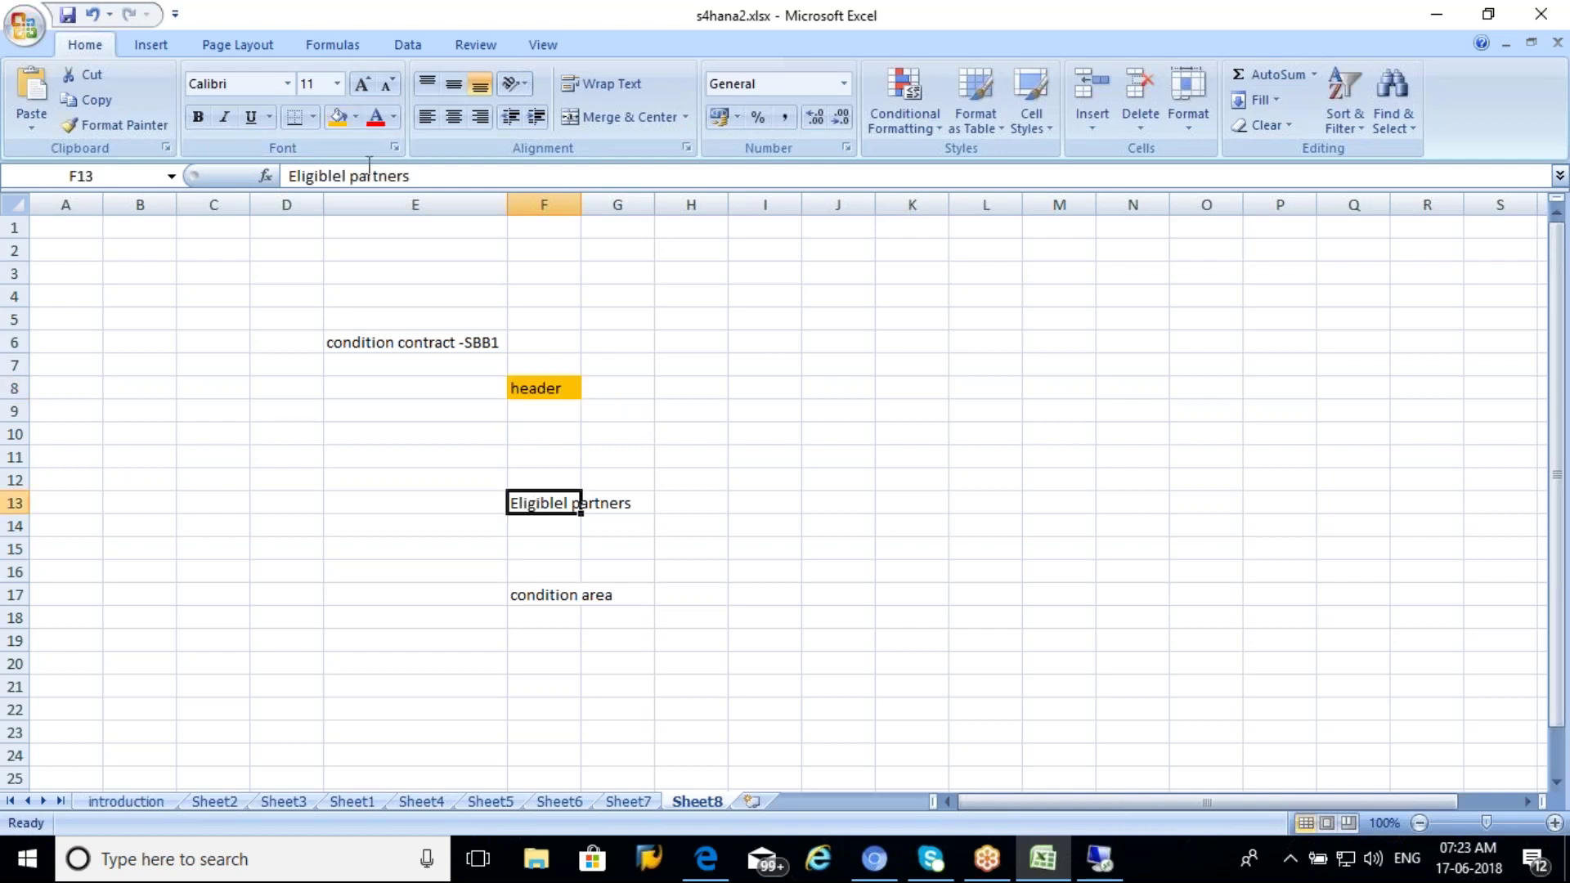
pyautogui.click(338, 117)
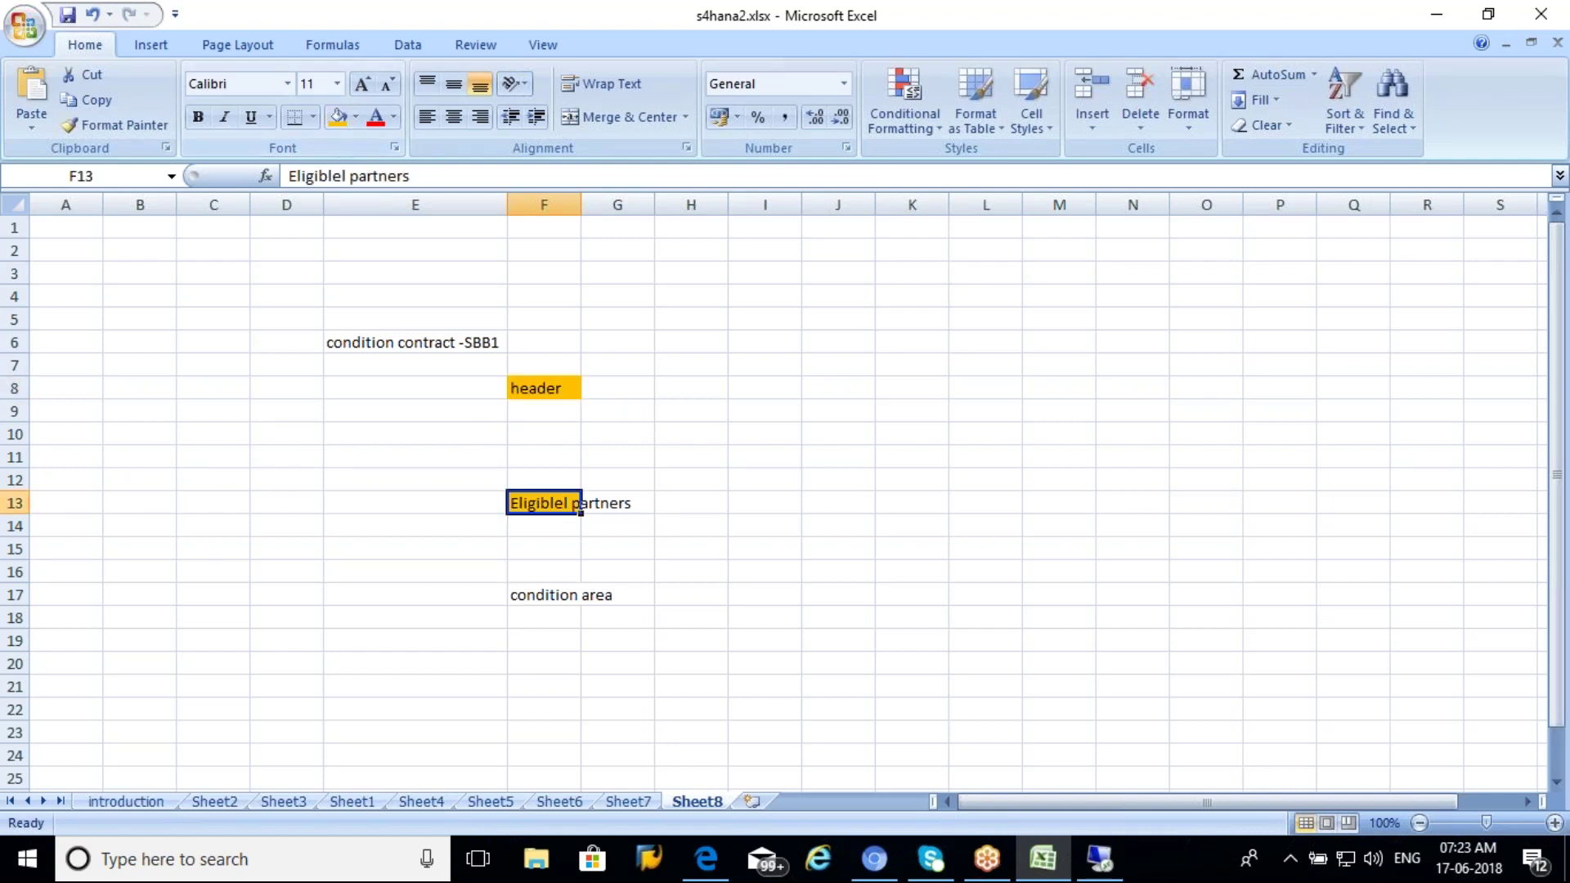
pyautogui.doubleClick(581, 204)
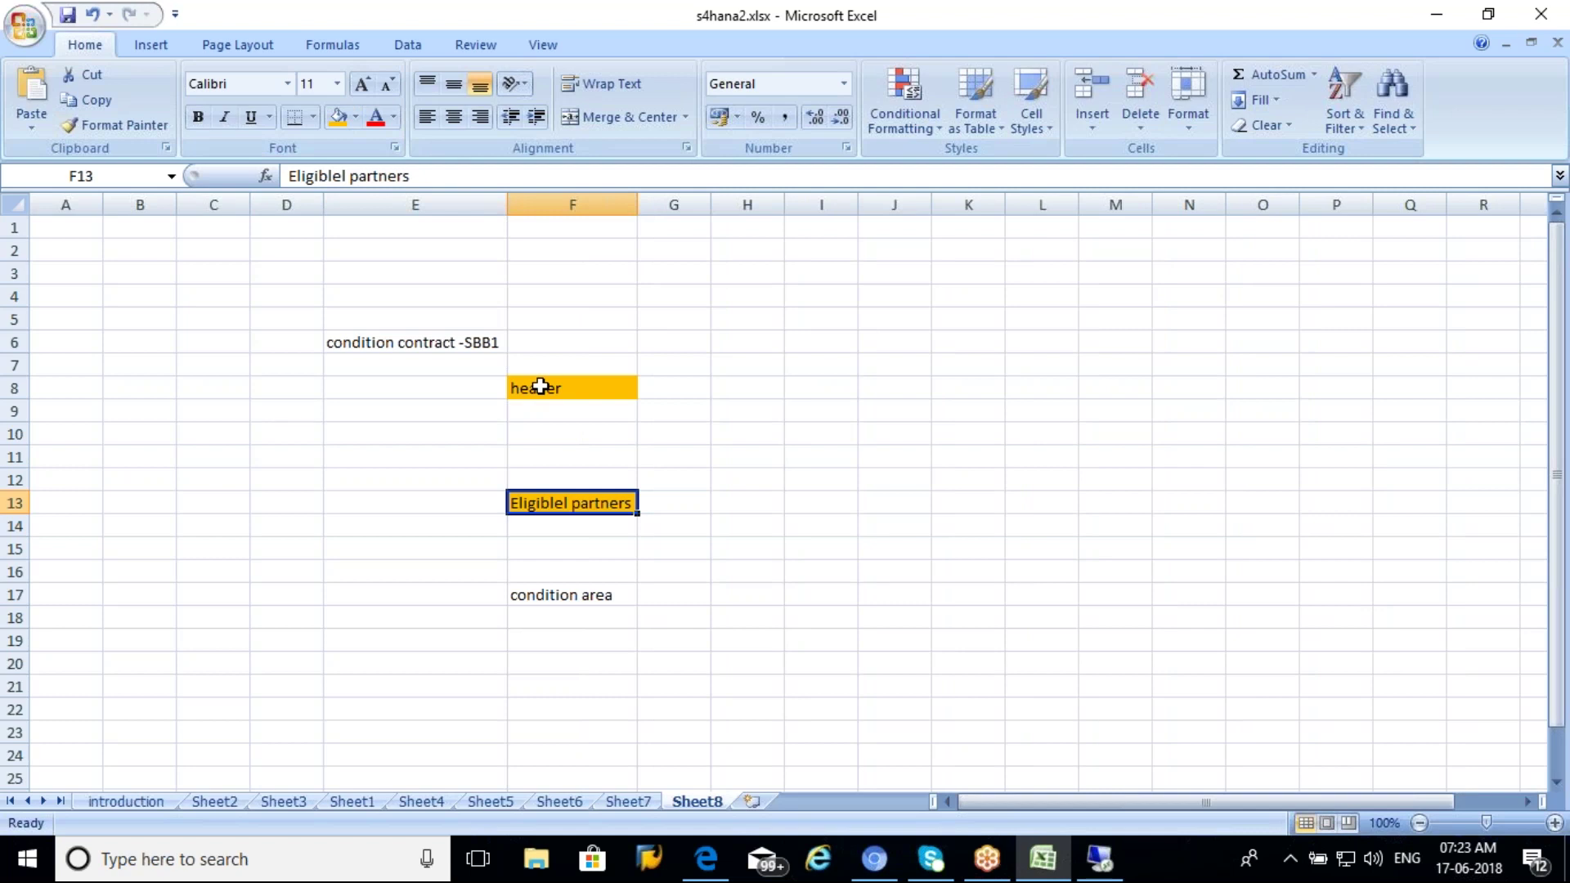
pyautogui.click(548, 594)
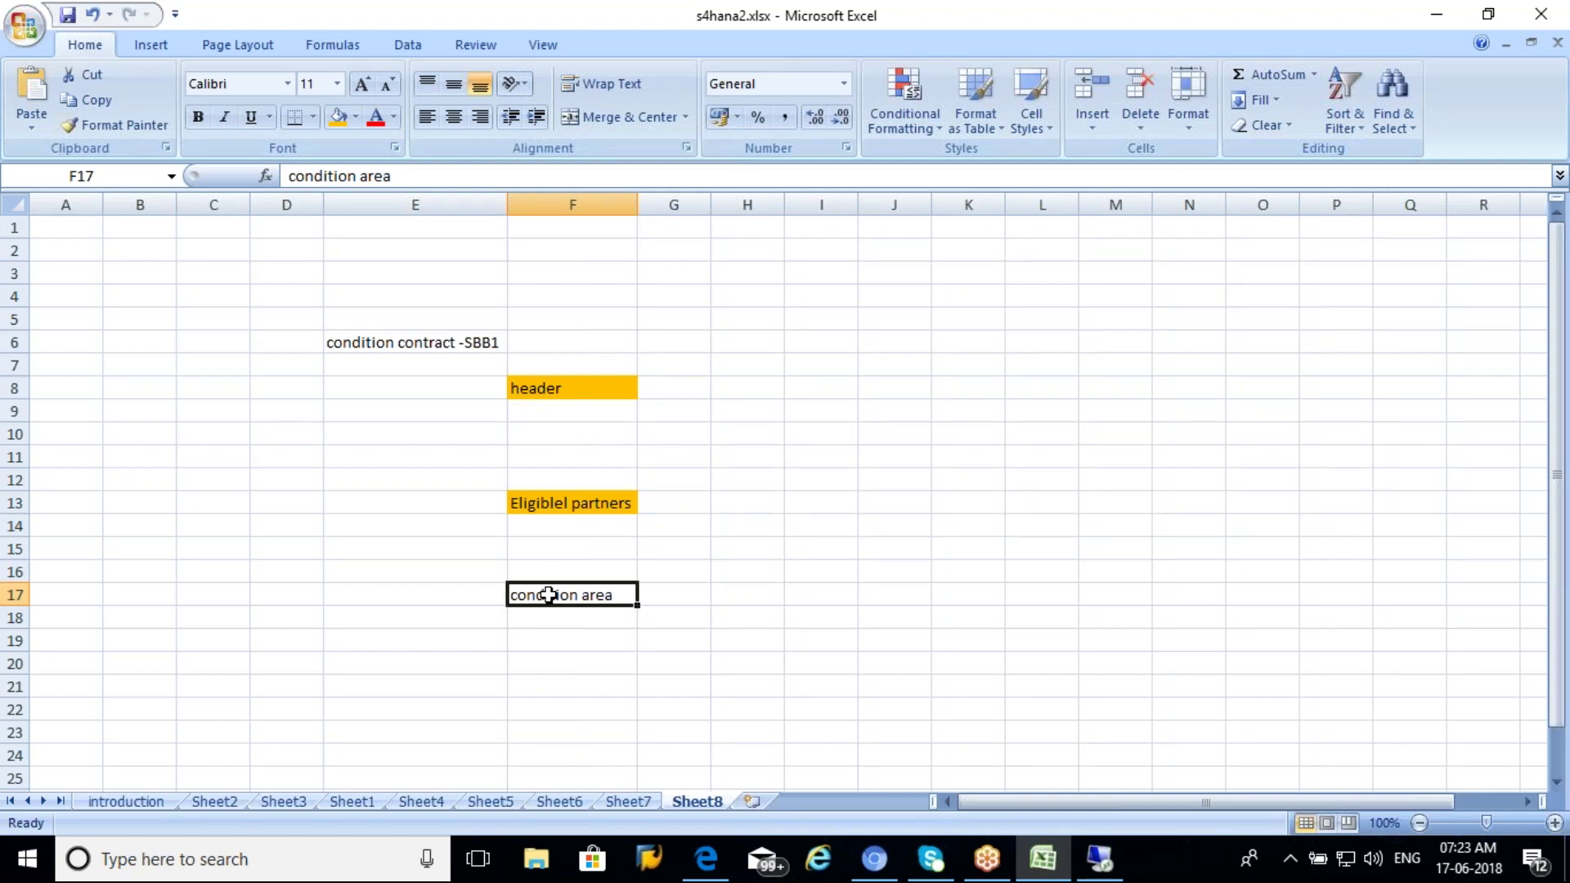
pyautogui.click(124, 500)
# Step: Enter REBA in B13 and REB1 below it, then extend the series down to REB6
pyautogui.write('REBA')
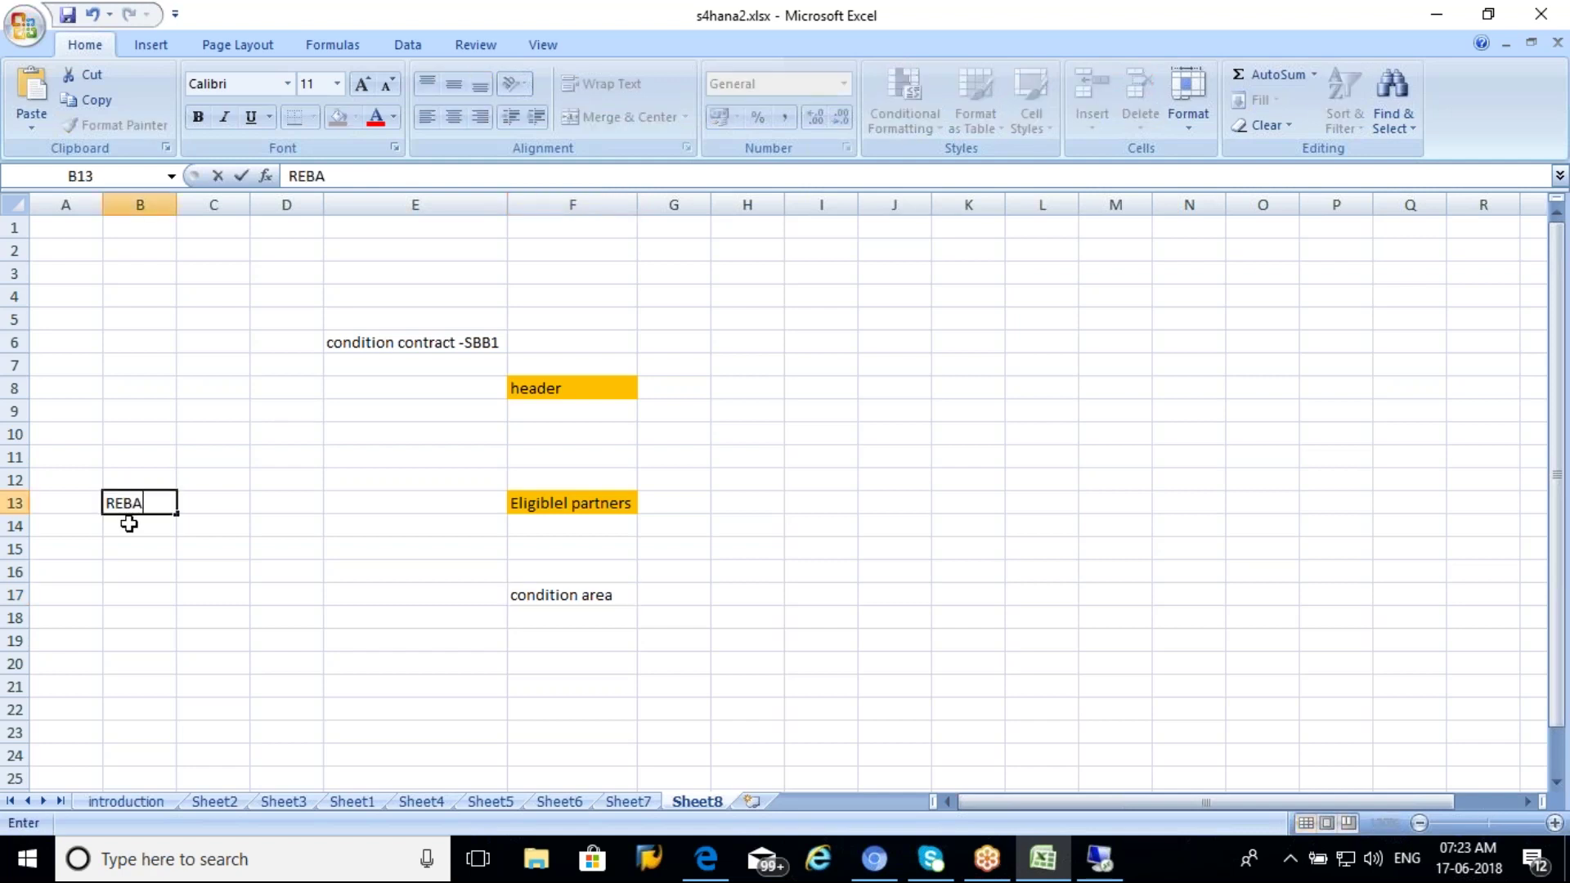
pyautogui.press('Return')
pyautogui.write('REB1')
pyautogui.press('Return')
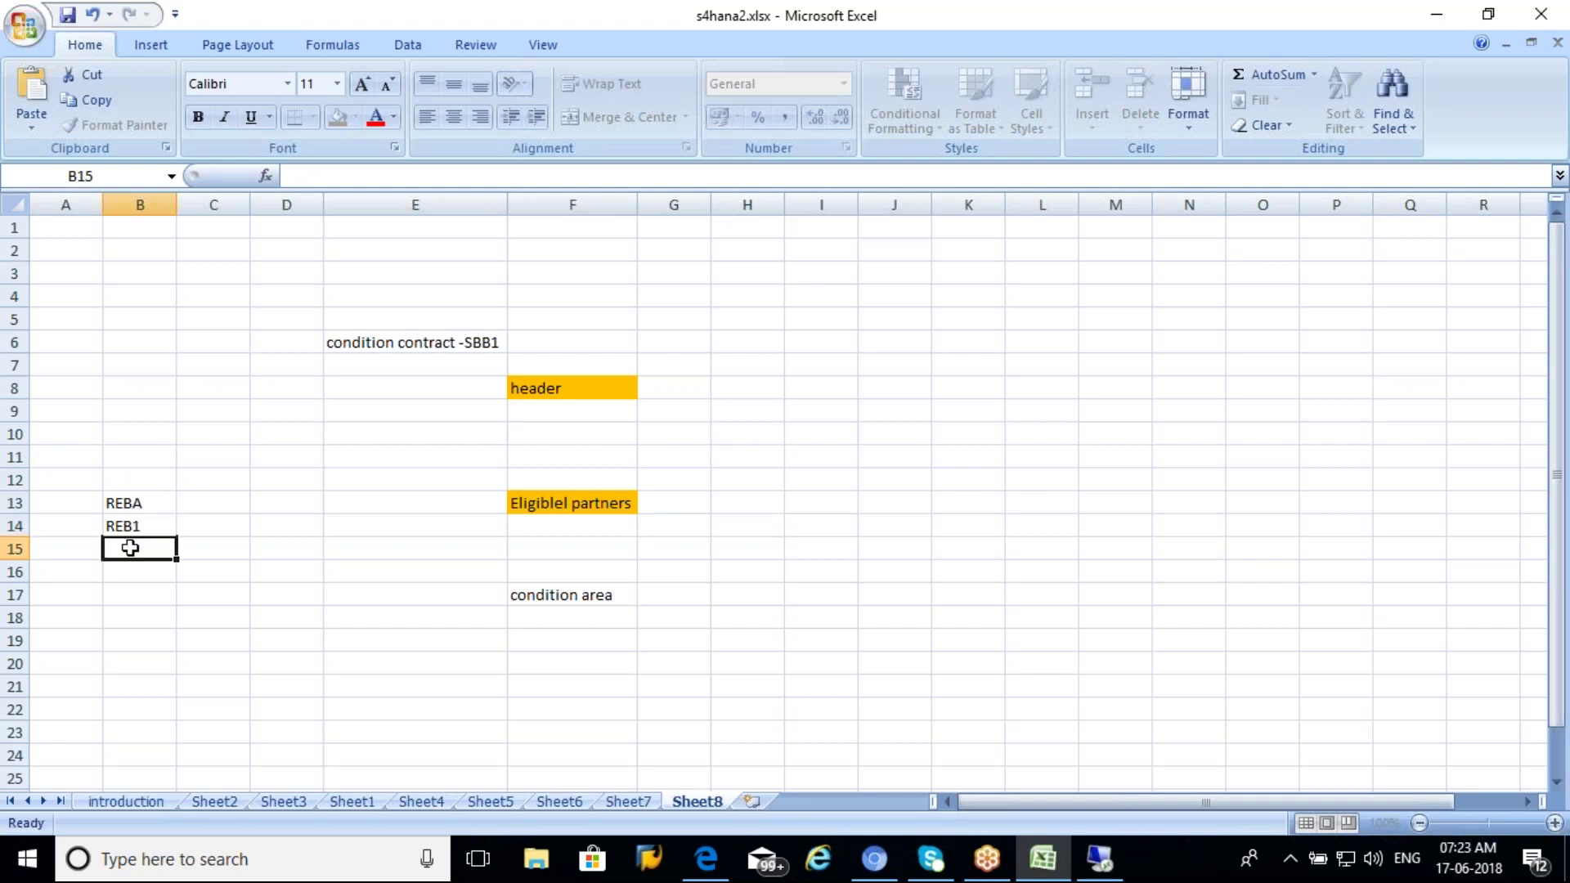
pyautogui.click(166, 531)
pyautogui.moveTo(179, 538); pyautogui.dragTo(188, 646)
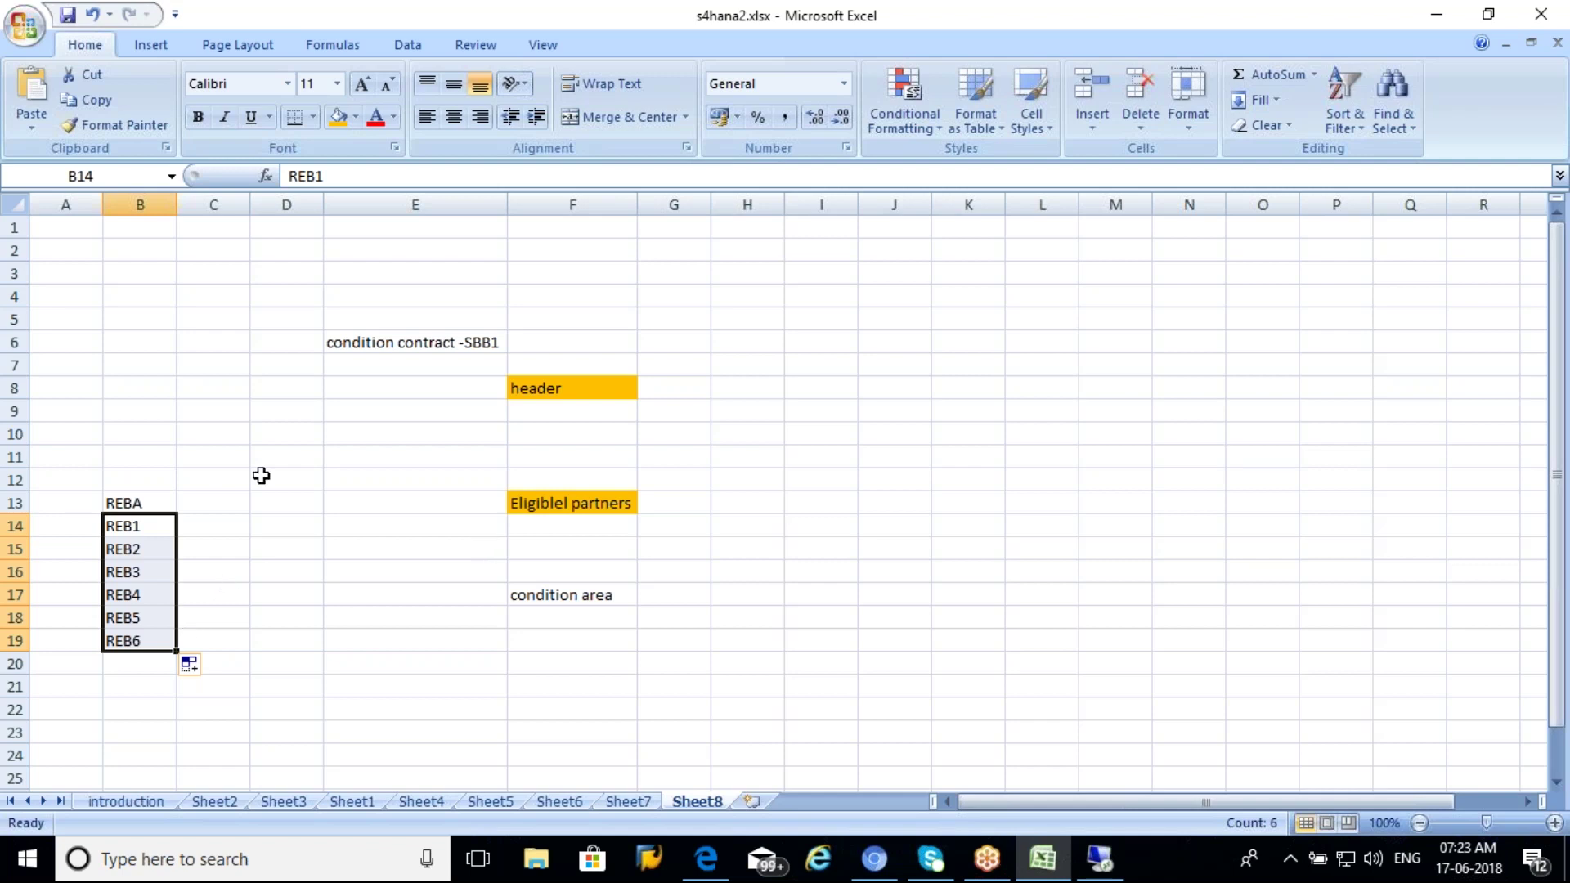
# Step: Fill the REB1 through REB5 cells orange, leaving REBA and REB6 unfilled
pyautogui.click(489, 343)
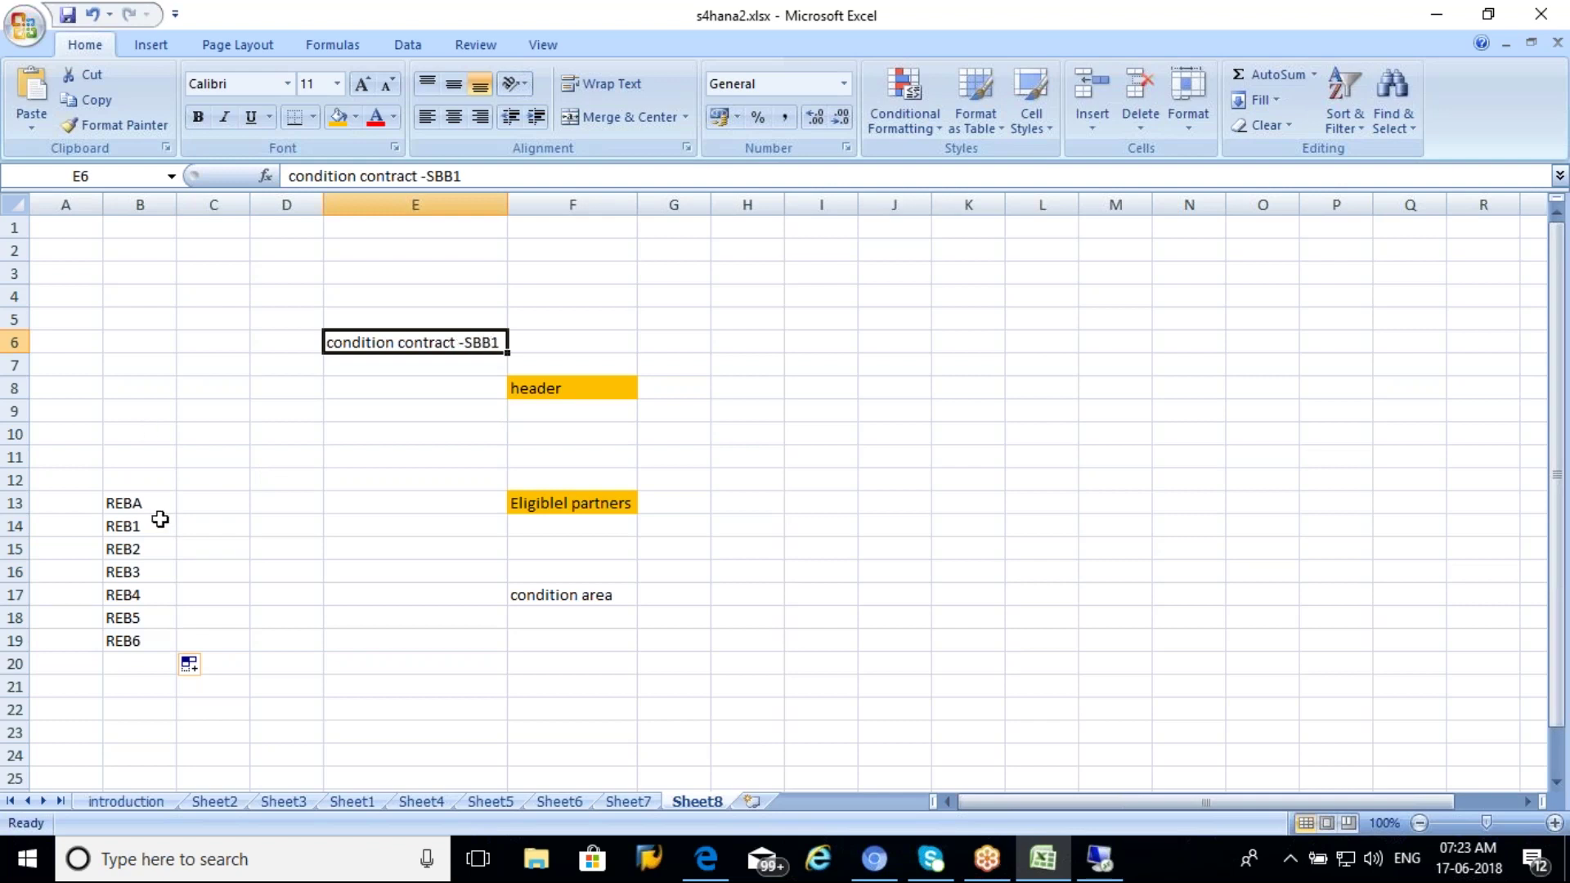
pyautogui.moveTo(139, 526); pyautogui.dragTo(141, 618)
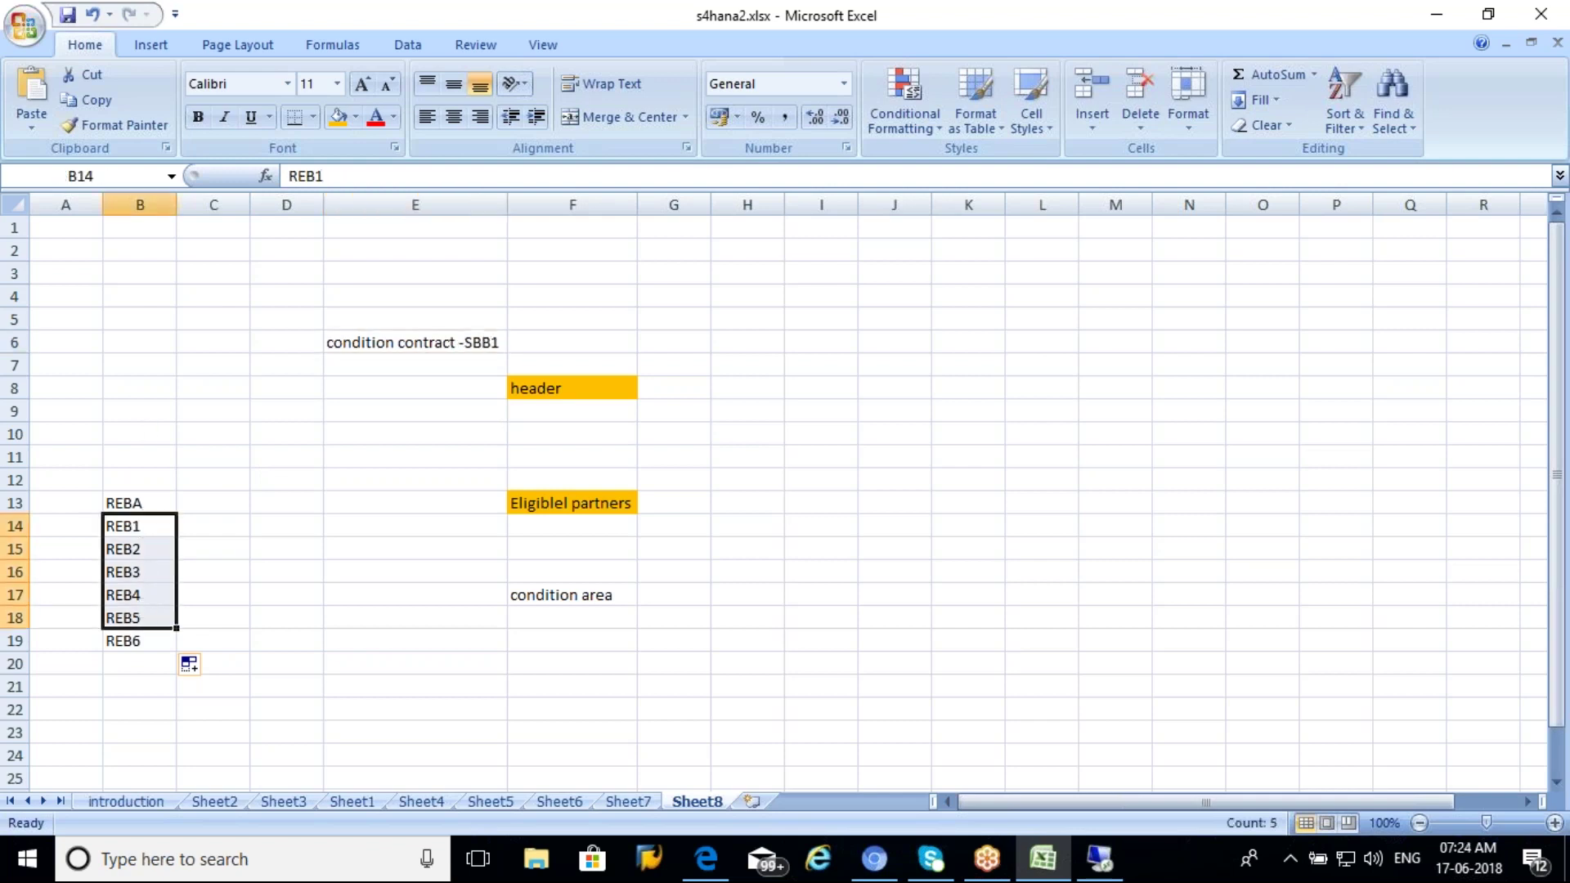
pyautogui.click(340, 118)
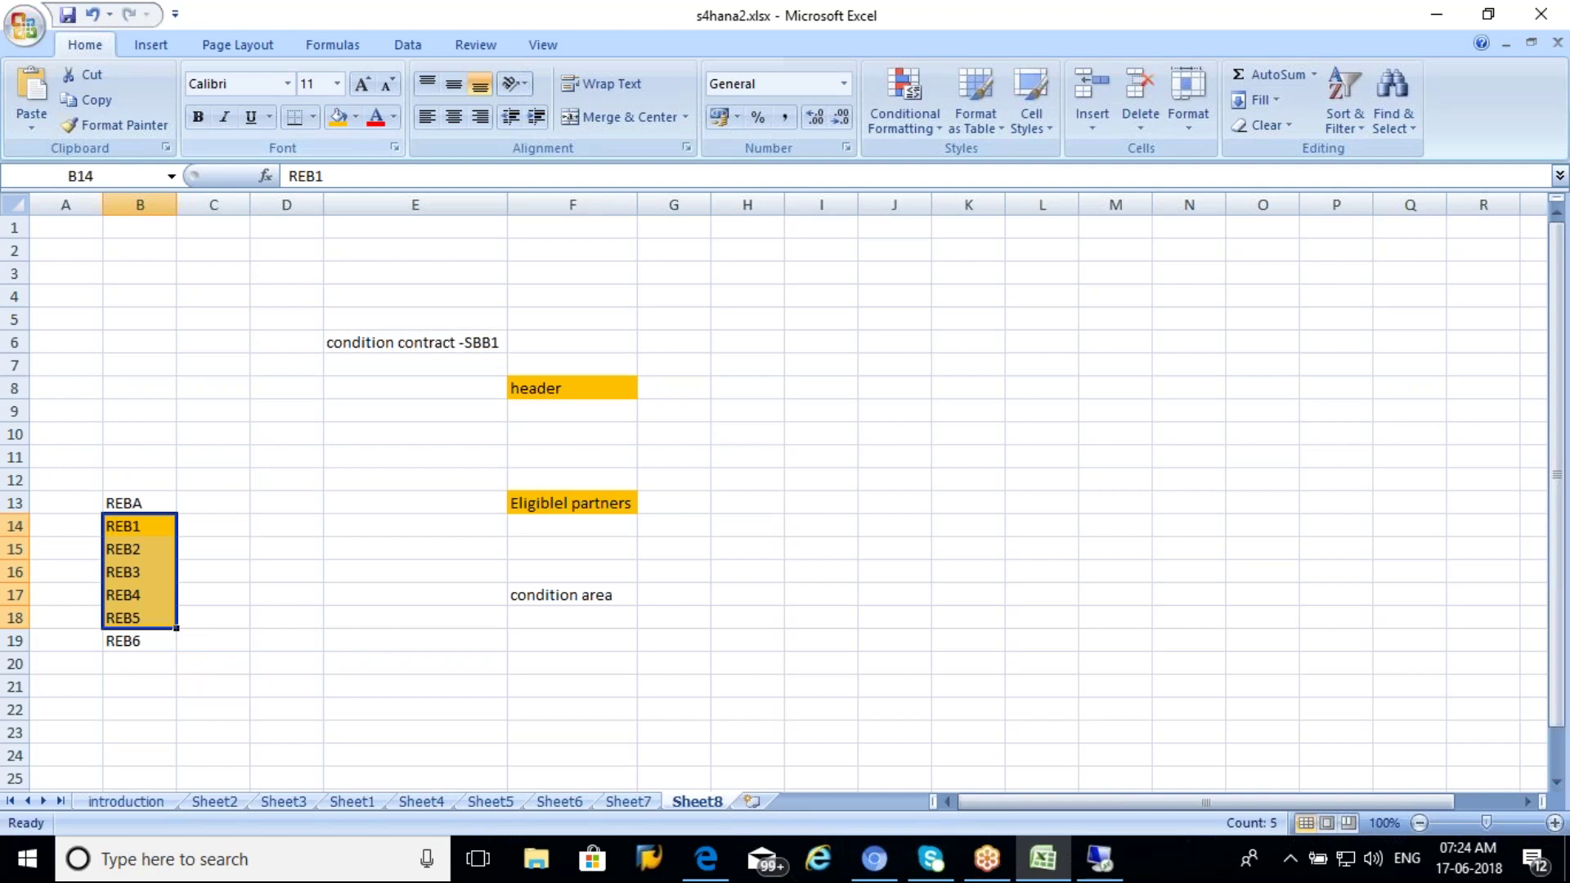
pyautogui.click(131, 501)
pyautogui.click(124, 644)
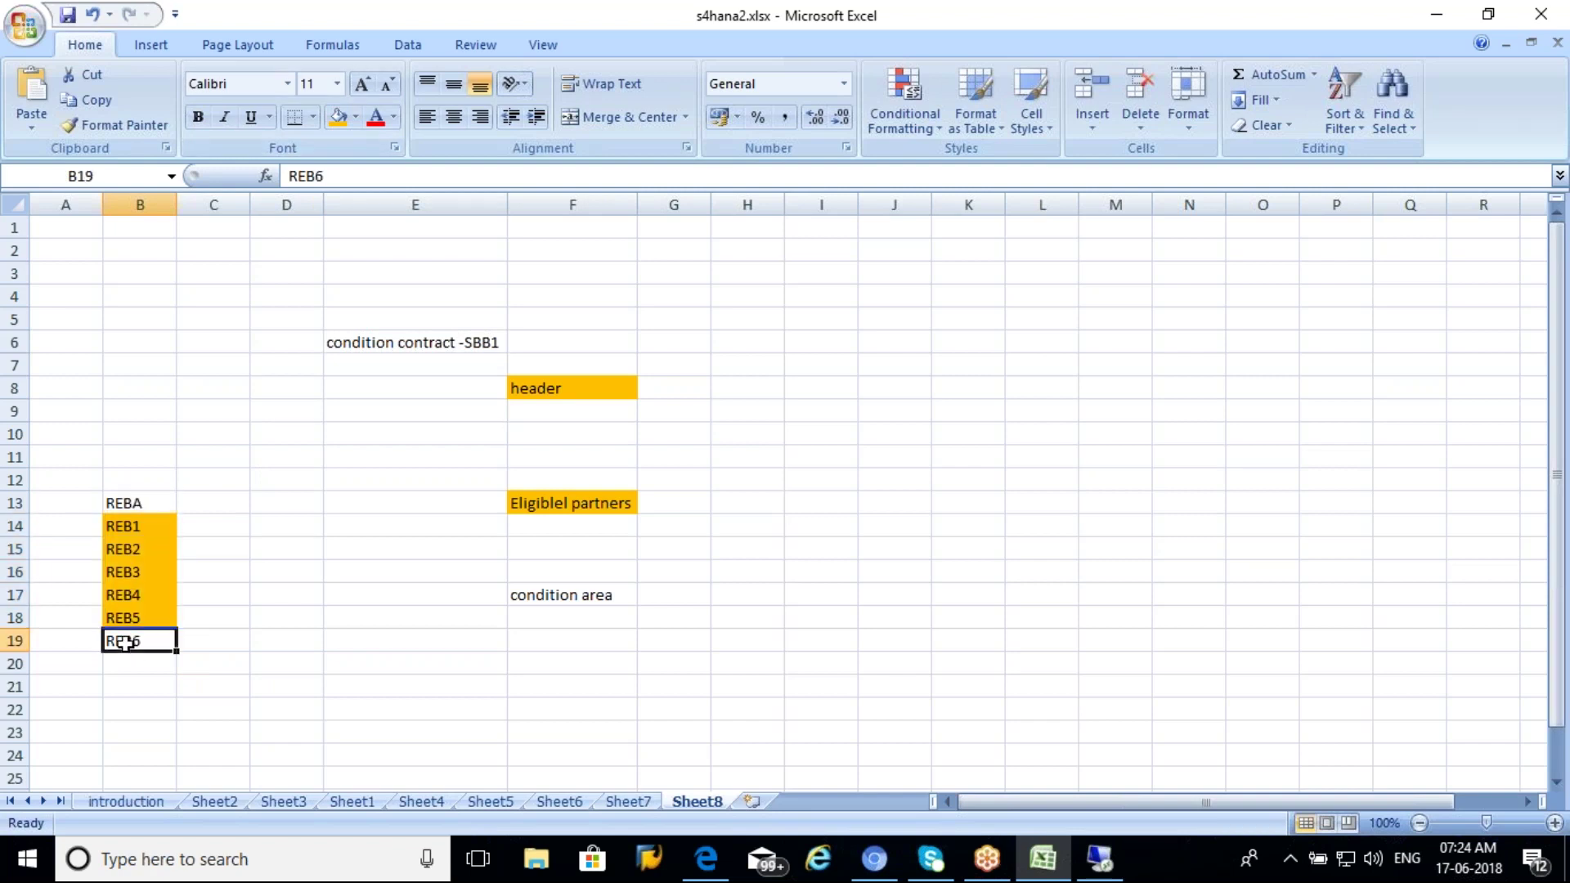
pyautogui.click(136, 504)
pyautogui.moveTo(137, 504); pyautogui.dragTo(142, 638)
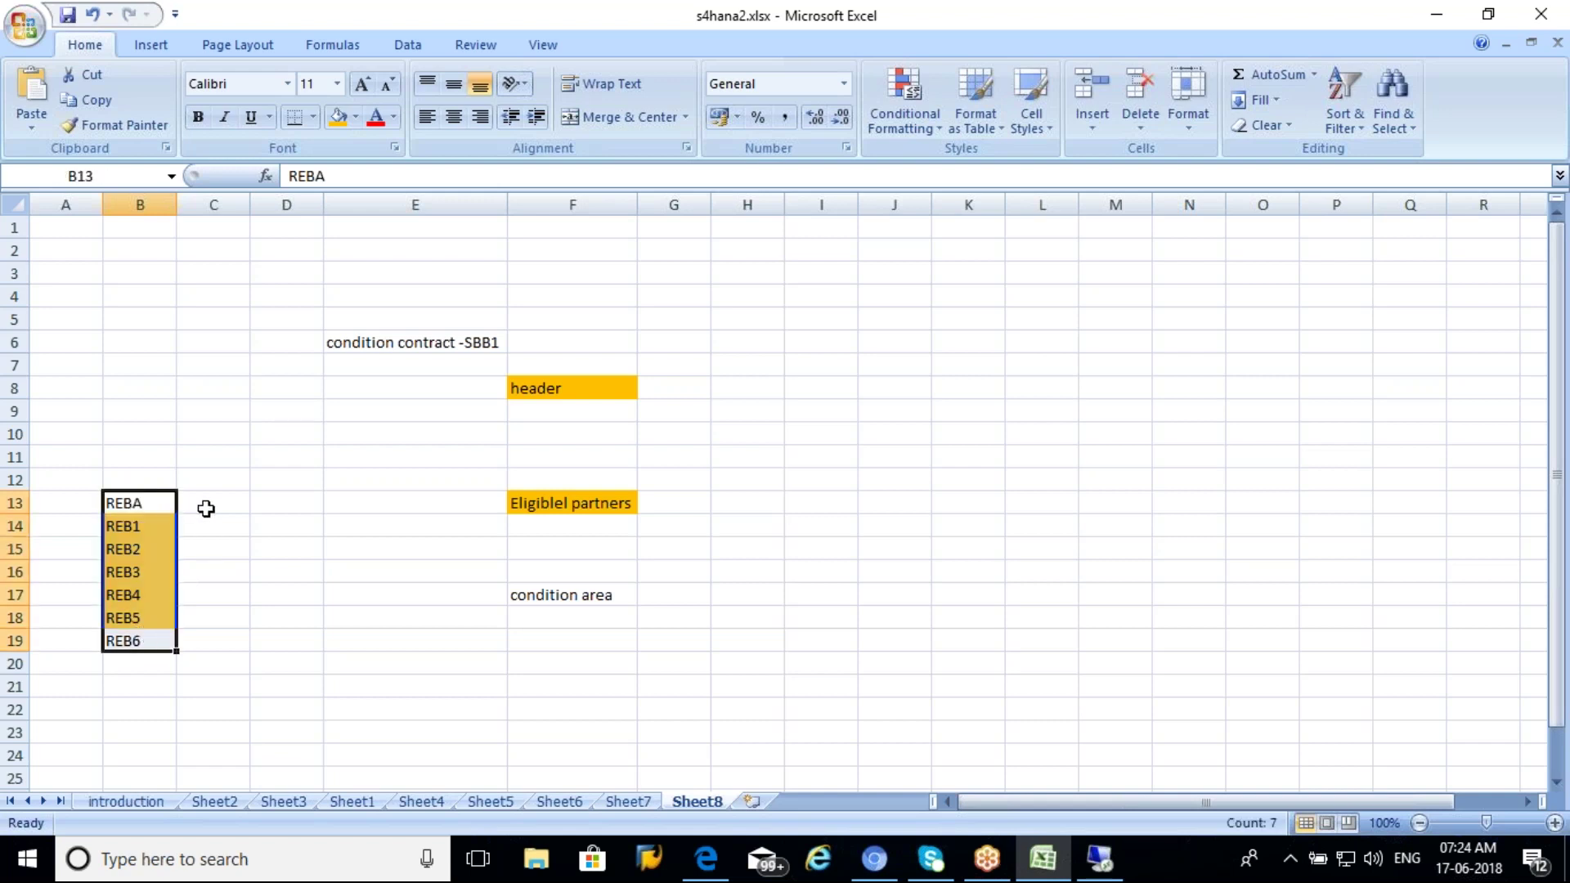
pyautogui.click(205, 508)
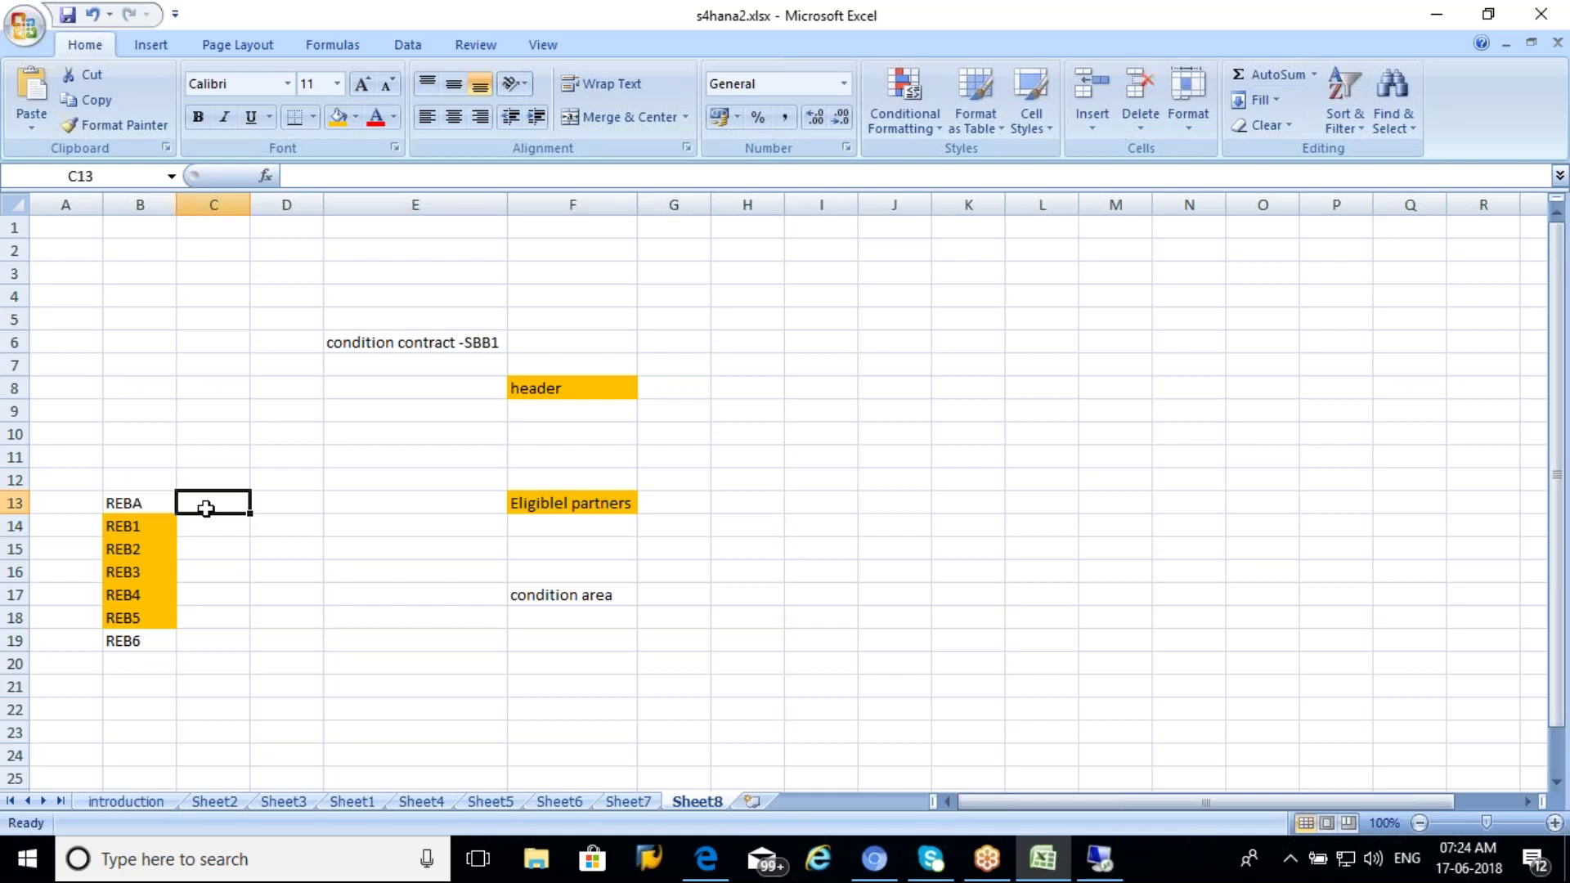
# Step: Add the heading 'CC-Relevancy' in cell C11
pyautogui.click(203, 454)
pyautogui.write('CC')
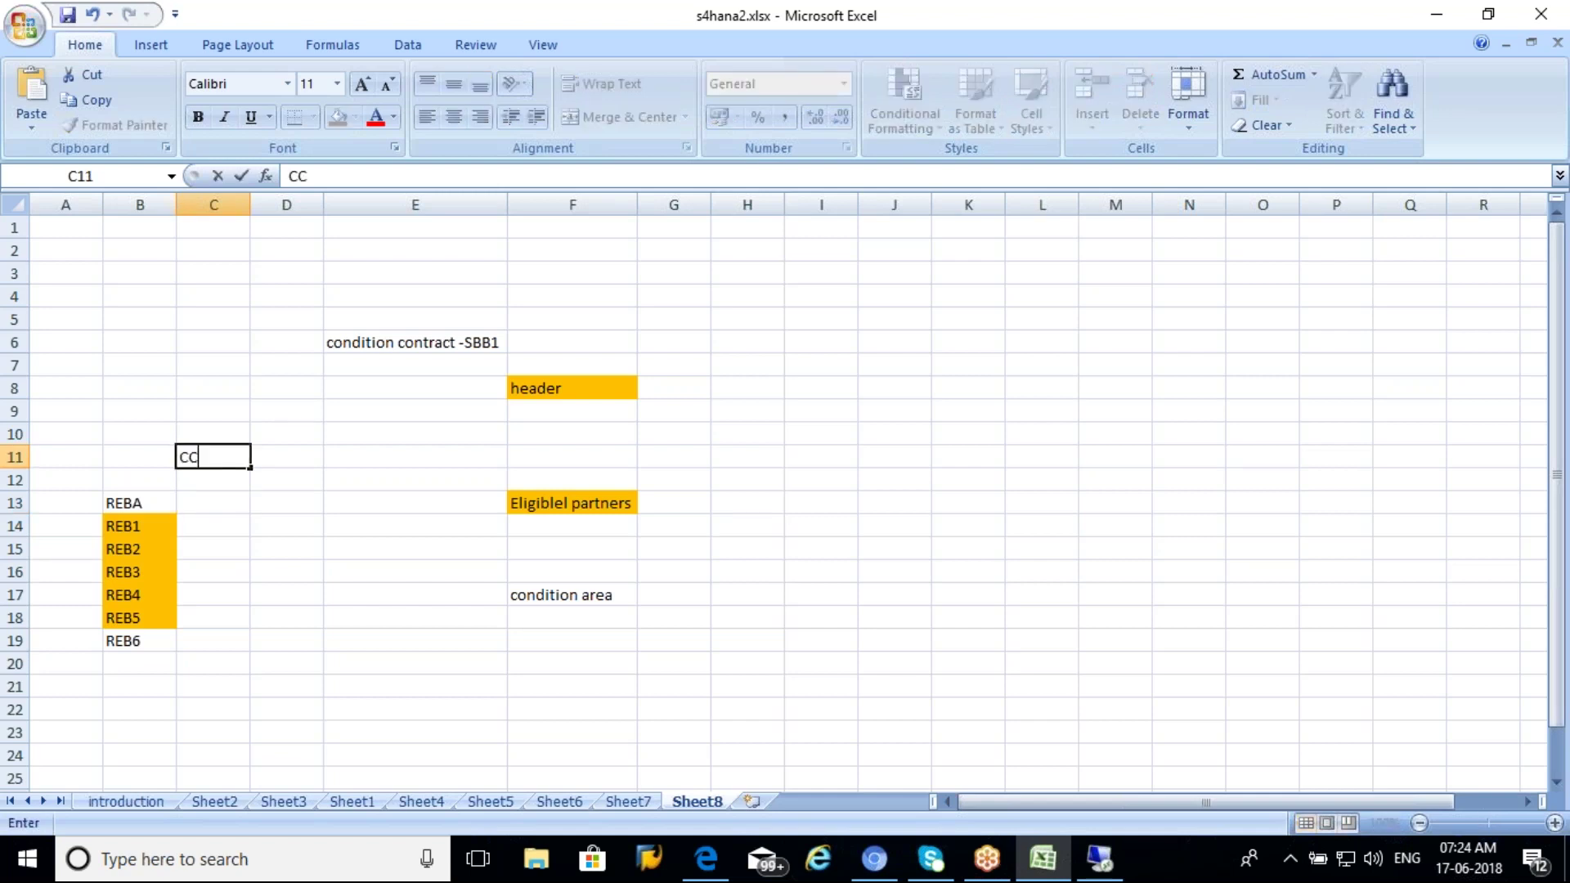
pyautogui.write('-Relevancy')
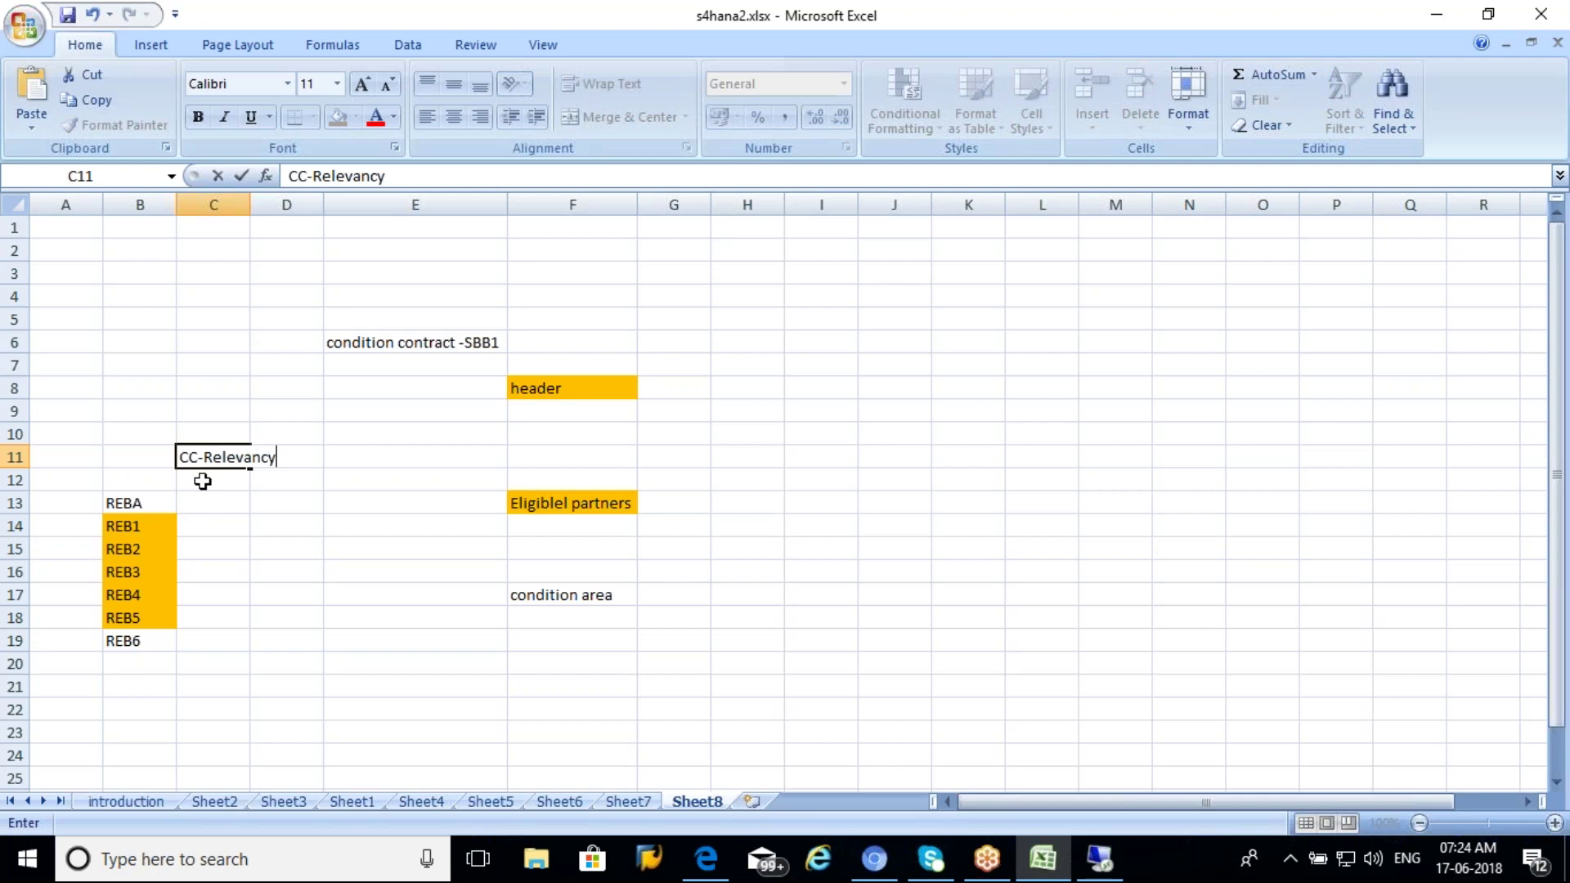
pyautogui.press('Return')
pyautogui.press('Return')
# Step: Put an X beside REBA, REB1, REB2, REB3, REB4 and REB6, leaving REB5 blank
pyautogui.write('X')
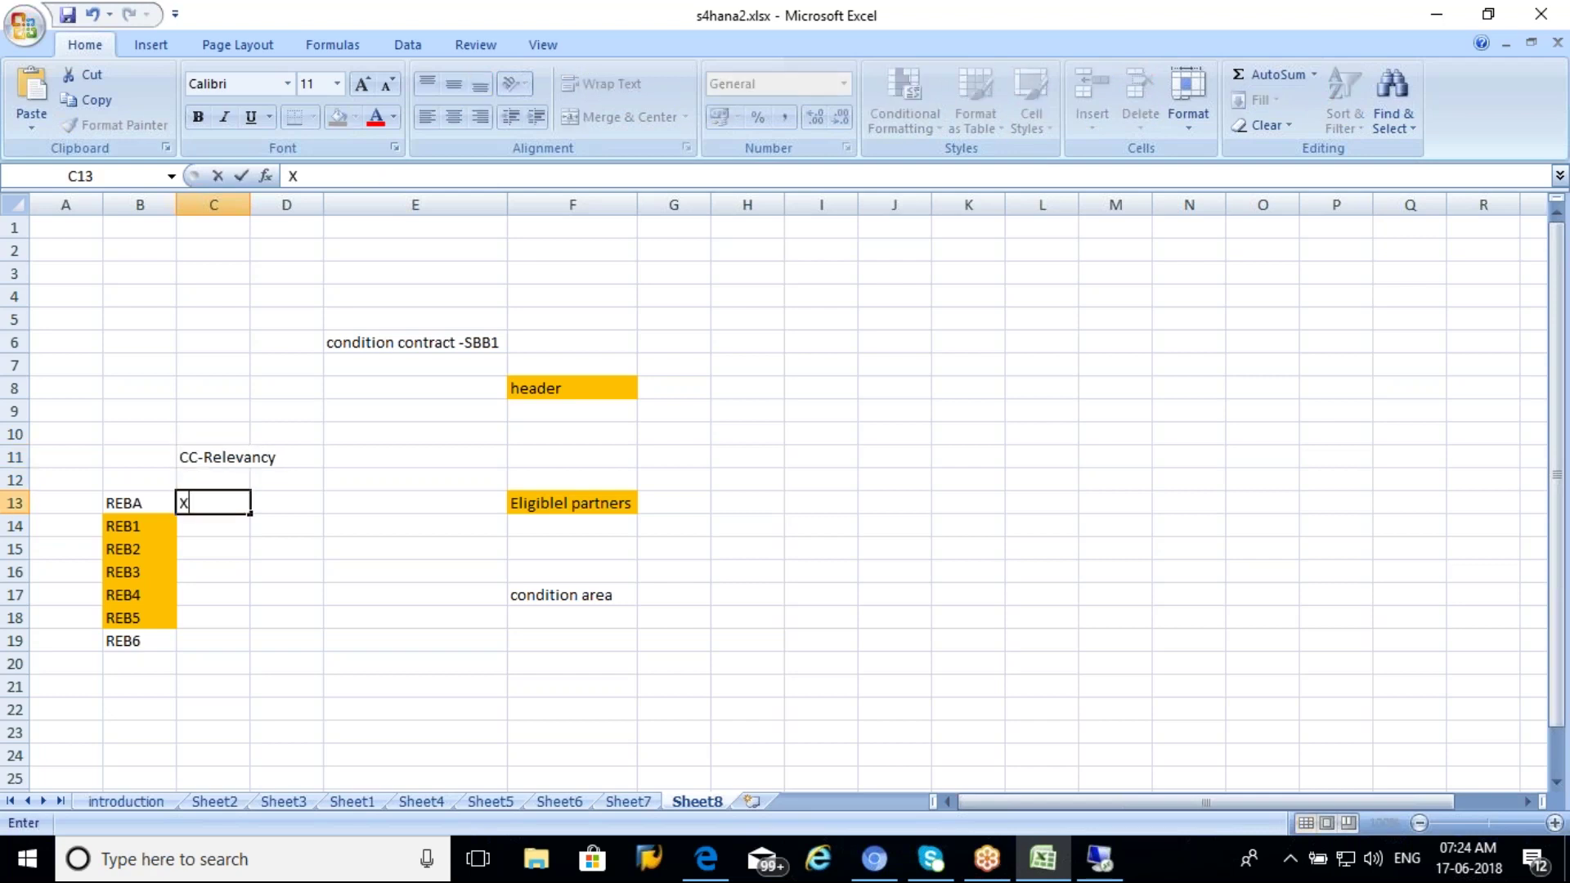
pyautogui.press('Return')
pyautogui.write('X')
pyautogui.press('Return')
pyautogui.write('X')
pyautogui.press('Return')
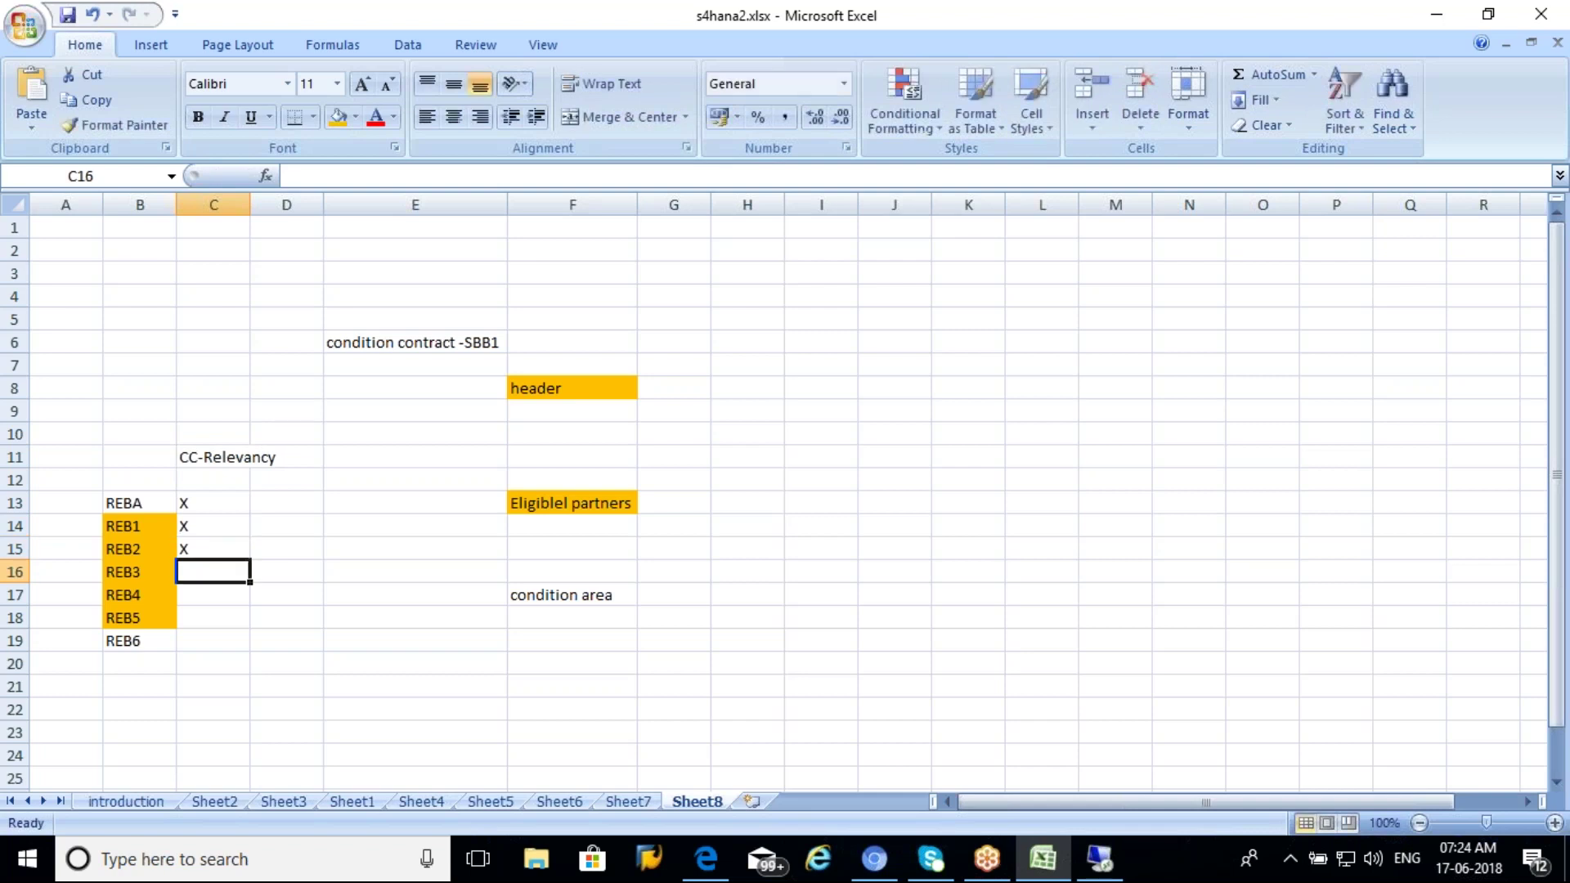
pyautogui.write('X')
pyautogui.press('Return')
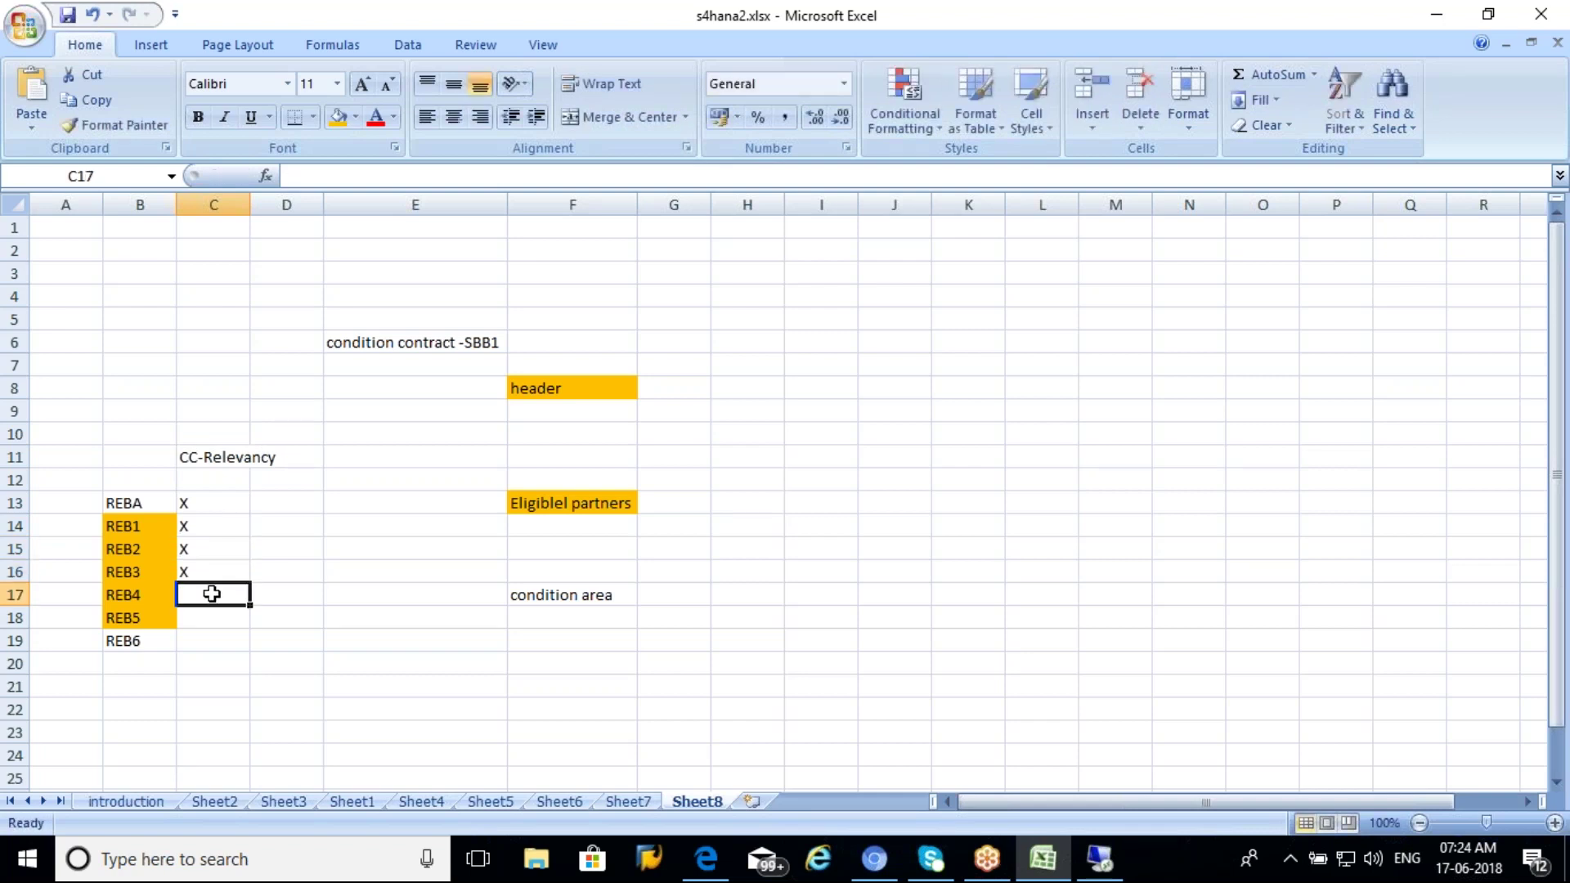
pyautogui.write('X')
pyautogui.click(211, 638)
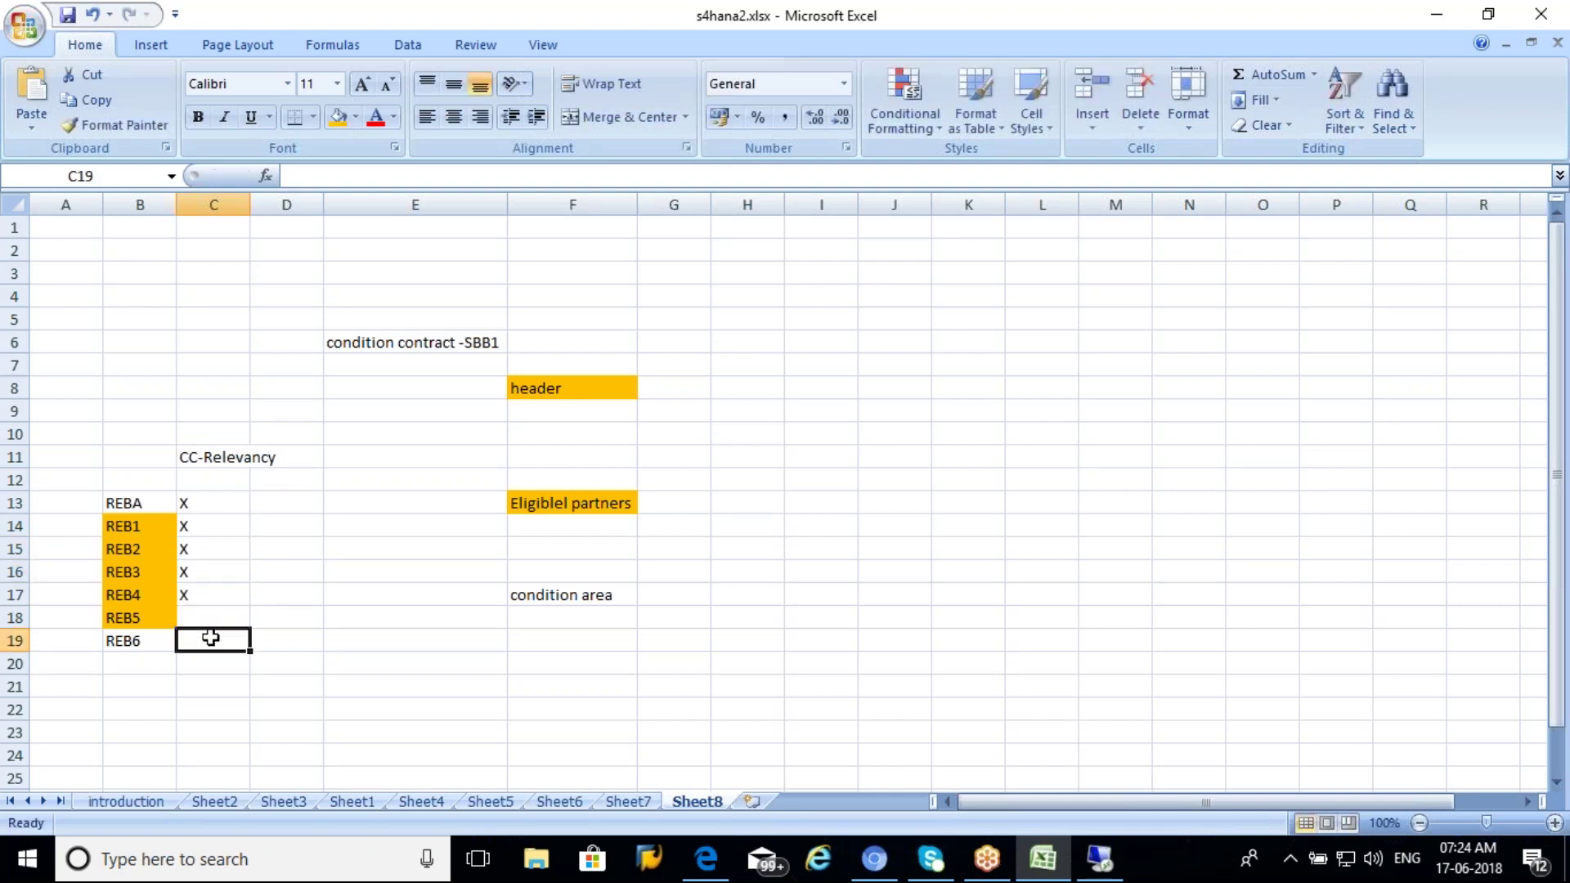
pyautogui.write('X')
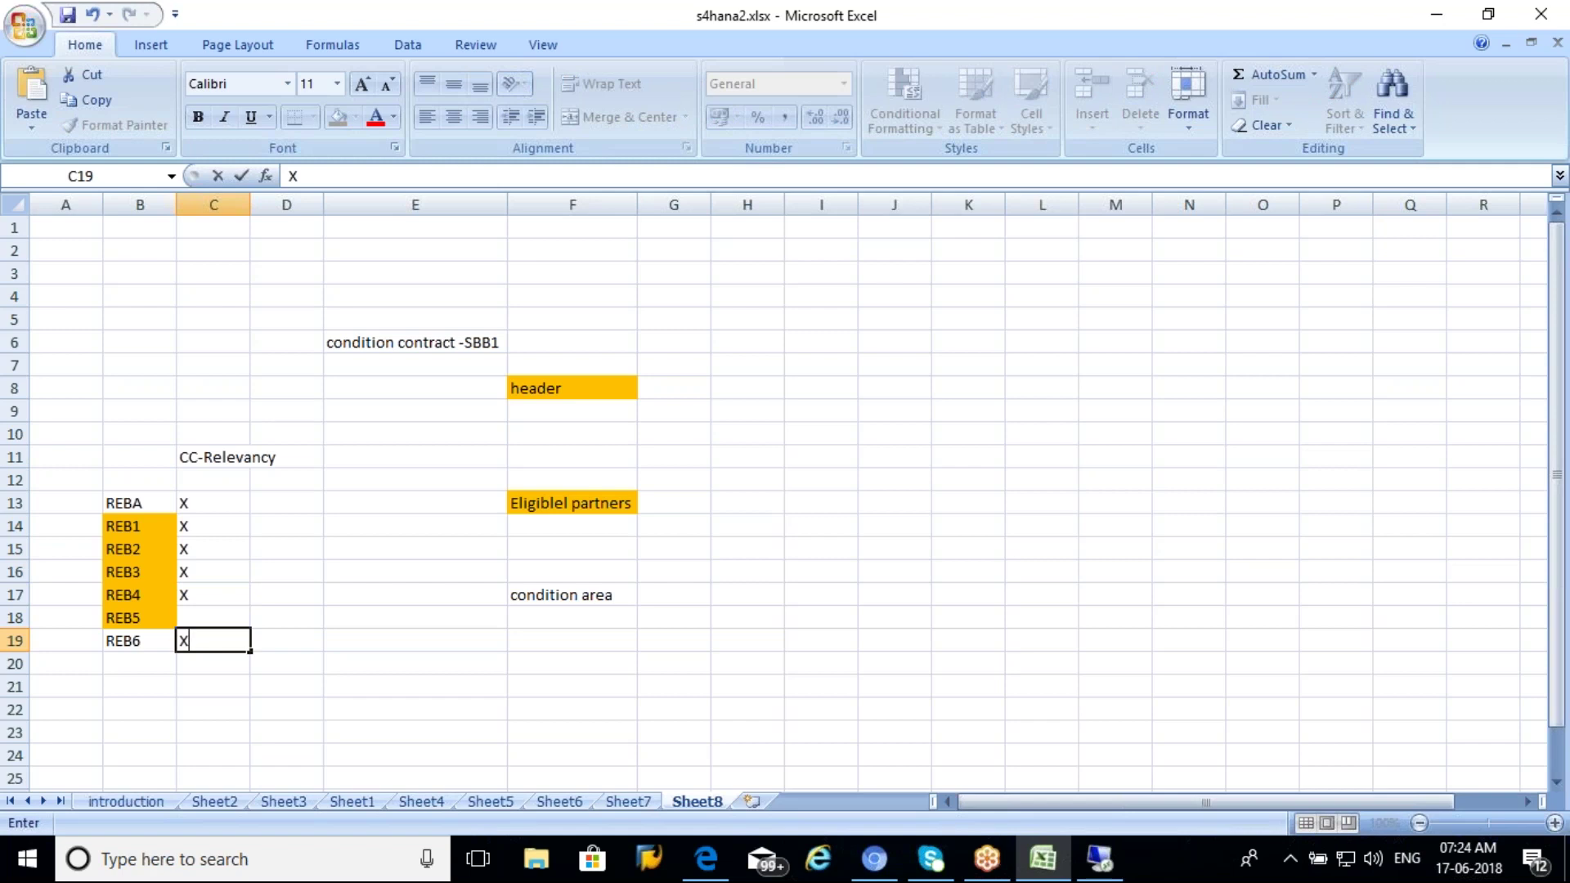
pyautogui.click(286, 616)
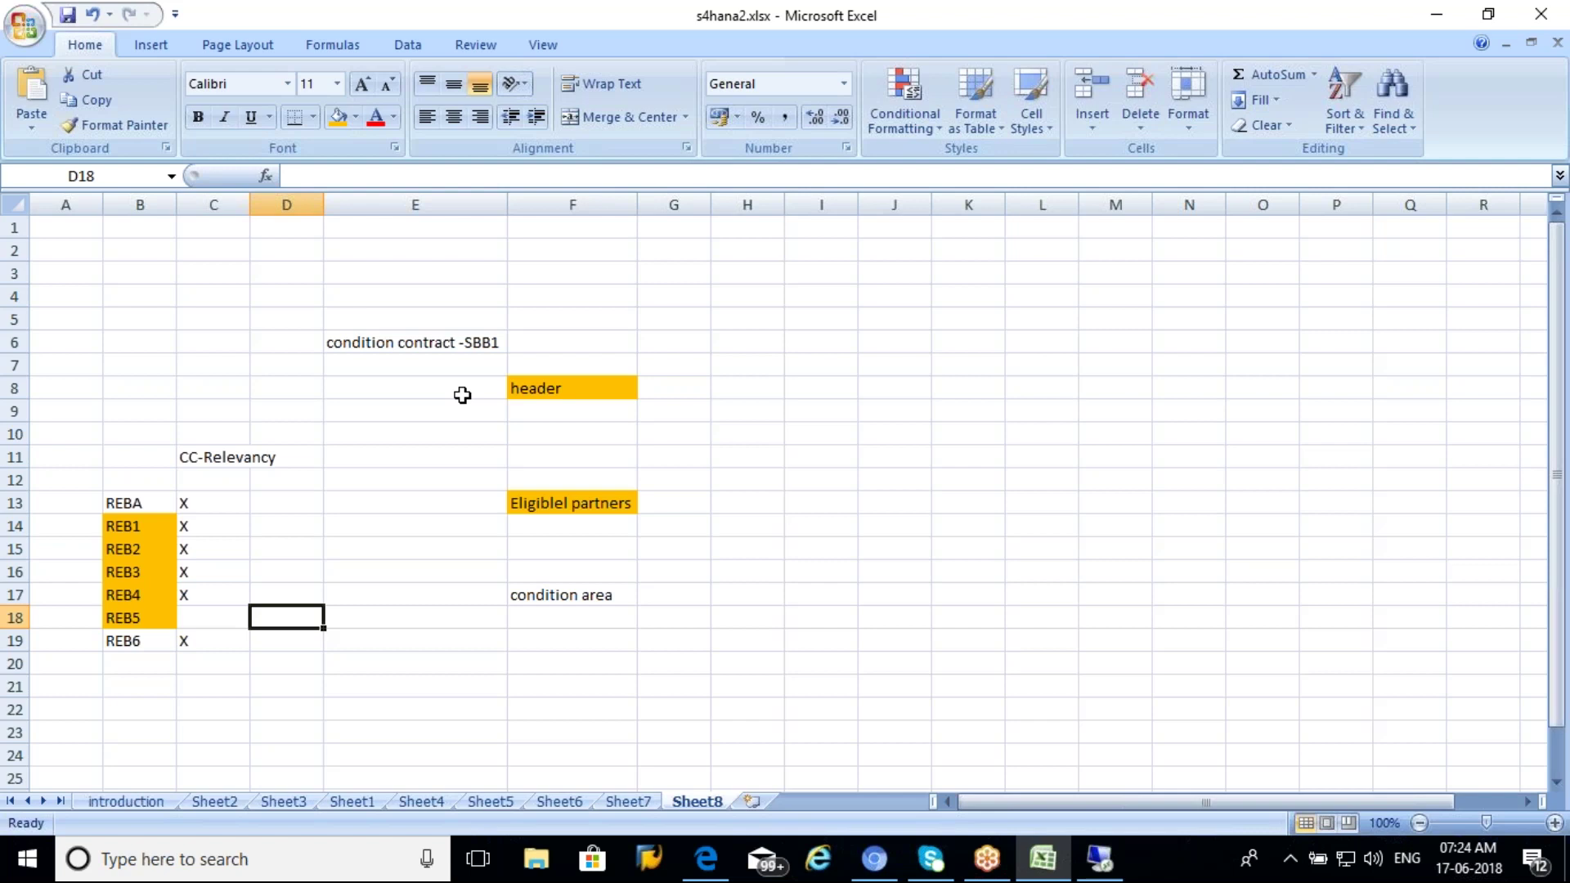
pyautogui.click(465, 341)
pyautogui.moveTo(131, 530); pyautogui.dragTo(135, 633)
pyautogui.moveTo(131, 619); pyautogui.dragTo(132, 618)
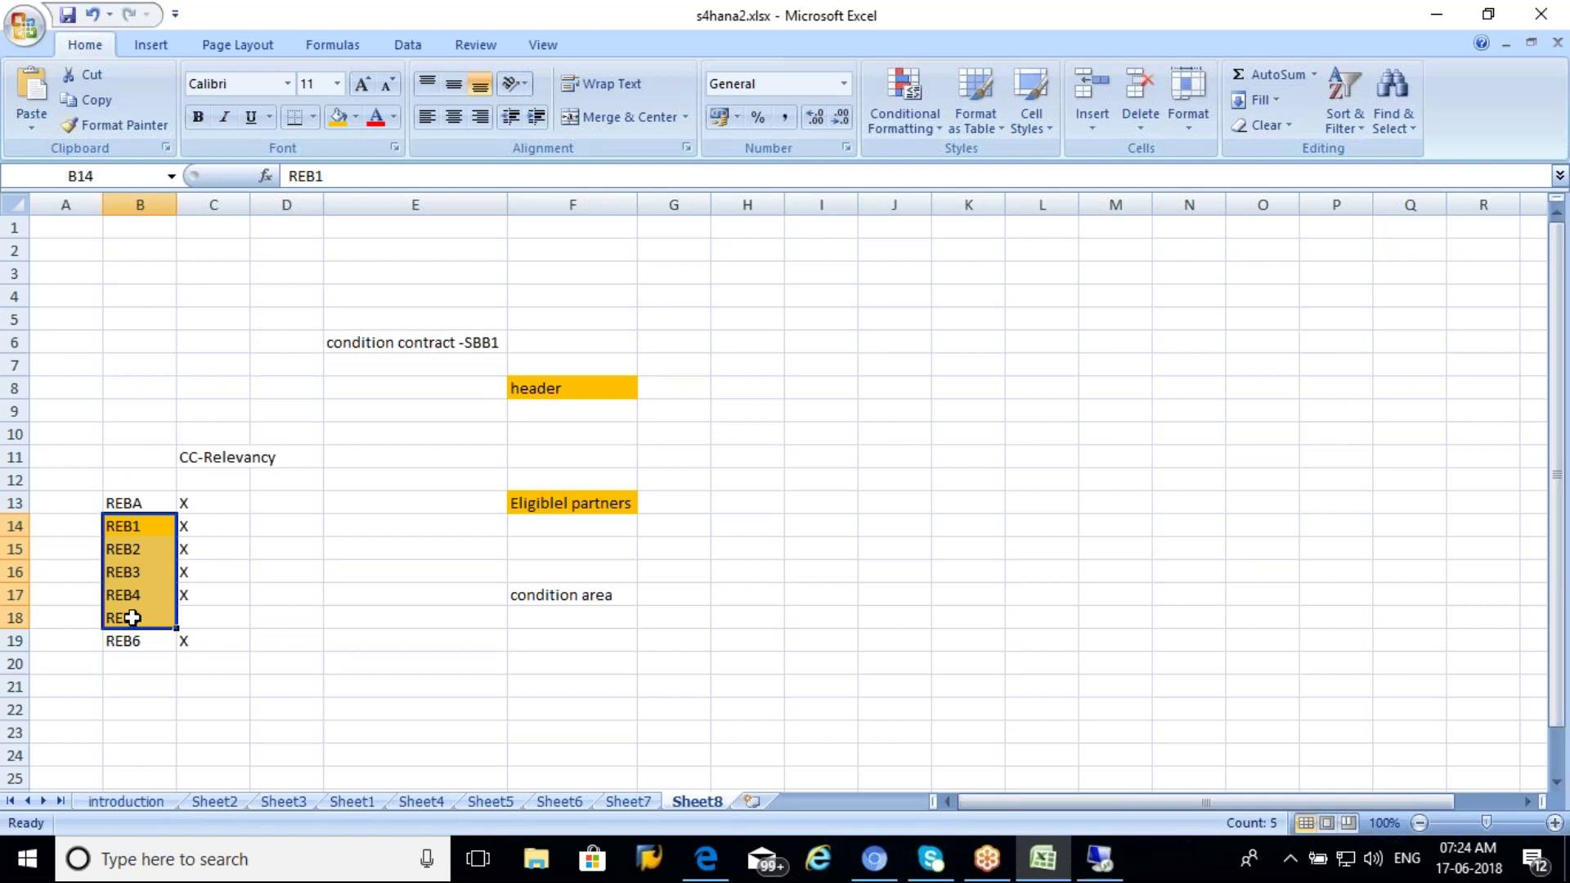
# Step: Label C23 'Sales group' and copy REB1–REB5 beneath it starting at D24
pyautogui.click(188, 663)
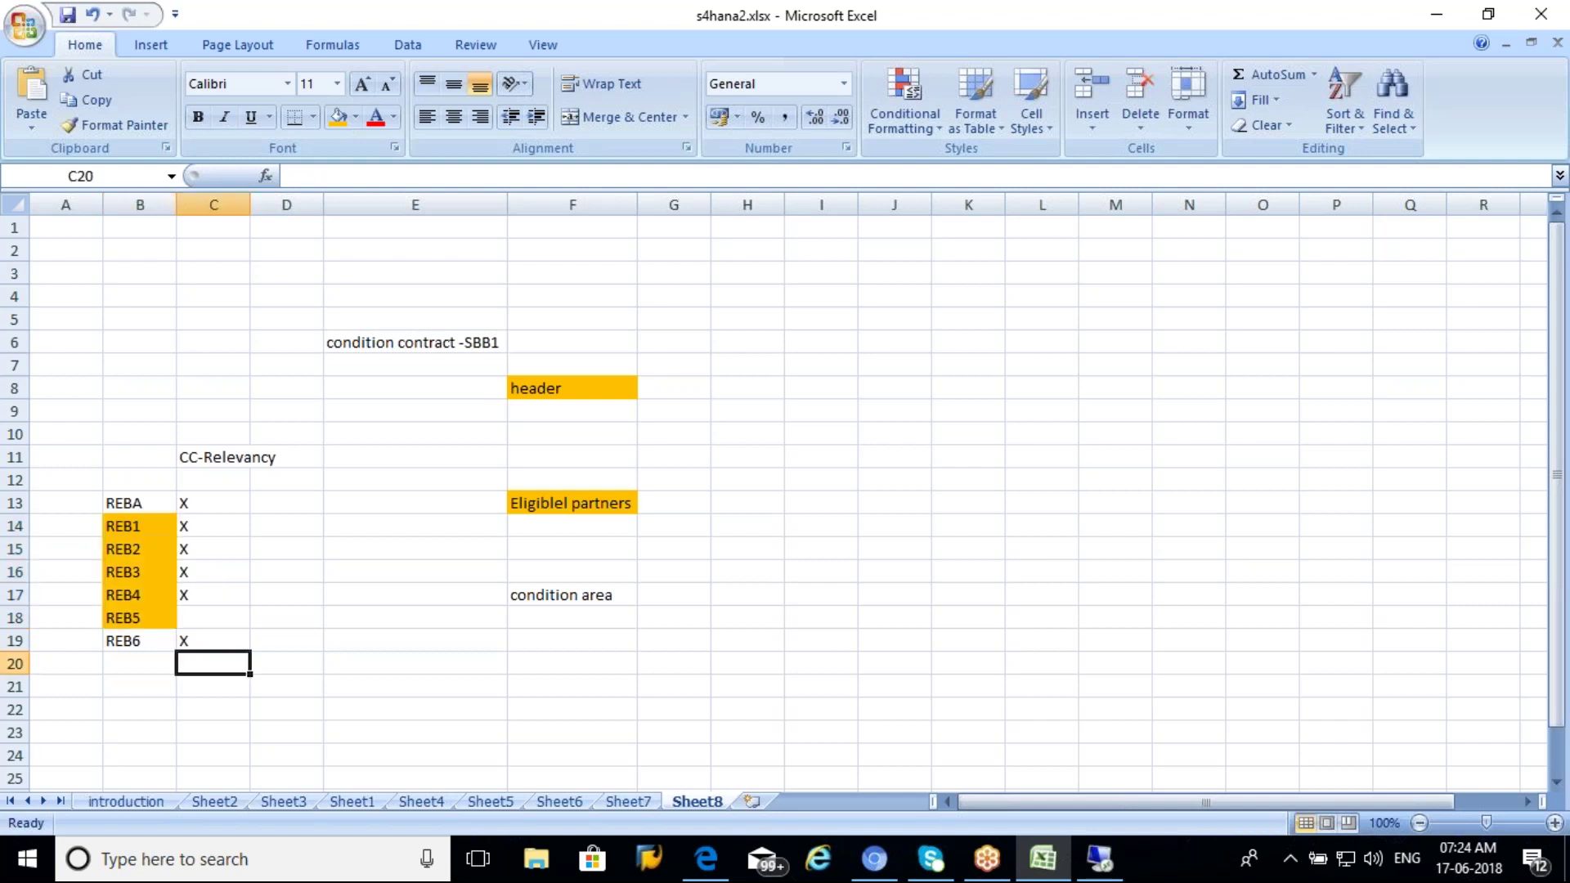
pyautogui.click(183, 725)
pyautogui.write('Sal')
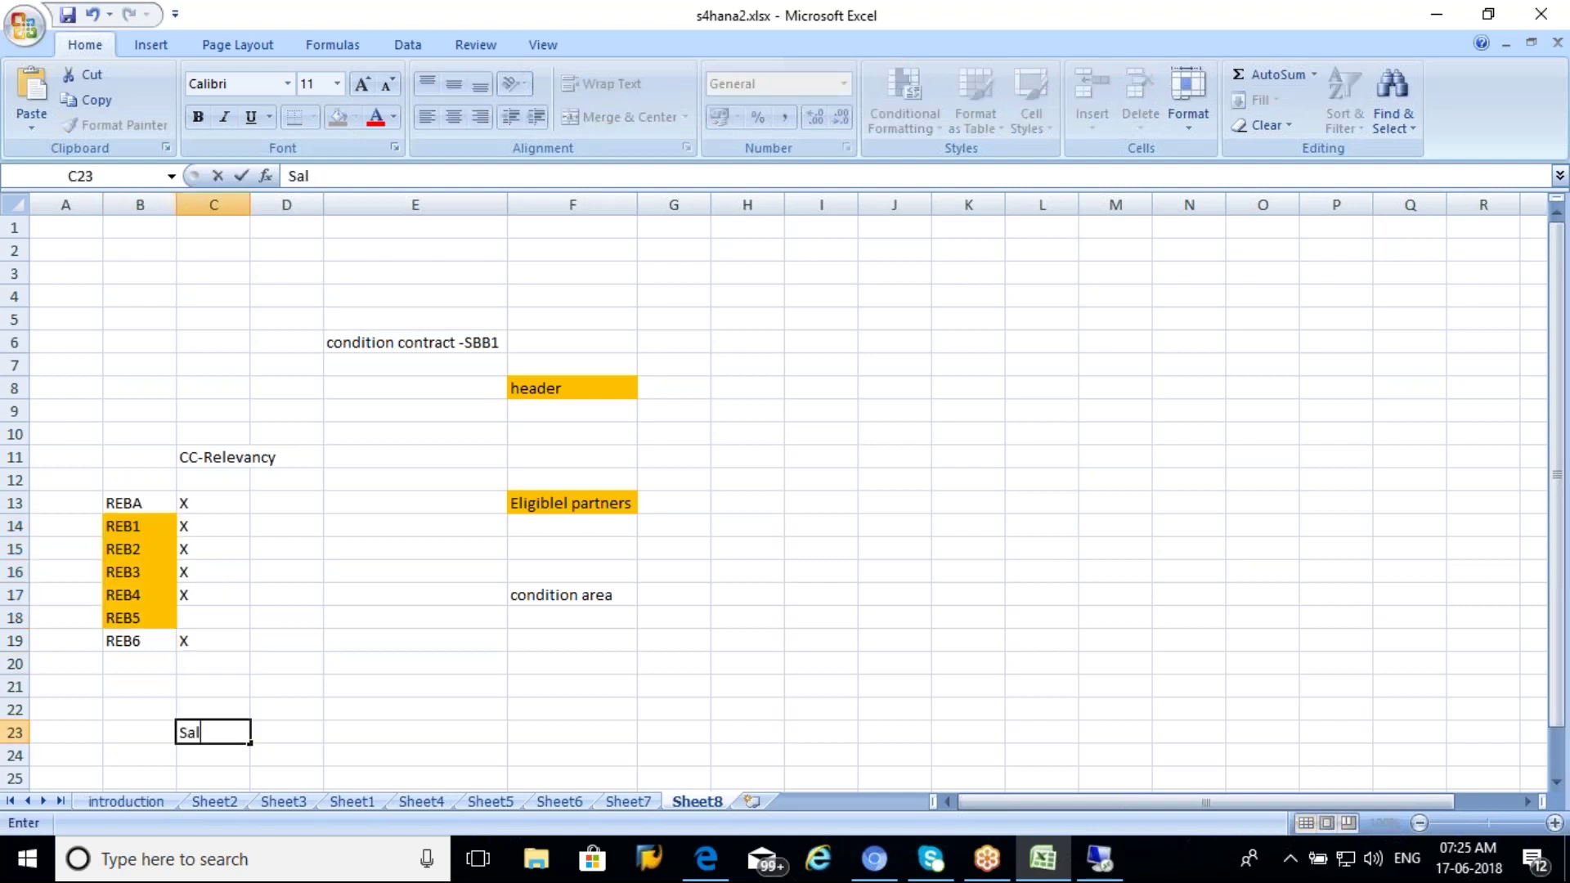
pyautogui.write('es group')
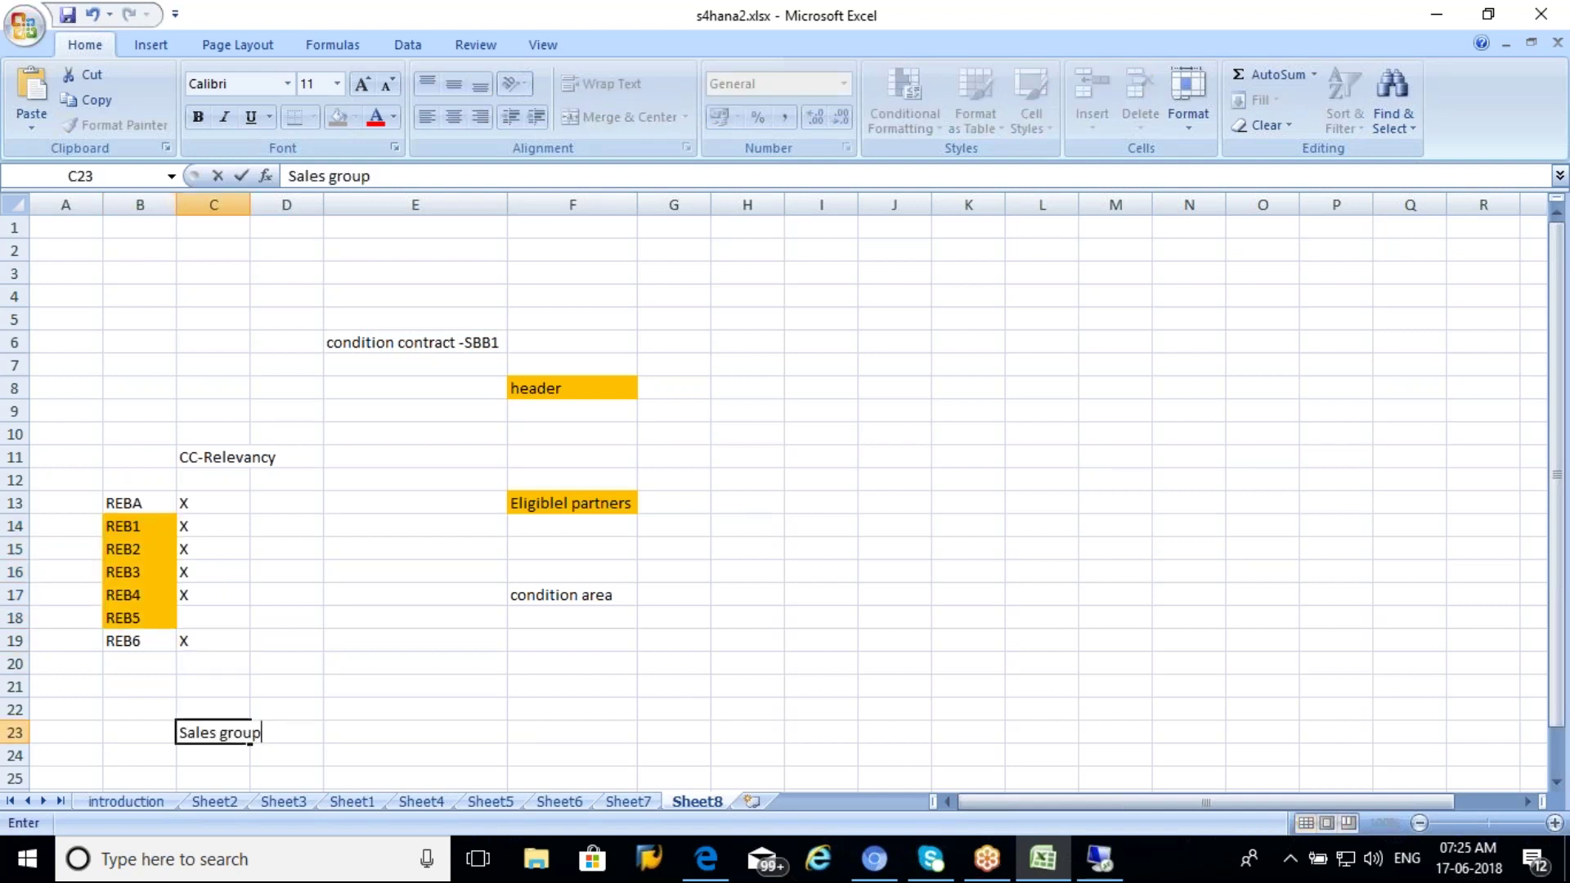
pyautogui.click(279, 757)
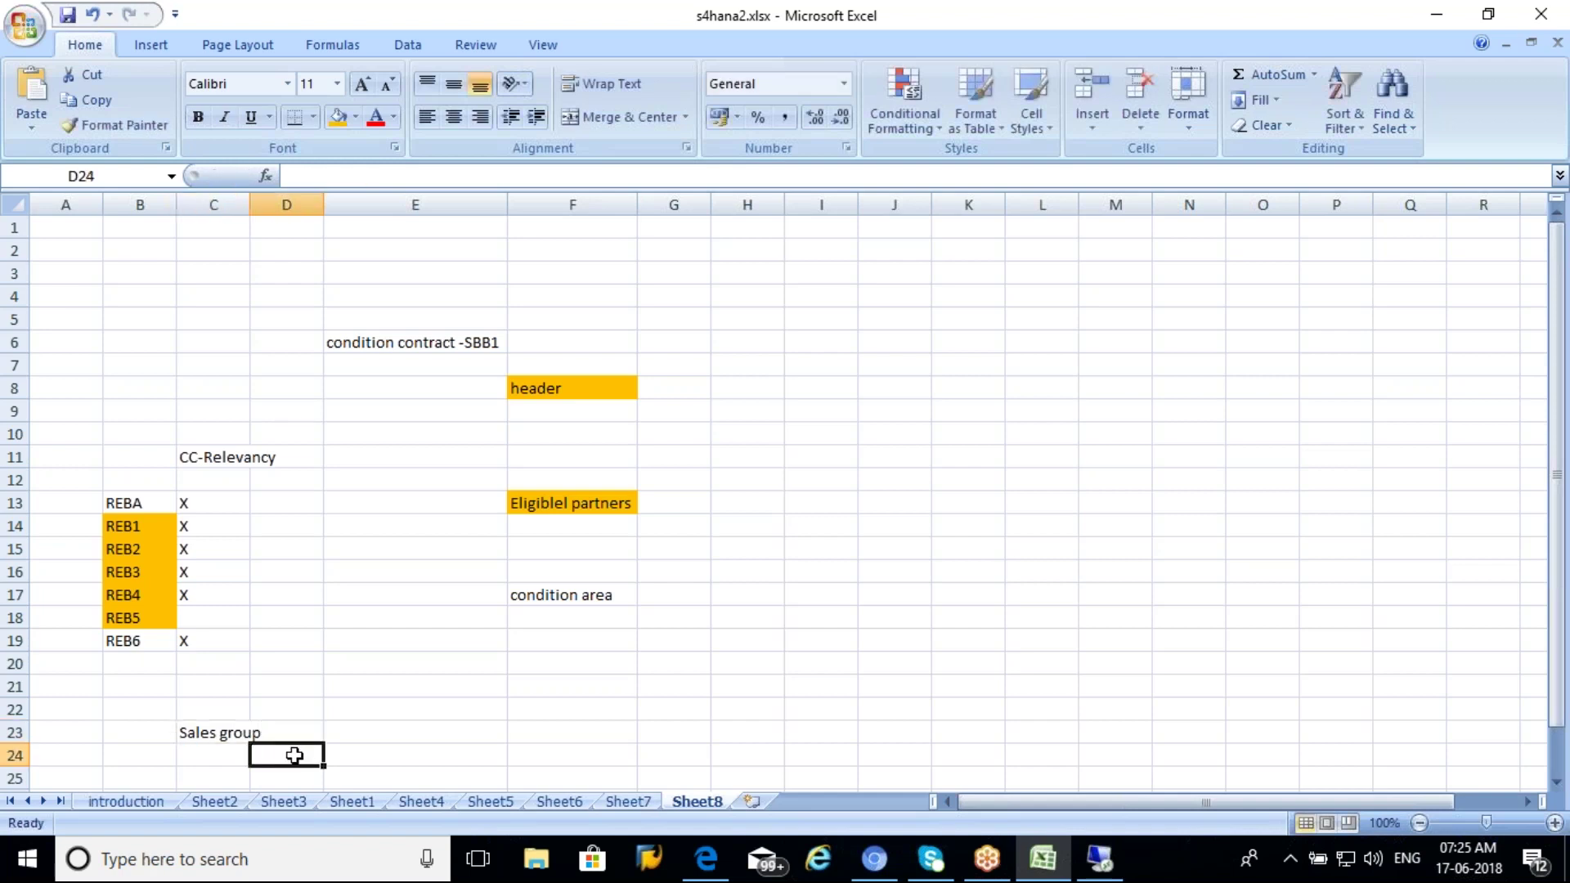
pyautogui.moveTo(131, 528); pyautogui.dragTo(142, 619)
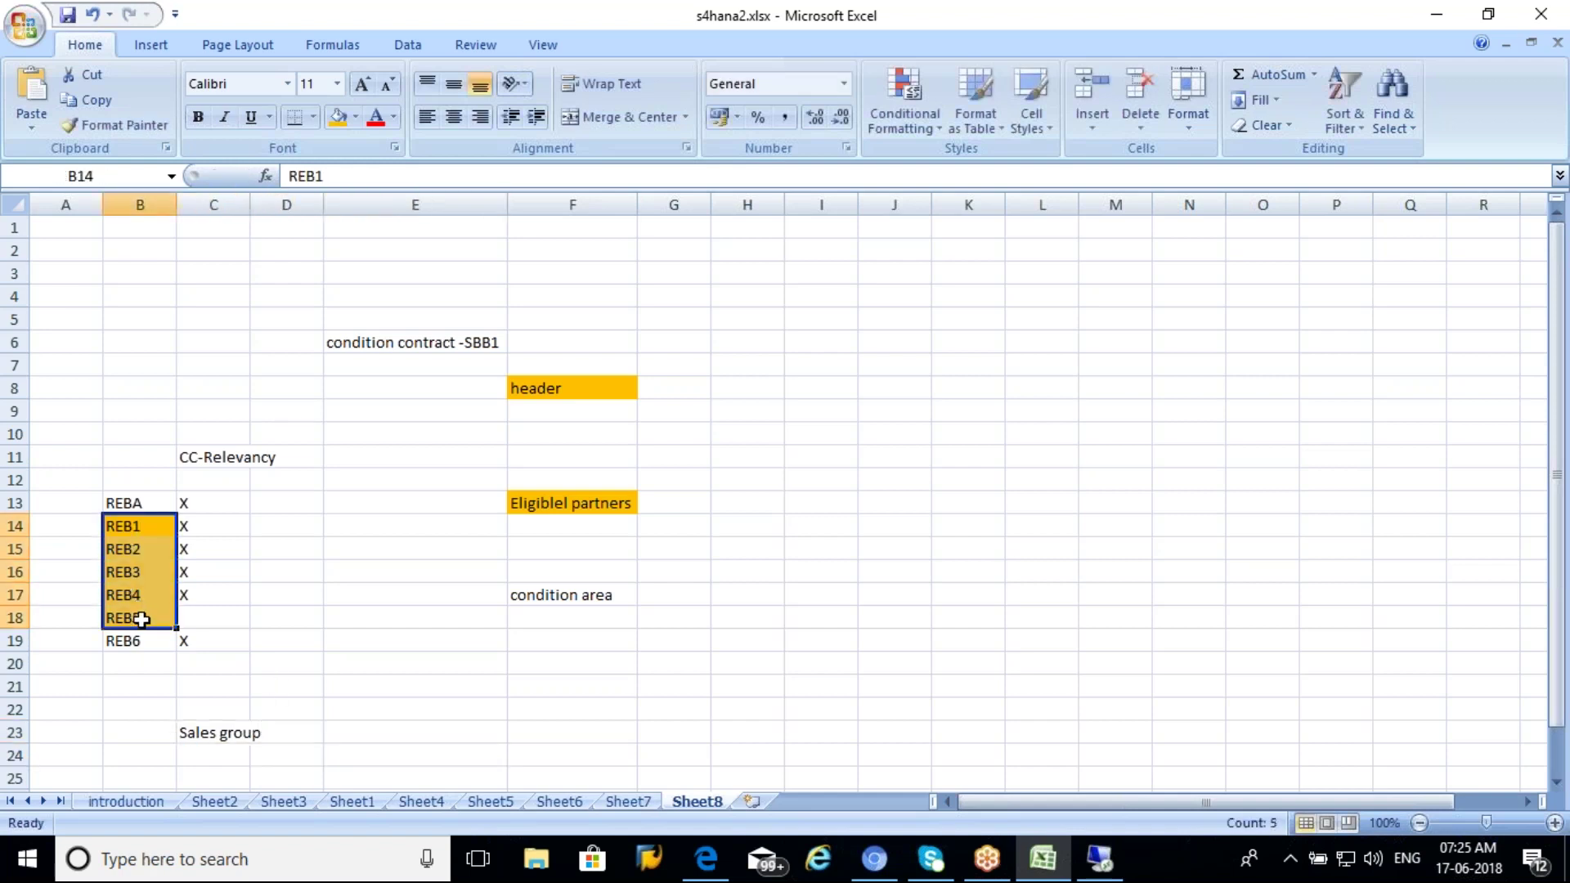
pyautogui.hotkey('ctrl', 'c')
pyautogui.click(298, 755)
pyautogui.hotkey('ctrl', 'v')
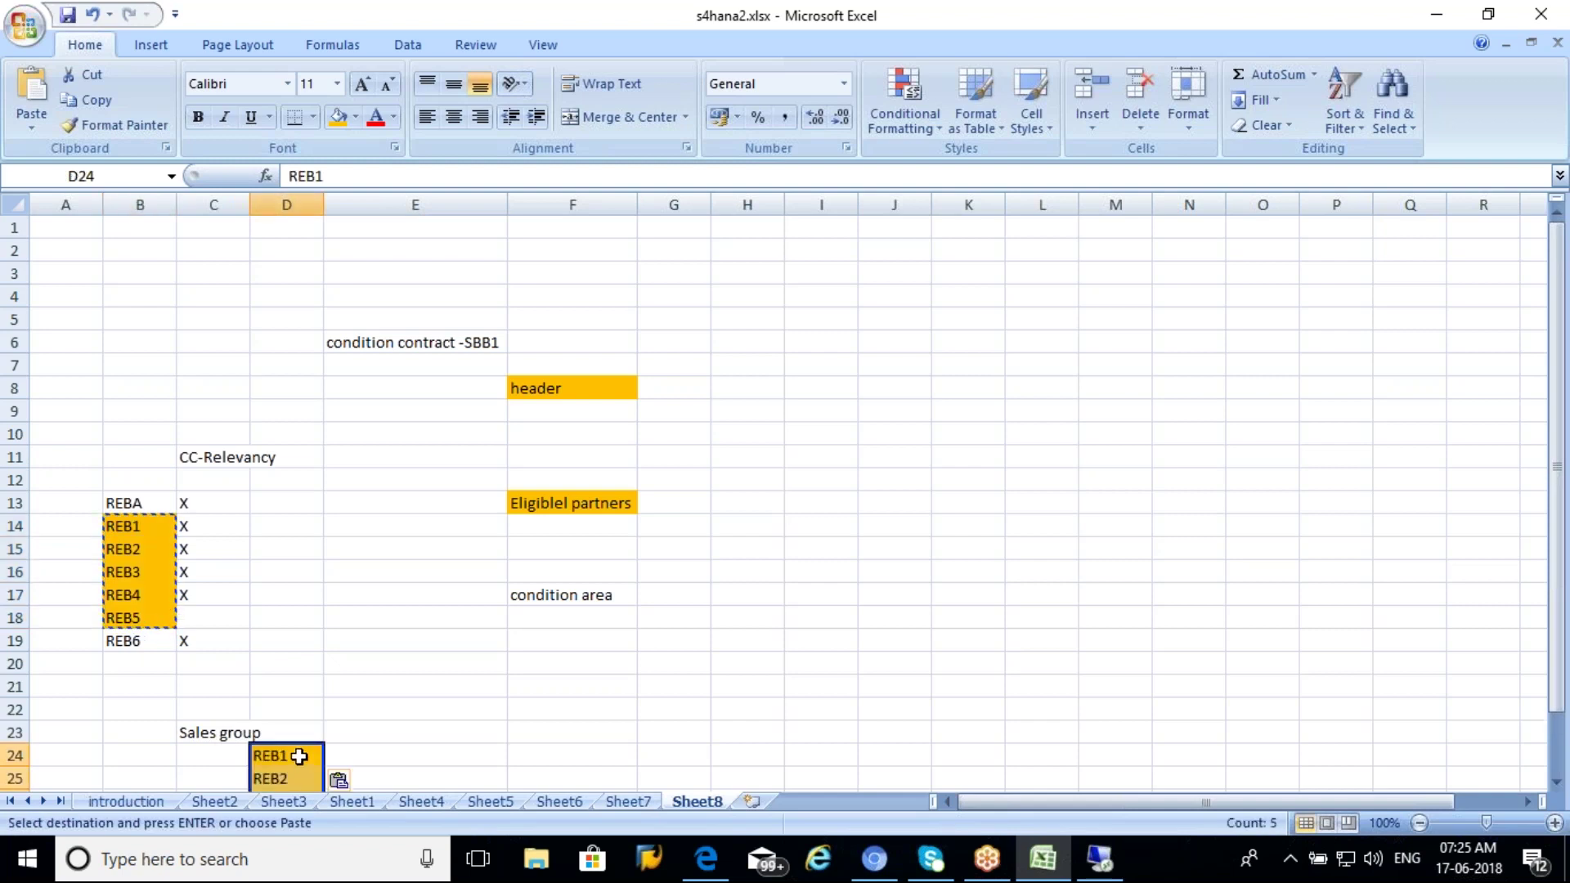
# Step: Widen column C, enter GRP1 in D23 and give it a green fill
pyautogui.click(281, 731)
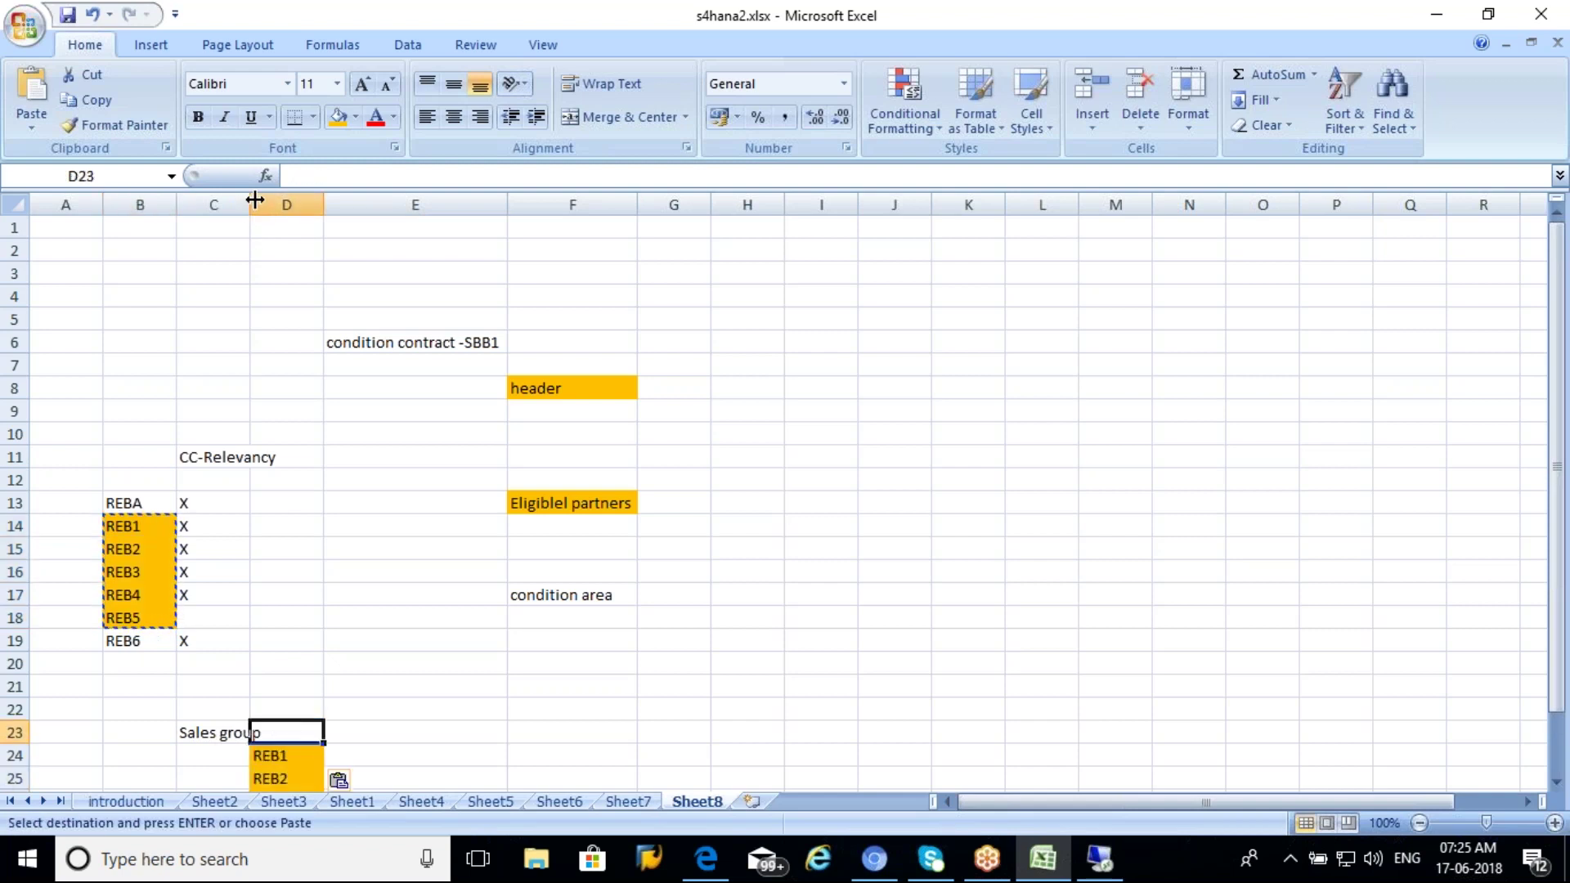
pyautogui.moveTo(255, 200); pyautogui.dragTo(288, 200)
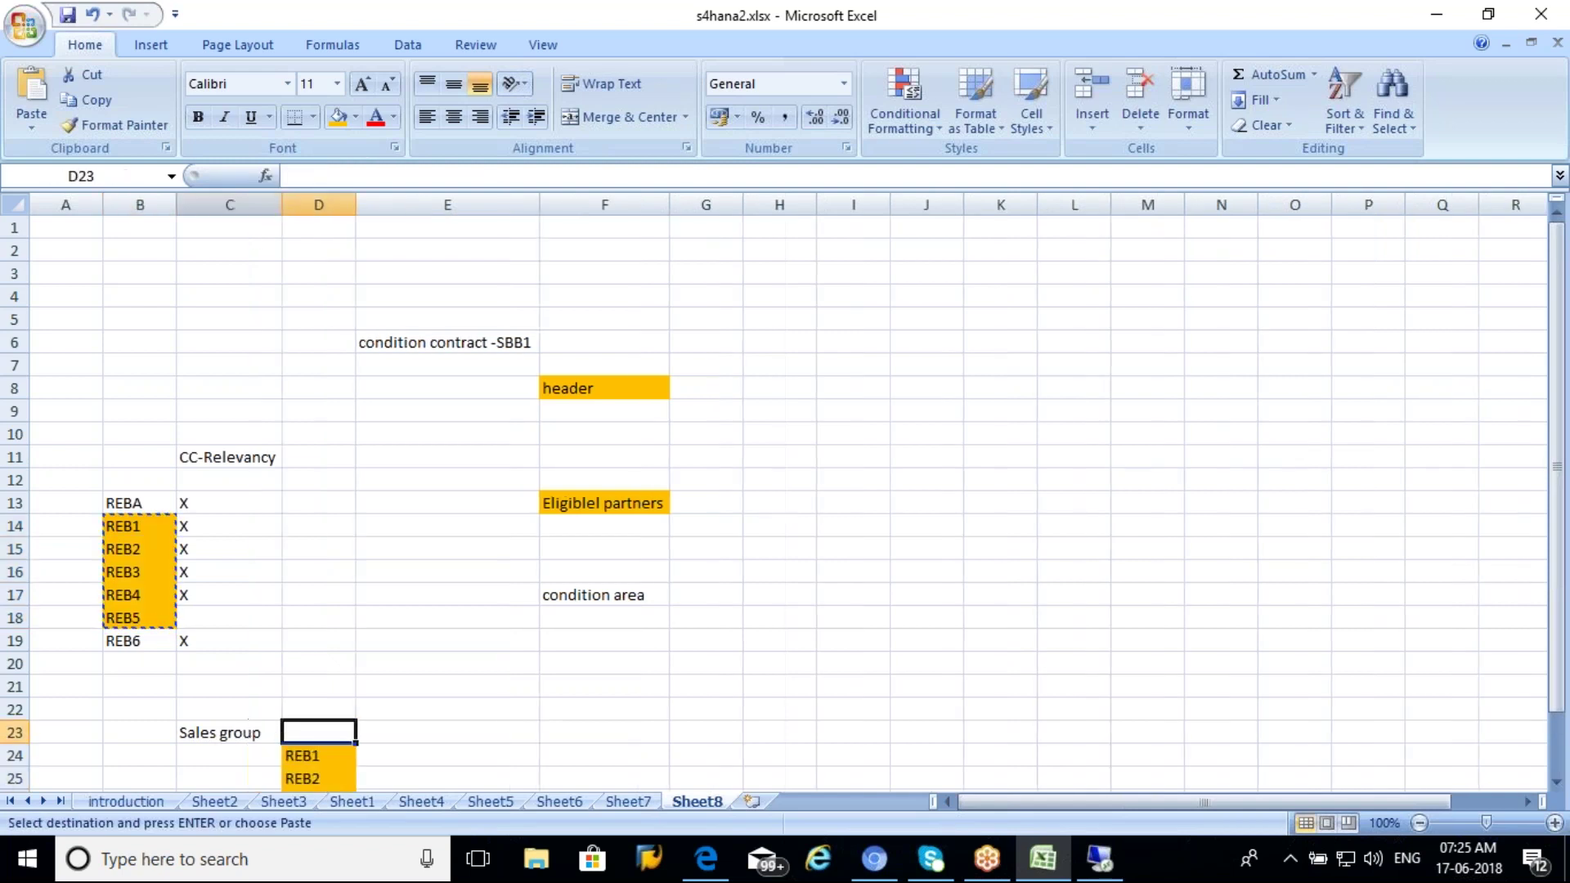
pyautogui.click(363, 178)
pyautogui.write('GRP1')
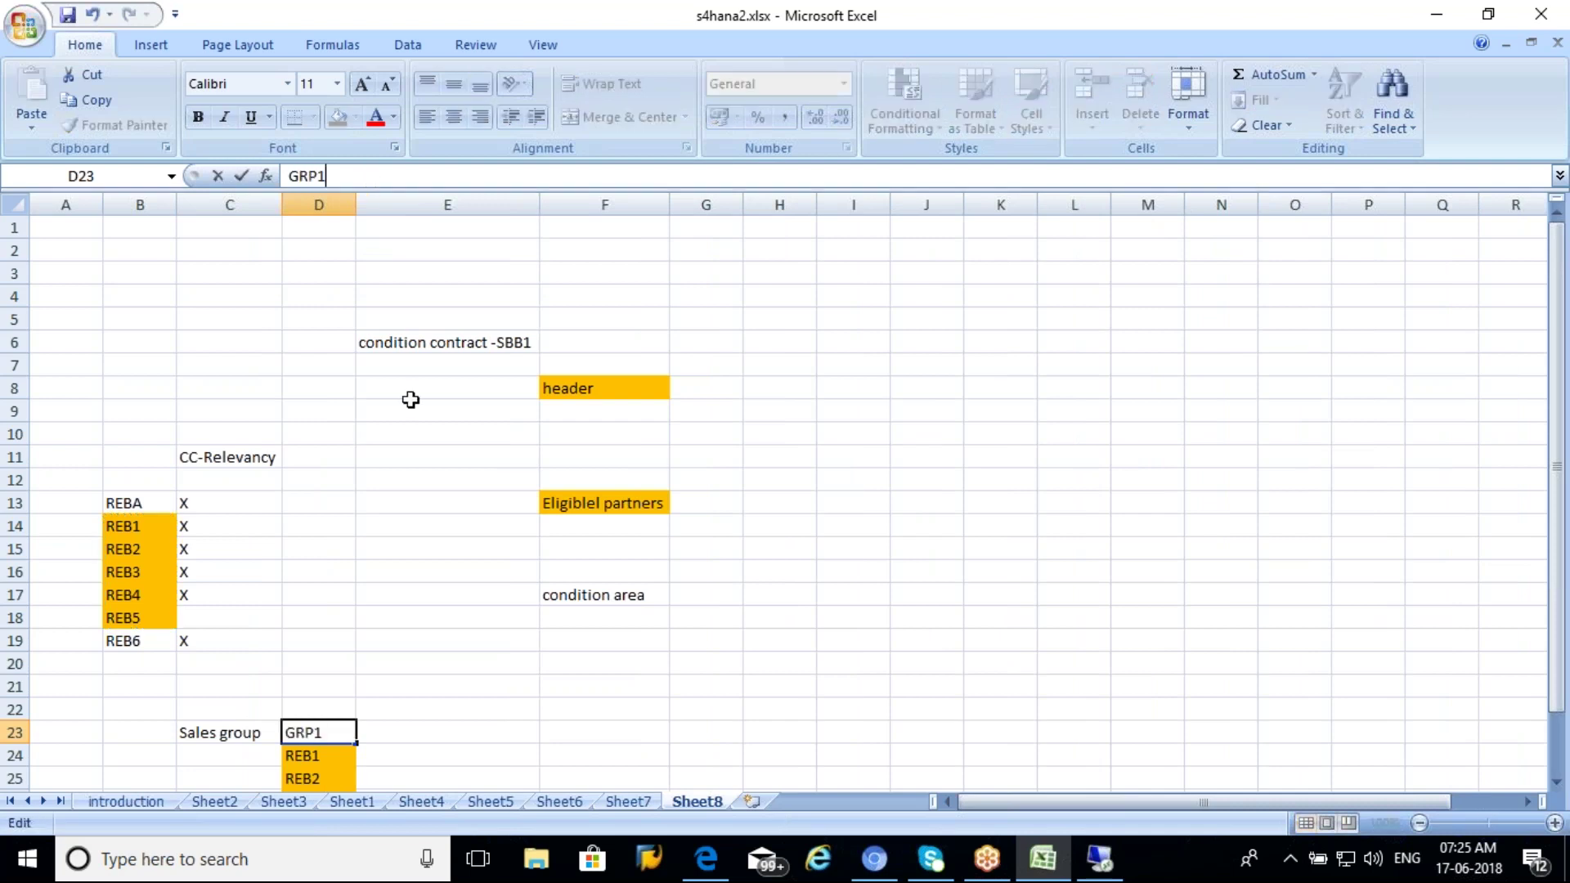
pyautogui.click(442, 706)
pyautogui.click(338, 733)
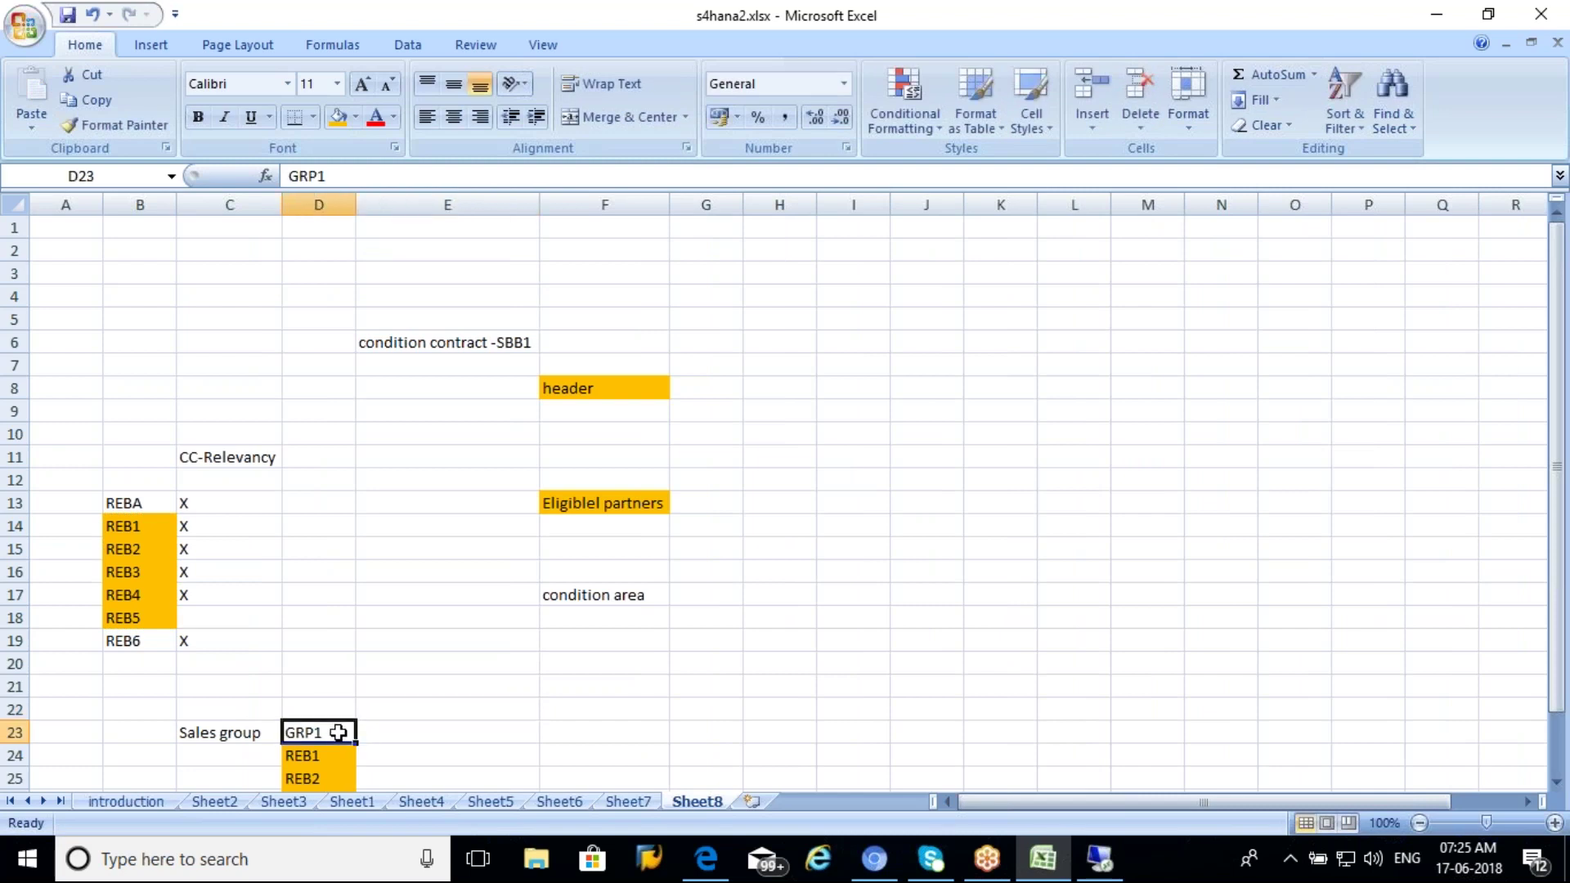
pyautogui.click(356, 119)
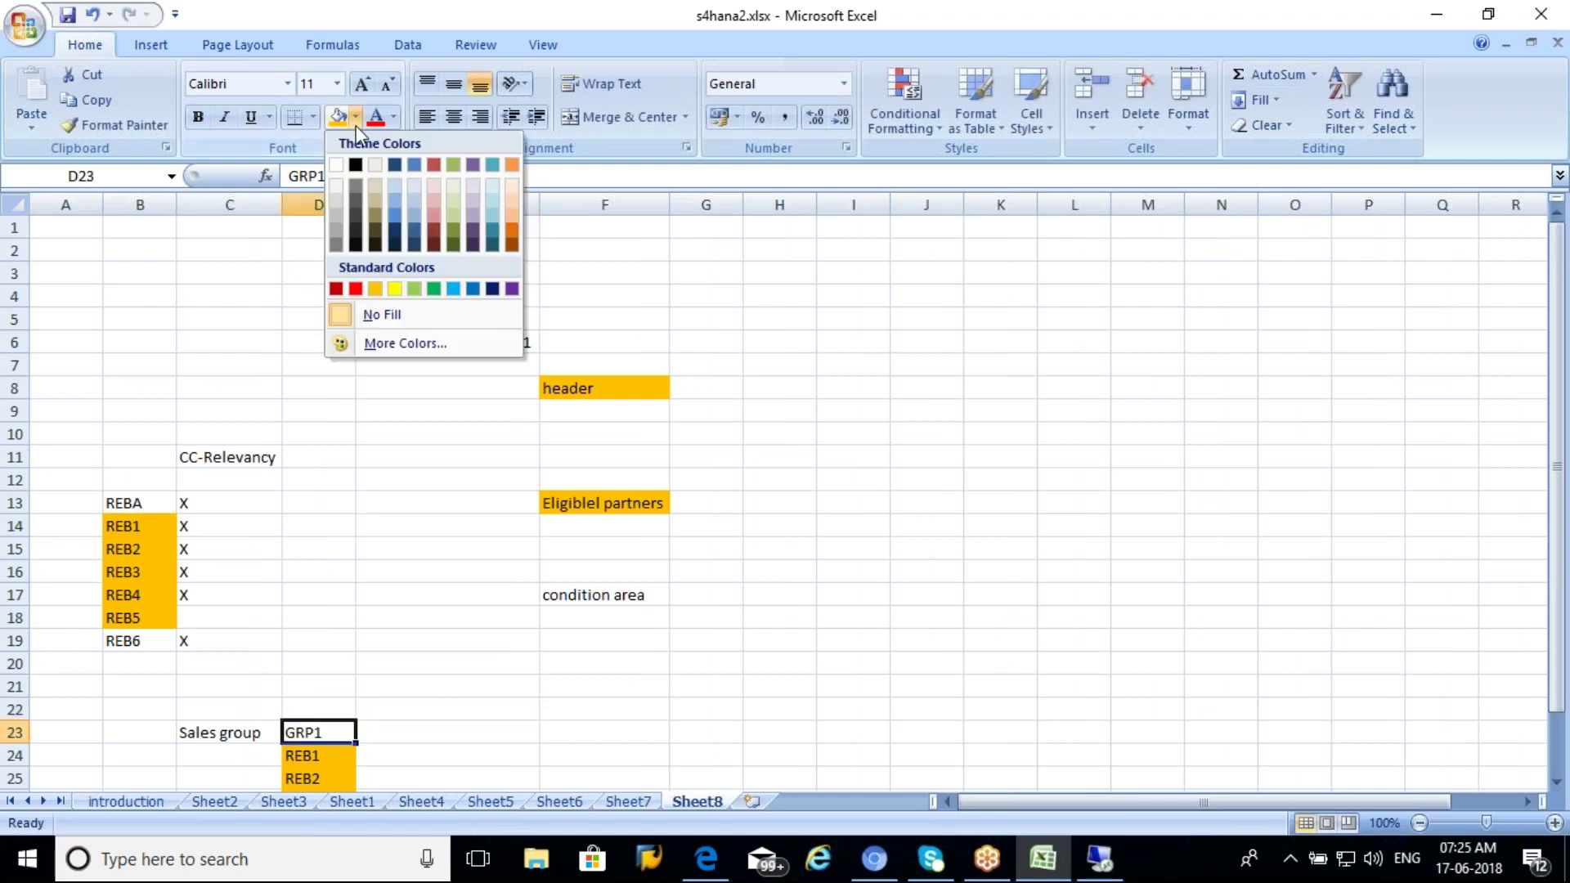
pyautogui.click(434, 288)
pyautogui.click(348, 661)
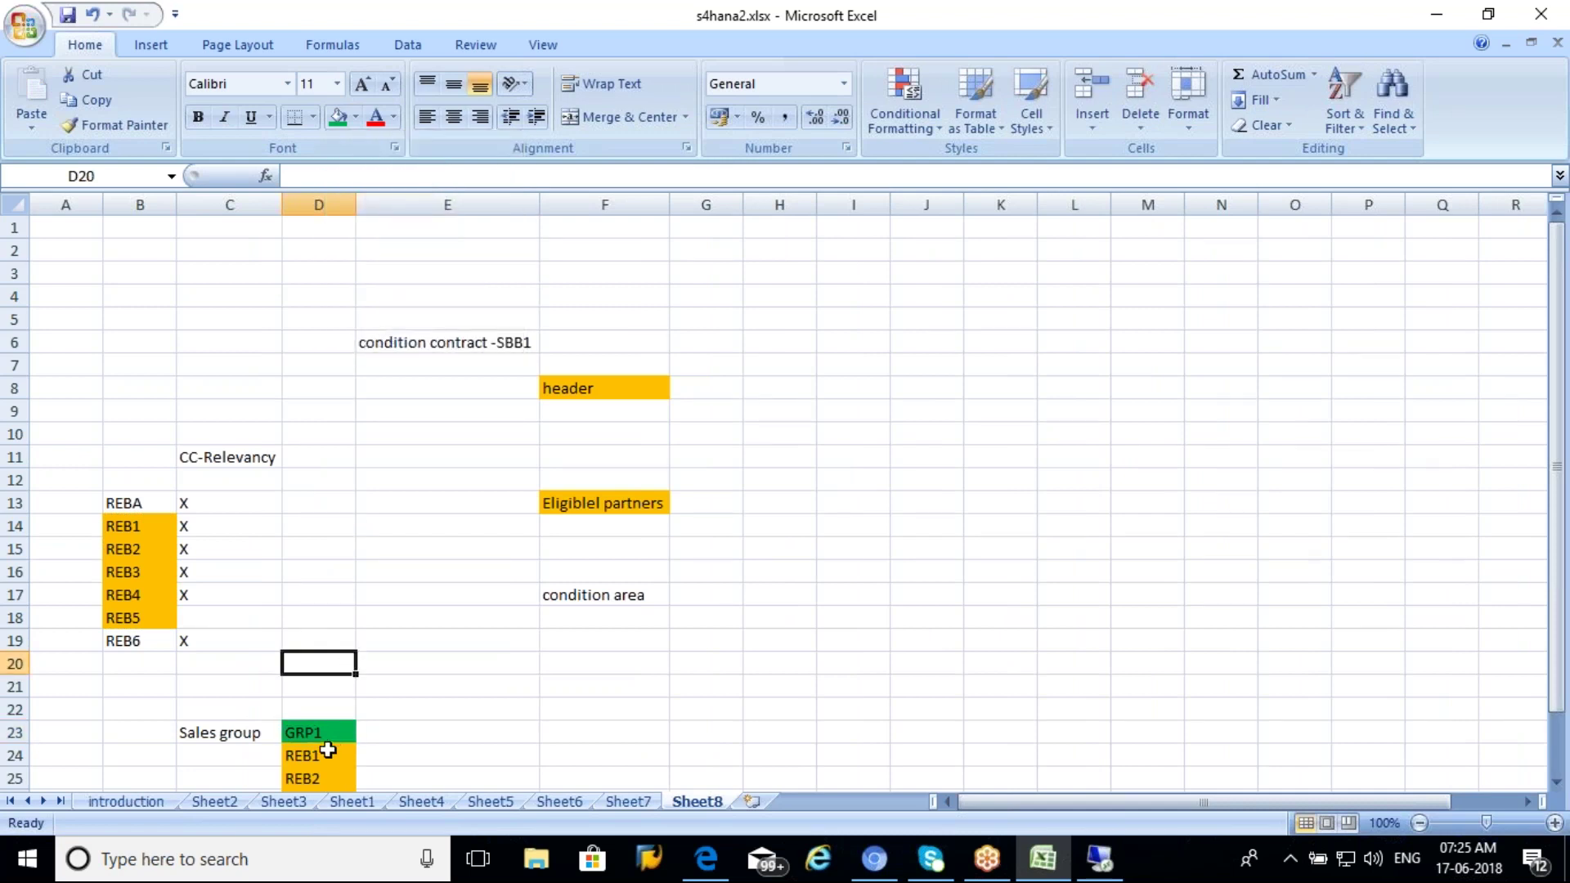
pyautogui.moveTo(328, 754)
pyautogui.mouseDown()
pyautogui.moveTo(328, 794)
pyautogui.moveTo(309, 744)
pyautogui.mouseUp()
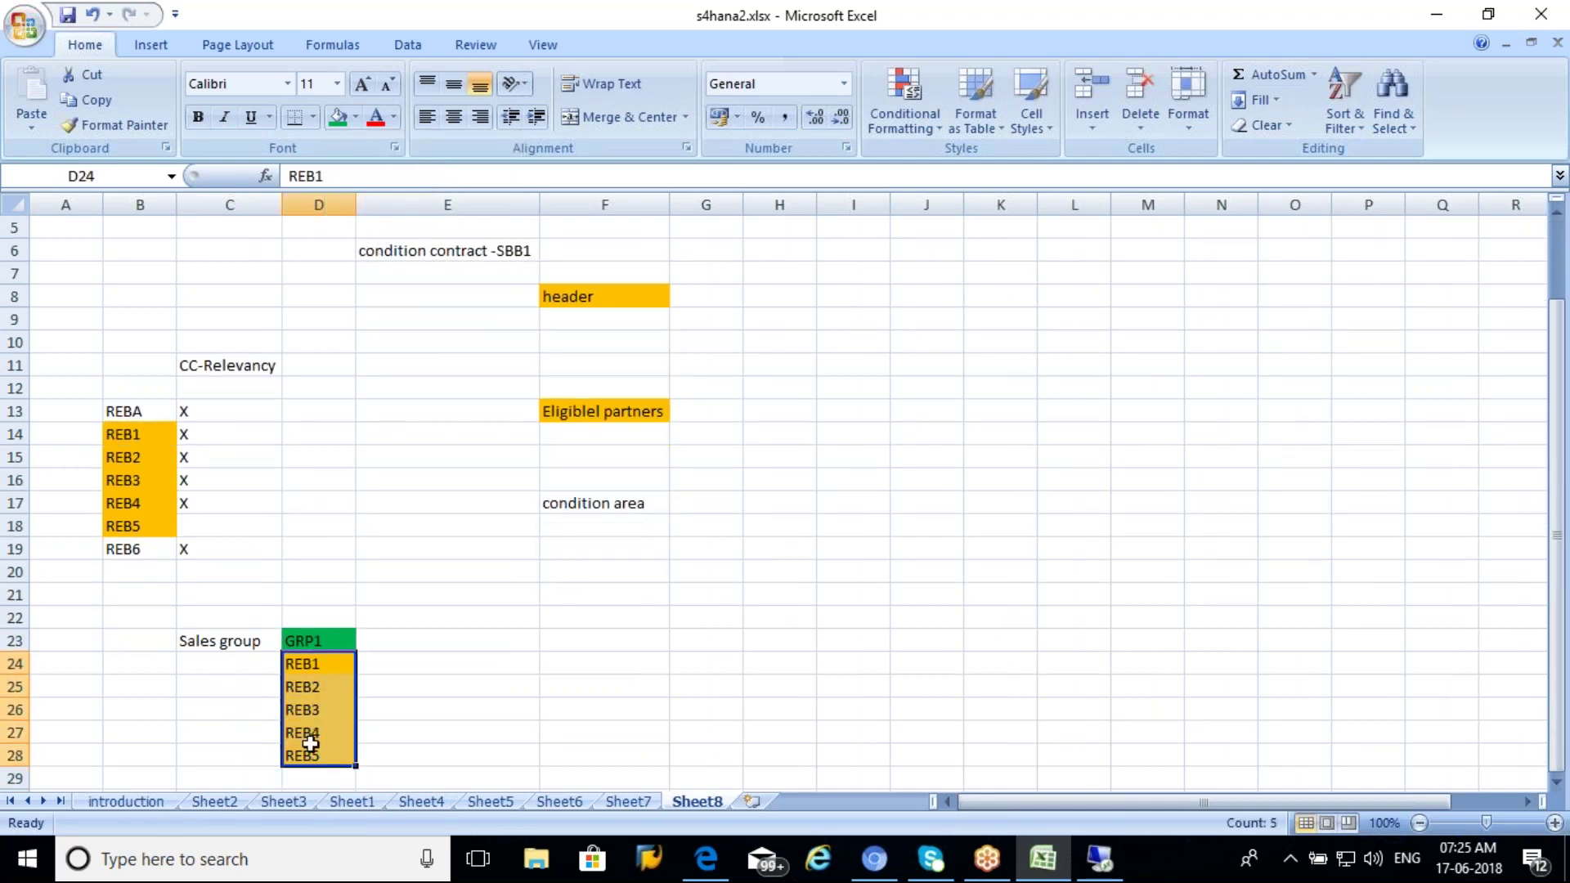
pyautogui.click(396, 646)
# Step: Enter SBB1 in E23 beside GRP1, then review the REBA–REB4 X marks
pyautogui.write('SBB1')
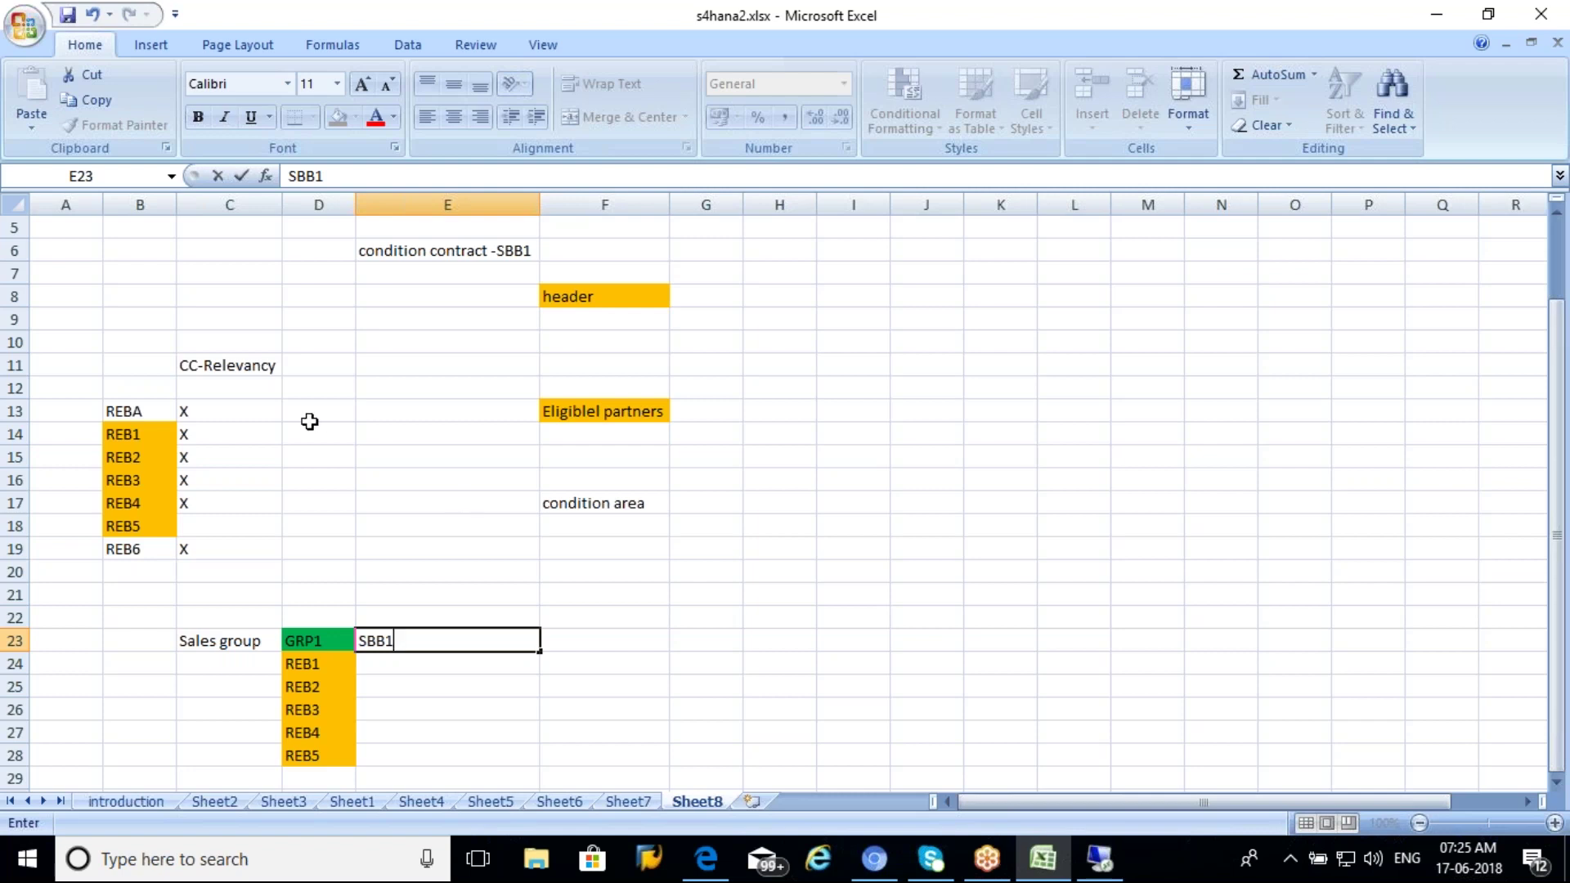
pyautogui.click(238, 417)
pyautogui.moveTo(238, 418); pyautogui.dragTo(238, 503)
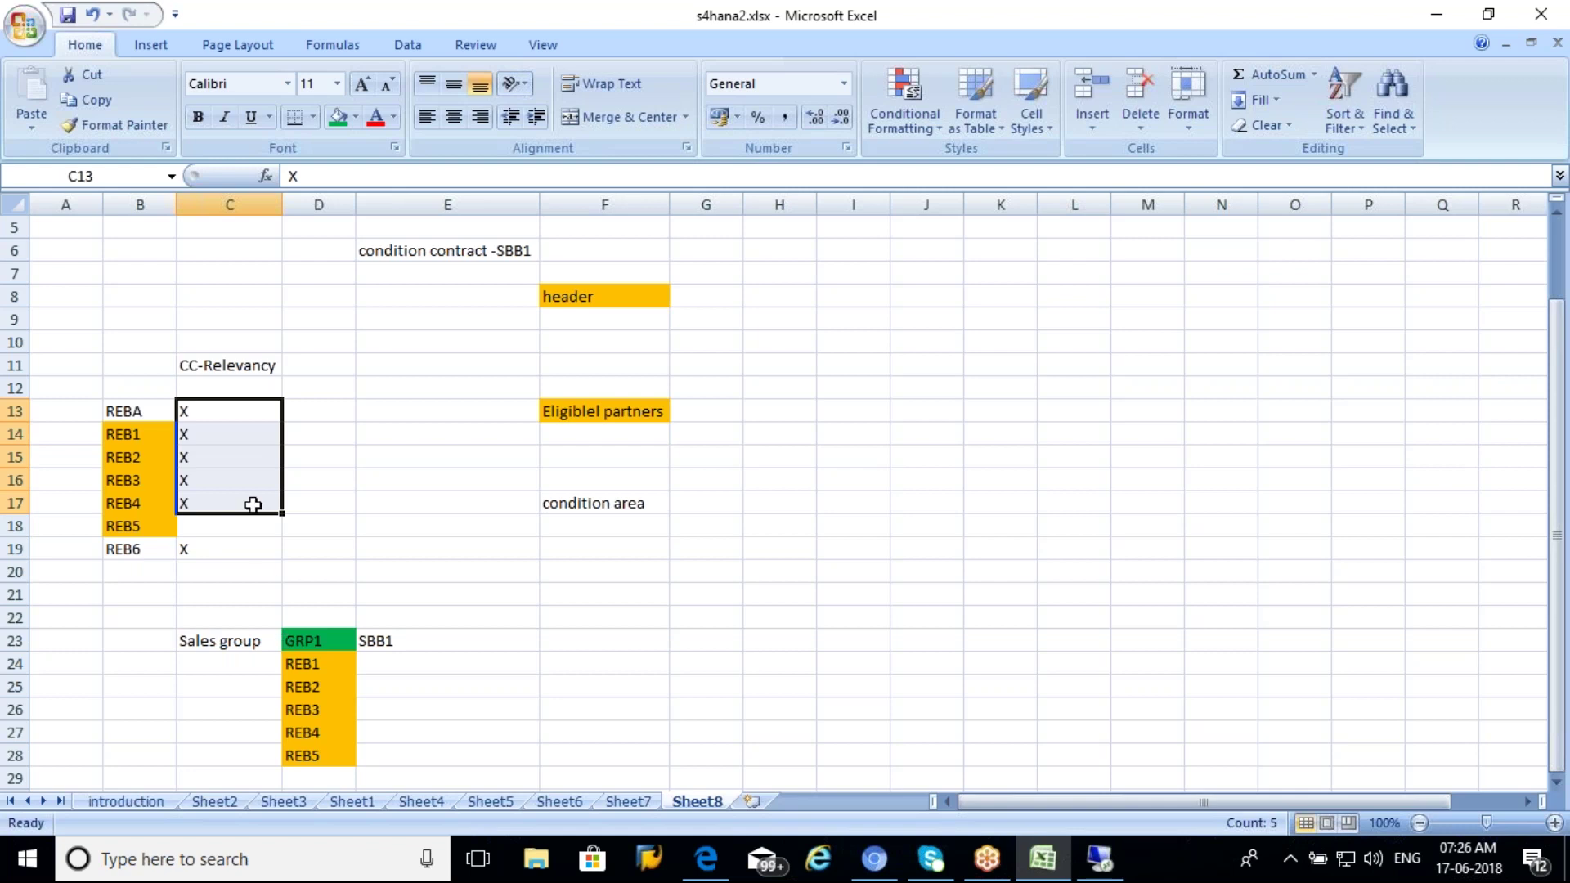
pyautogui.click(234, 644)
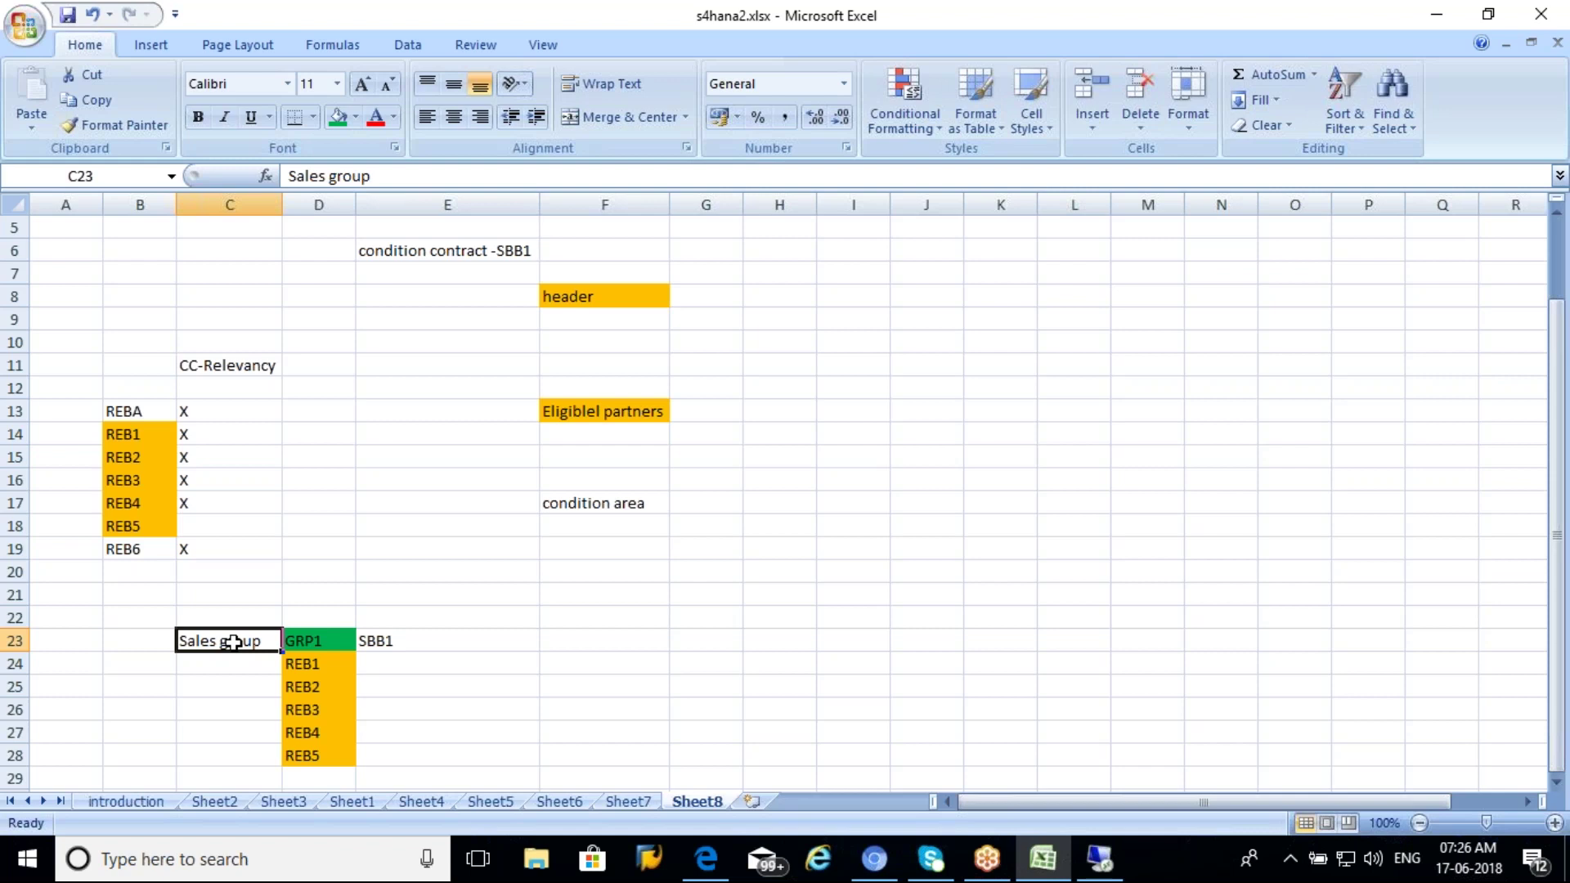
# Step: Review the rebate types under GRP1 and the CC-Relevancy marks, then return to SAP
pyautogui.moveTo(314, 659); pyautogui.dragTo(340, 755)
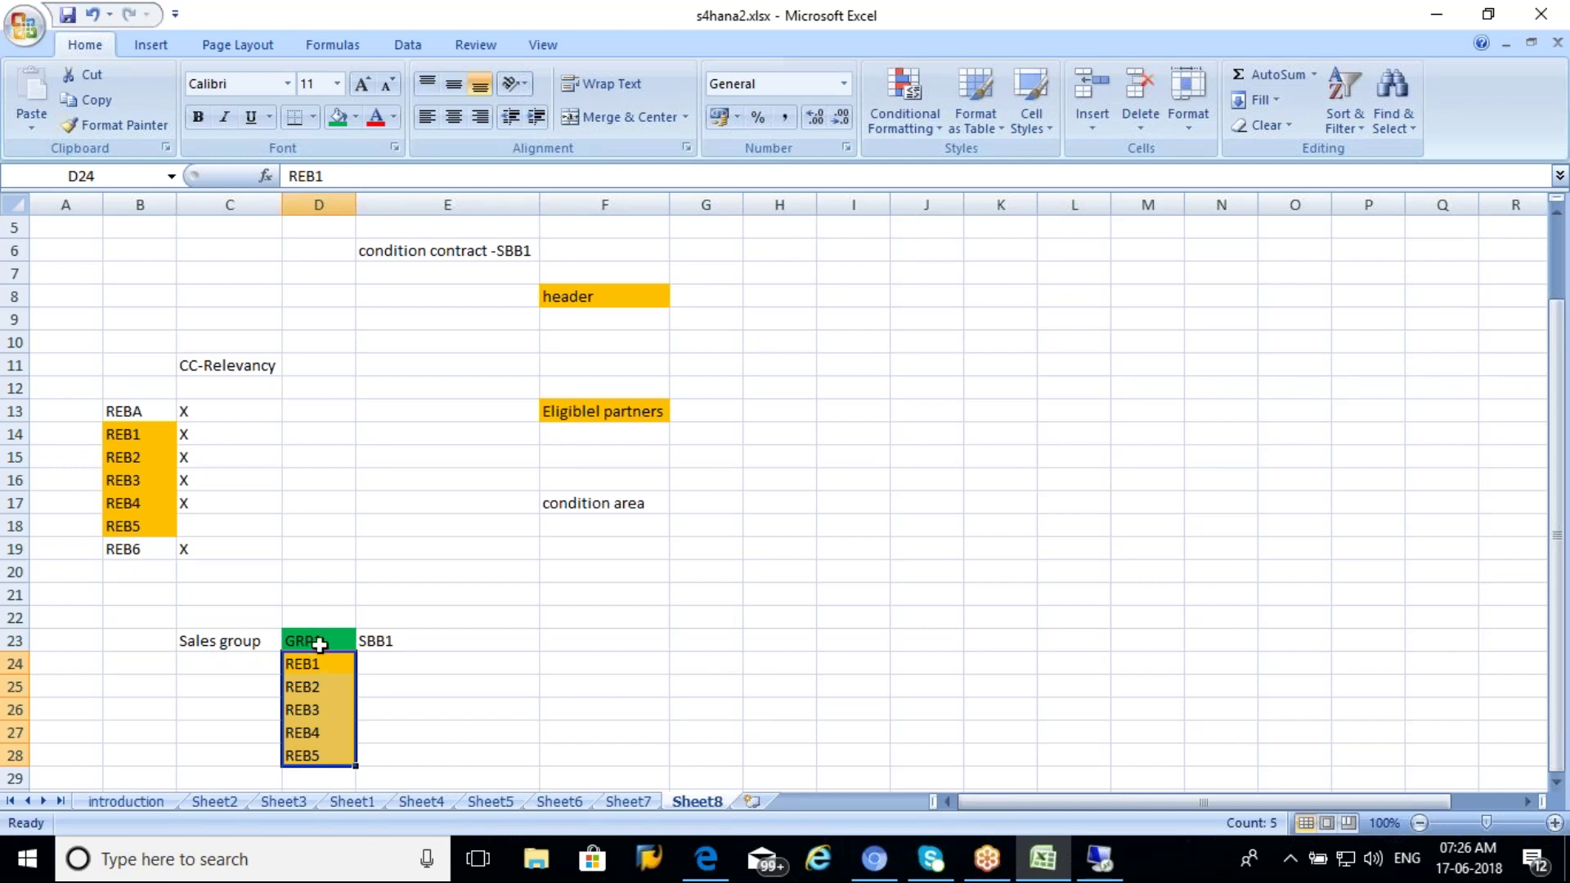
pyautogui.click(319, 645)
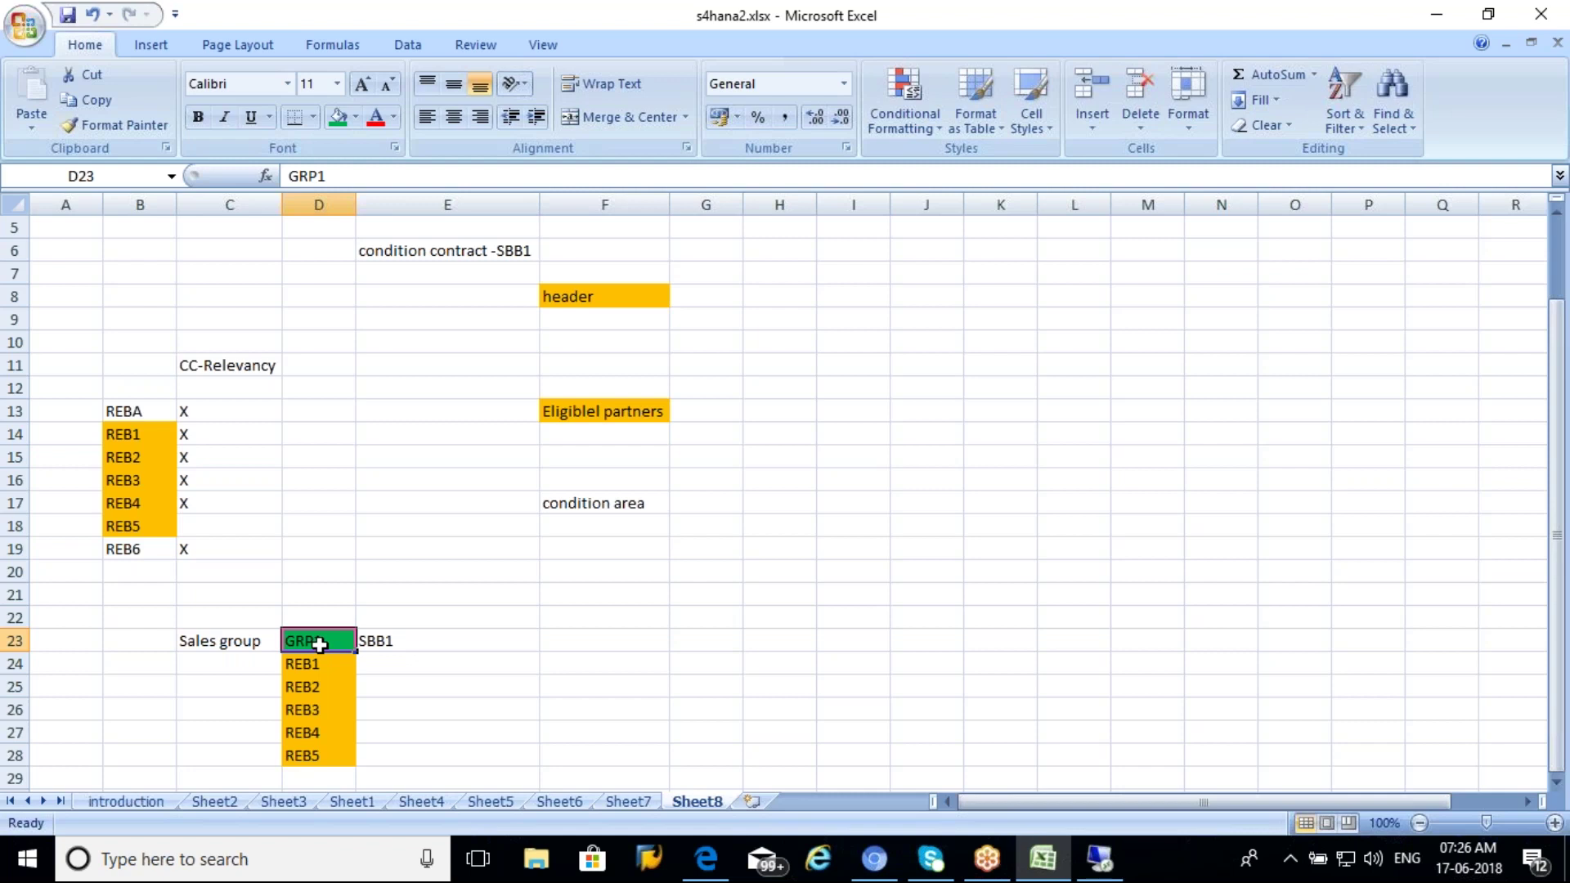
pyautogui.click(314, 768)
pyautogui.click(309, 751)
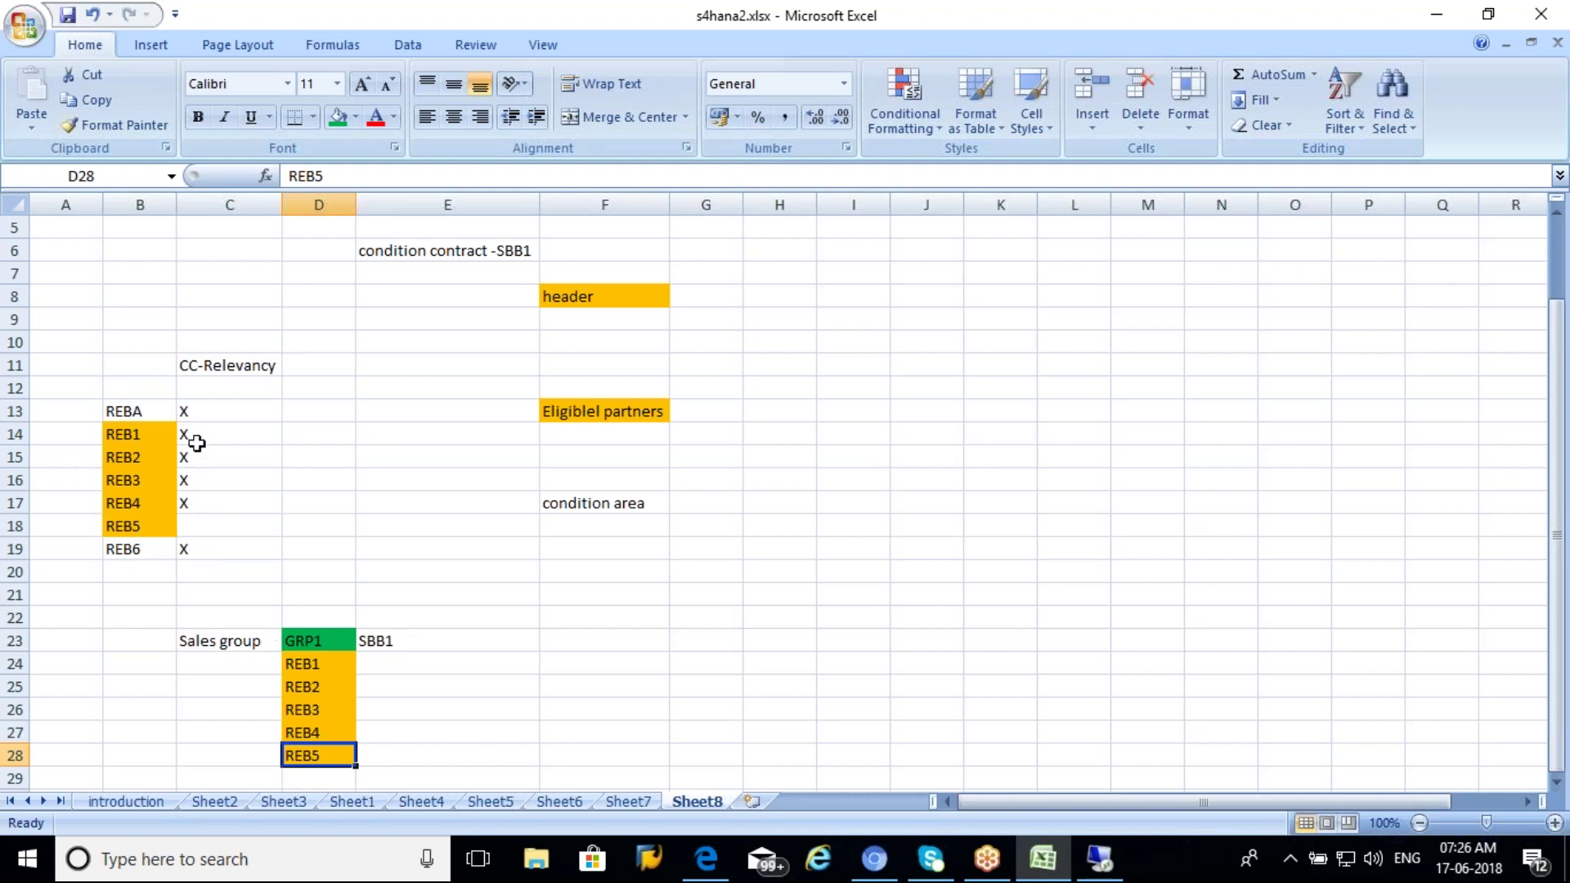
pyautogui.click(190, 413)
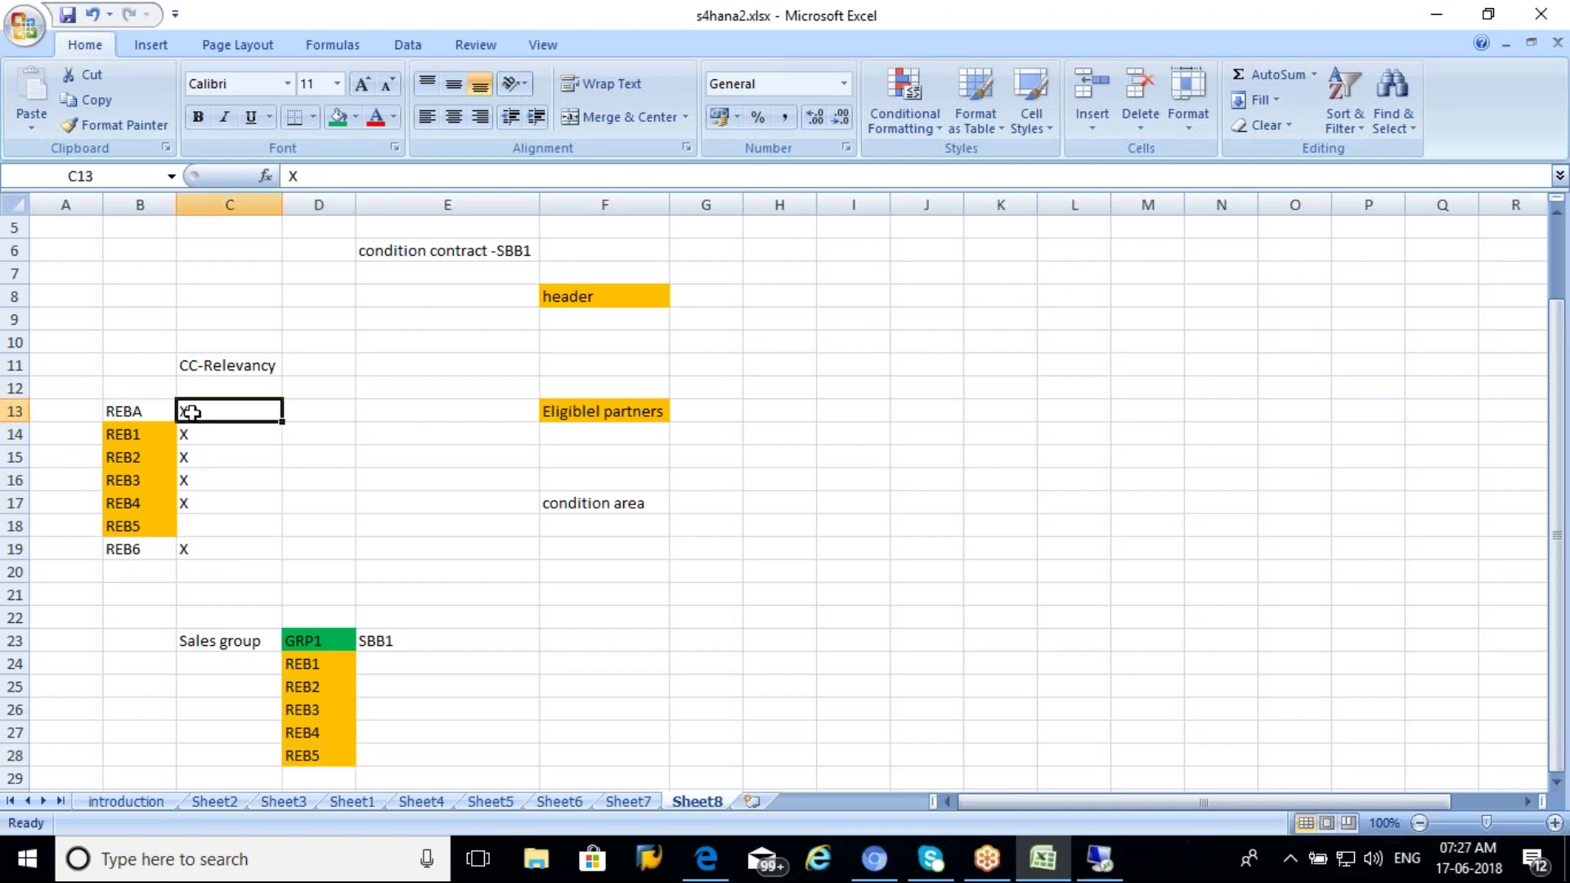
pyautogui.click(328, 735)
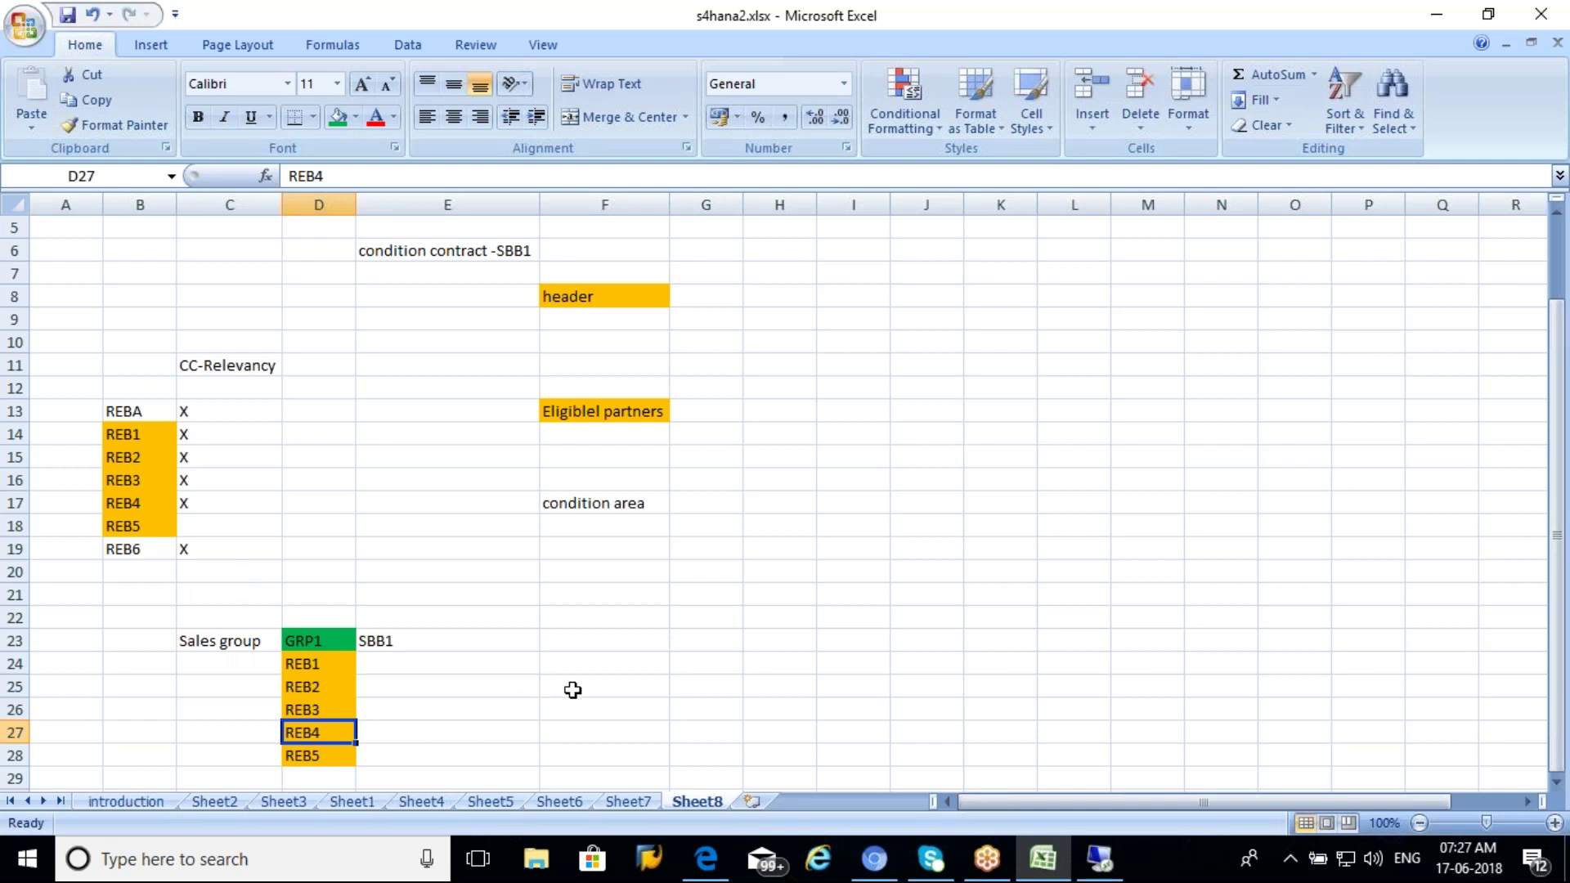
pyautogui.click(1100, 859)
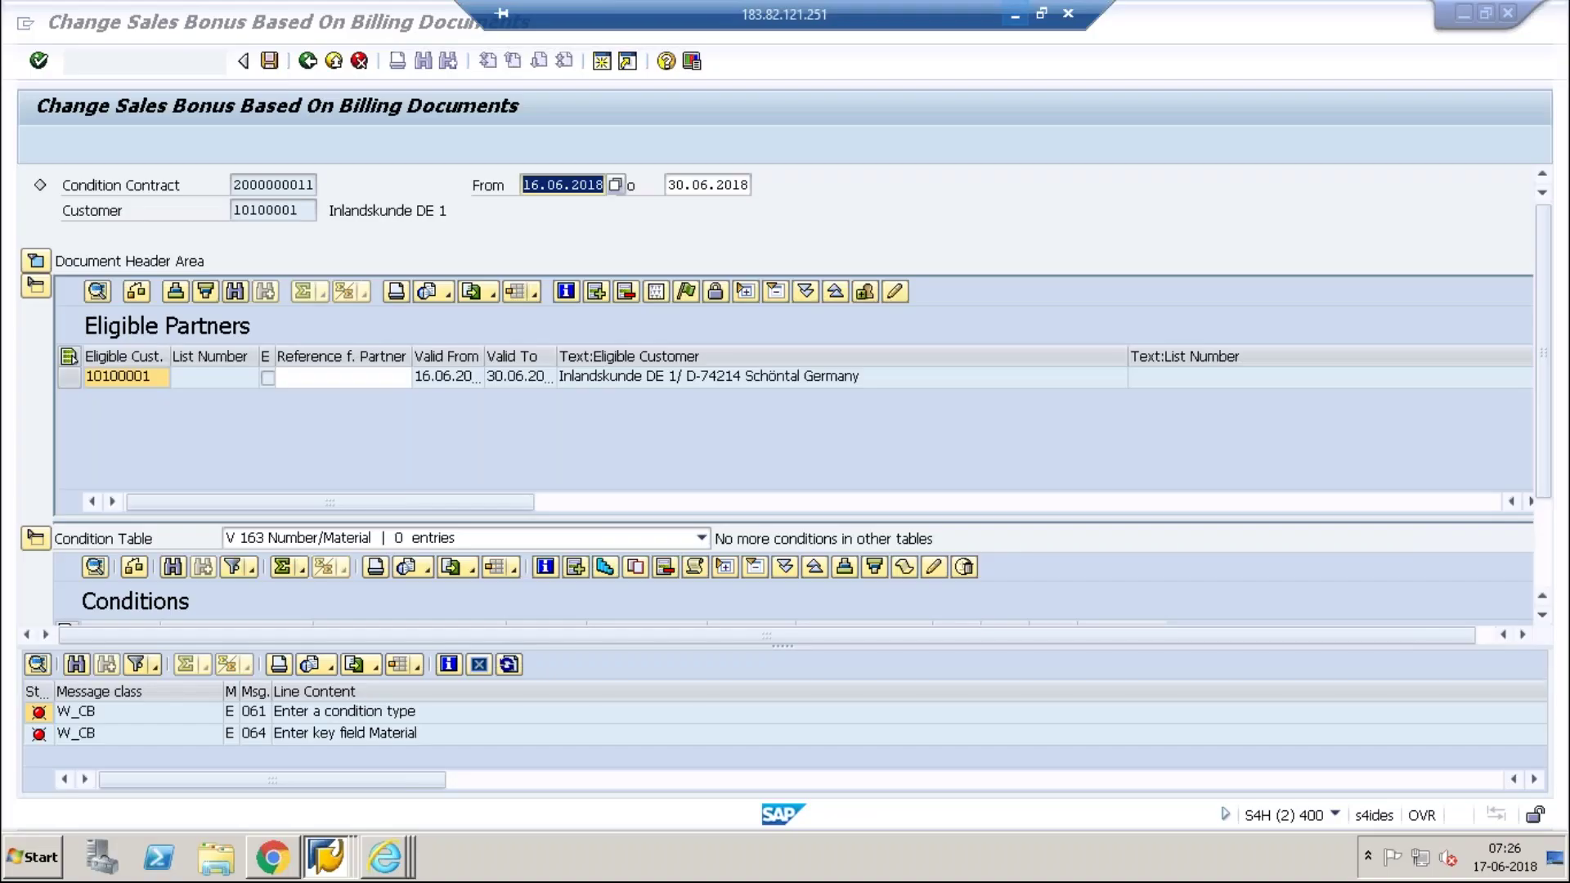
# Step: Add a new RES1 condition row for material 254 and check the entries
pyautogui.click(333, 378)
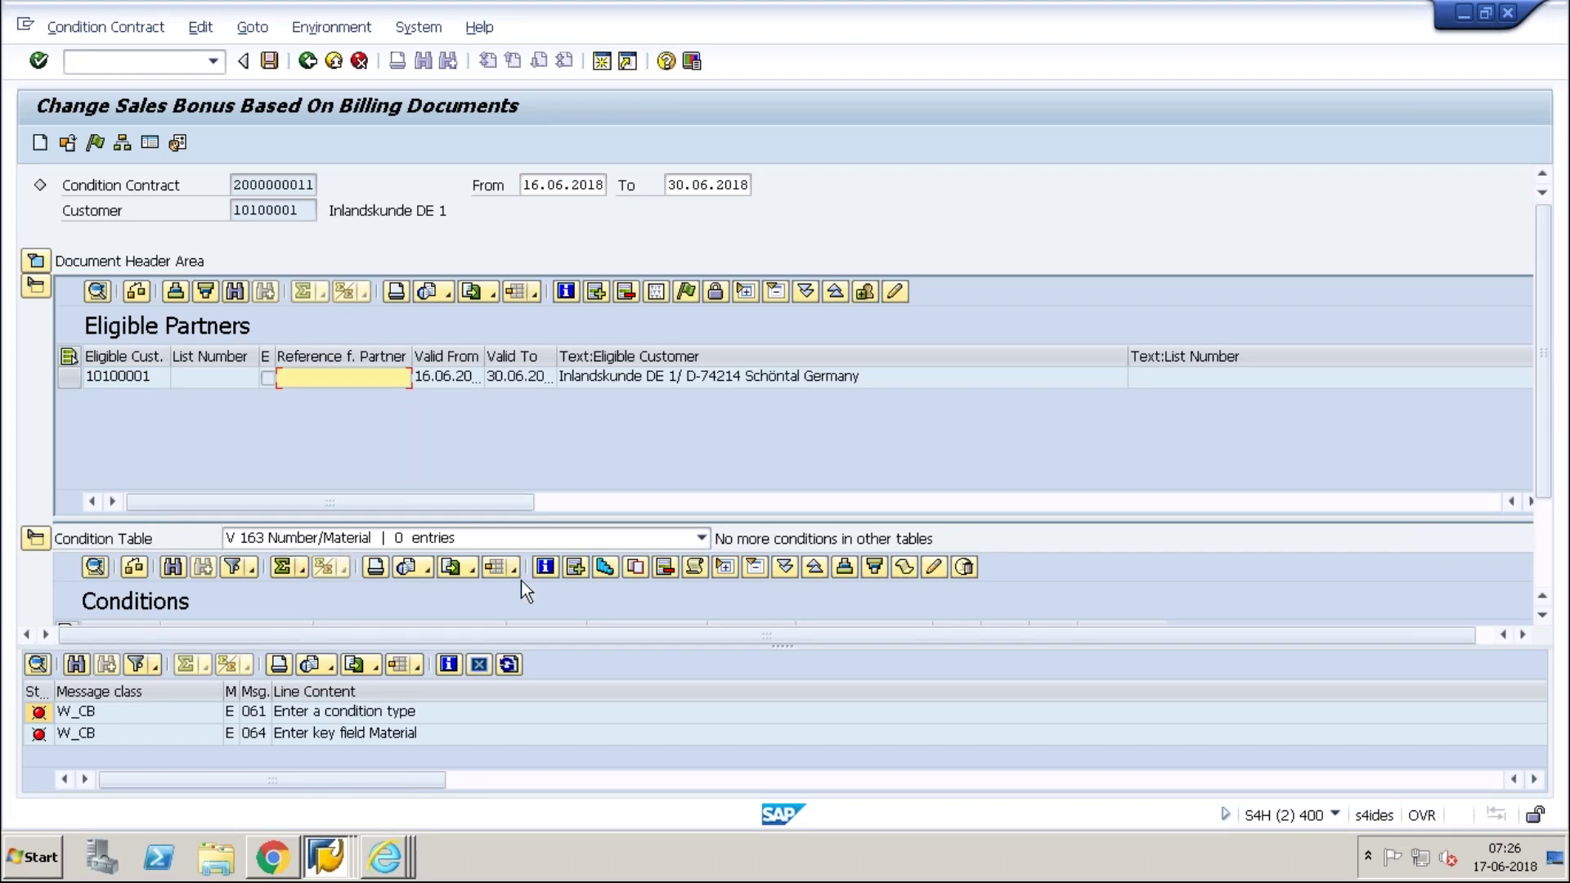
pyautogui.click(586, 568)
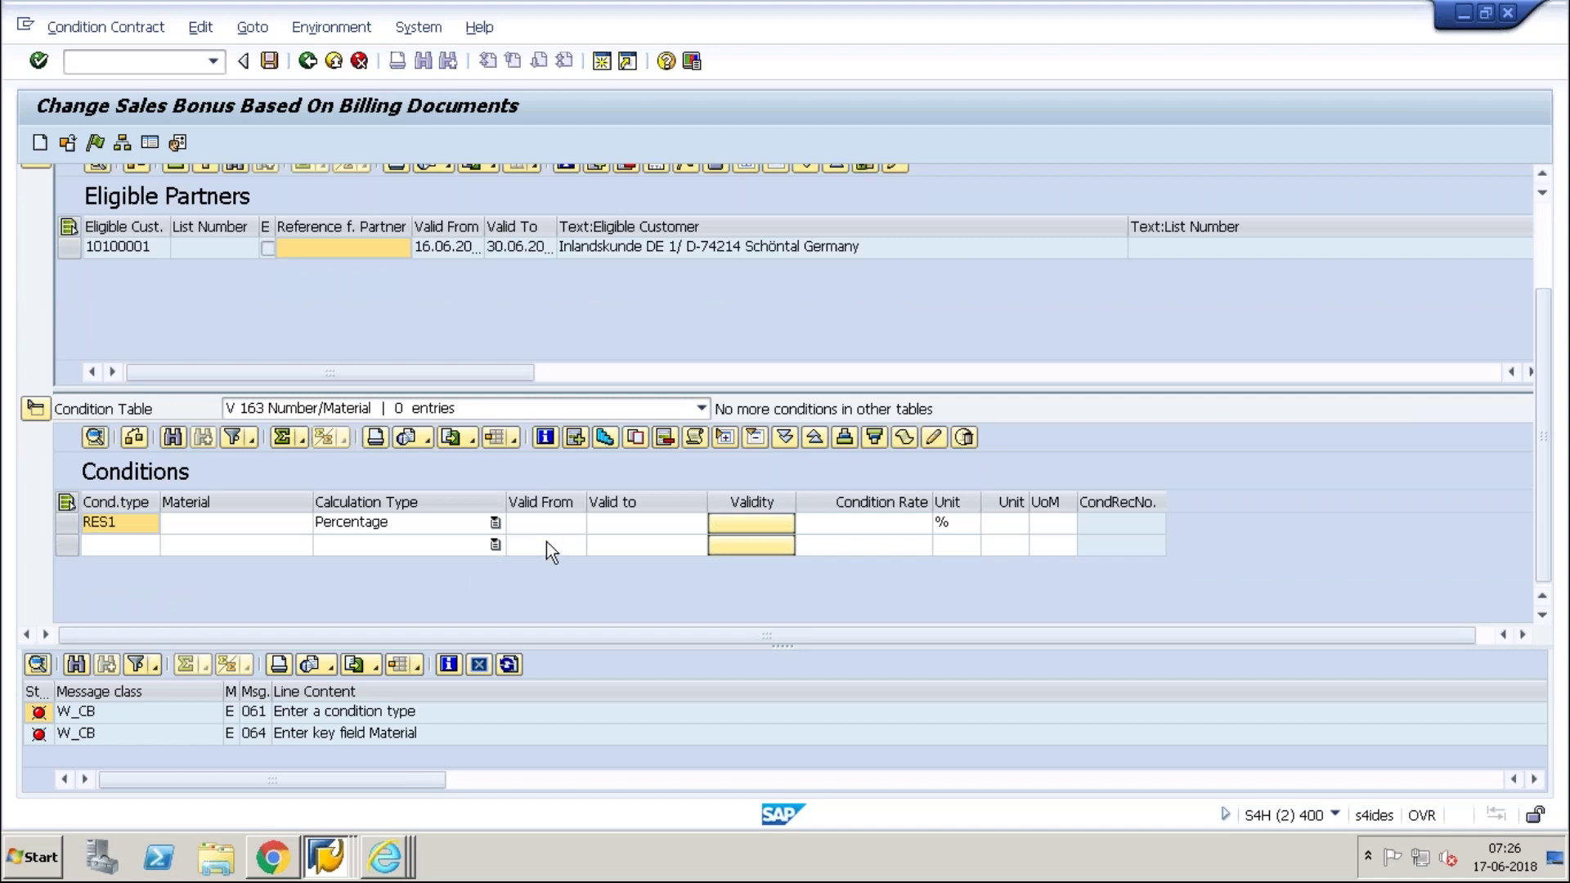
pyautogui.click(283, 523)
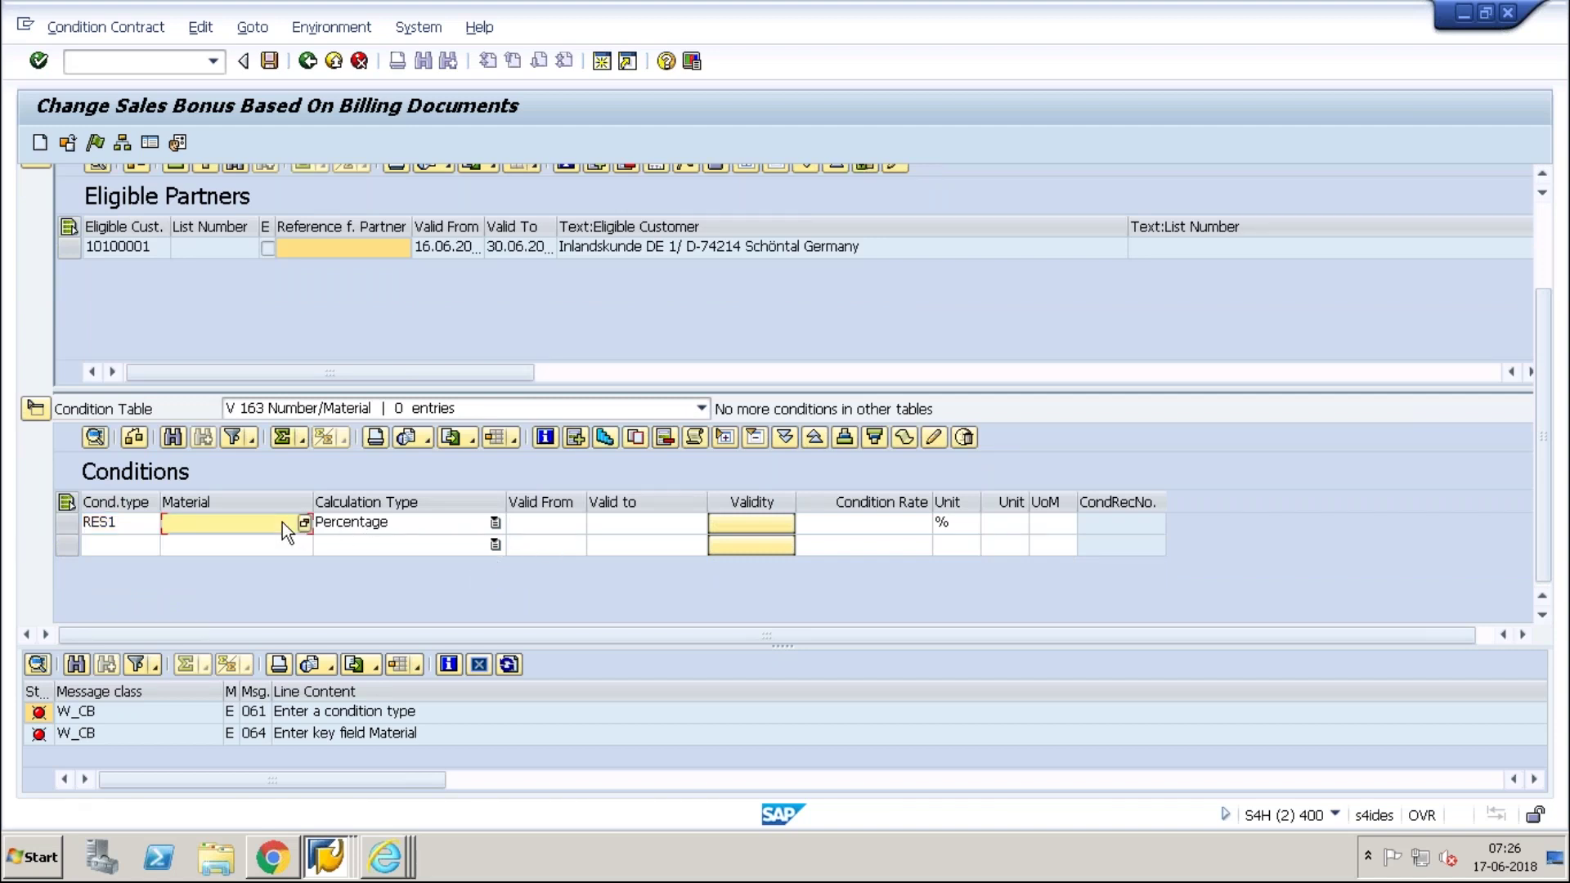
pyautogui.write('254')
pyautogui.press('Return')
pyautogui.click(667, 437)
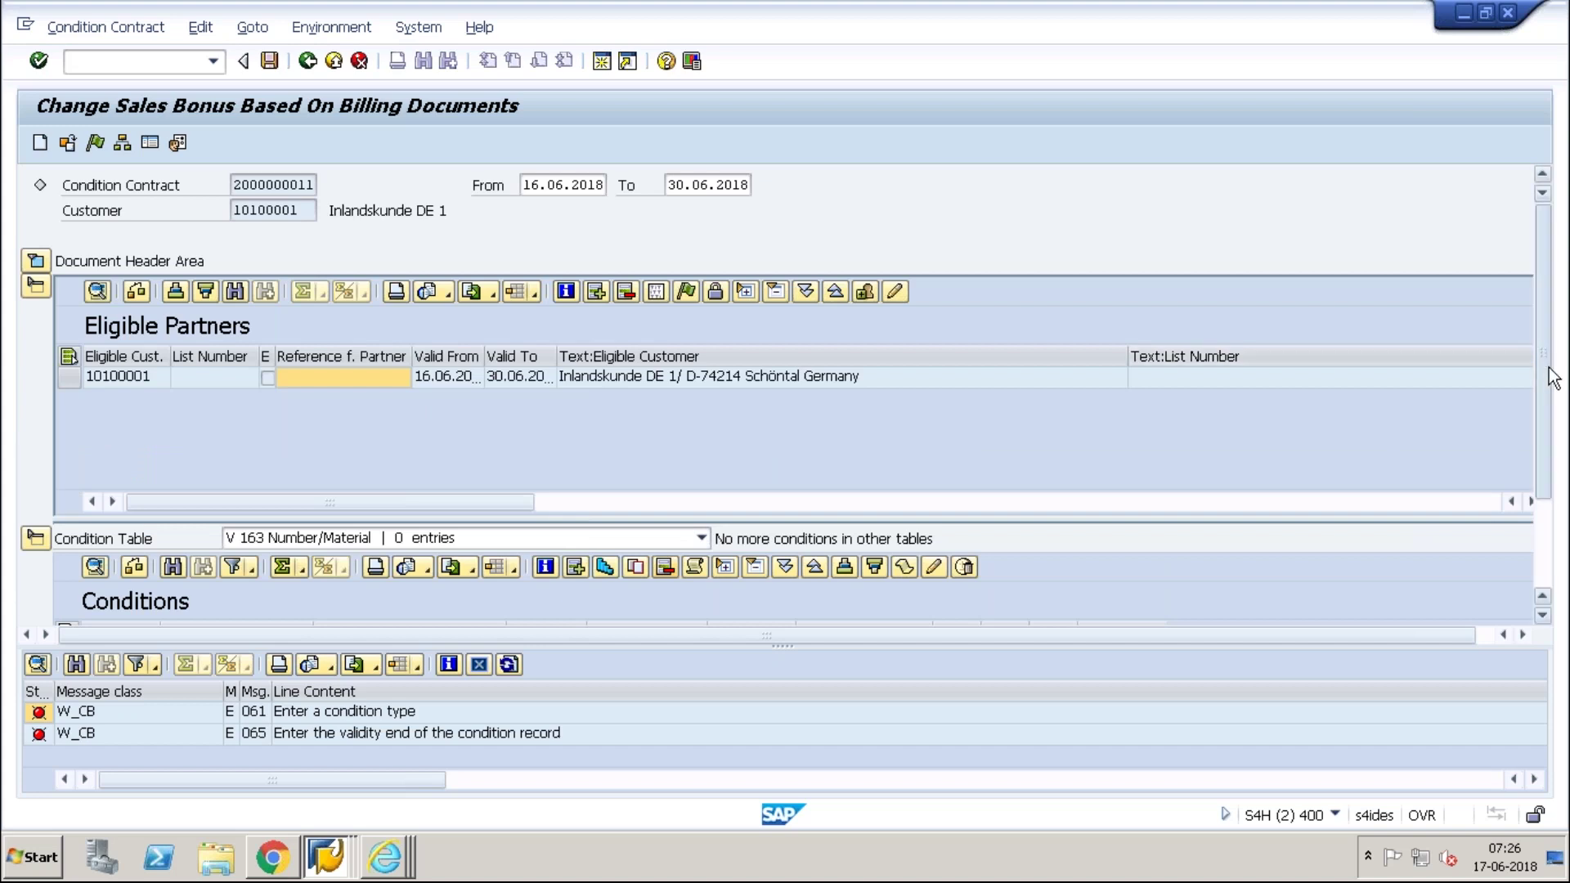
# Step: Make the RES1 condition valid from 16.06.2018 to 30.06.2018
pyautogui.scroll(-3, 1548, 400)
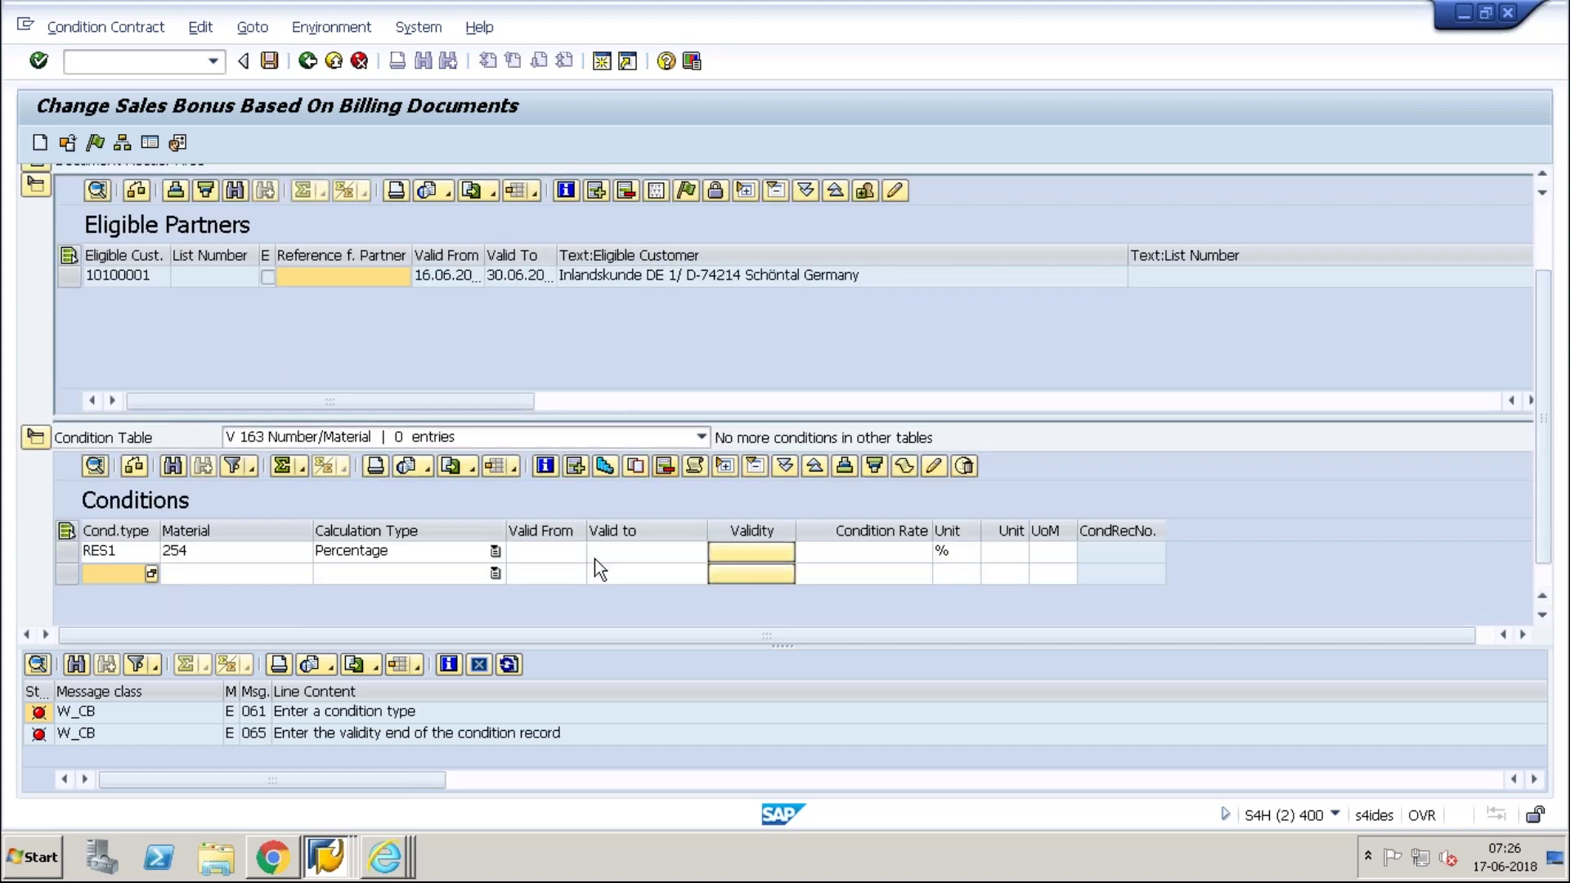
pyautogui.click(566, 552)
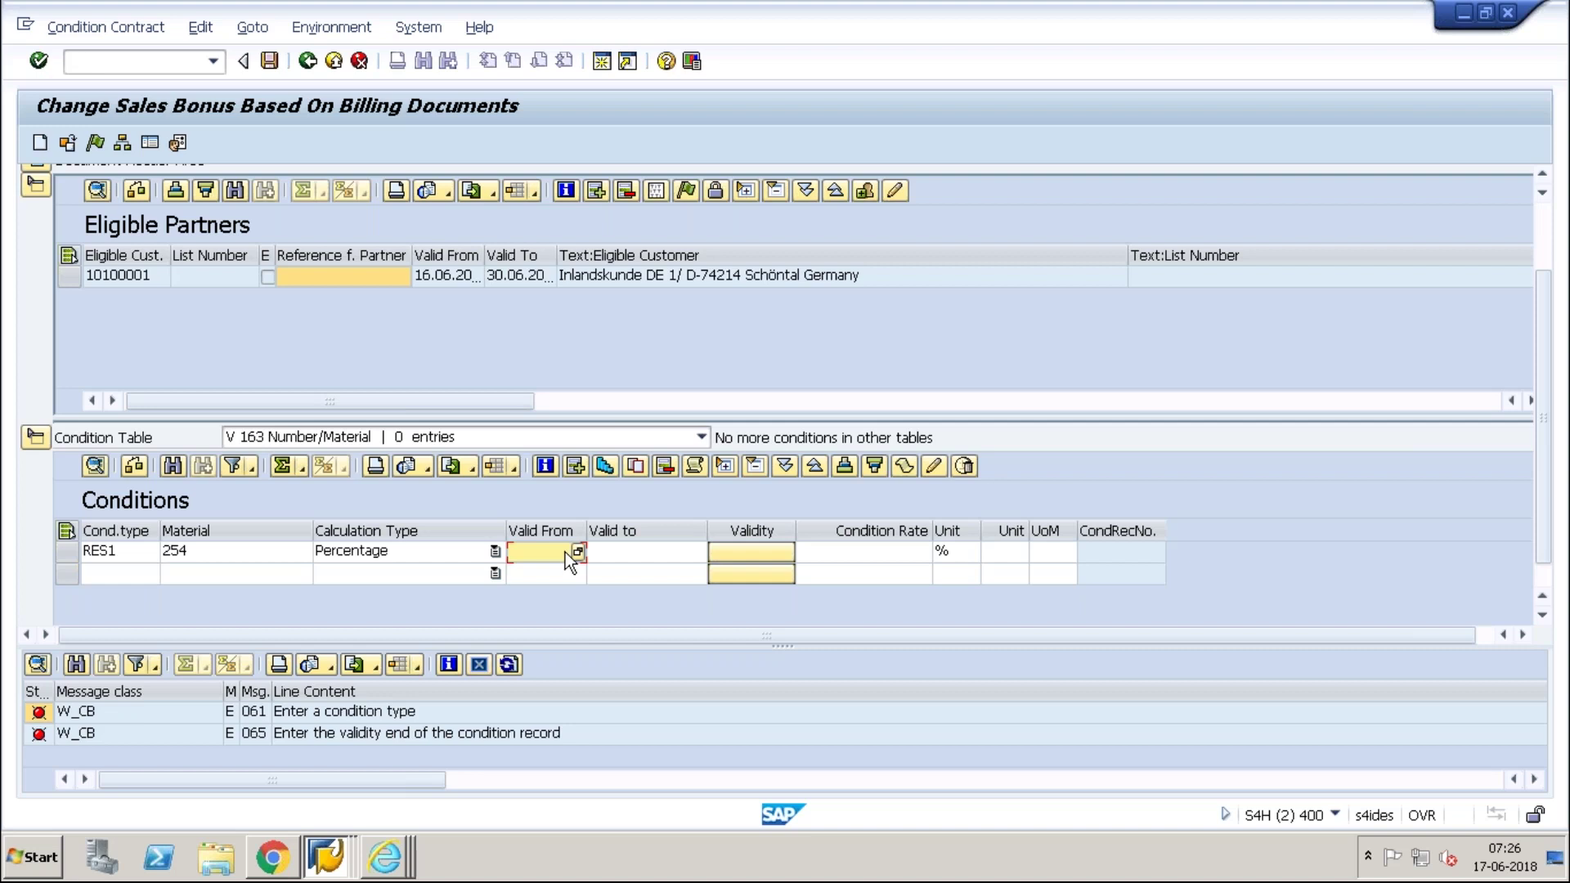
pyautogui.click(579, 552)
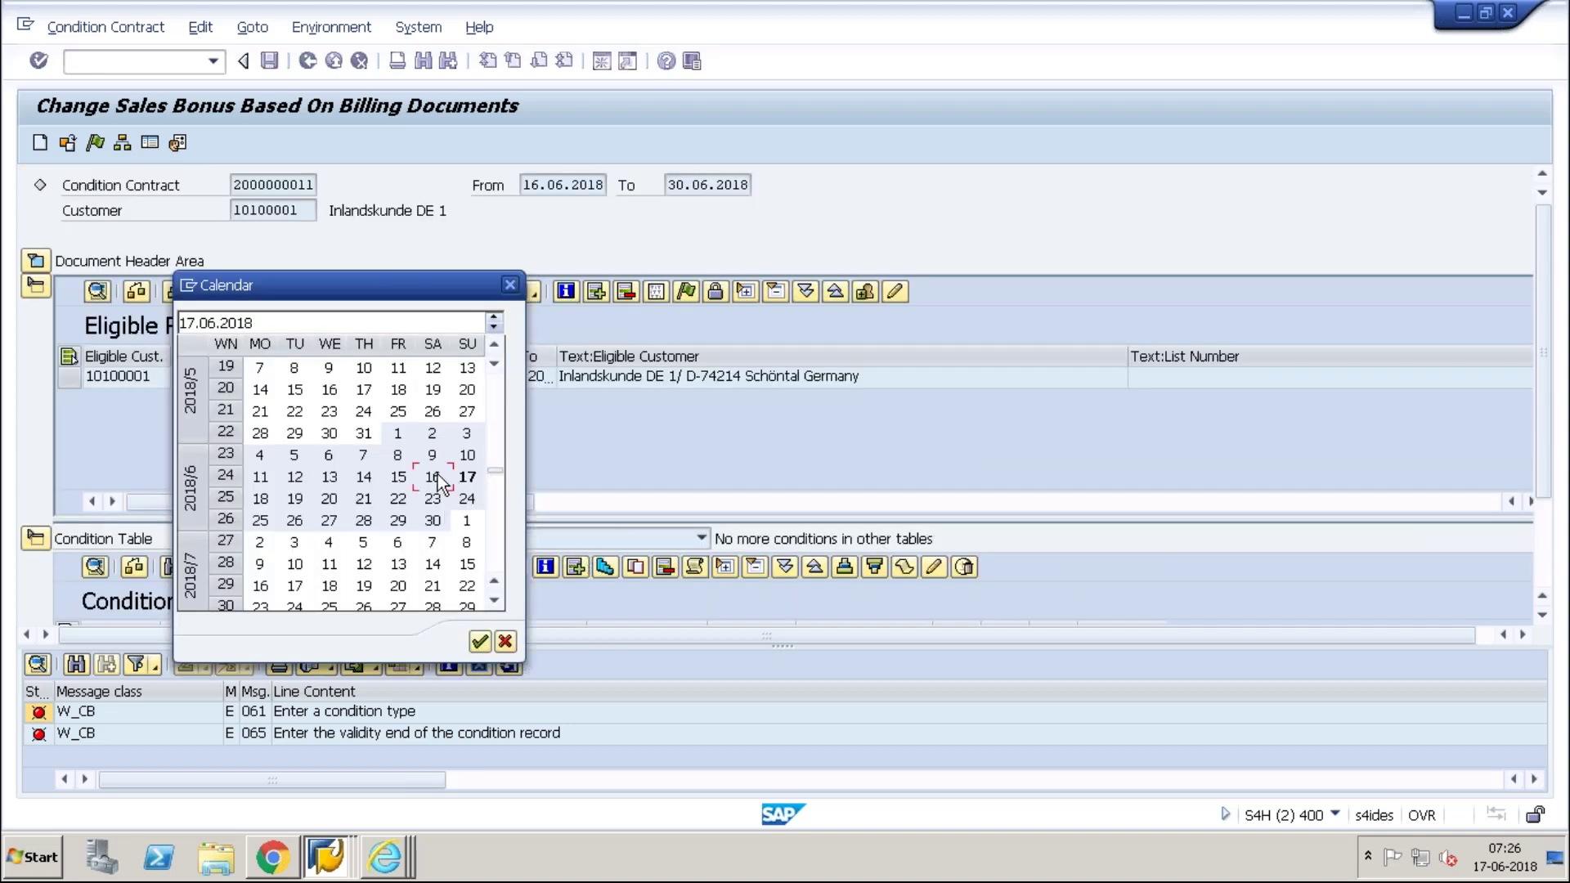
pyautogui.doubleClick(438, 475)
pyautogui.click(633, 651)
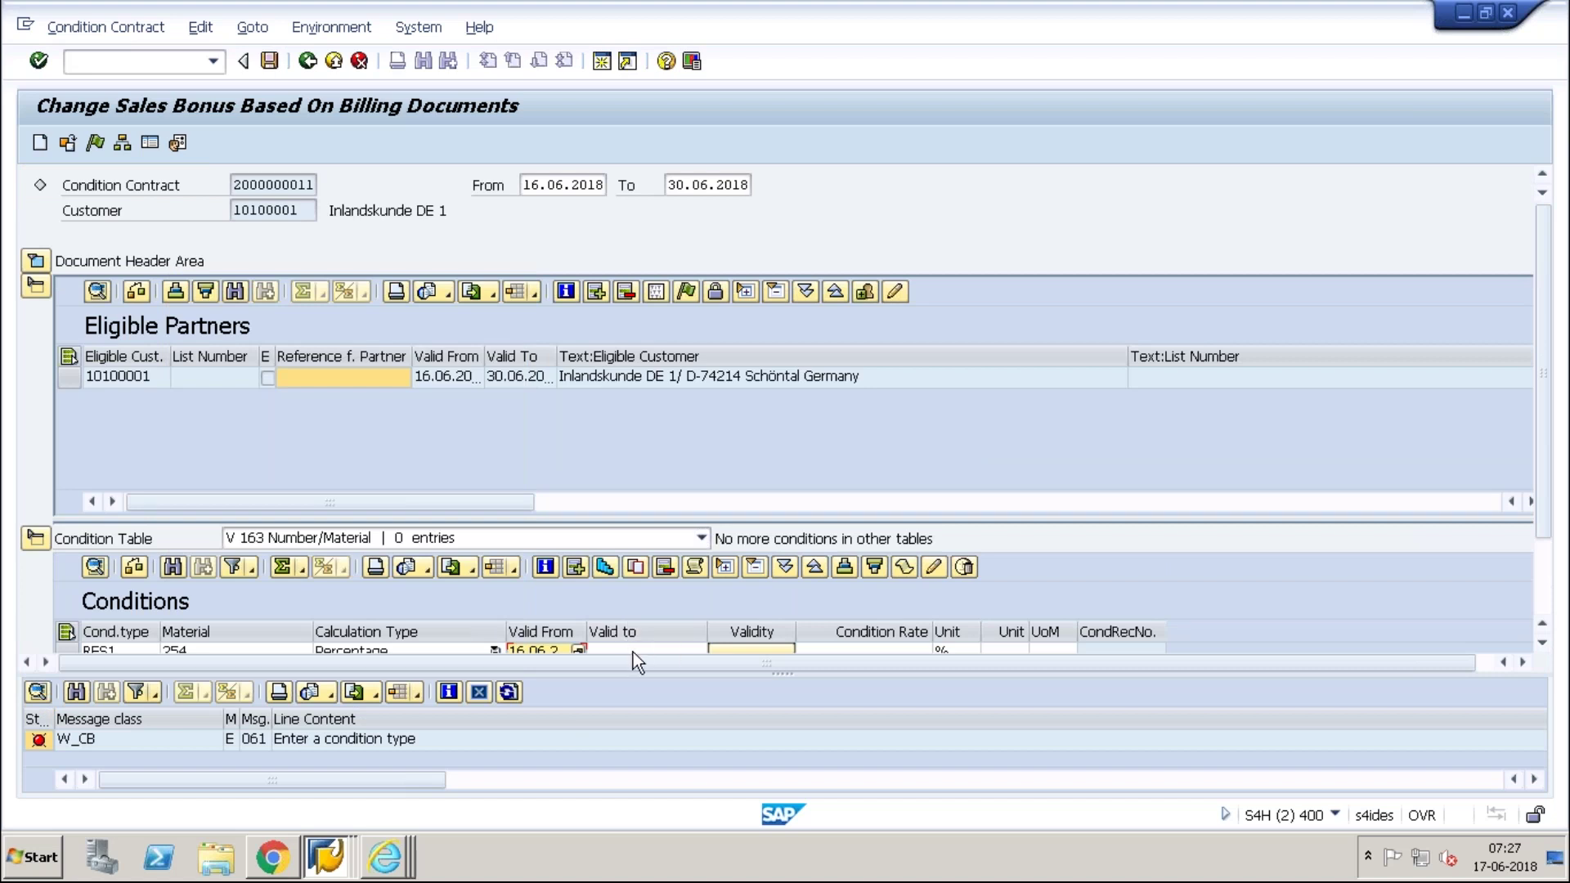
pyautogui.click(698, 651)
pyautogui.doubleClick(434, 521)
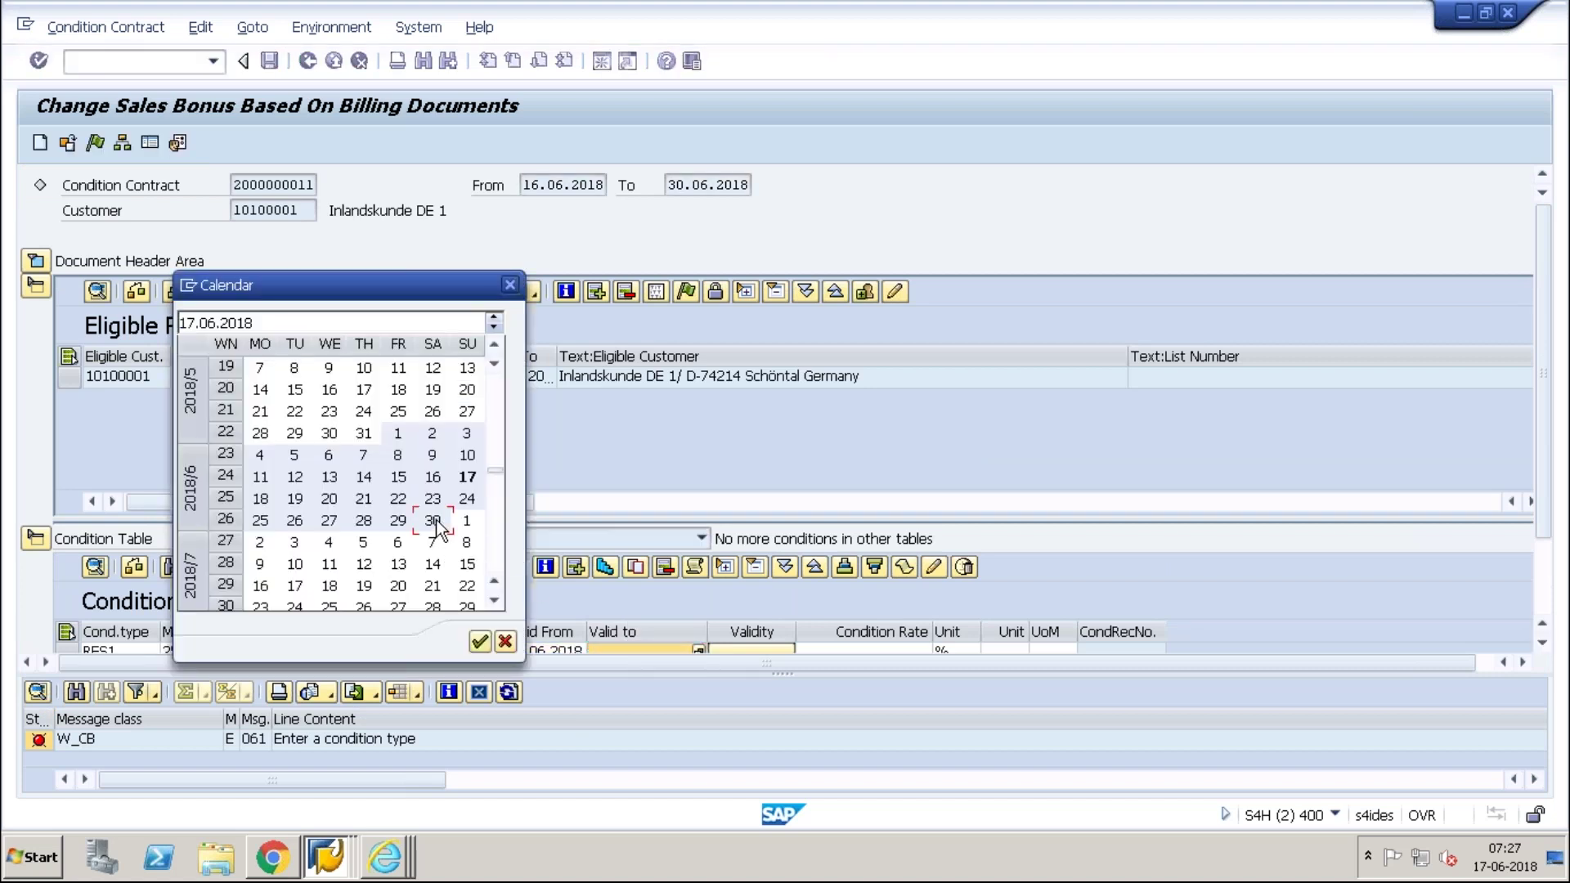
# Step: Enter a 5% condition rate, accept the row, and refresh the conditions table
pyautogui.moveTo(1546, 375); pyautogui.dragTo(1537, 448)
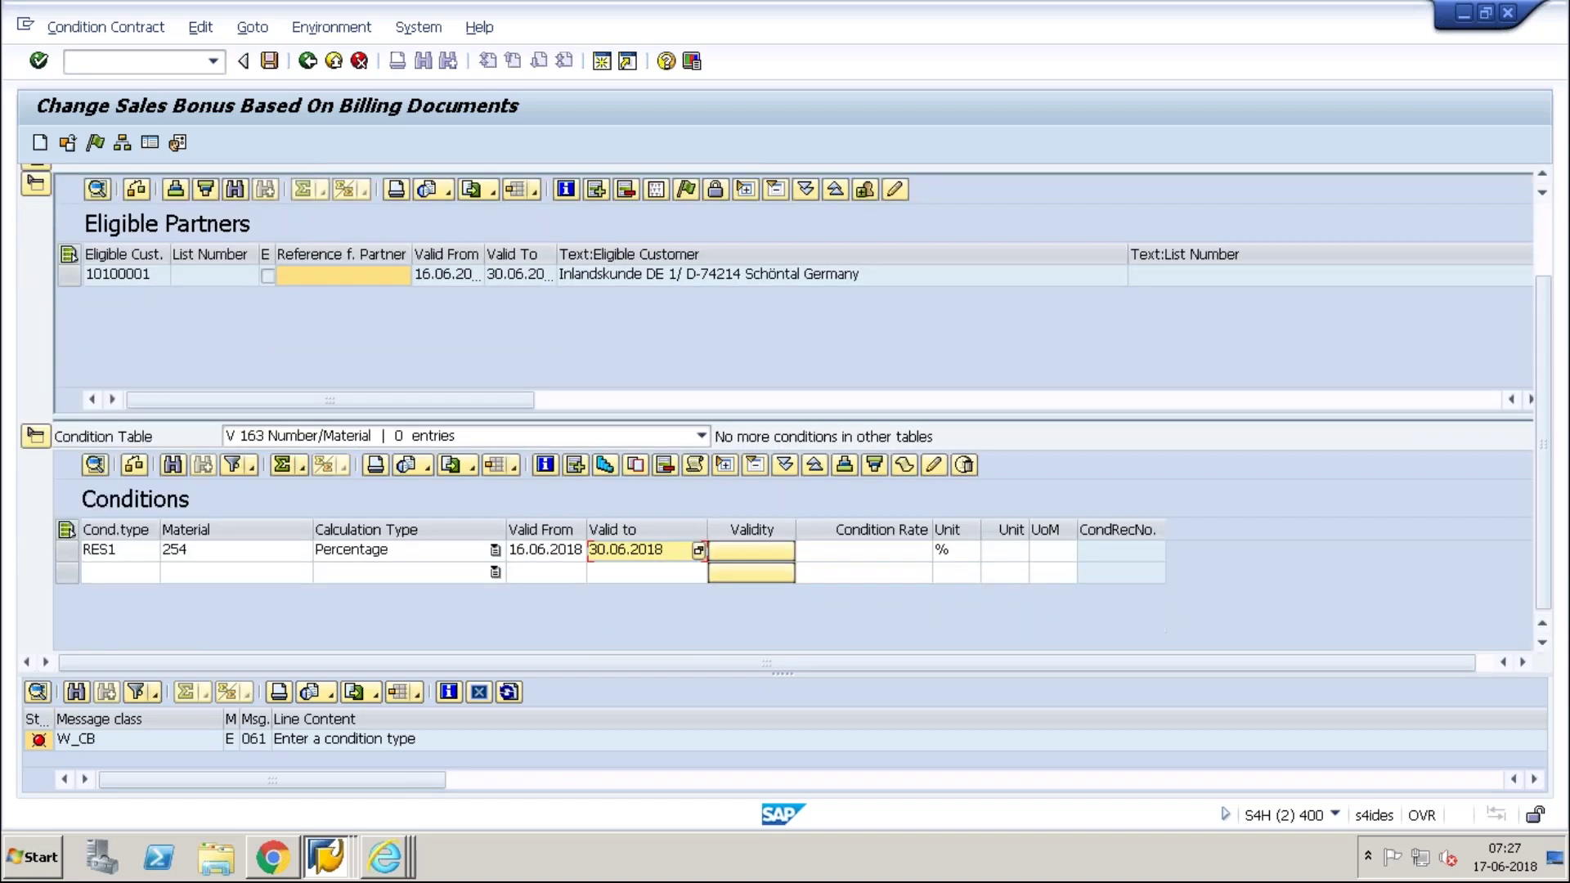
pyautogui.click(891, 550)
pyautogui.write('5')
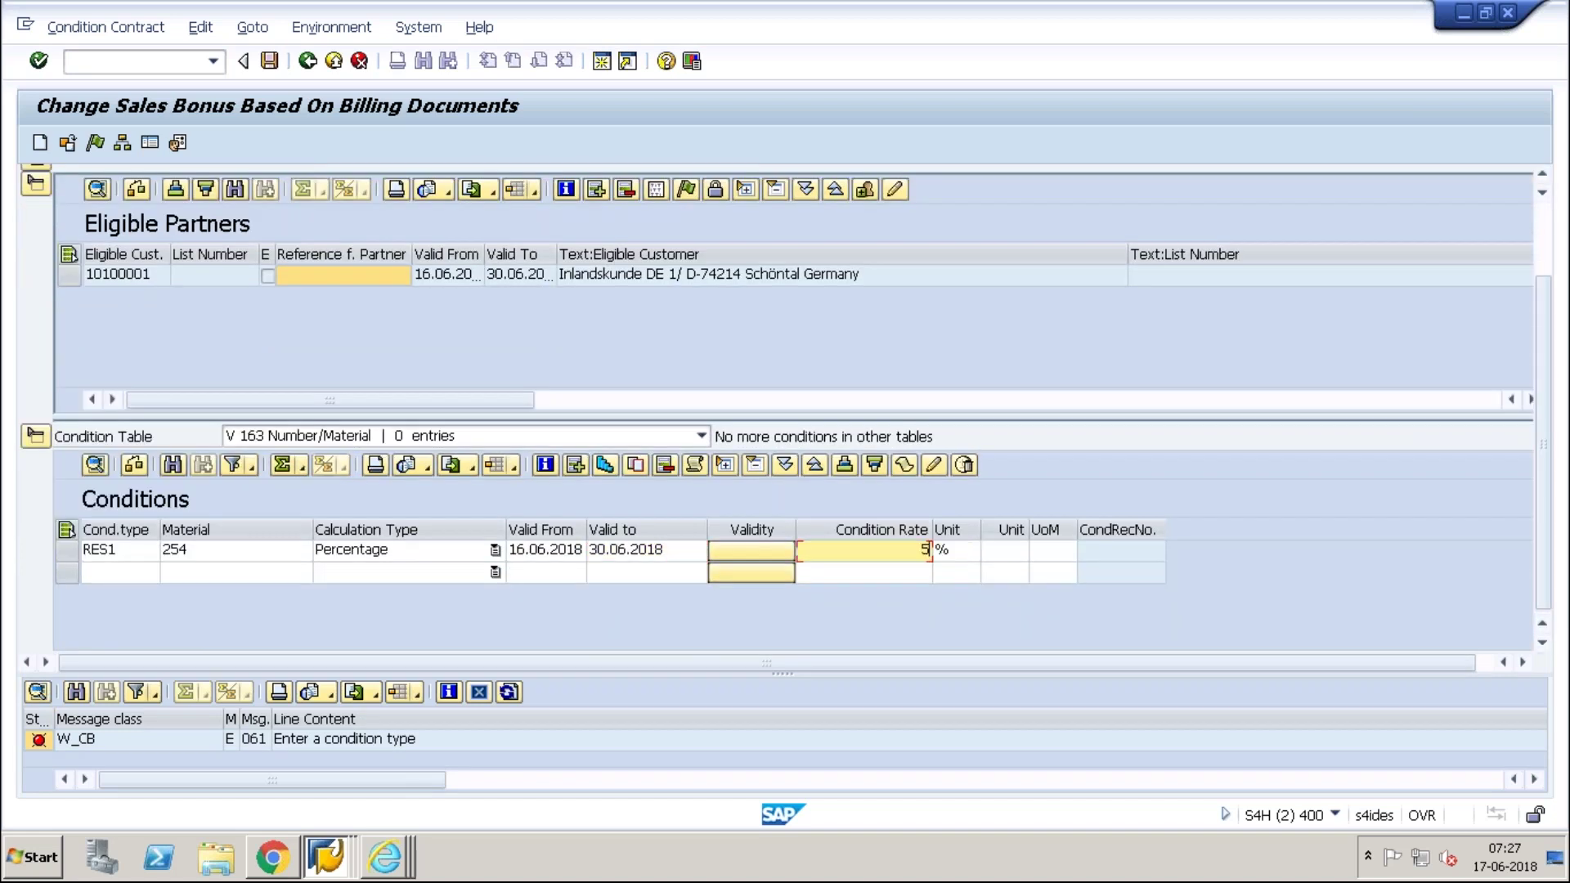
pyautogui.press('Return')
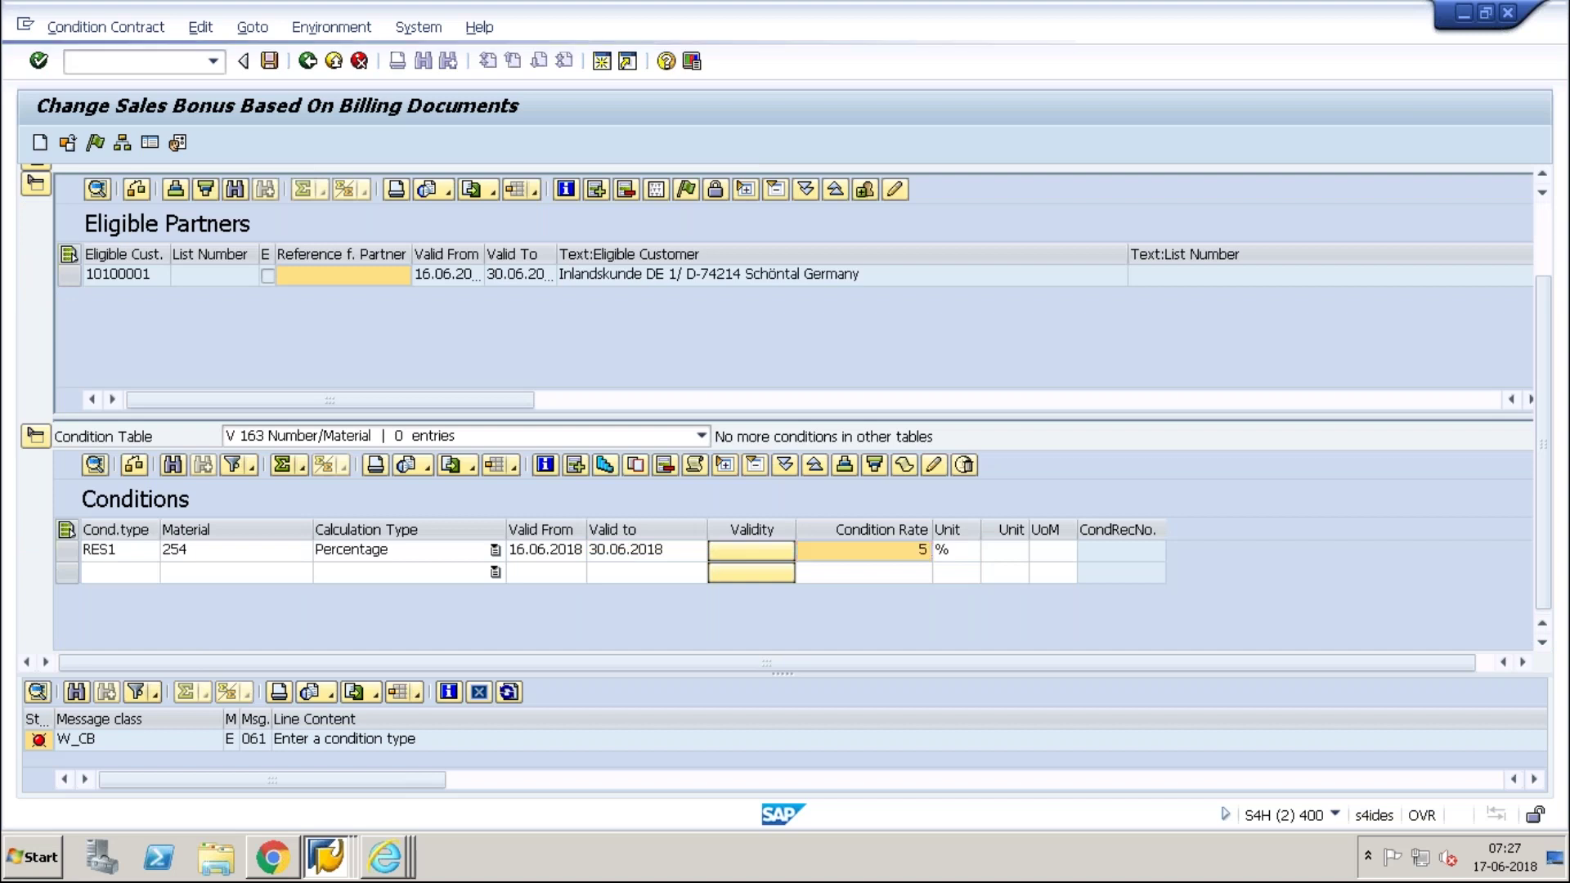
pyautogui.press('Return')
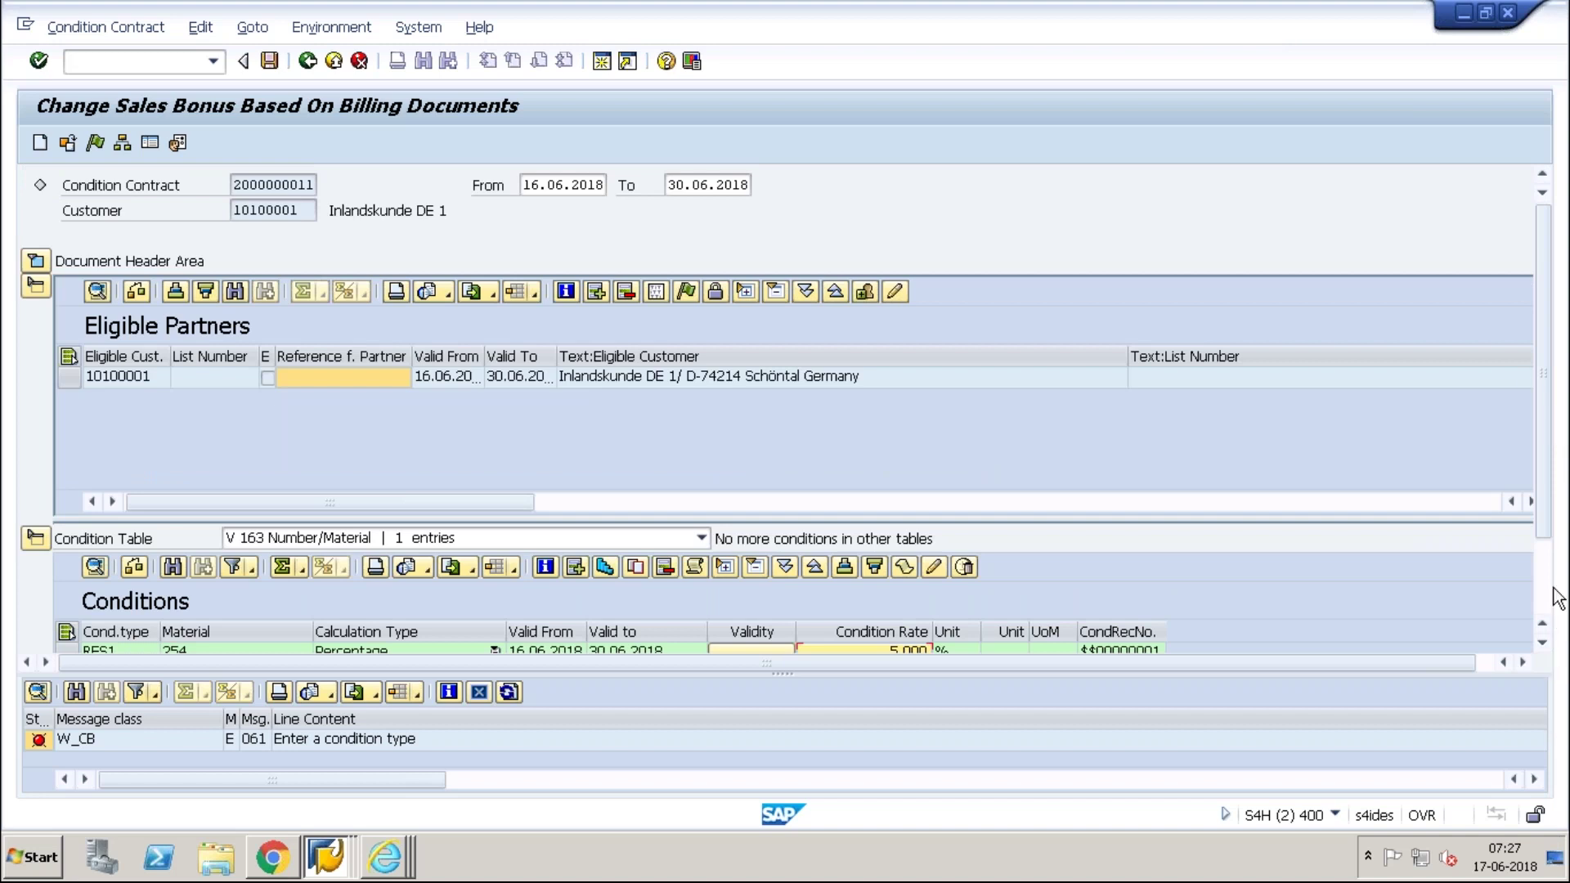
pyautogui.scroll(-3, 1550, 593)
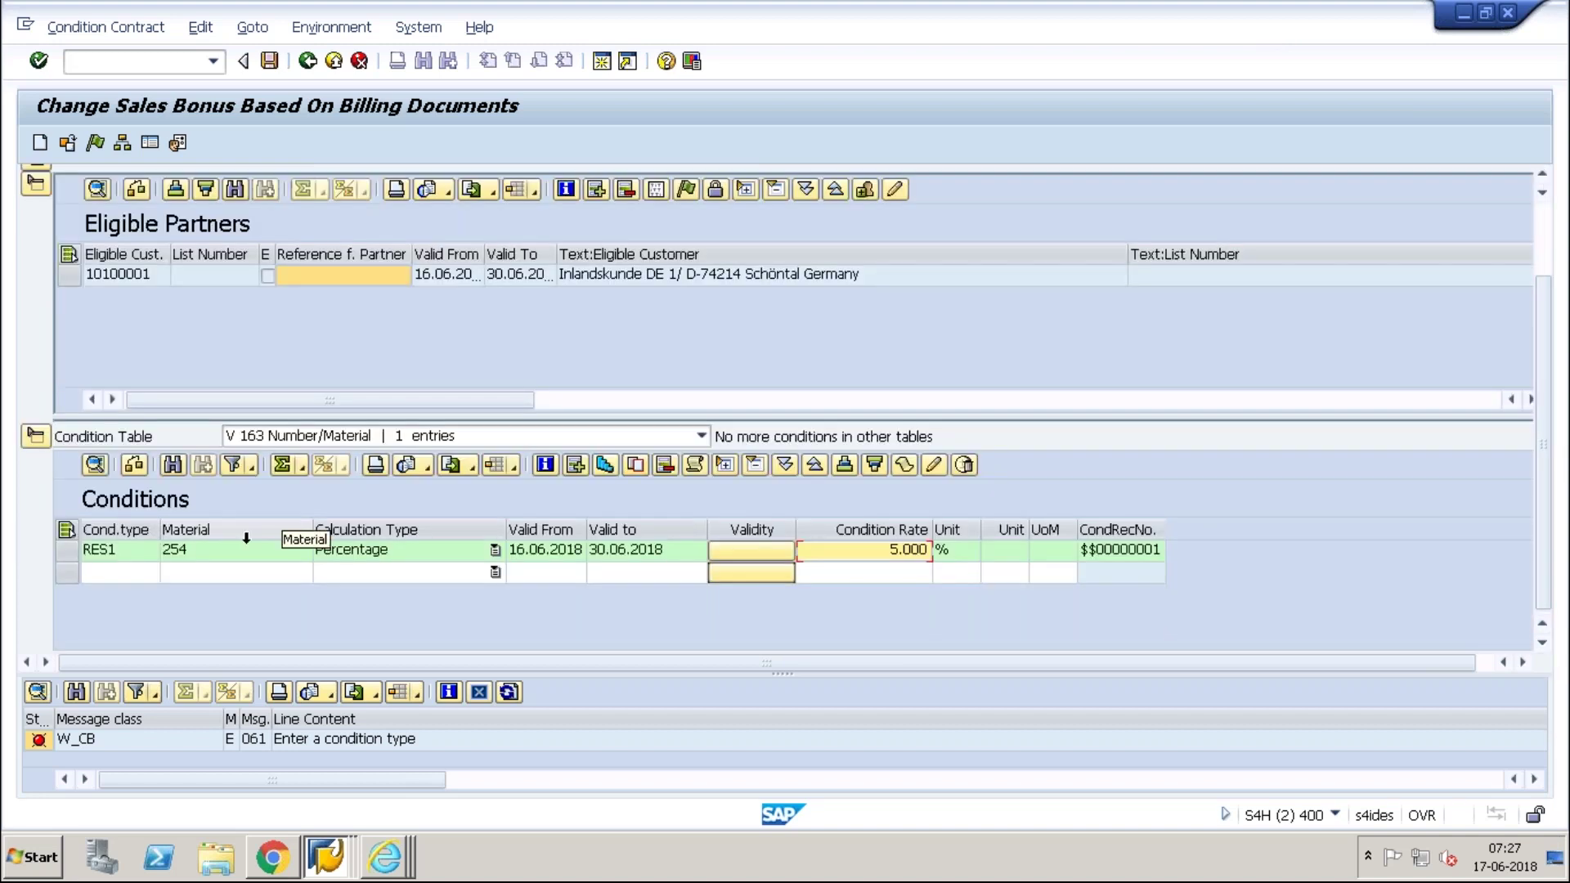
pyautogui.click(67, 572)
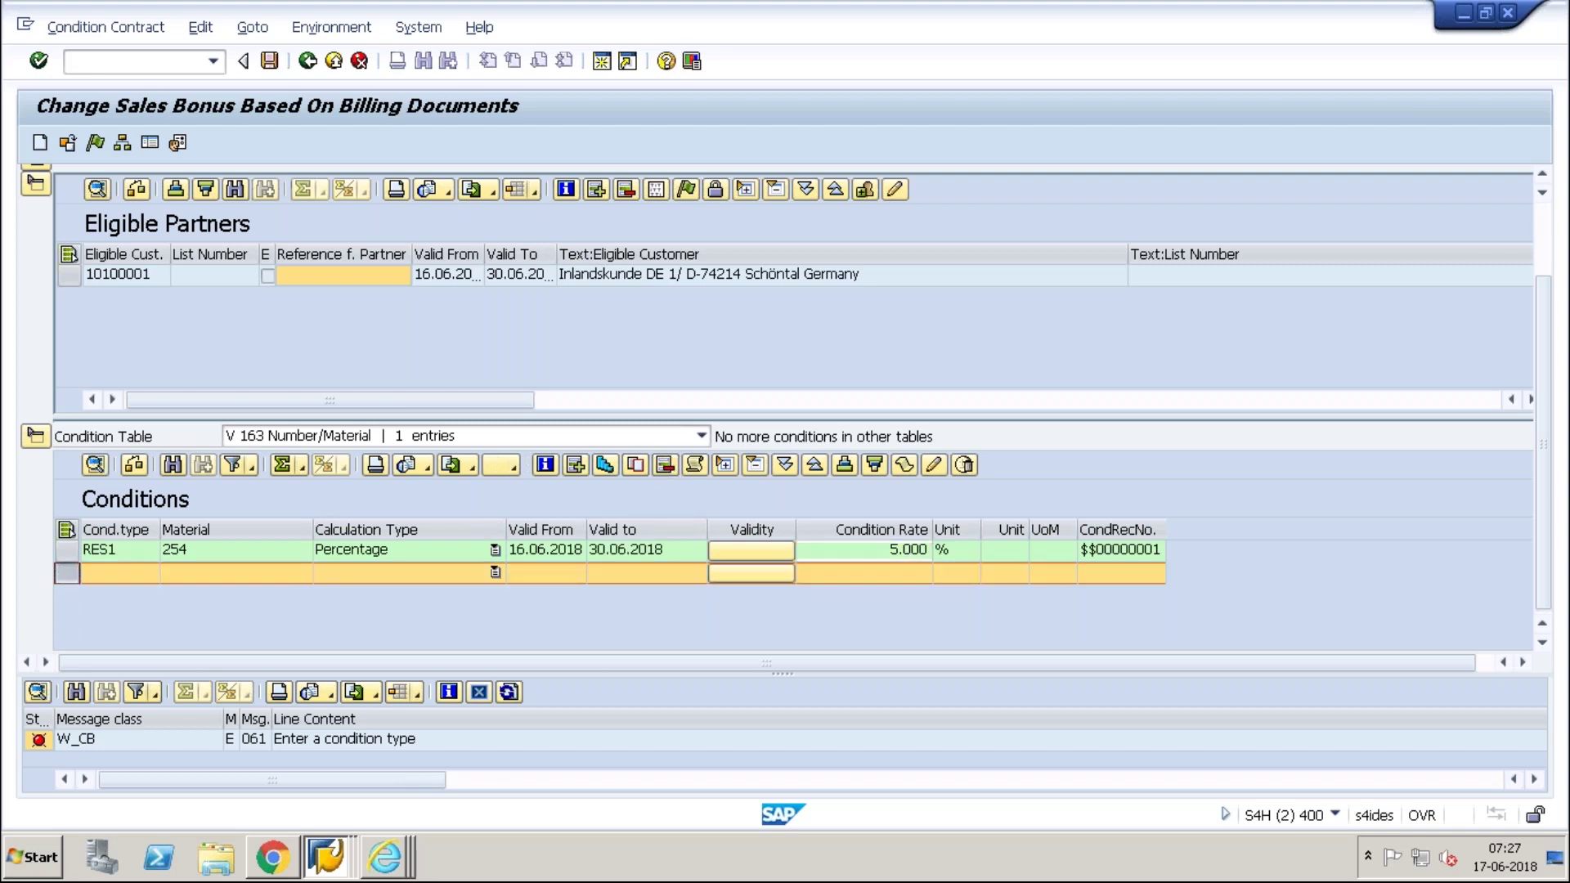
pyautogui.click(665, 464)
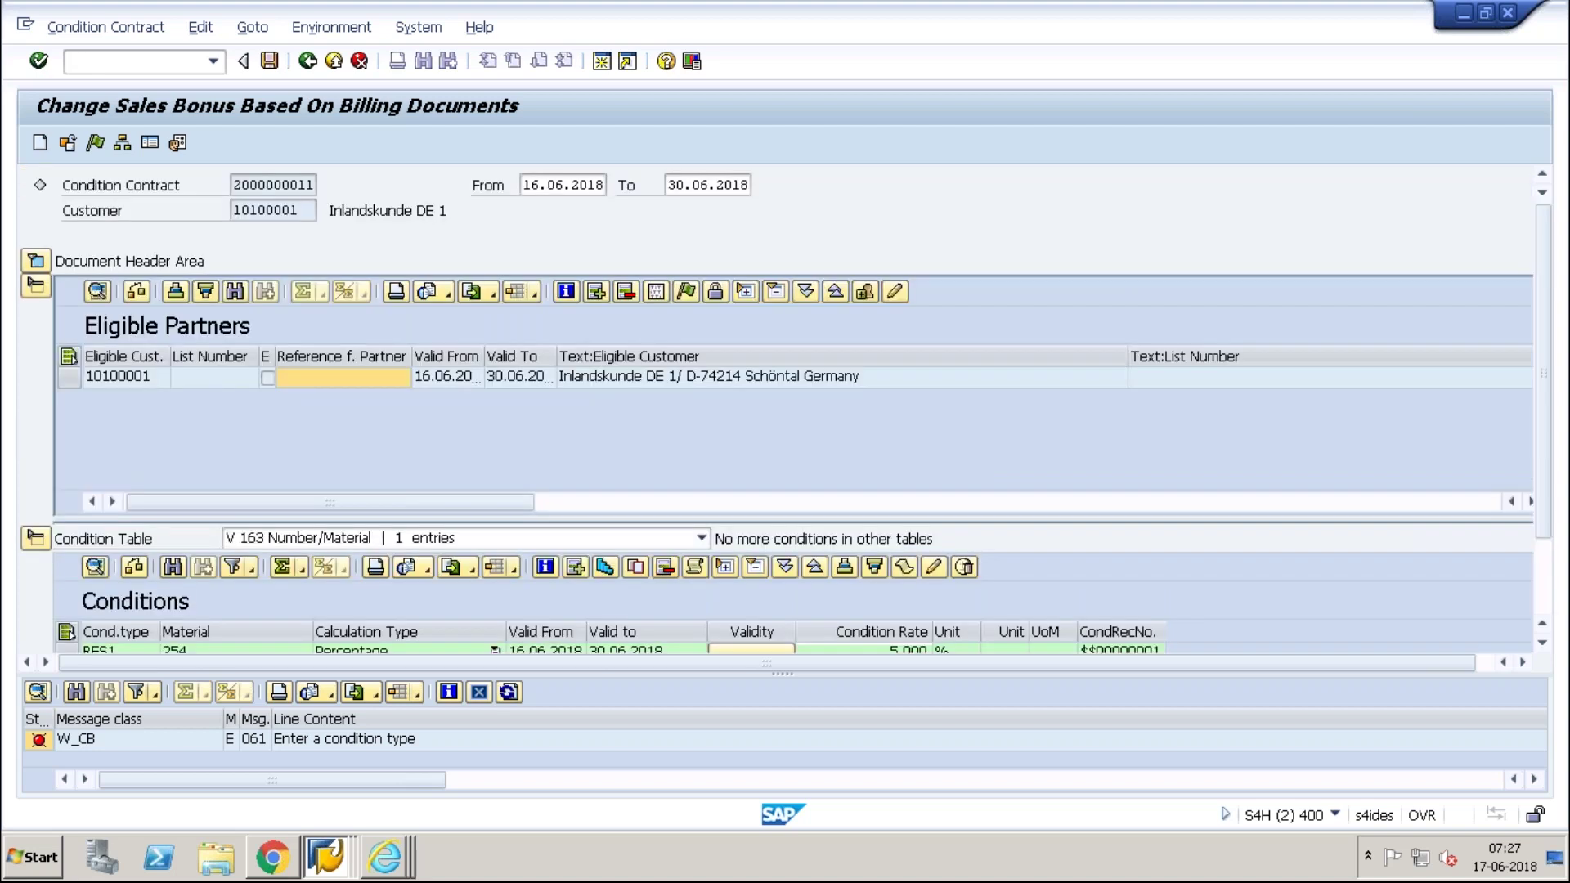
# Step: Add a REBA condition row for material 254 below RES1
pyautogui.scroll(-3, 367, 507)
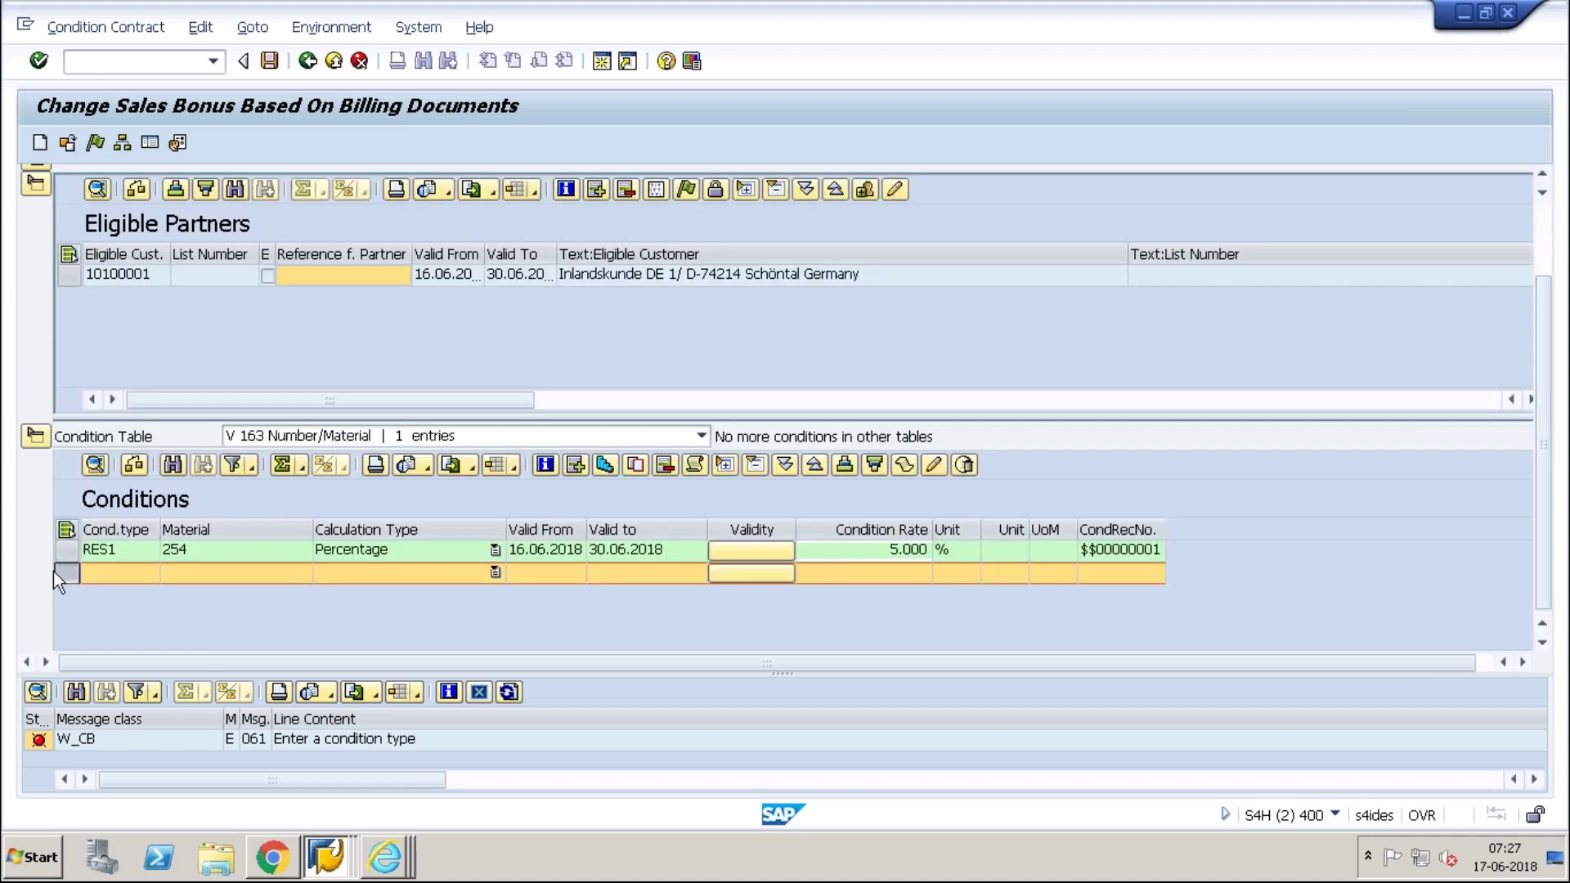
pyautogui.click(147, 573)
pyautogui.click(152, 572)
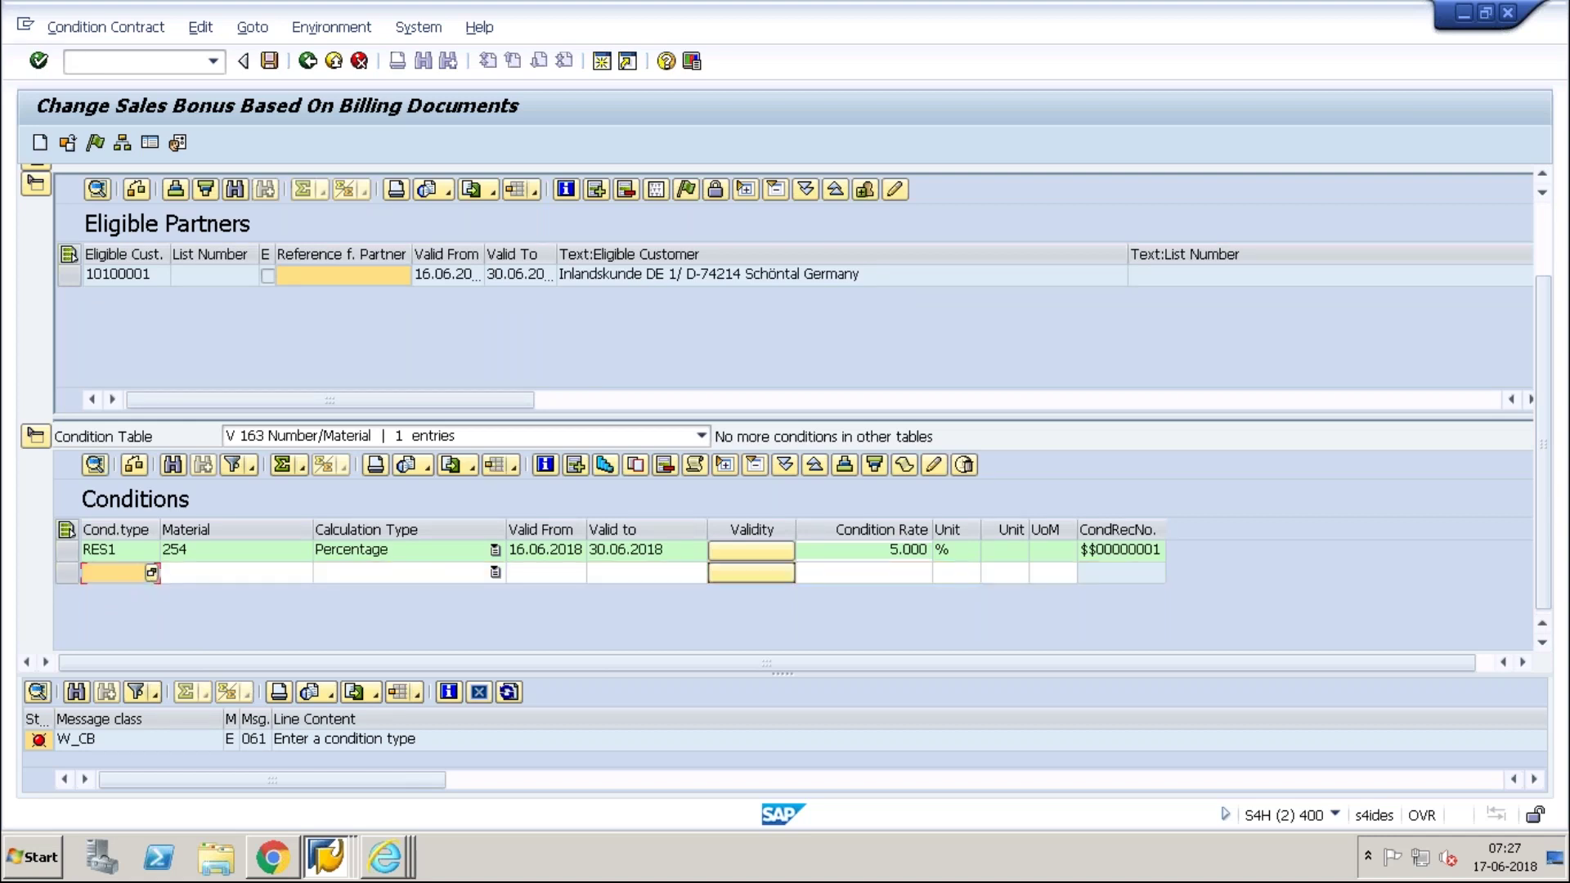
pyautogui.doubleClick(528, 230)
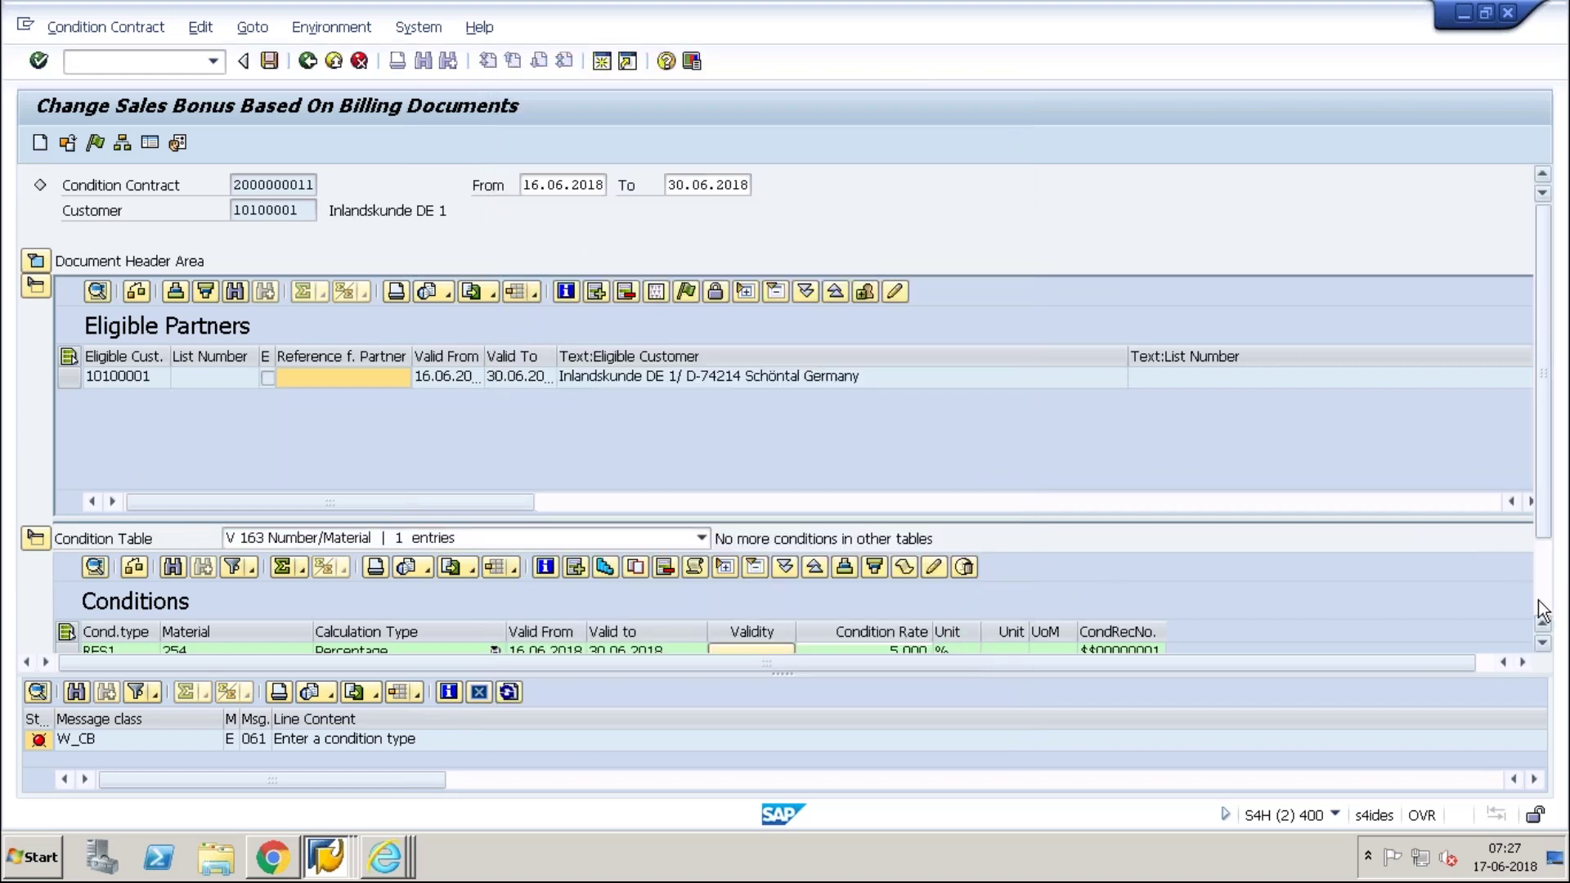
pyautogui.scroll(-3, 1540, 612)
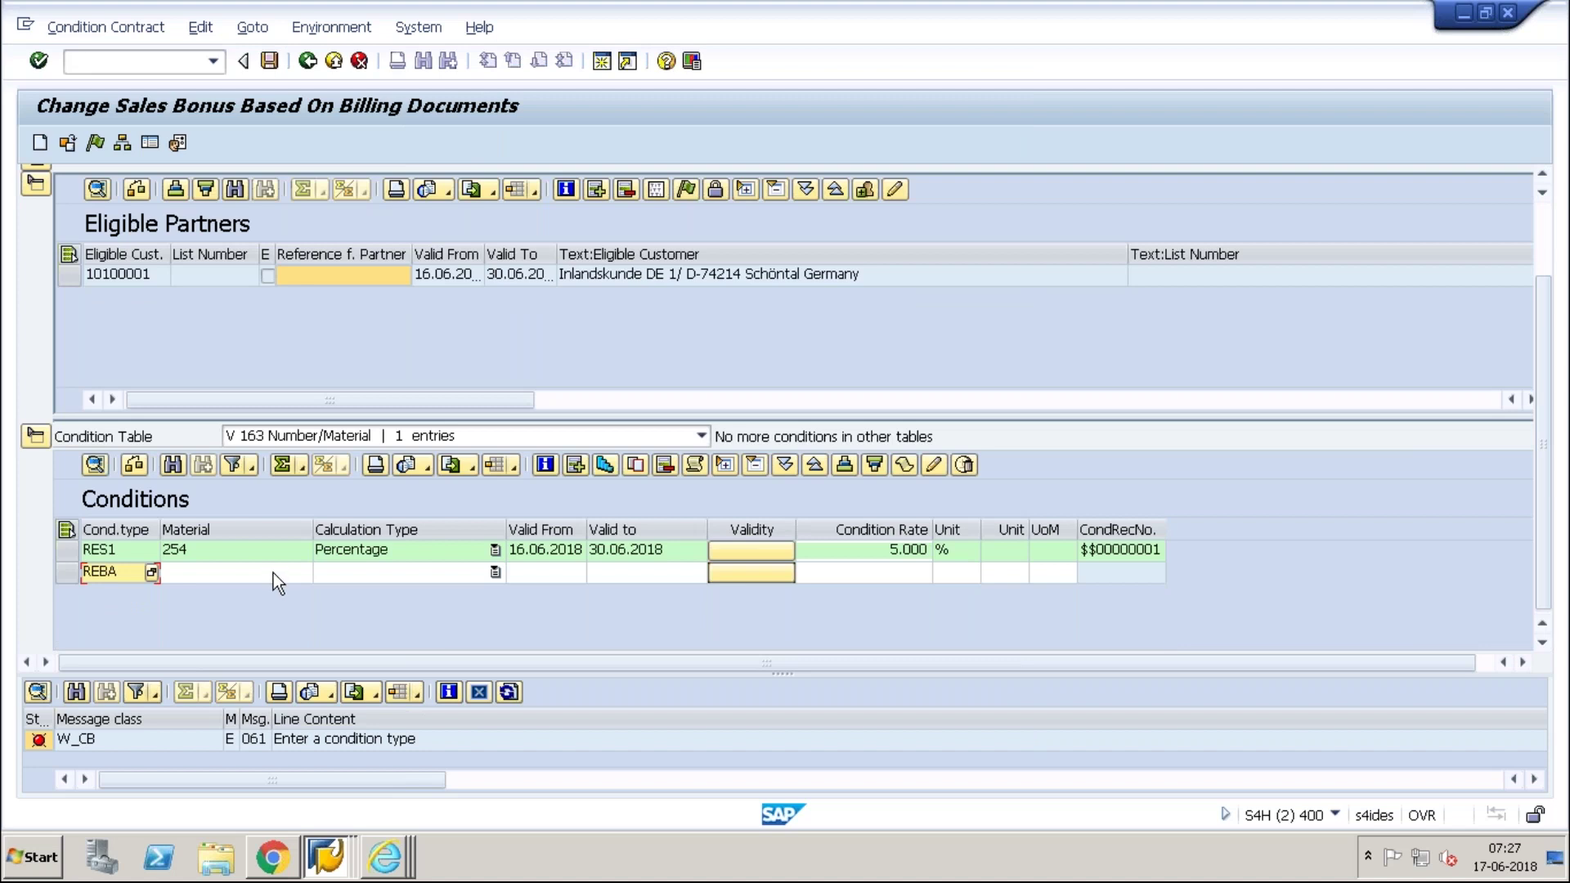
pyautogui.click(273, 573)
pyautogui.write('25')
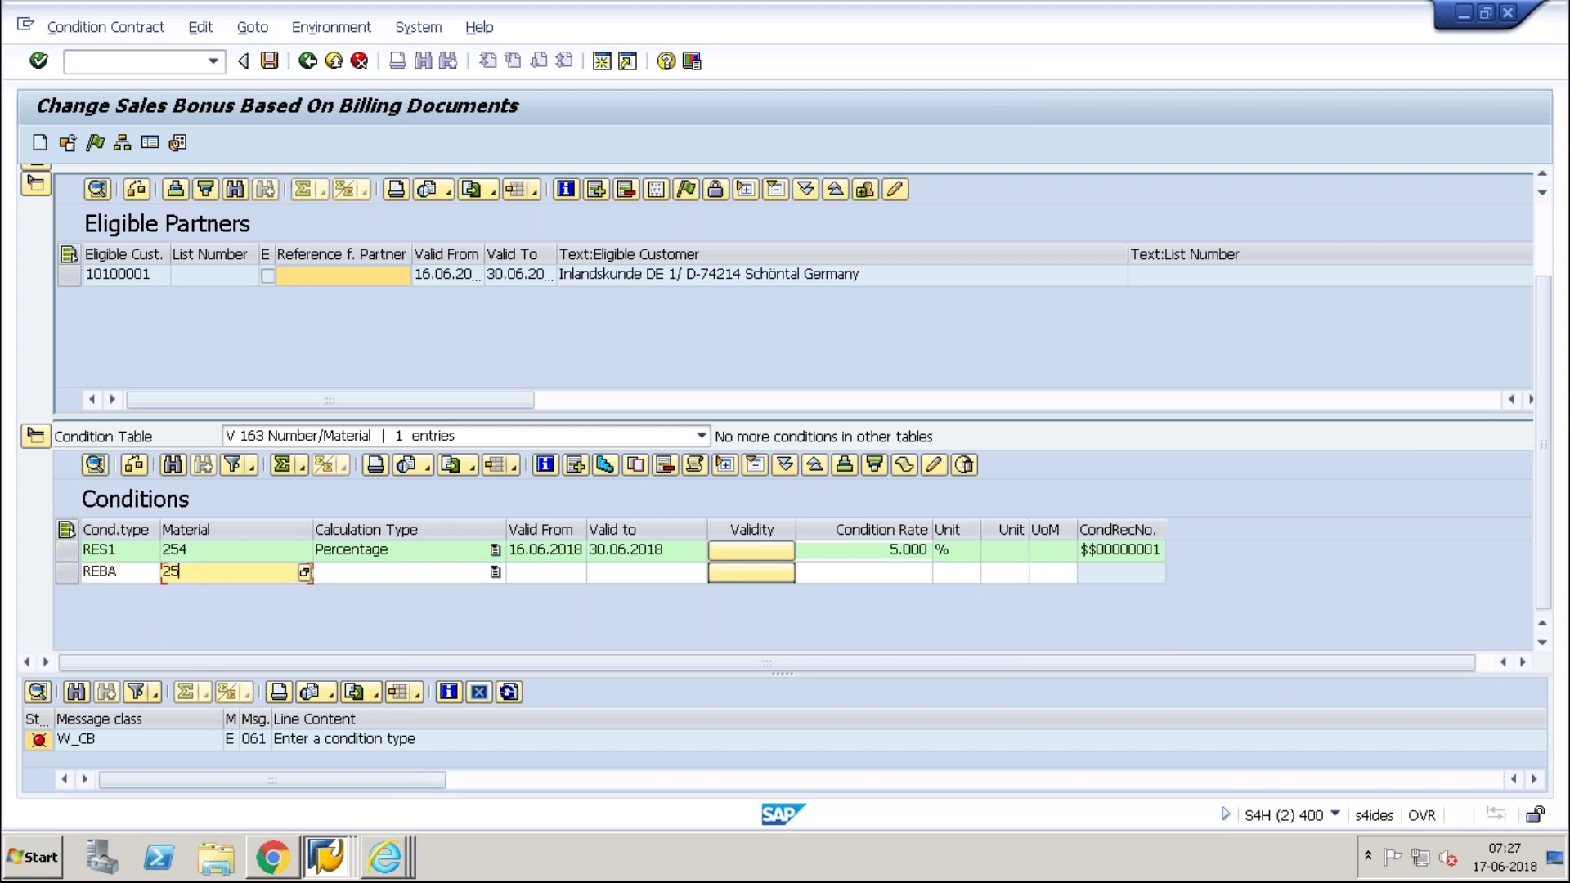
pyautogui.write('4')
pyautogui.press('Tab')
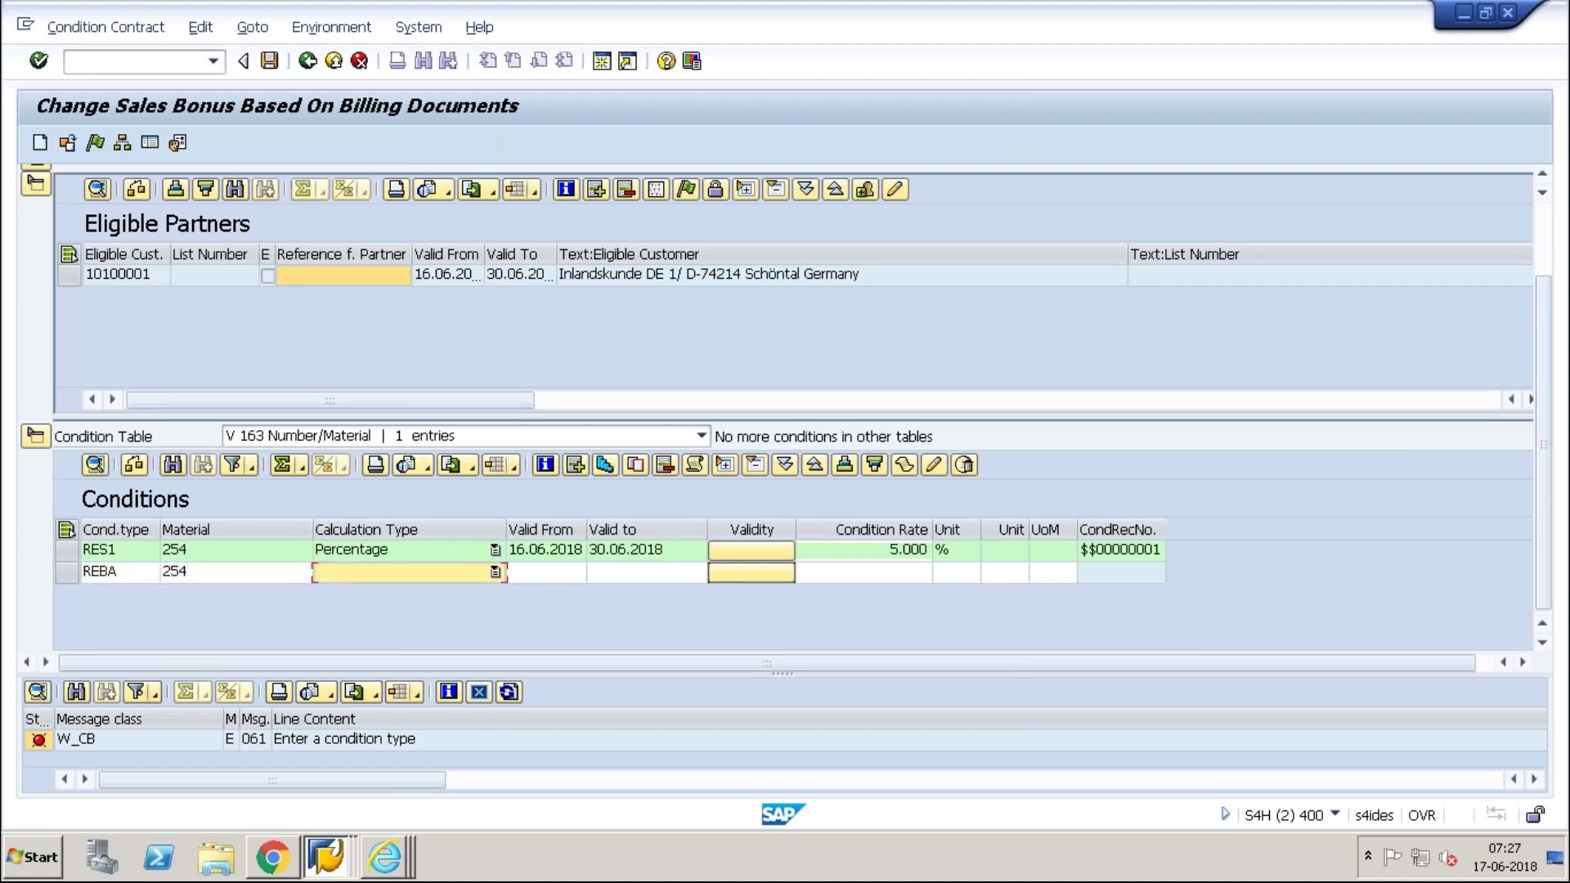
# Step: Make REBA a Fixed amount valid until 30.06.2018 with a rate of 10 EUR
pyautogui.write('f')
pyautogui.click(496, 571)
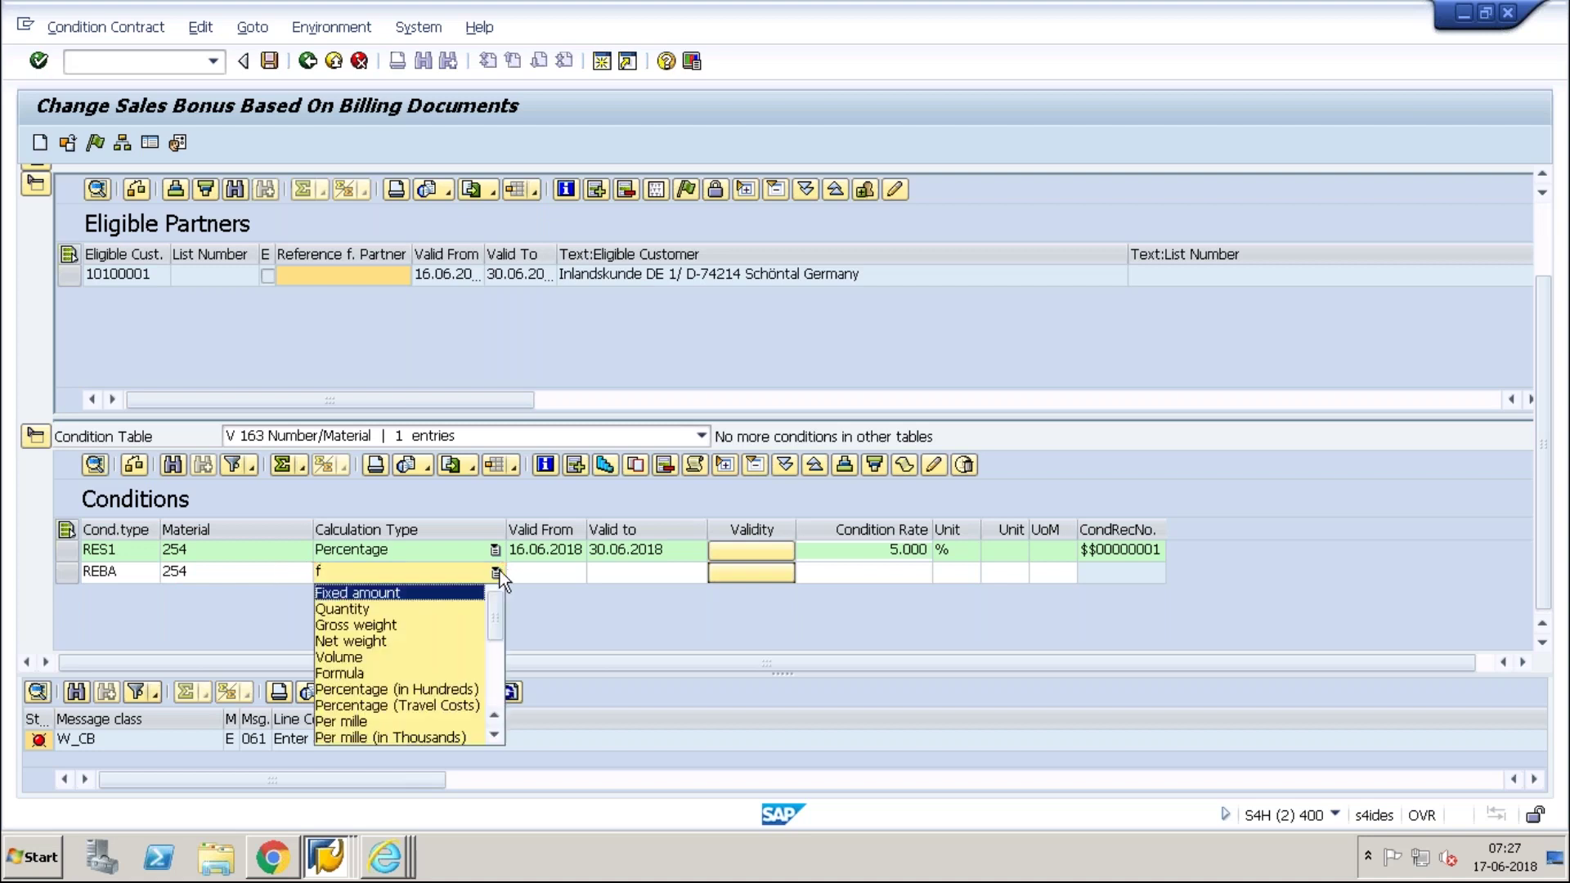
pyautogui.click(465, 596)
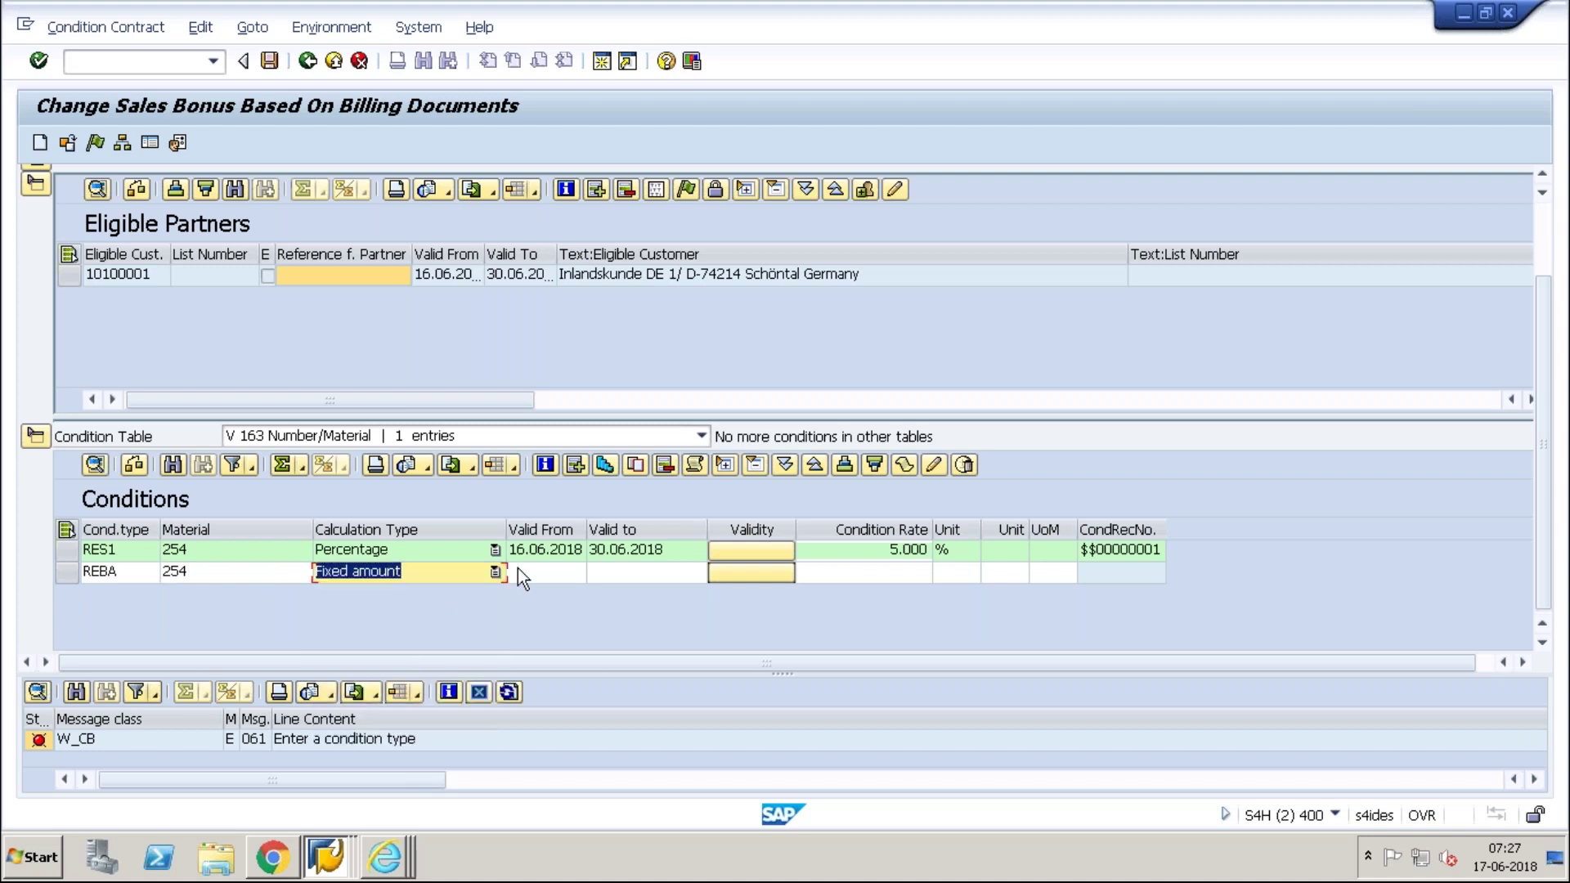
pyautogui.click(534, 552)
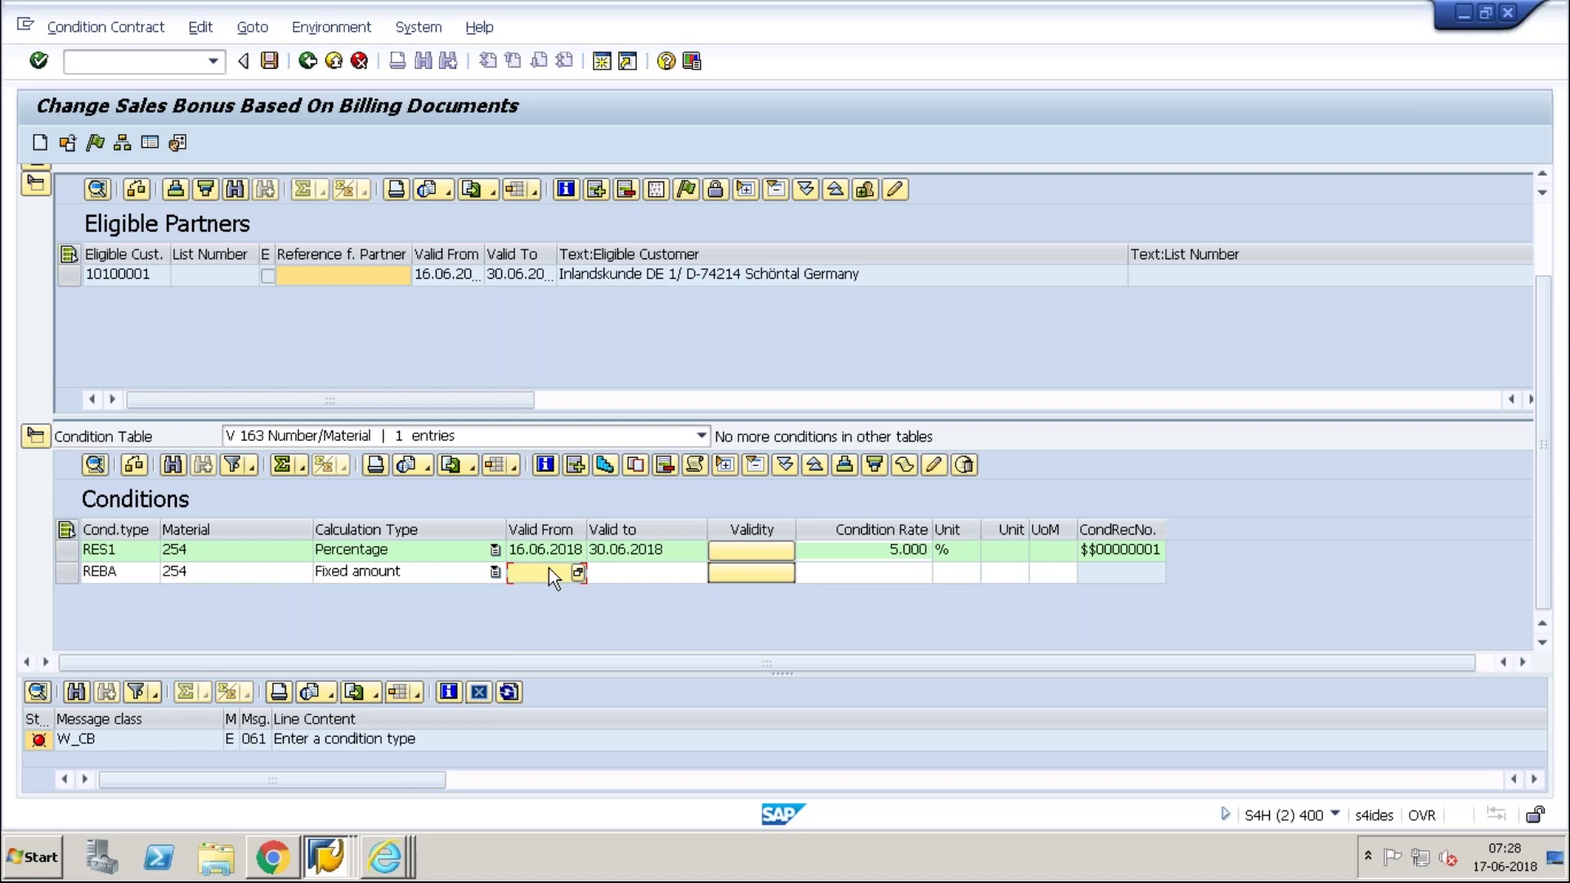
pyautogui.click(602, 553)
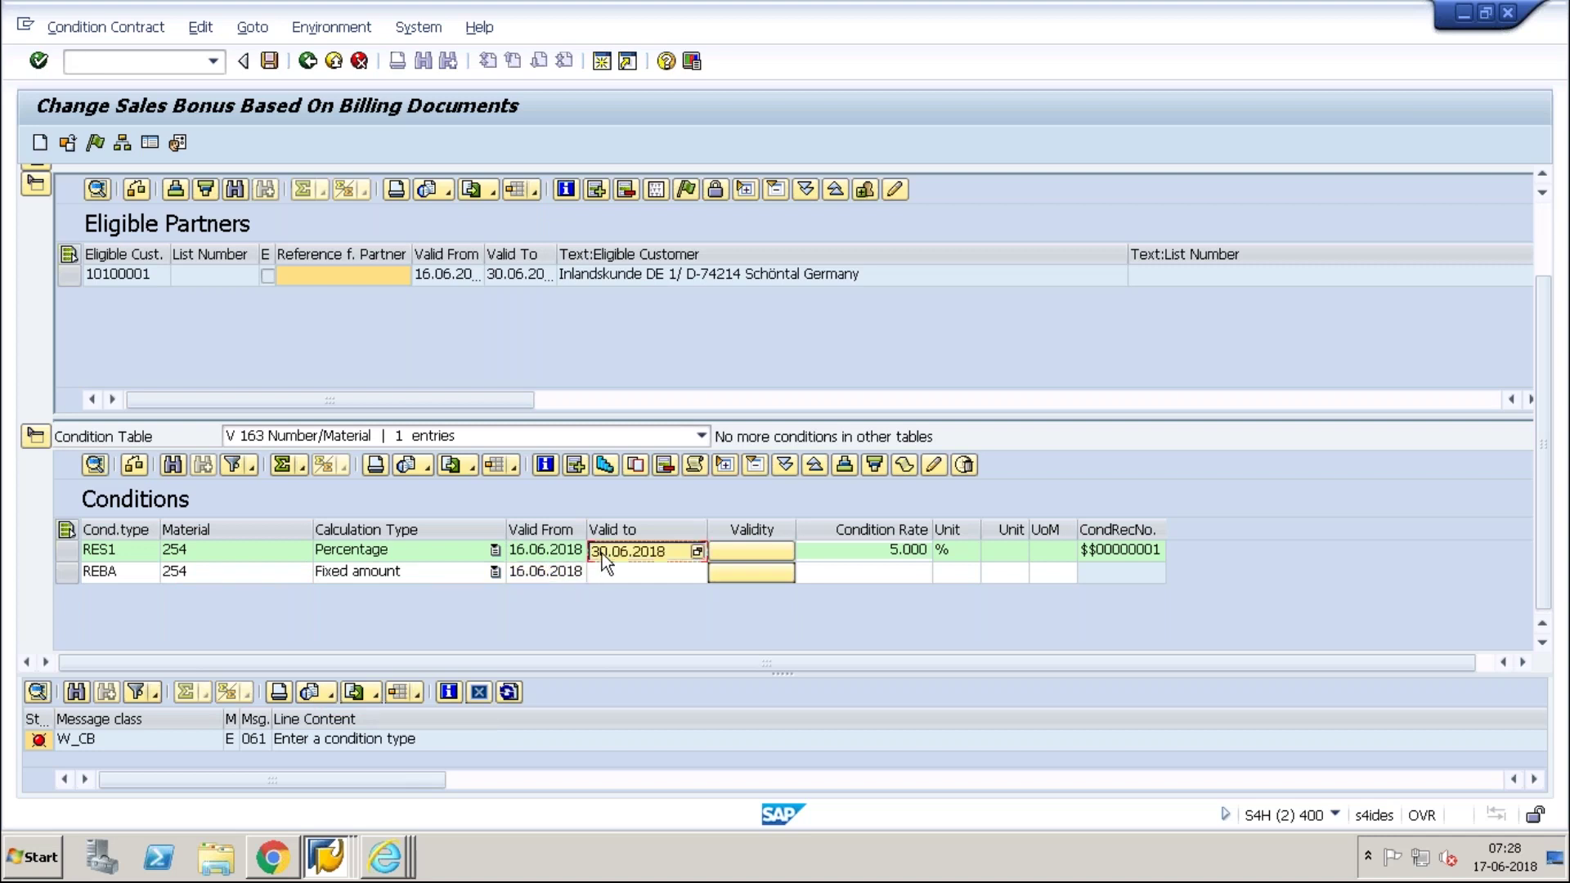
pyautogui.click(602, 572)
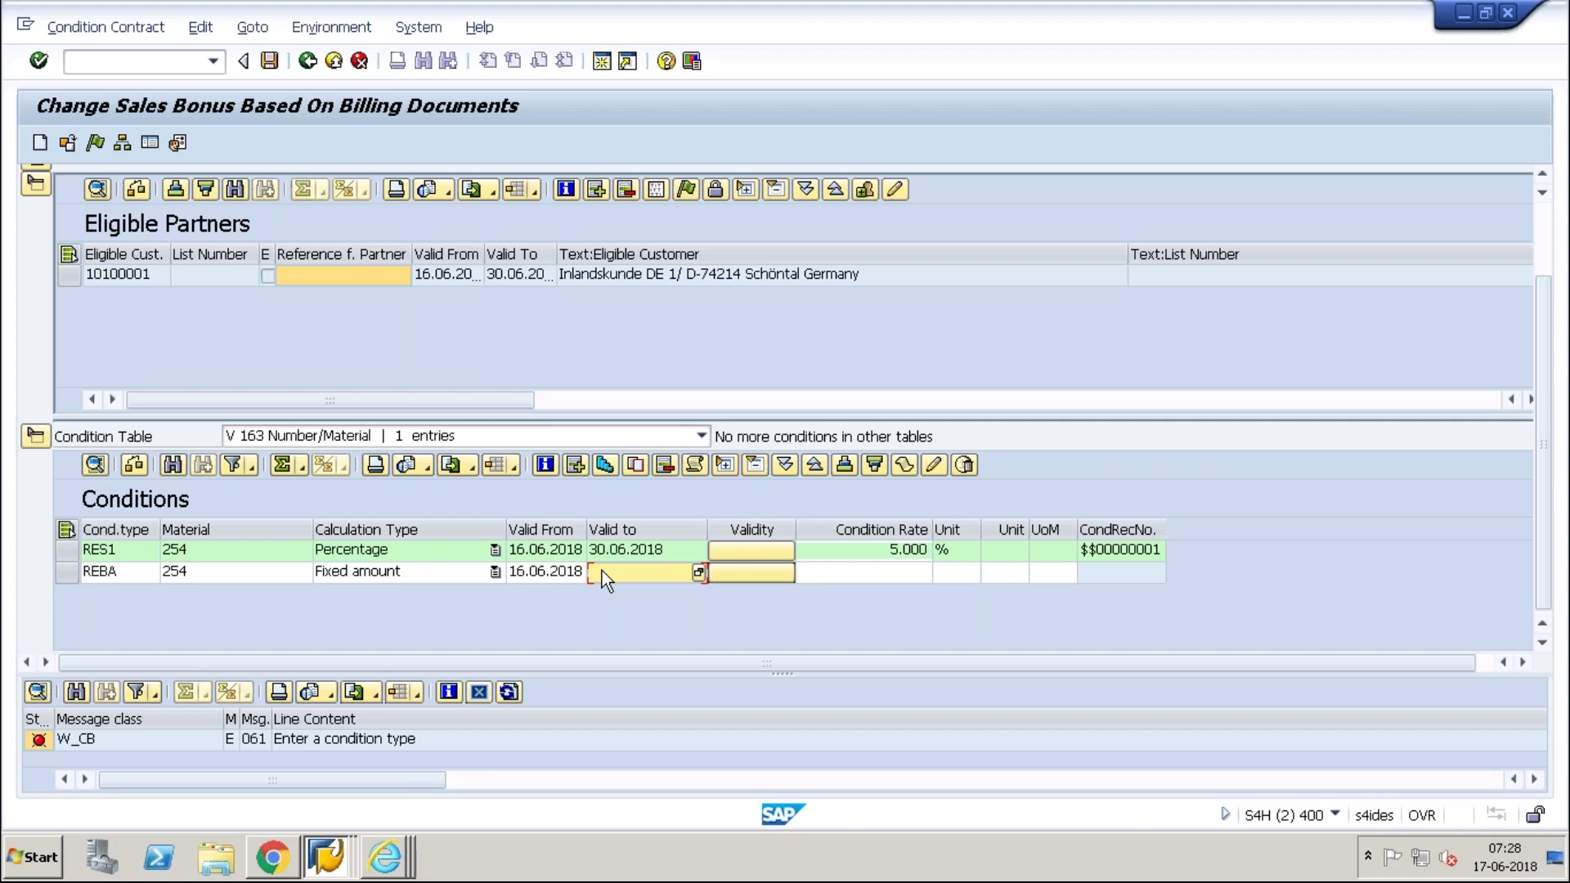
pyautogui.click(881, 571)
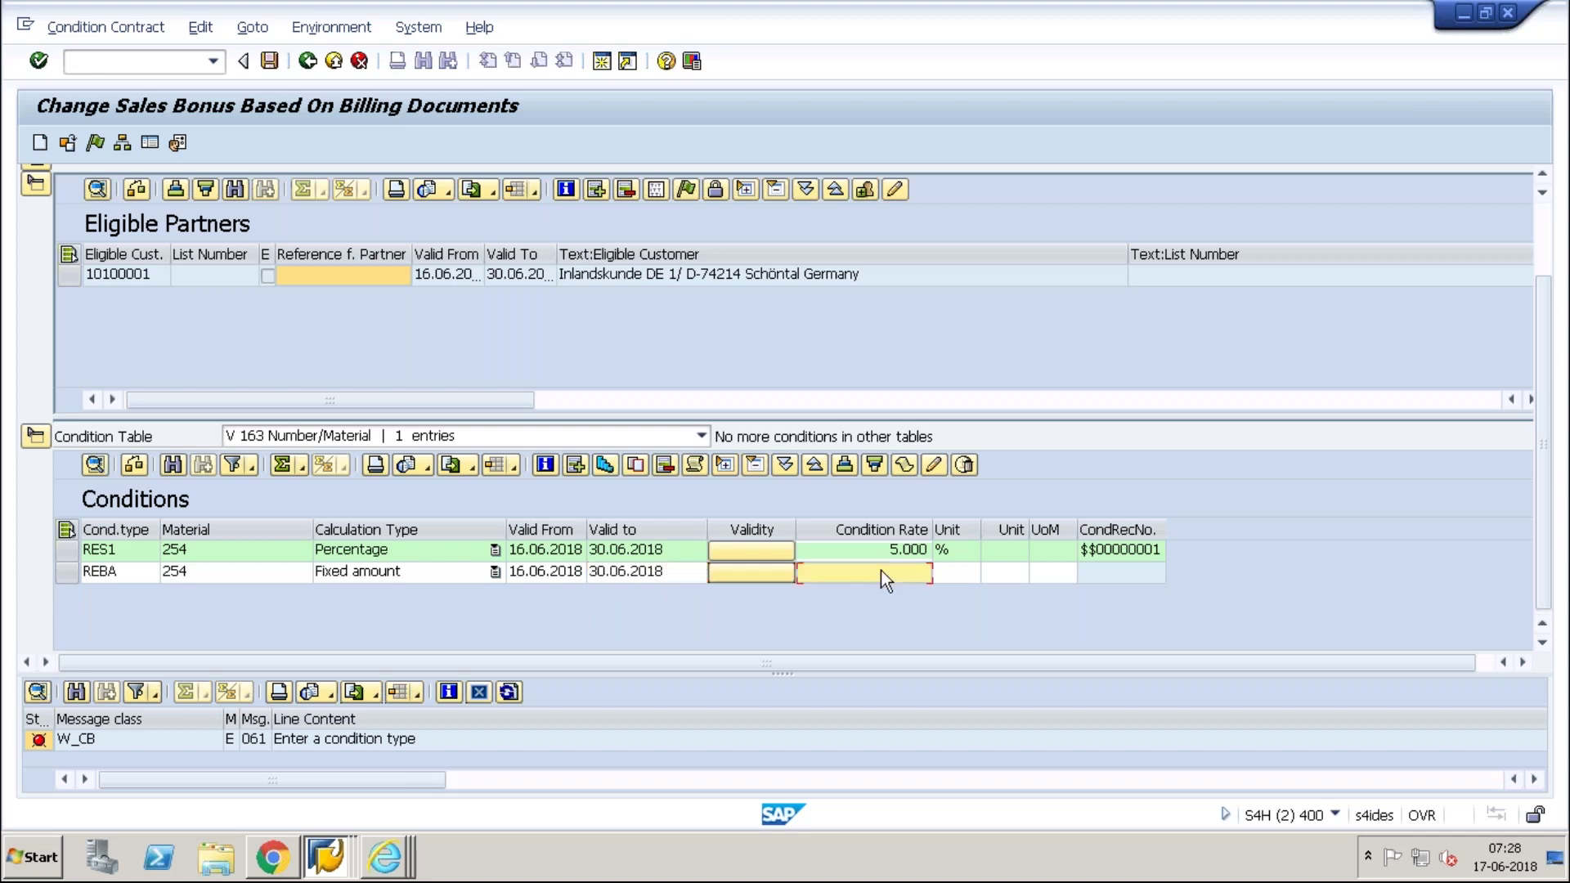
pyautogui.press('Return')
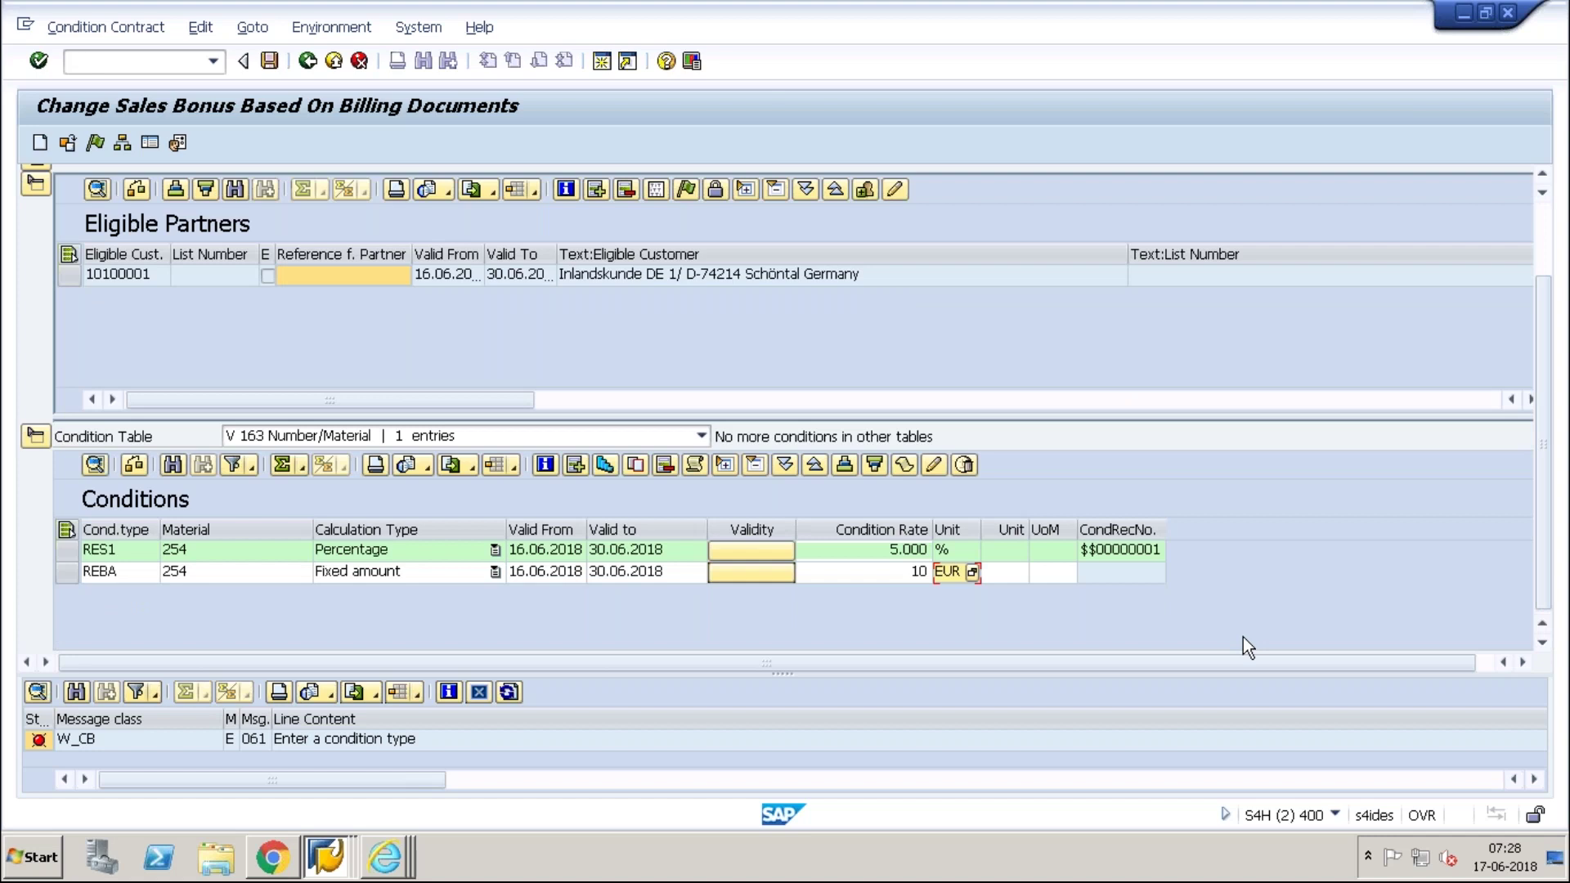
pyautogui.press('Return')
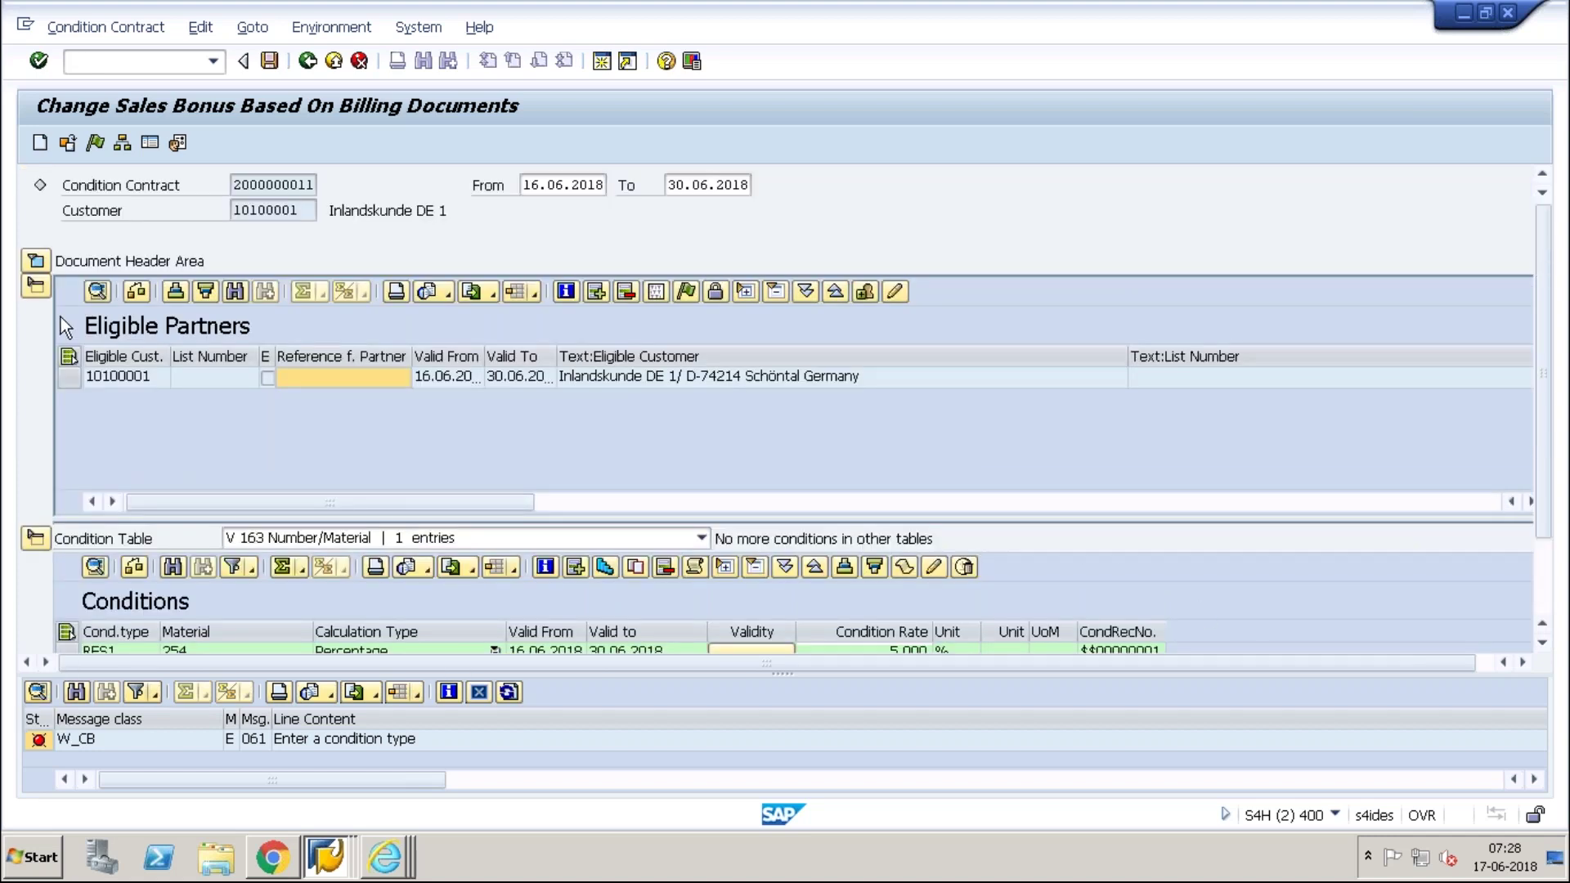
# Step: Attempt to save the contract, then read and dismiss the save error
pyautogui.click(271, 61)
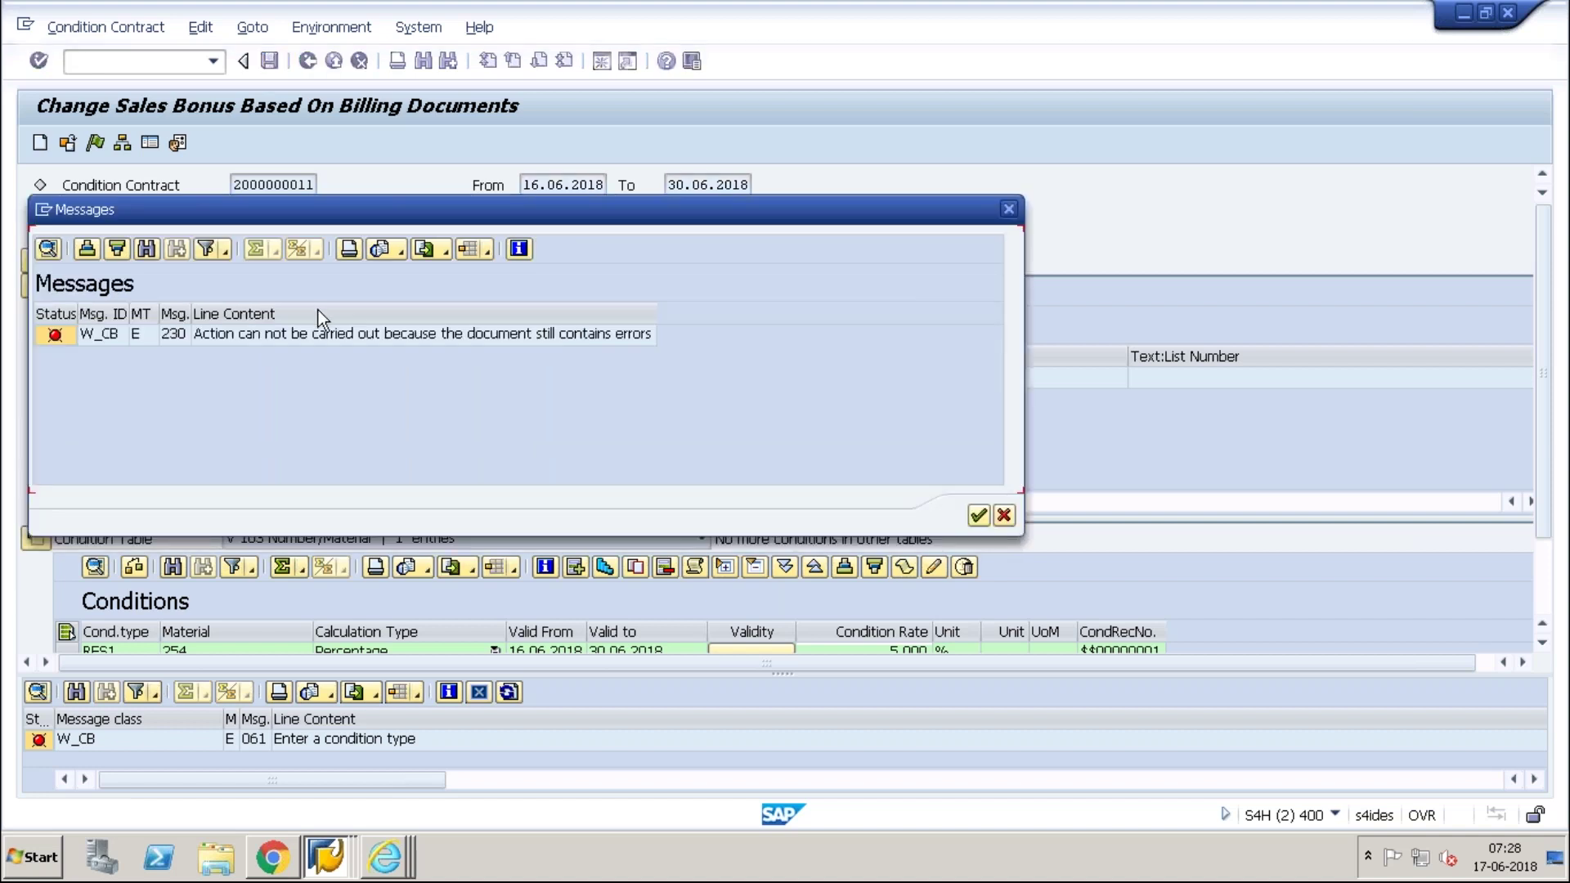
pyautogui.click(312, 337)
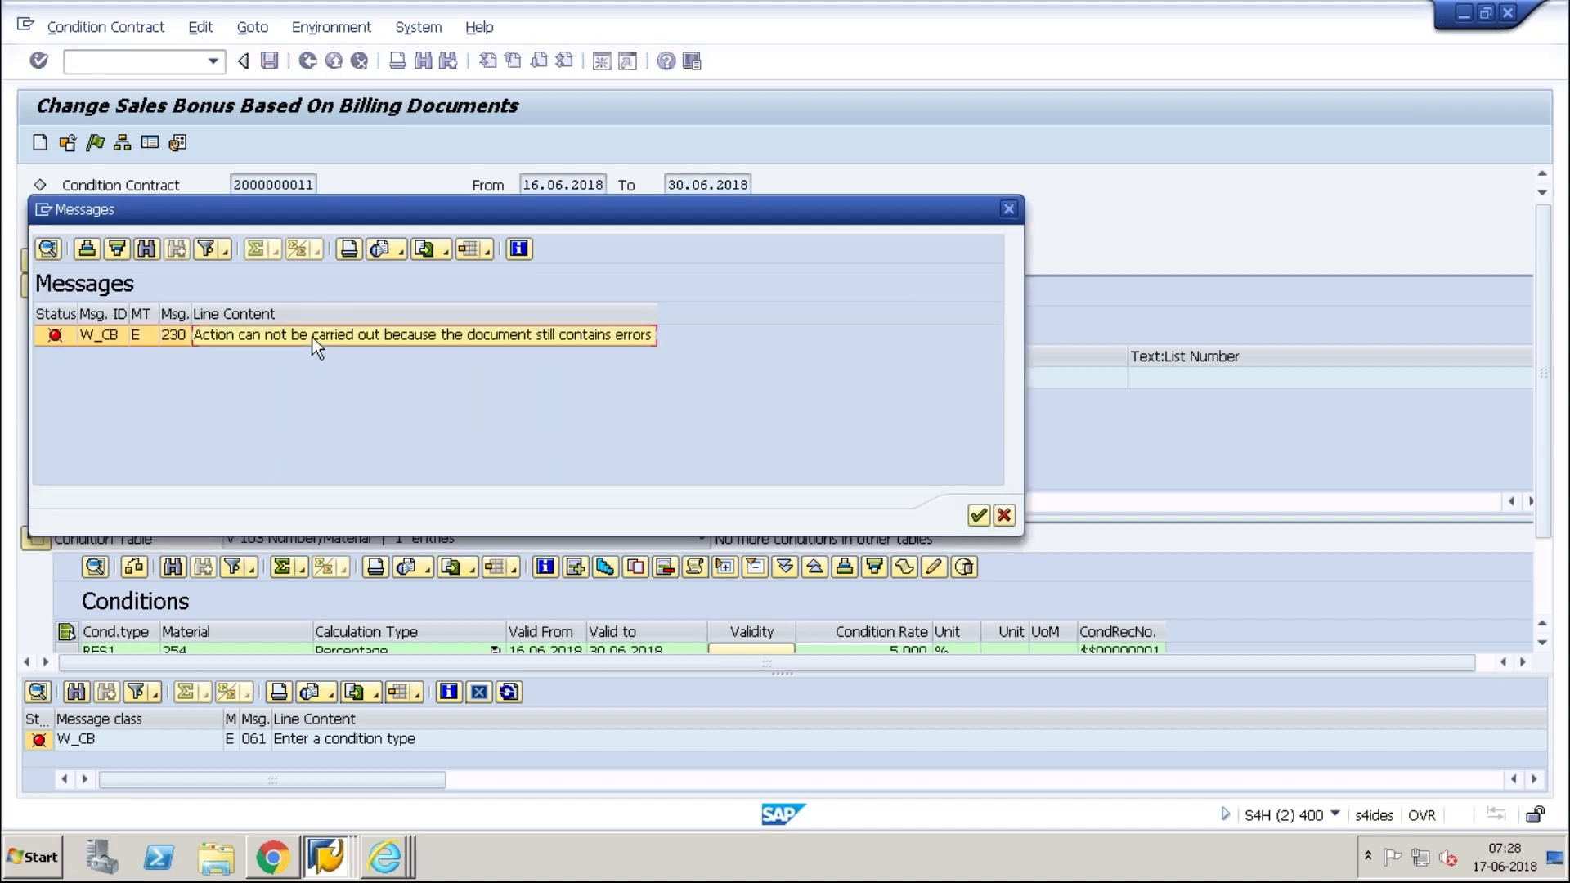
pyautogui.click(979, 515)
# Step: Delete the REBA condition row and exit the contract without saving
pyautogui.scroll(-3, 1540, 609)
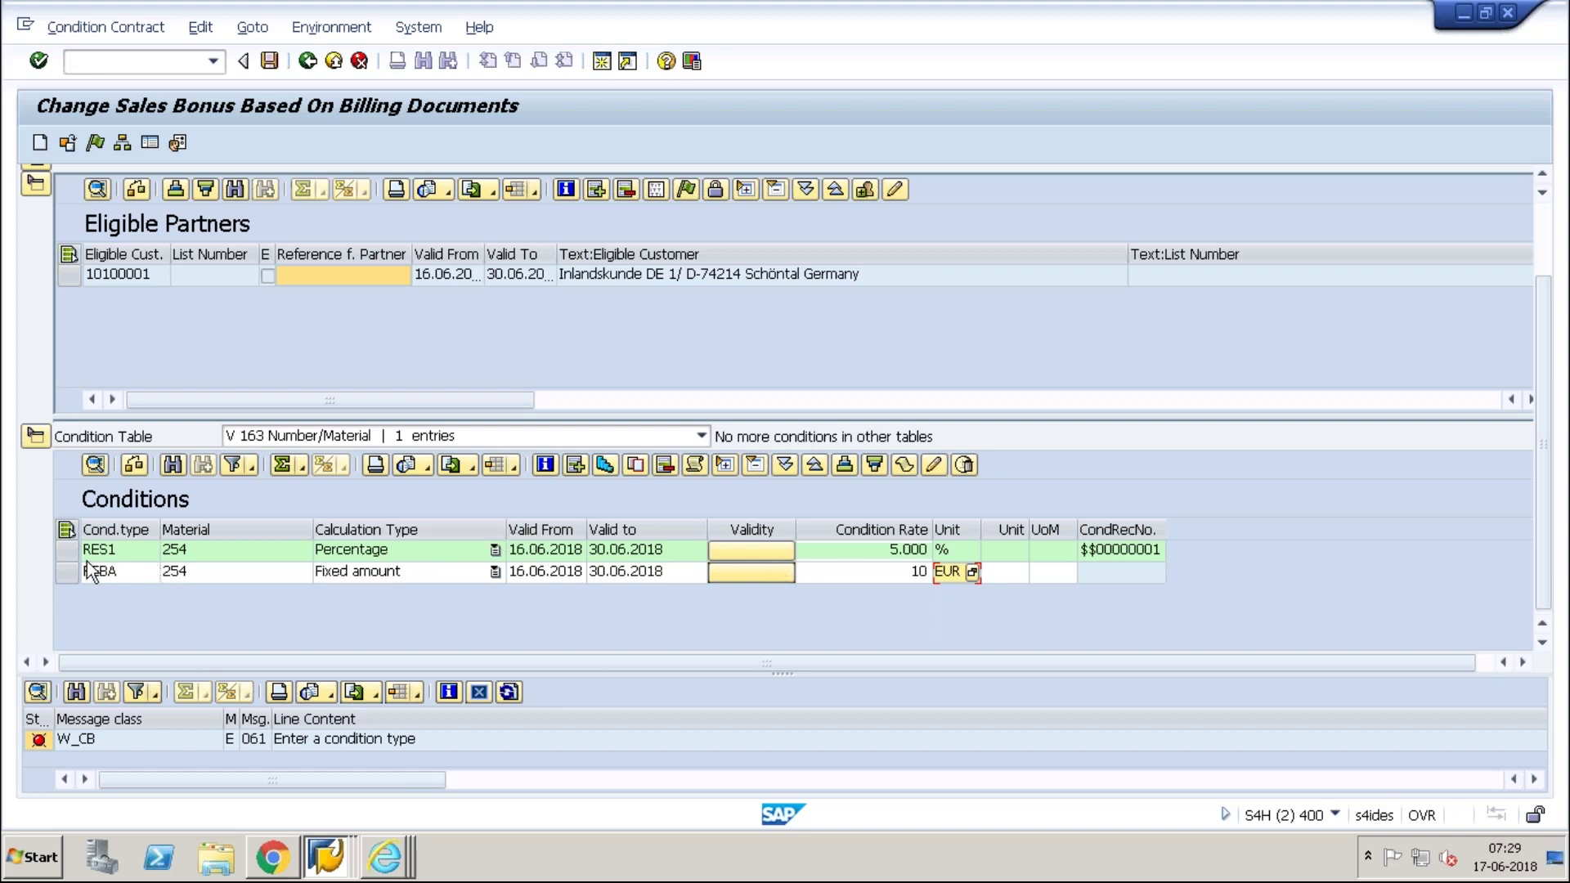
pyautogui.click(64, 571)
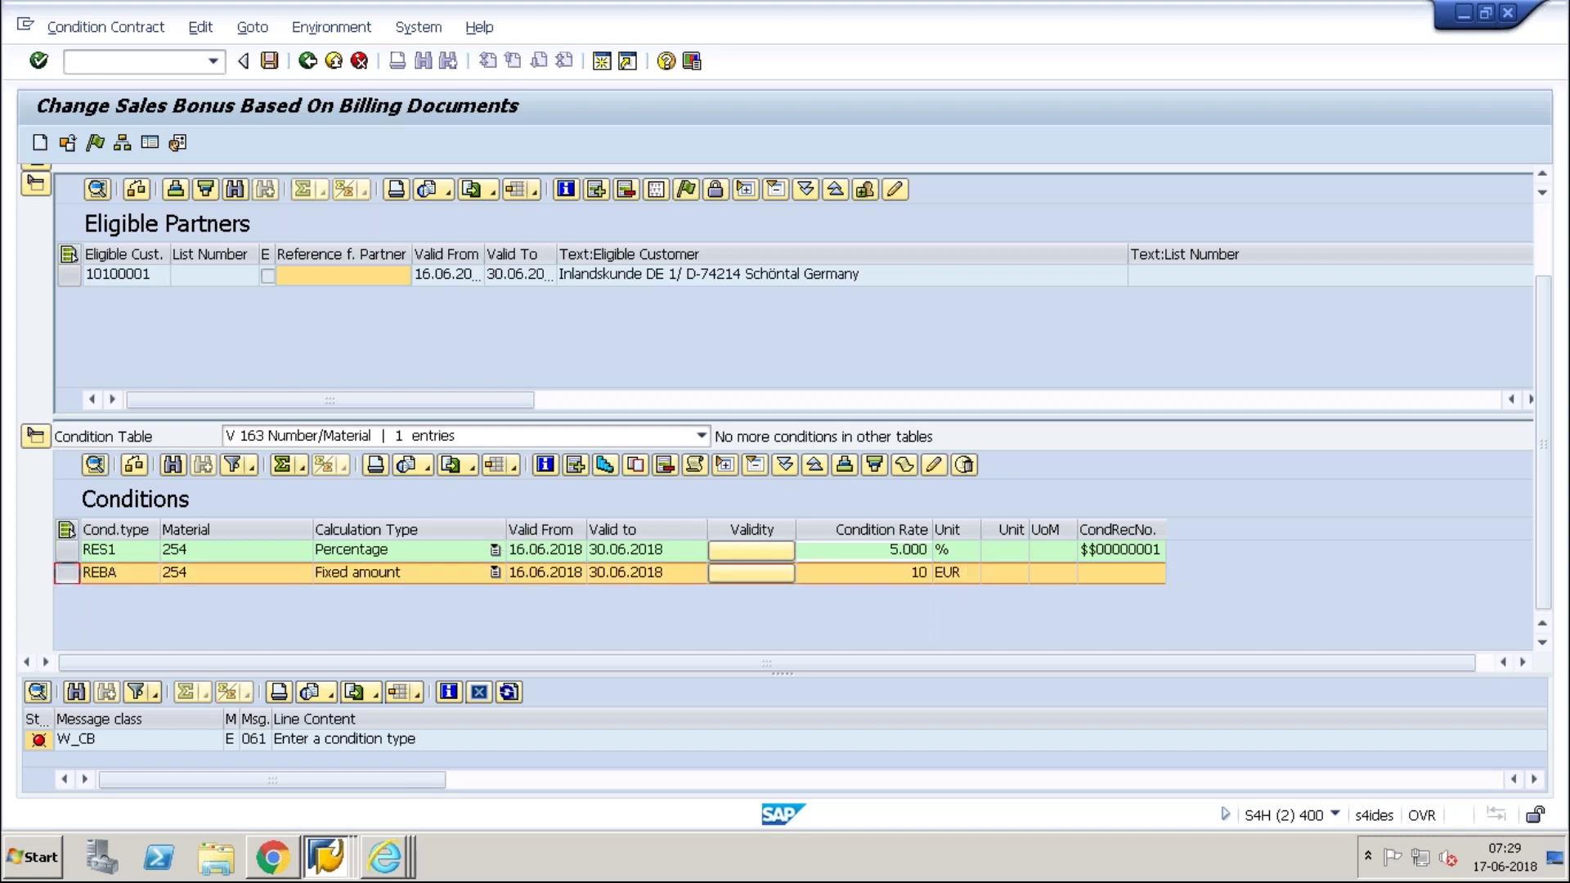
pyautogui.click(665, 466)
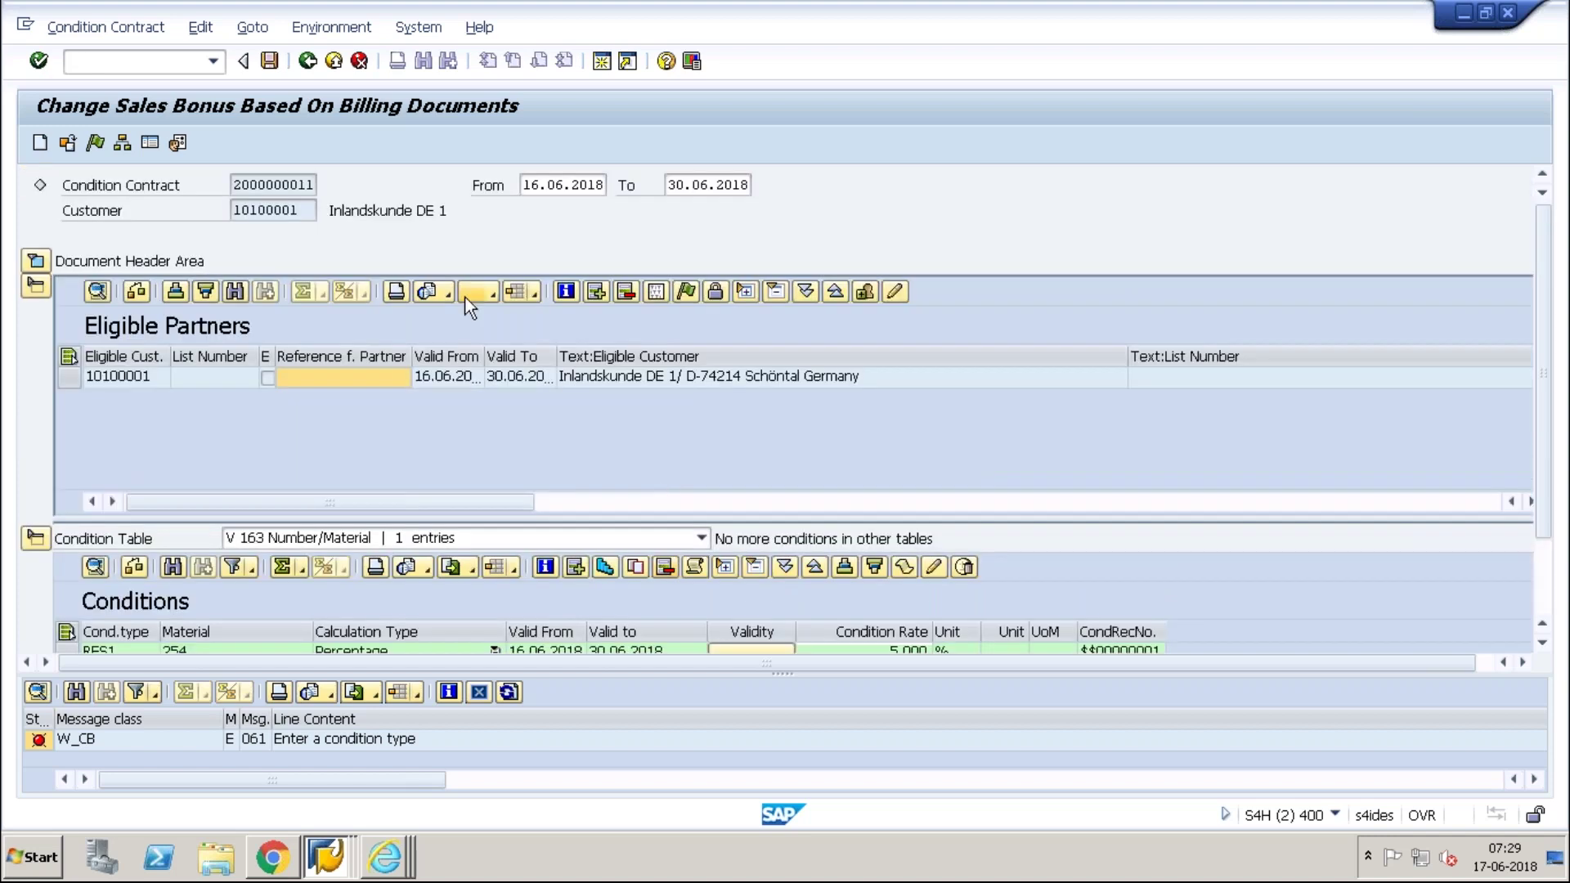
pyautogui.click(306, 65)
pyautogui.click(331, 519)
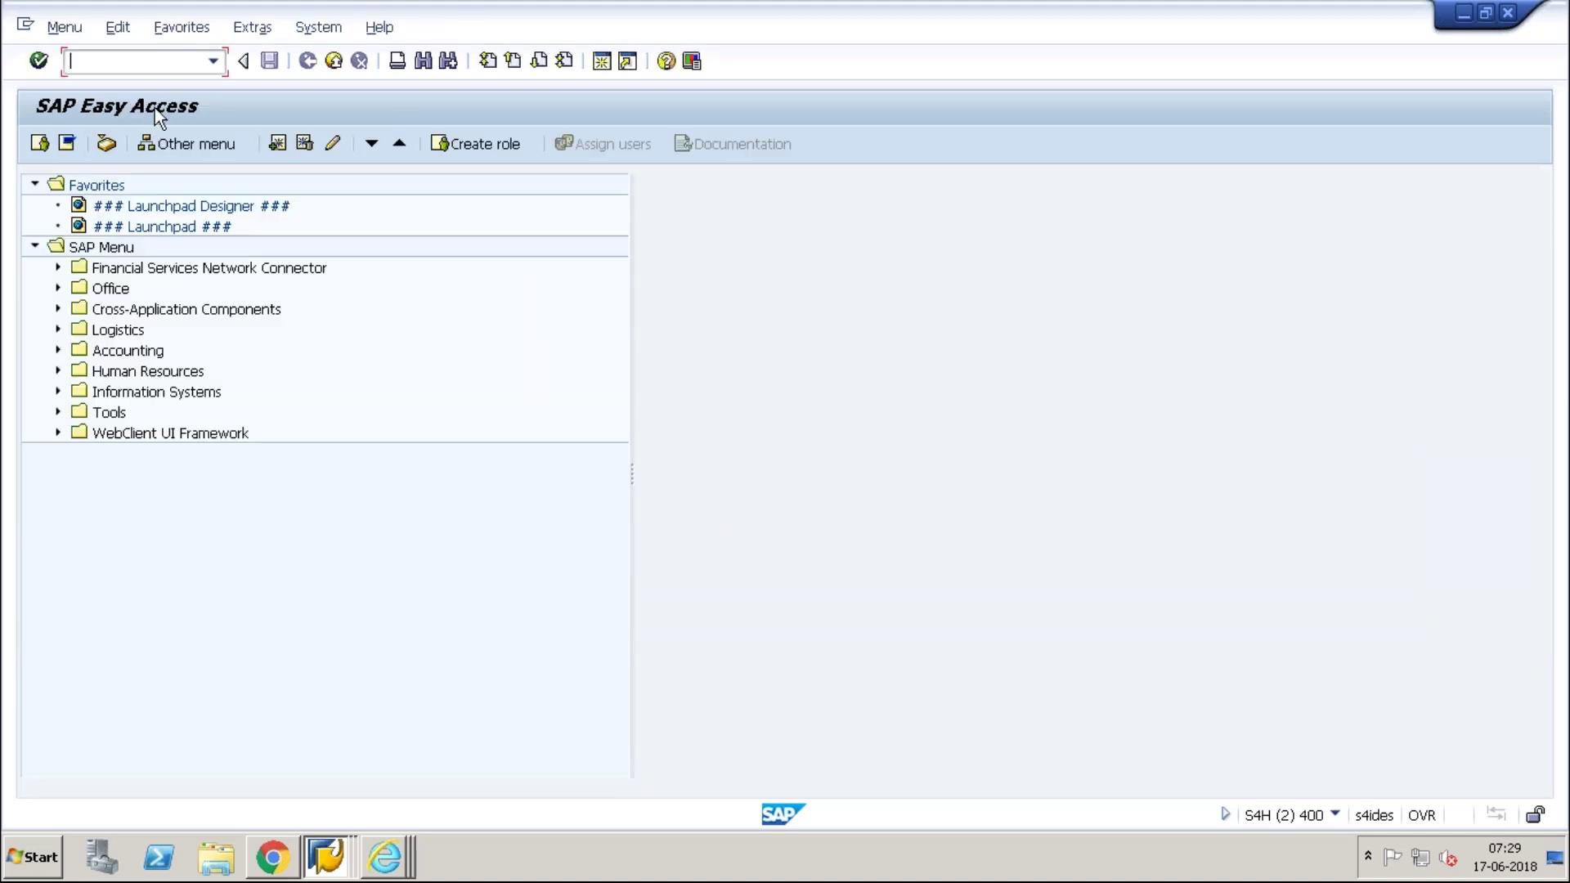
pyautogui.write('wcoco')
pyautogui.press('Return')
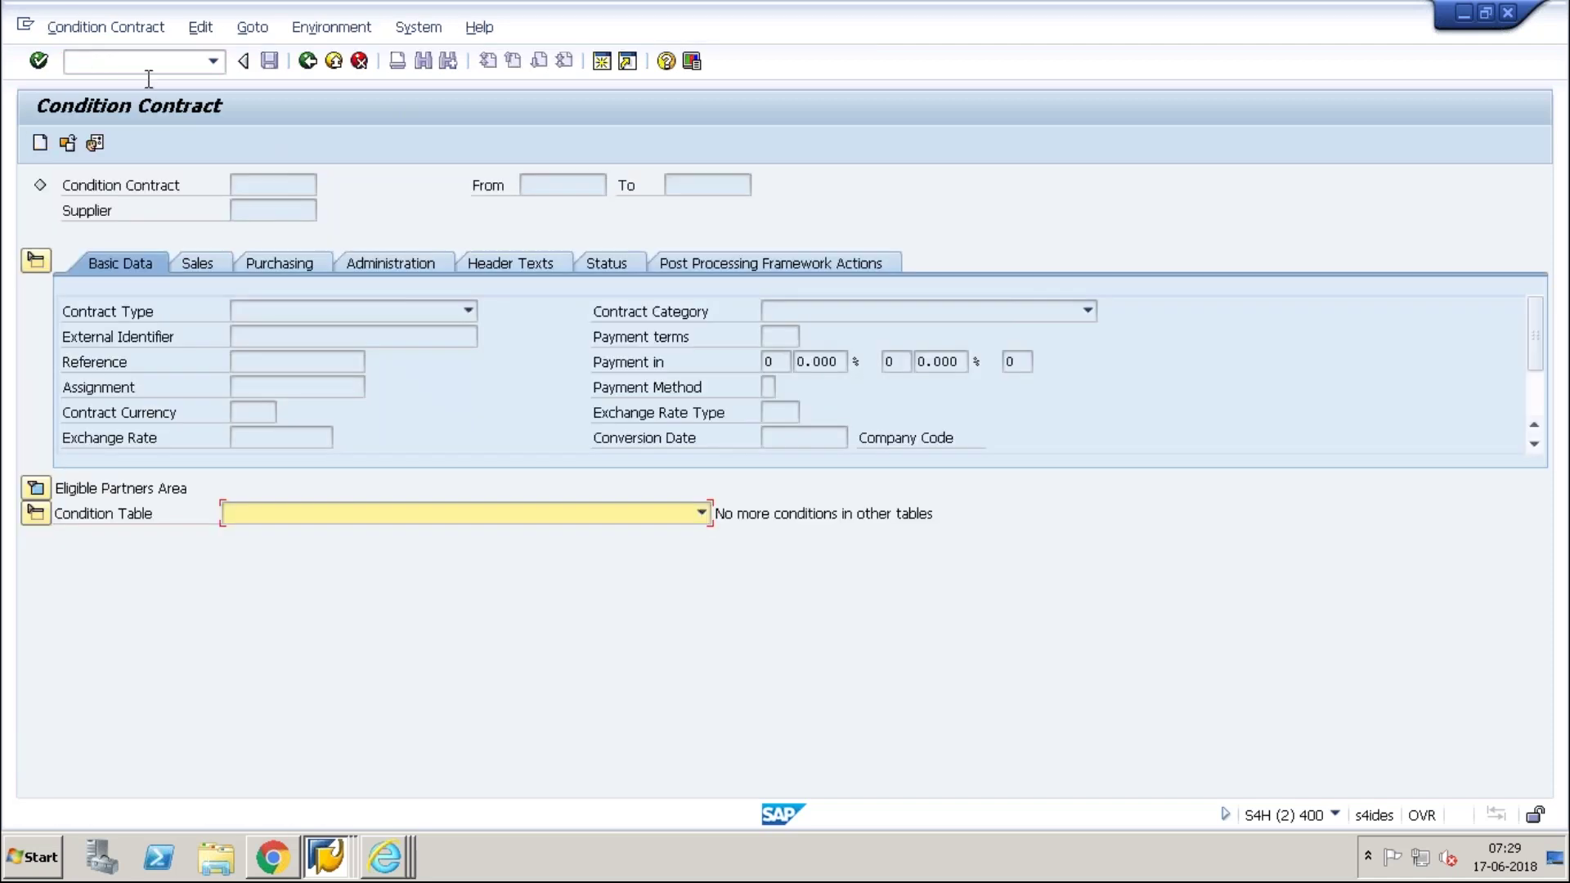
pyautogui.click(77, 140)
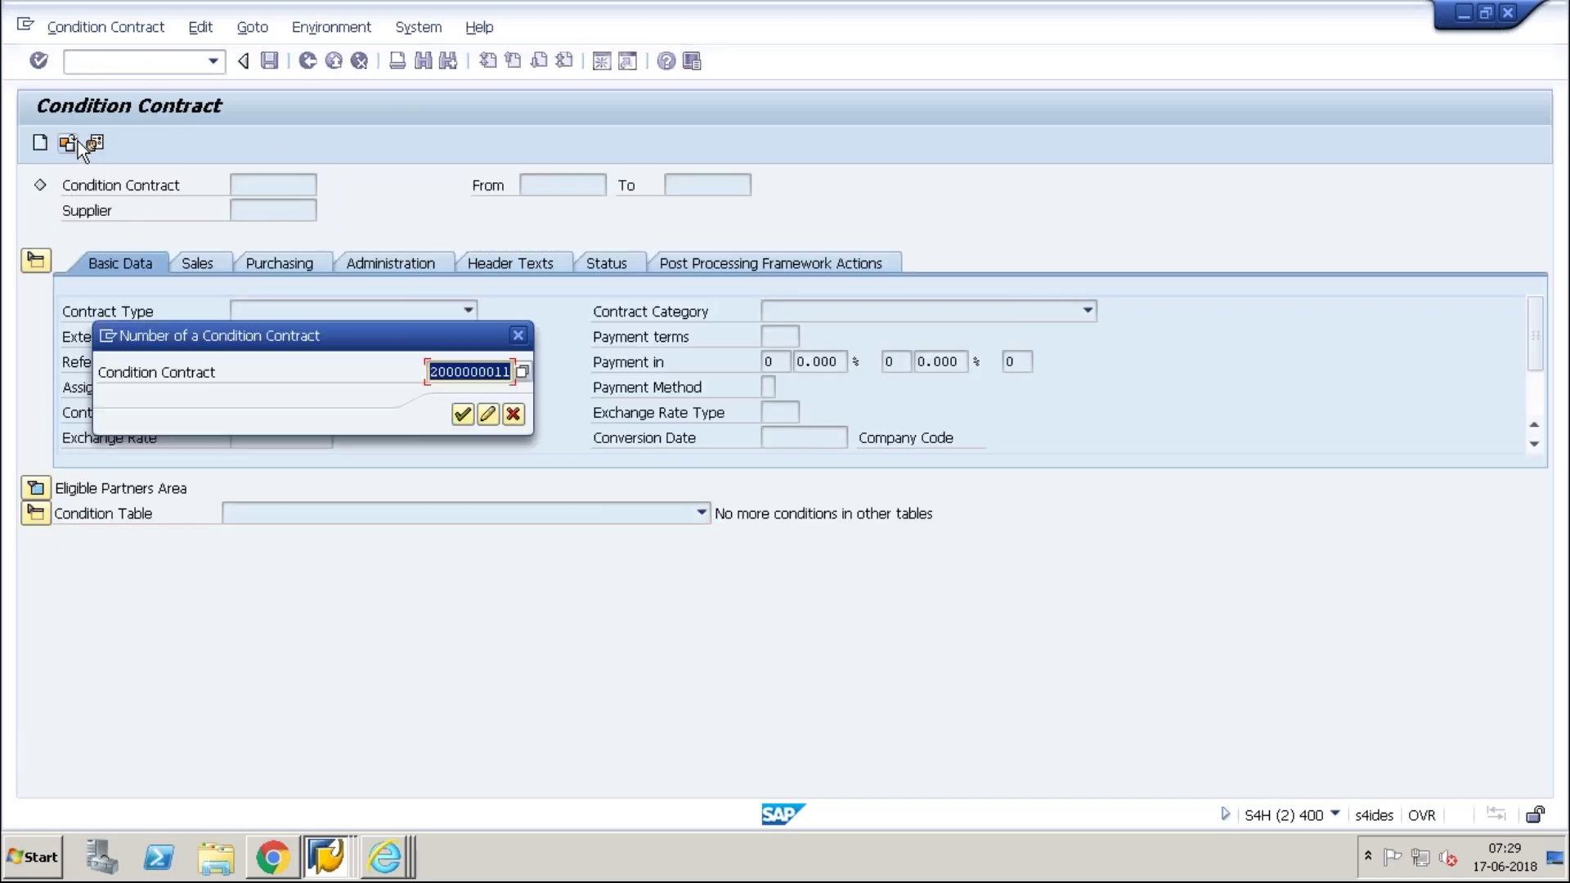
pyautogui.press('Return')
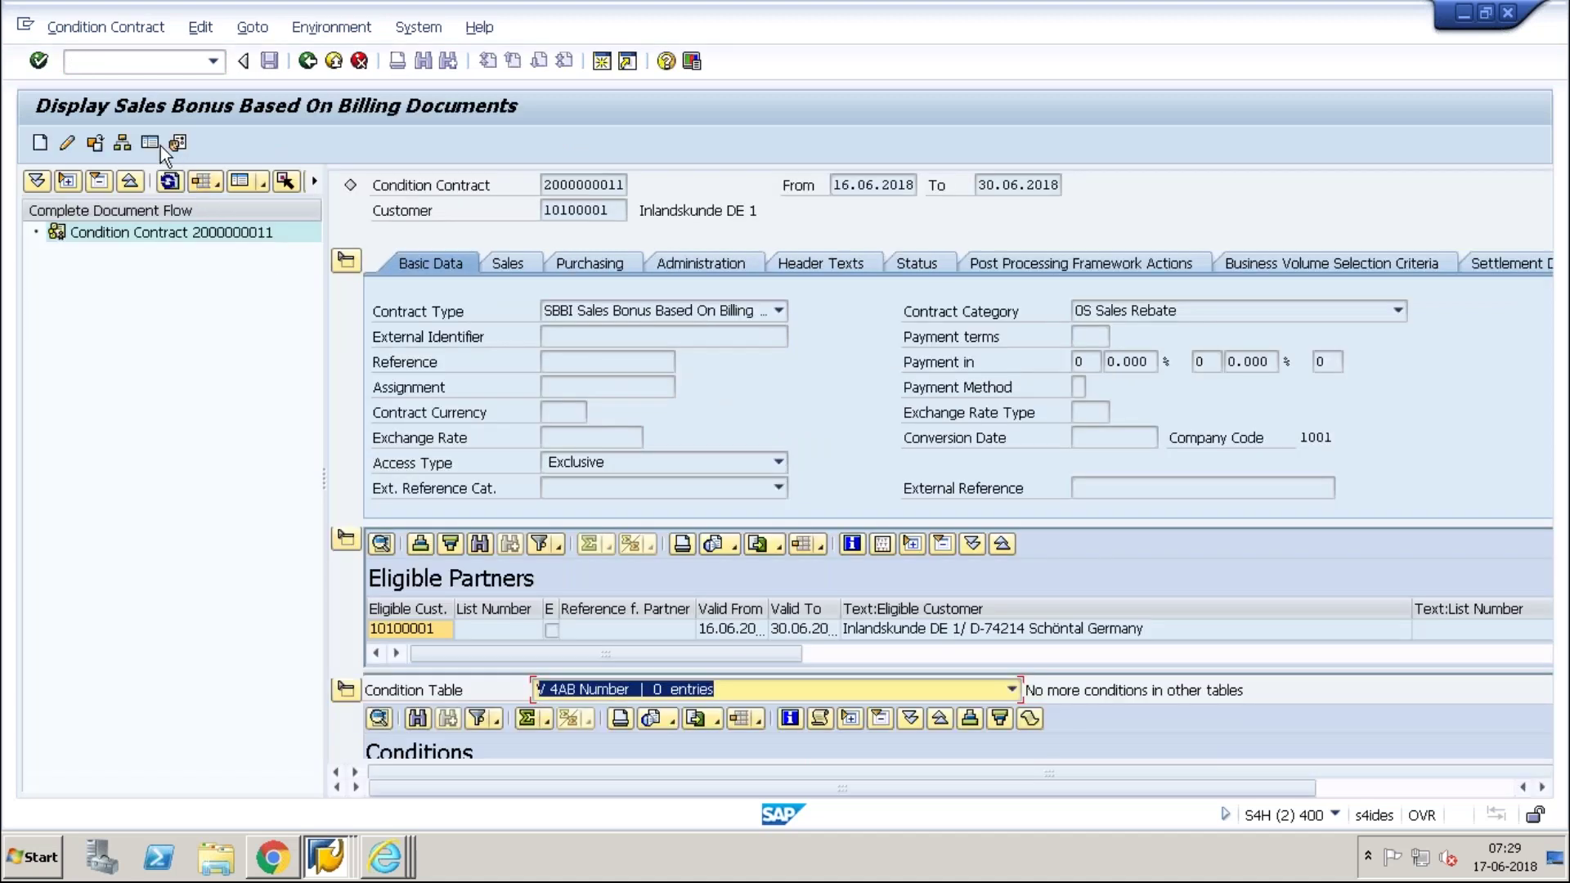
# Step: Hide the document flow, switch to change mode, and select condition table V 163 Number/Material
pyautogui.click(155, 142)
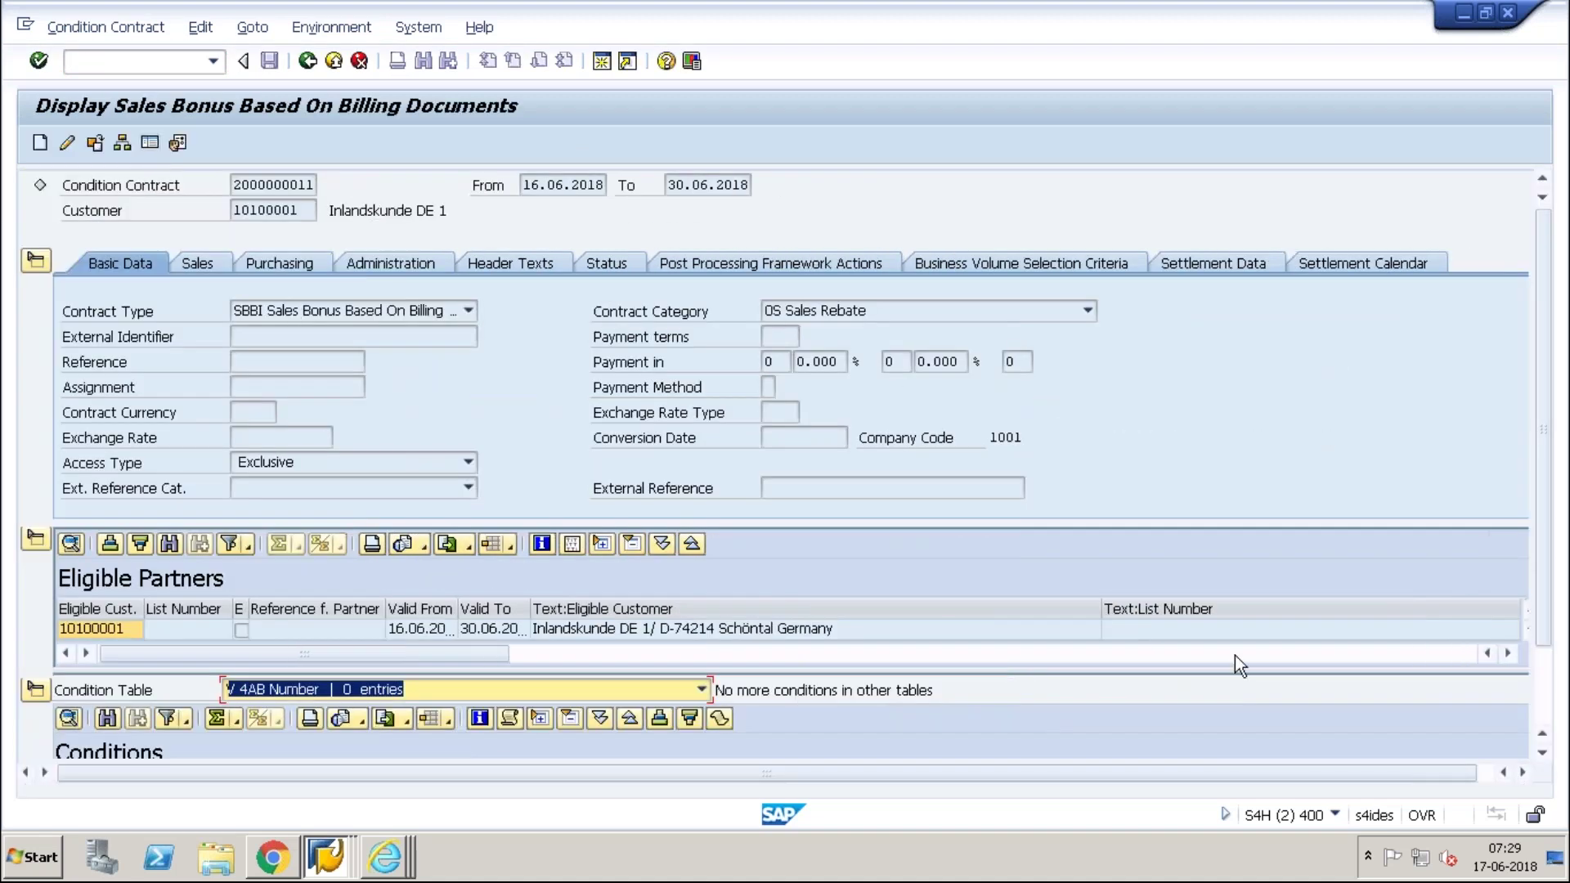
pyautogui.scroll(-2, 1544, 716)
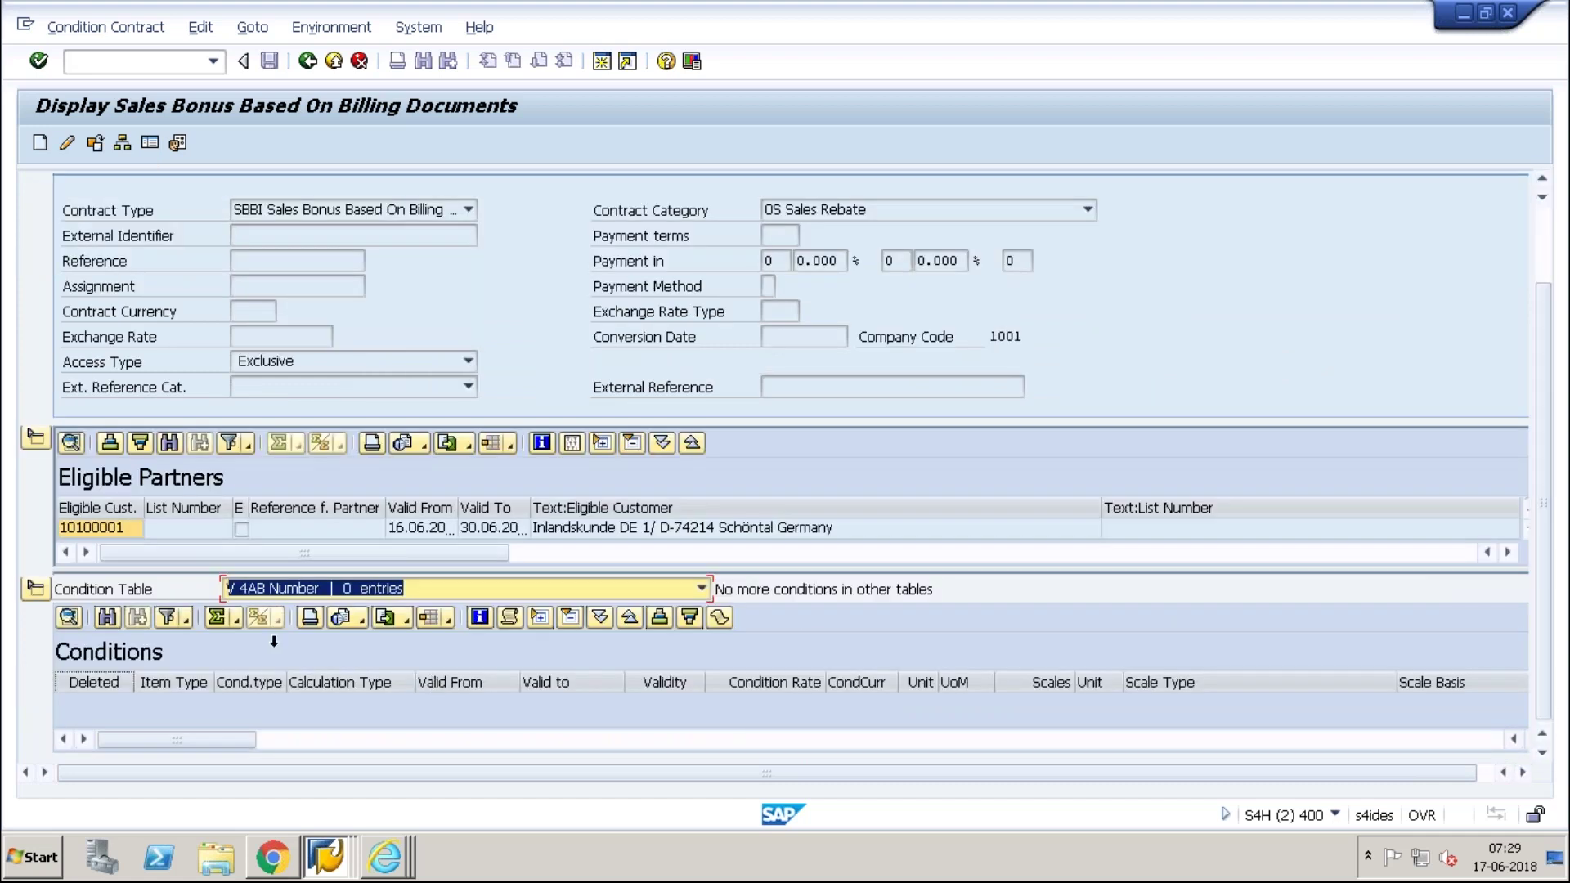
pyautogui.click(70, 142)
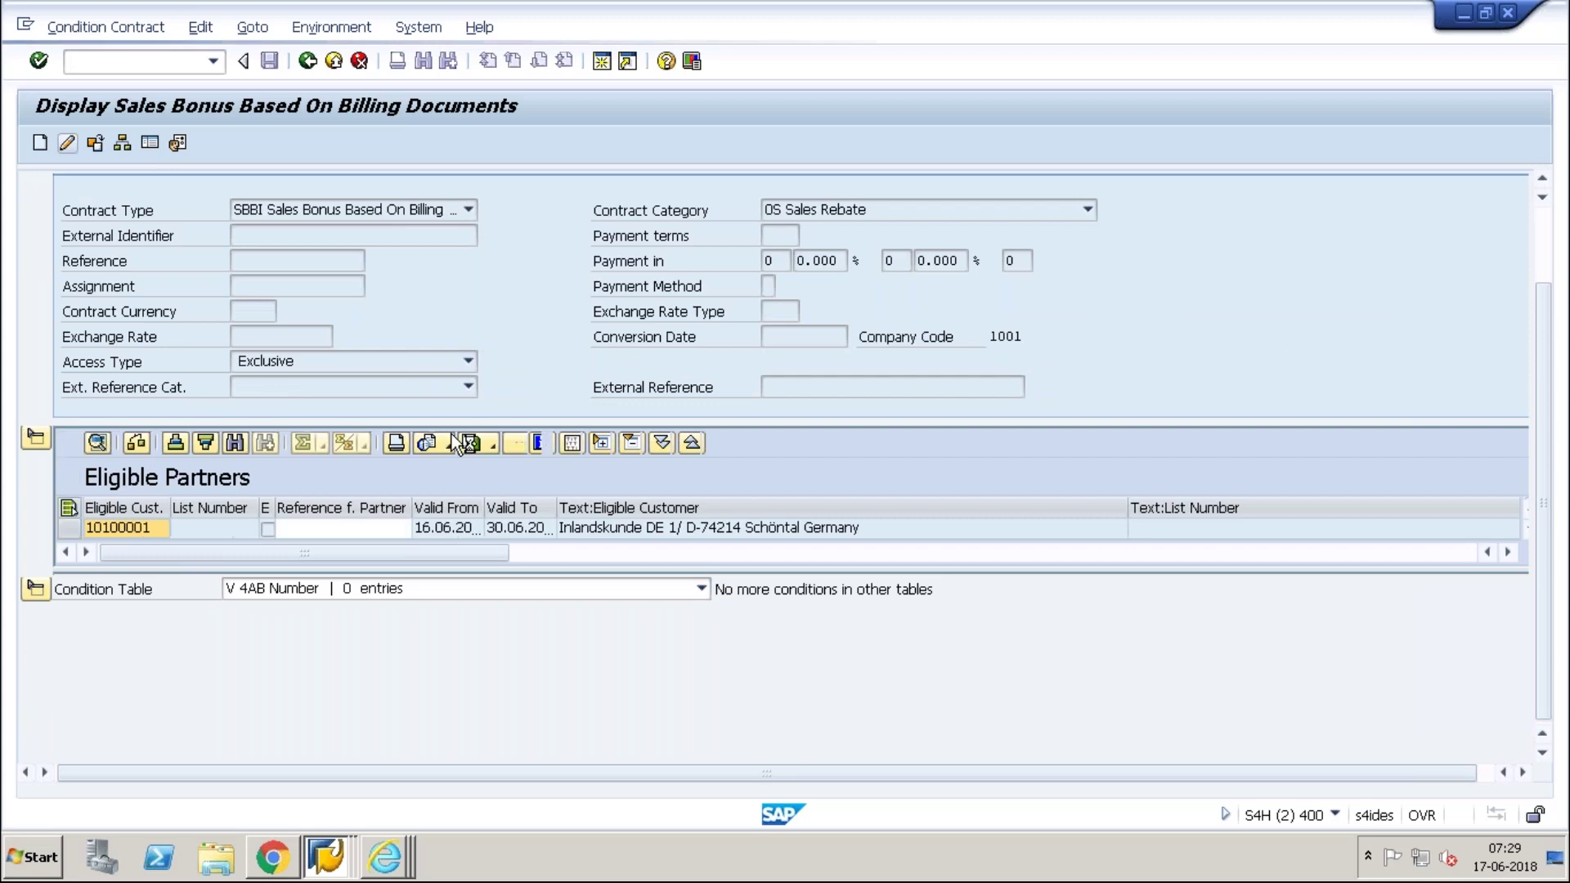
pyautogui.click(616, 589)
pyautogui.click(597, 612)
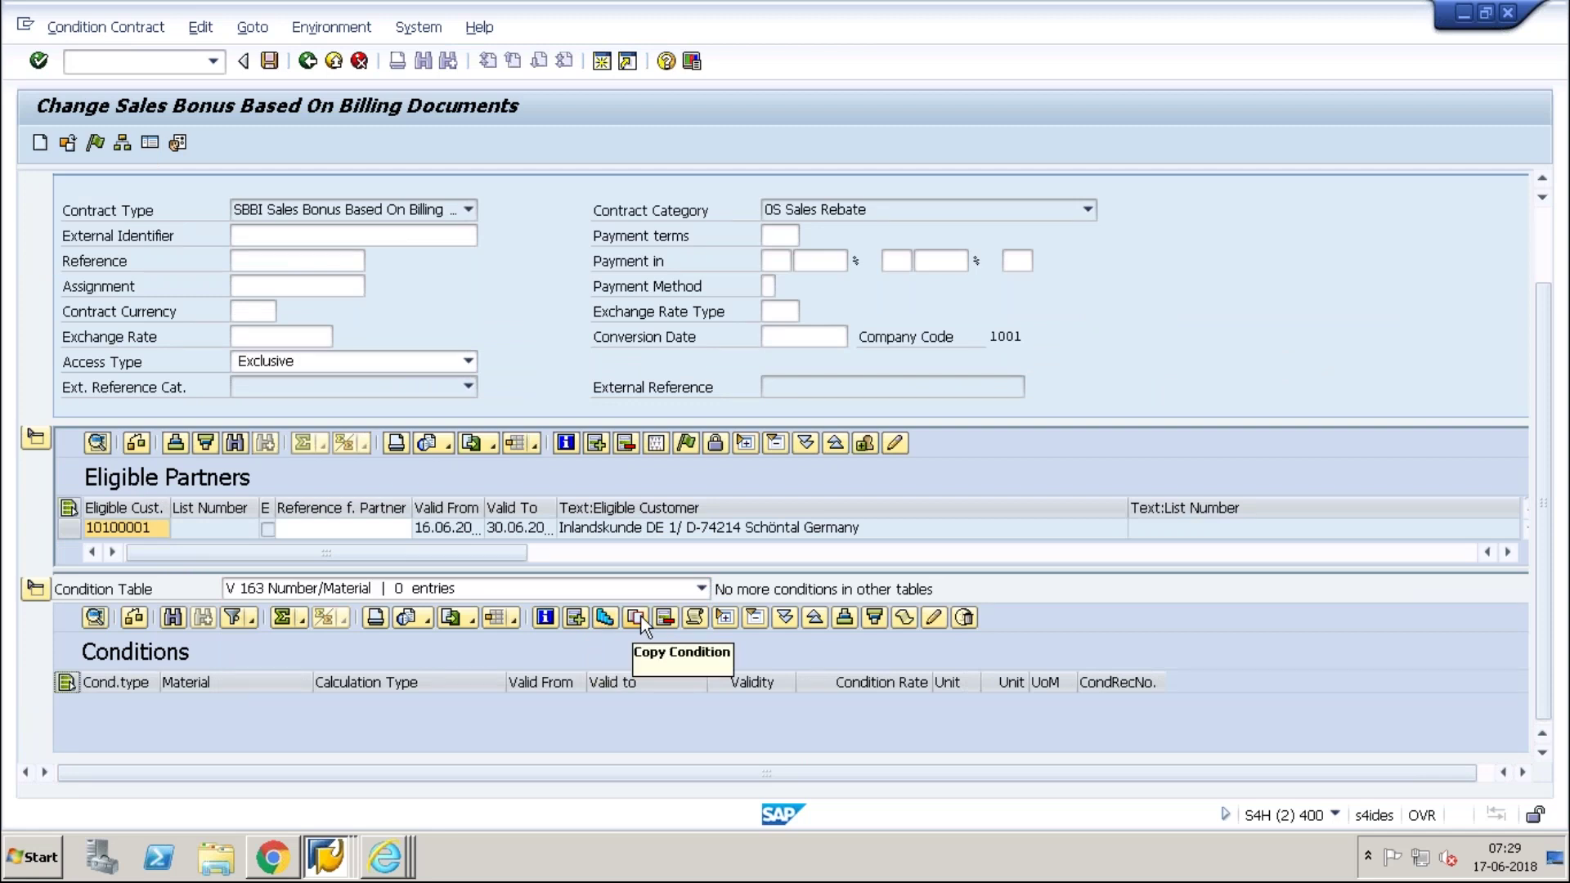
# Step: Add a new RES1 condition for material 254 with calculation type Percentage
pyautogui.click(575, 617)
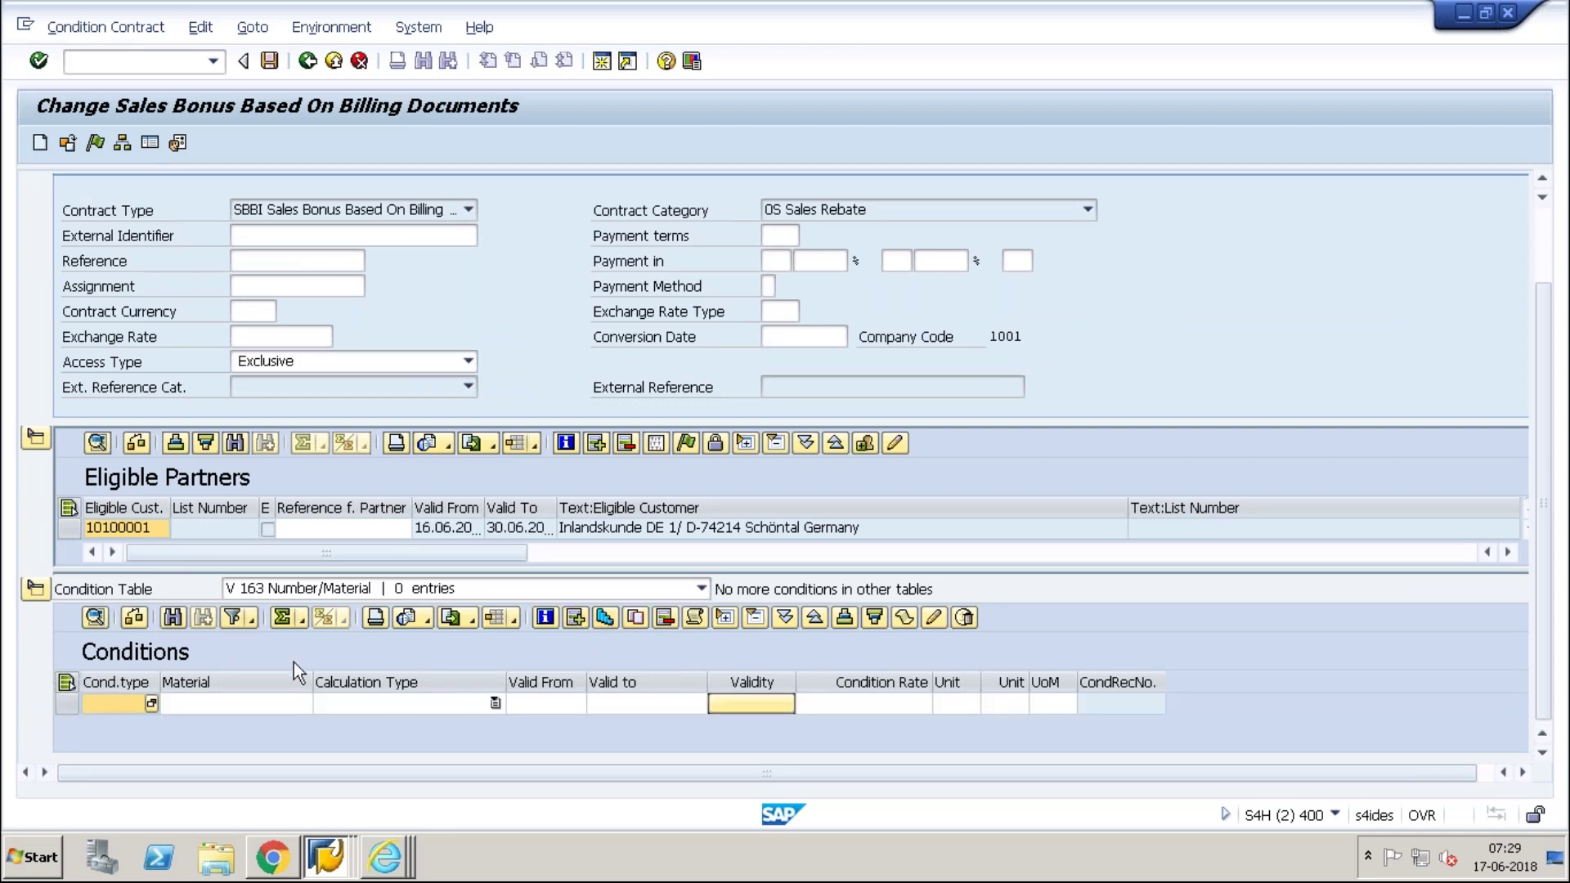
pyautogui.click(153, 702)
pyautogui.doubleClick(566, 254)
pyautogui.click(299, 700)
pyautogui.write('254')
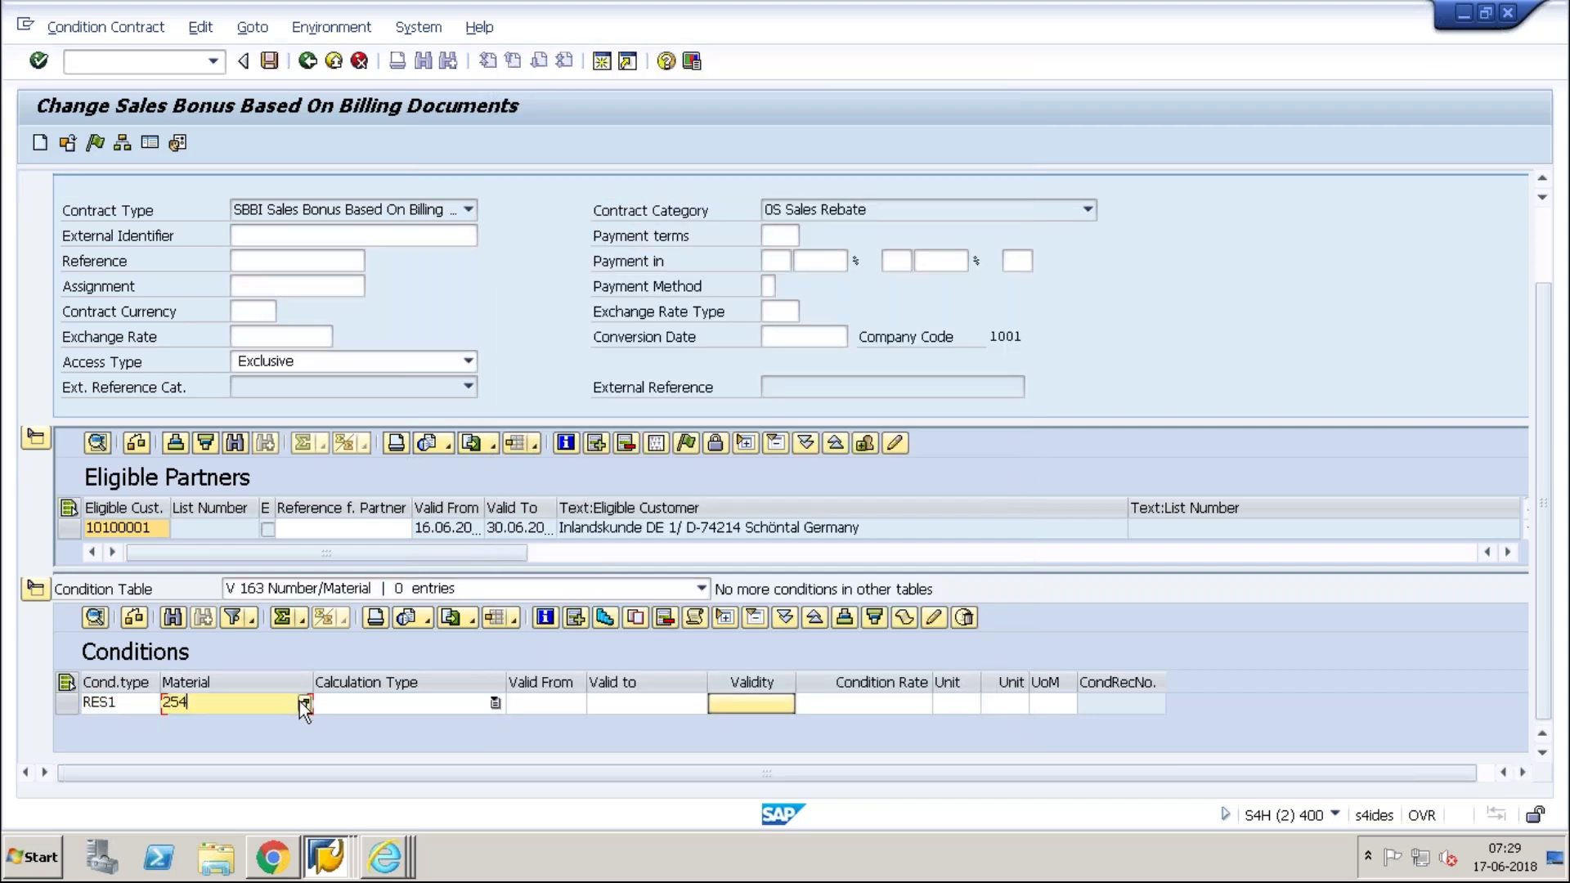
pyautogui.press('Tab')
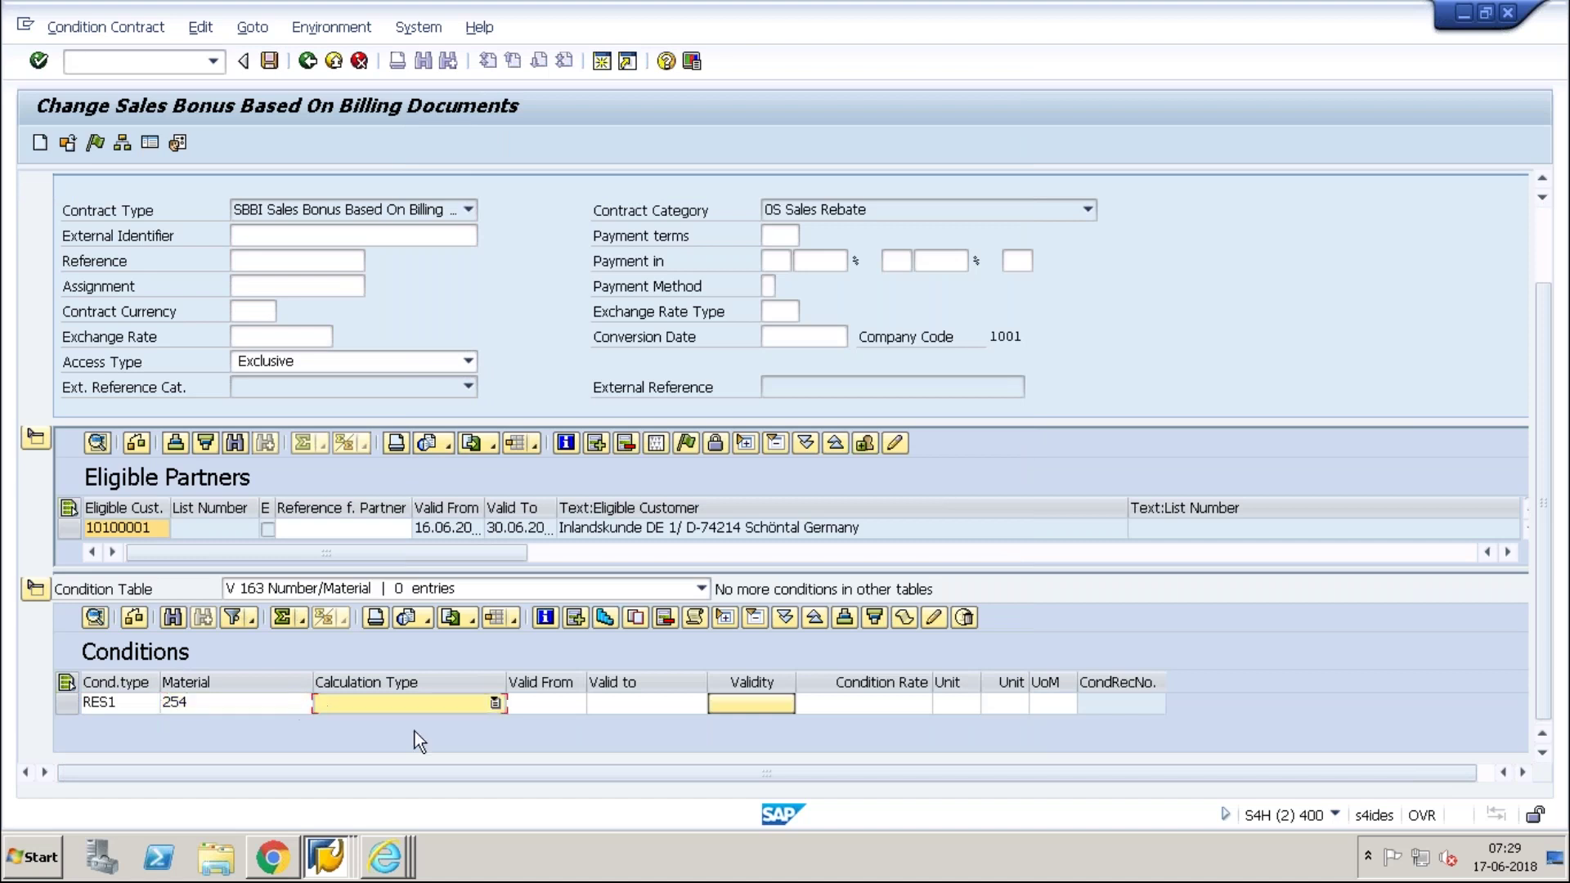
pyautogui.click(494, 703)
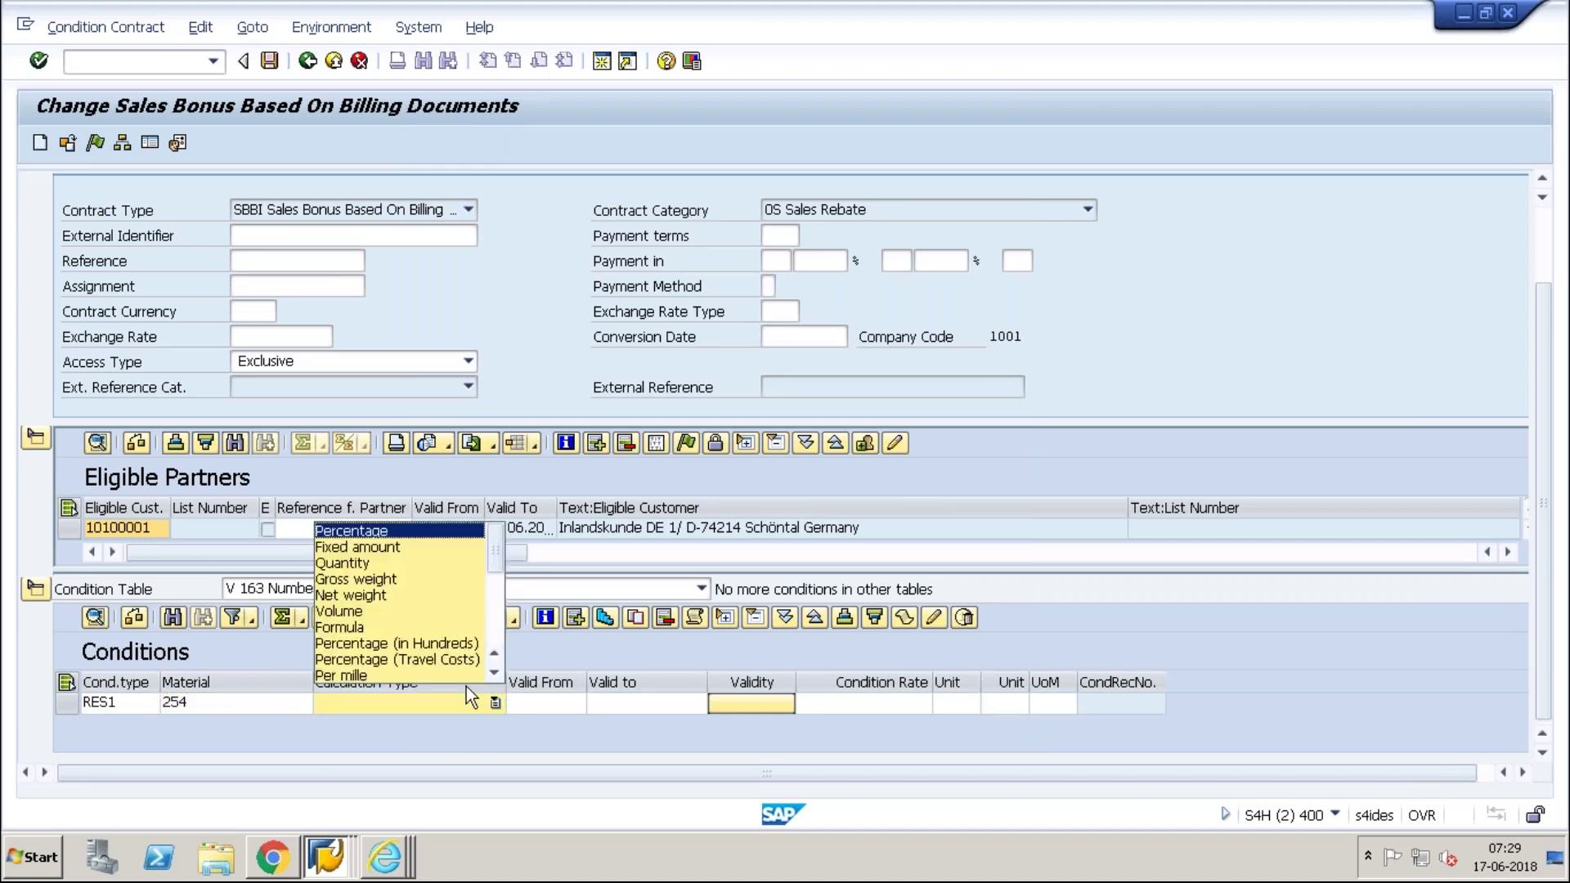
pyautogui.click(433, 530)
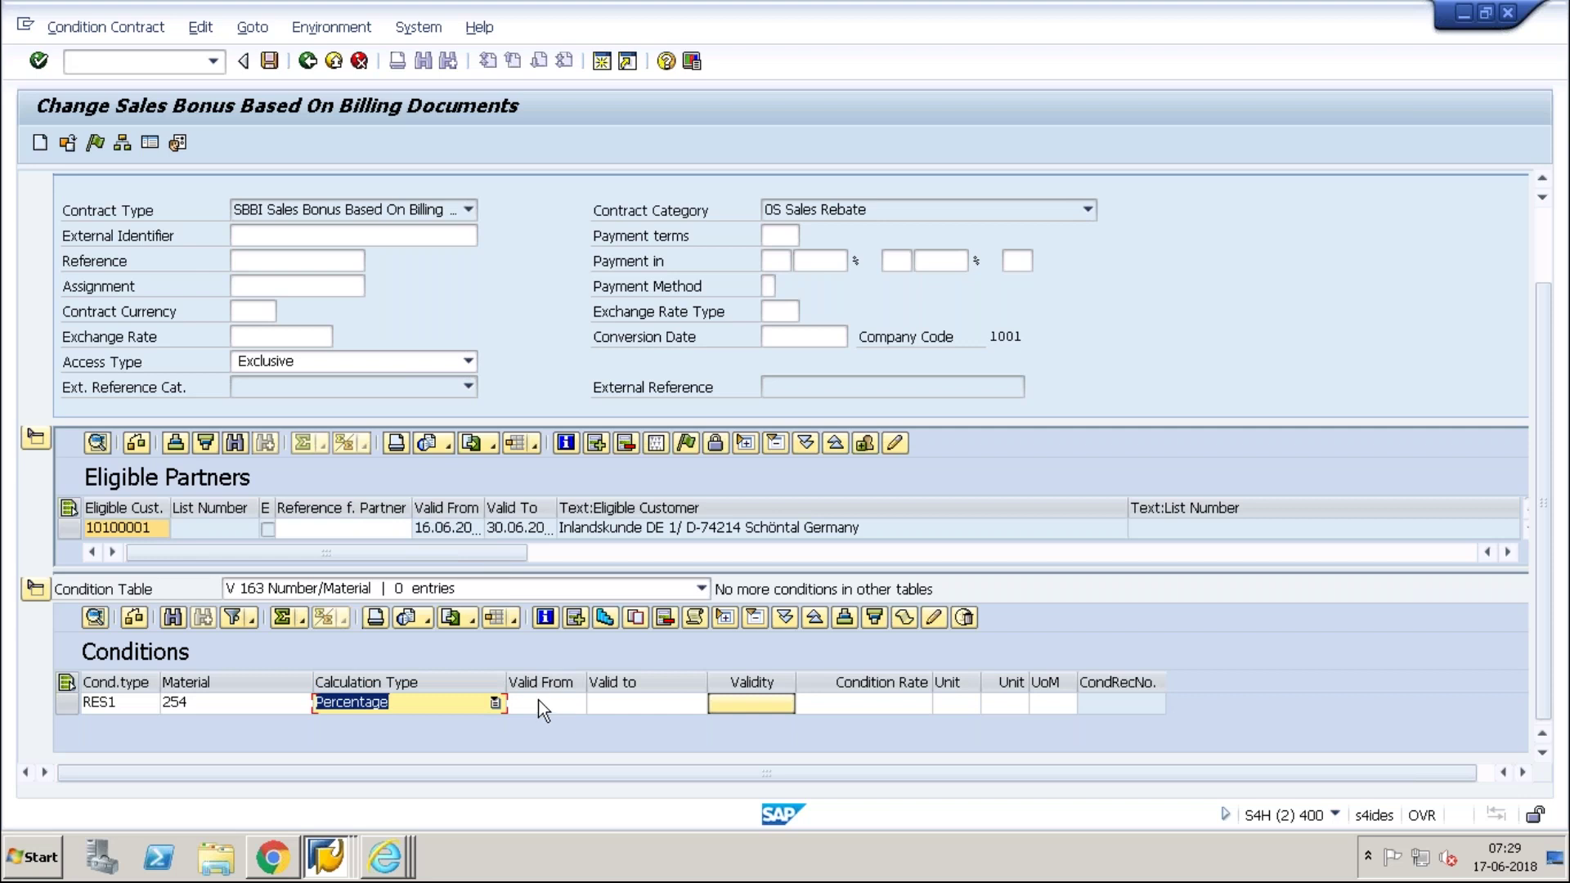
pyautogui.click(556, 704)
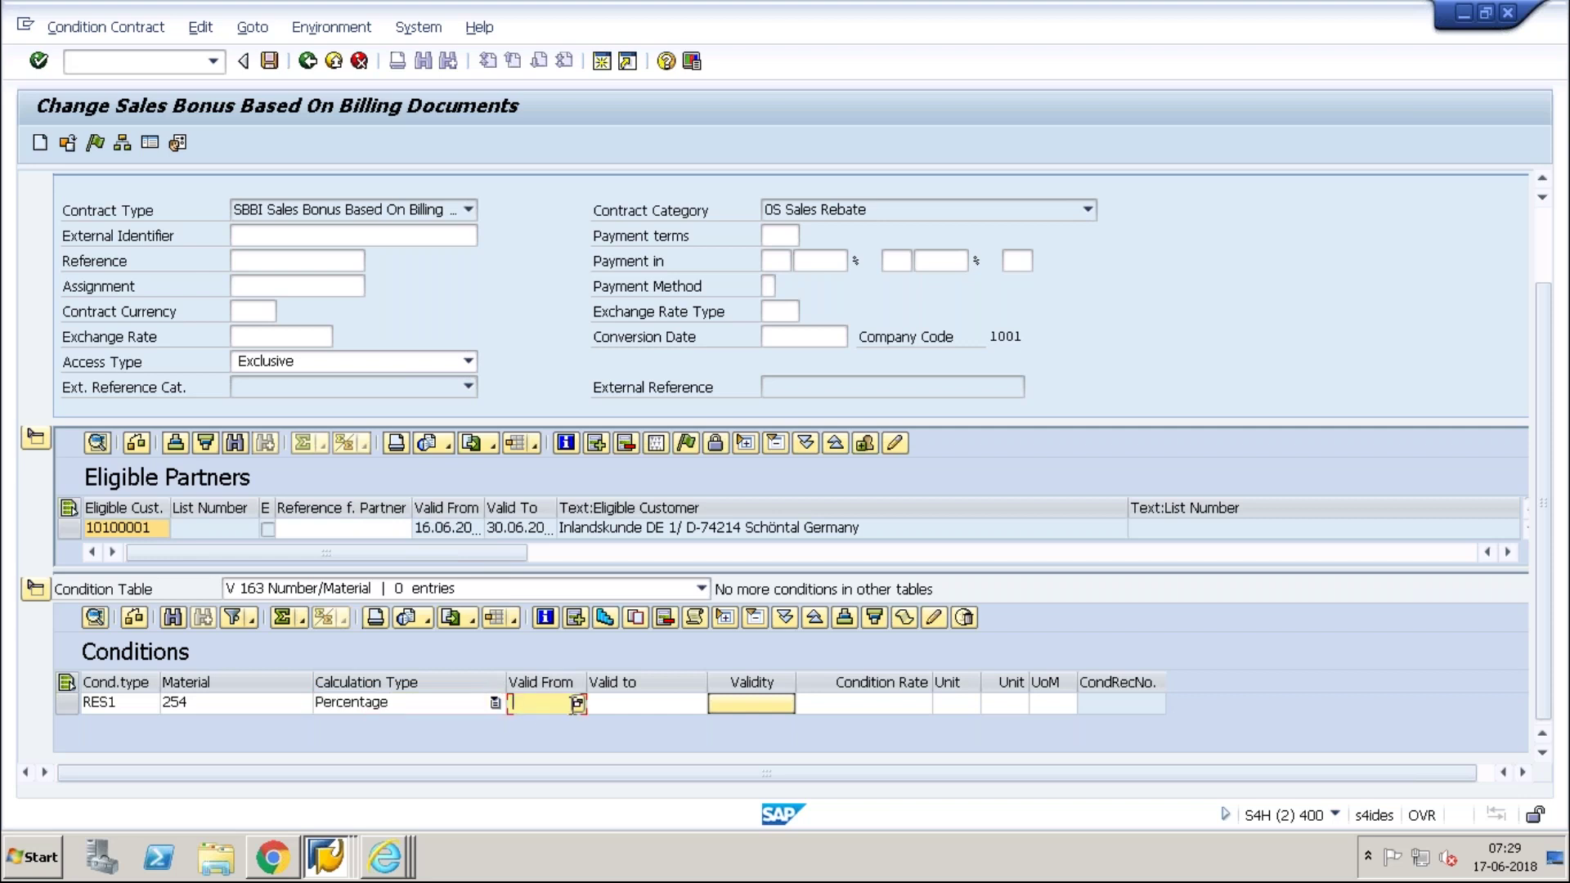
pyautogui.click(577, 704)
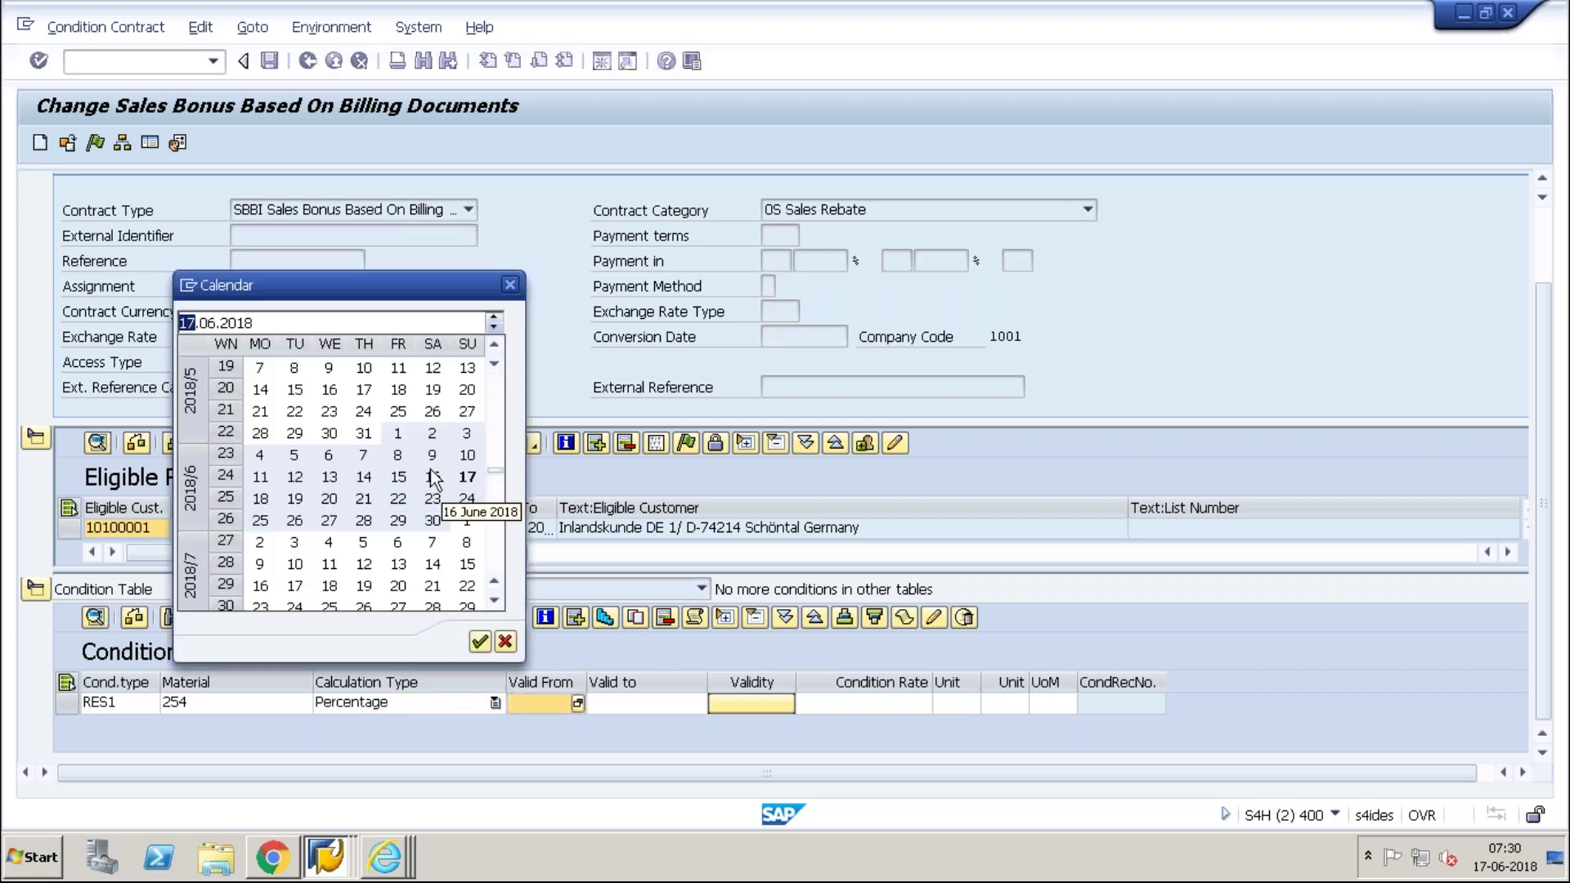
pyautogui.doubleClick(434, 499)
pyautogui.click(635, 703)
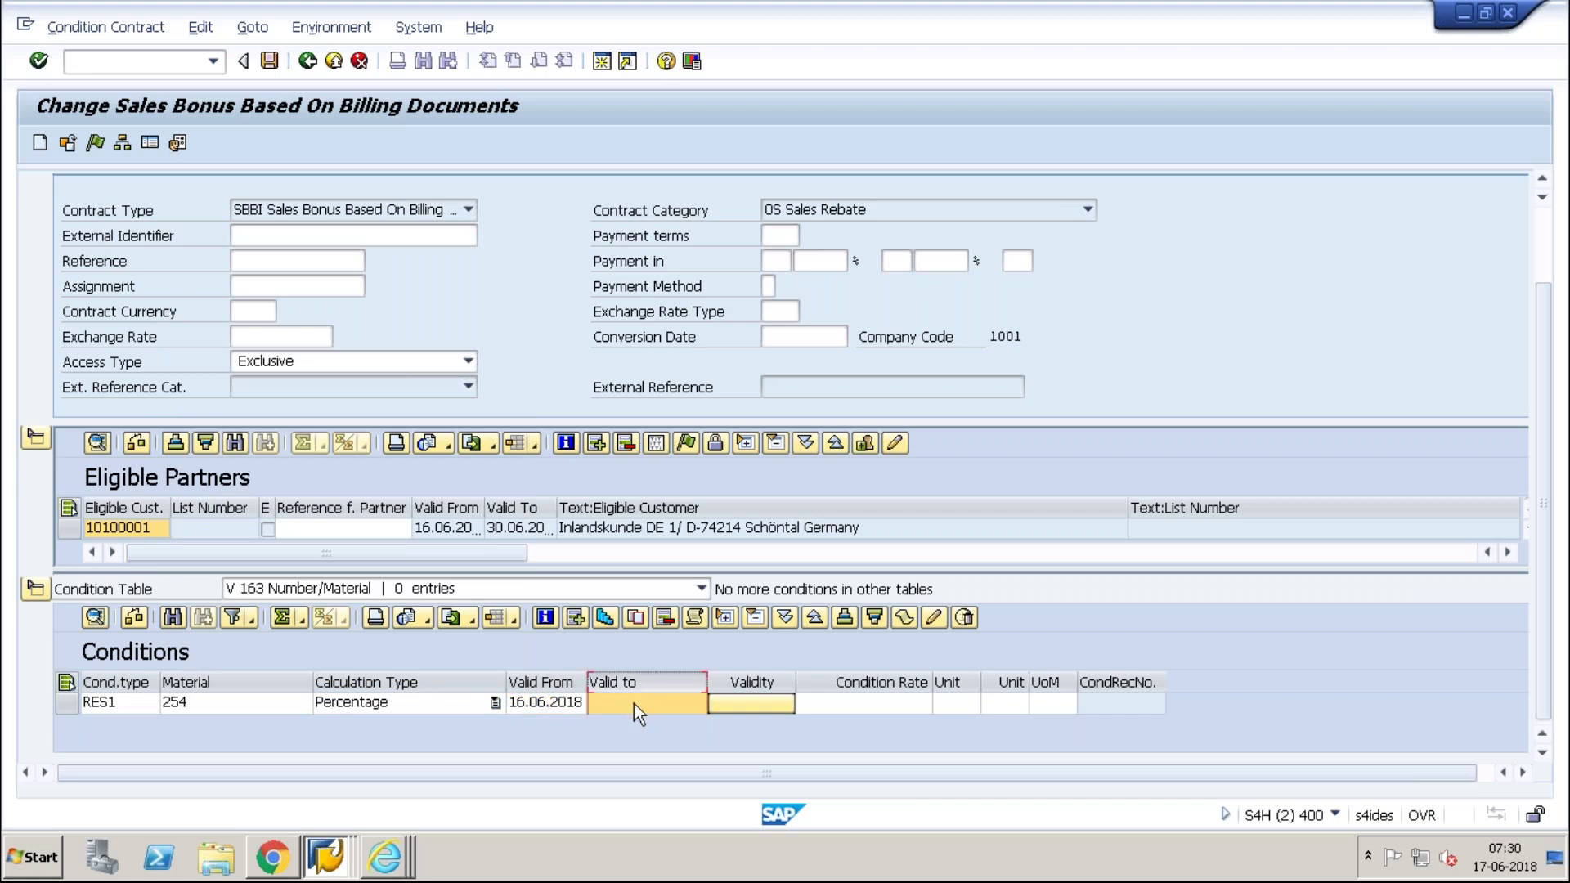
pyautogui.click(697, 703)
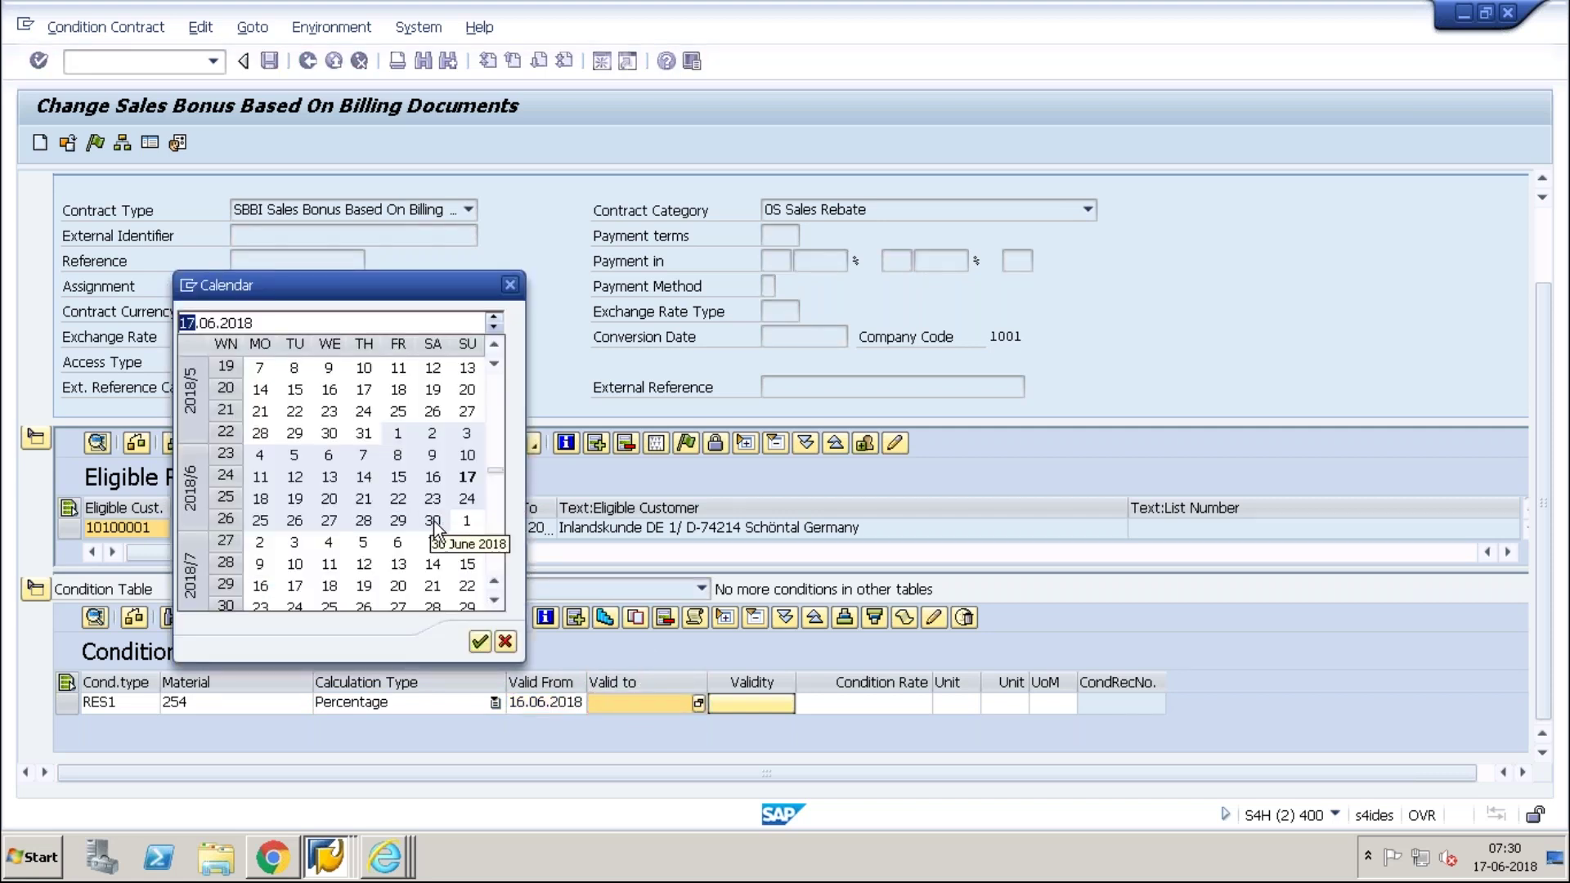
pyautogui.doubleClick(433, 520)
pyautogui.click(855, 709)
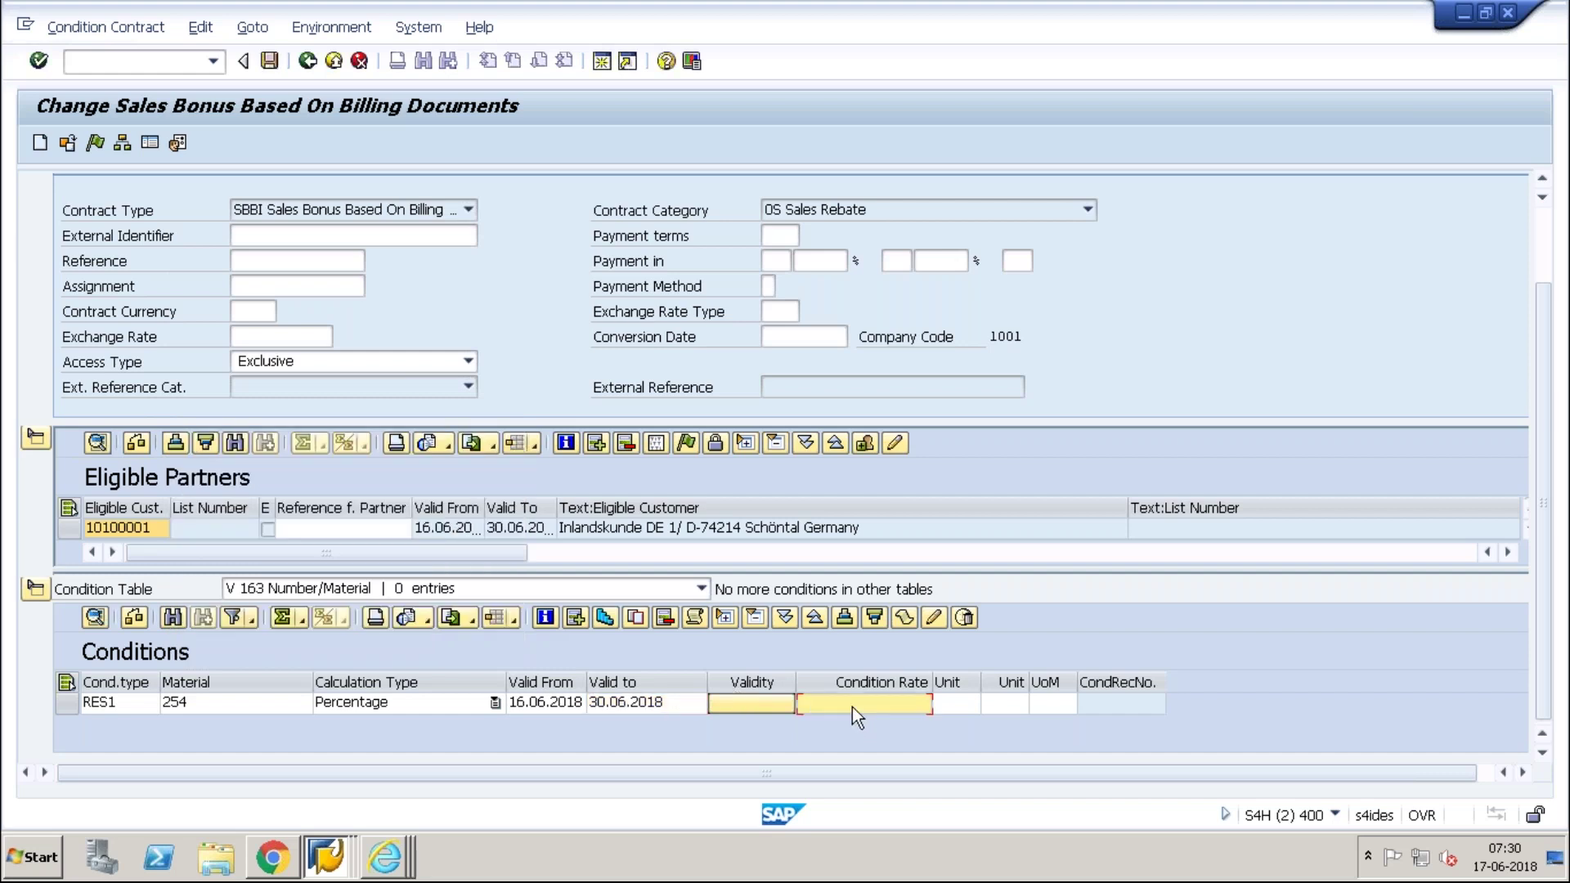
pyautogui.write('5')
pyautogui.press('Return')
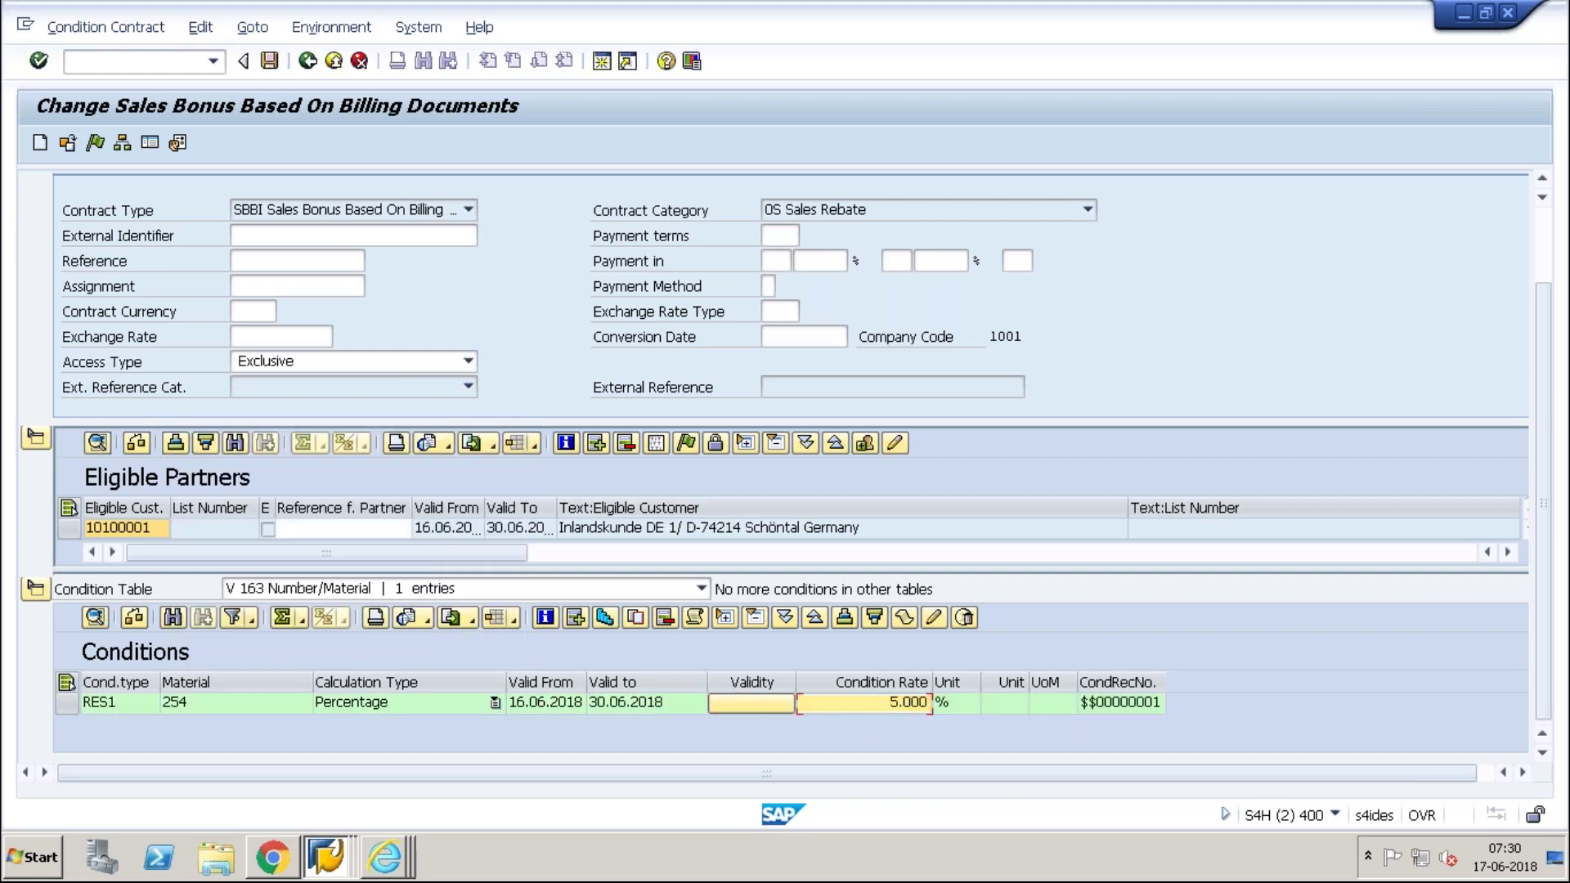
pyautogui.click(270, 68)
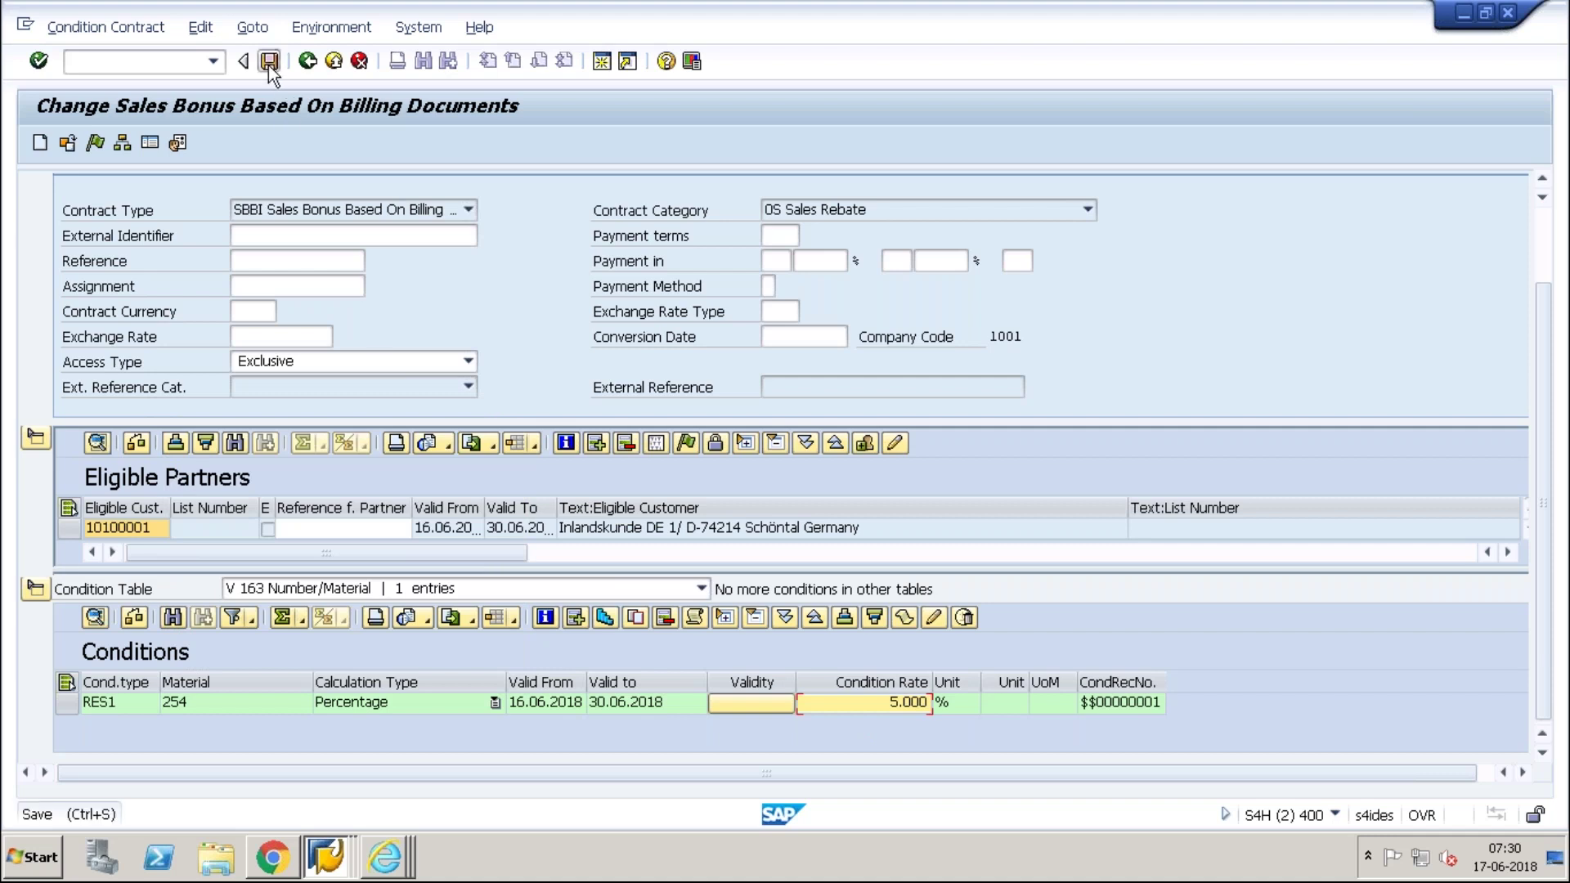
pyautogui.press('Return')
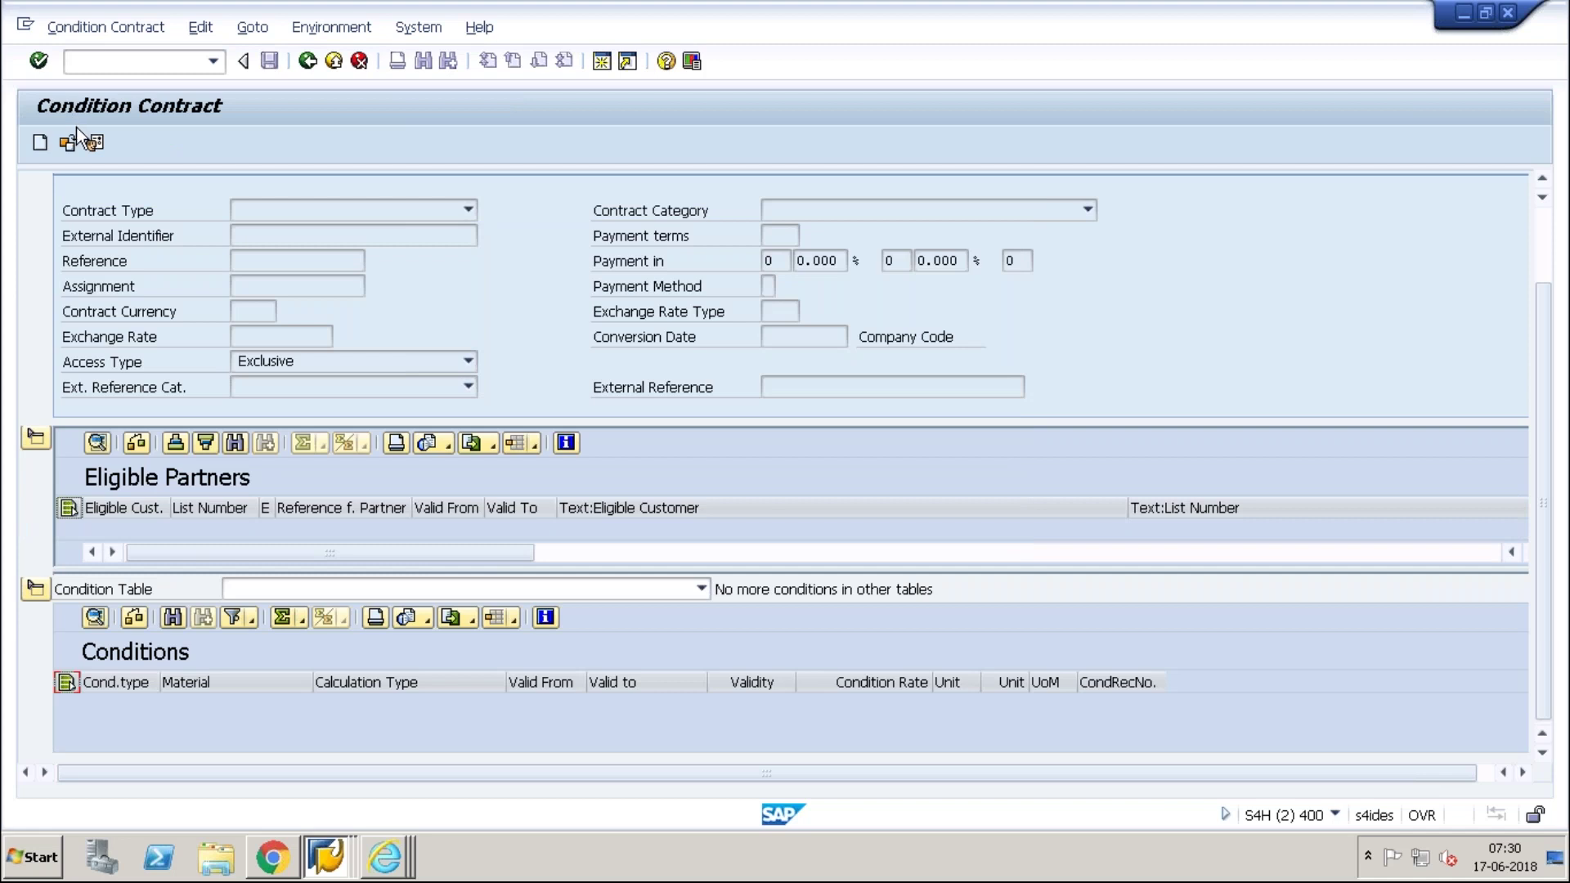
pyautogui.click(76, 138)
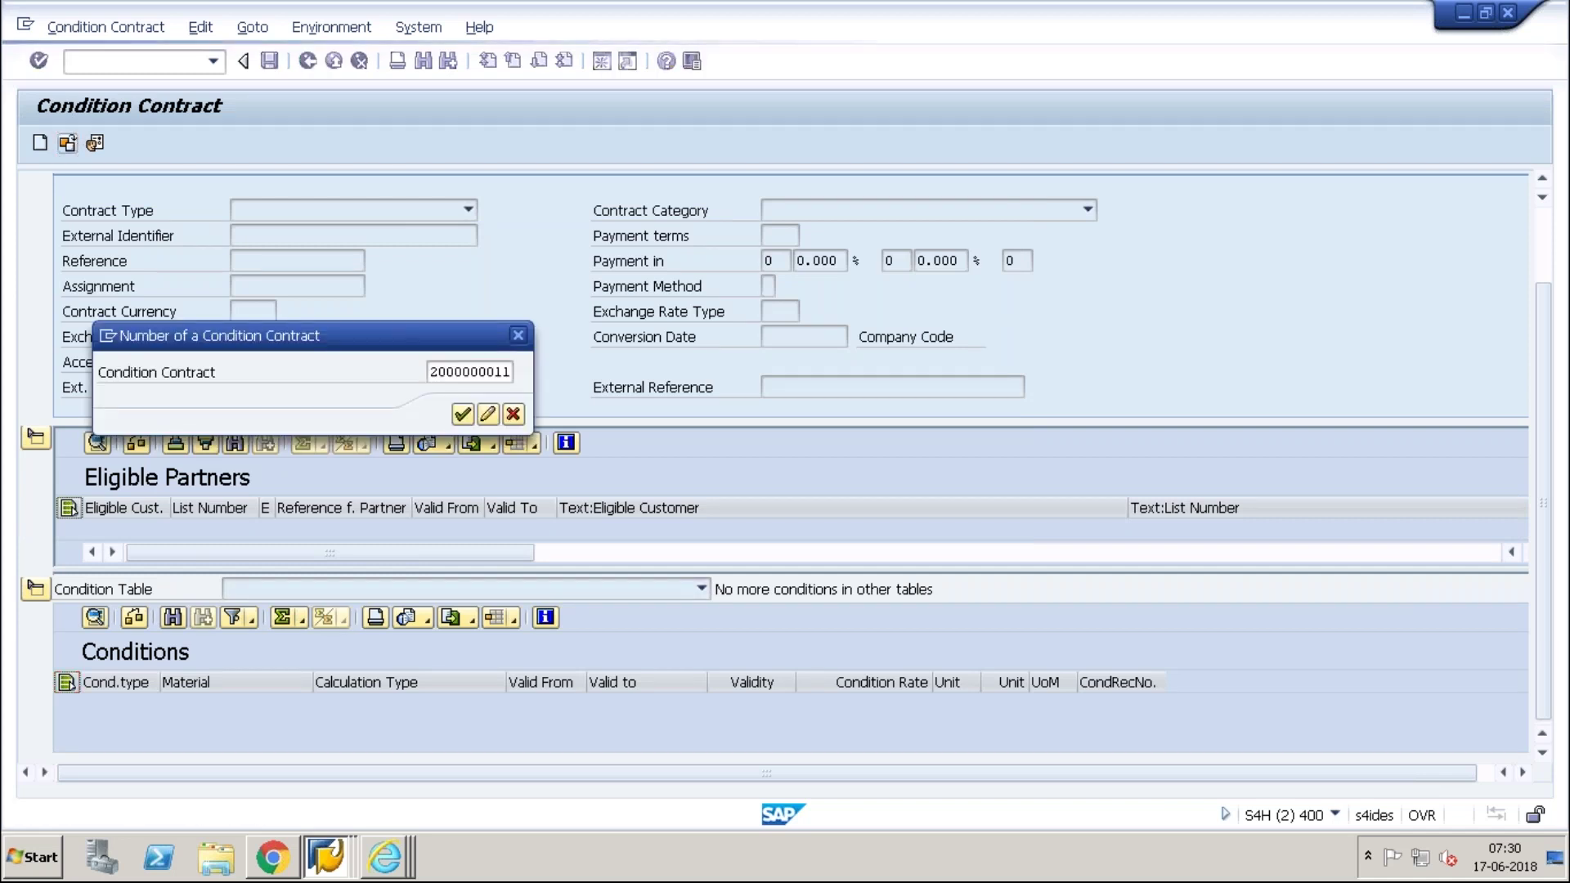
pyautogui.press('Return')
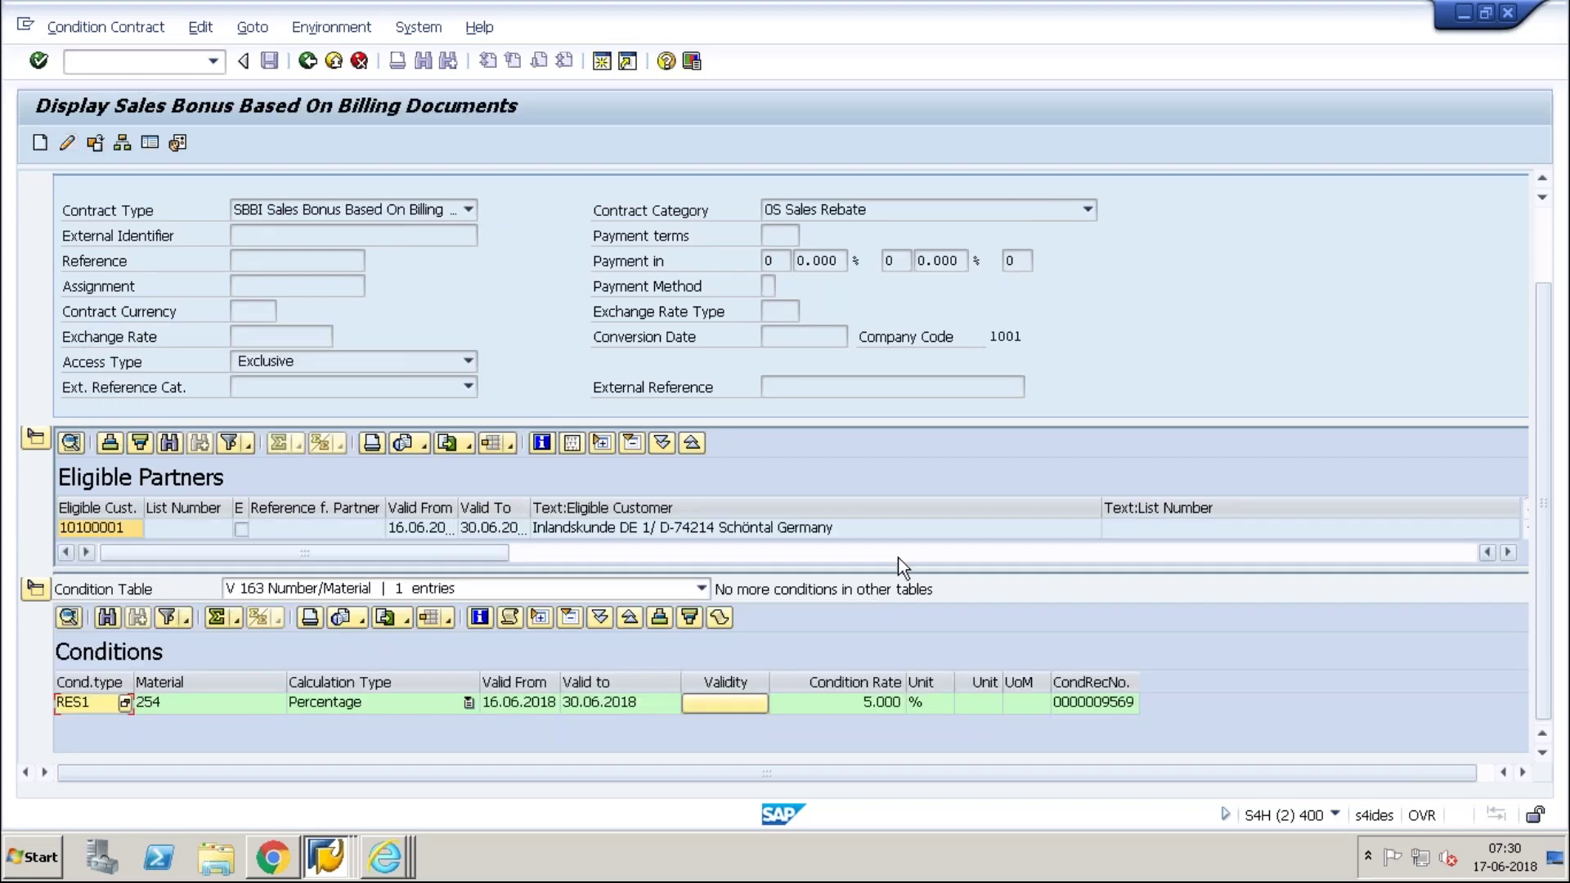
pyautogui.click(1082, 709)
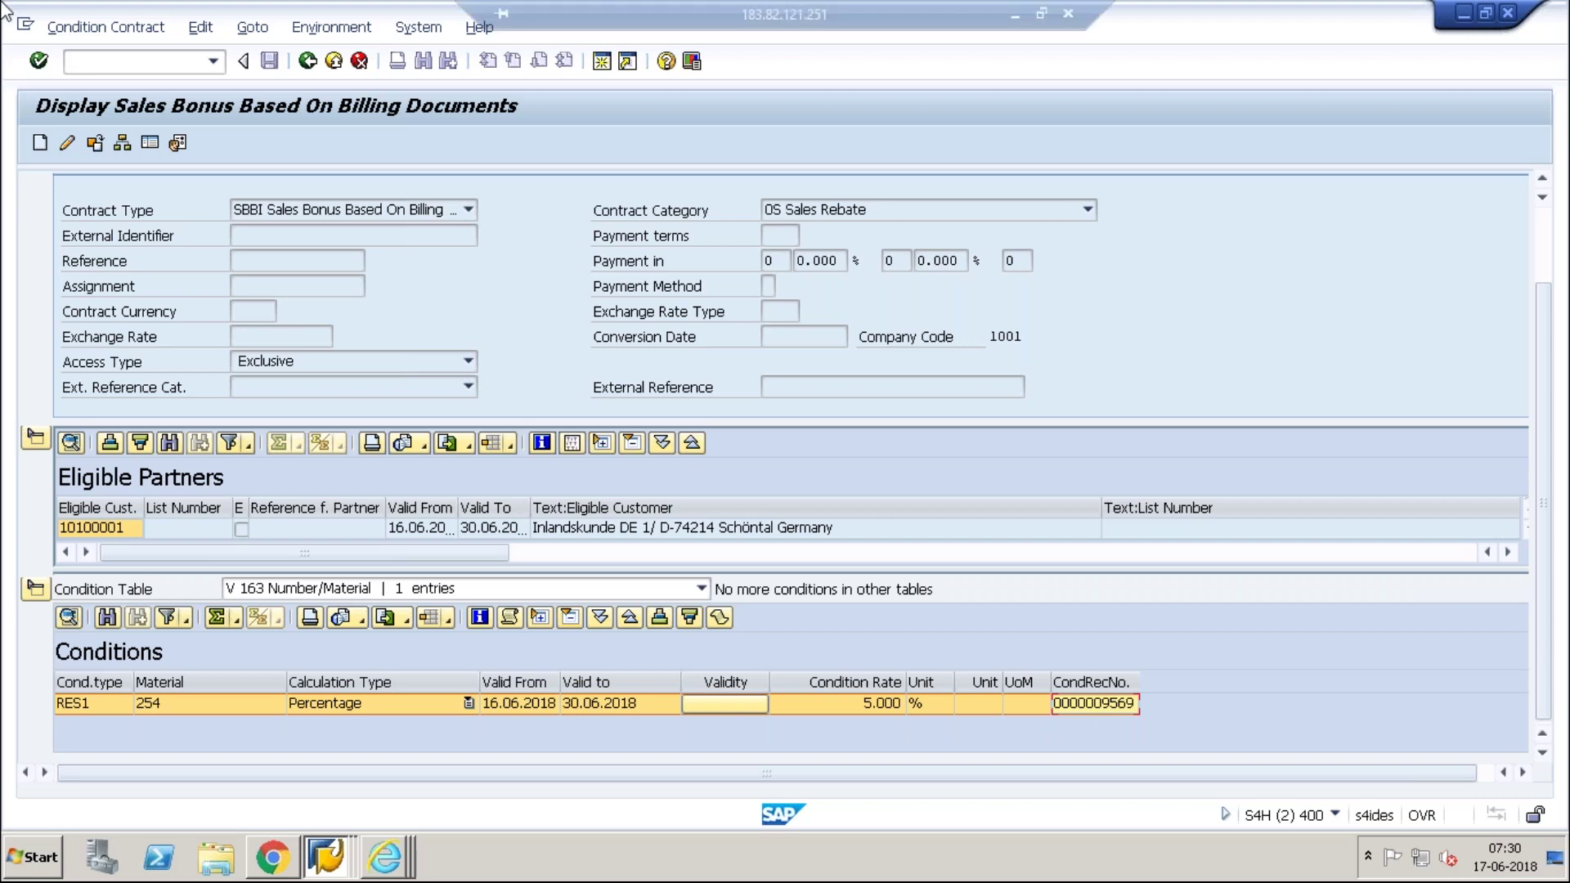
# Step: Start an OR standard order via /nva01 for sold-to 10100001 with customer reference CCM
pyautogui.click(70, 61)
pyautogui.write('/n')
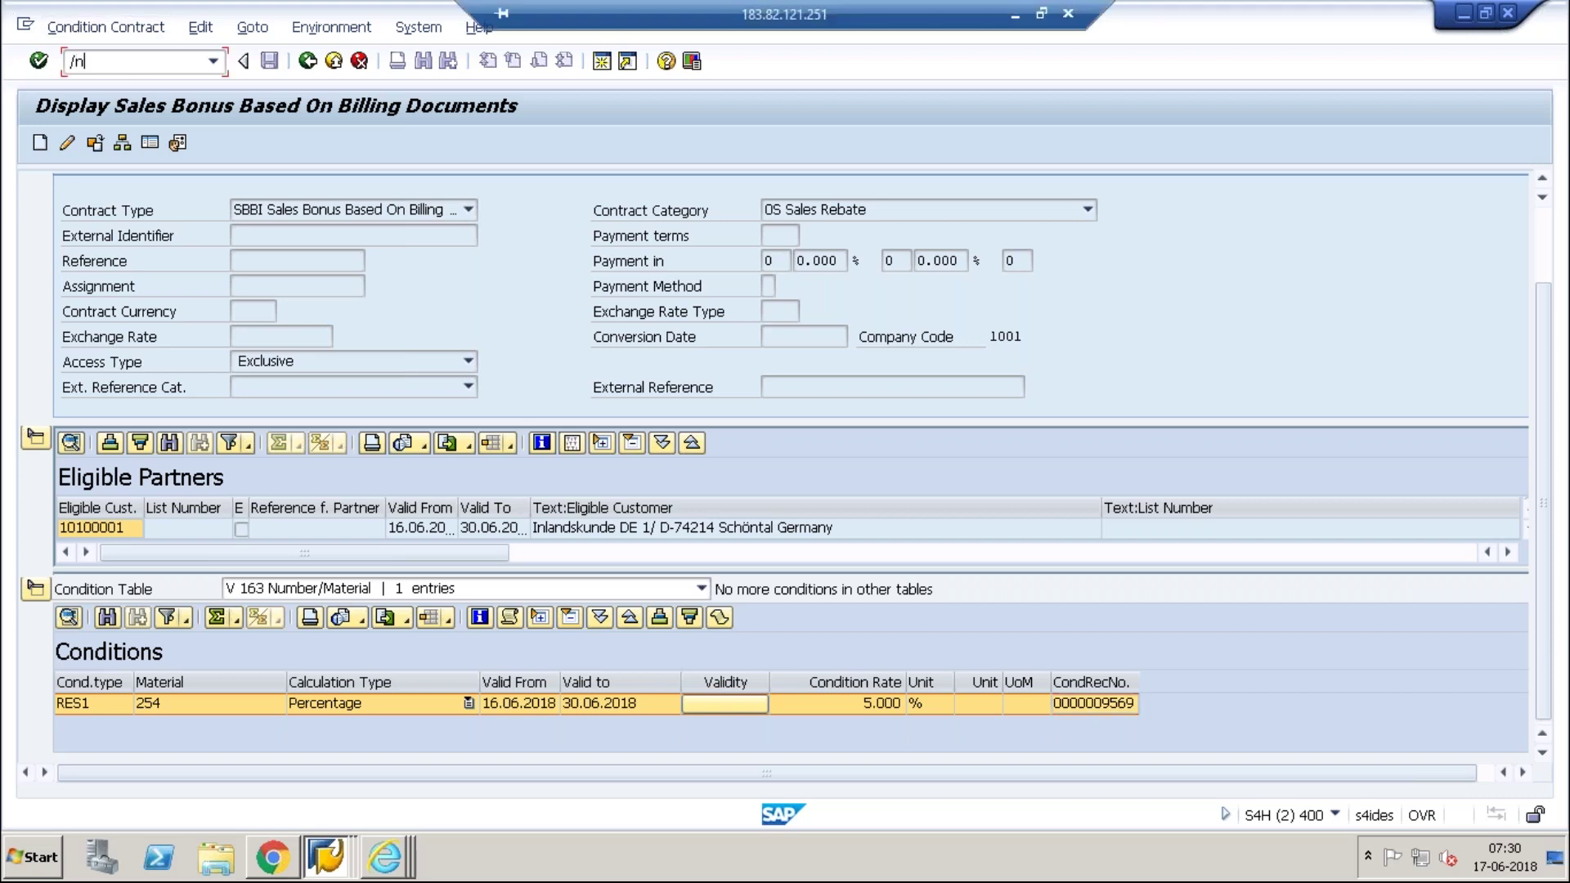
pyautogui.write('va01')
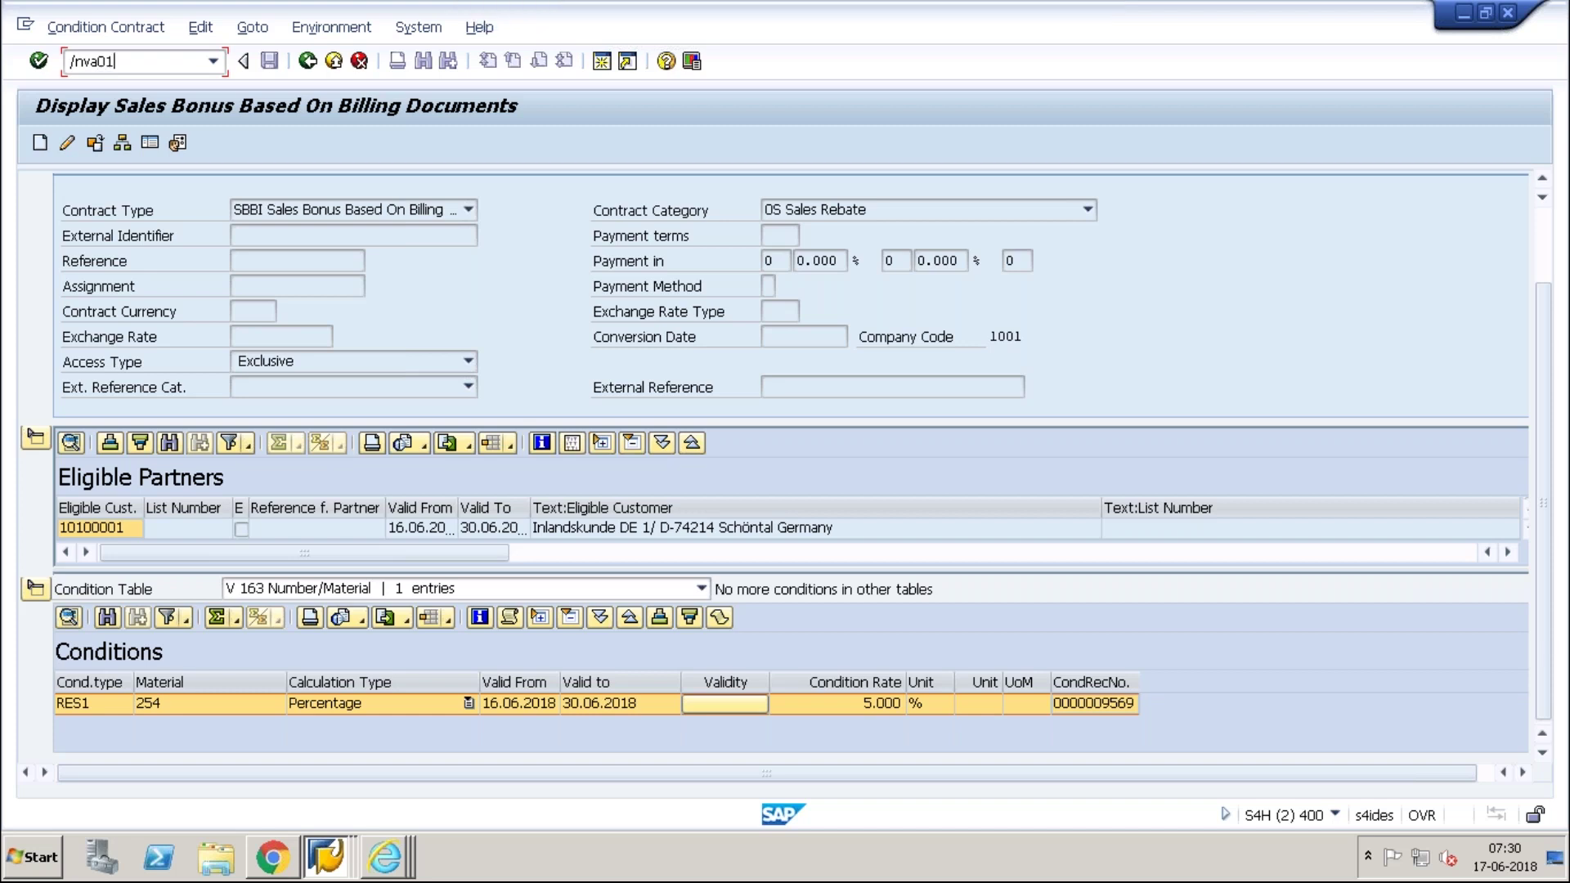
pyautogui.press('Return')
pyautogui.write('or')
pyautogui.press('Return')
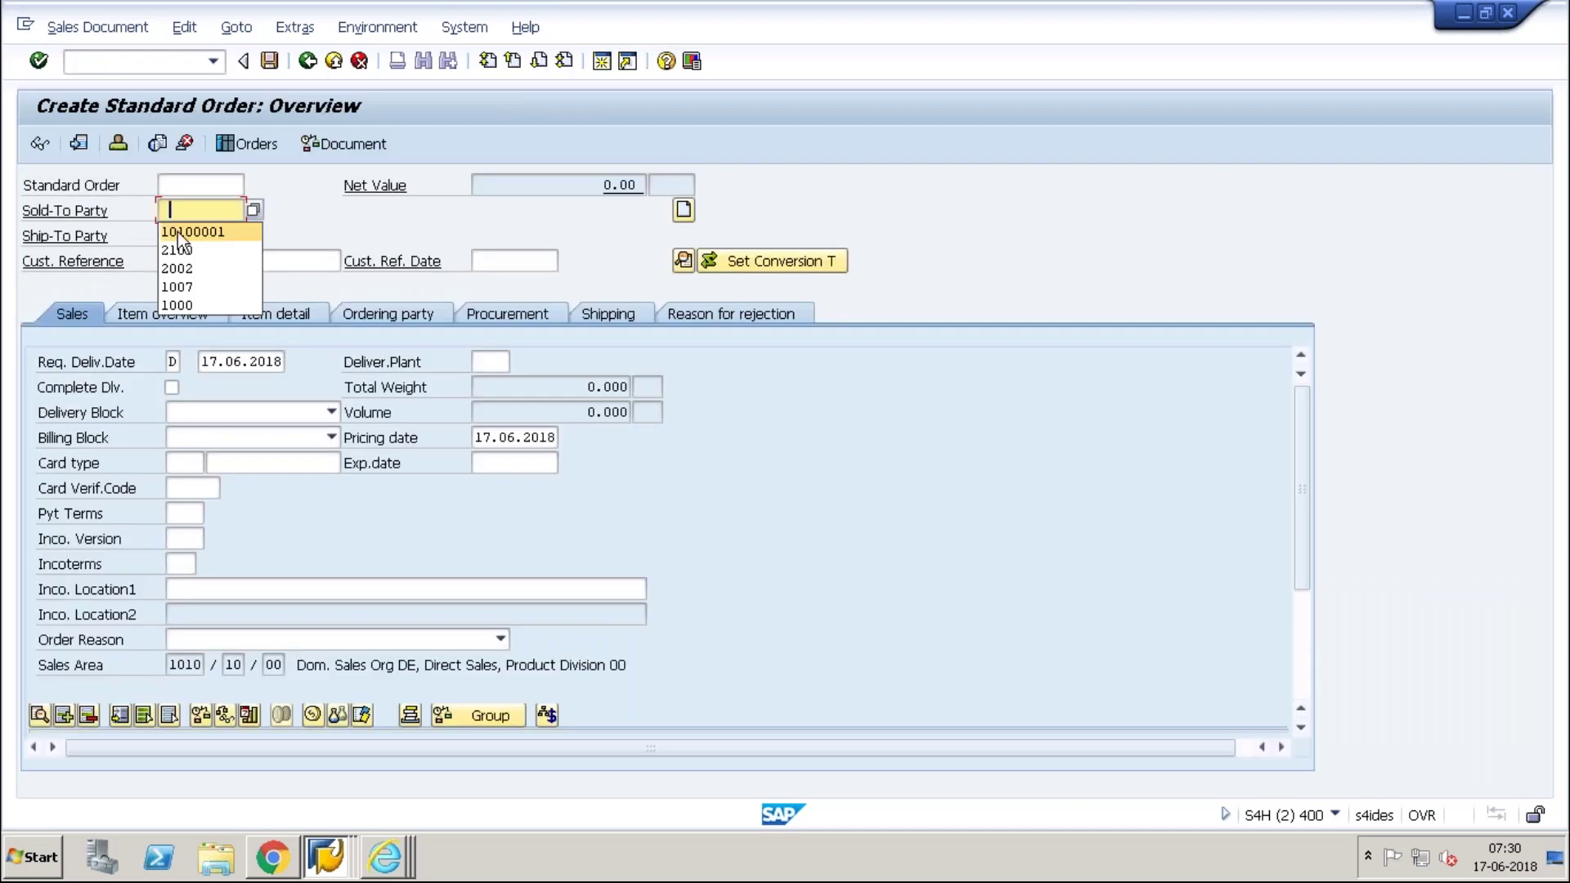
pyautogui.click(178, 233)
pyautogui.click(184, 263)
pyautogui.write('CCM')
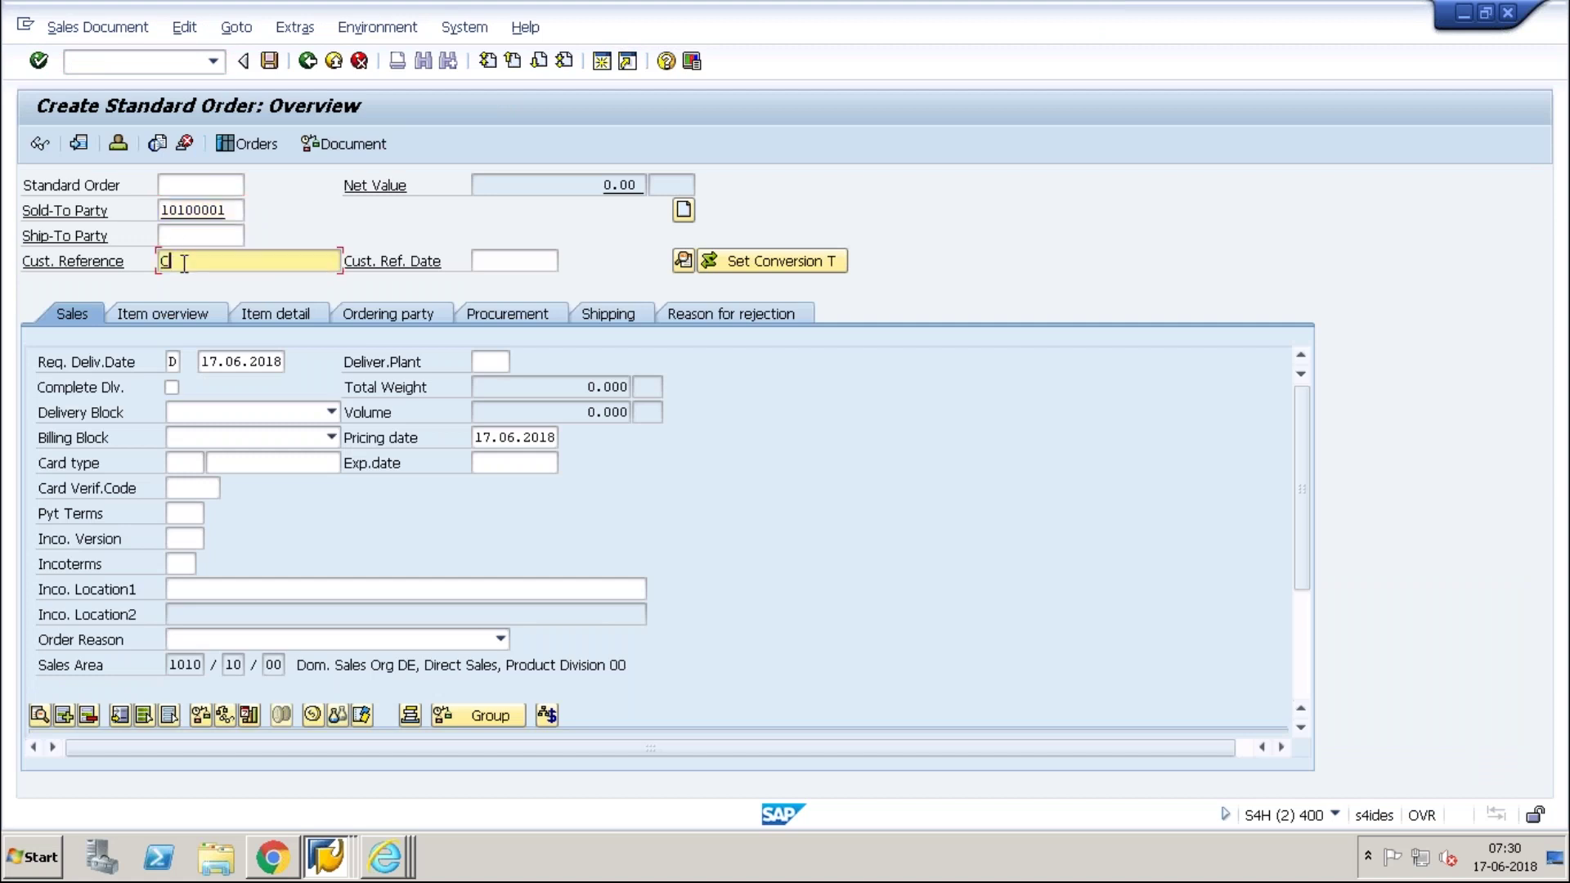
pyautogui.click(299, 557)
pyautogui.press('Return')
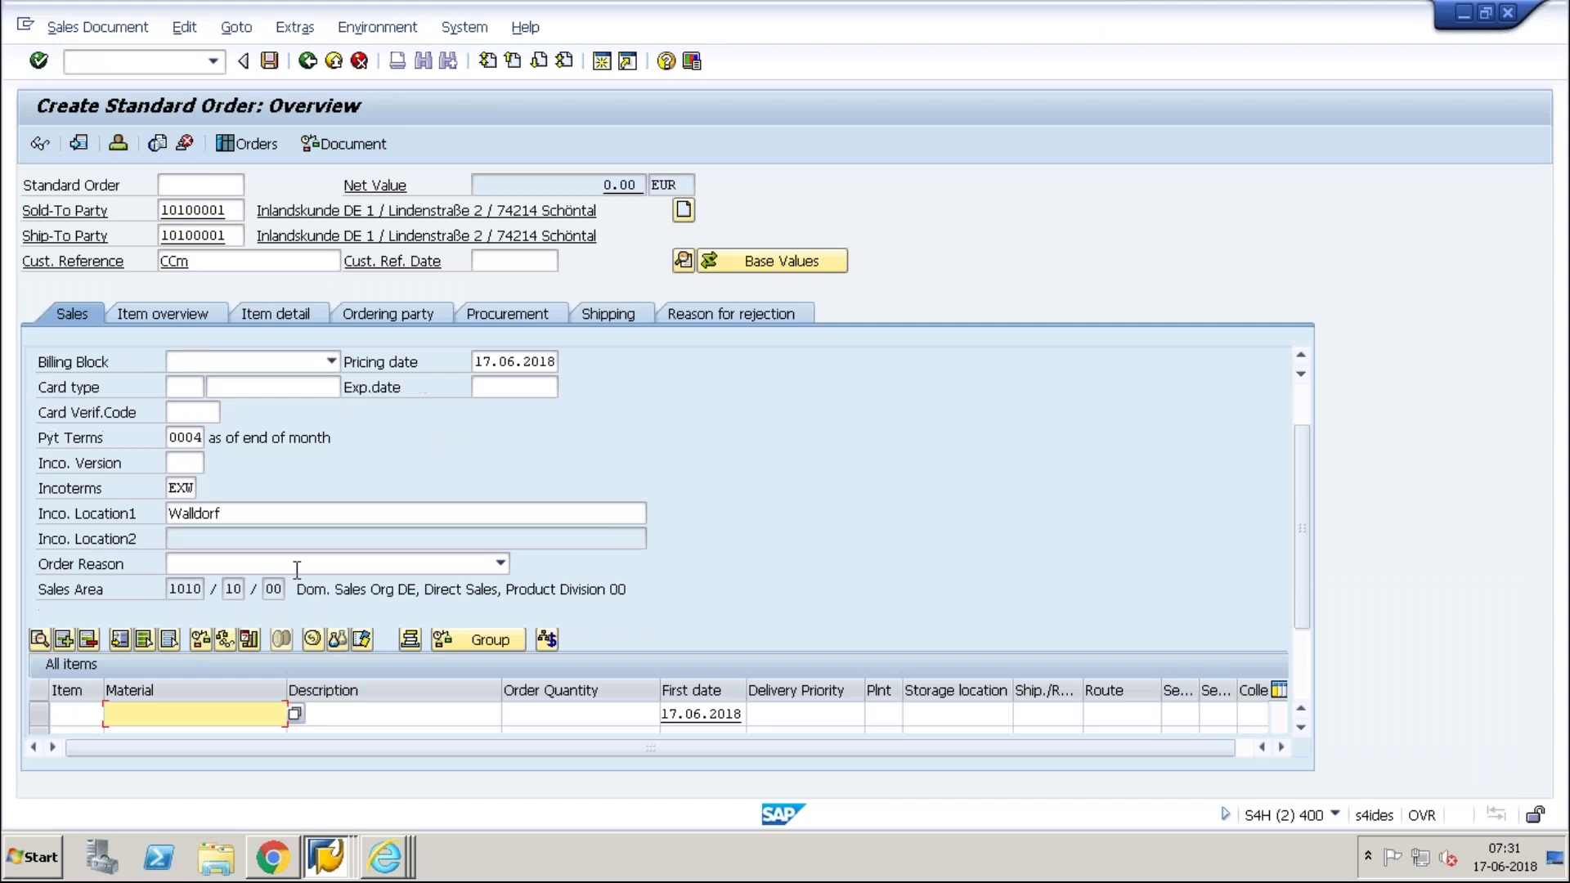
# Step: Add item 10 with material 254, quantity 1, and open its item details
pyautogui.write('254')
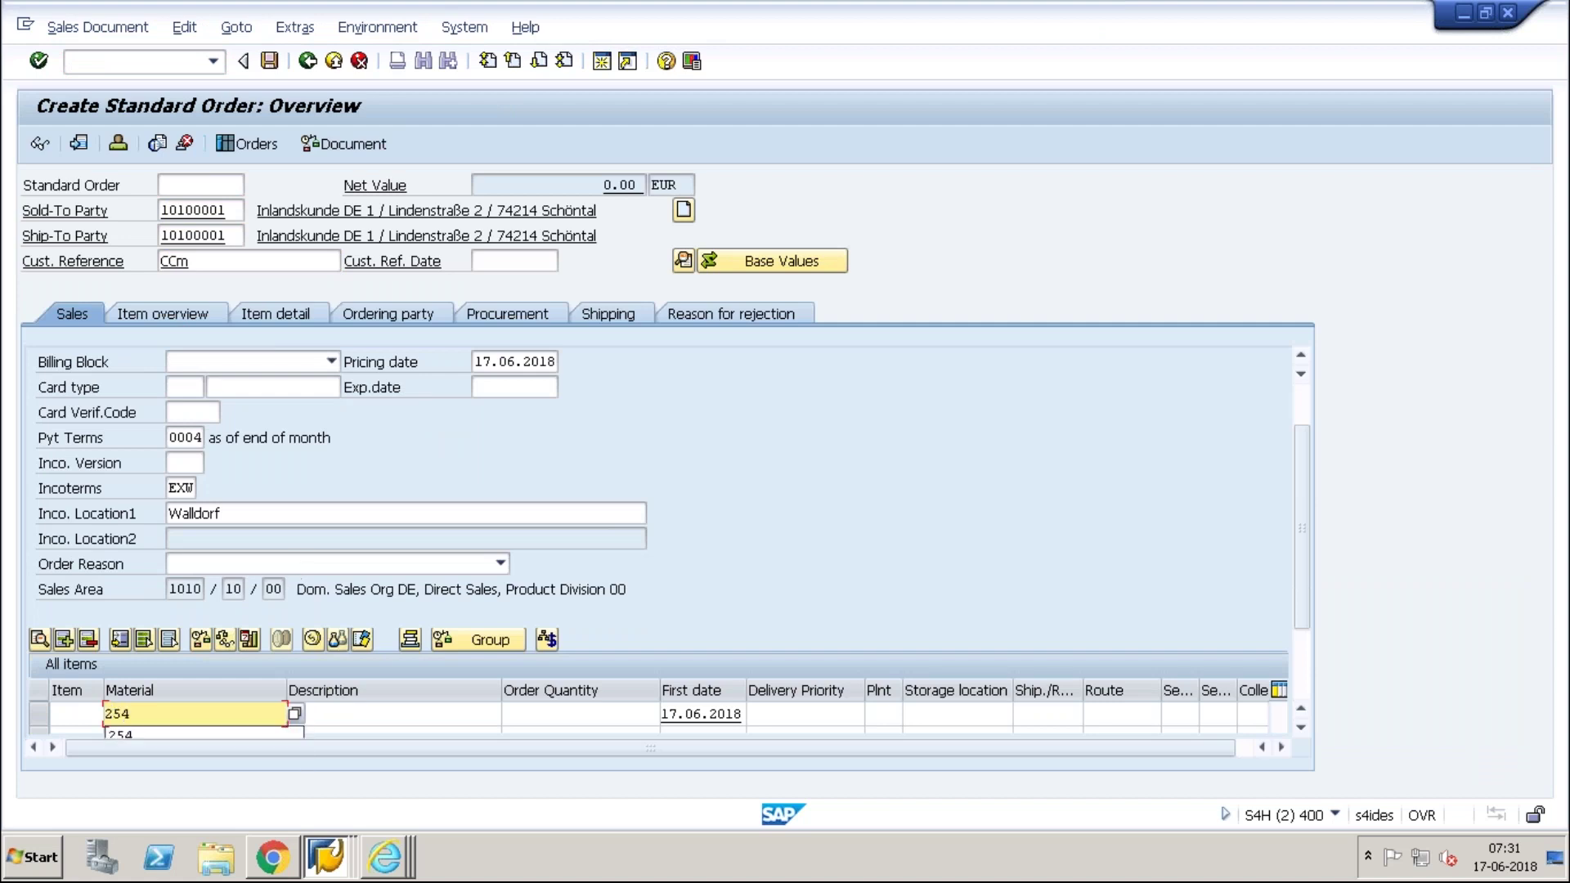
pyautogui.press('Tab')
pyautogui.press('Tab')
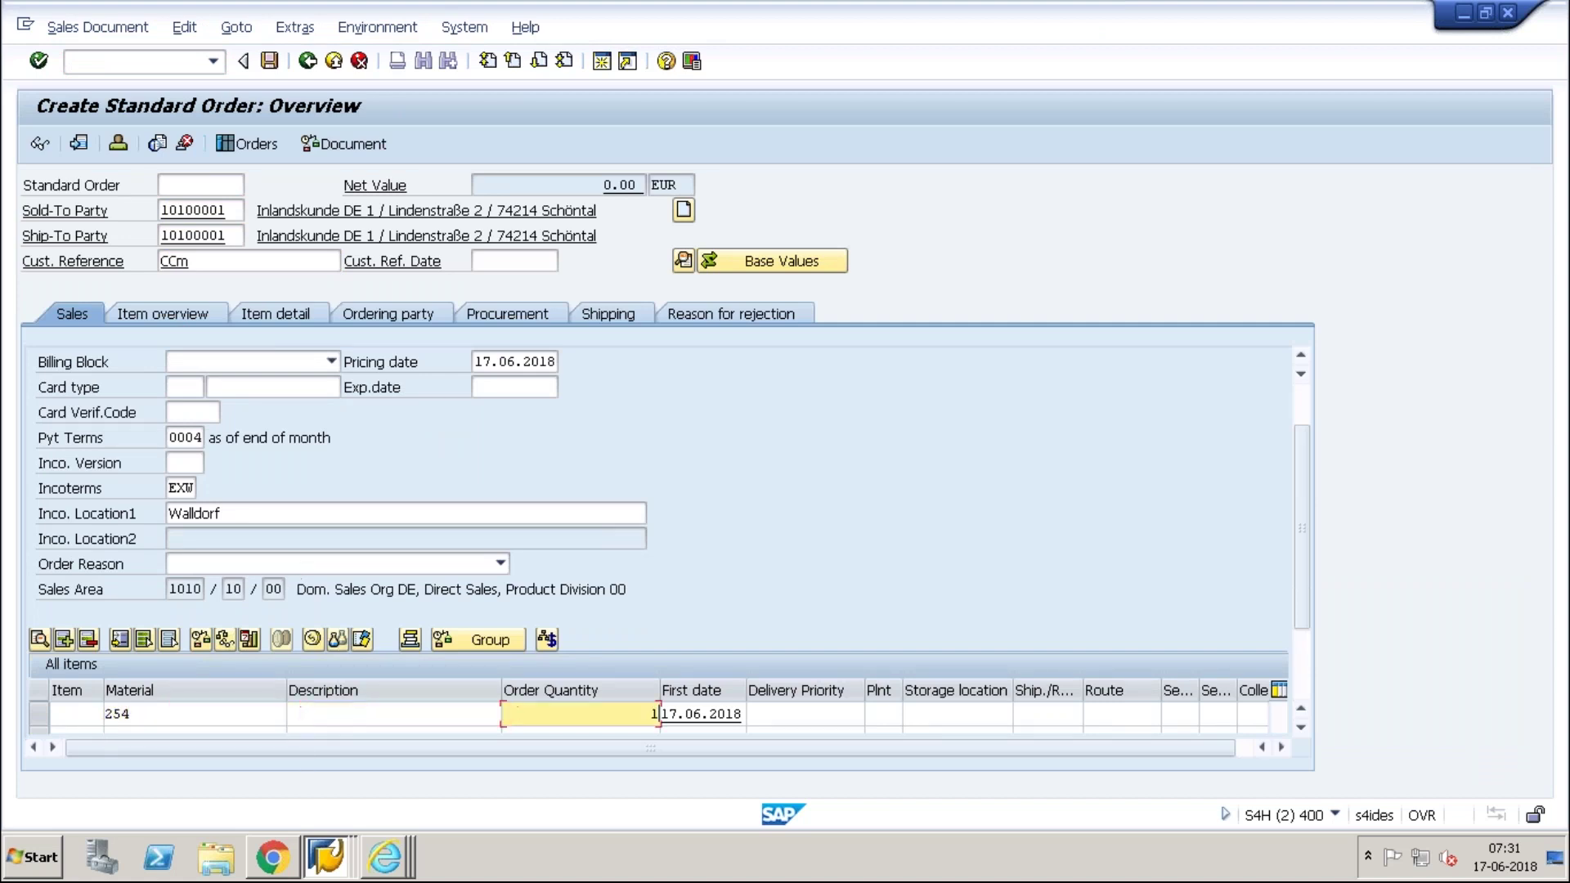
pyautogui.write('1')
pyautogui.press('Return')
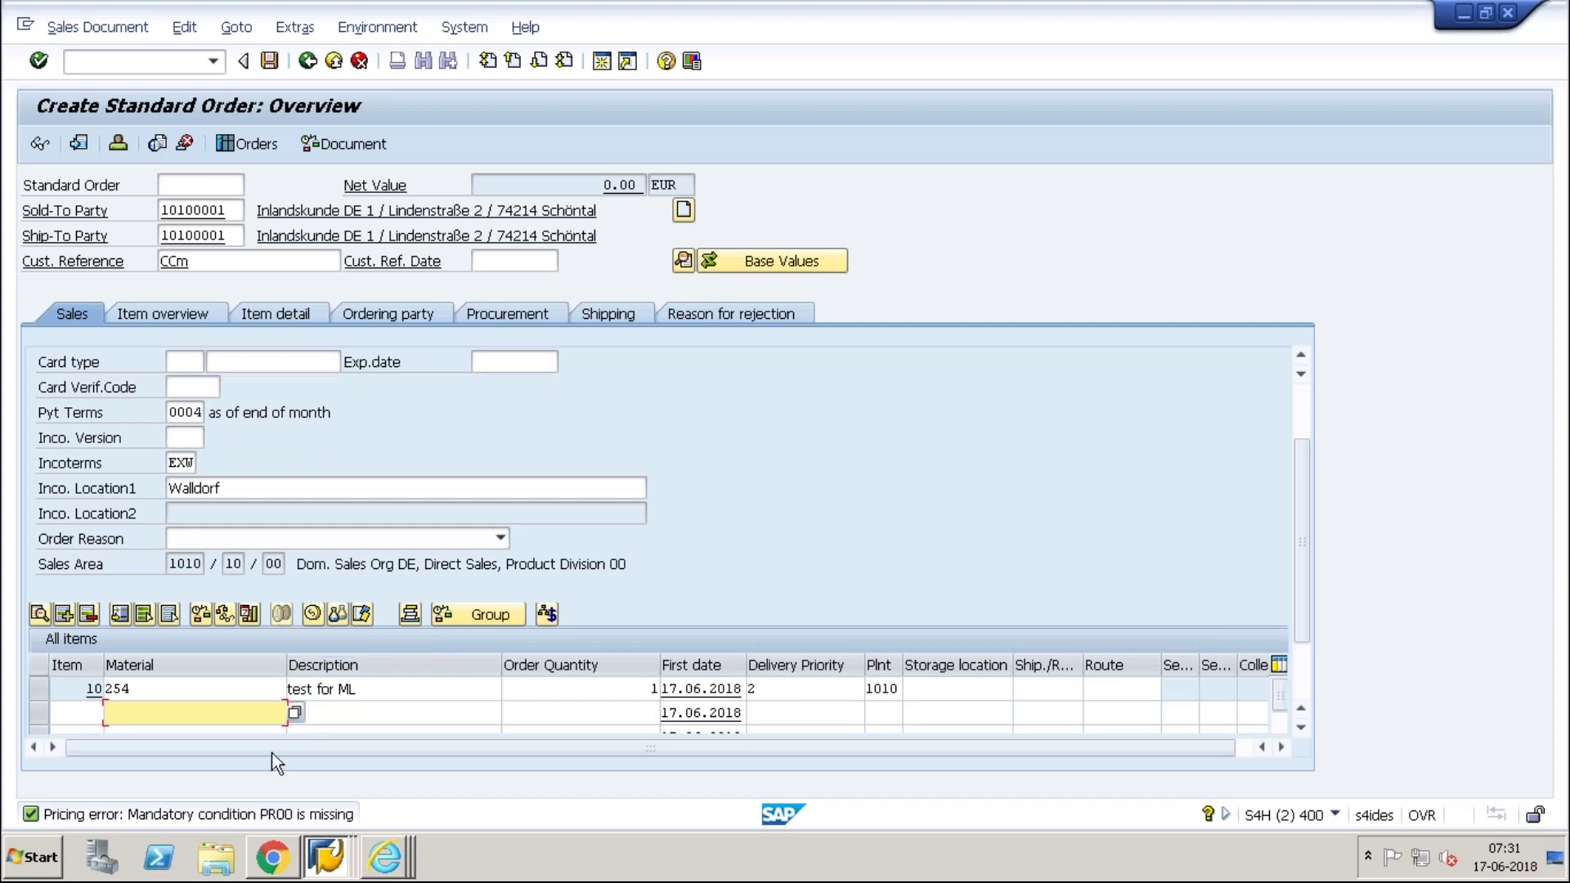
pyautogui.doubleClick(246, 689)
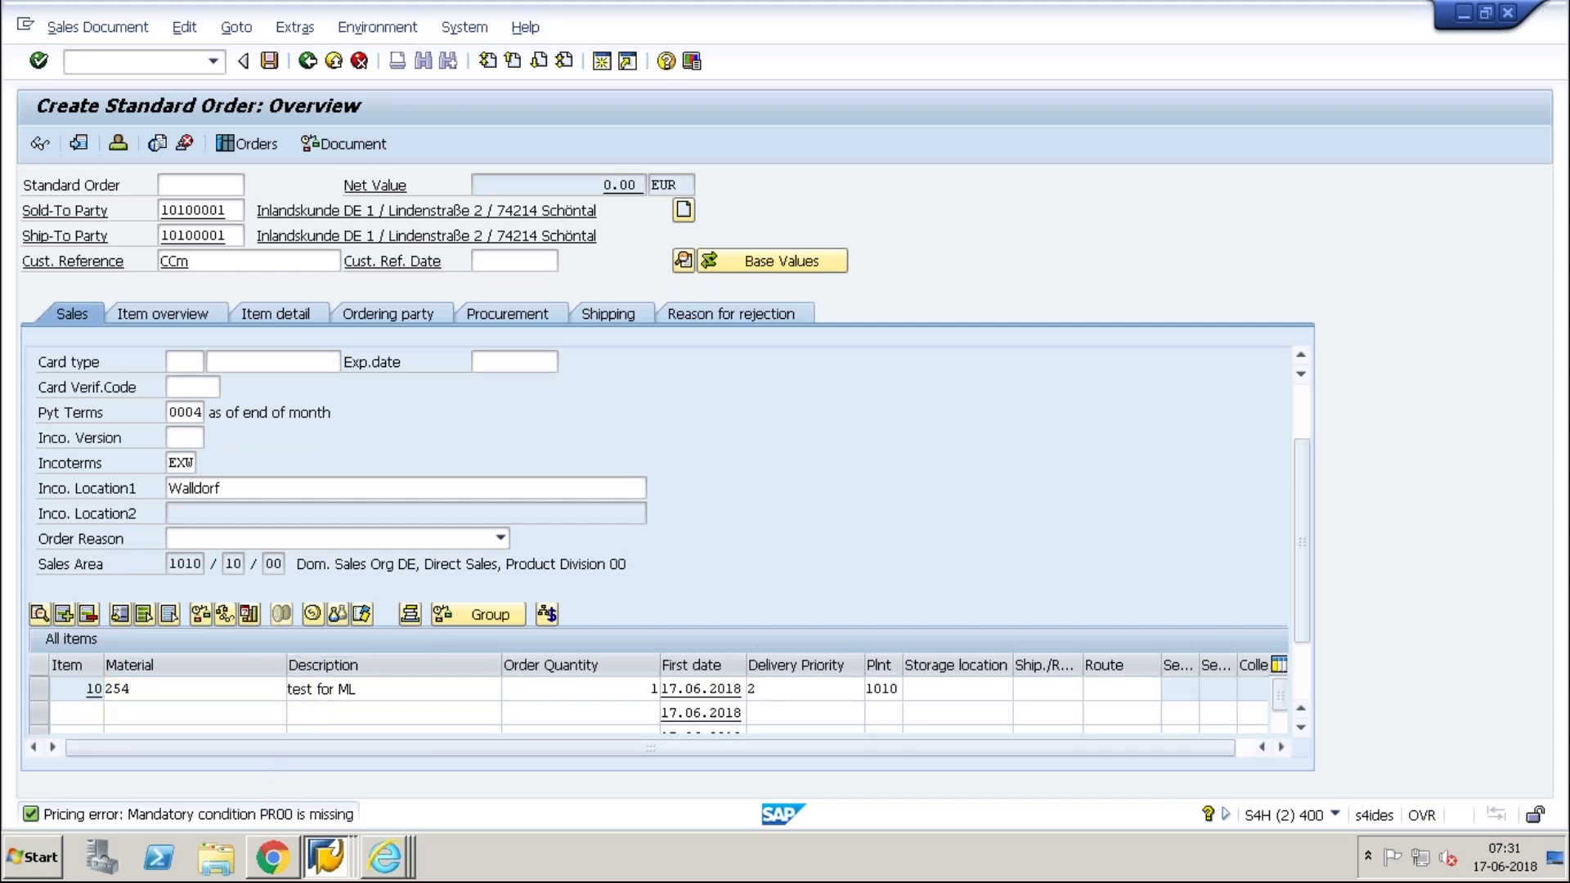
# Step: Insert a PR00 price of 1000 on item 10, giving a 1,190.00 EUR total
pyautogui.click(463, 283)
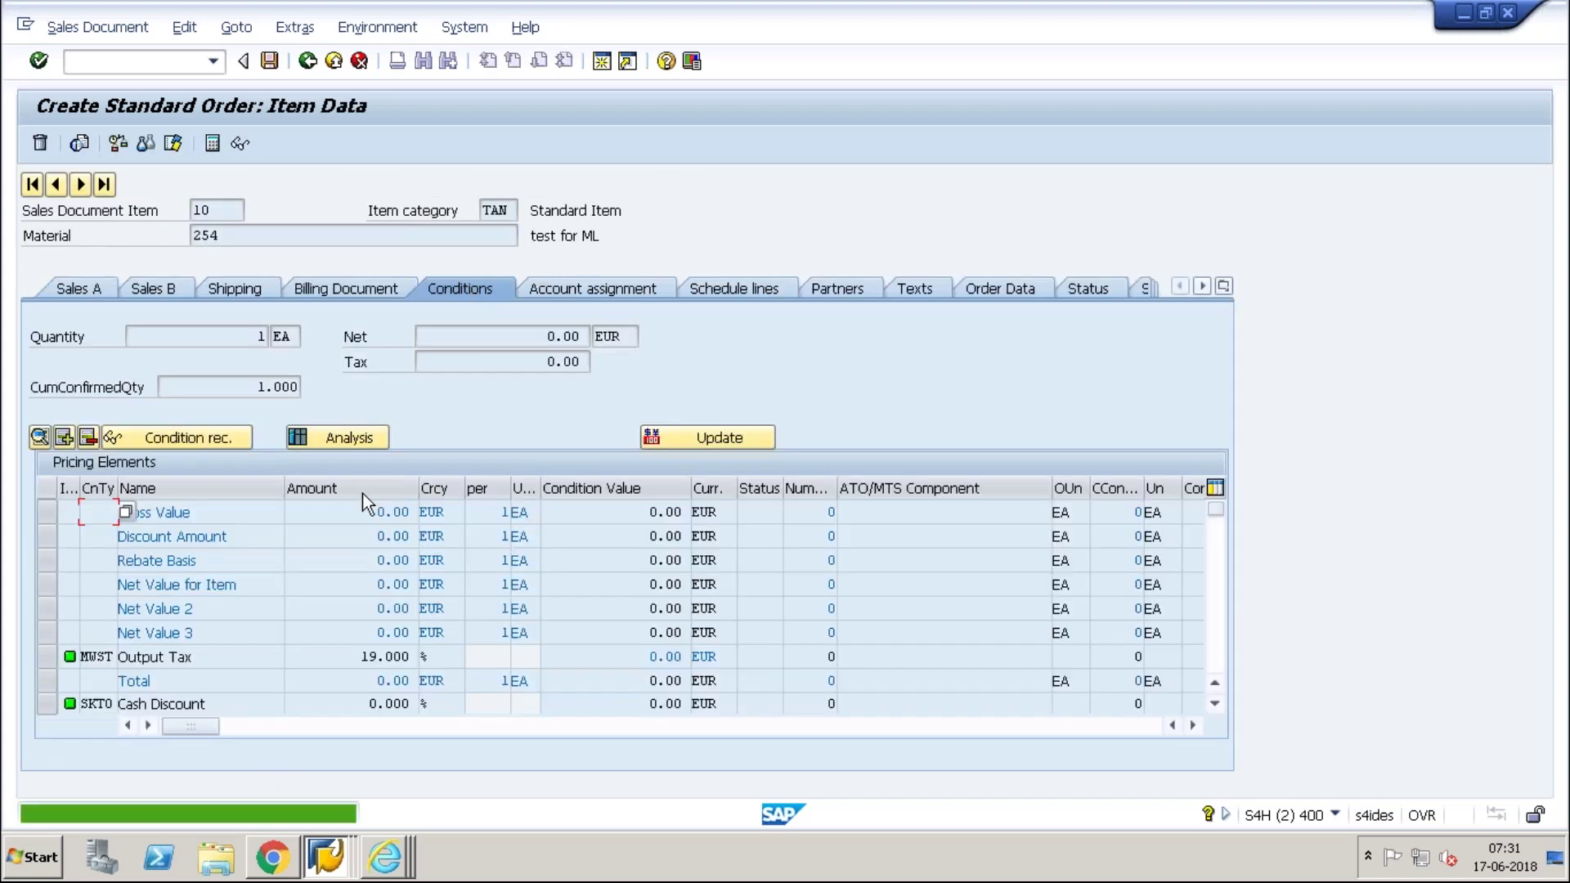
pyautogui.click(65, 437)
pyautogui.write('pr00')
pyautogui.press('Tab')
pyautogui.write('1000')
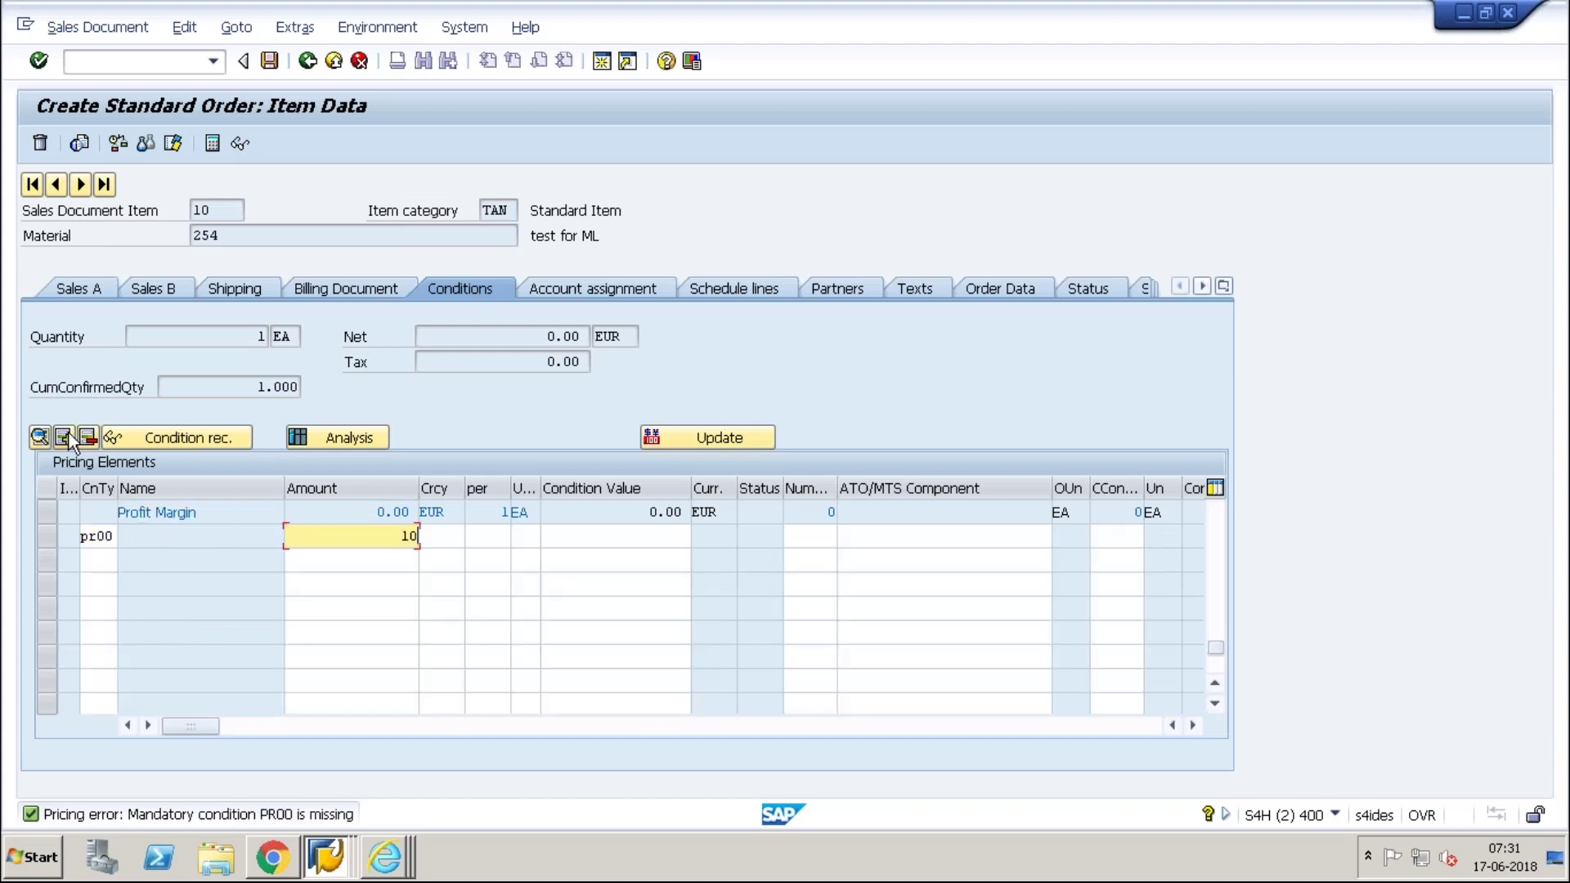
pyautogui.press('Return')
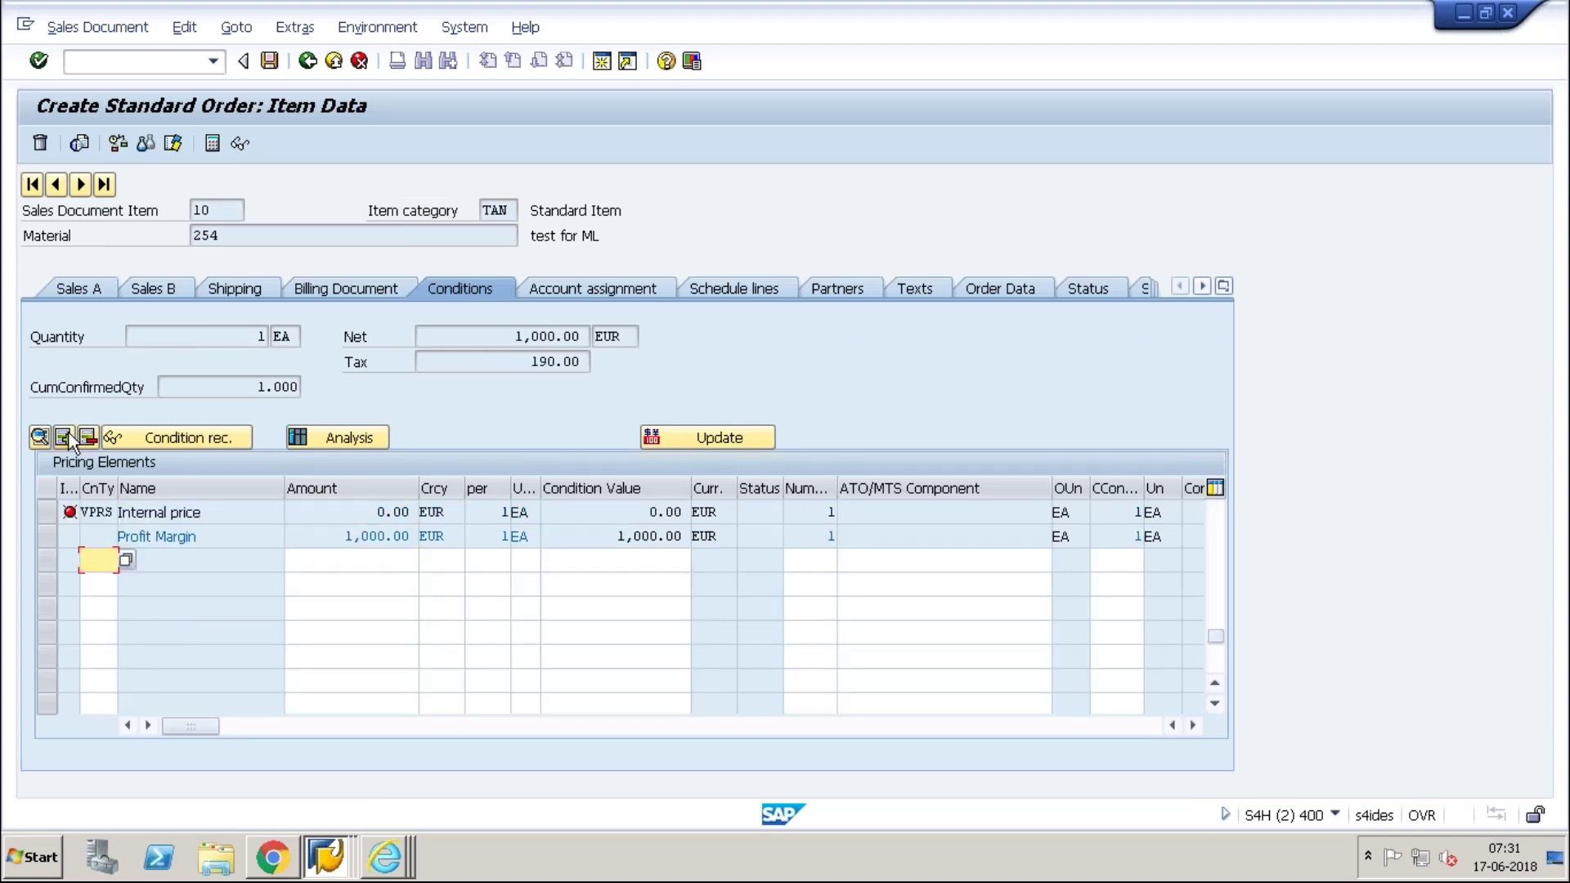
pyautogui.press('Return')
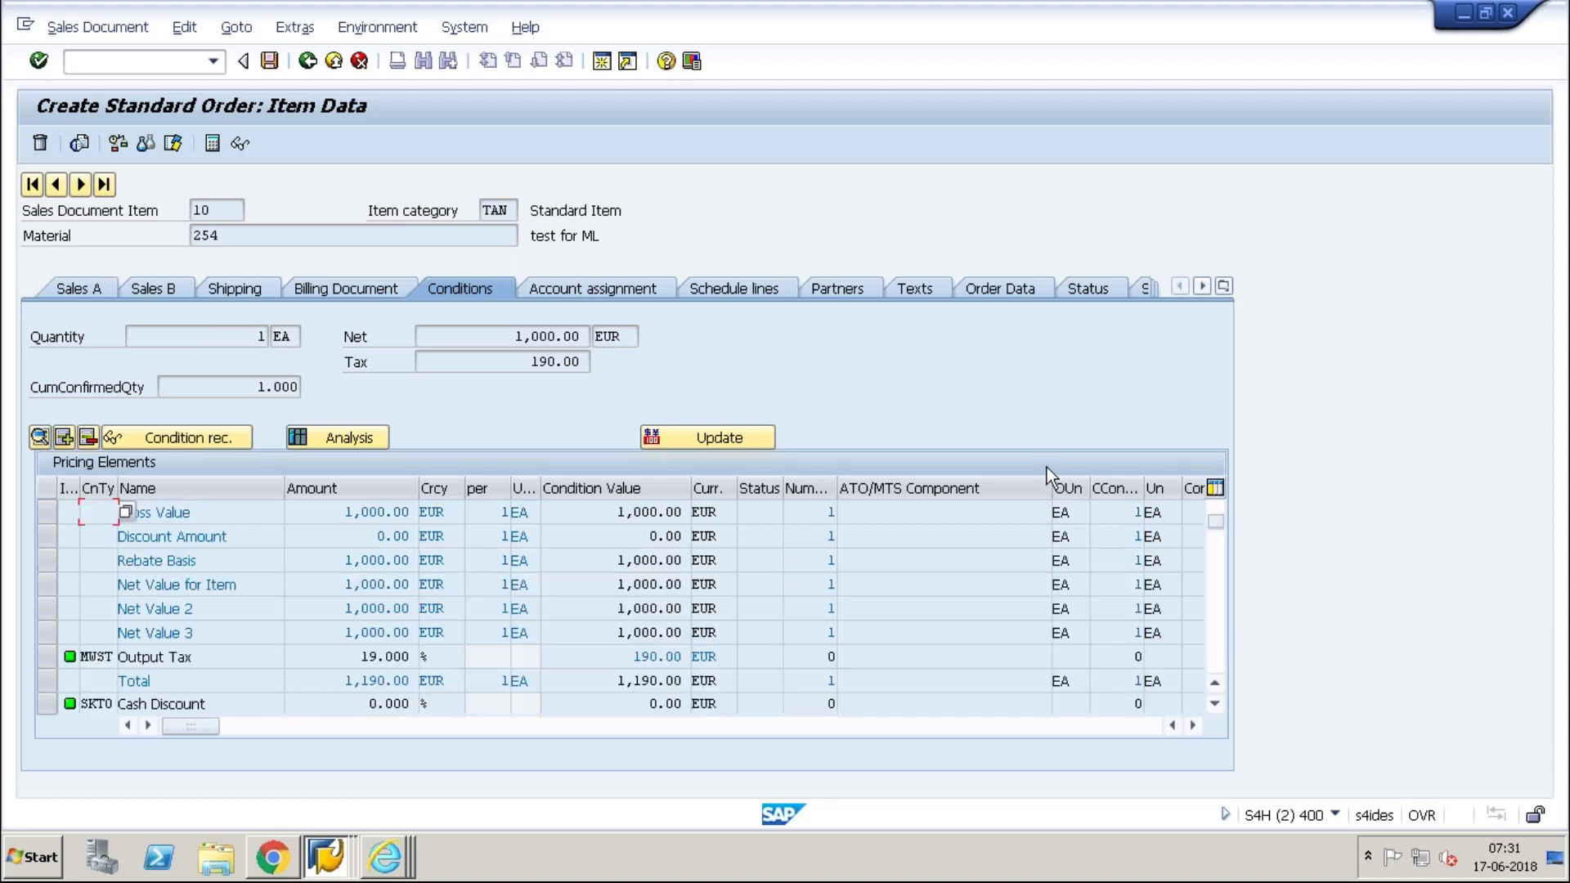
# Step: In item 10's pricing analysis, check RES1 accesses 010 and 020 and the empty condition contract field
pyautogui.click(344, 442)
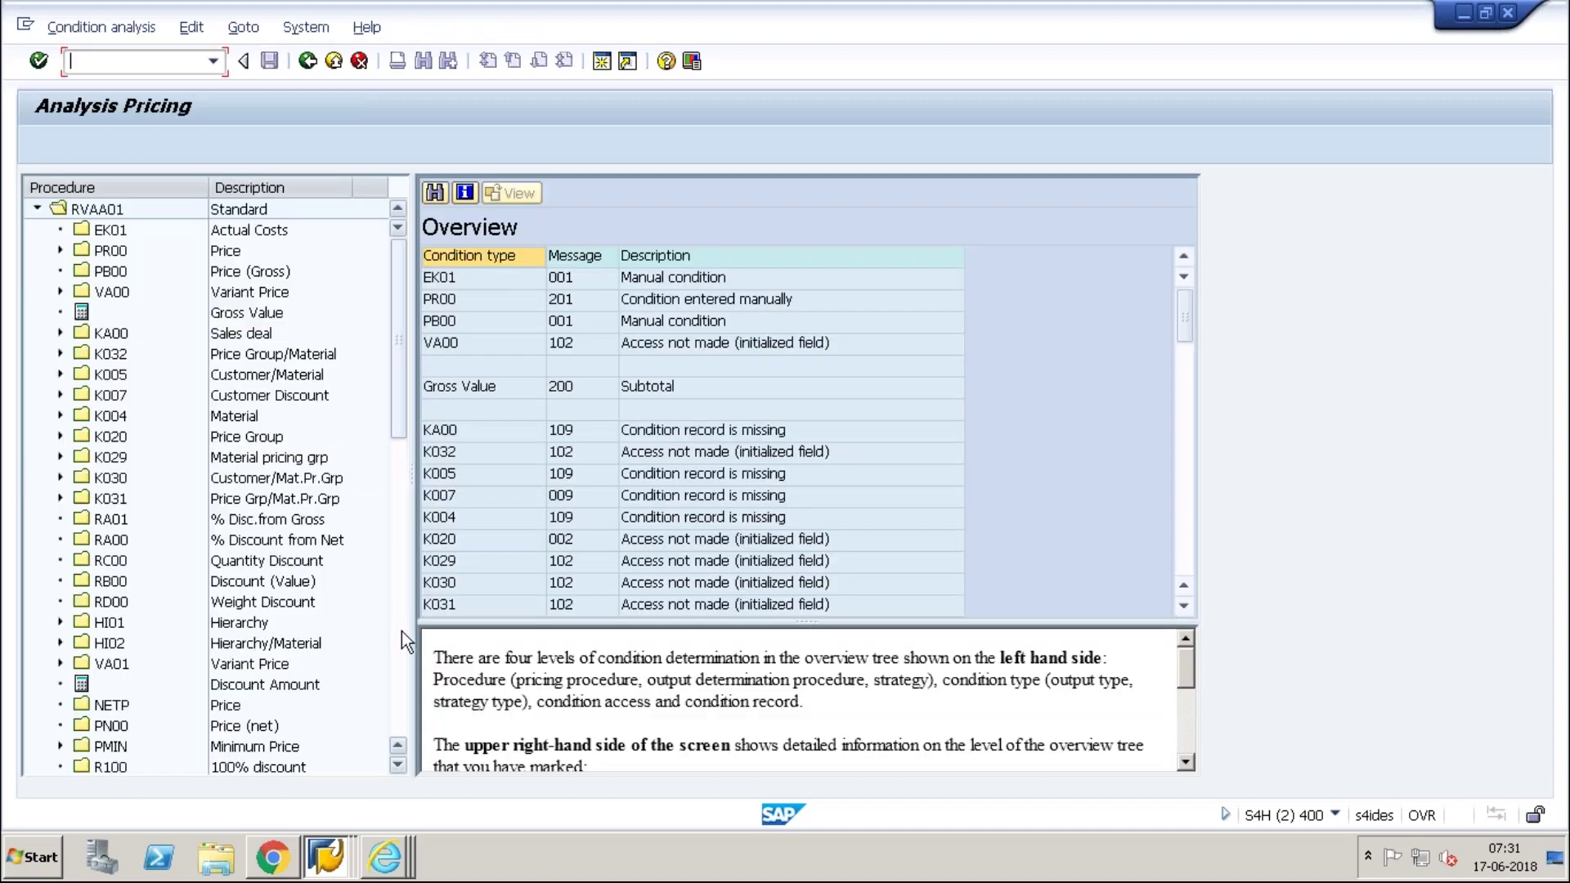
pyautogui.click(401, 632)
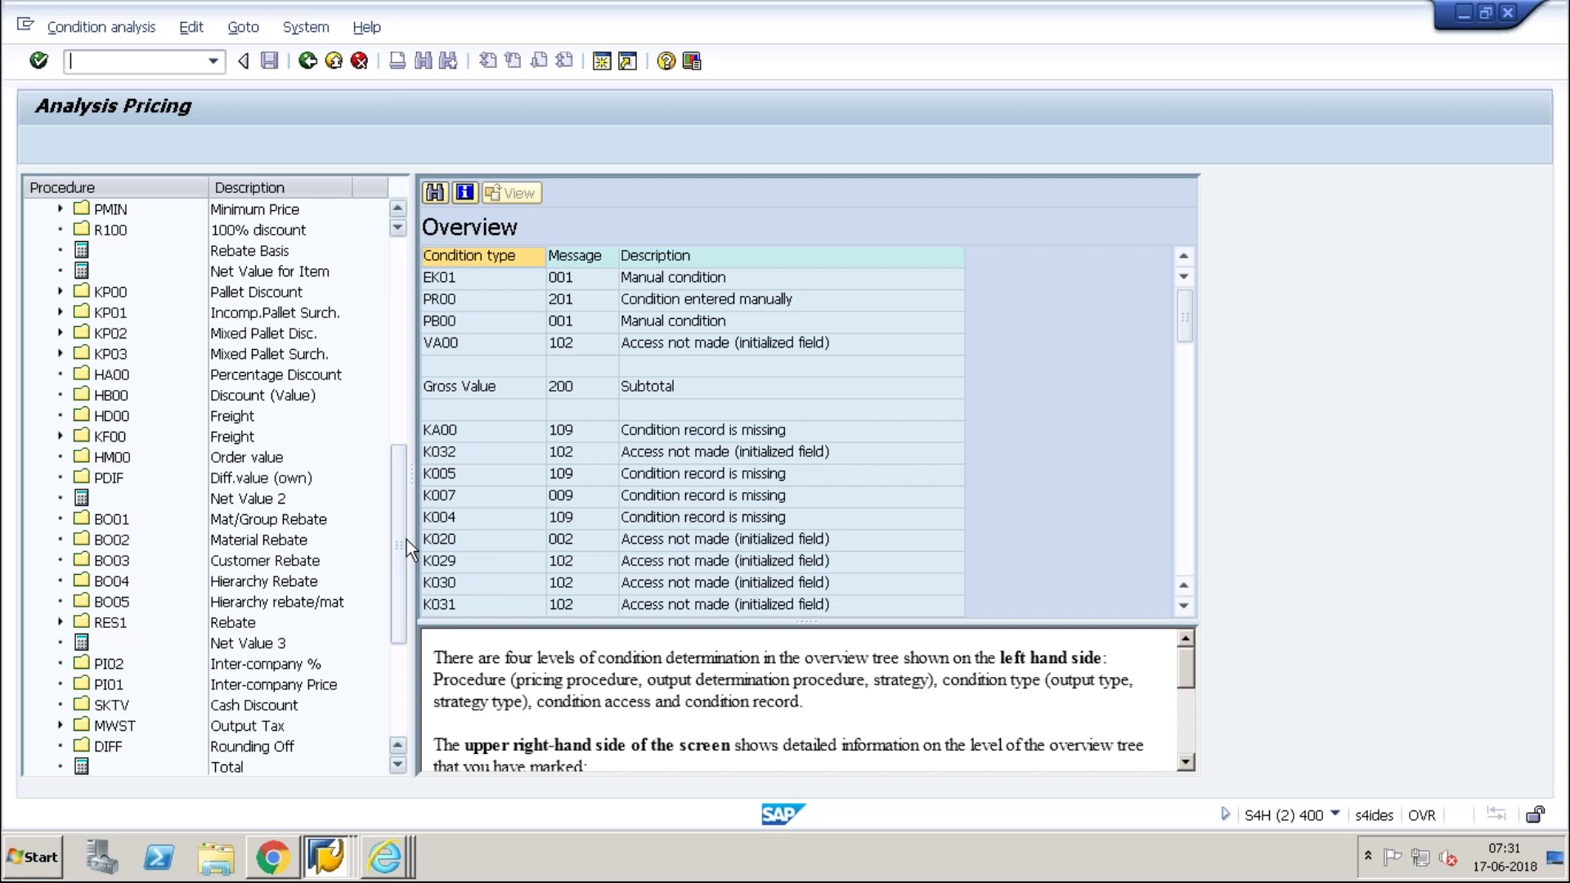
pyautogui.moveTo(404, 533); pyautogui.dragTo(414, 606)
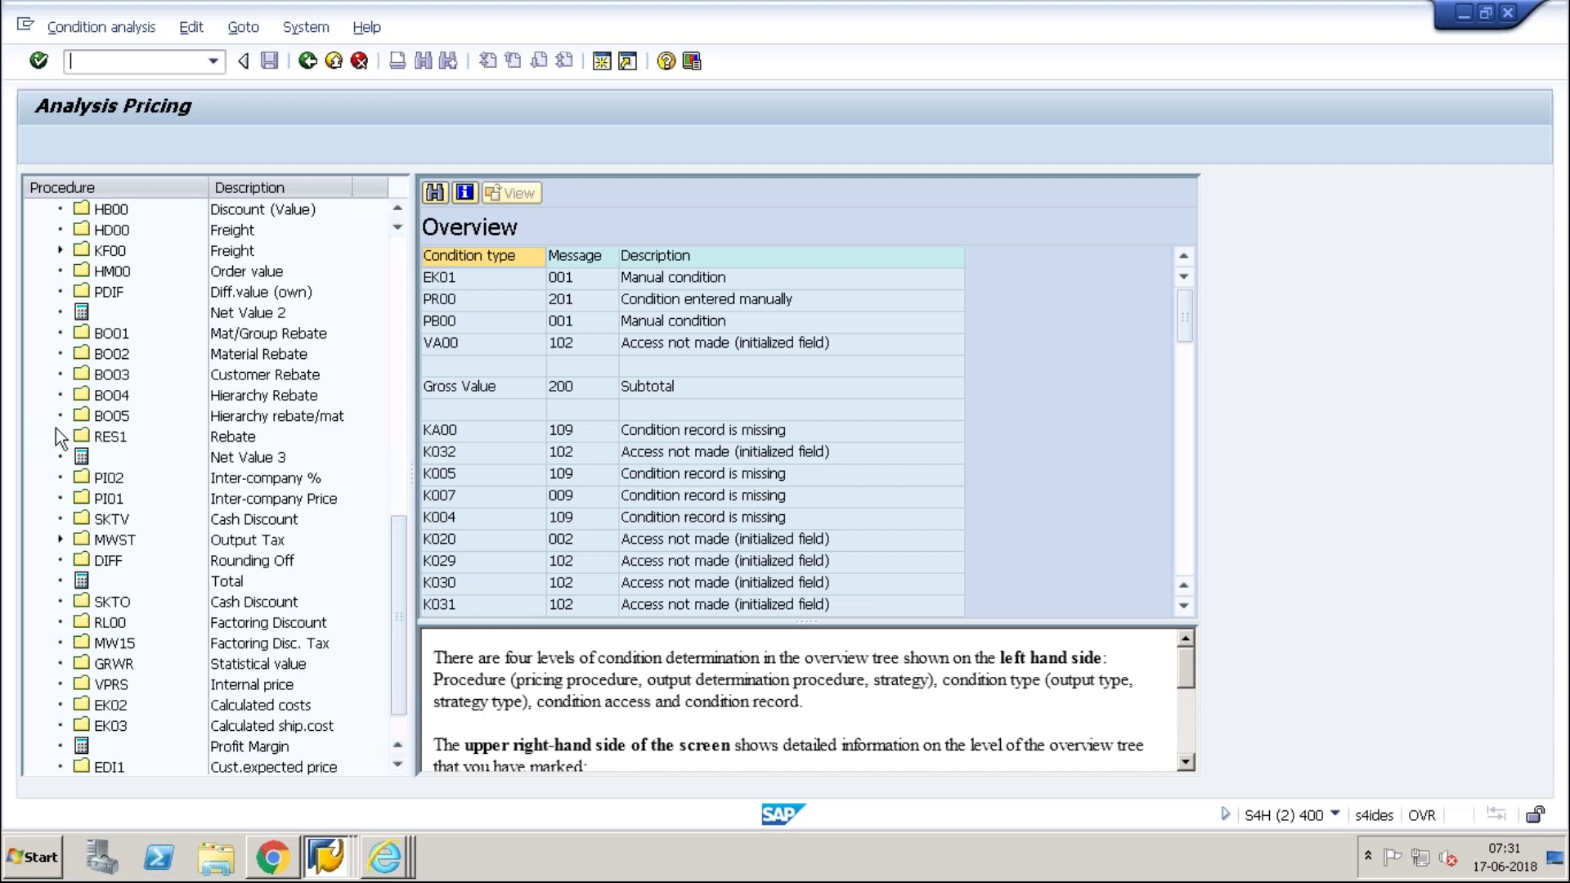
pyautogui.click(59, 434)
pyautogui.click(120, 459)
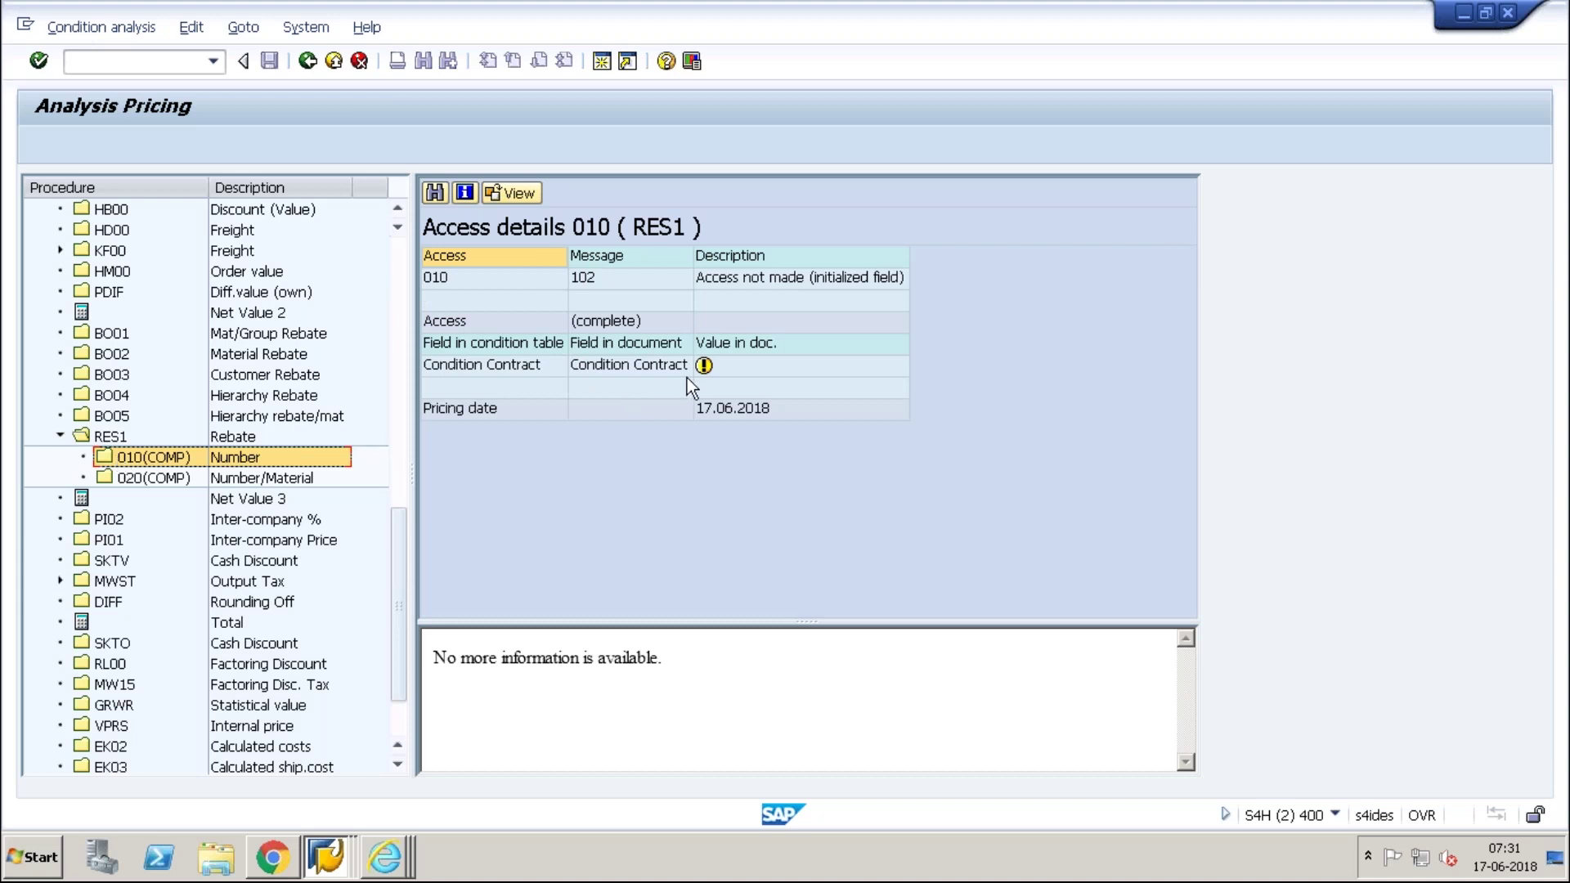
pyautogui.click(263, 484)
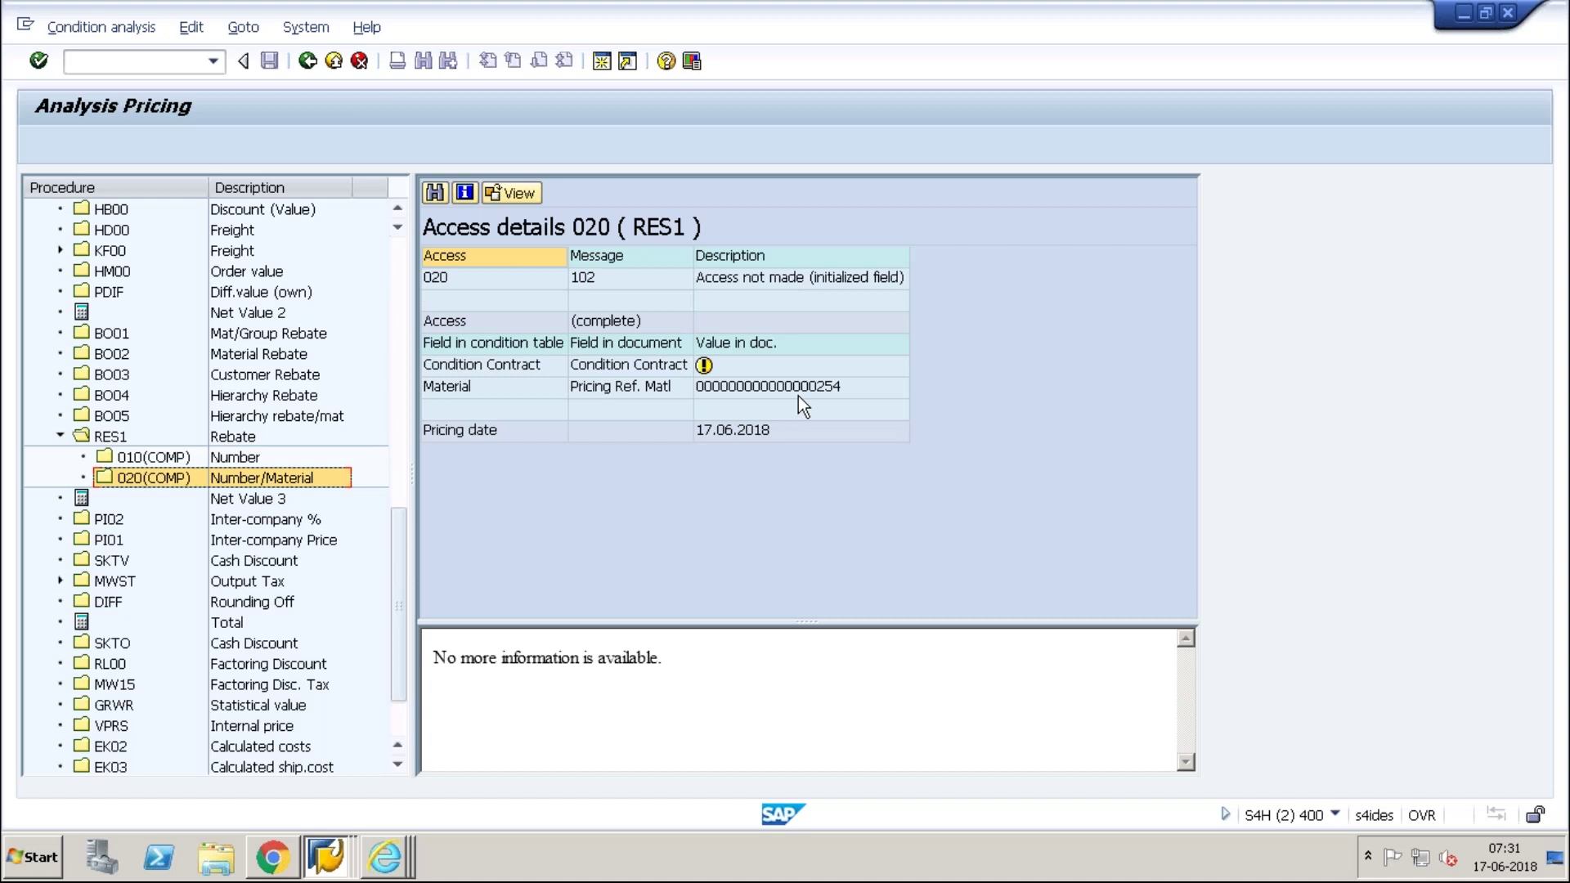
pyautogui.click(742, 365)
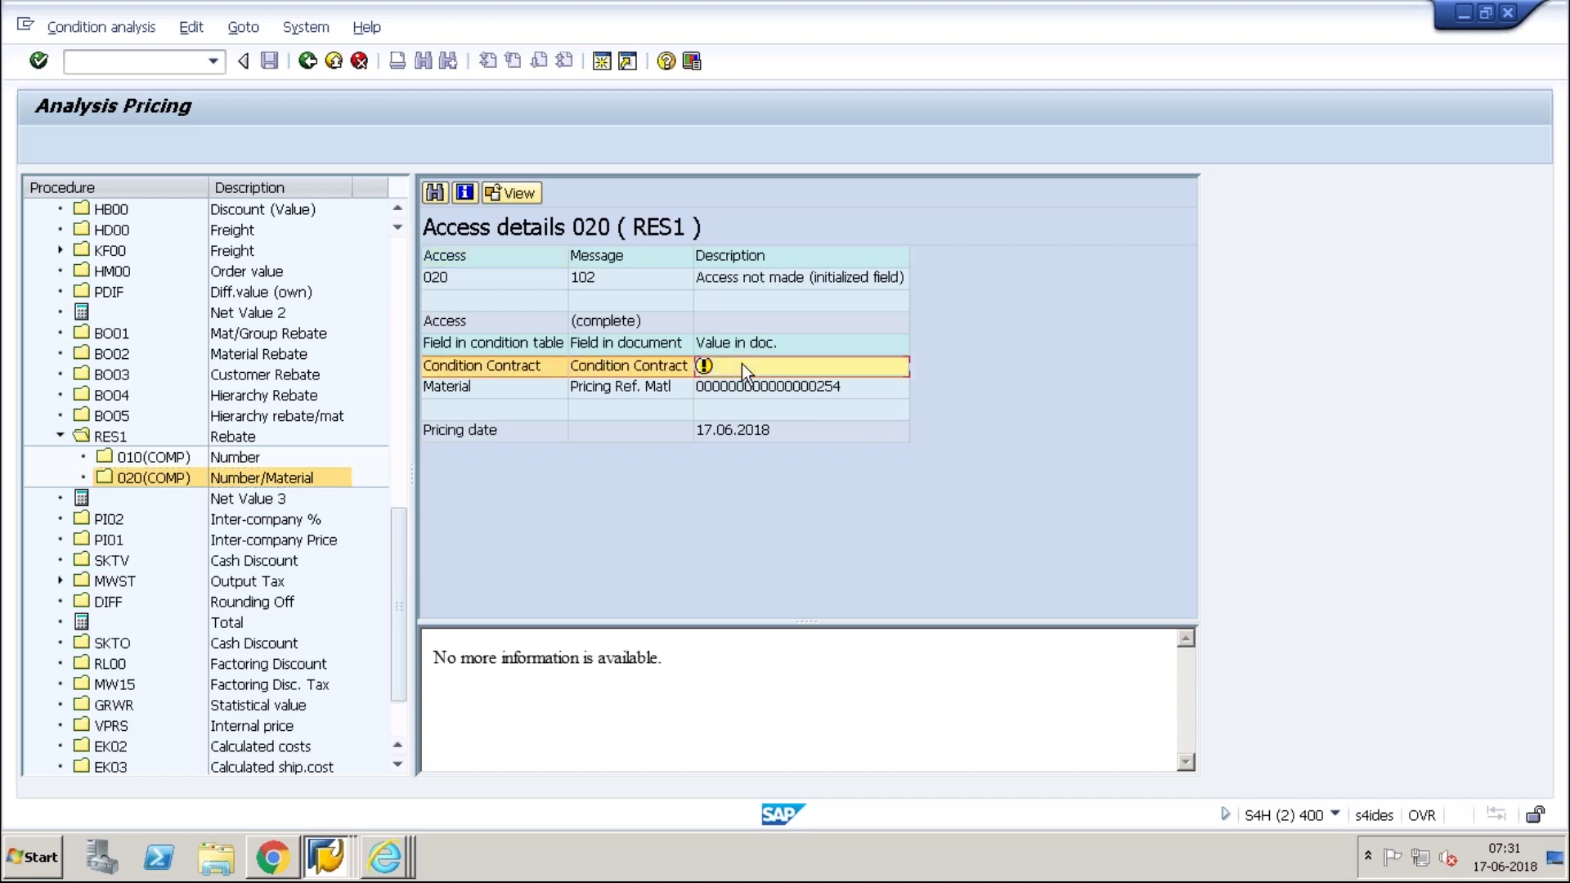
pyautogui.click(331, 860)
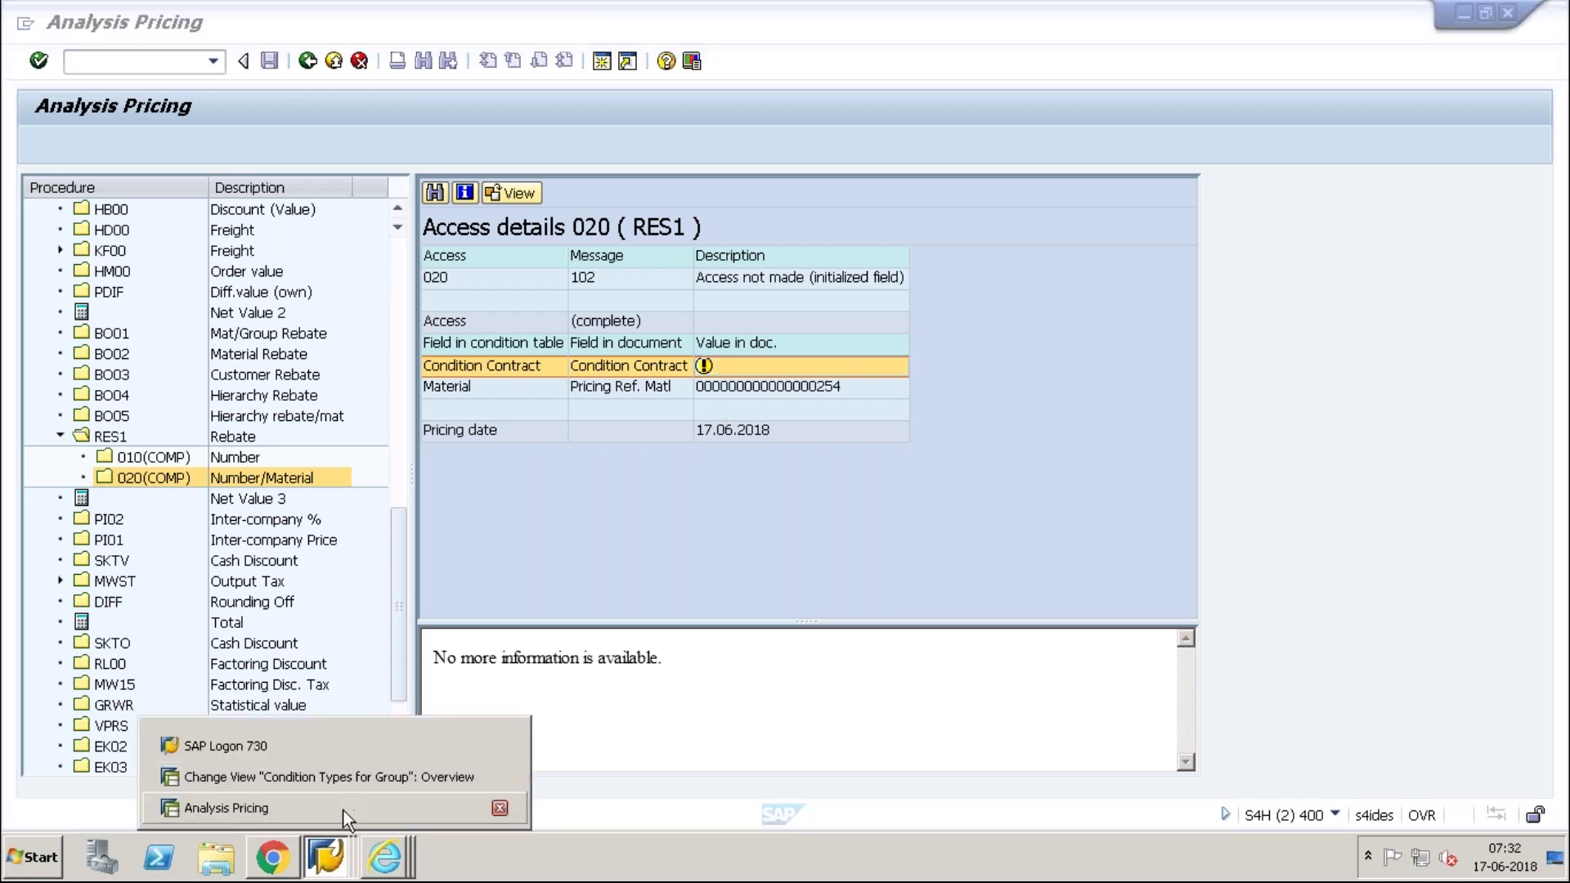
pyautogui.click(335, 779)
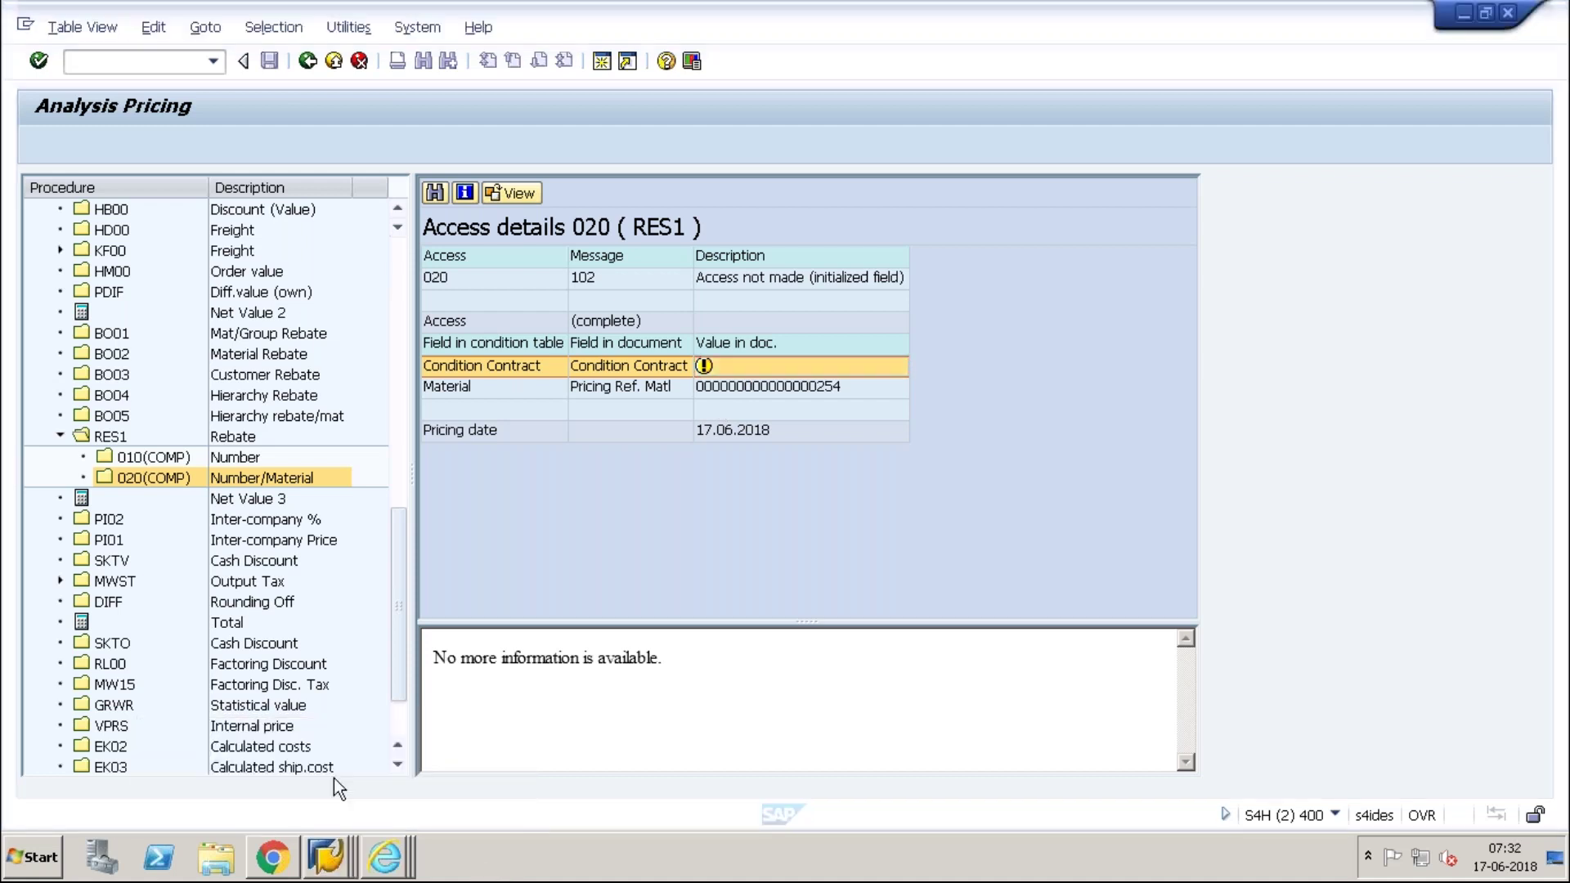
pyautogui.click(176, 61)
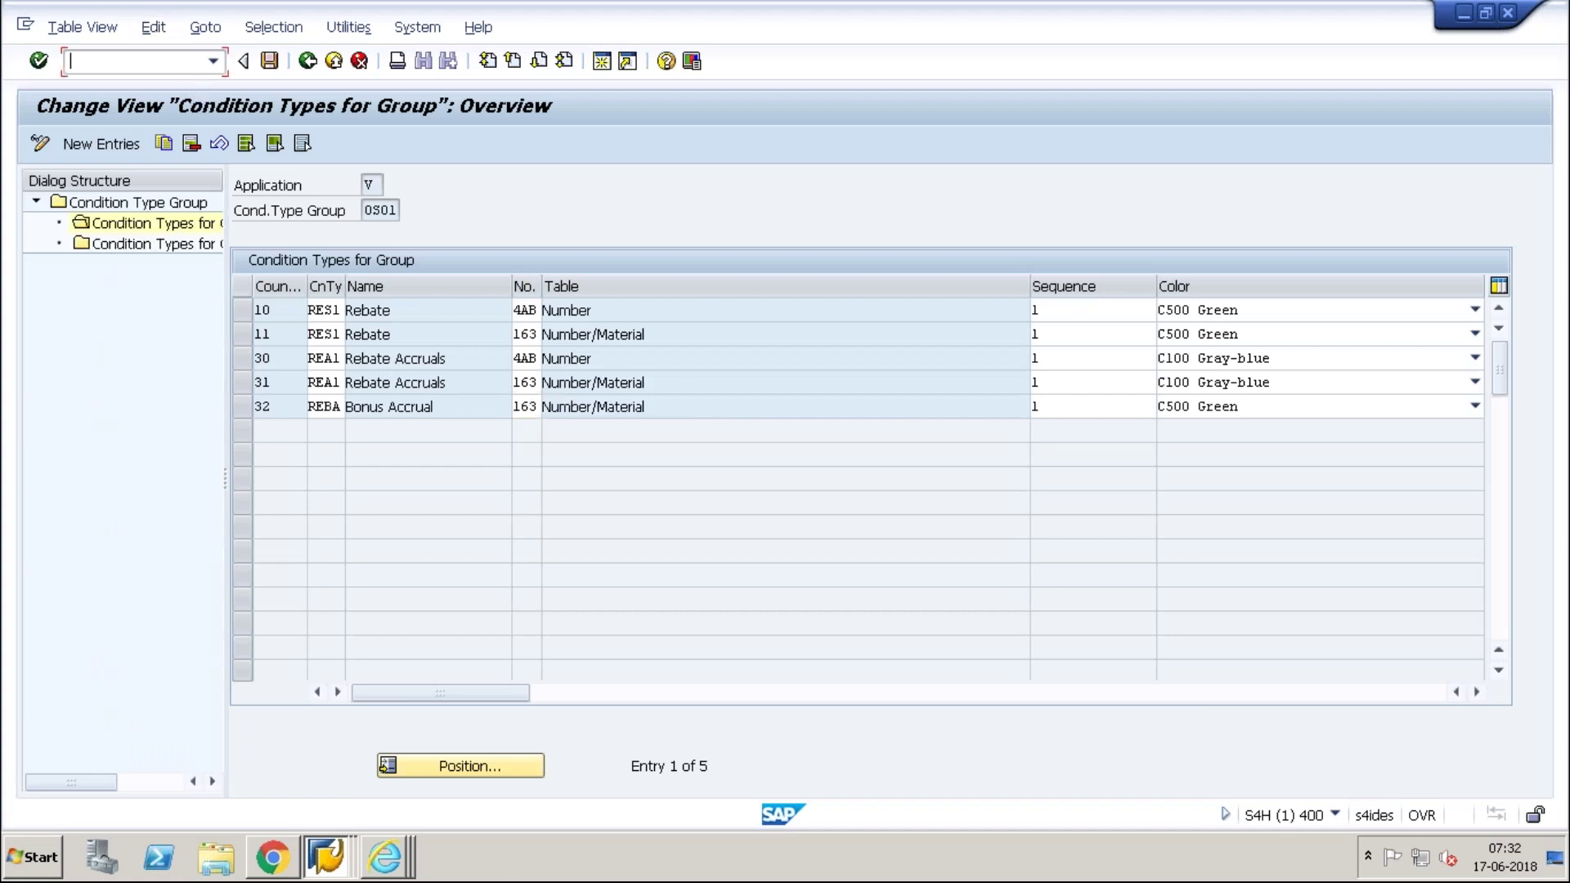
pyautogui.write('/ow')
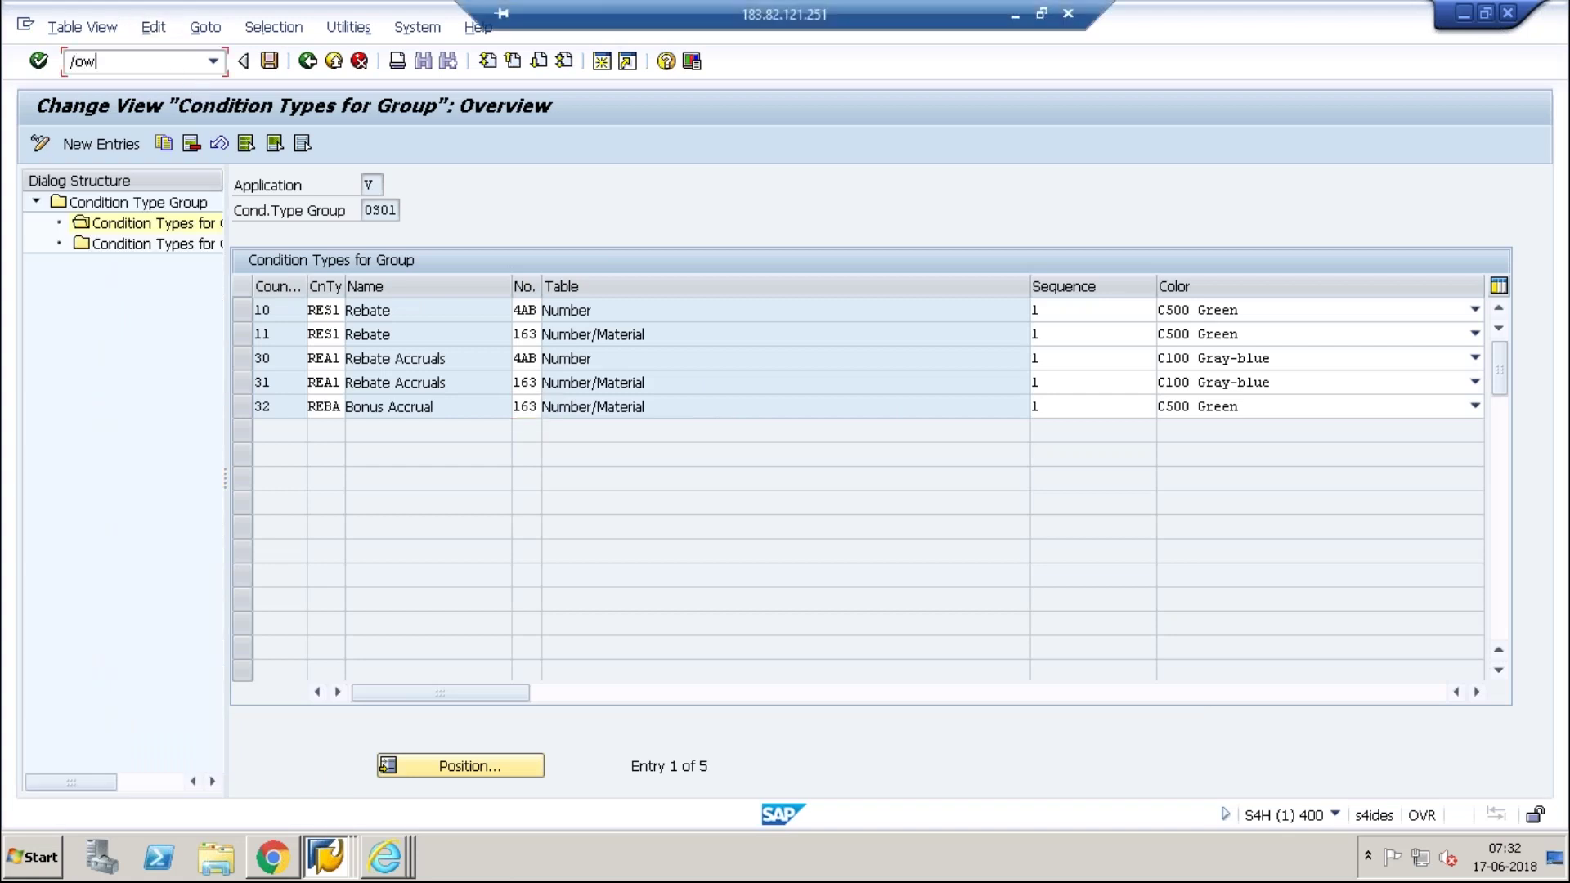
pyautogui.write('coco')
pyautogui.press('Return')
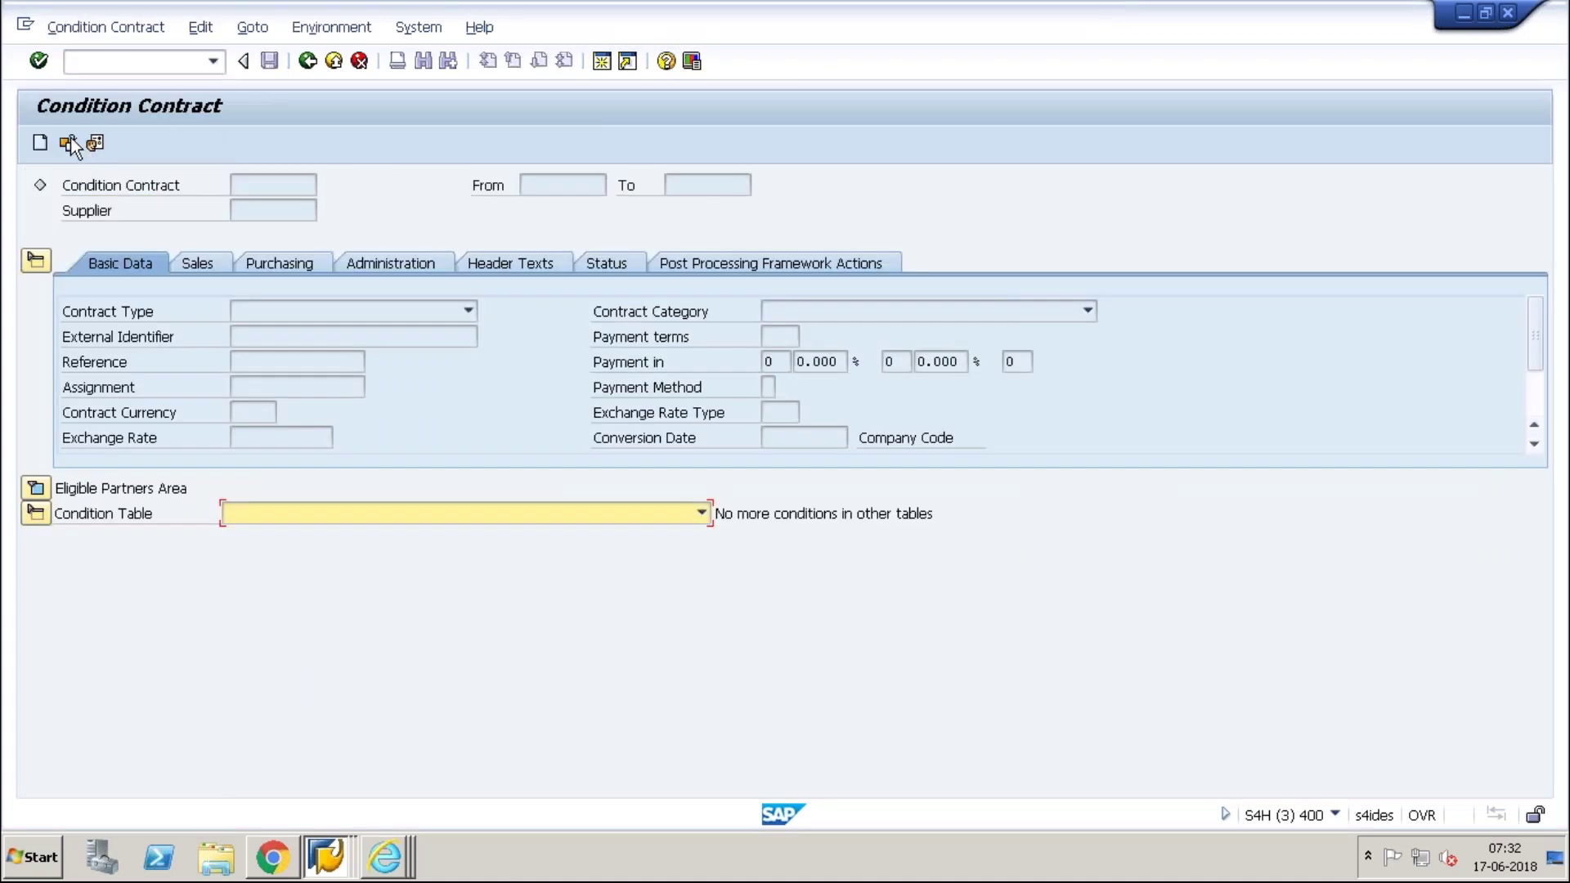
pyautogui.click(69, 144)
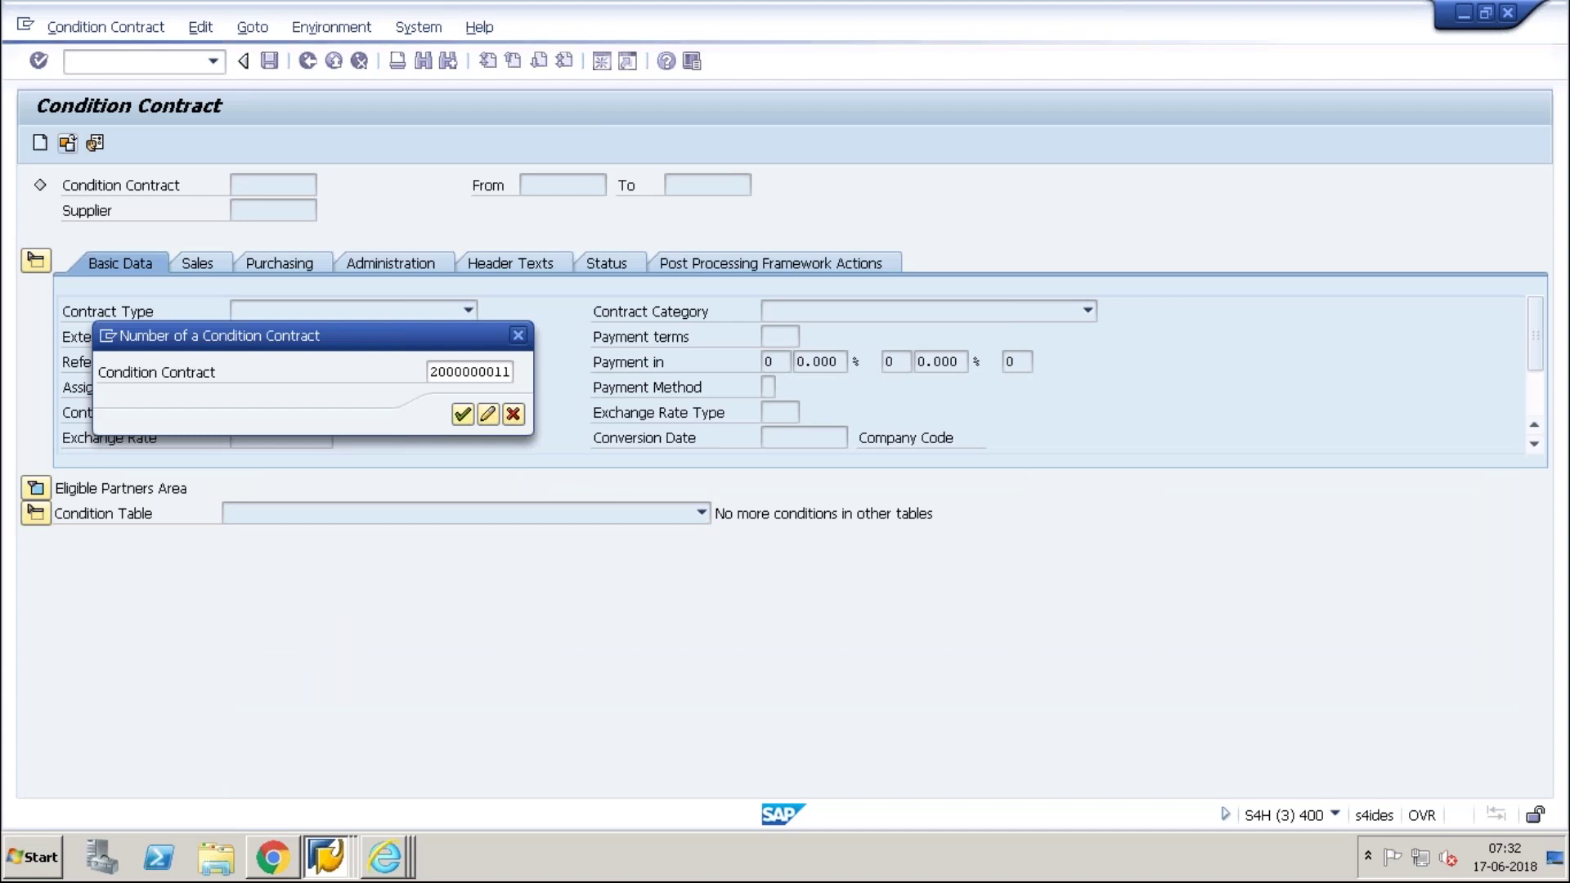
pyautogui.press('Return')
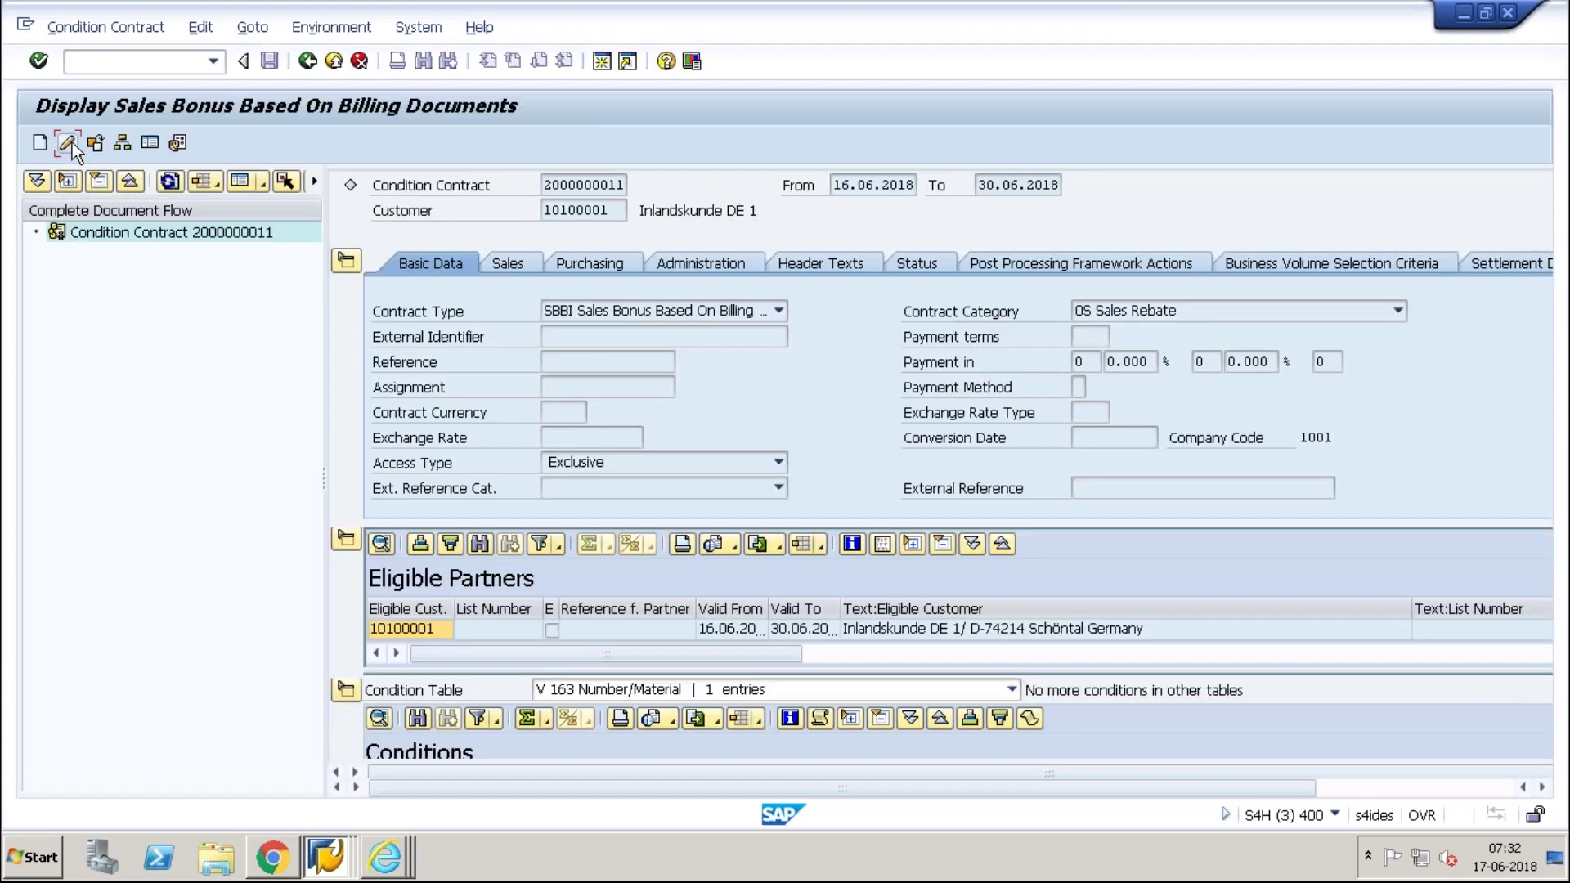
# Step: Check the contract's Released status and save it with Ctrl+S
pyautogui.click(915, 263)
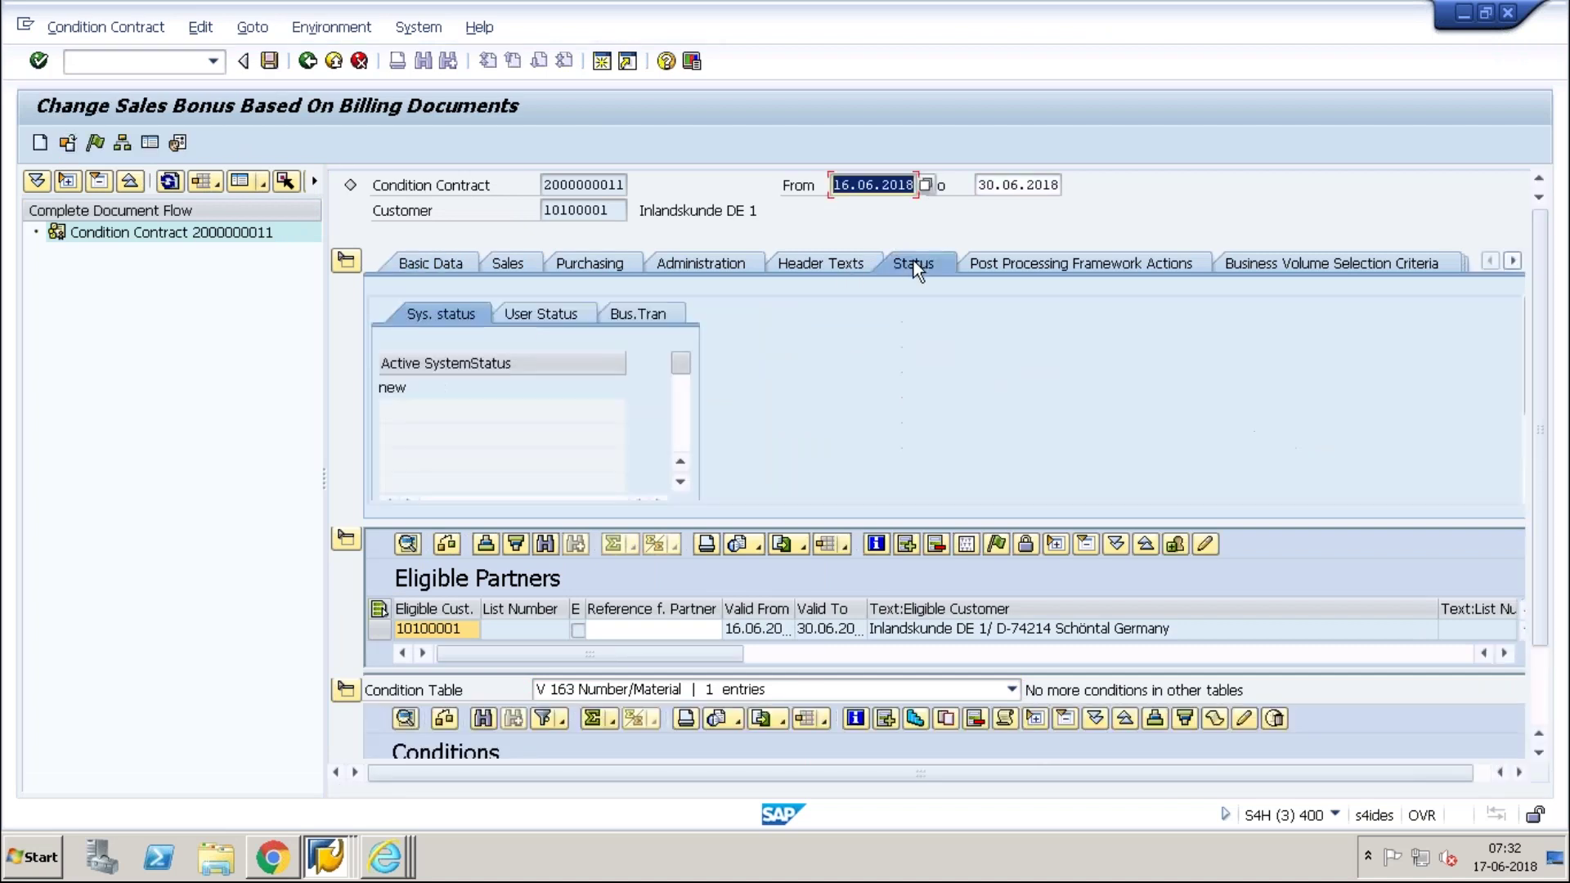
pyautogui.click(95, 144)
pyautogui.hotkey('ctrl', 's')
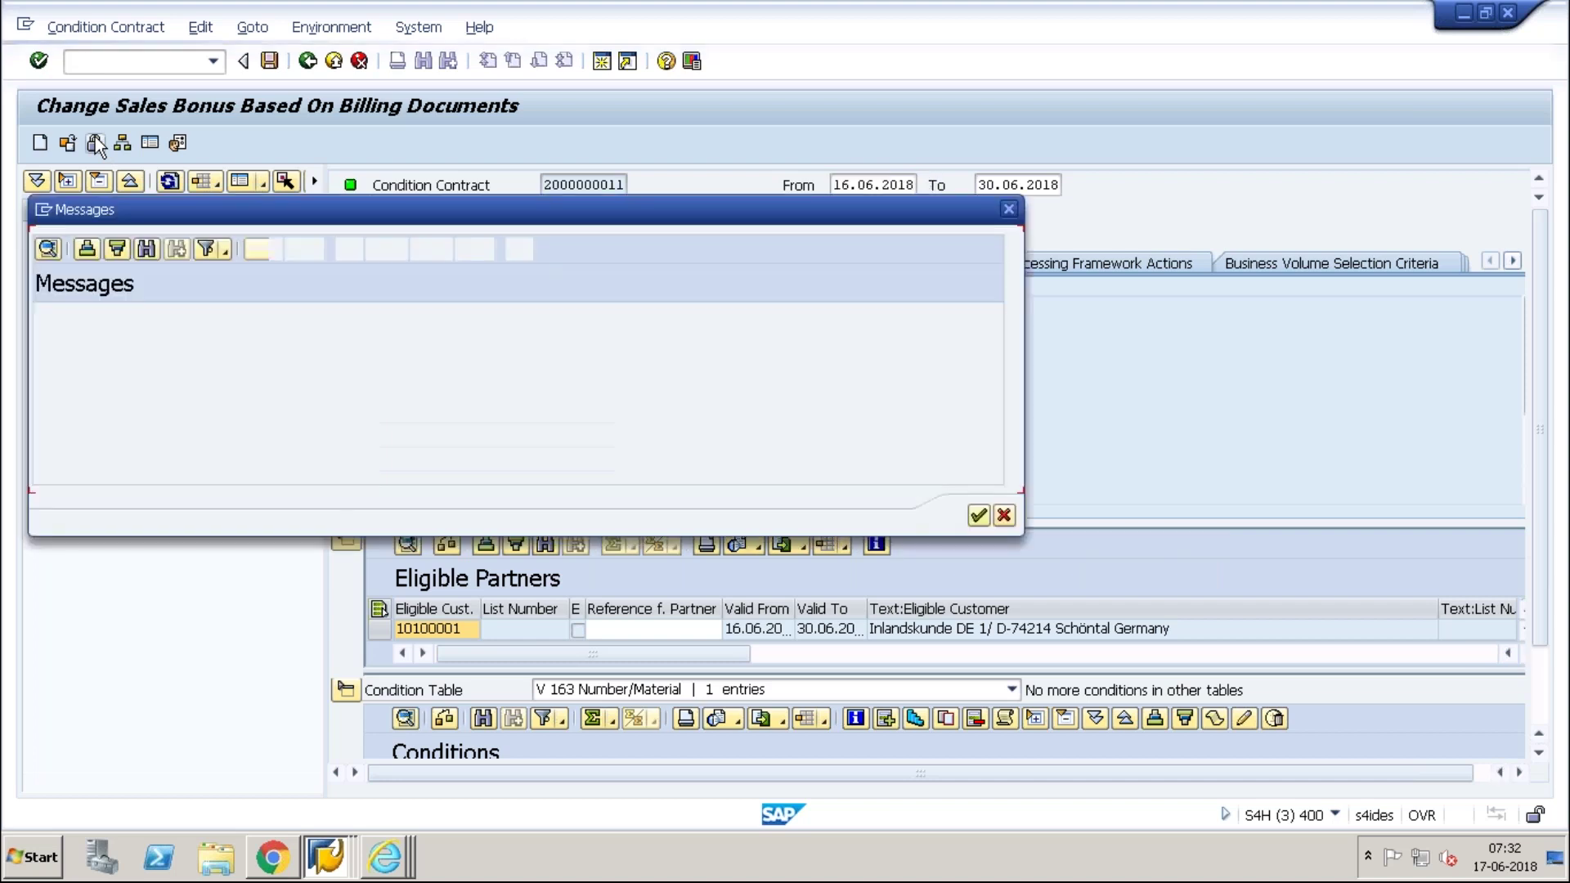
pyautogui.press('Return')
# Step: Back out of the previous order and discard it without saving
pyautogui.click(337, 855)
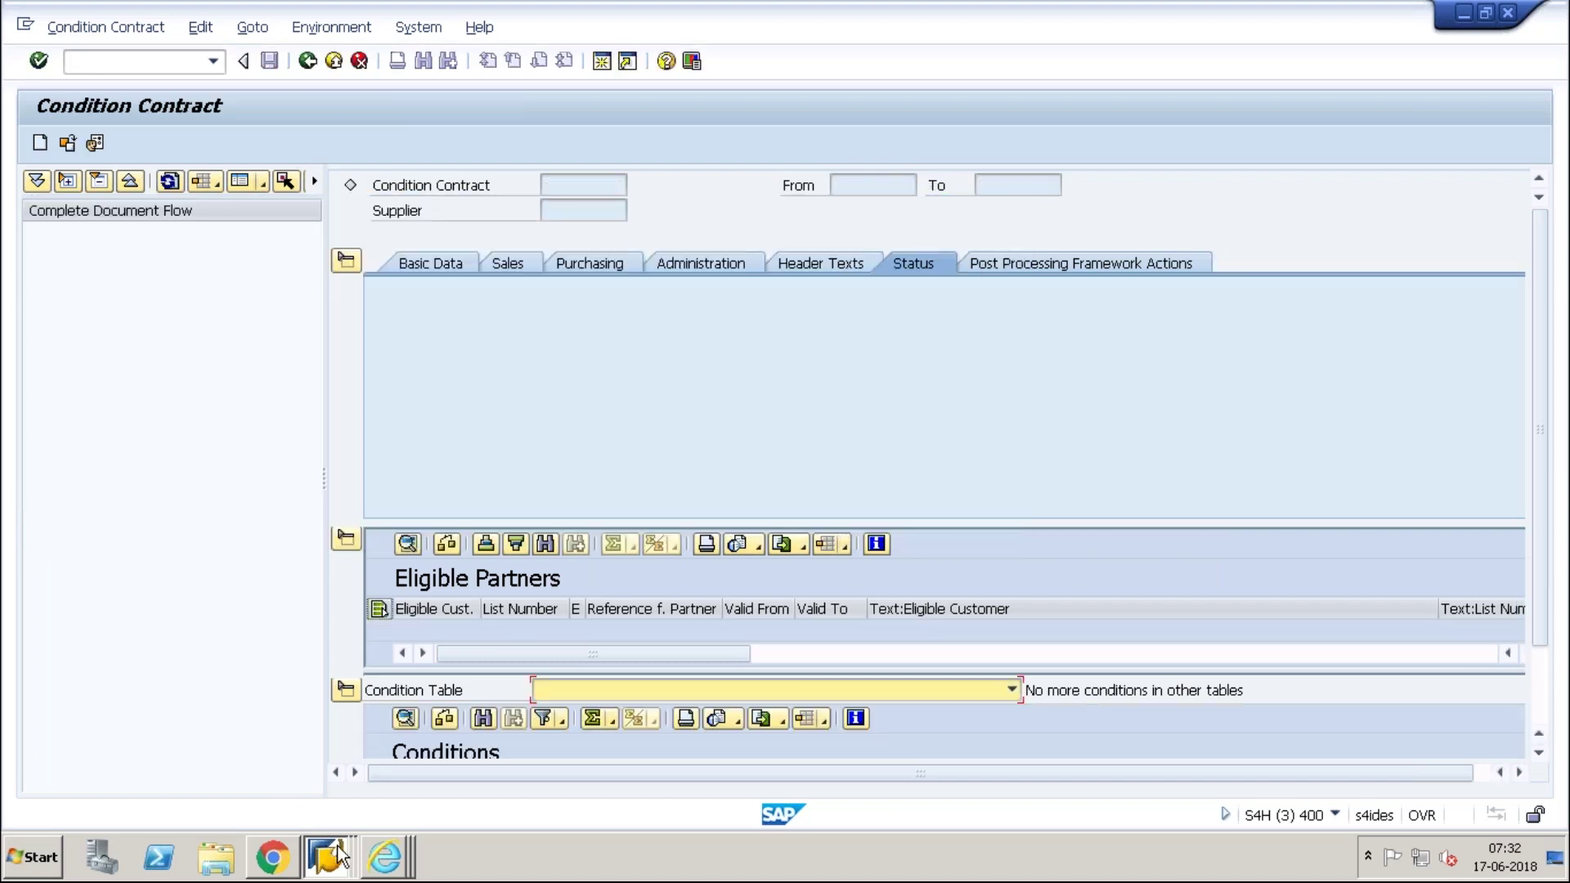
pyautogui.click(317, 774)
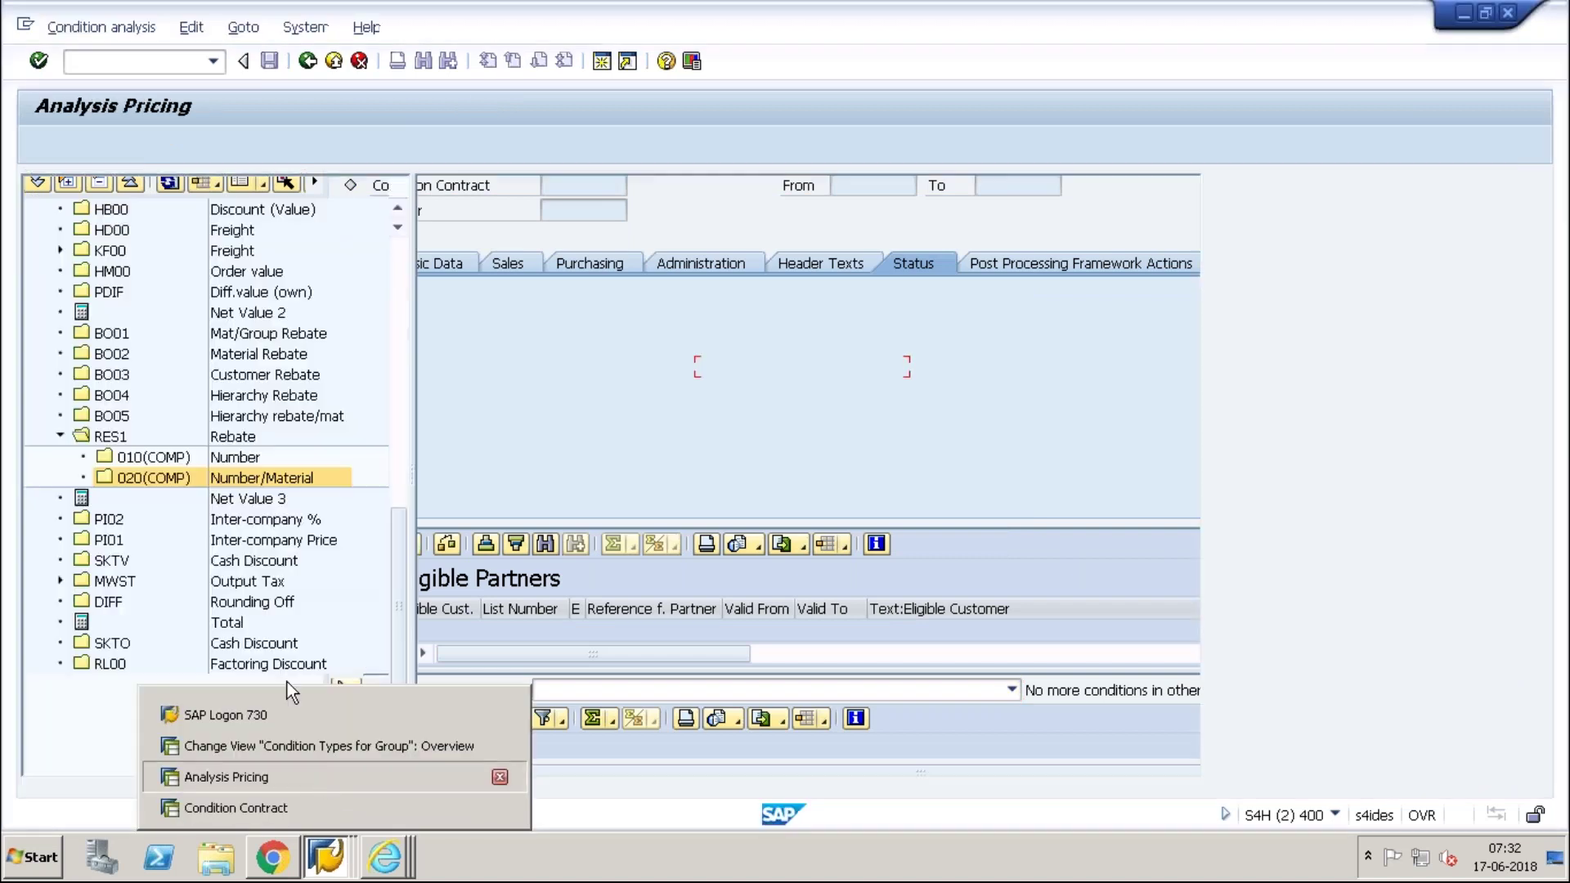
pyautogui.click(308, 61)
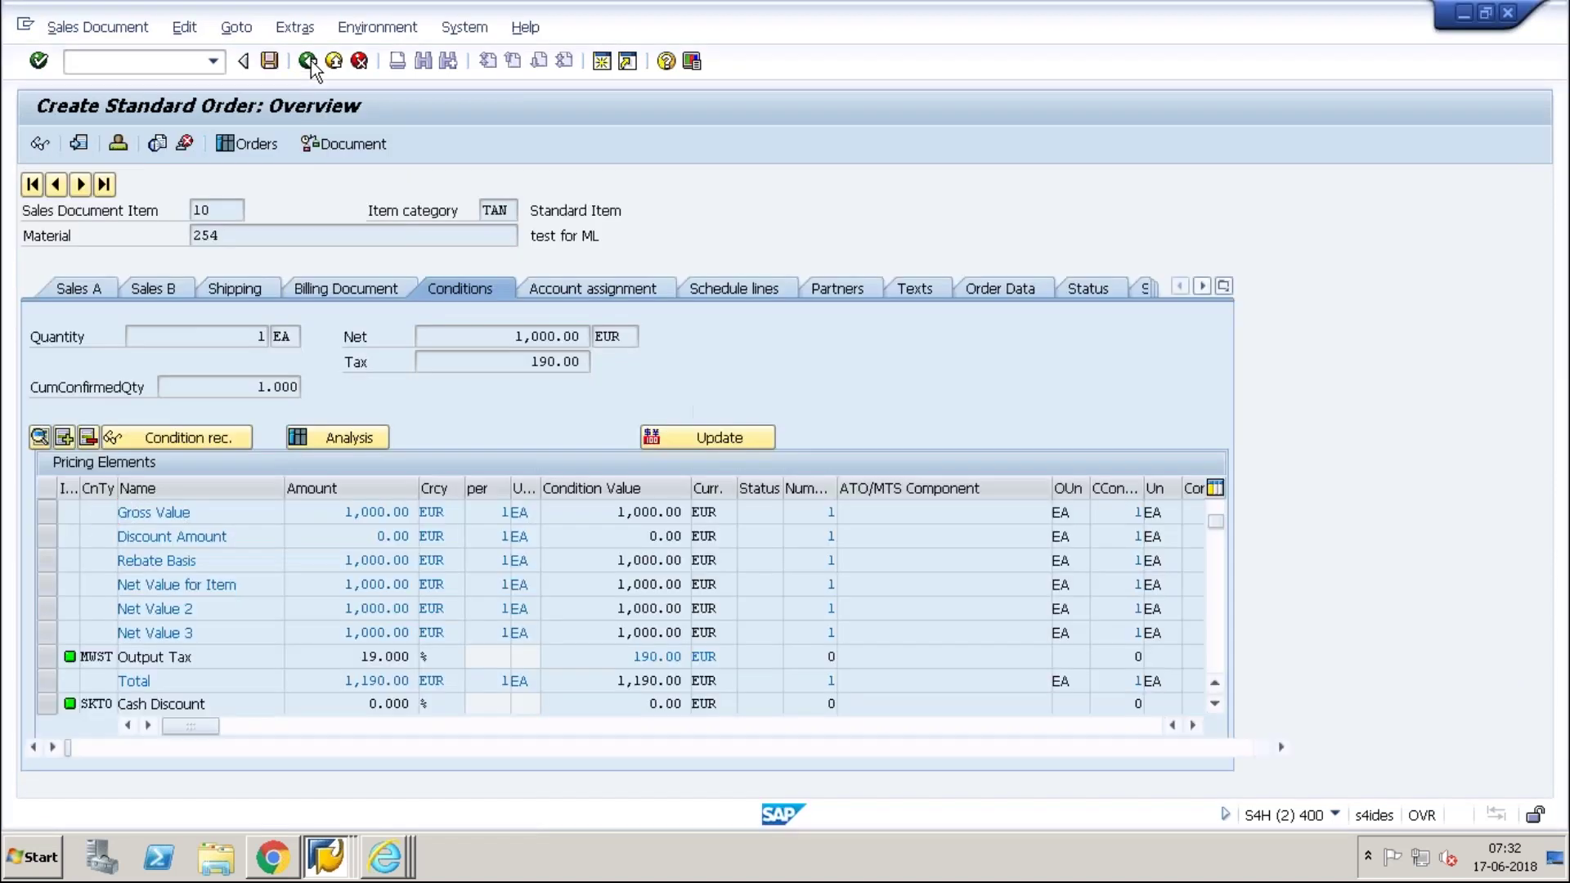
pyautogui.click(307, 62)
pyautogui.click(308, 62)
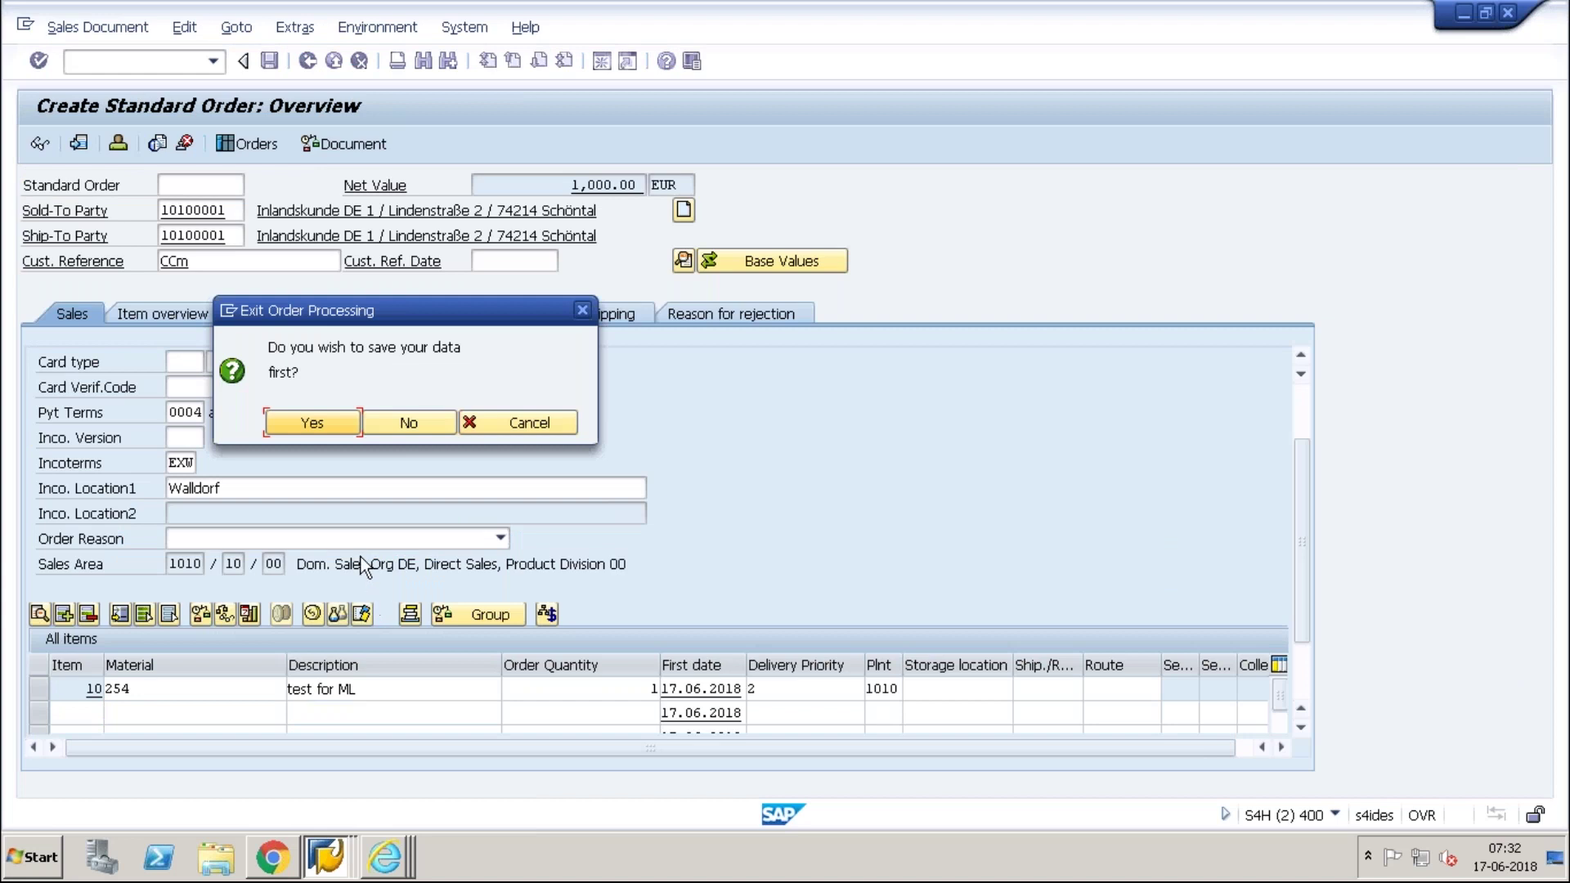
pyautogui.click(371, 426)
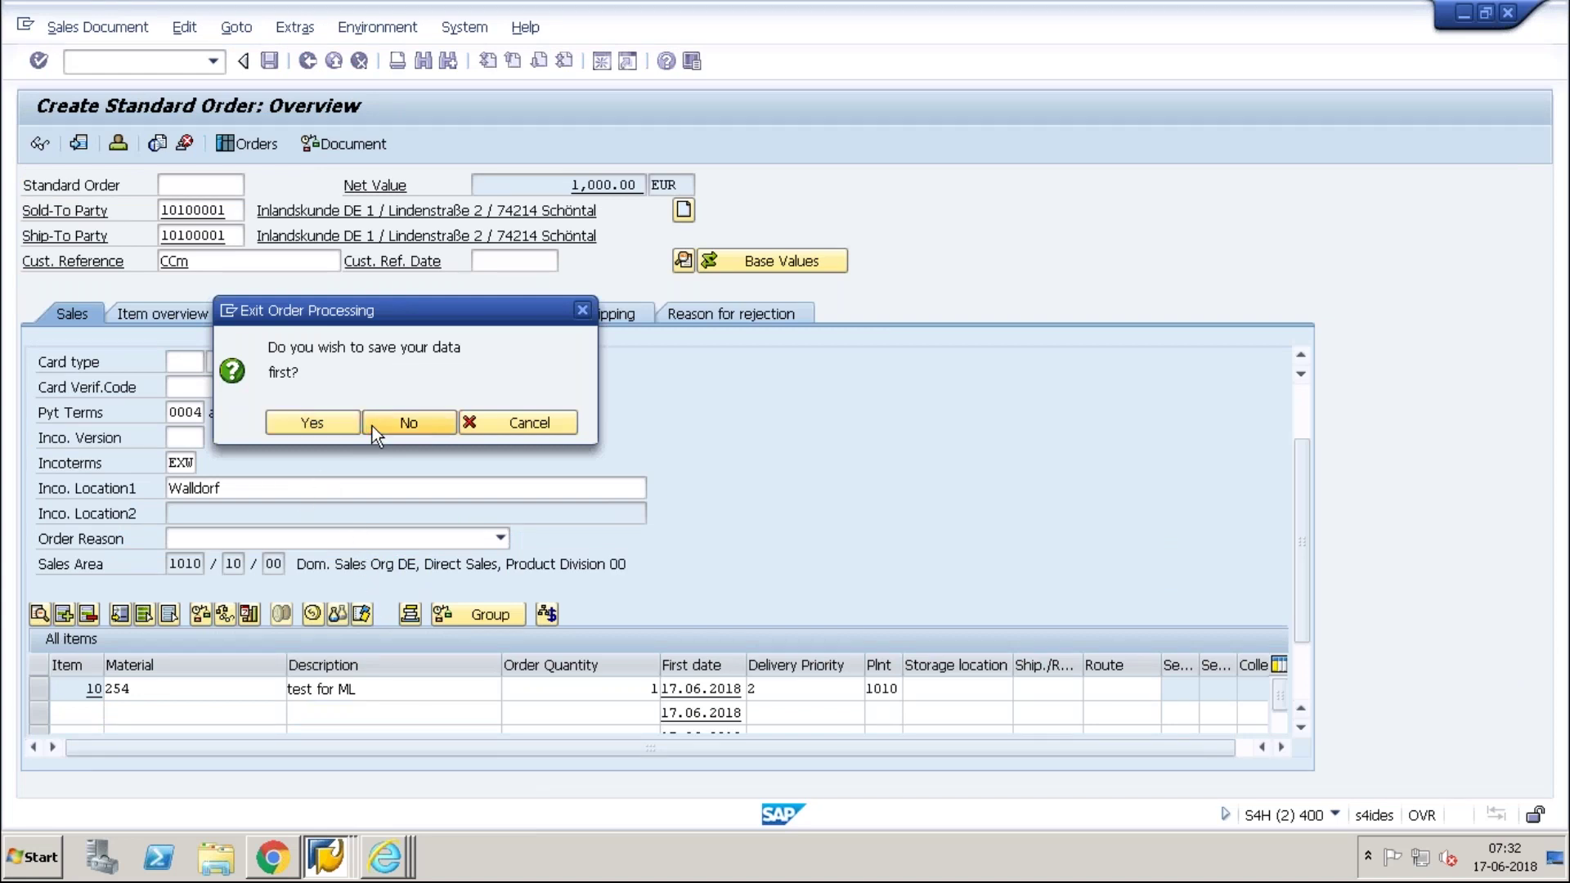
# Step: Create a new OR order for sold-to 10100001, reference CCm, with material 254 quantity 1
pyautogui.press('Return')
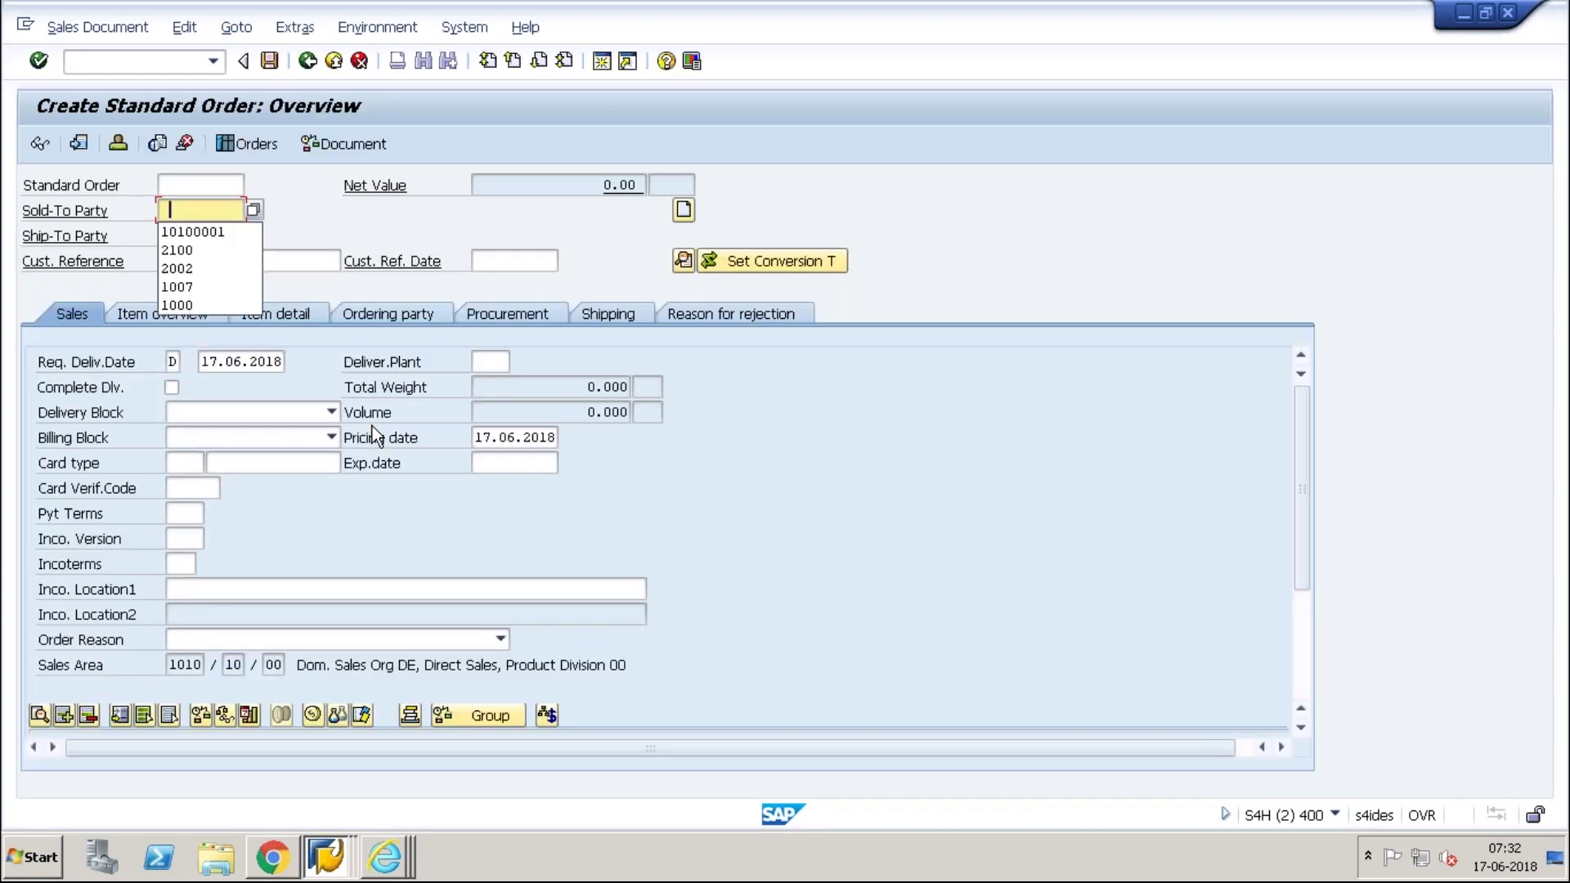
pyautogui.click(196, 232)
pyautogui.click(198, 261)
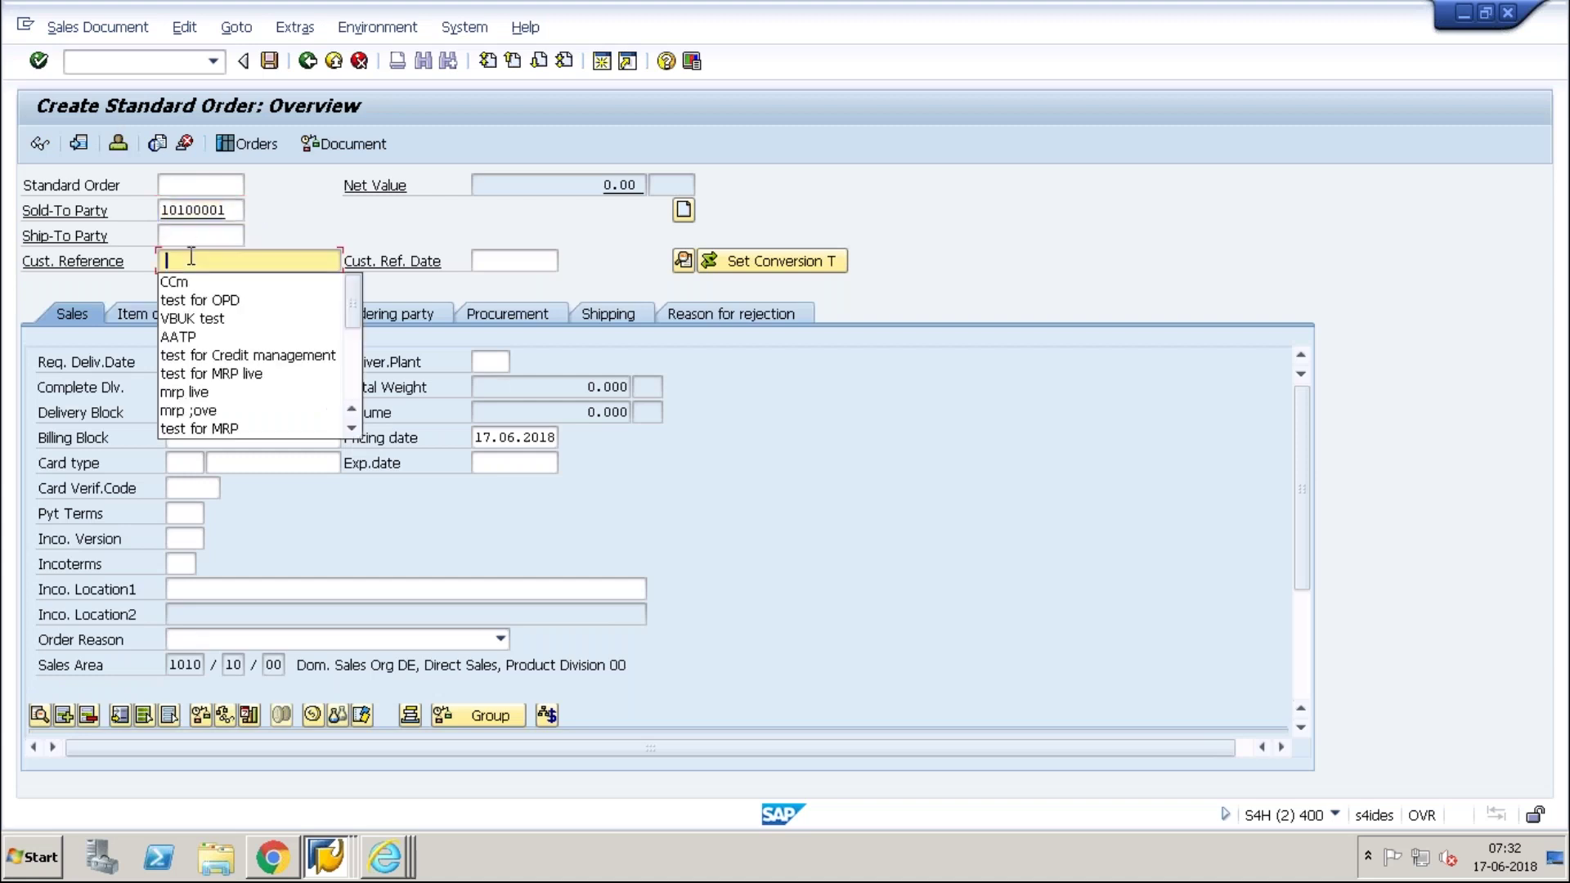
pyautogui.click(198, 281)
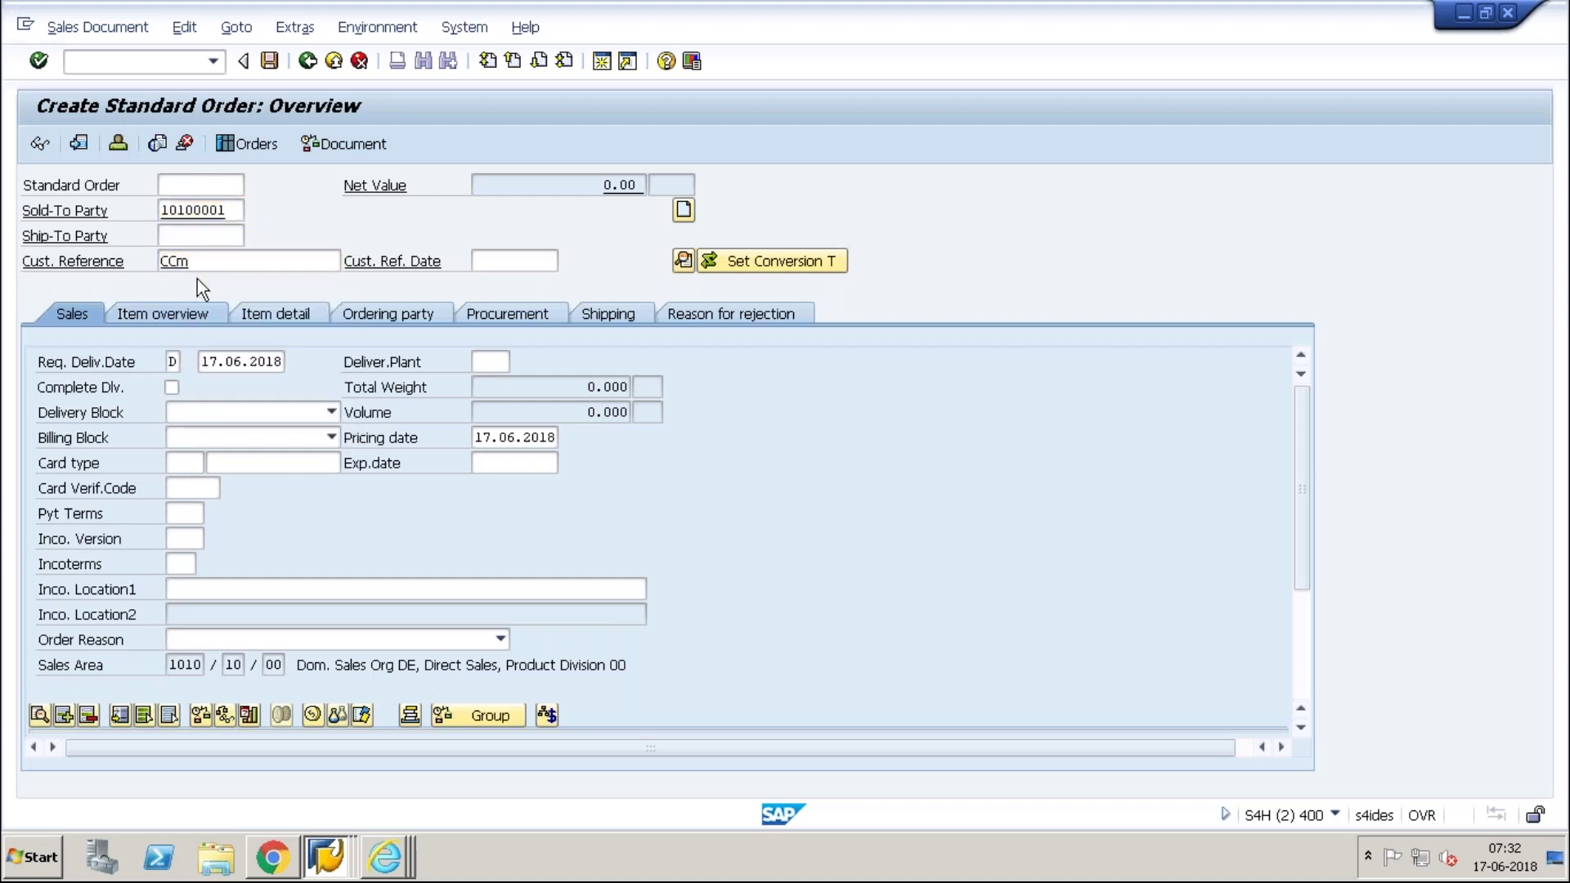
pyautogui.press('Return')
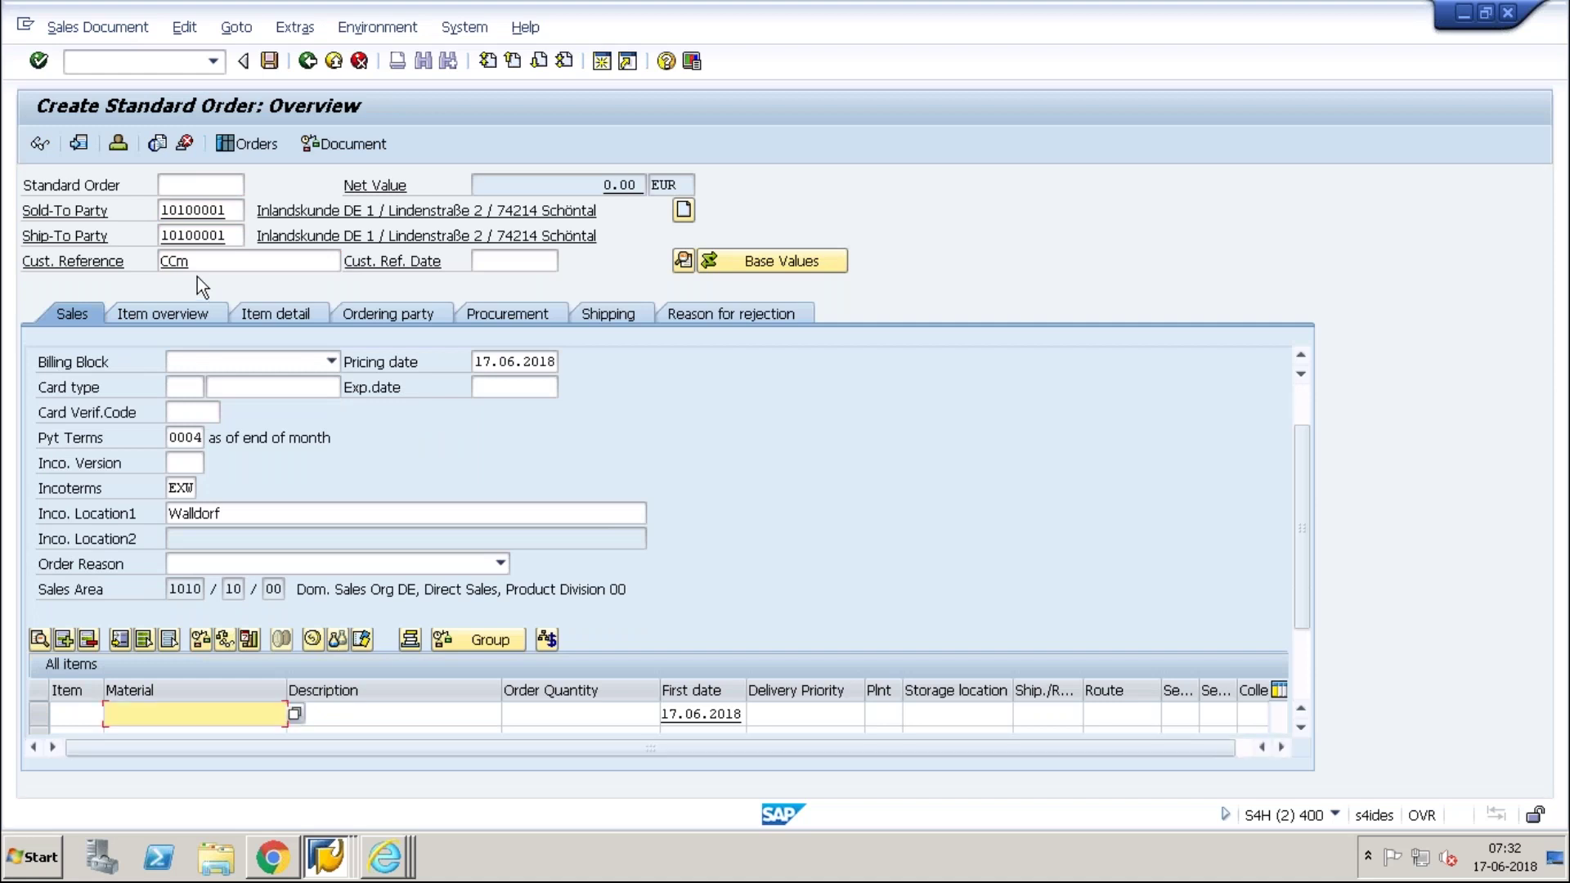
pyautogui.click(112, 714)
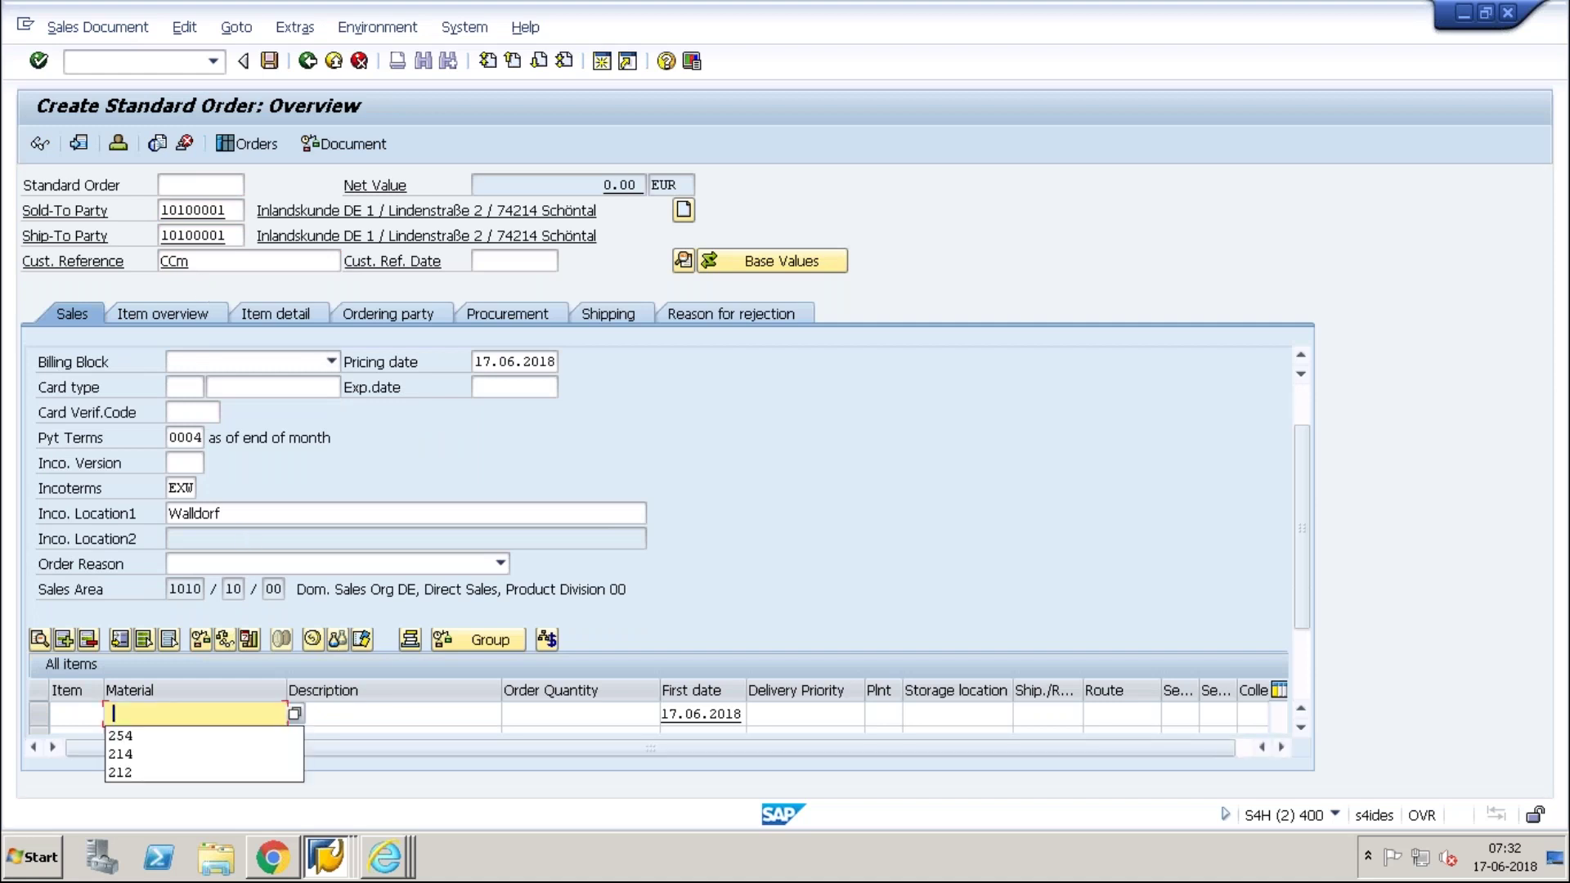
pyautogui.click(208, 728)
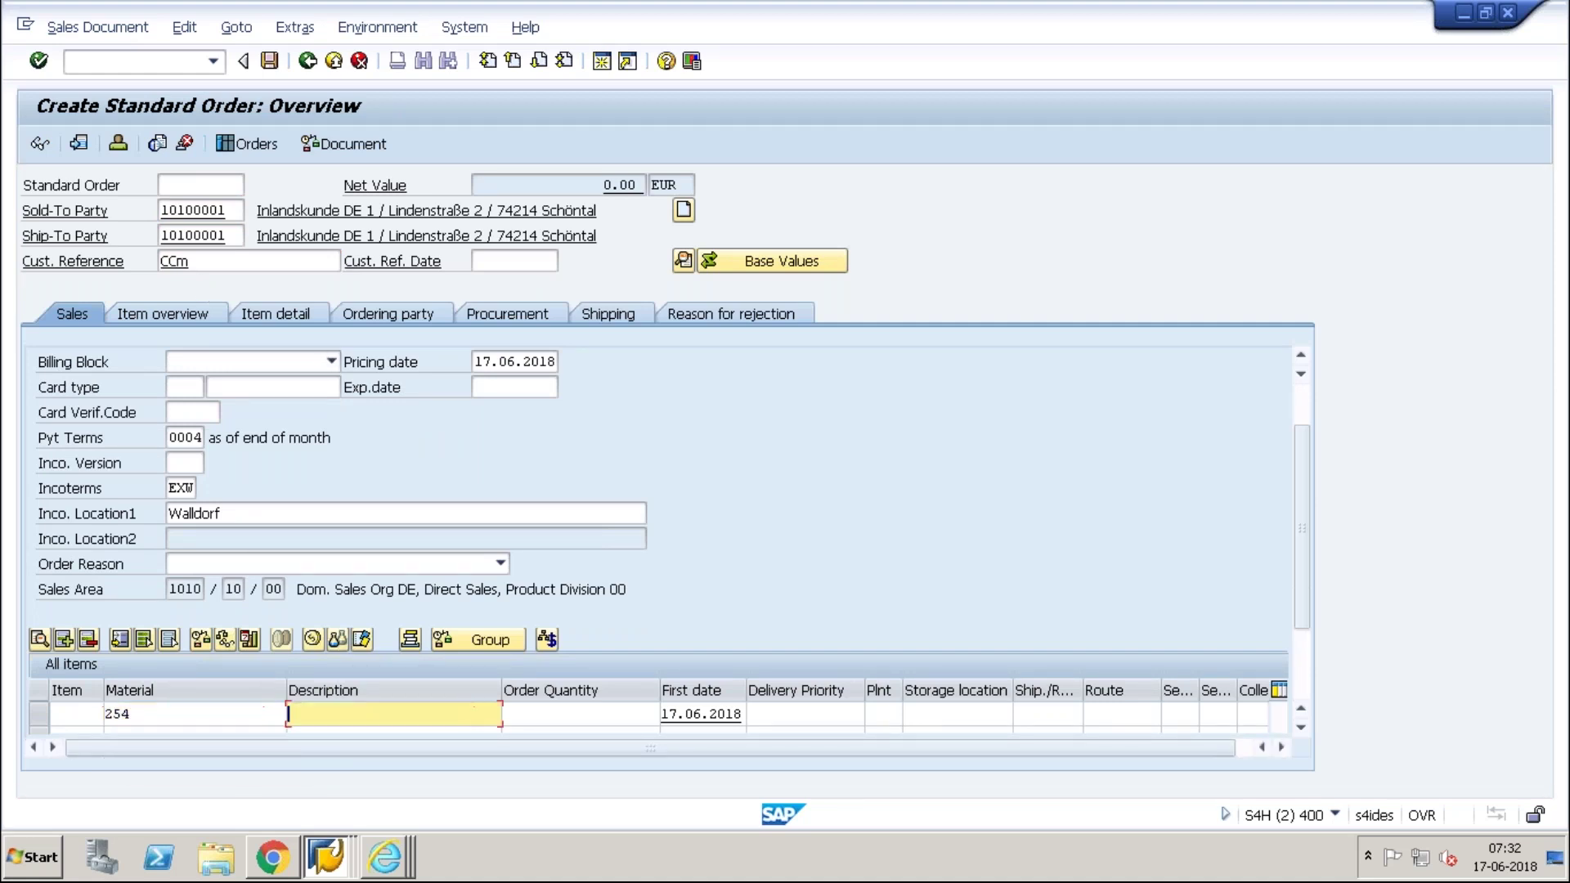
pyautogui.press('Tab')
pyautogui.write('1')
pyautogui.press('Return')
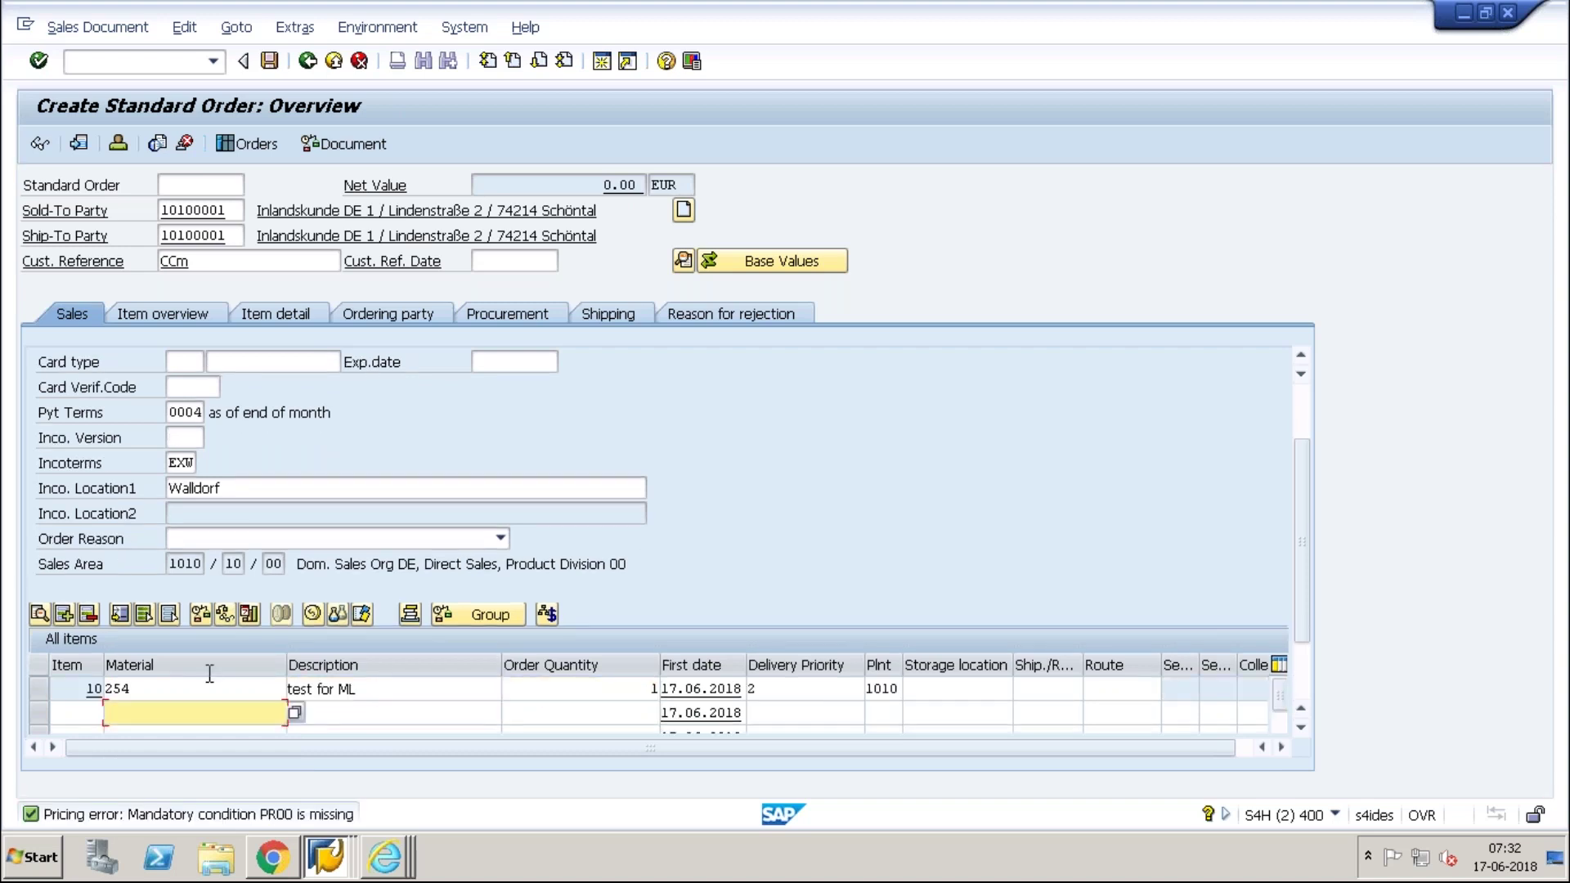
pyautogui.doubleClick(209, 688)
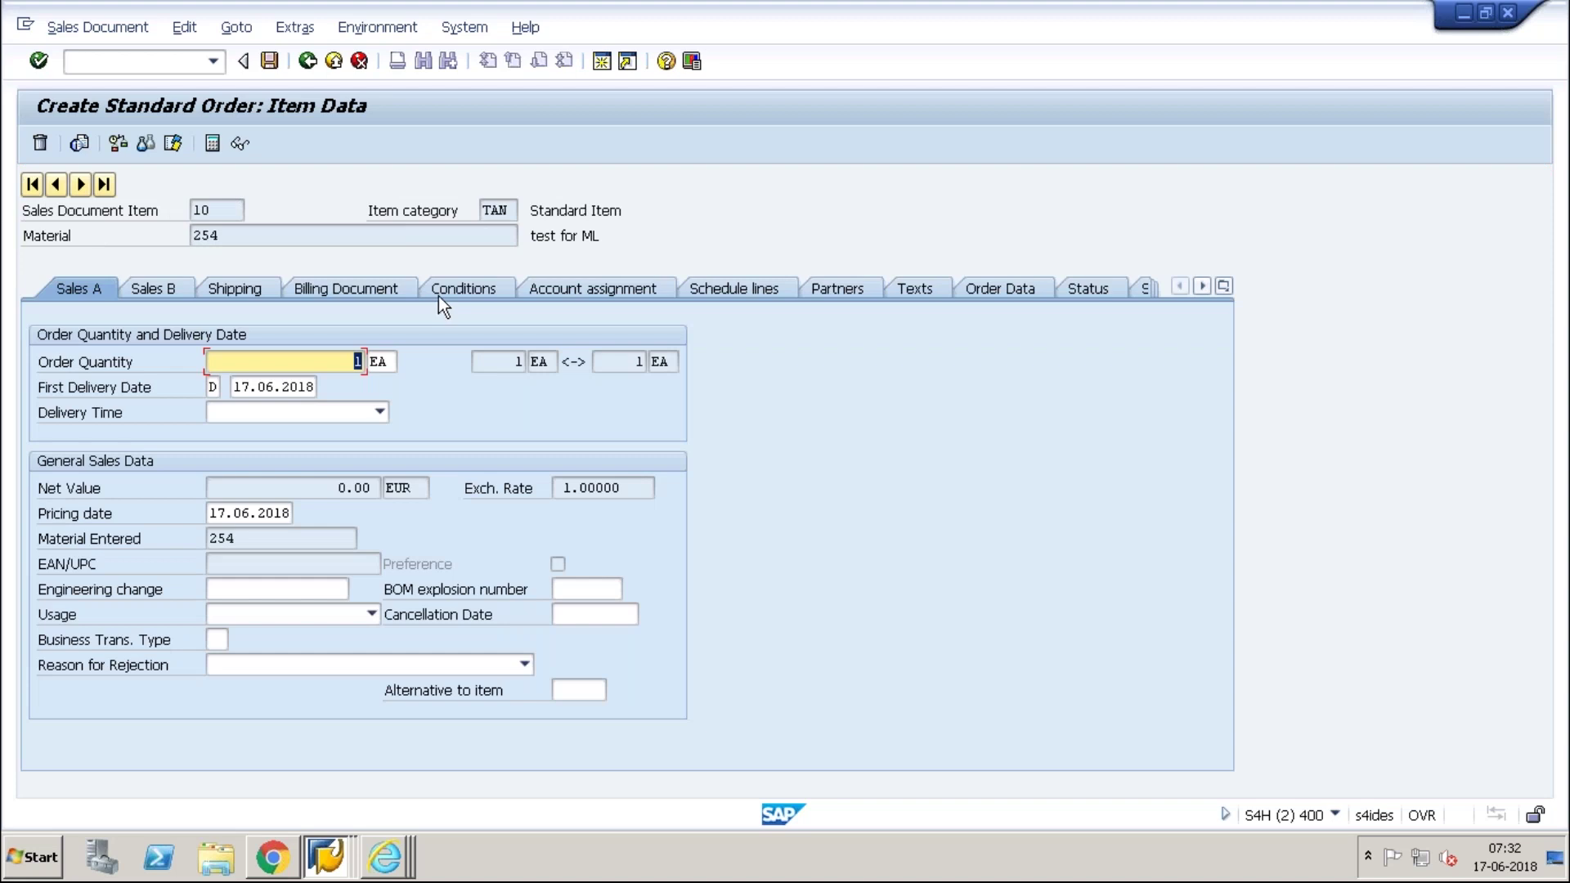
# Step: Insert a PR00 price of 100 on item 10, yielding net 100.00 EUR and 19.00 tax
pyautogui.click(439, 292)
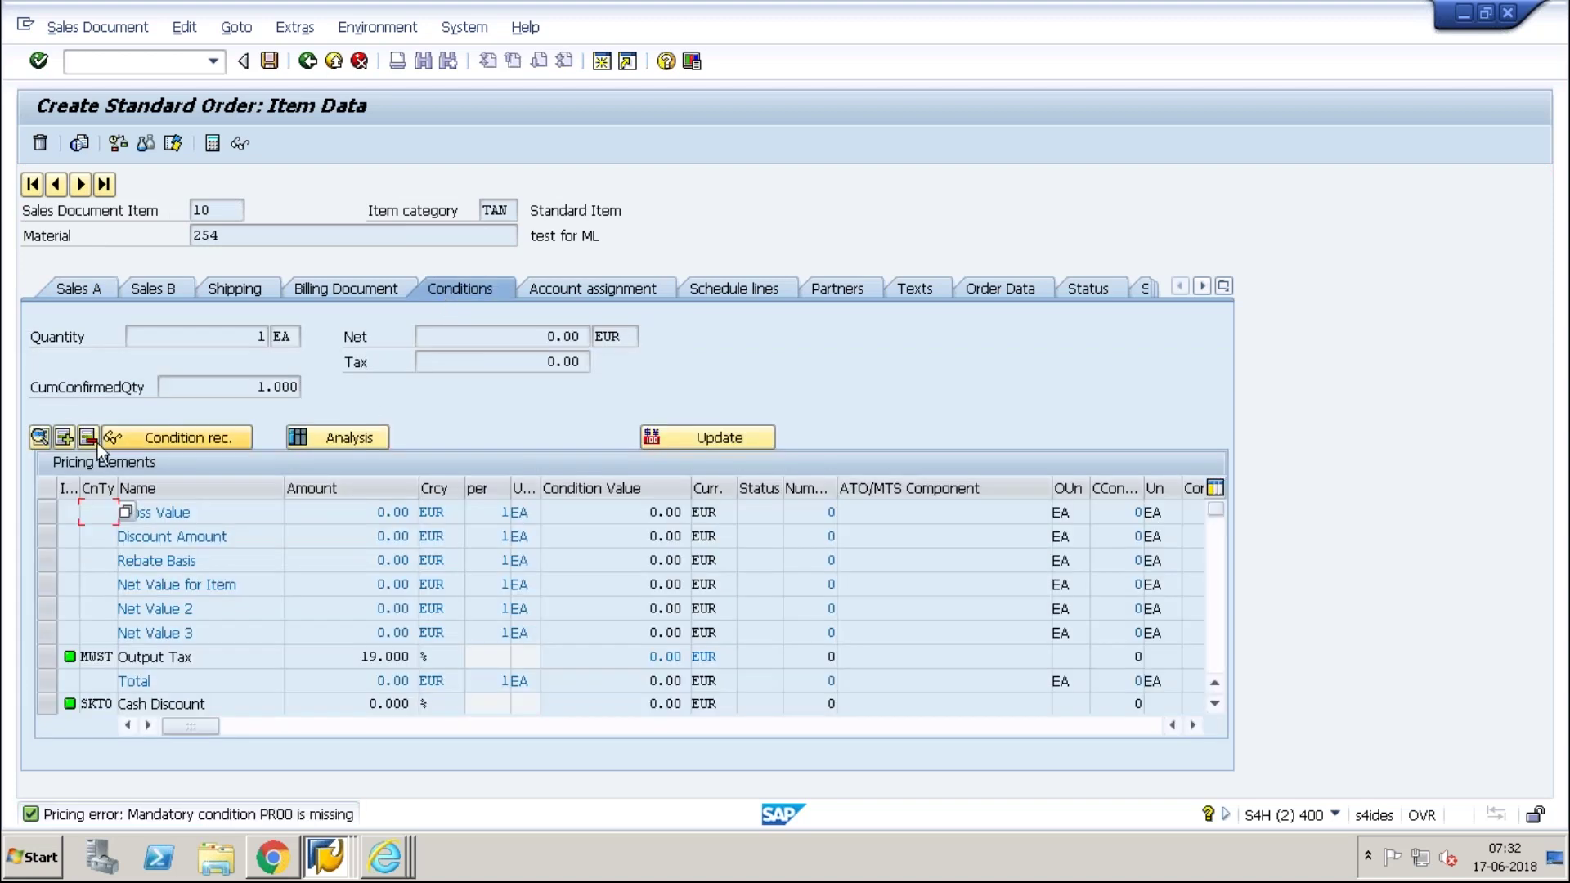
pyautogui.click(66, 432)
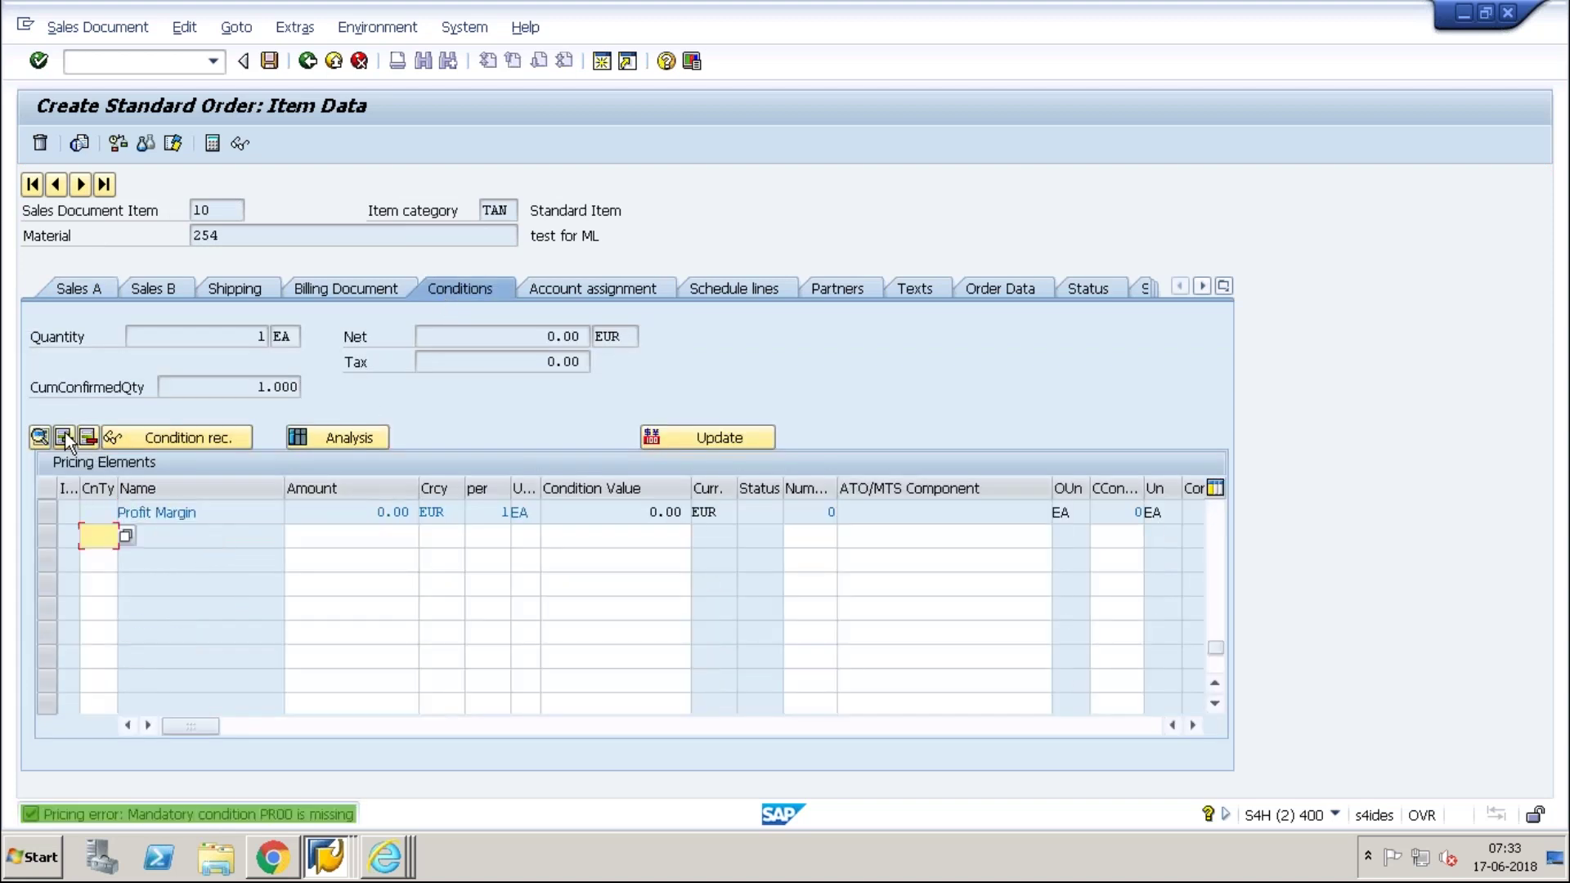
pyautogui.write('pr00')
pyautogui.press('Tab')
pyautogui.write('100')
pyautogui.press('Return')
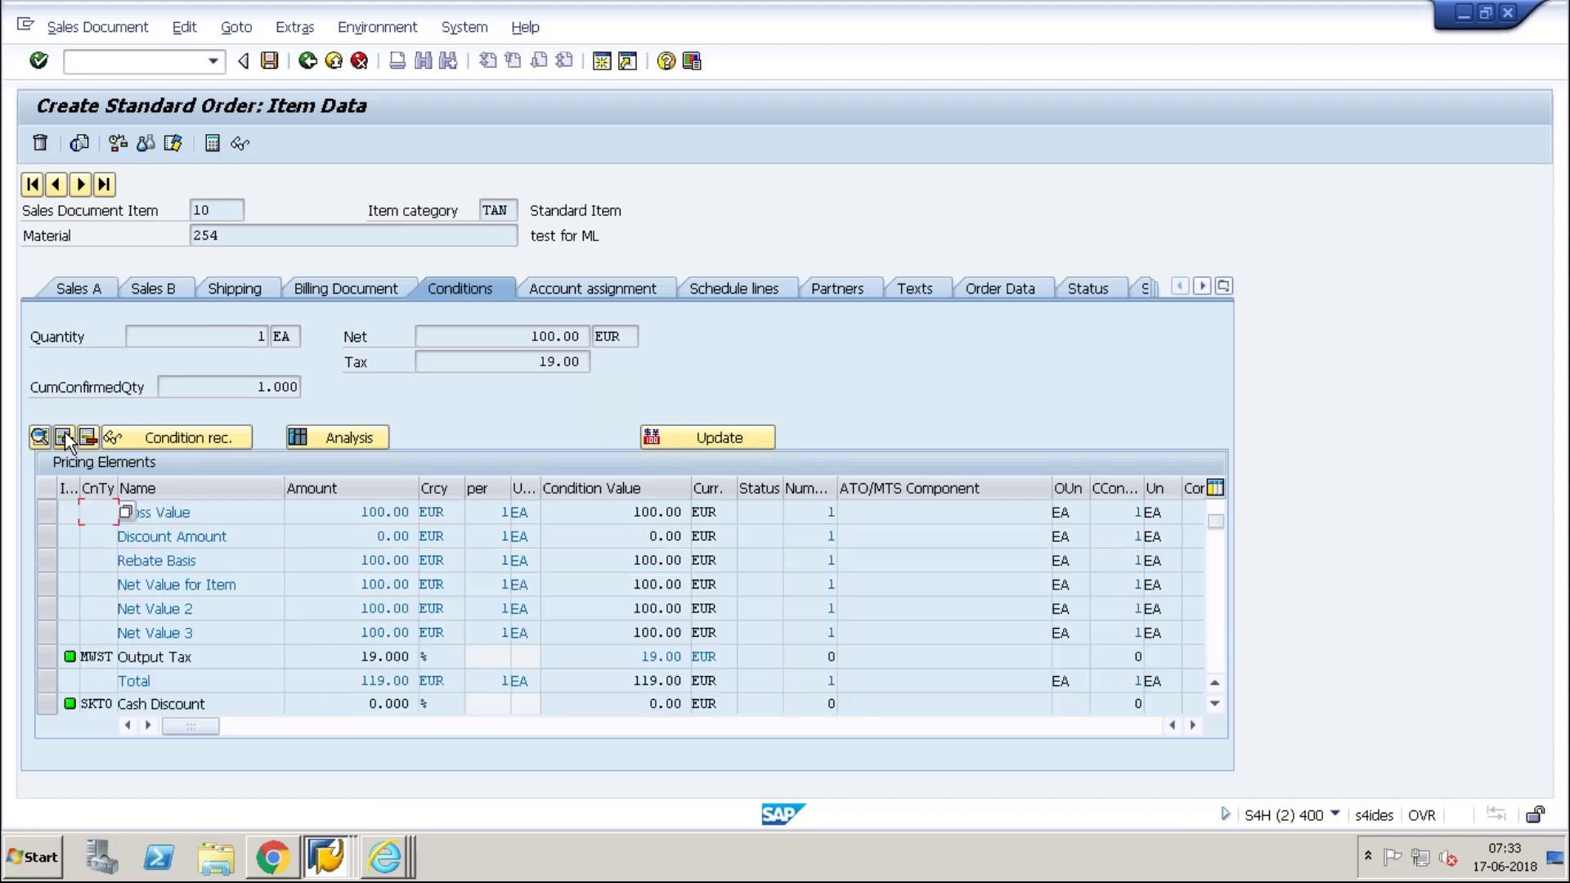
pyautogui.click(189, 435)
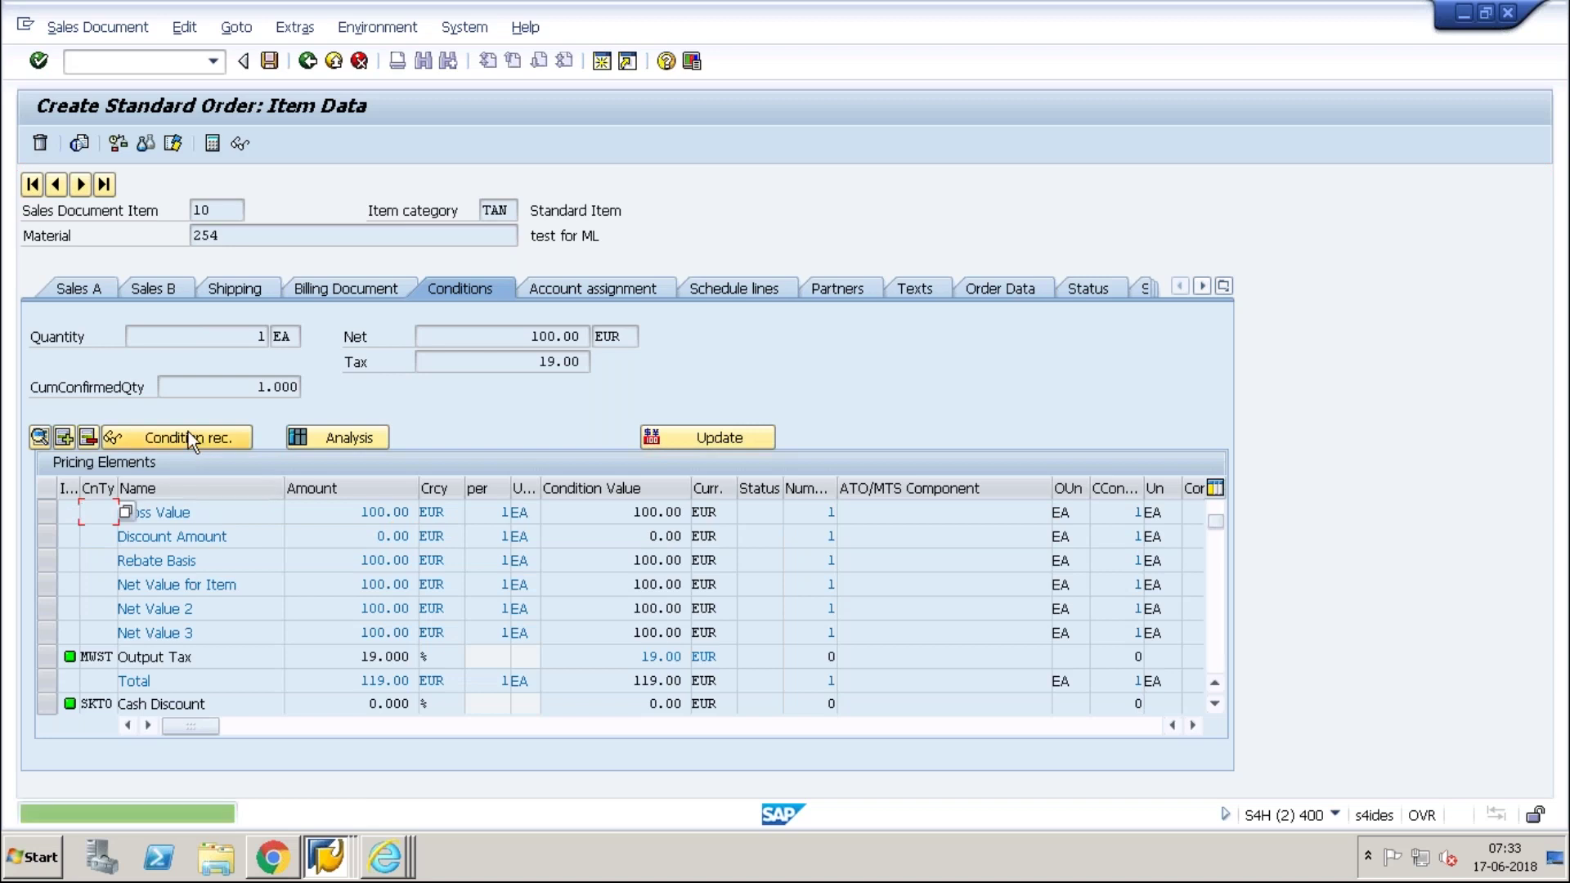
# Step: In the item's pricing analysis, expand RES1 and show the access details for access 020
pyautogui.click(341, 438)
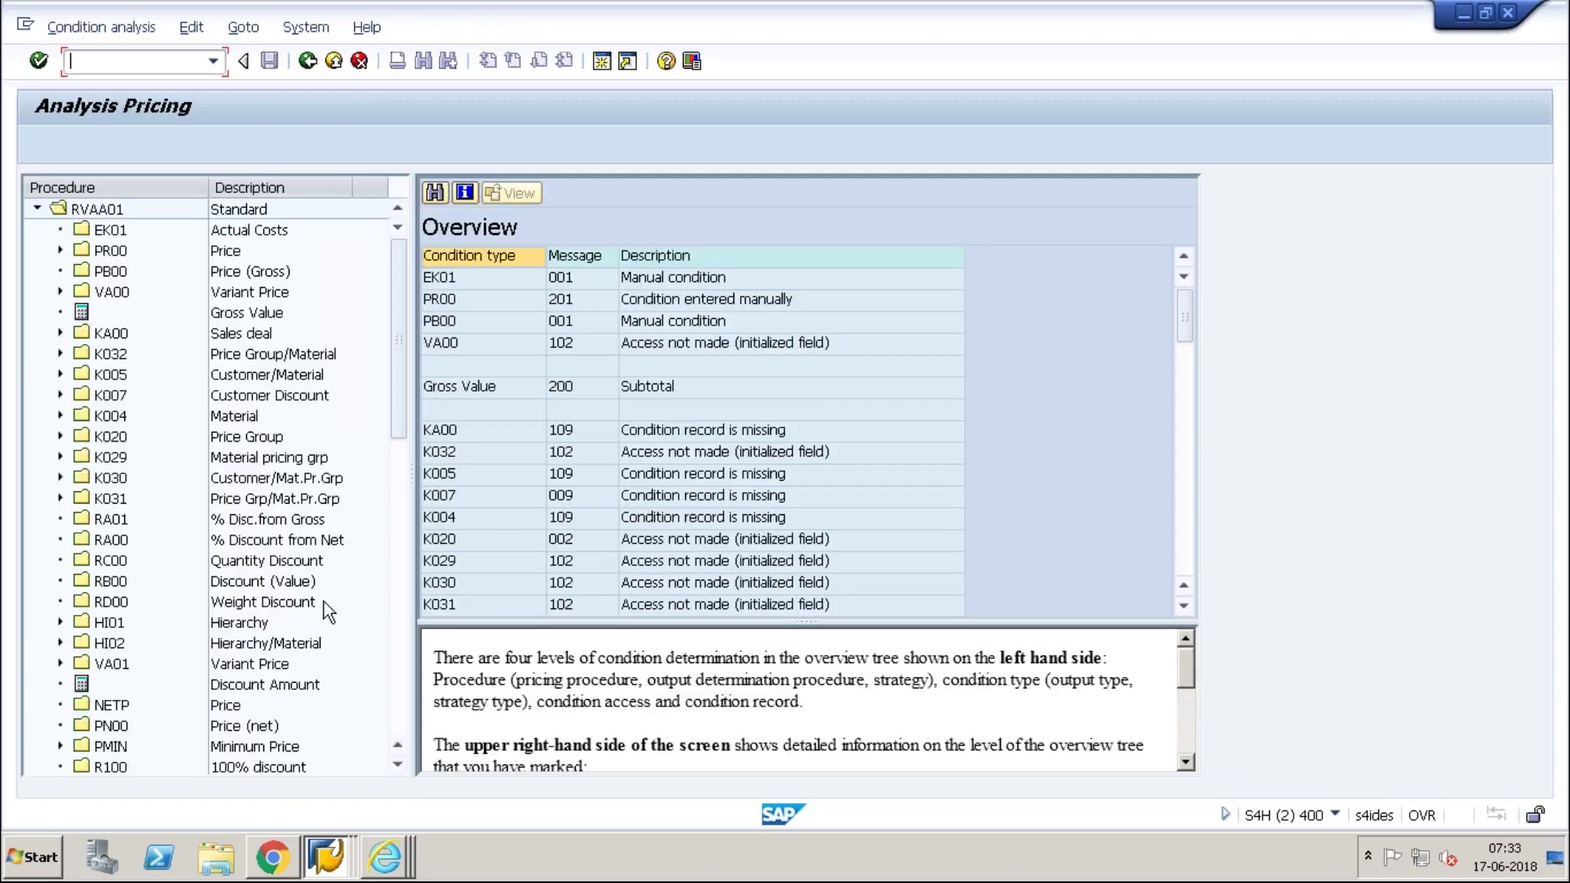
pyautogui.click(392, 637)
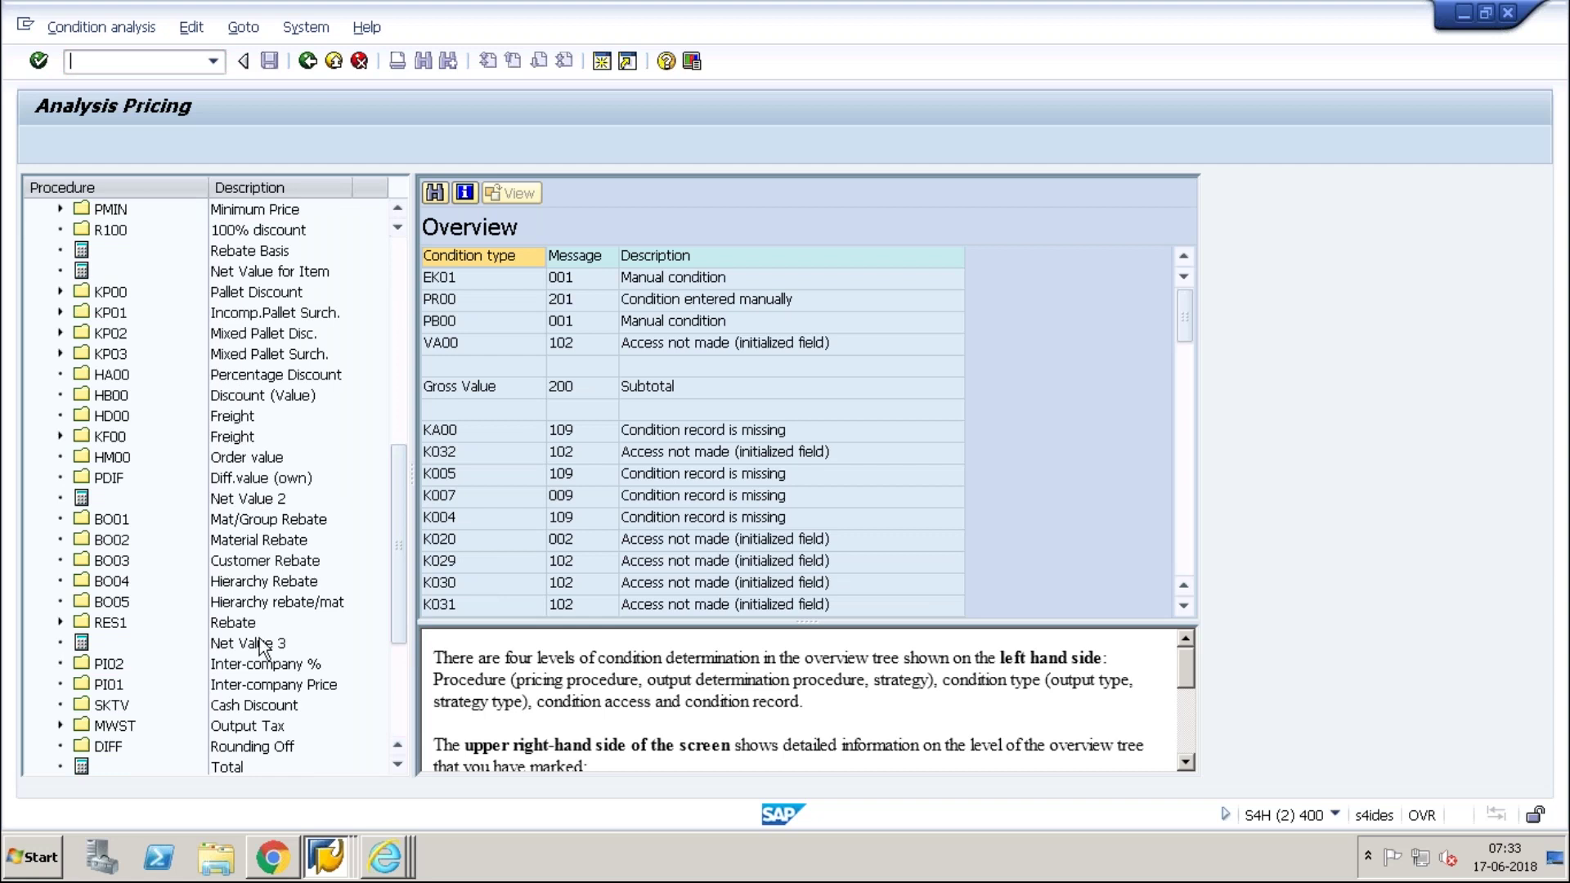
pyautogui.click(61, 624)
pyautogui.click(132, 660)
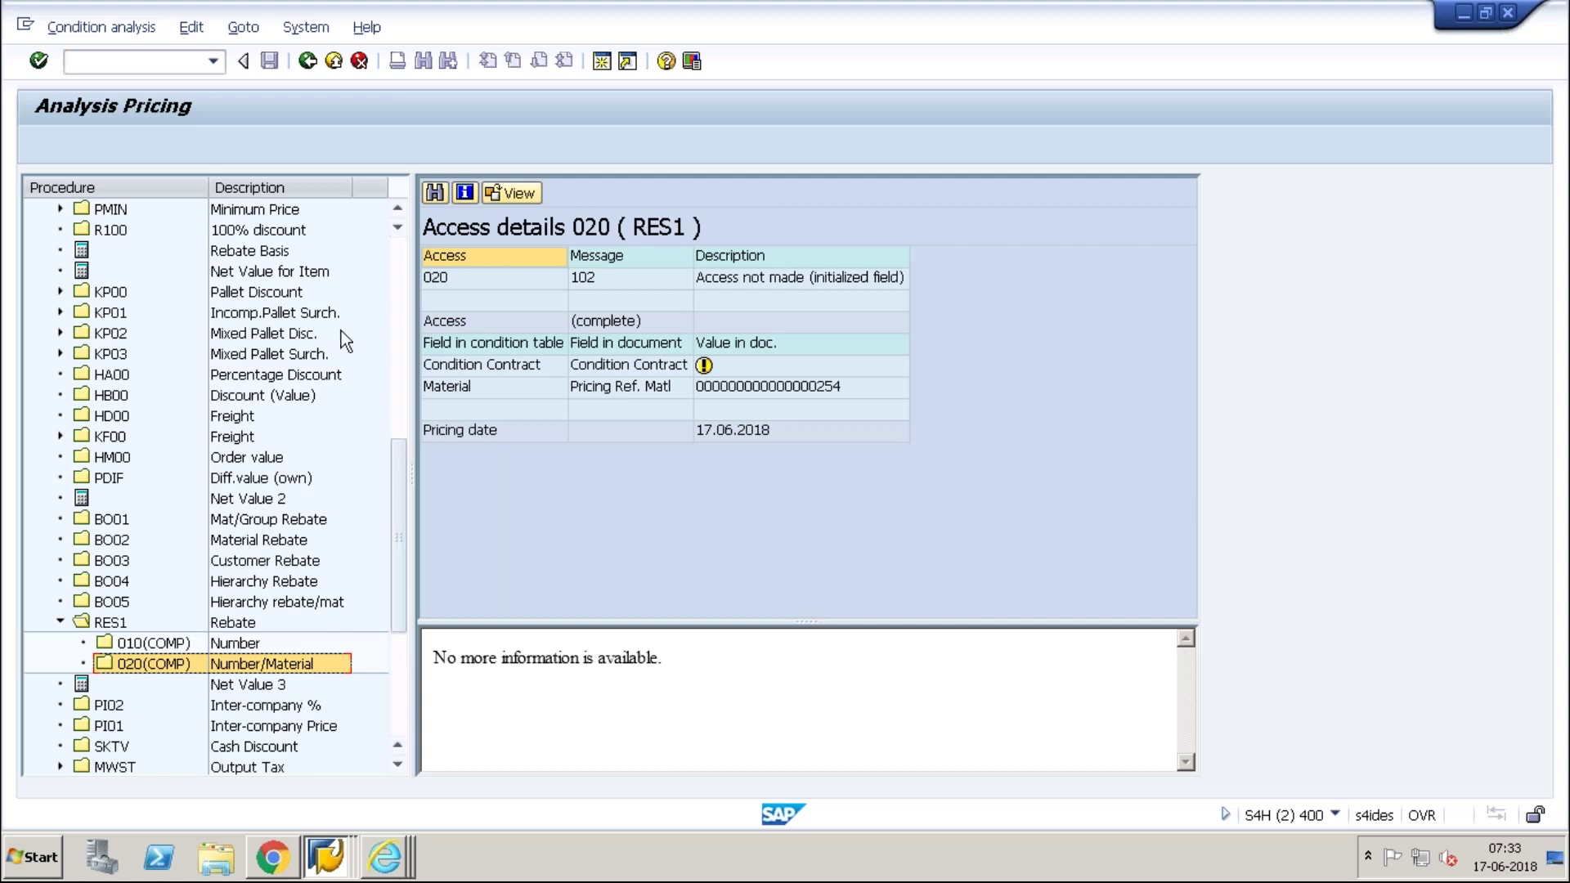
# Step: Back out of the analysis and the order until the save-before-exit prompt appears
pyautogui.click(307, 61)
pyautogui.click(307, 61)
pyautogui.click(307, 62)
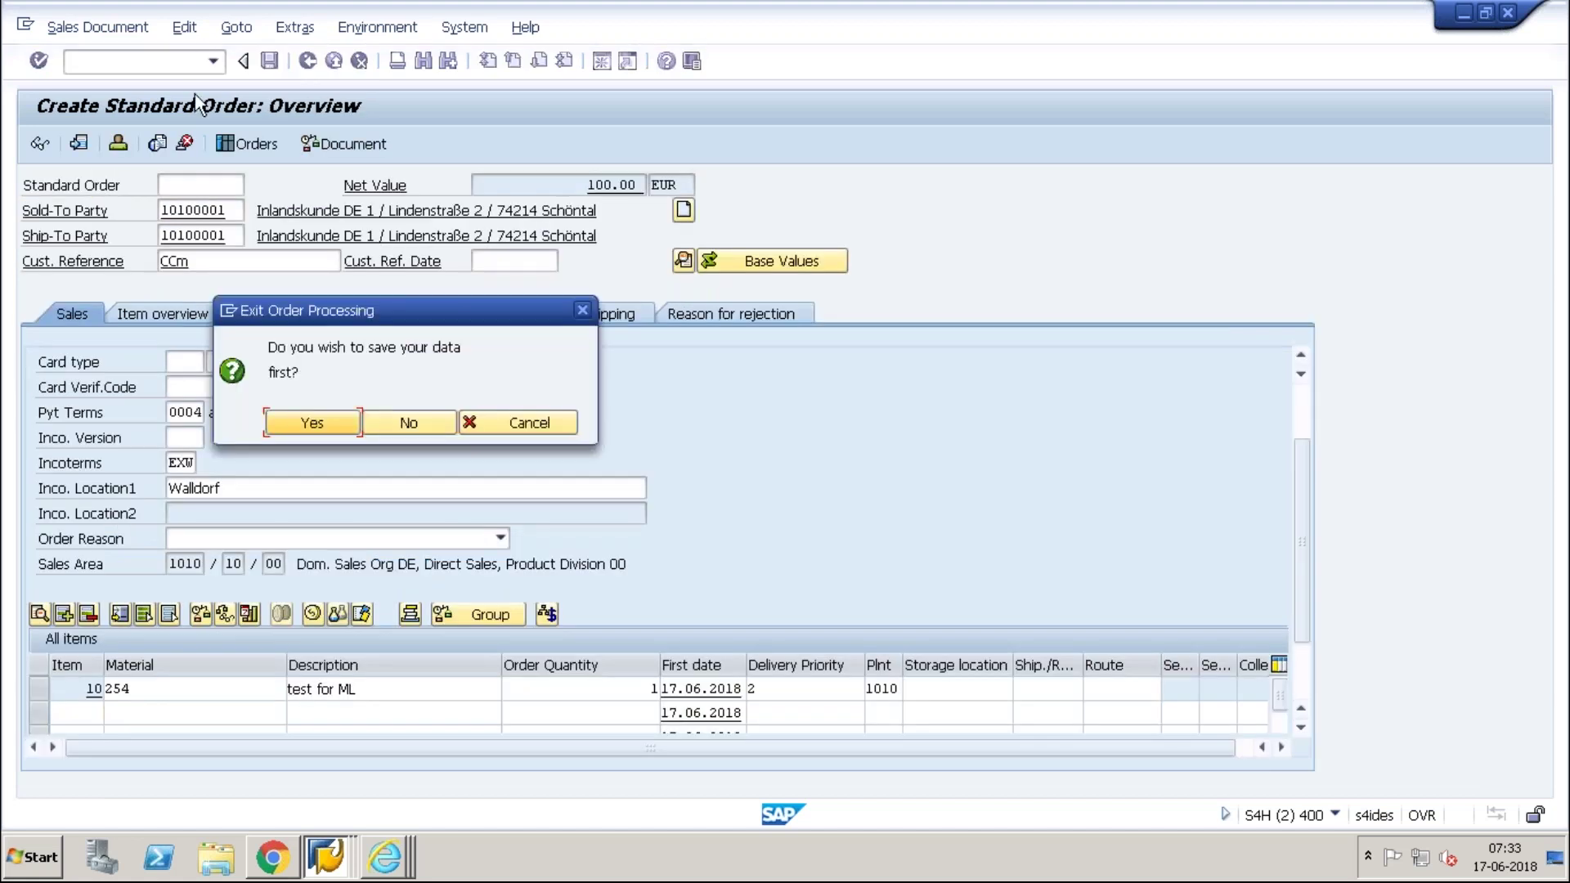
# Step: Discard the old order without saving and start a new one with /nva01
pyautogui.click(415, 429)
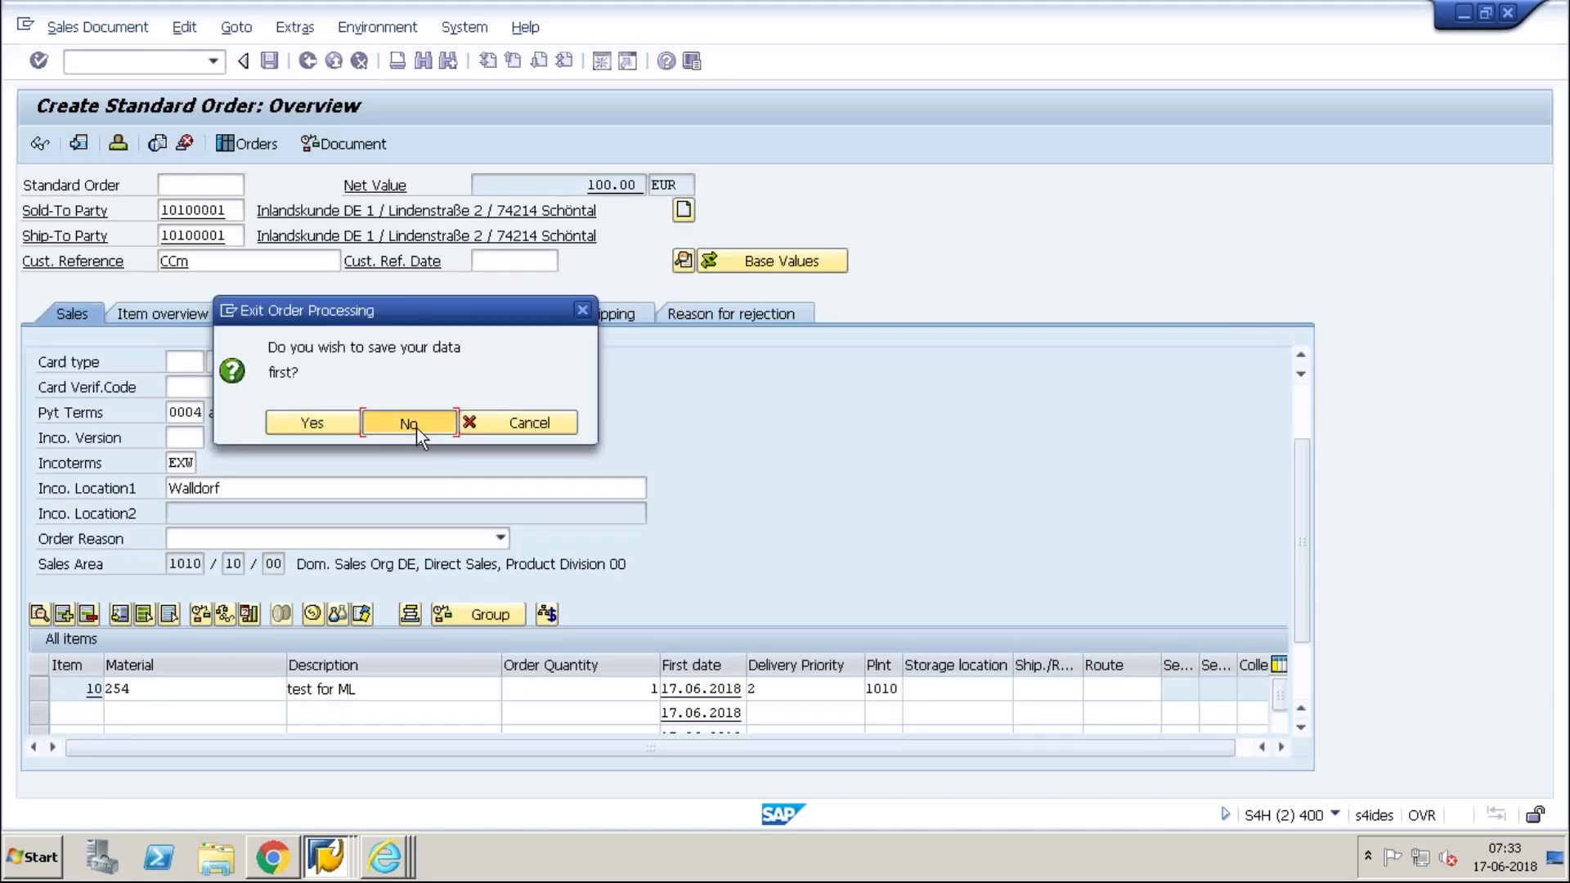
pyautogui.click(74, 61)
pyautogui.write('/')
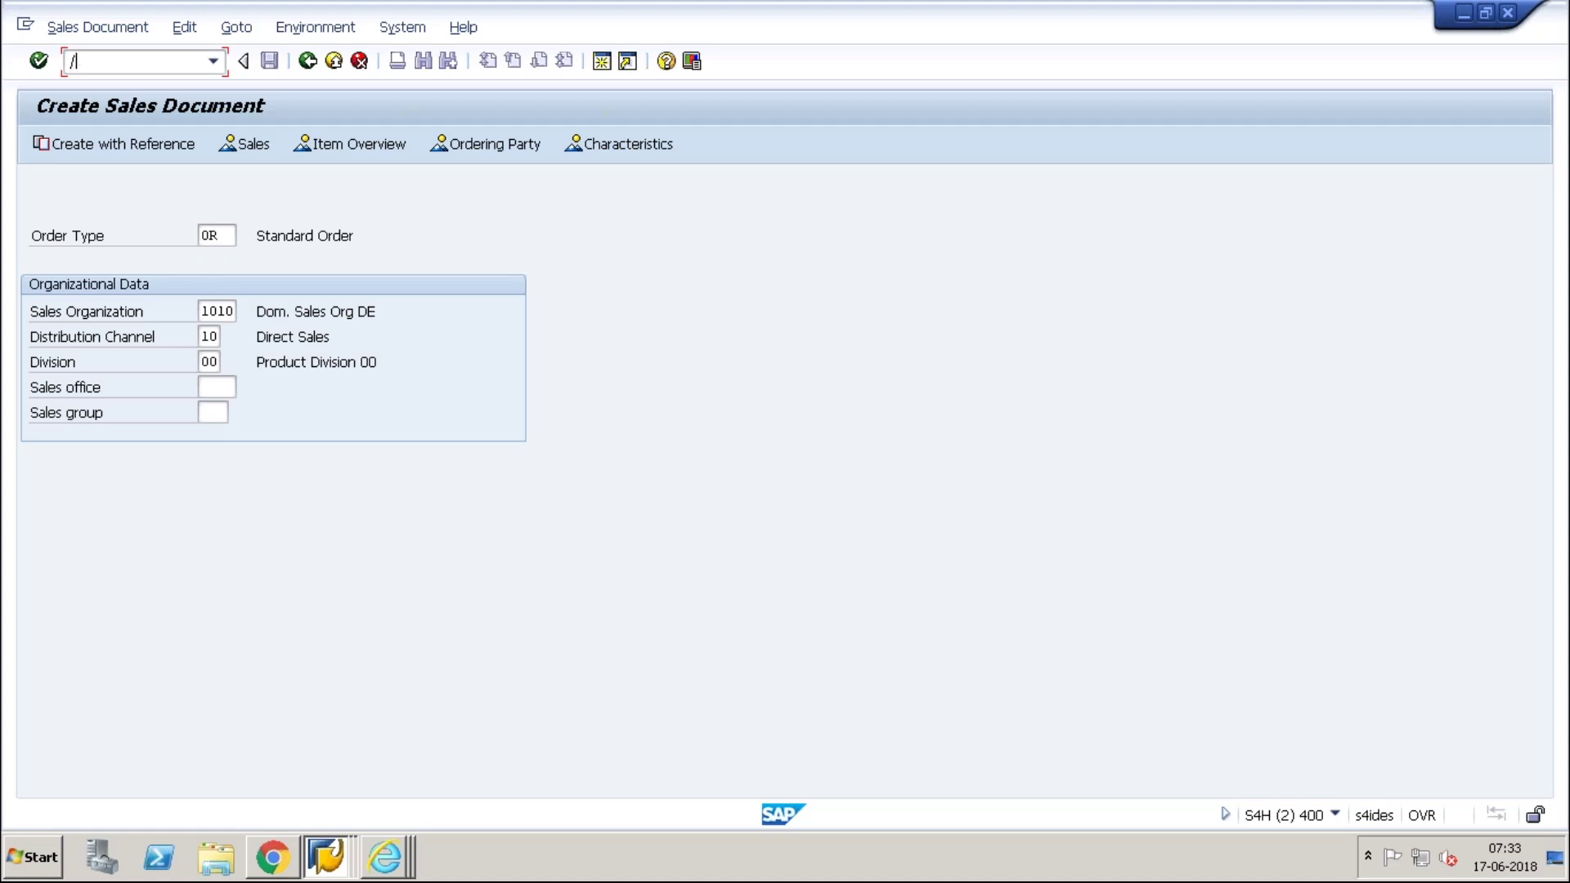
pyautogui.write('nva01')
pyautogui.press('Return')
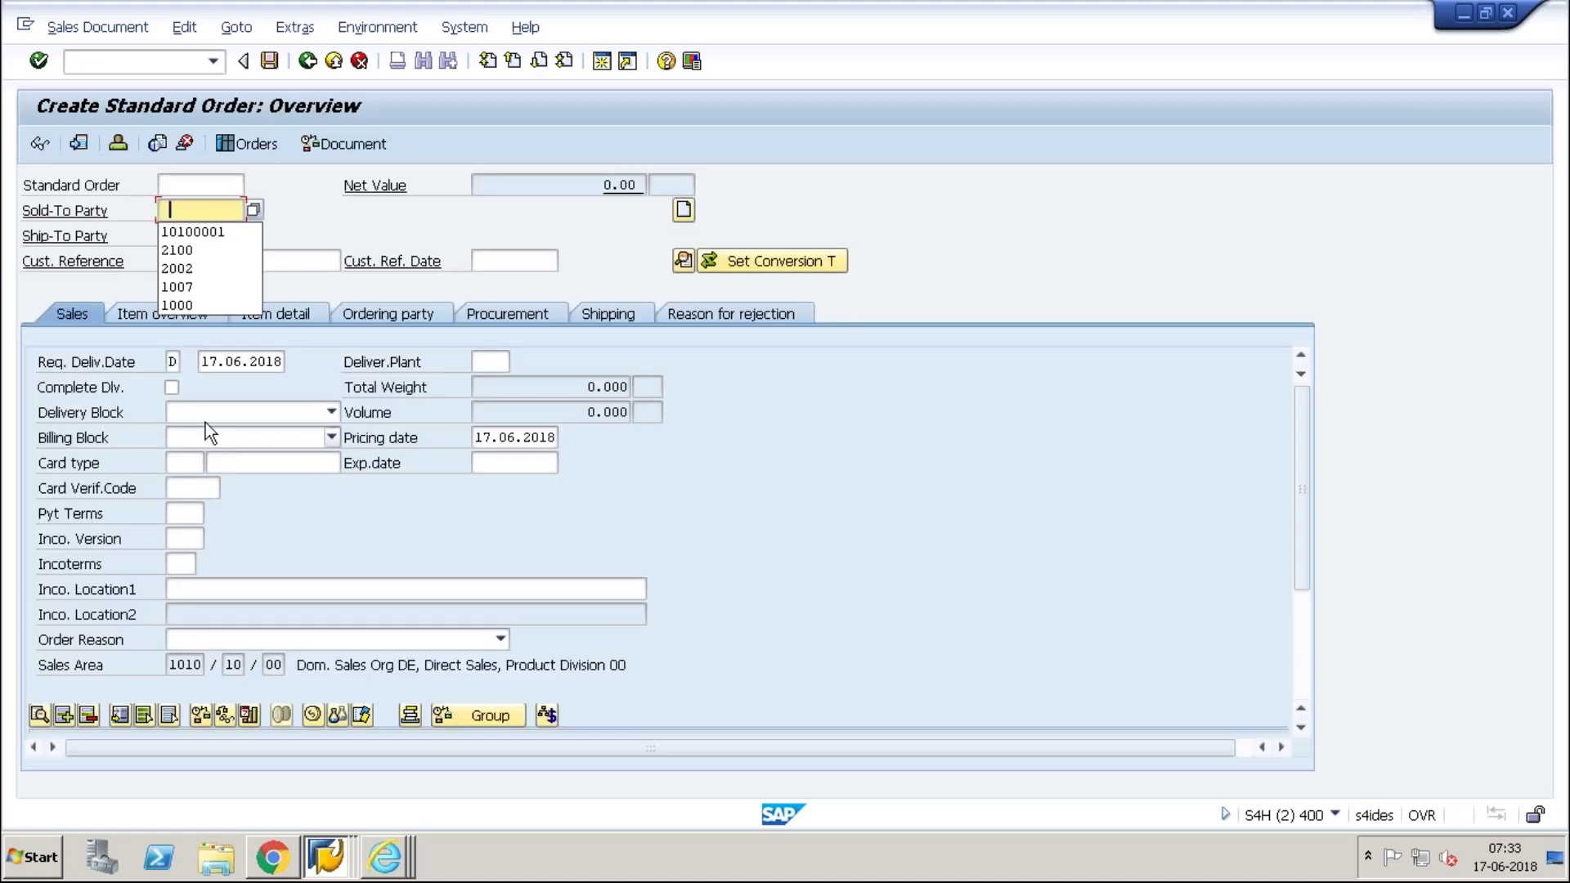
# Step: Create the order for the usual sold-to party, reference CCm, with 1 of material 254
pyautogui.click(208, 231)
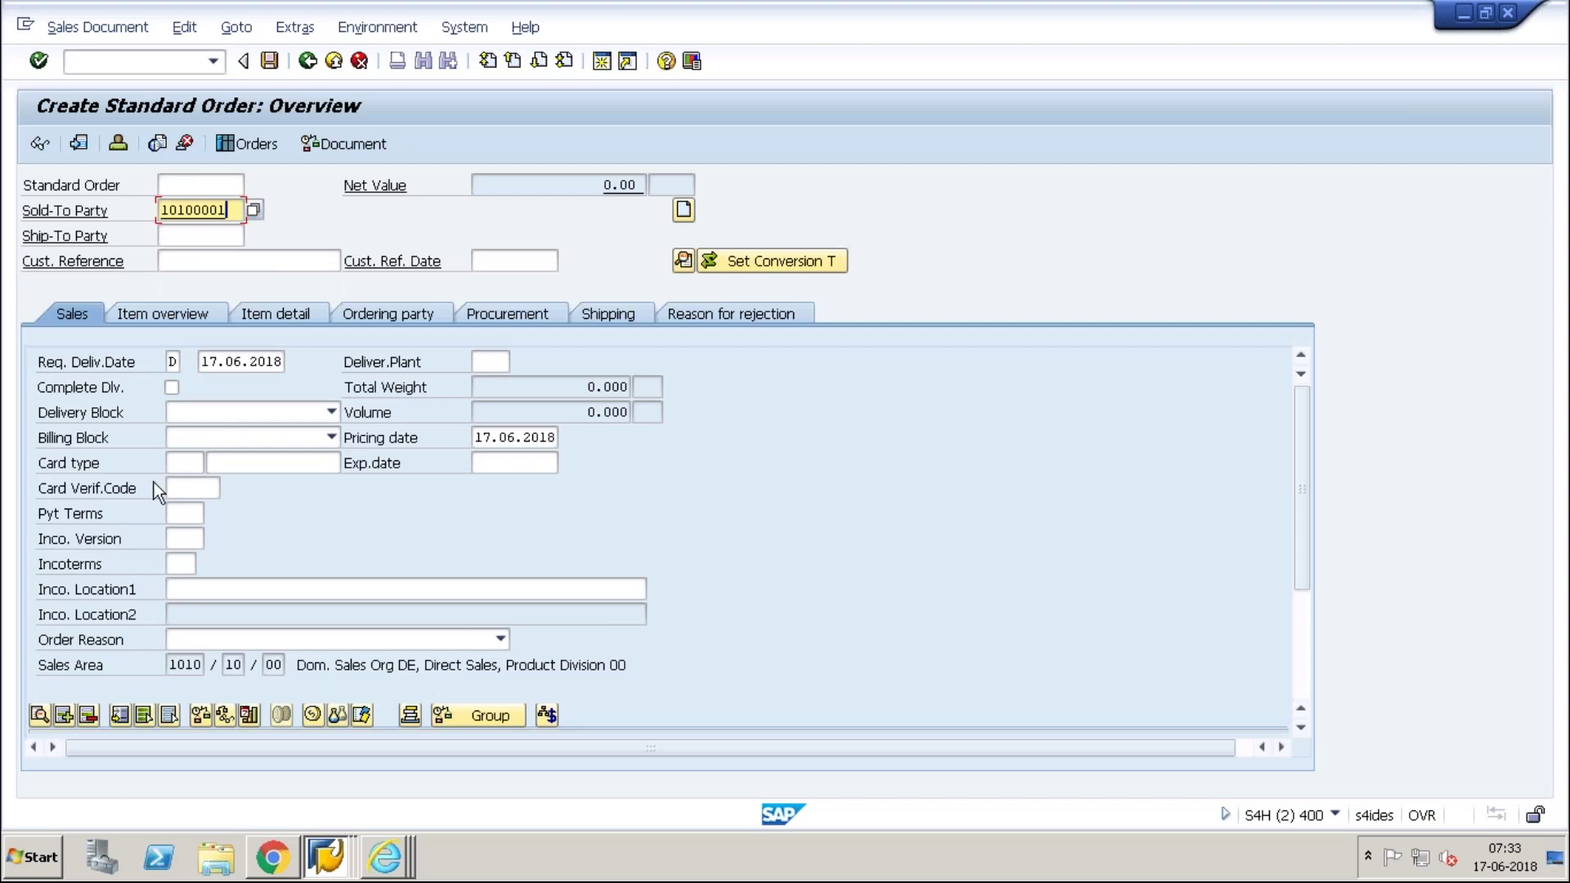
pyautogui.press('Return')
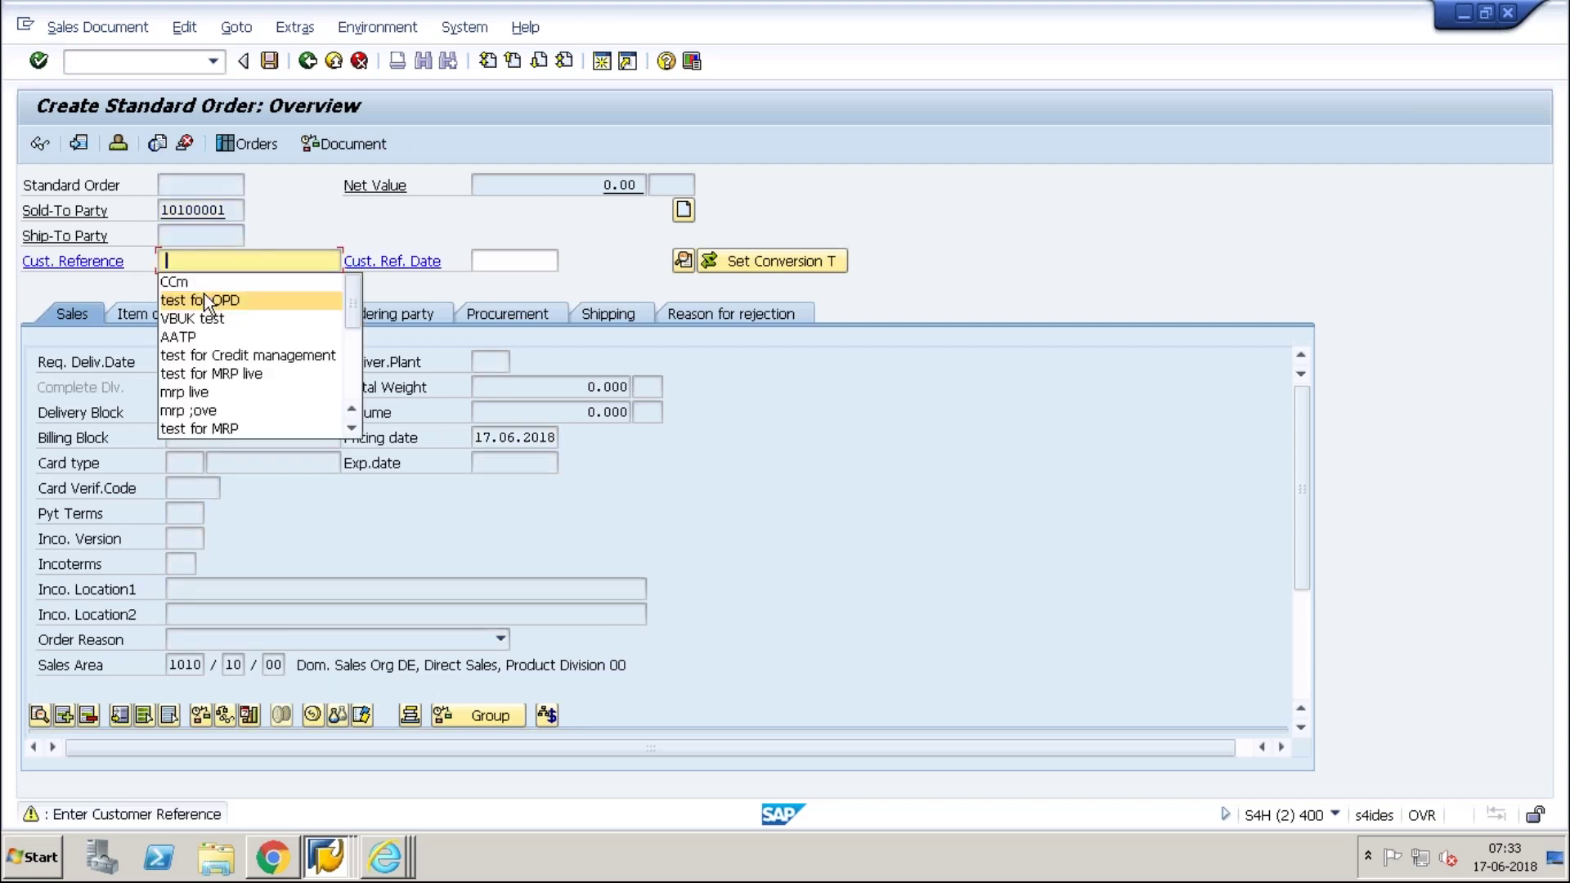
pyautogui.click(199, 276)
pyautogui.press('Return')
pyautogui.click(155, 485)
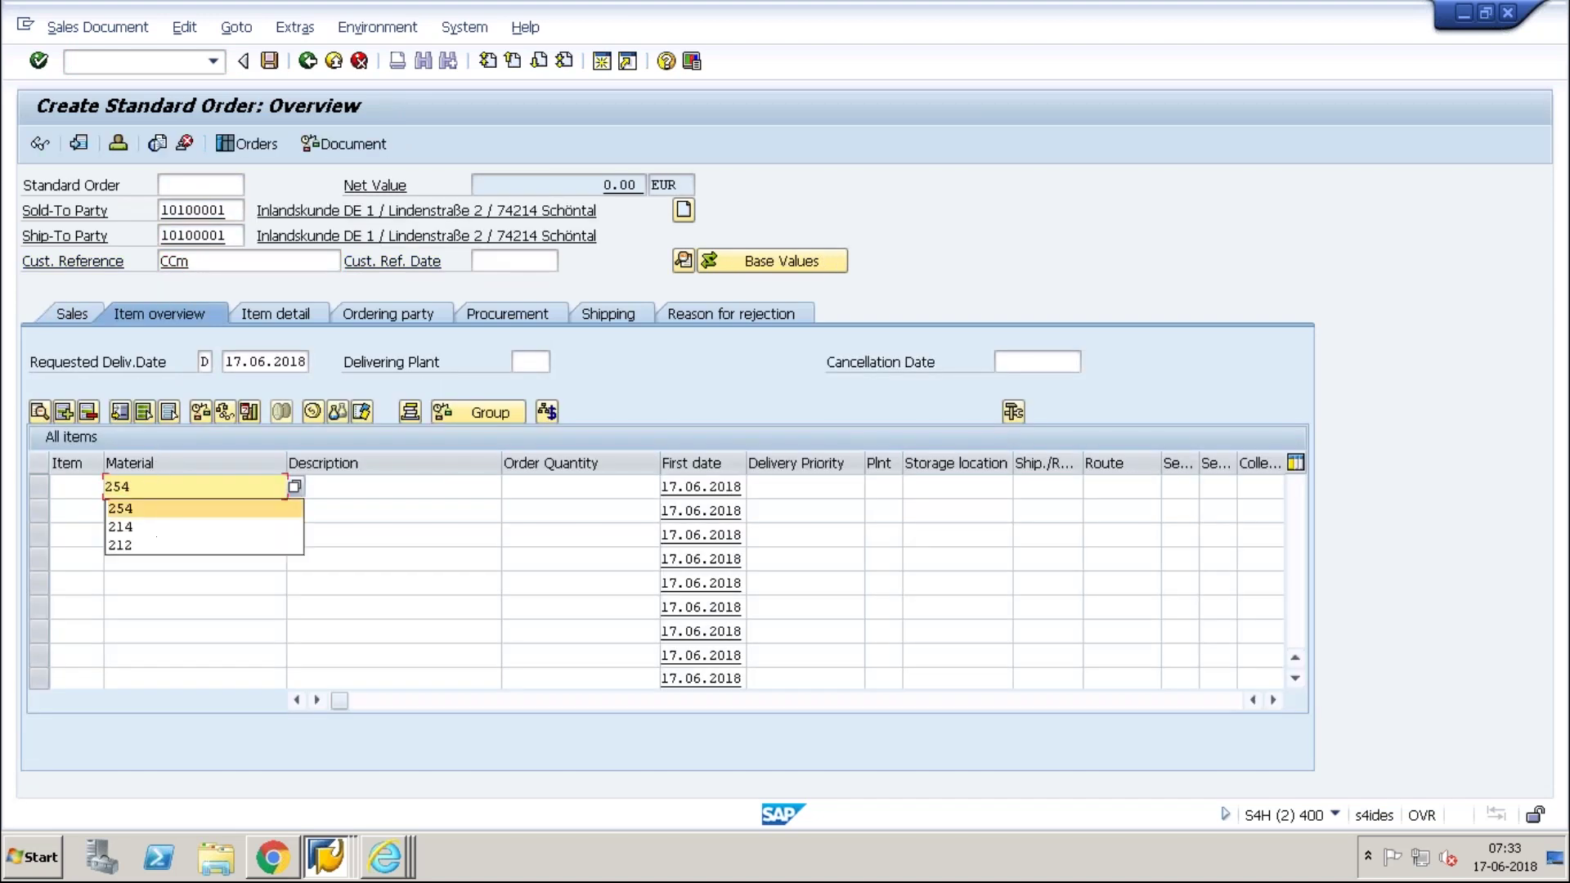
pyautogui.press('Tab')
pyautogui.press('Tab')
pyautogui.write('1')
pyautogui.press('Tab')
pyautogui.press('Tab')
pyautogui.press('Tab')
pyautogui.press('Return')
# Step: Add a PR00 condition of 100 to item 10 and recalculate pricing
pyautogui.doubleClick(152, 486)
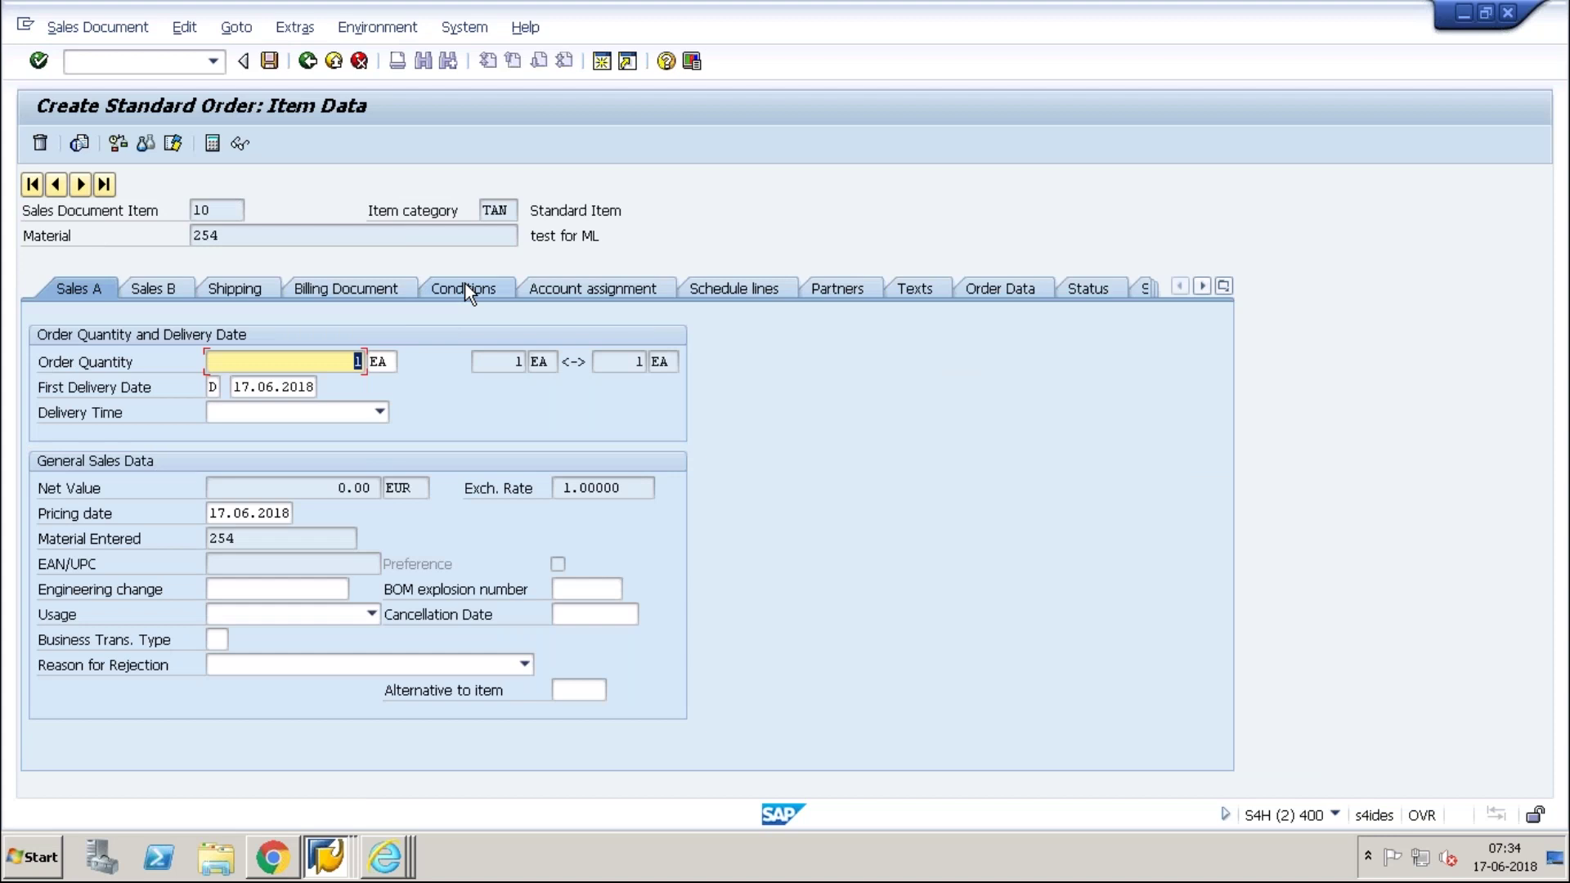
pyautogui.click(441, 284)
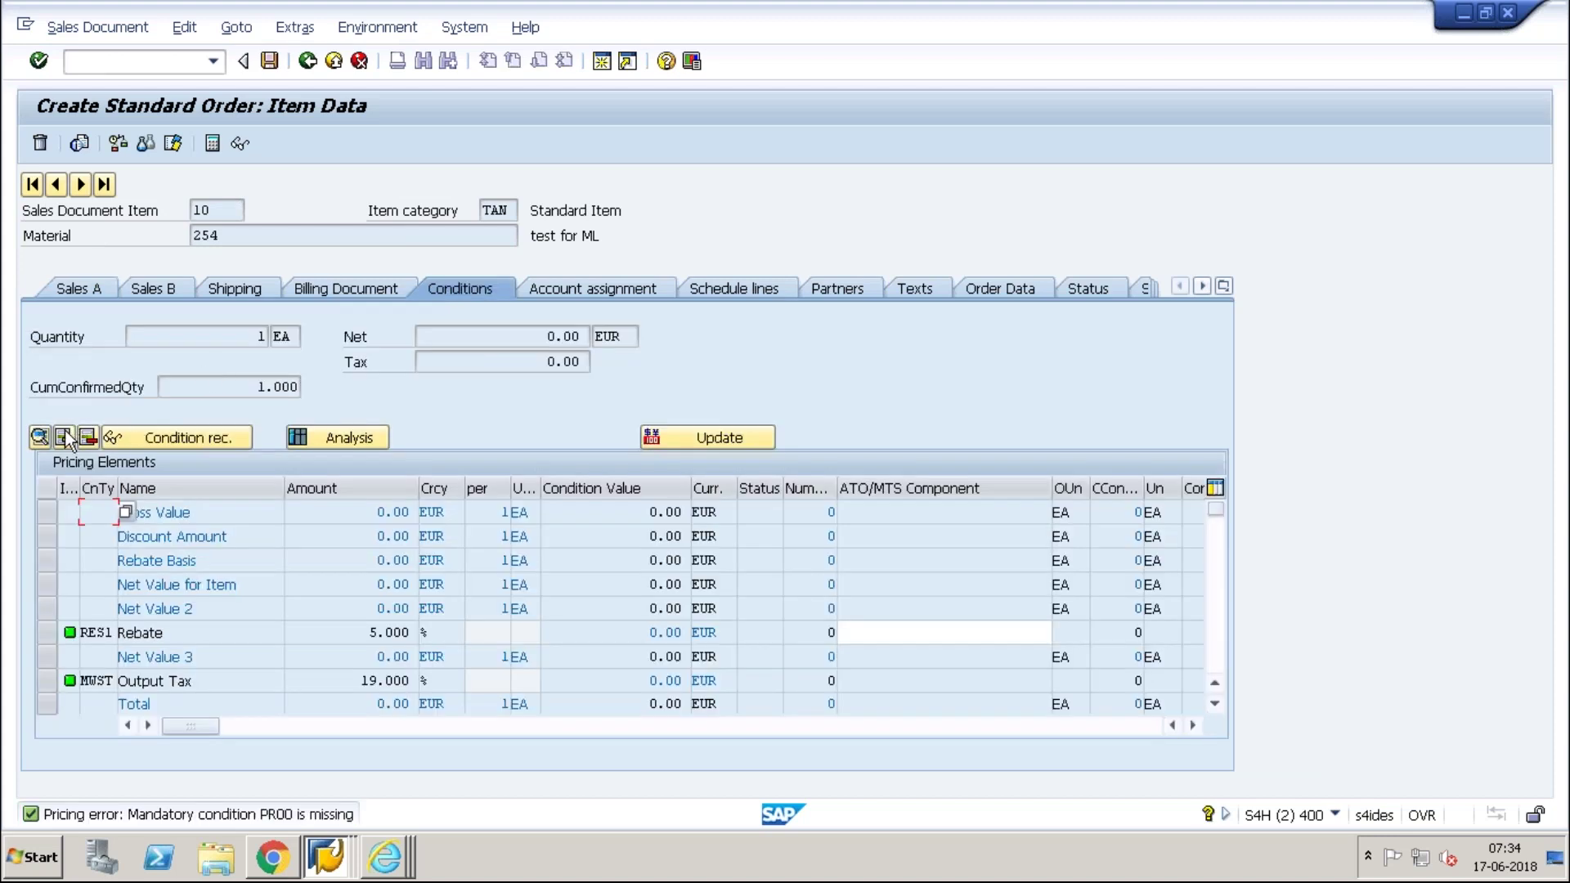
pyautogui.click(64, 434)
pyautogui.write('pr00')
pyautogui.press('Tab')
pyautogui.write('100')
pyautogui.press('Return')
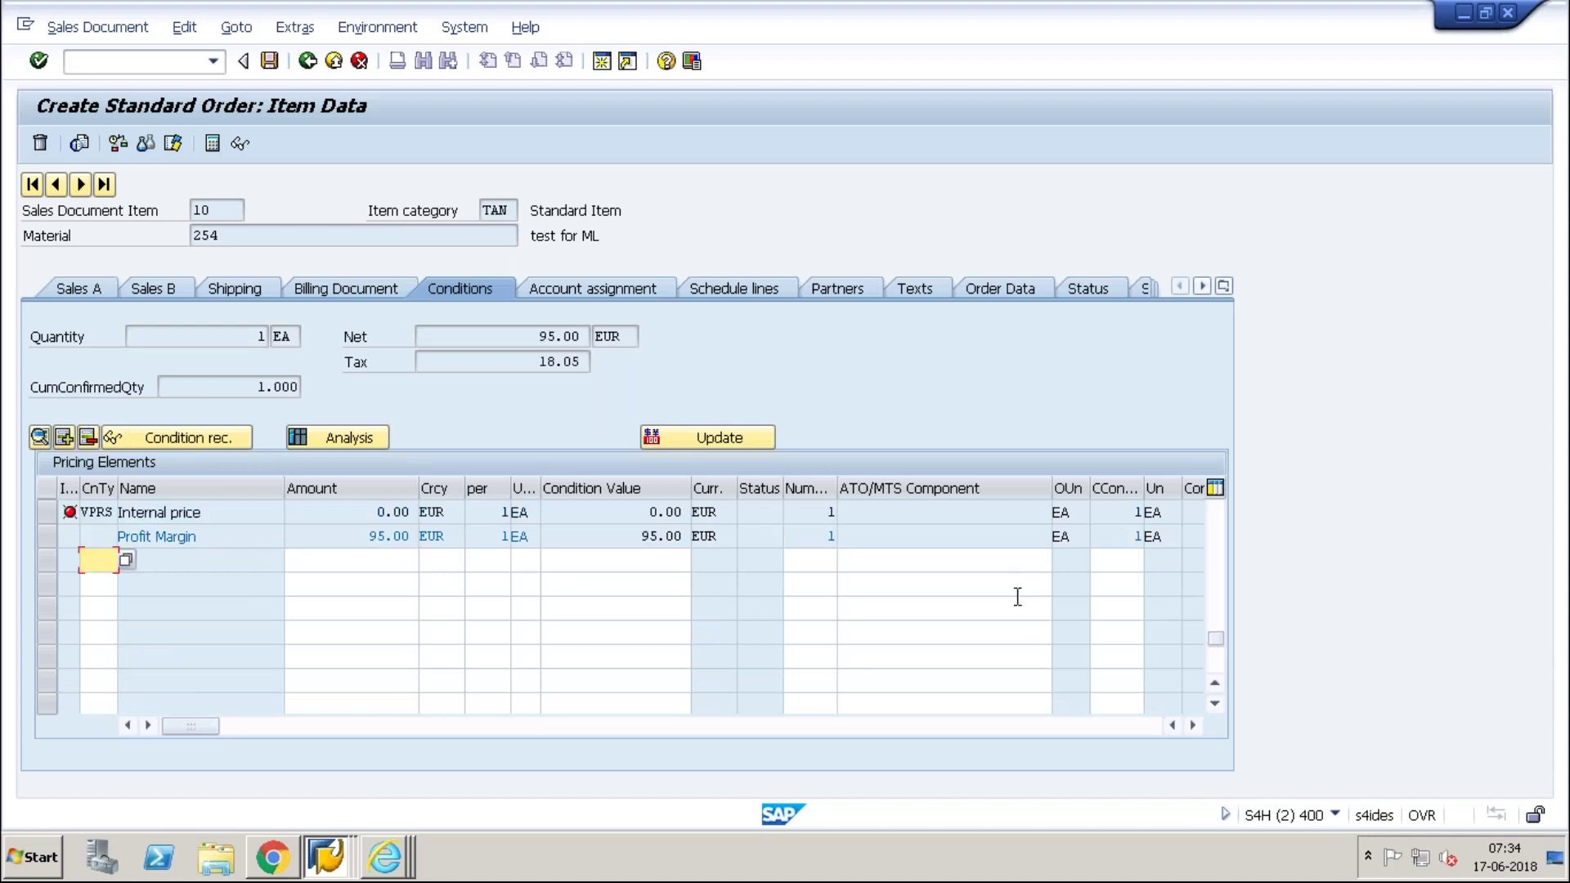
pyautogui.click(1209, 558)
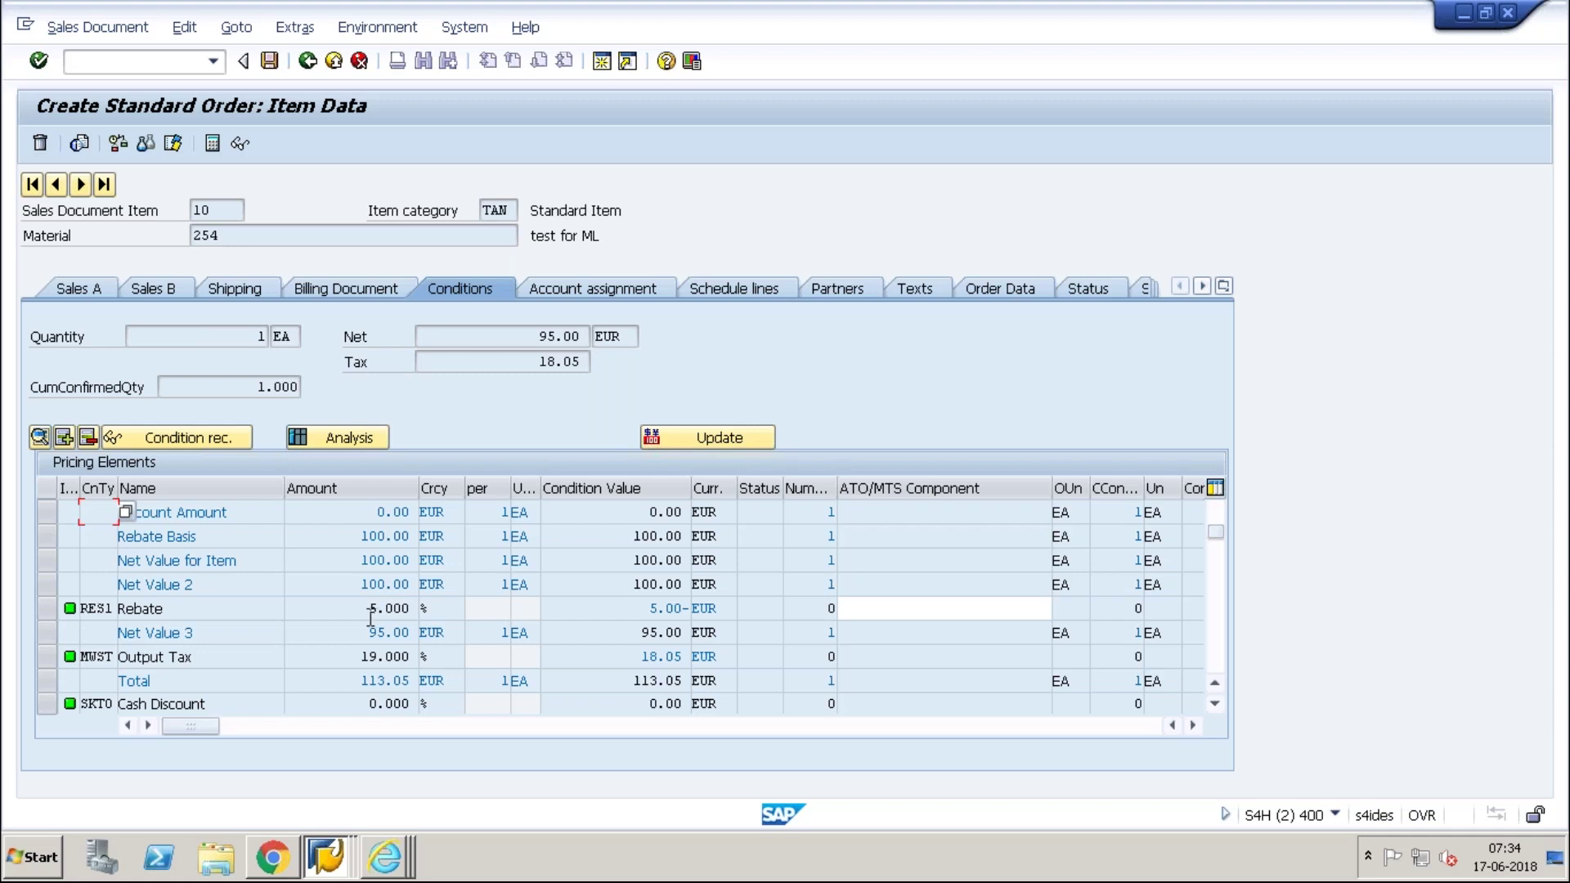
pyautogui.click(334, 437)
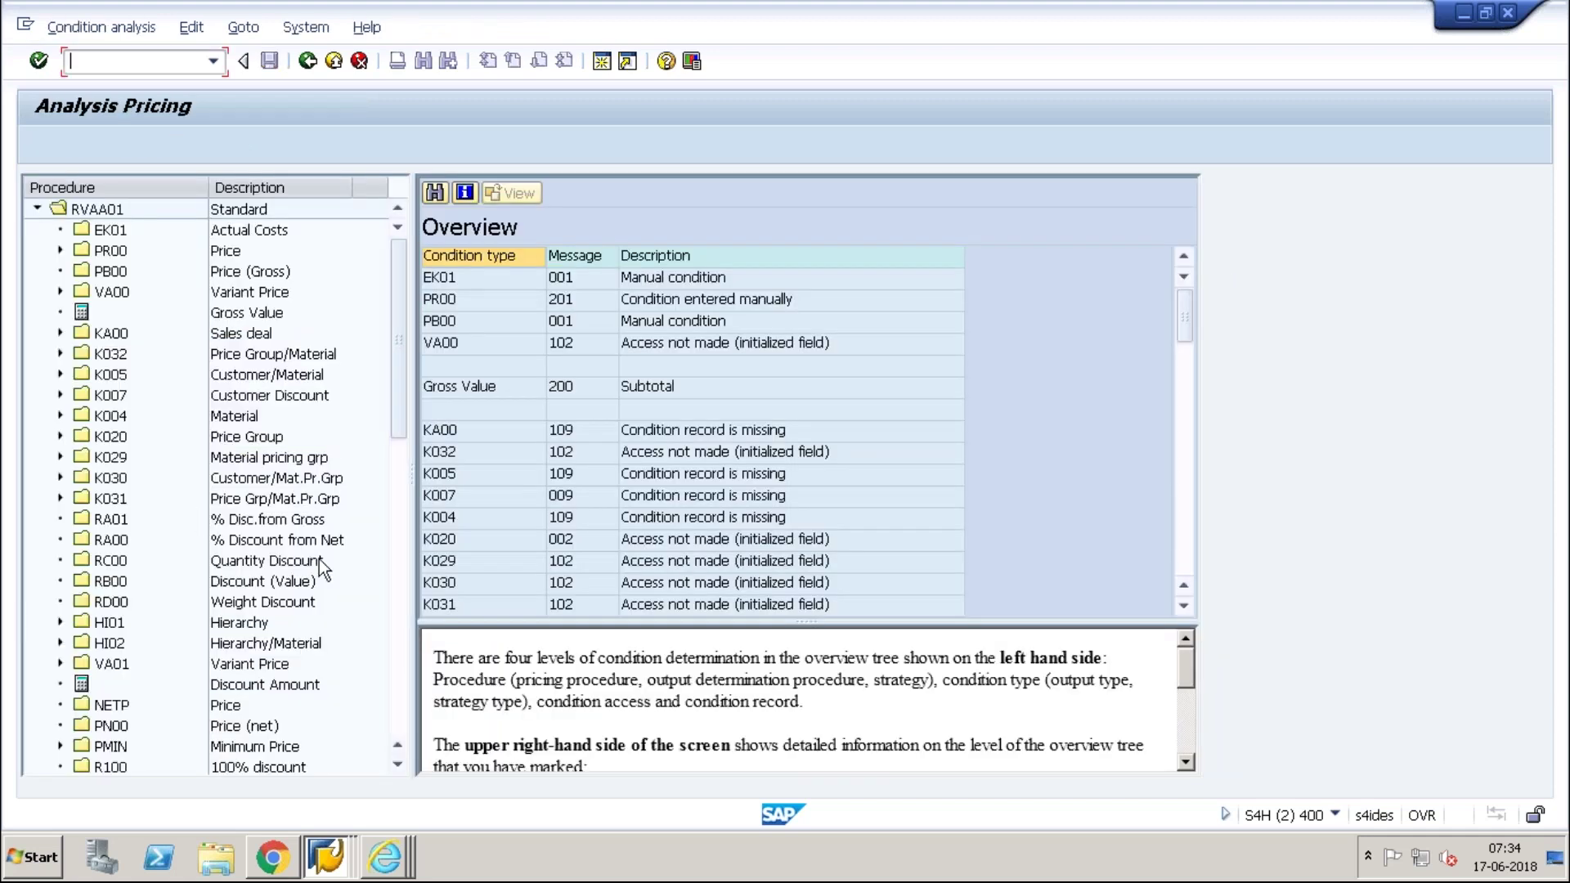
pyautogui.click(397, 606)
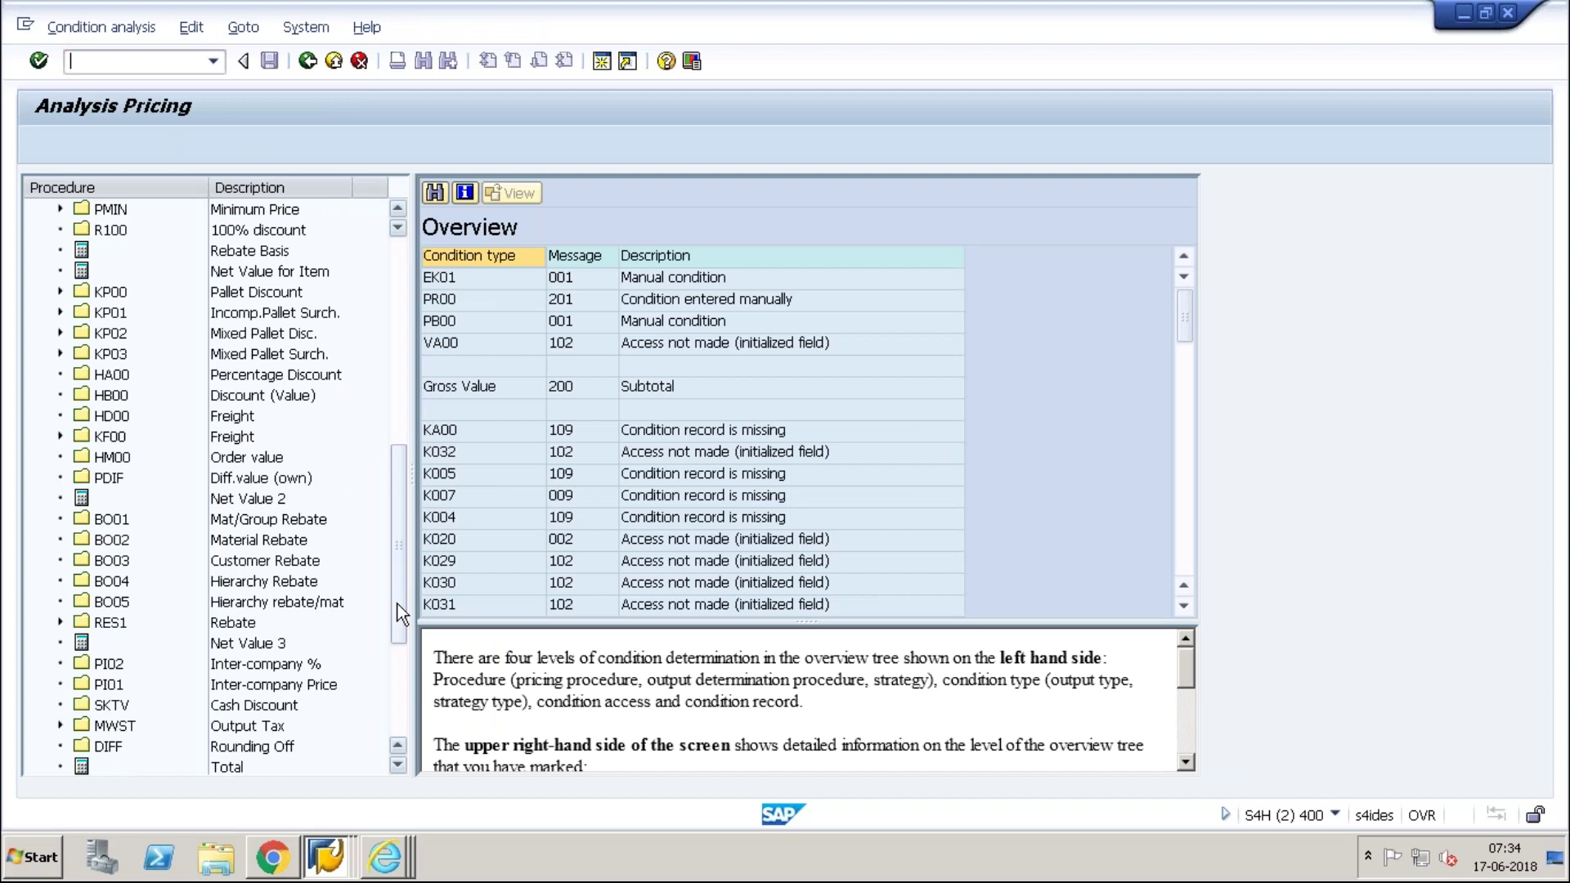
pyautogui.click(400, 670)
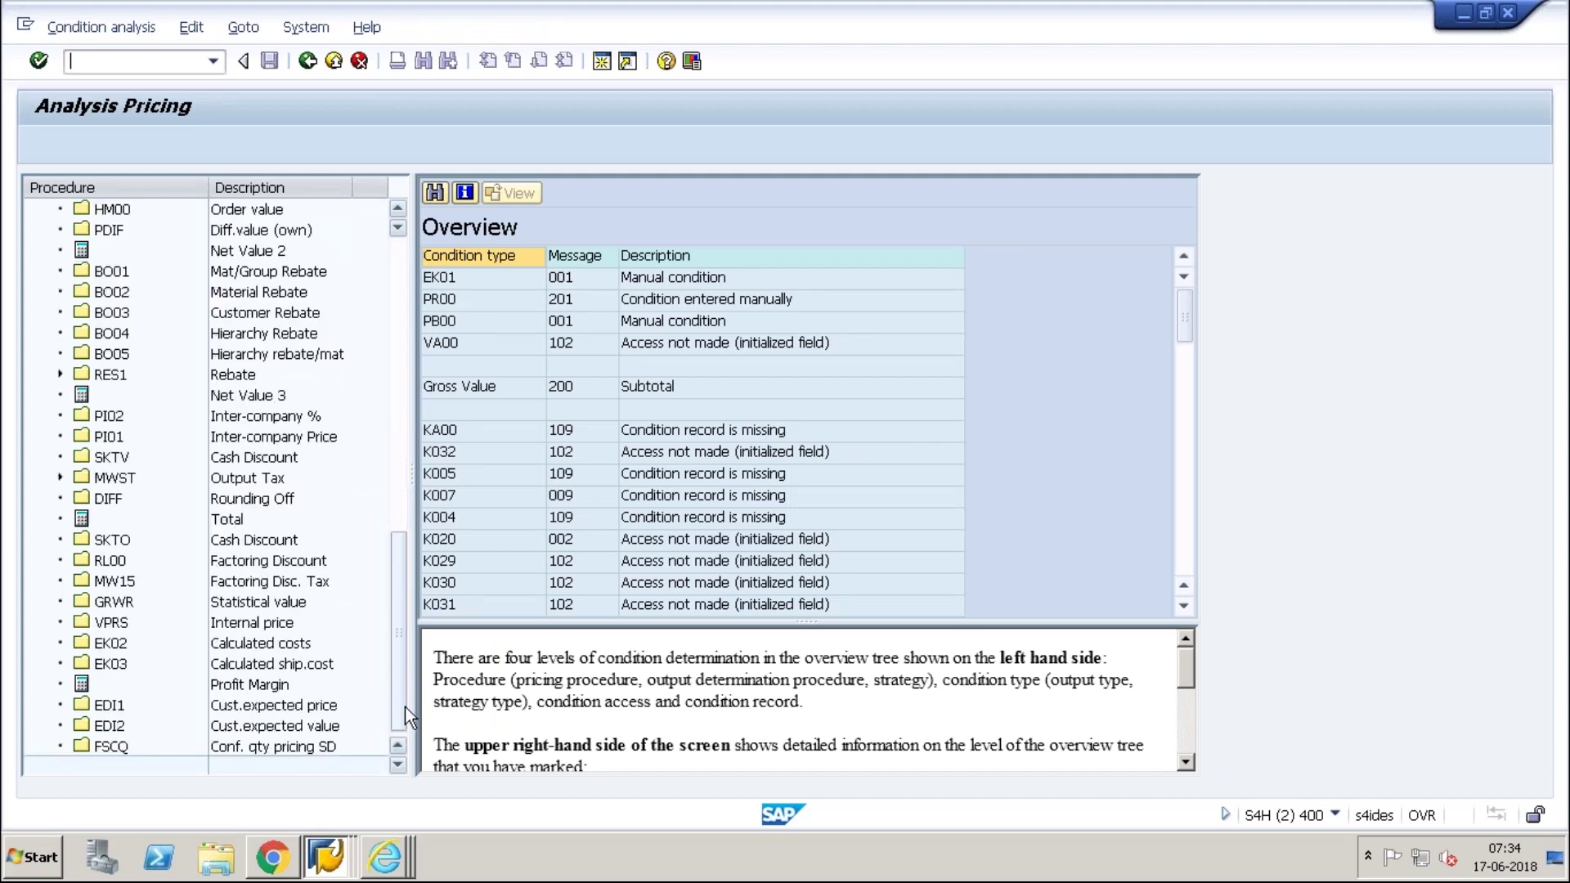
pyautogui.click(60, 373)
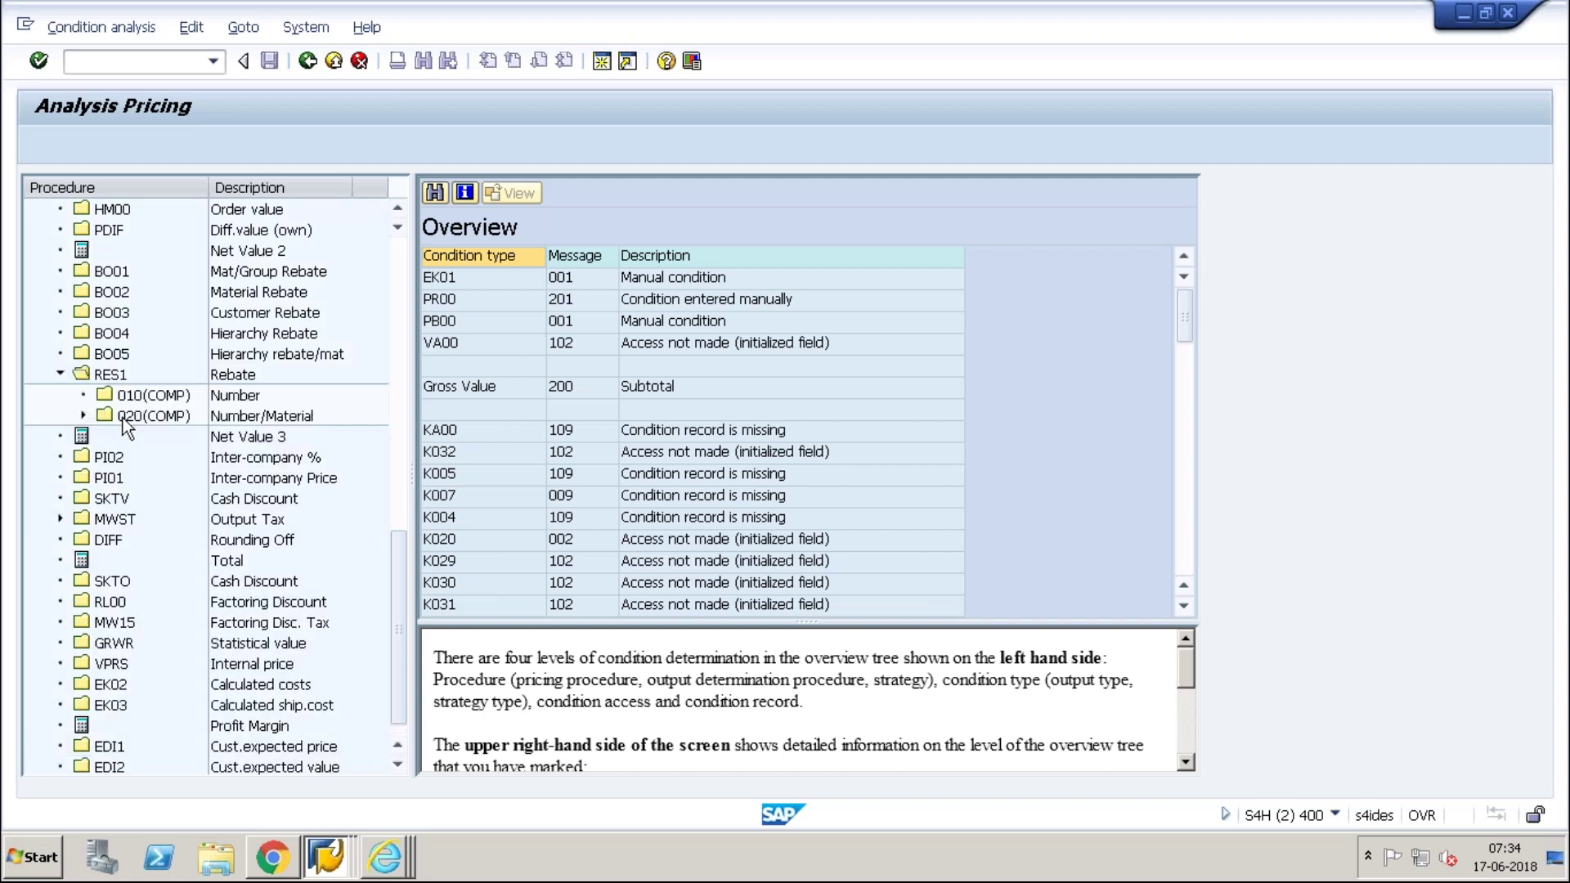
pyautogui.doubleClick(123, 417)
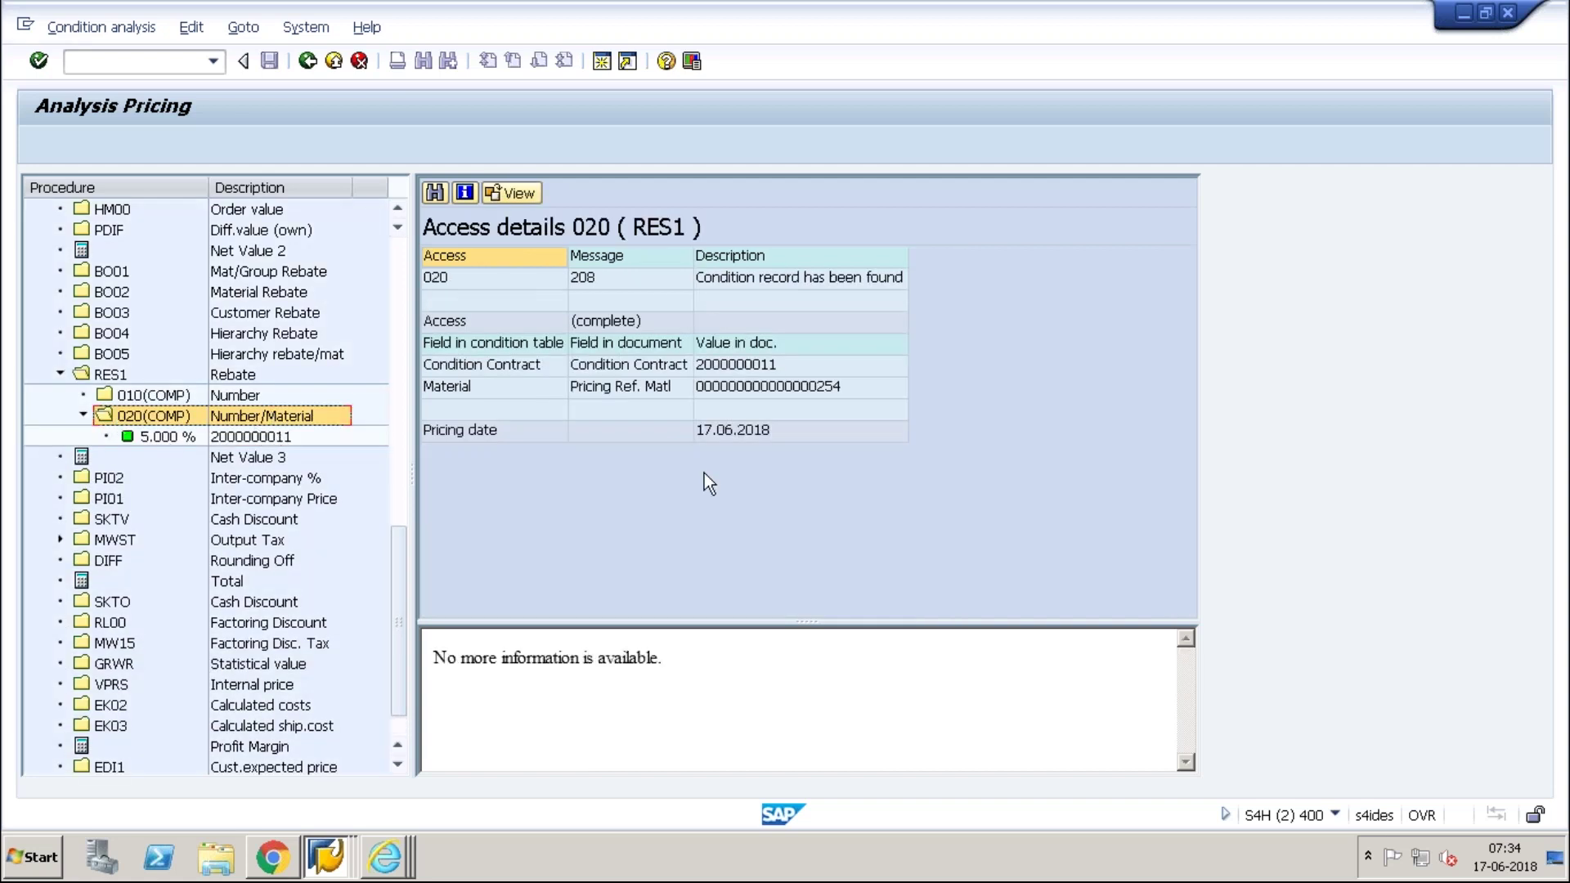
pyautogui.click(779, 365)
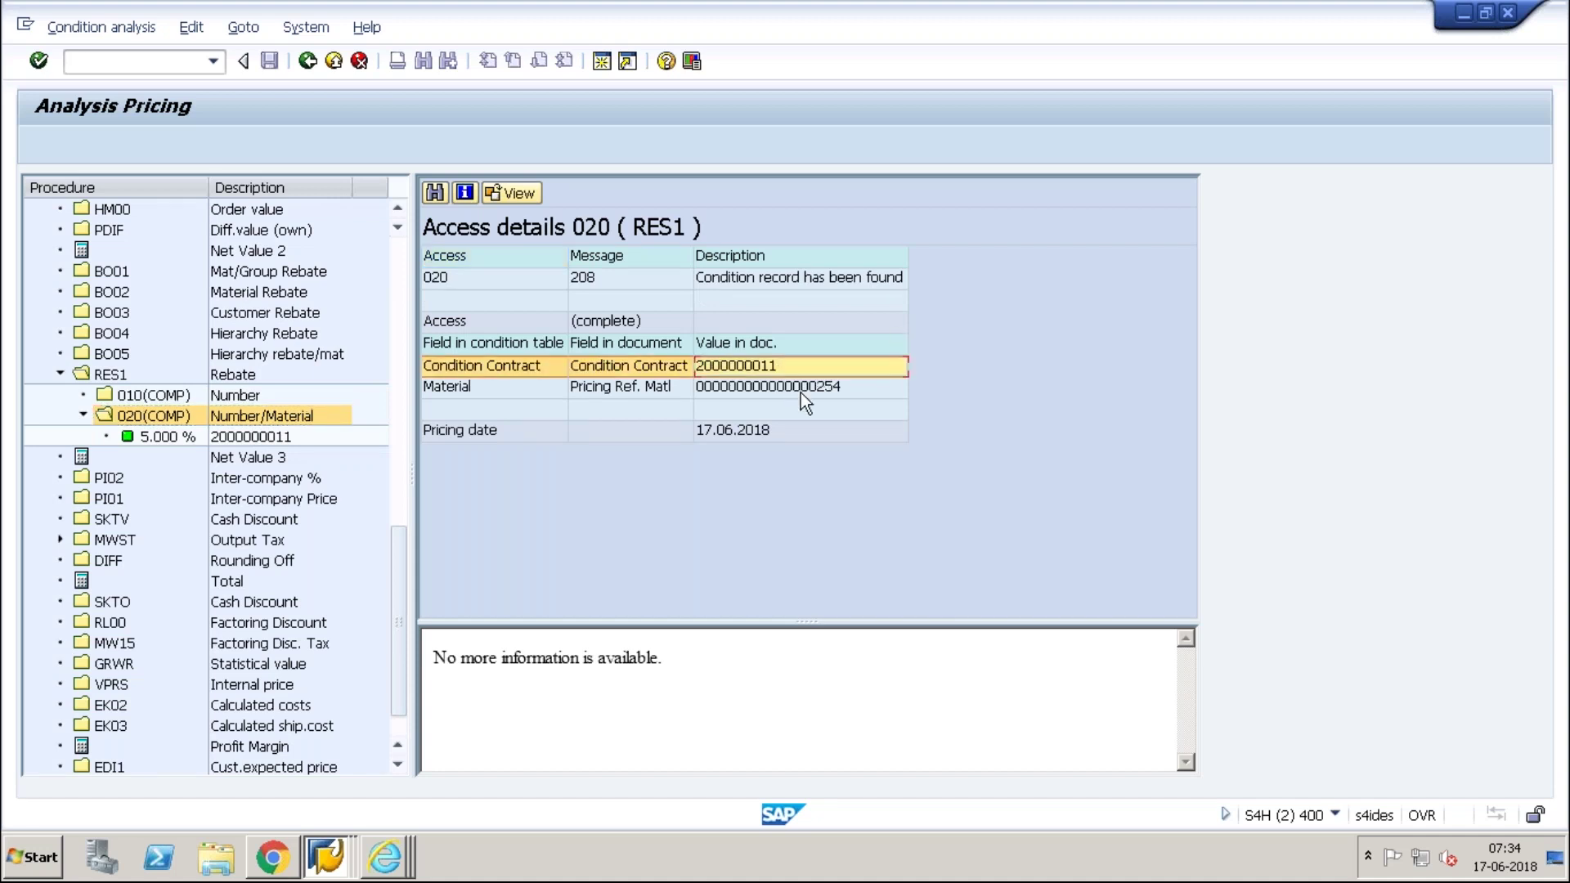
pyautogui.click(802, 389)
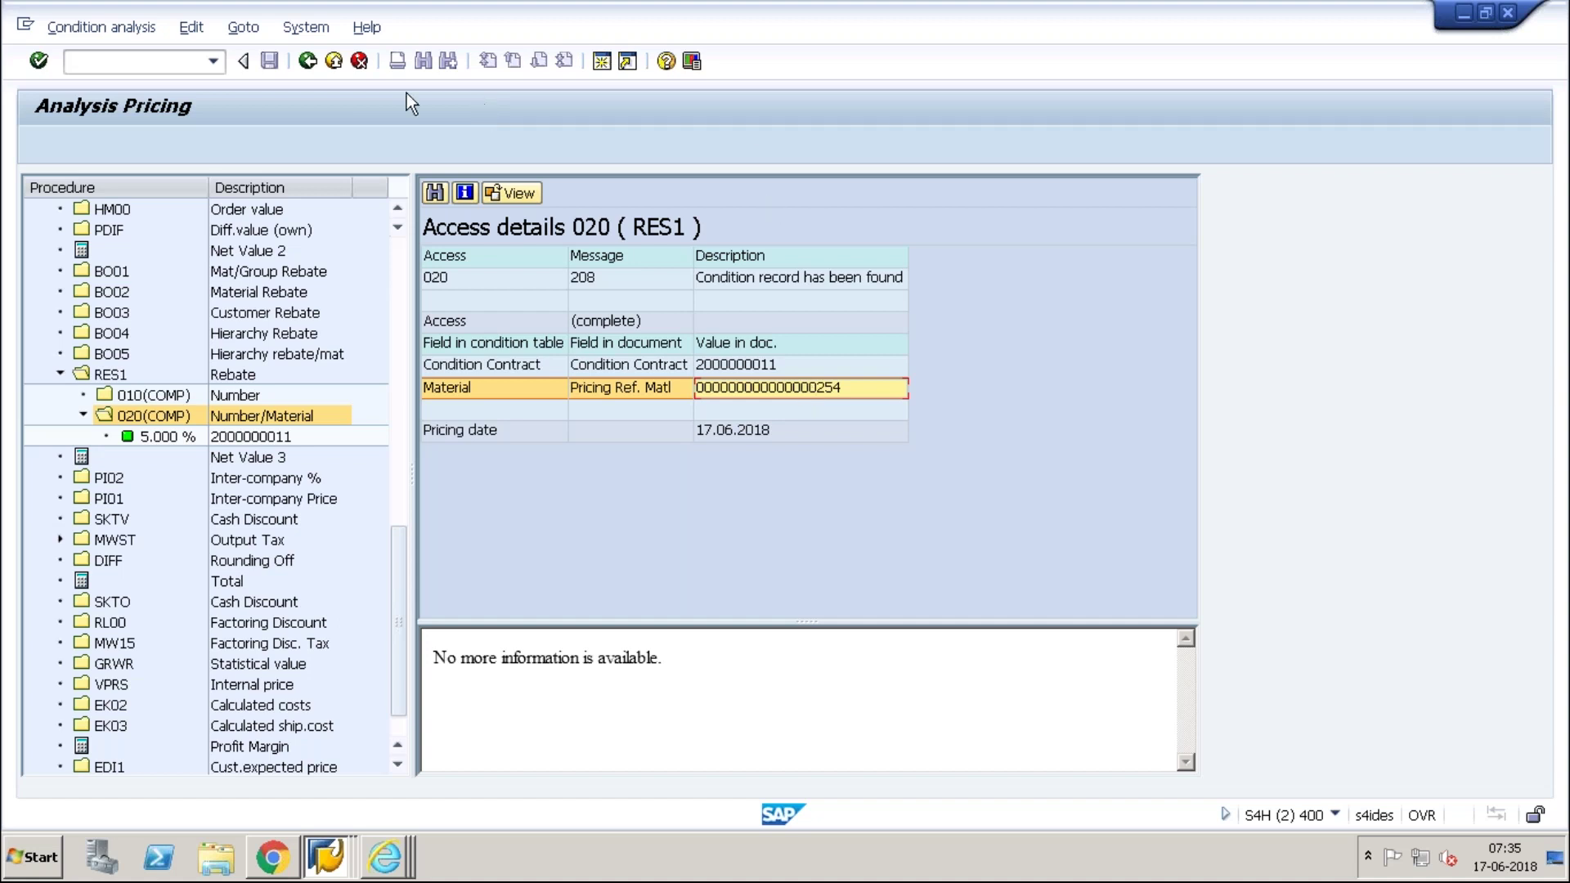
pyautogui.click(307, 61)
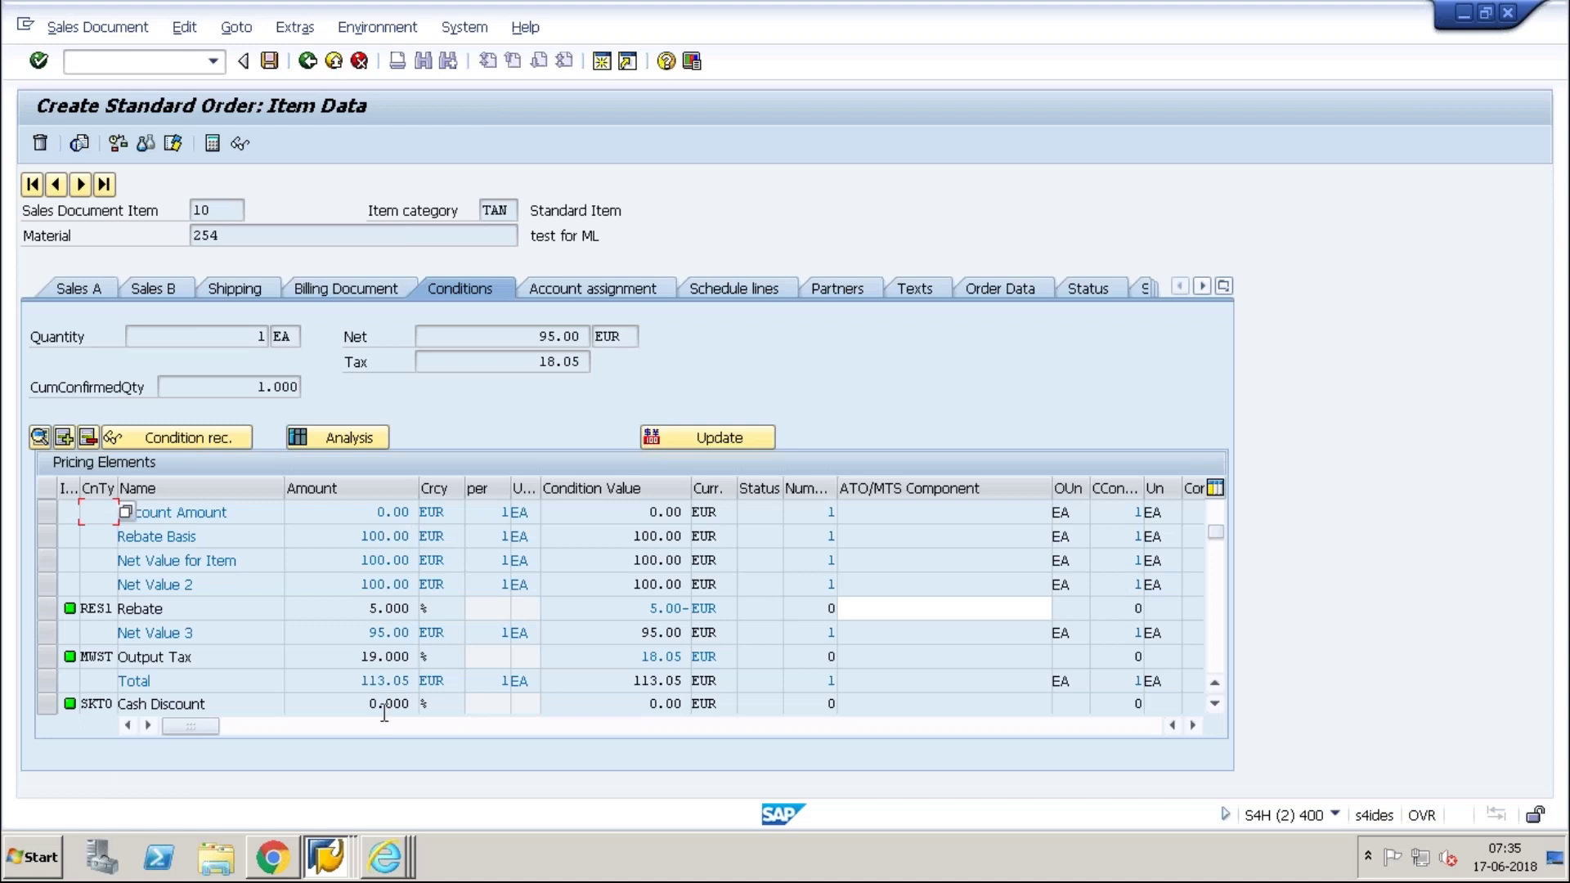
pyautogui.click(194, 610)
# Step: Check the item's 95.00 net value, then scroll RVAA01's control steps to step 906 RES1
pyautogui.click(643, 632)
pyautogui.click(533, 339)
pyautogui.click(328, 857)
pyautogui.click(270, 743)
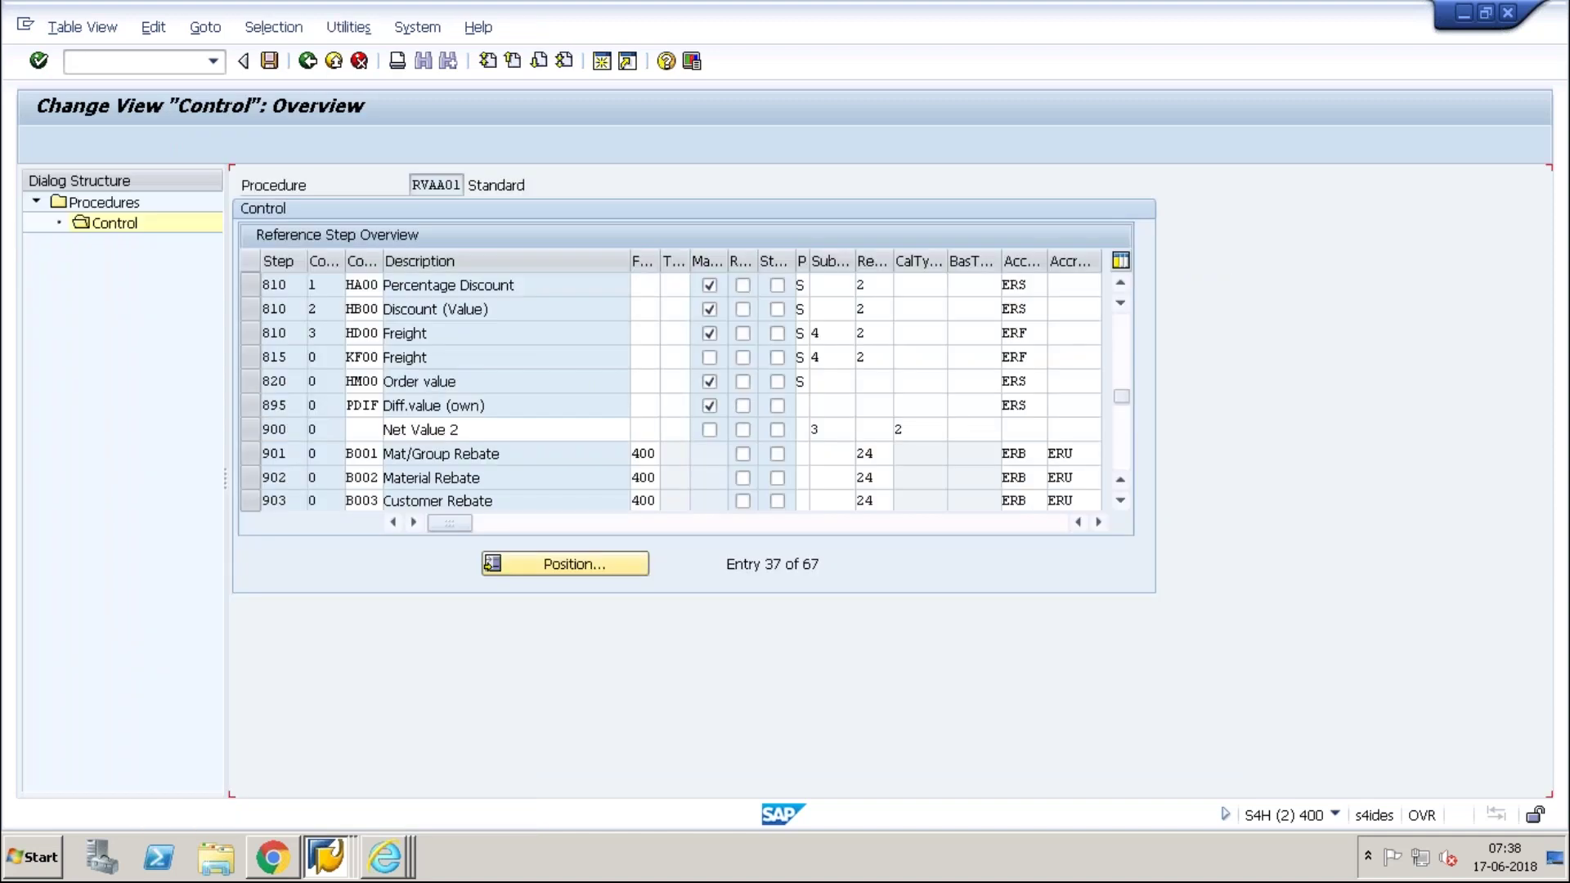
pyautogui.scroll(-3, 487, 413)
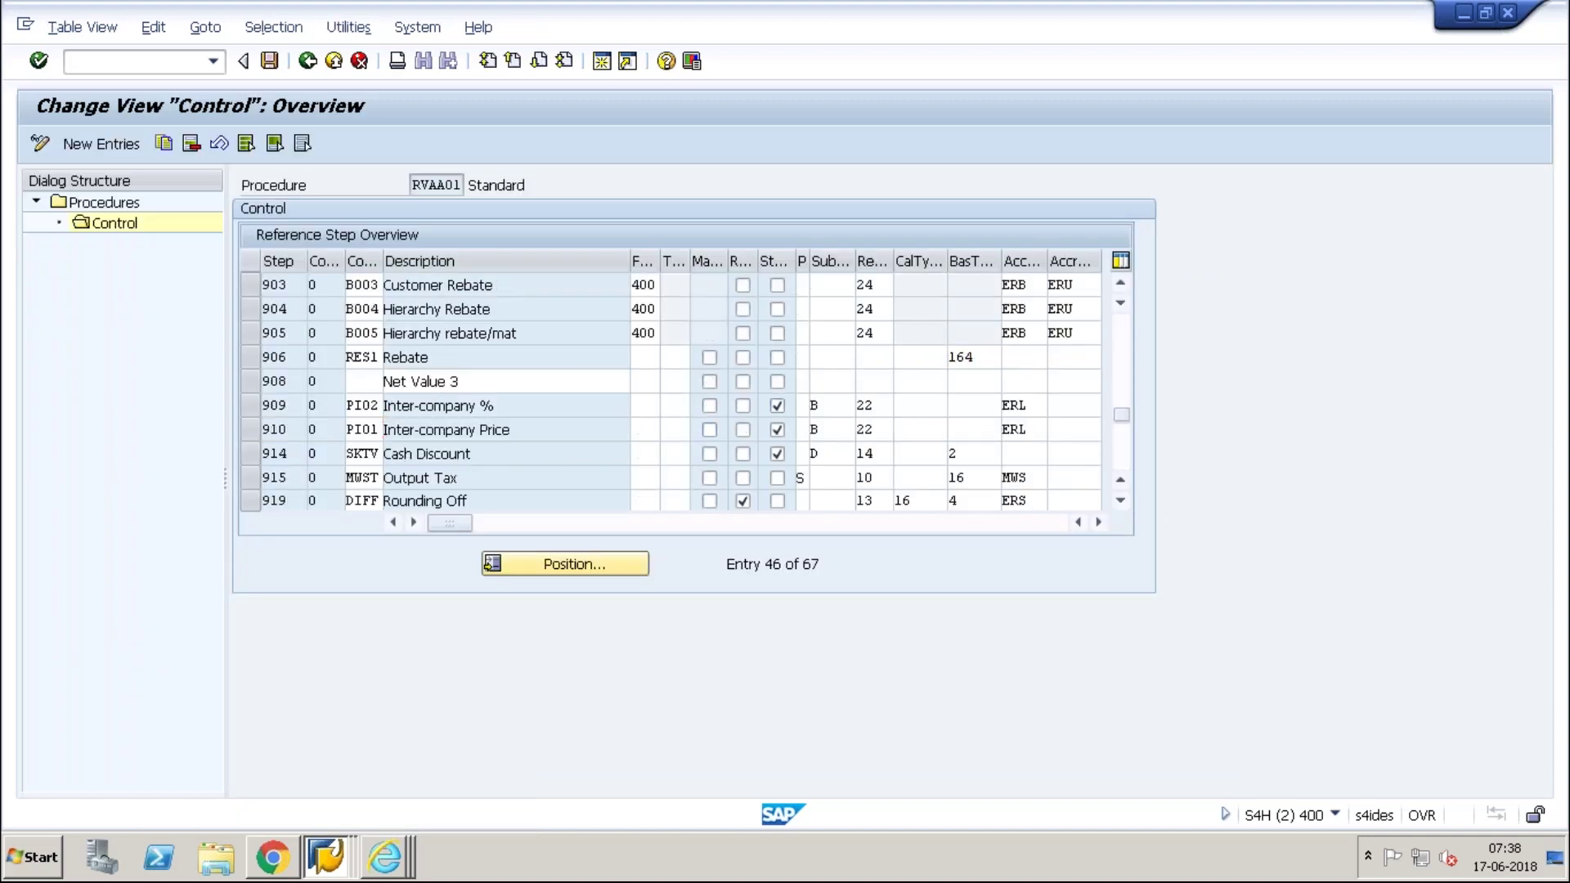
pyautogui.press('F4')
pyautogui.click(316, 554)
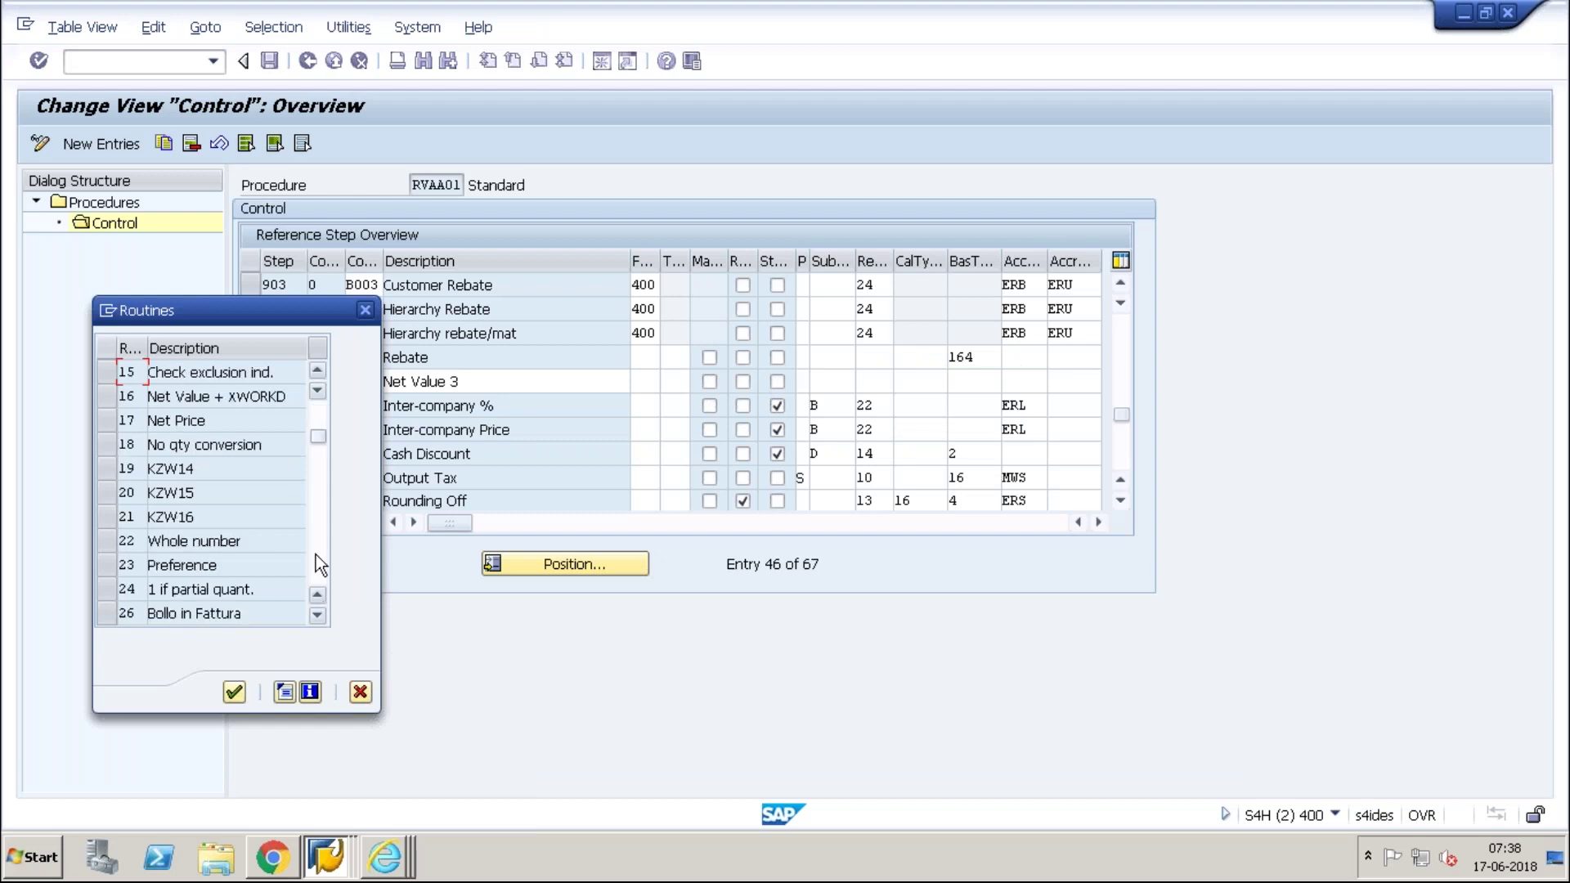
pyautogui.click(316, 554)
pyautogui.click(316, 555)
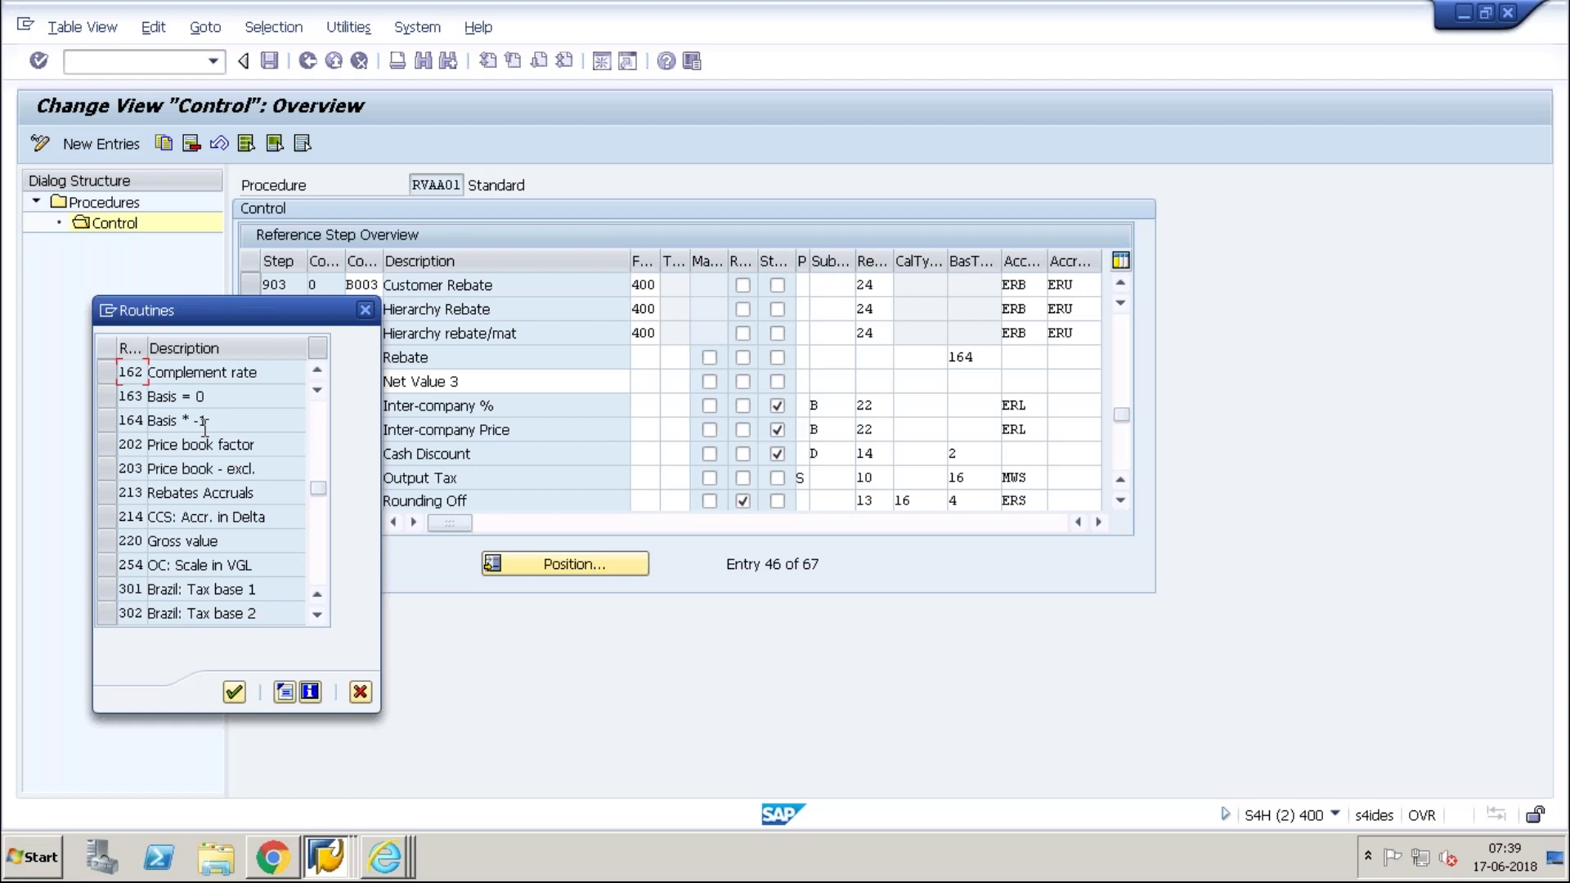
pyautogui.click(359, 693)
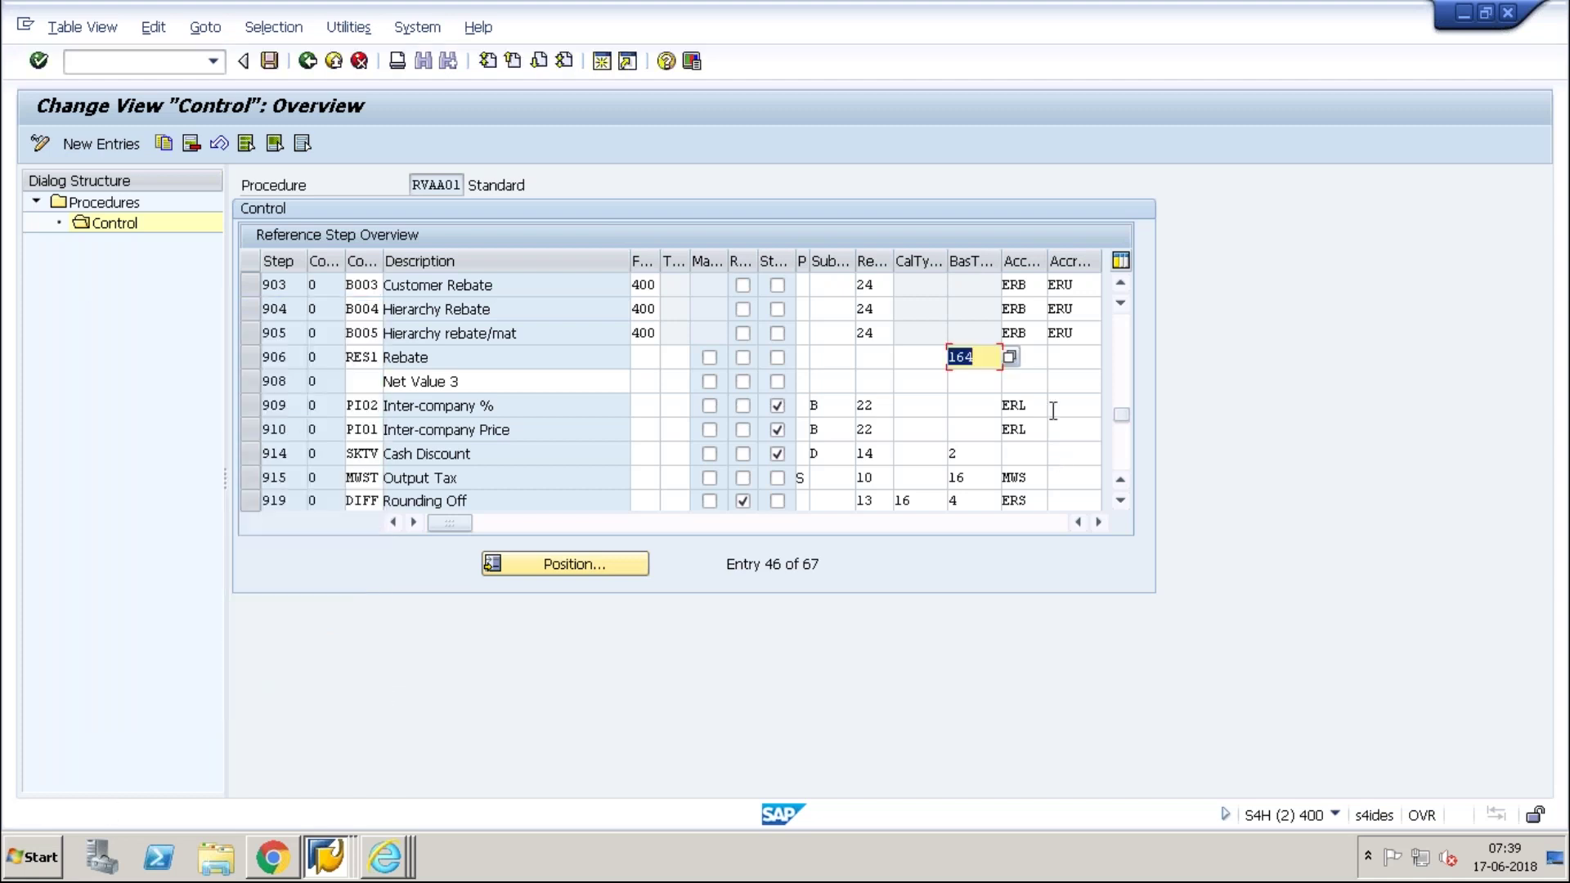
# Step: Replace base value routine 164 with 163 on RES1 step 906 and save under the request
pyautogui.press('BackSpace')
pyautogui.click(970, 397)
pyautogui.hotkey('ctrl', 's')
pyautogui.press('Return')
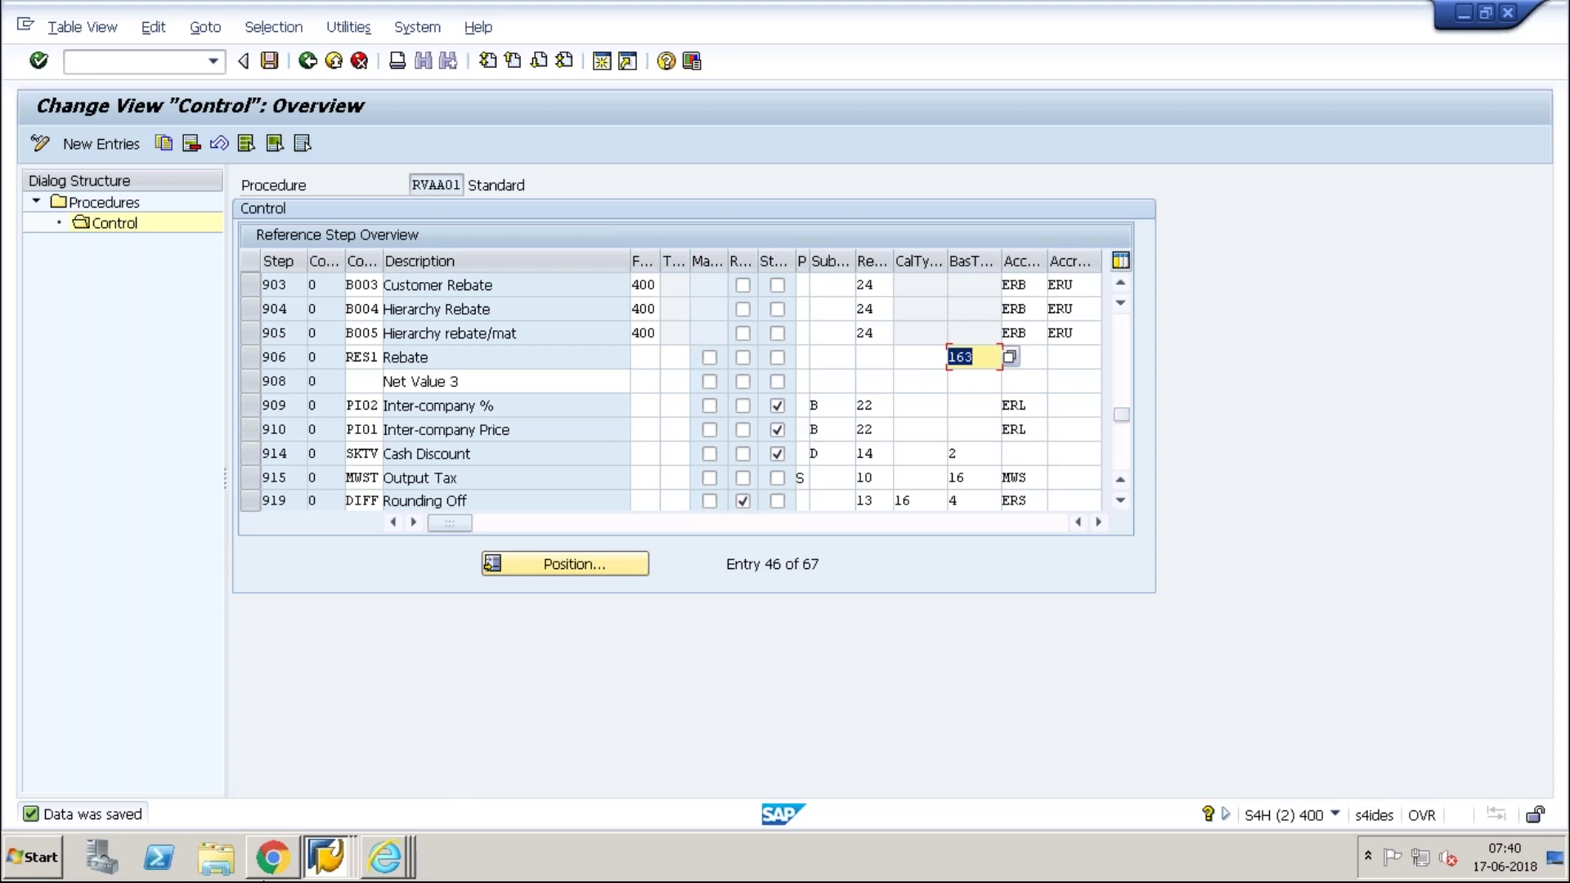
# Step: Bring the OS01 condition types window forward, then launch the condition contract transaction /nwcoco
pyautogui.click(323, 859)
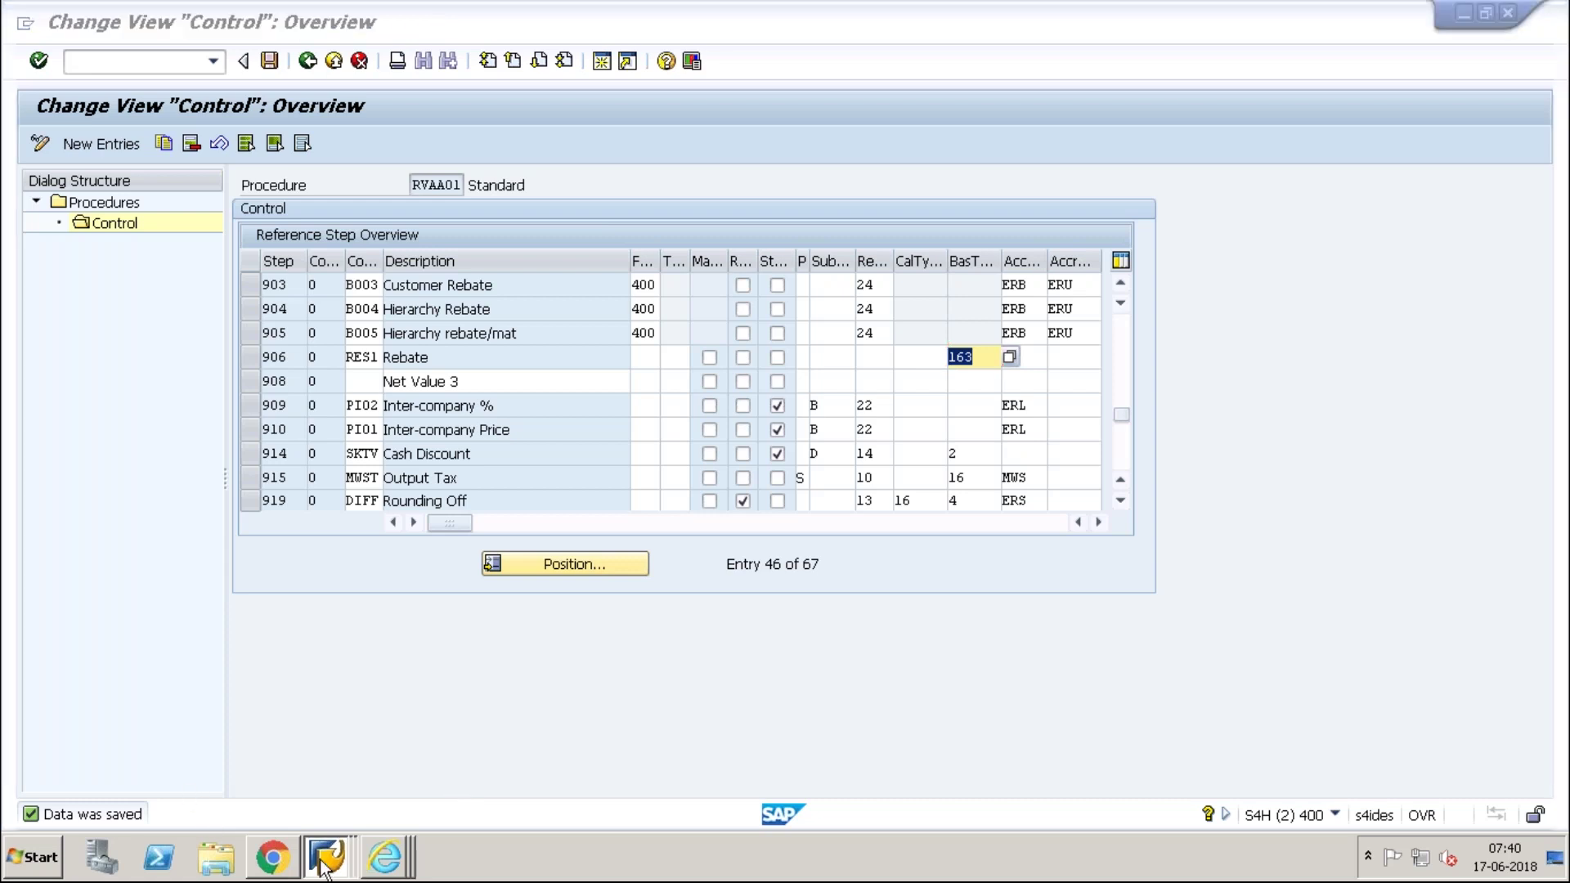
pyautogui.click(311, 742)
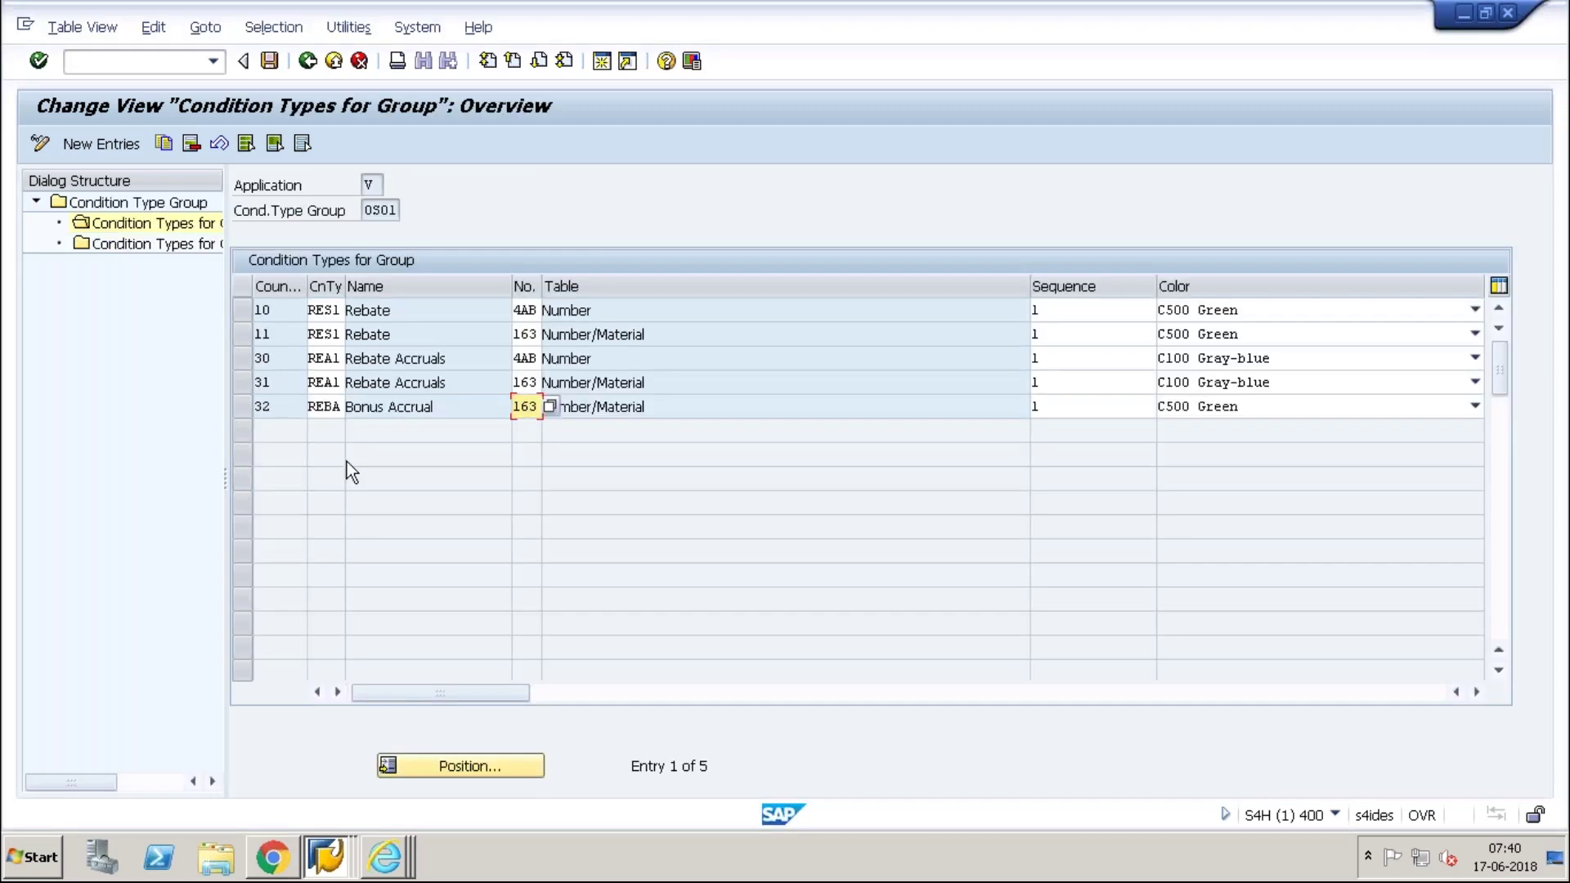
pyautogui.click(126, 54)
pyautogui.write('/')
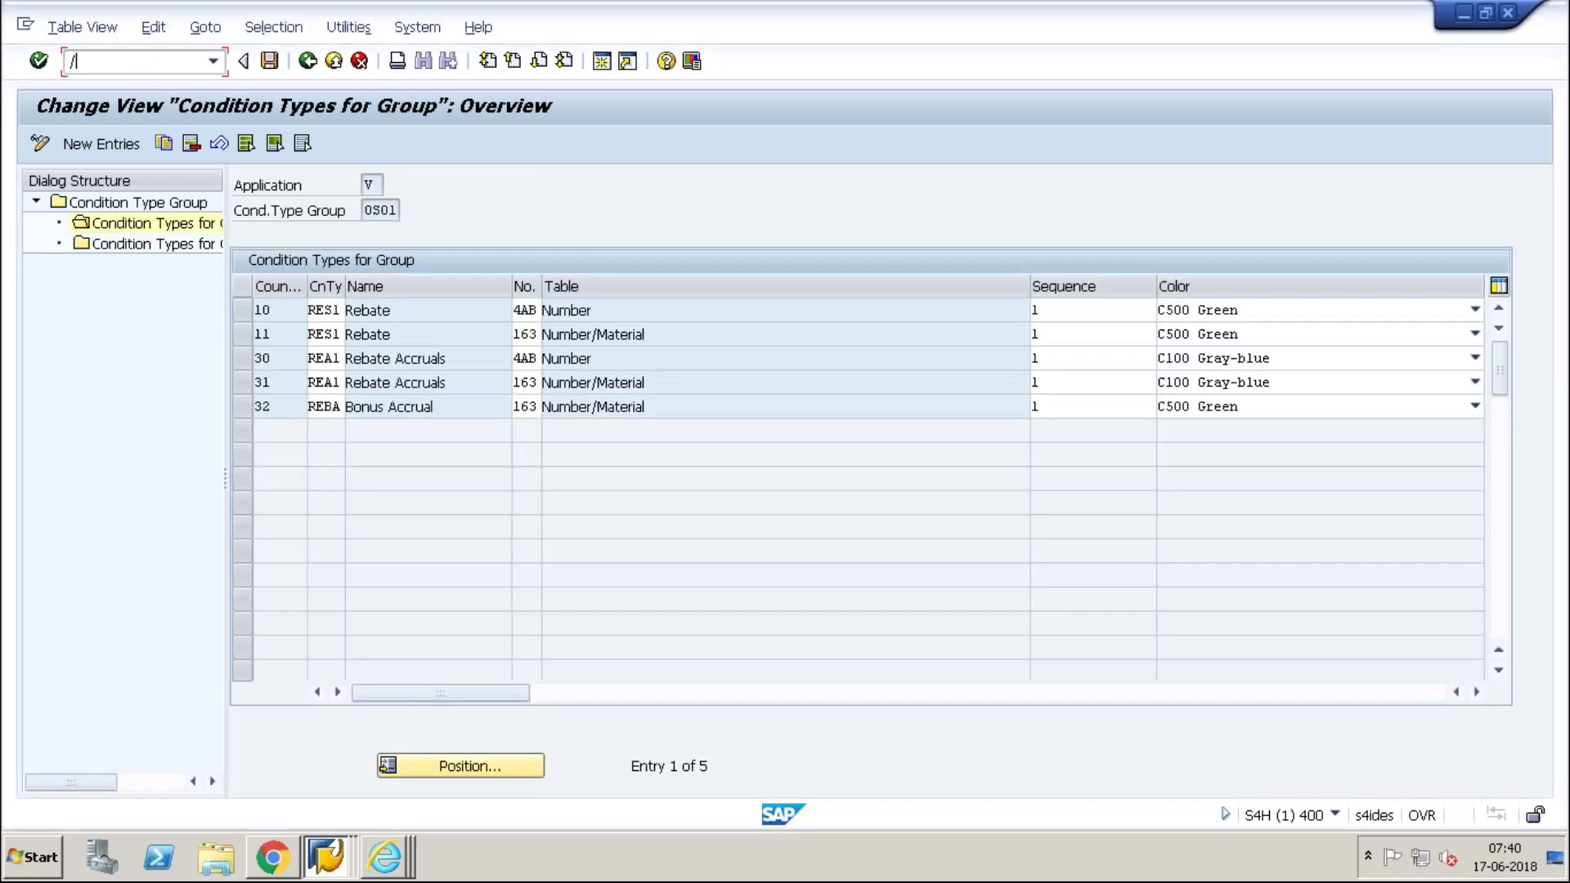
pyautogui.write('nwcoco')
pyautogui.press('Return')
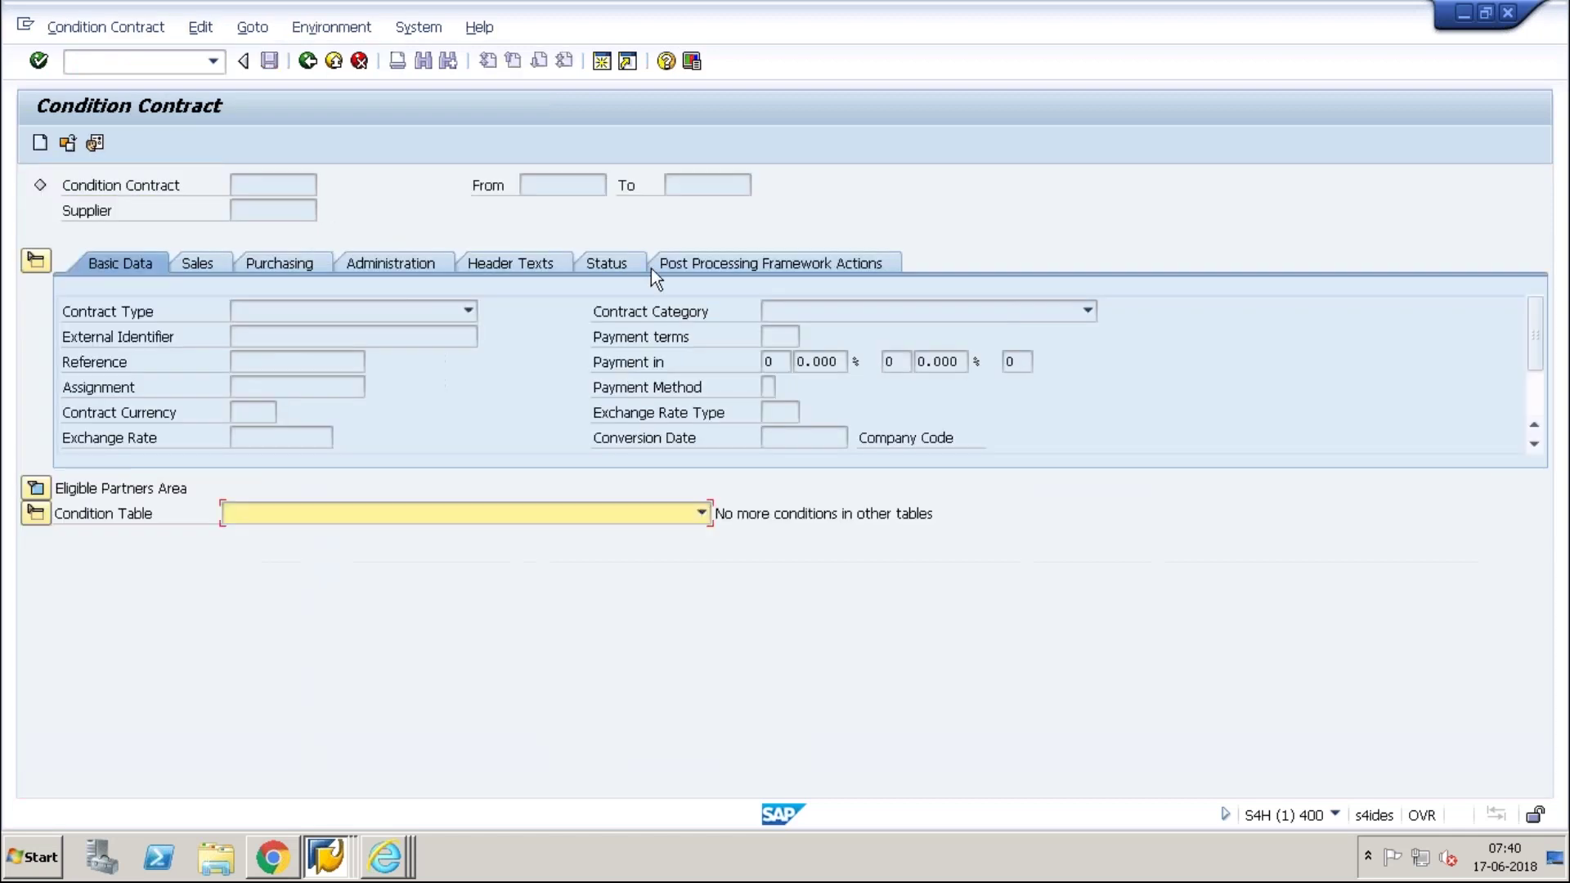
pyautogui.click(67, 144)
pyautogui.press('Return')
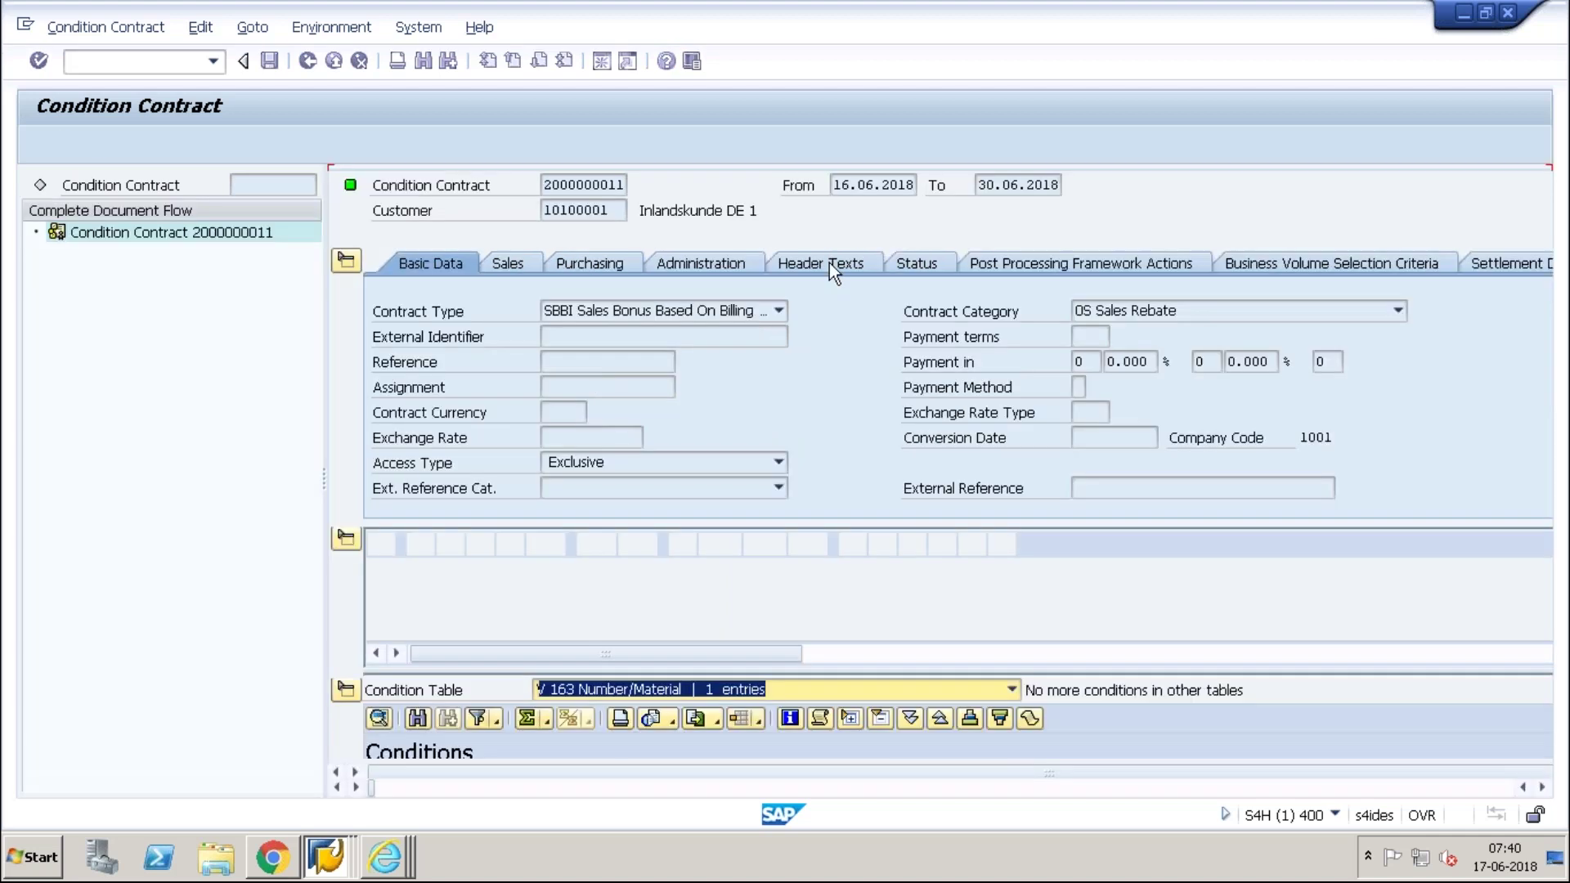
pyautogui.click(1261, 260)
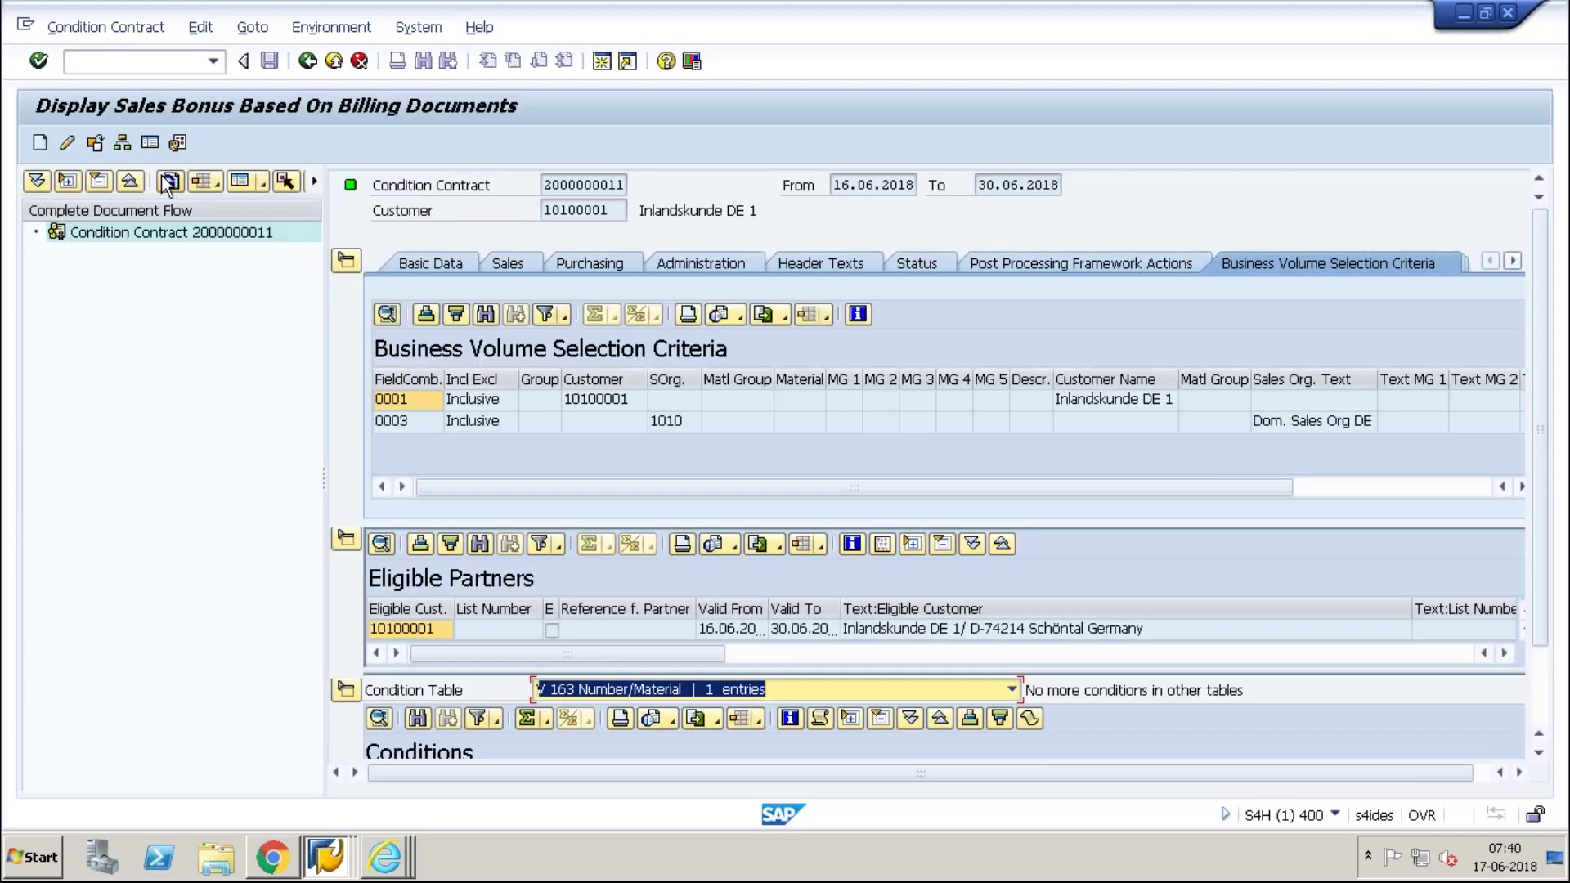
# Step: Switch the contract to change mode and open, then cancel, the new-criteria field combination list
pyautogui.click(70, 140)
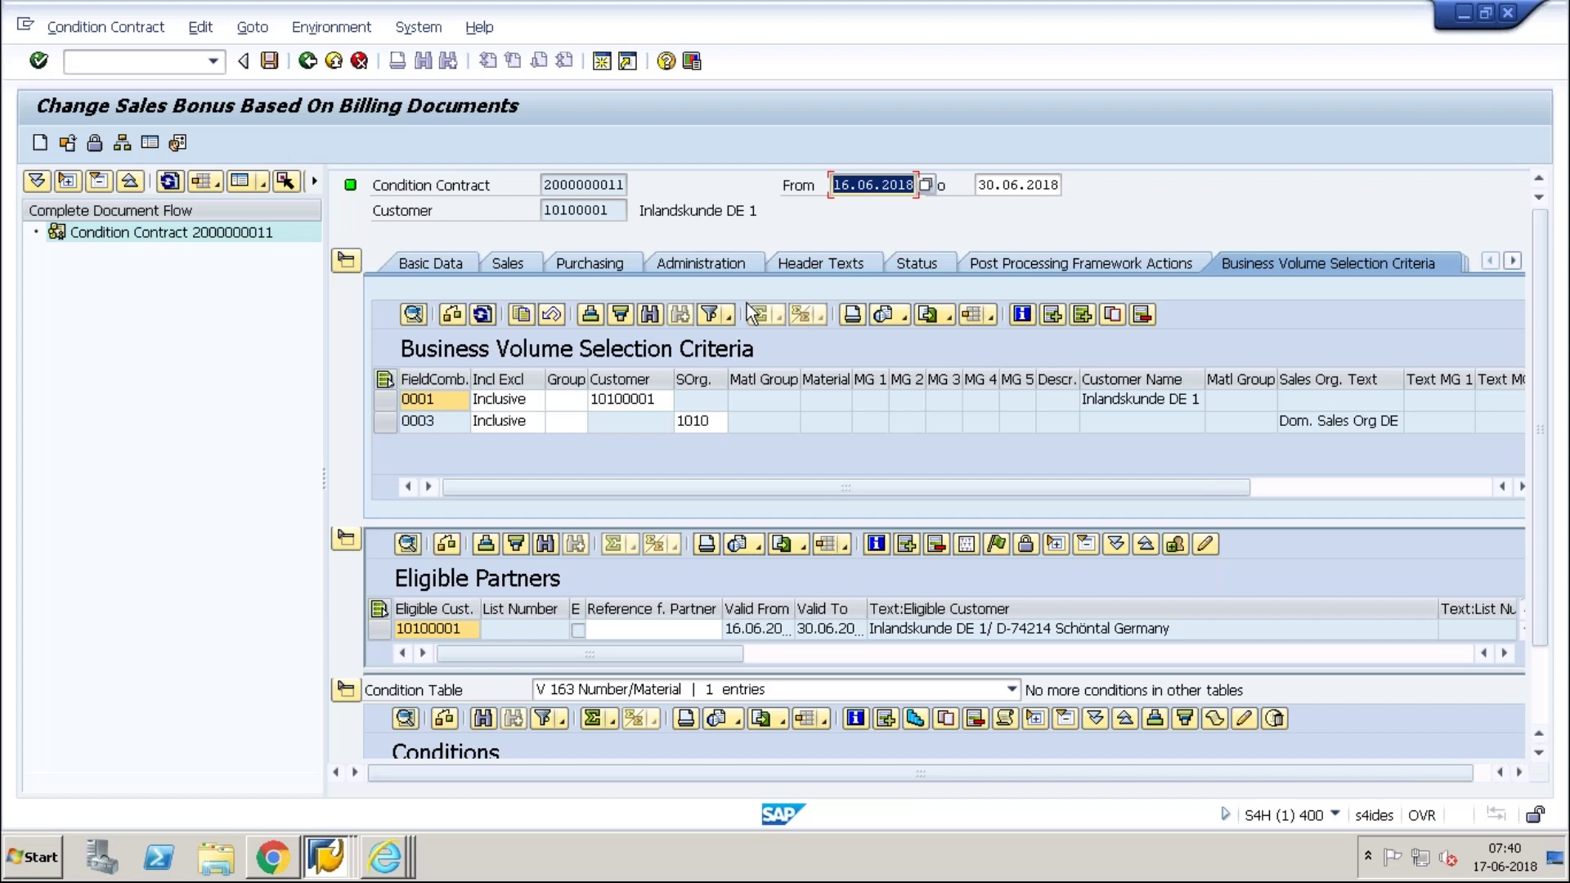
pyautogui.click(1053, 313)
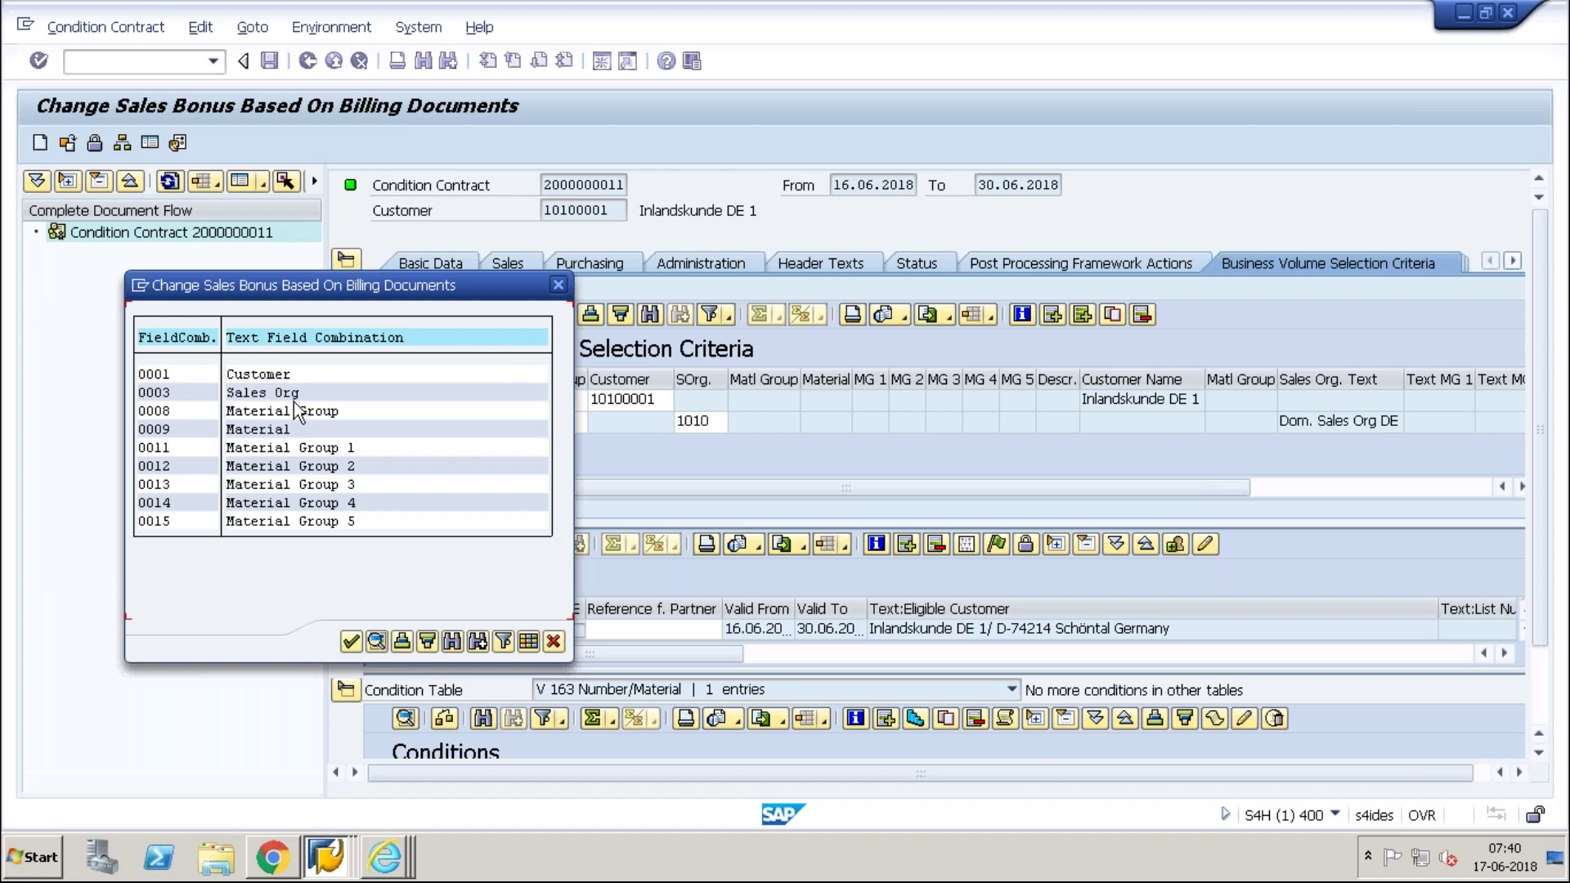
pyautogui.click(558, 285)
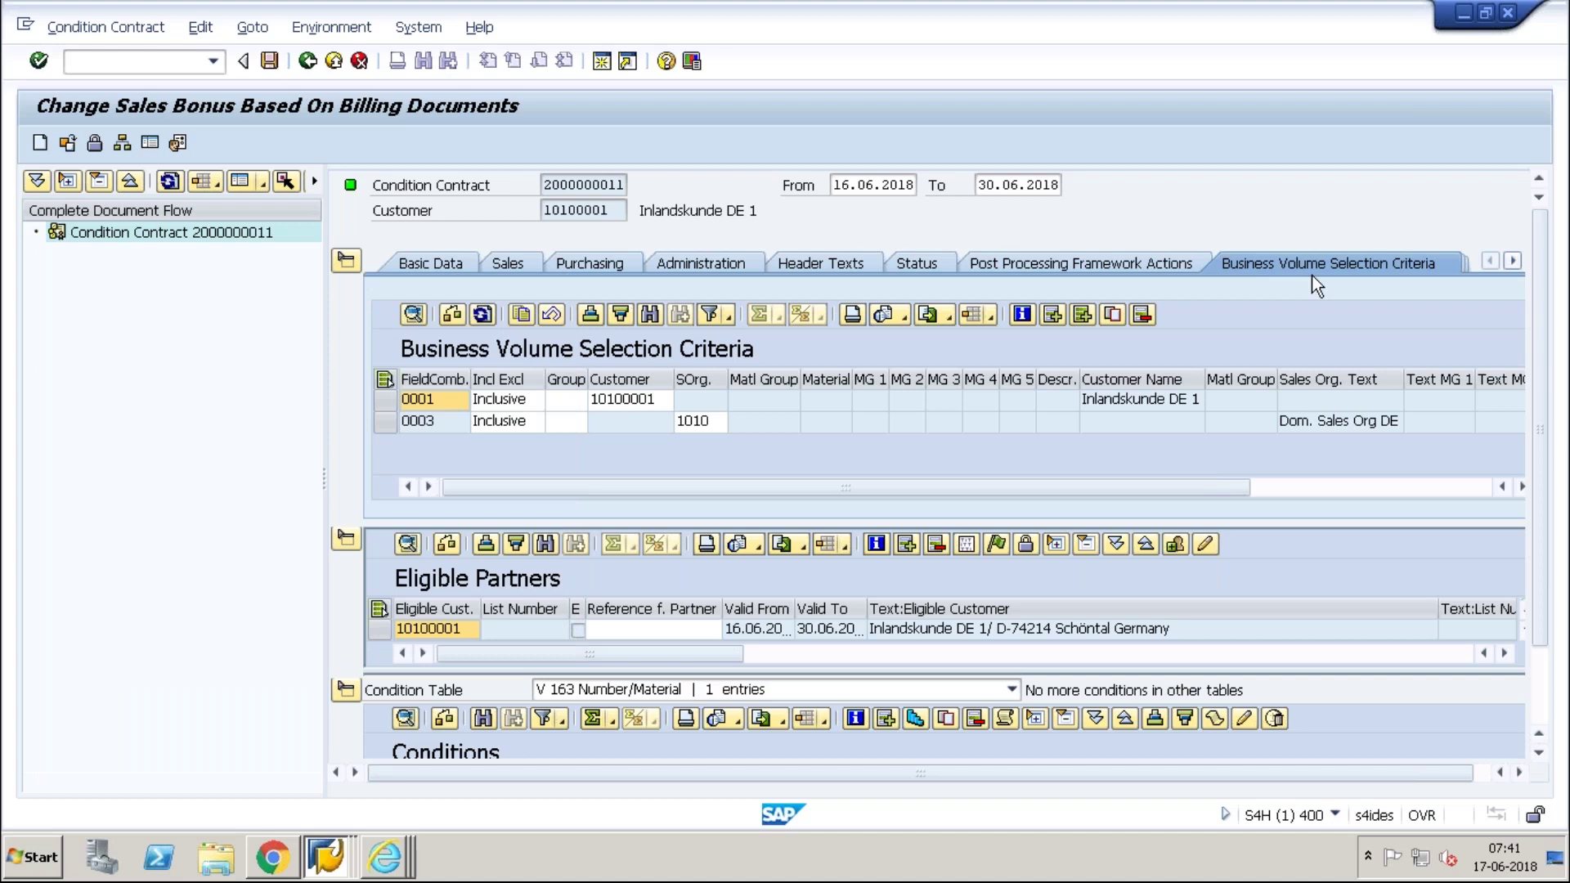
pyautogui.hotkey('alt', 'Tab')
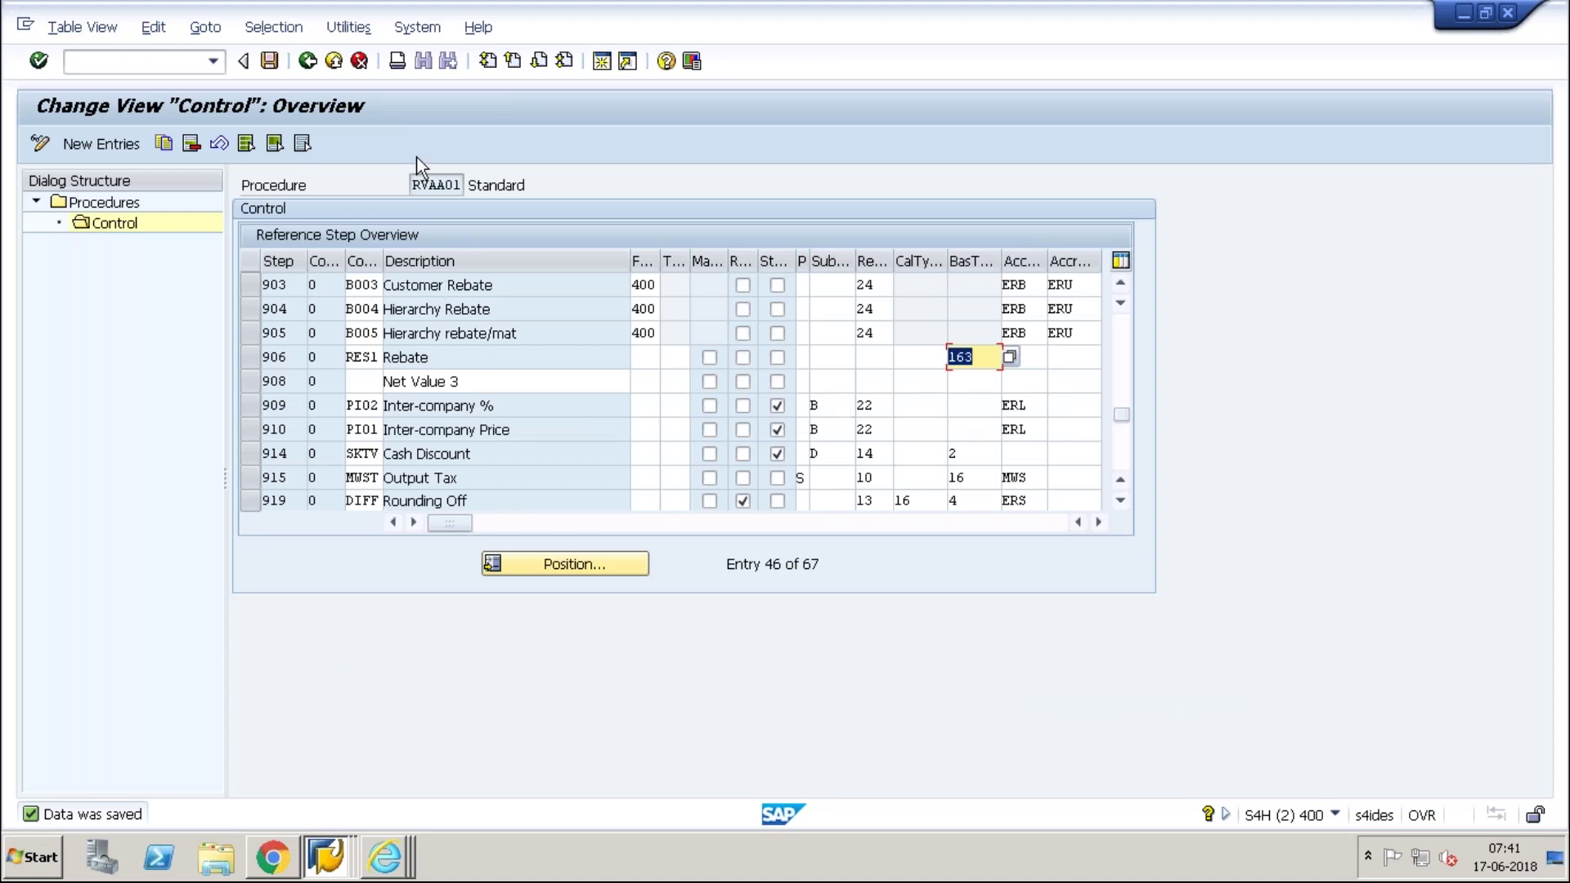
# Step: Save the RVAA01 control settings and bring its control steps window back to the front
pyautogui.click(276, 72)
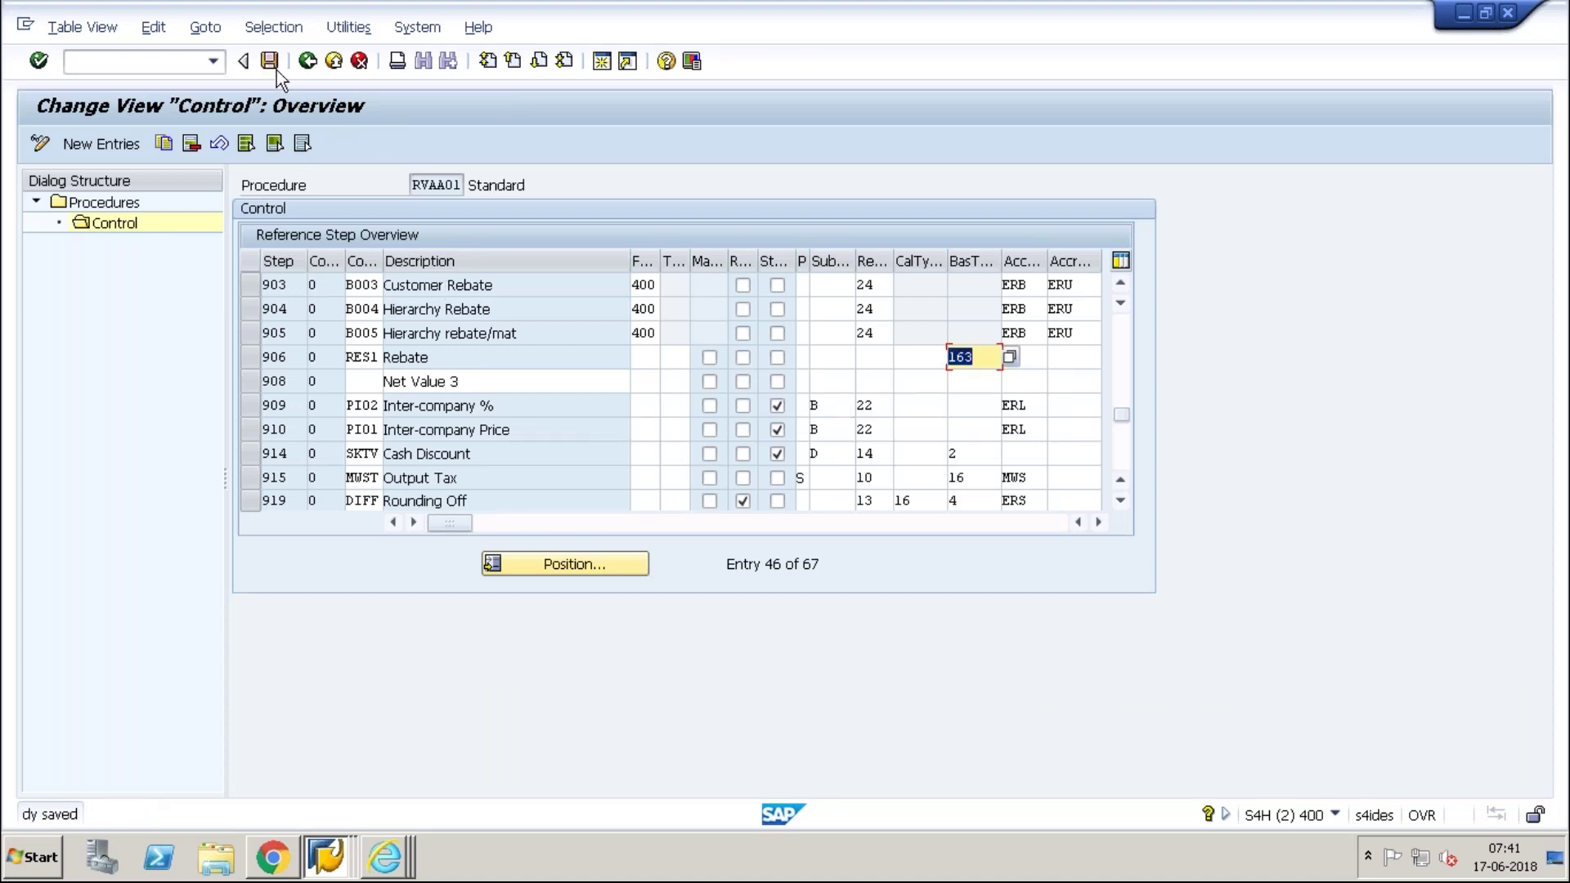
pyautogui.click(337, 851)
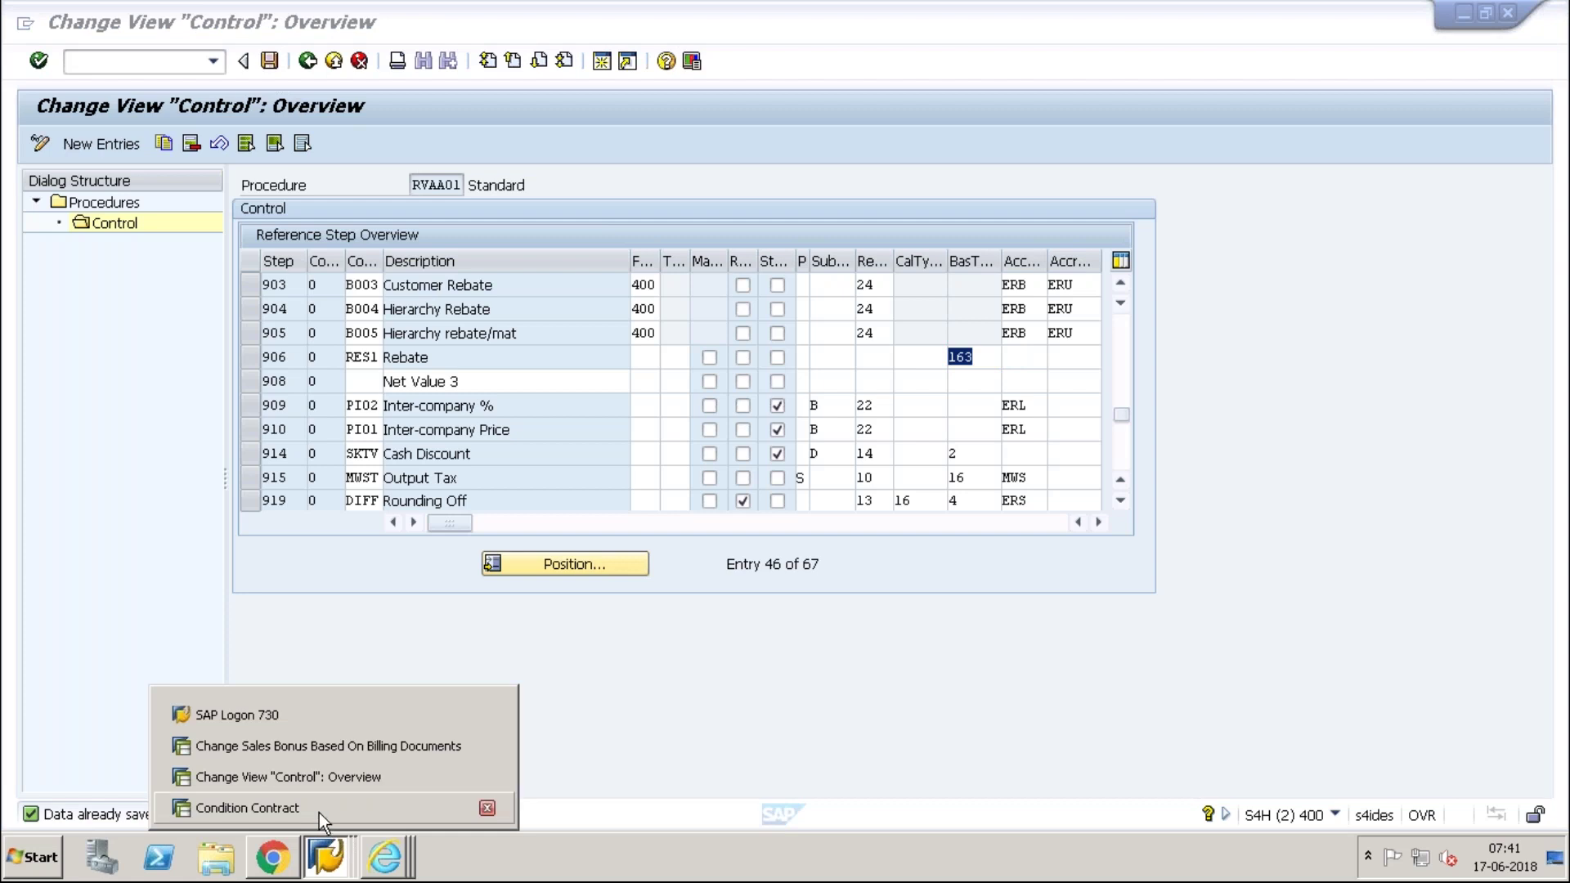
pyautogui.click(319, 813)
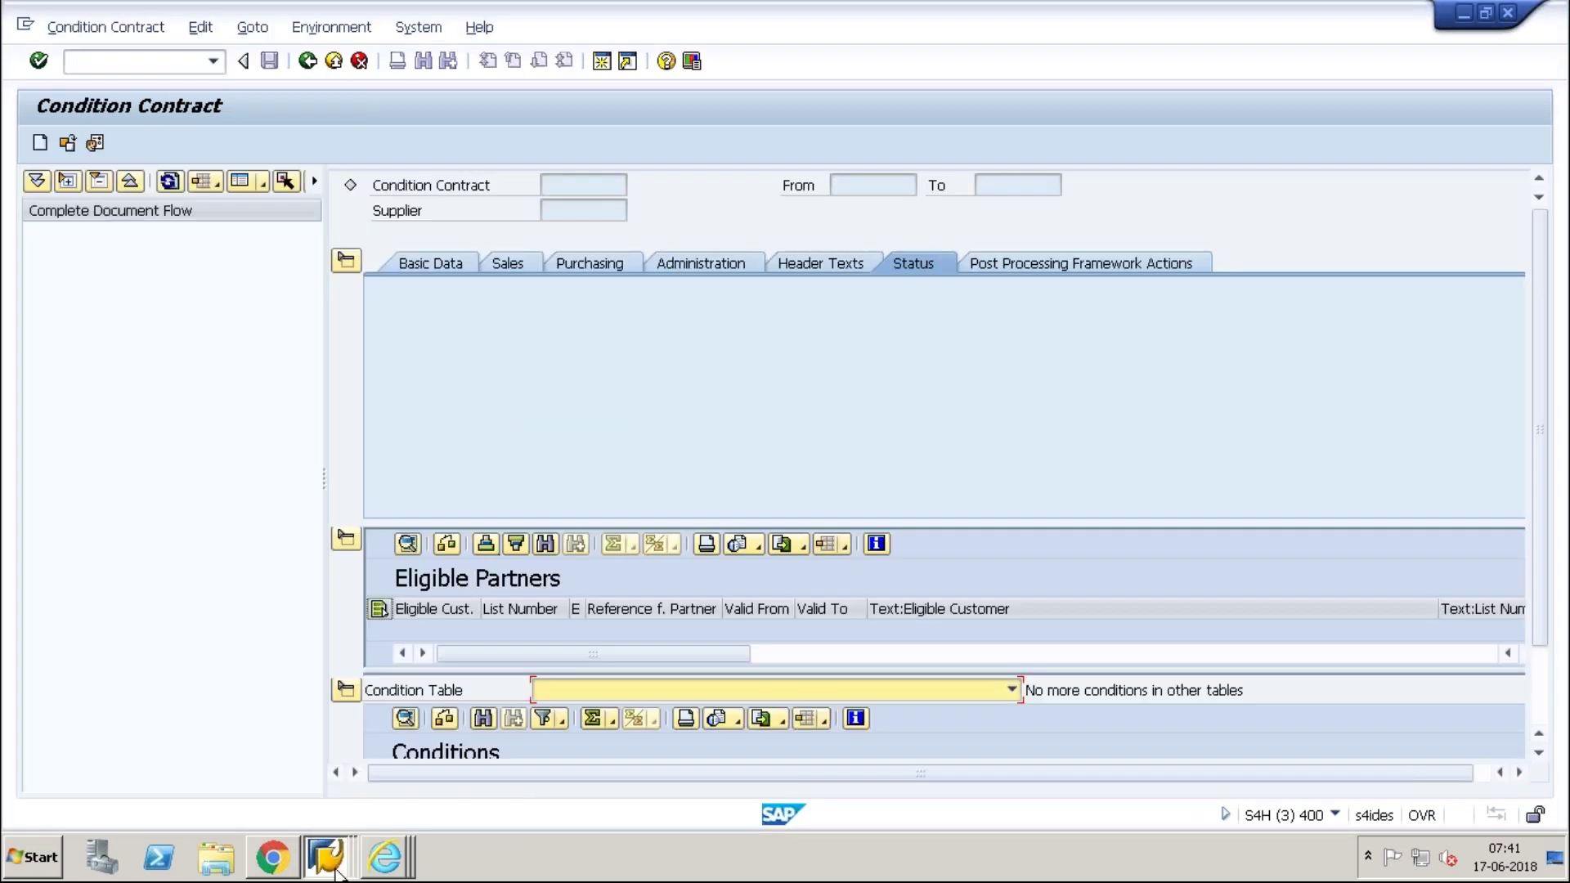
pyautogui.click(331, 851)
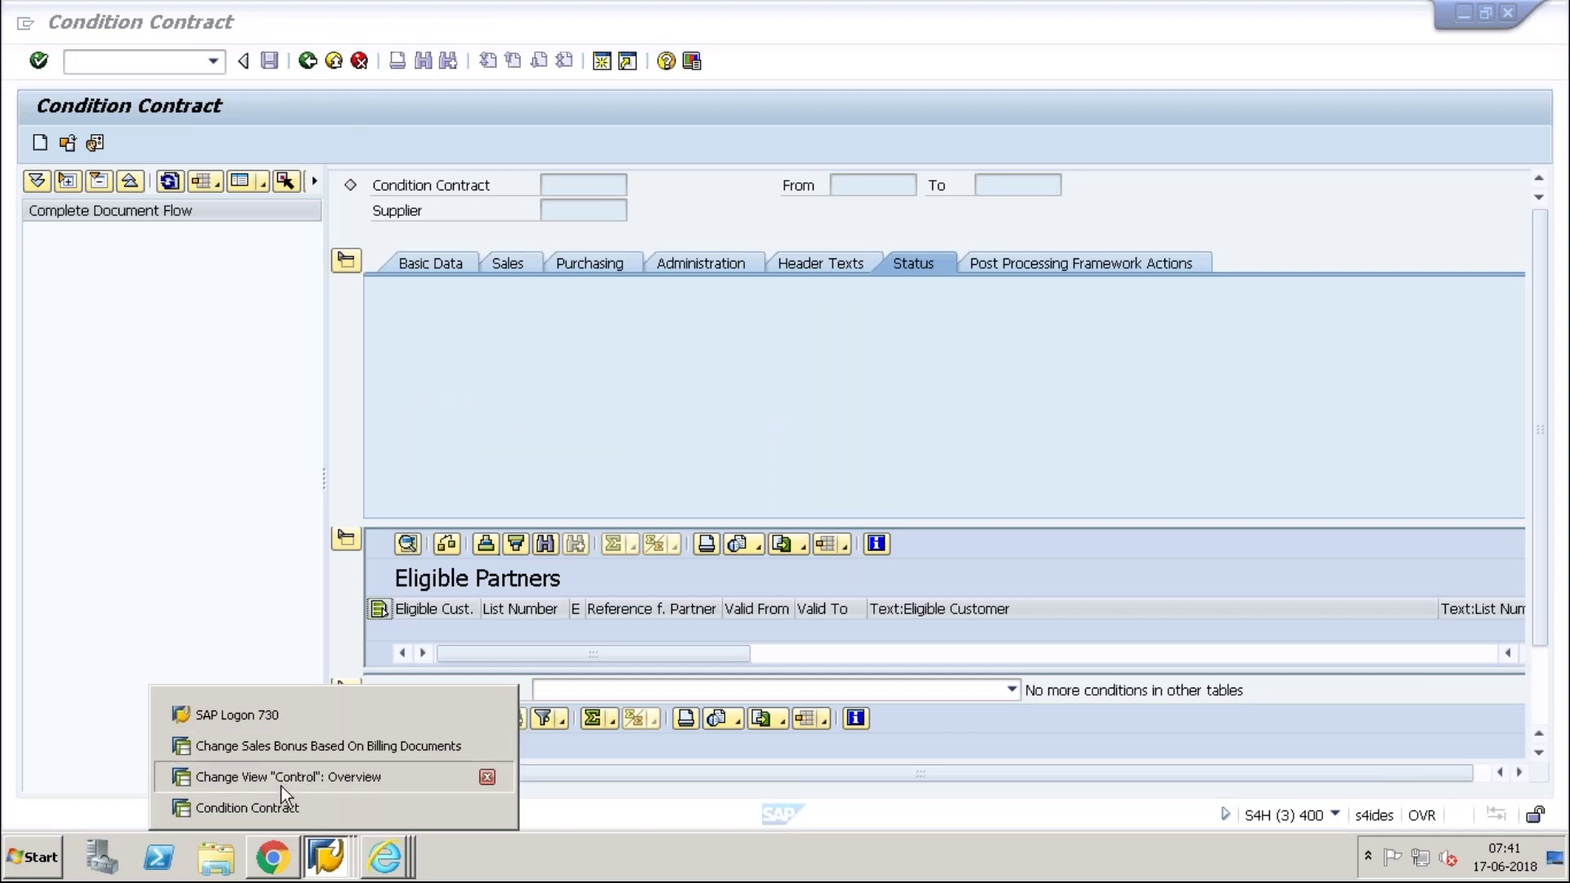
pyautogui.click(286, 787)
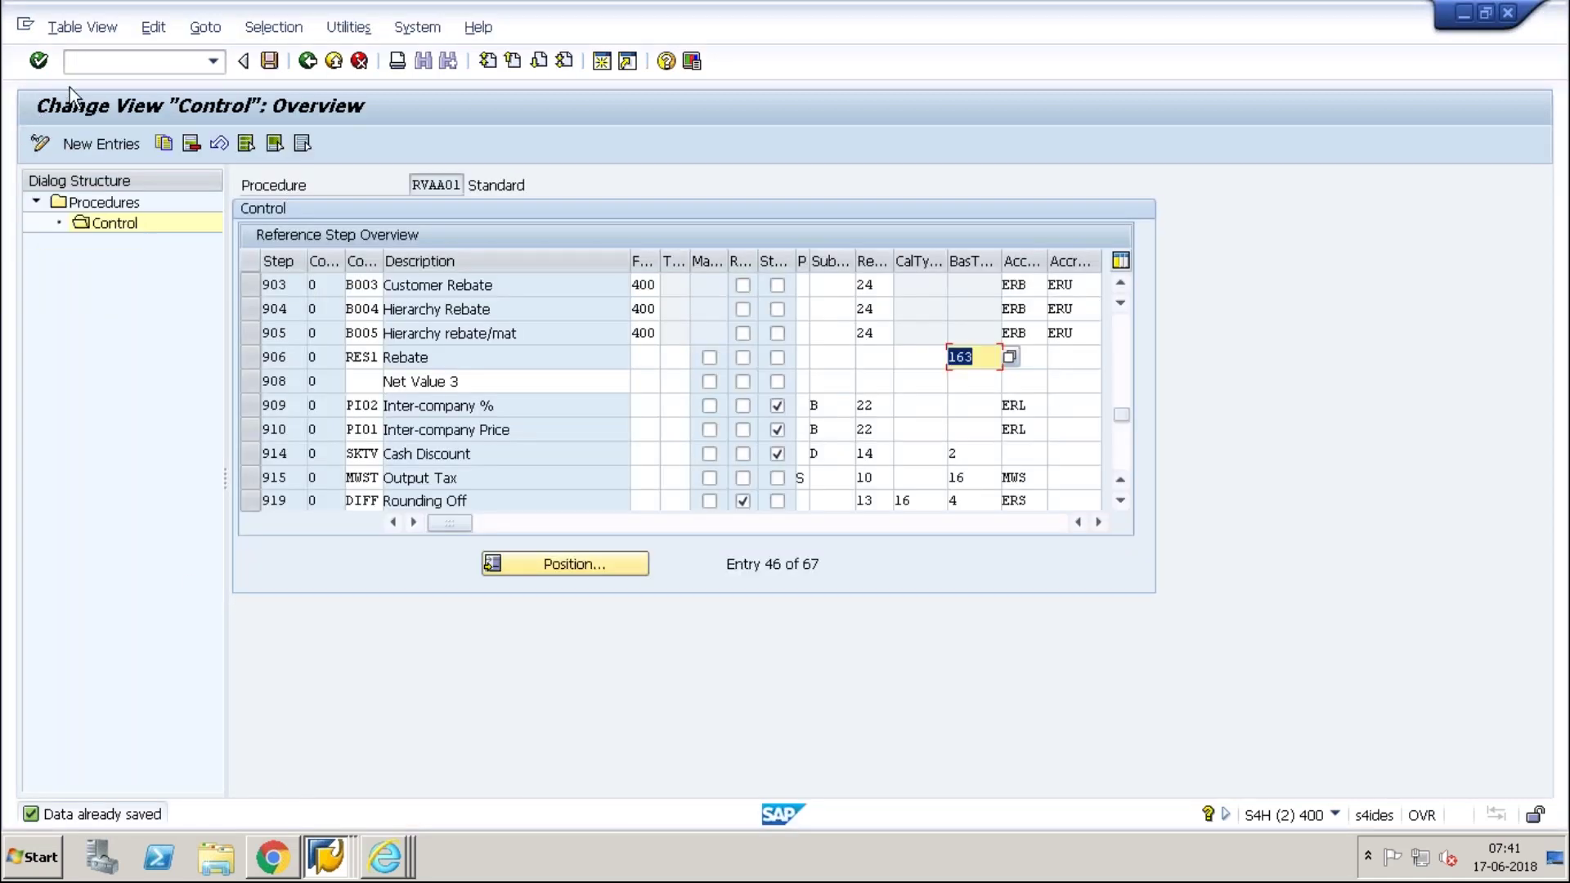
# Step: Start a /nva01 standard order for the recent sold-to party with customer reference CCM
pyautogui.click(96, 69)
pyautogui.write('/nva01')
pyautogui.press('Return')
pyautogui.press('Return')
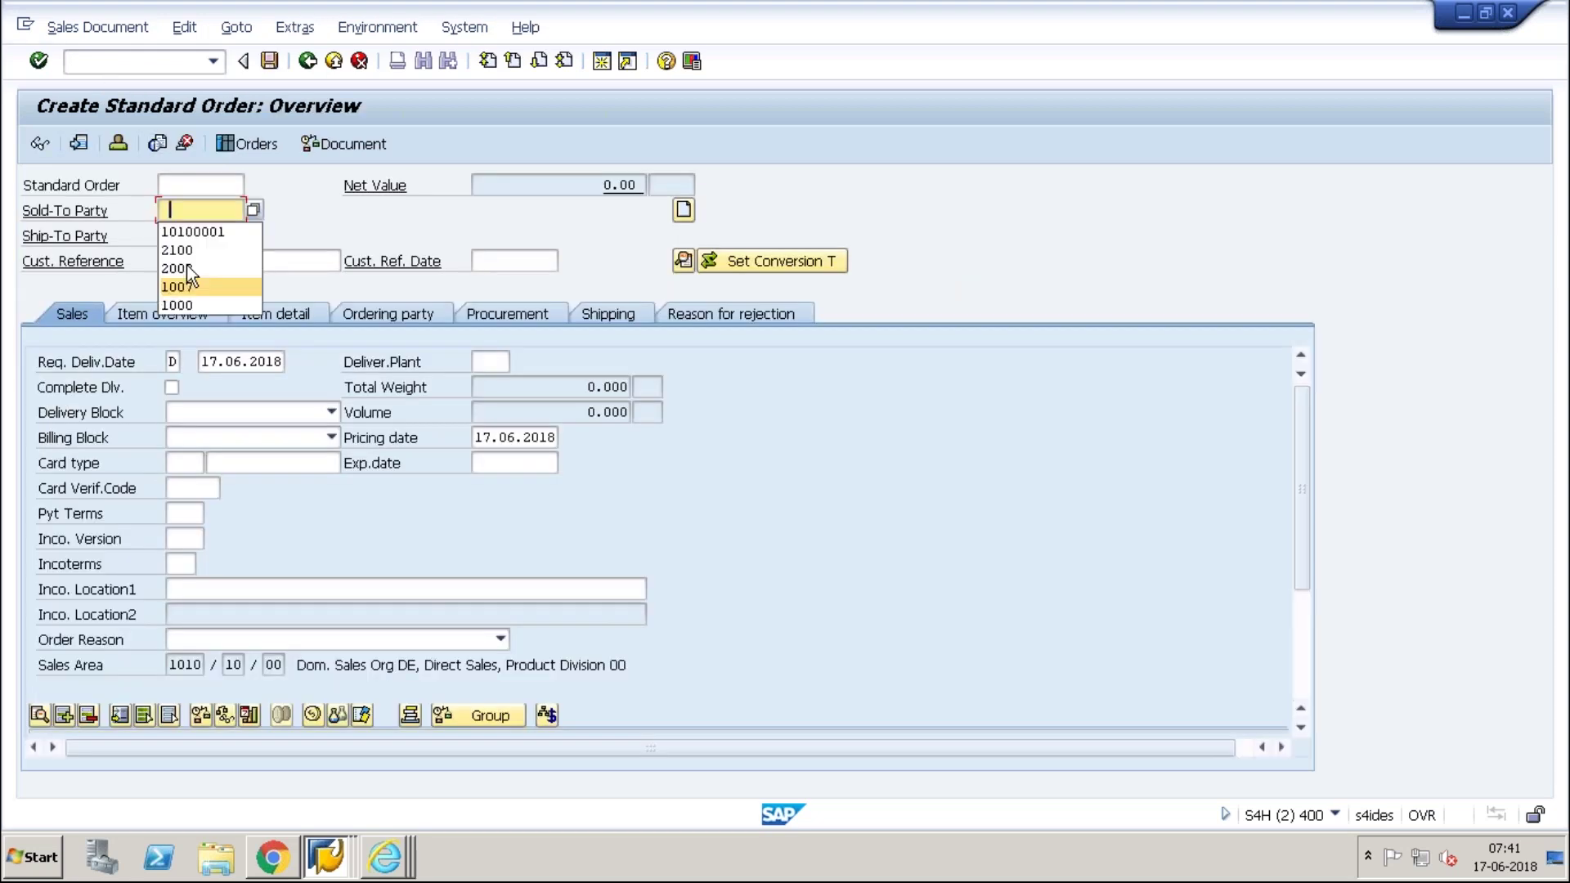
pyautogui.click(197, 231)
pyautogui.click(207, 261)
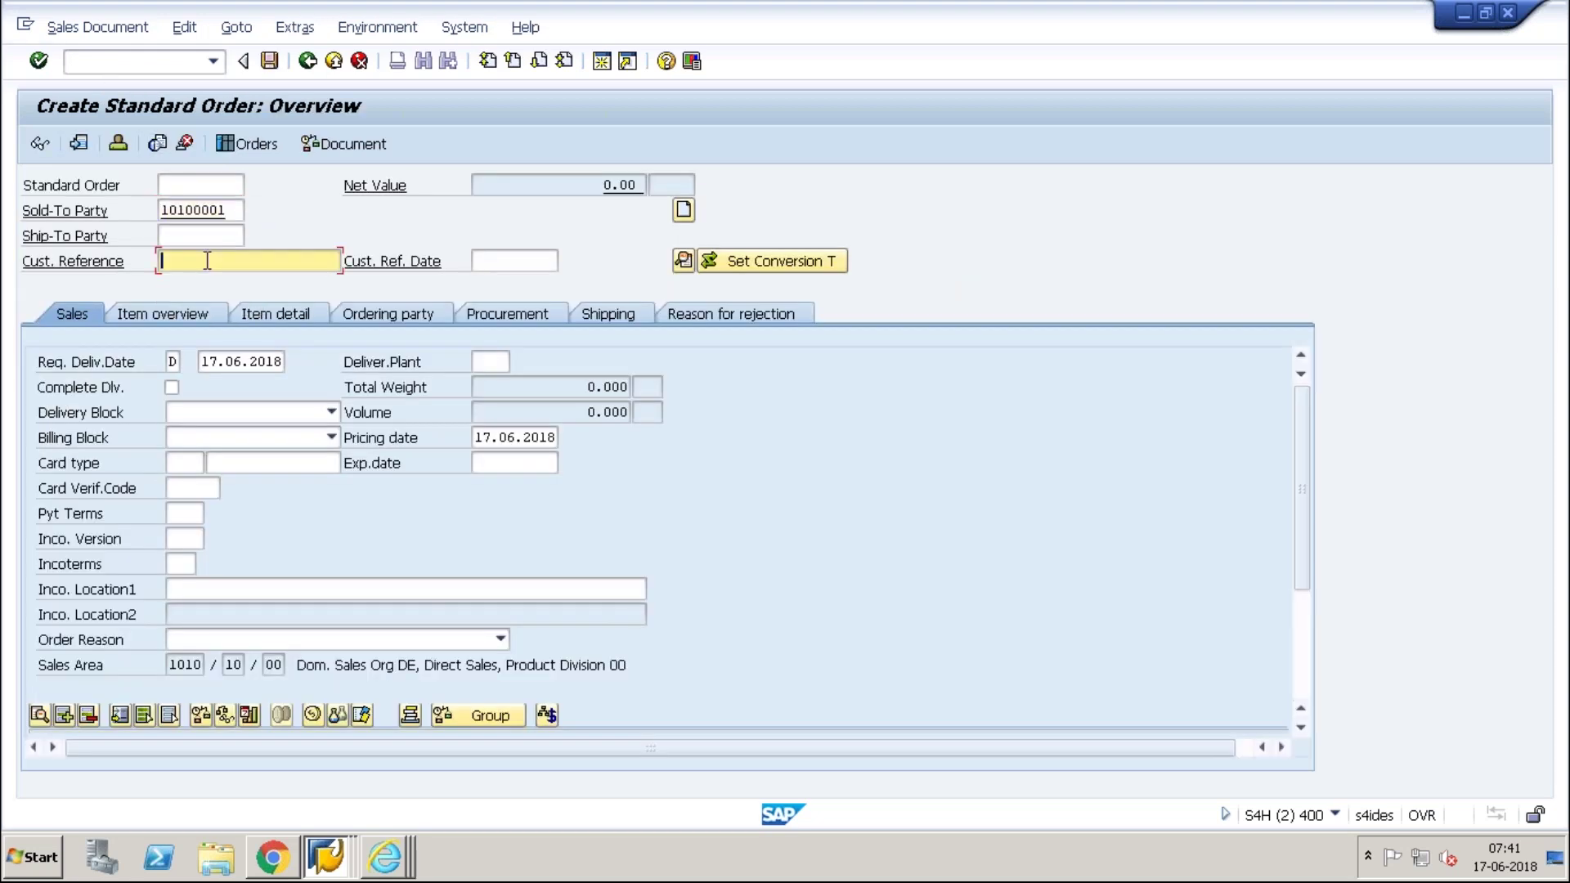
pyautogui.write('CCM`')
pyautogui.click(155, 319)
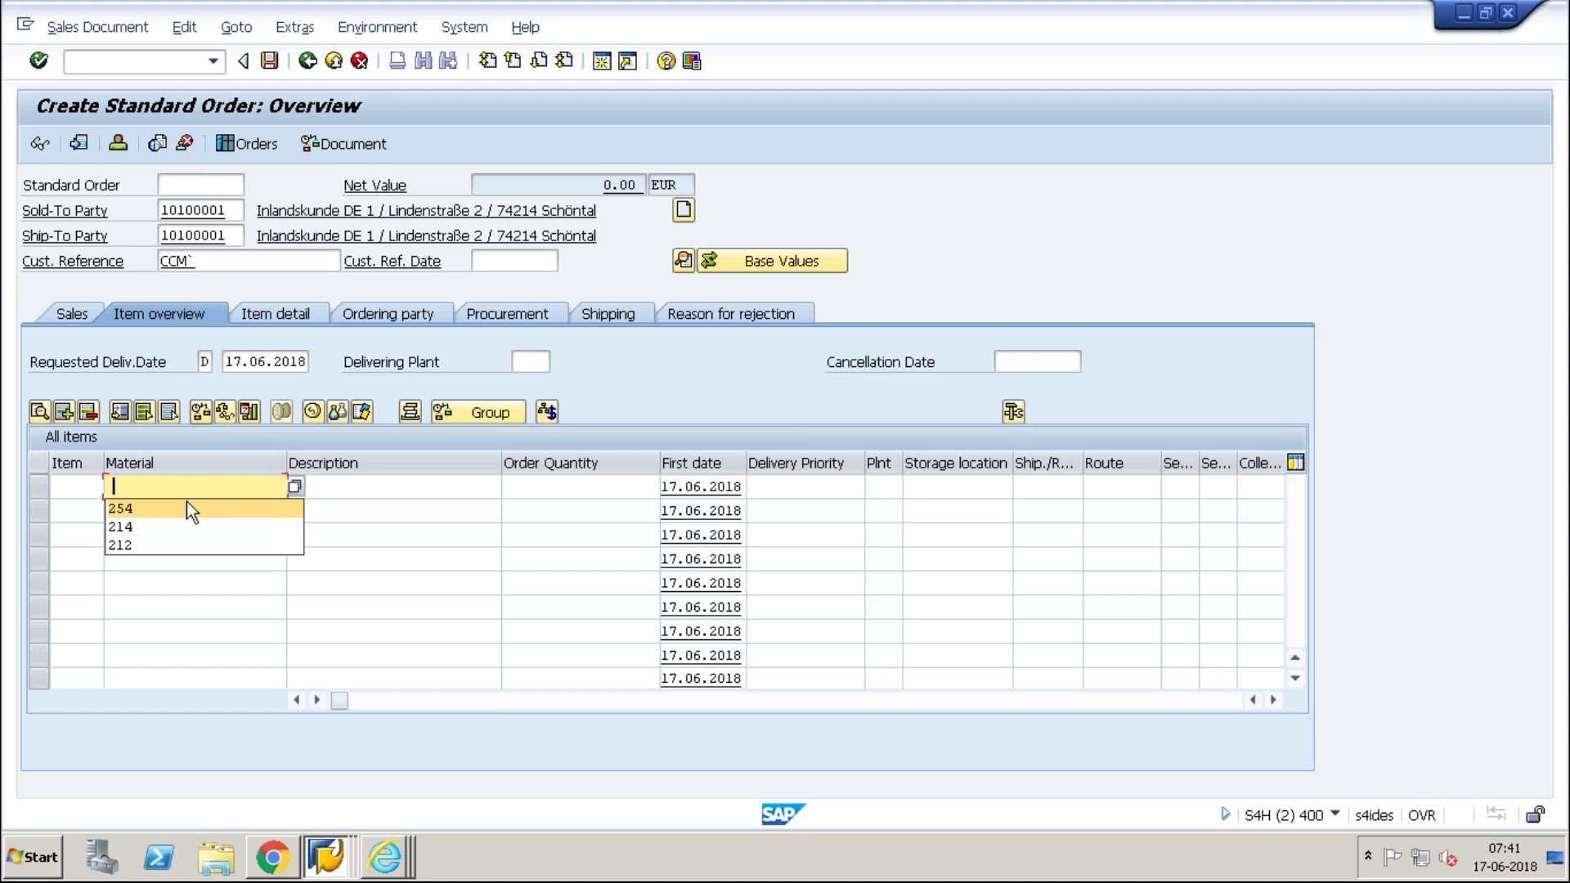
# Step: Add item 10 with quantity 1 of material 254 and open its details
pyautogui.click(178, 507)
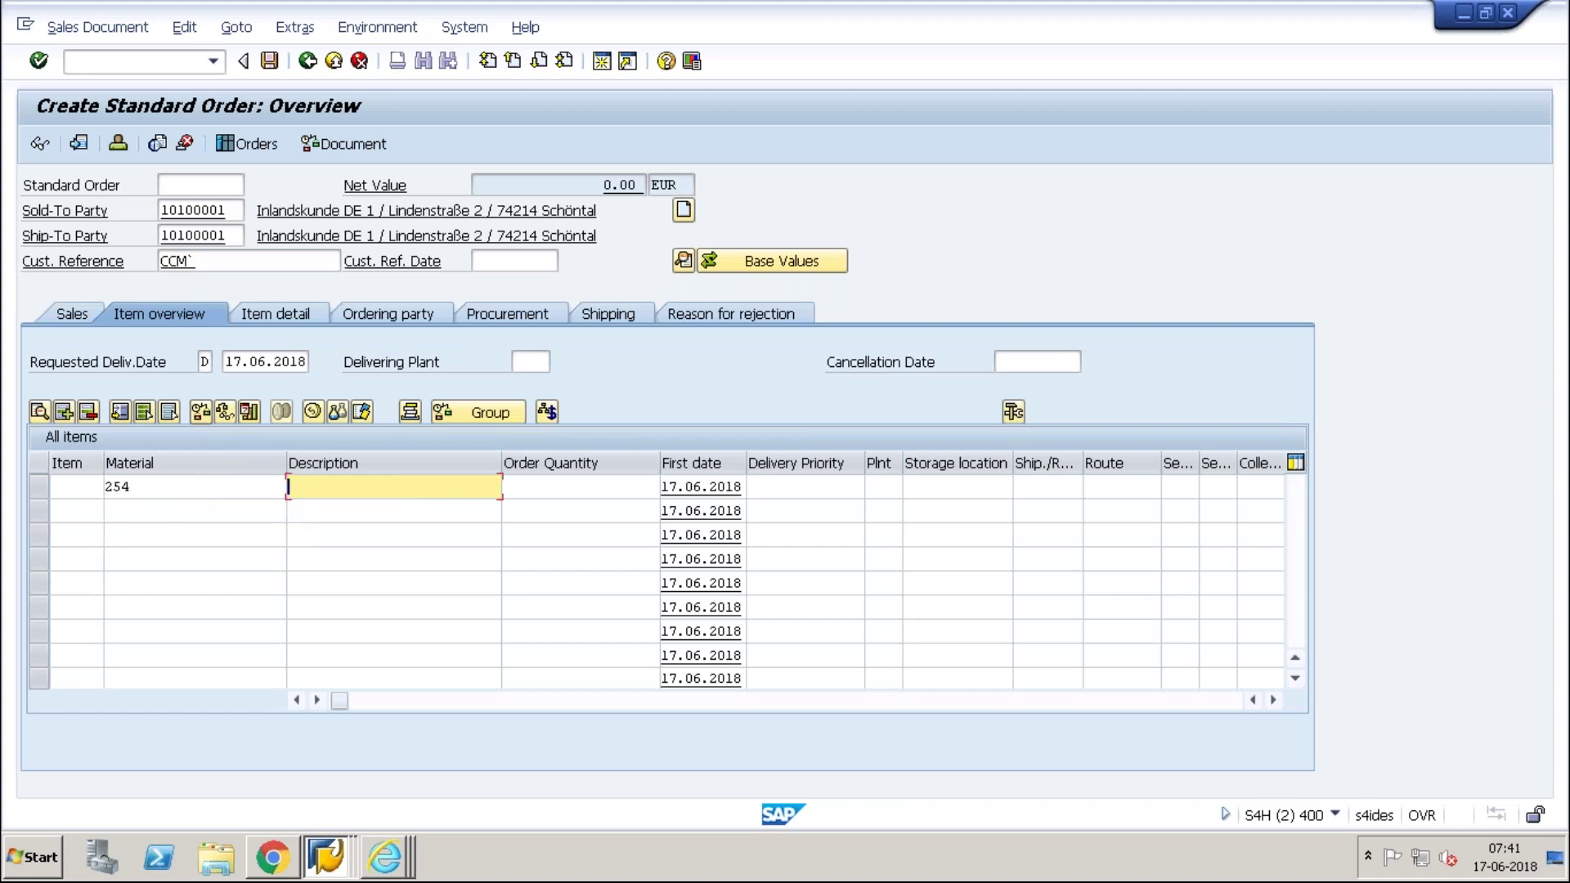
pyautogui.press('Tab')
pyautogui.write('1')
pyautogui.press('Tab')
pyautogui.press('Tab')
pyautogui.press('Tab')
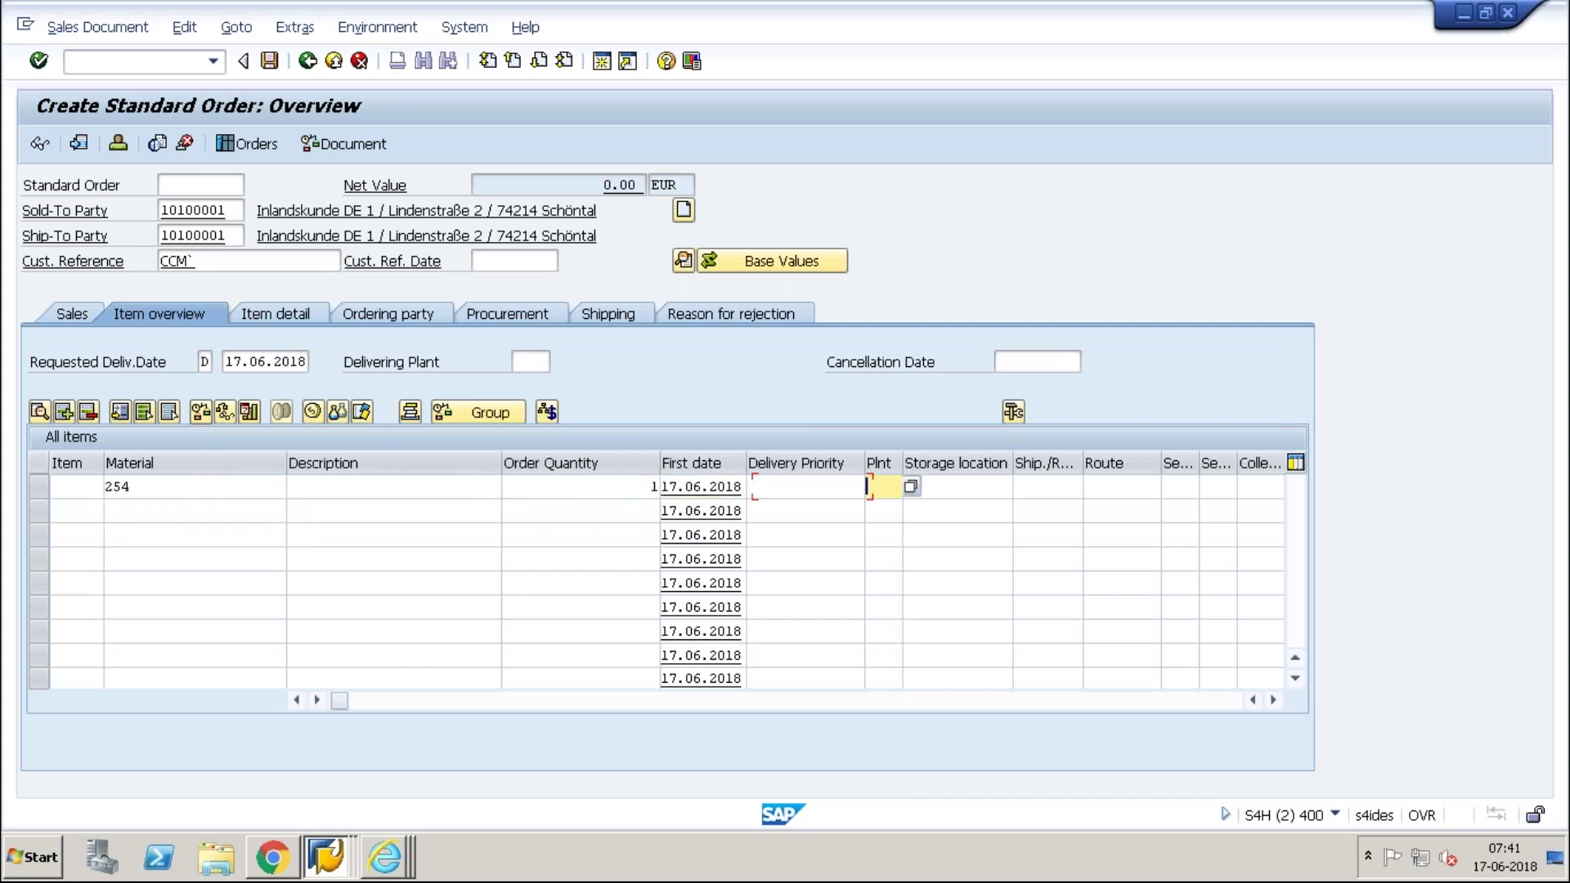
pyautogui.click(114, 511)
pyautogui.press('Return')
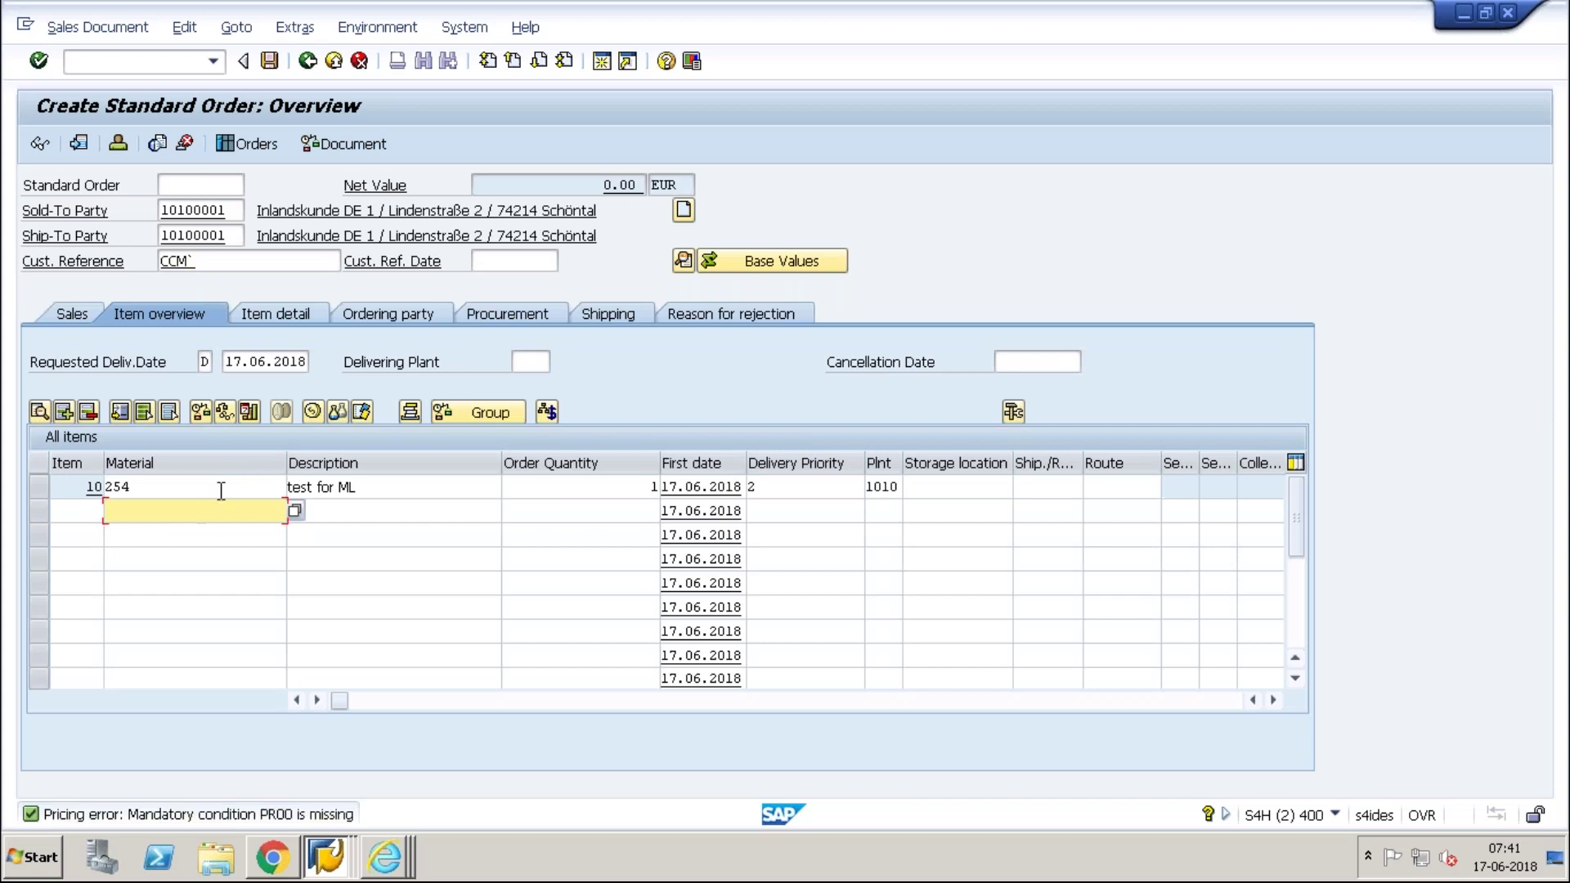
pyautogui.doubleClick(220, 489)
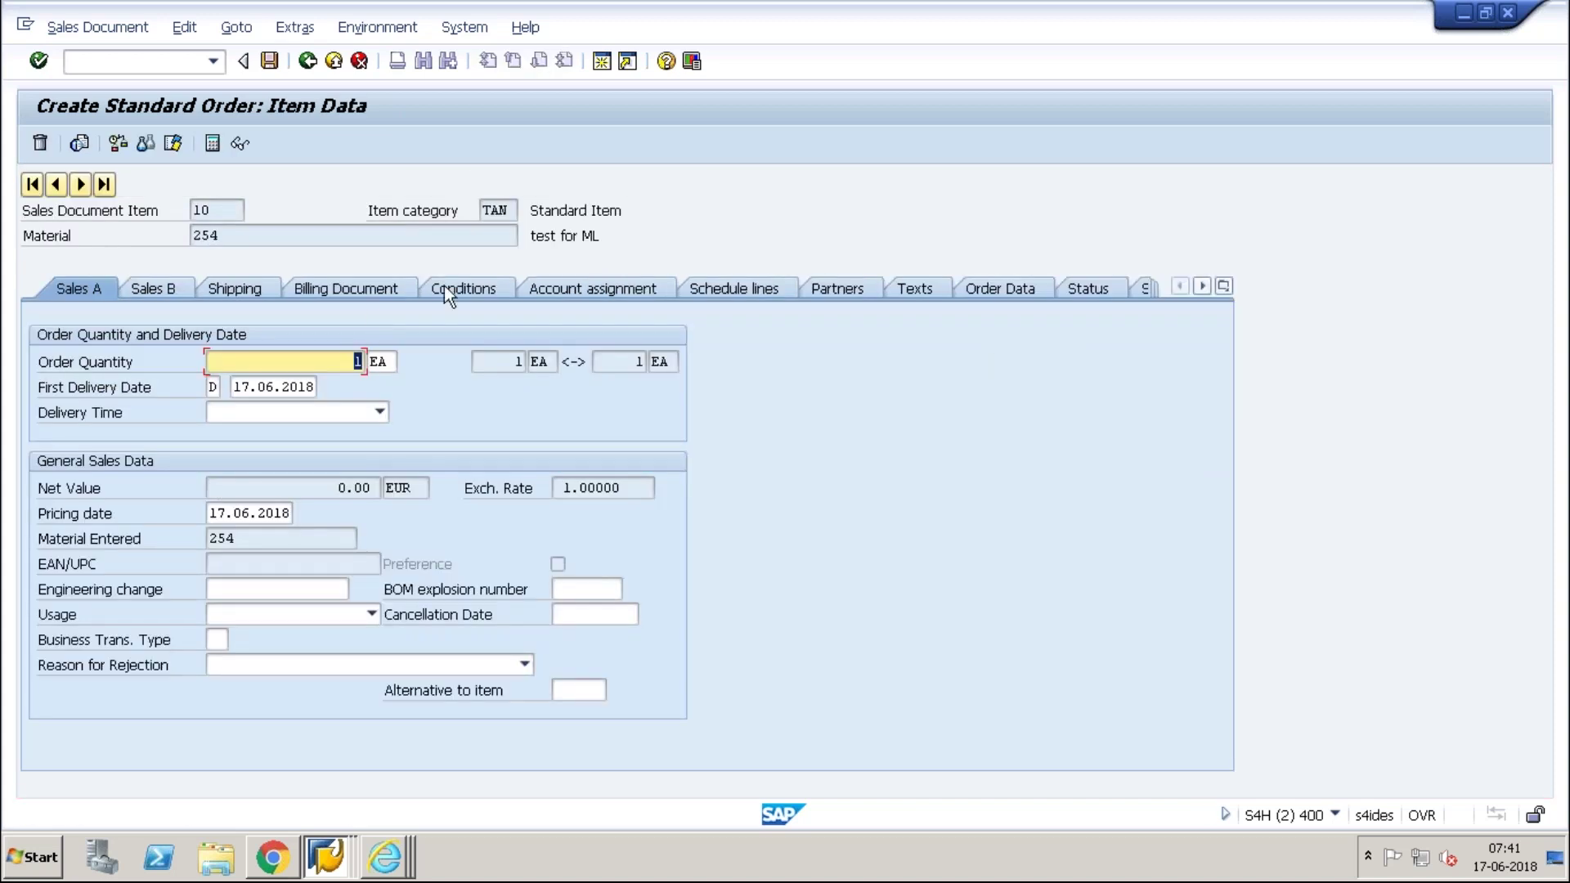
# Step: Enter PR00 at 100 EUR on item 10 and bring the RES1 and tax rows into view
pyautogui.click(460, 283)
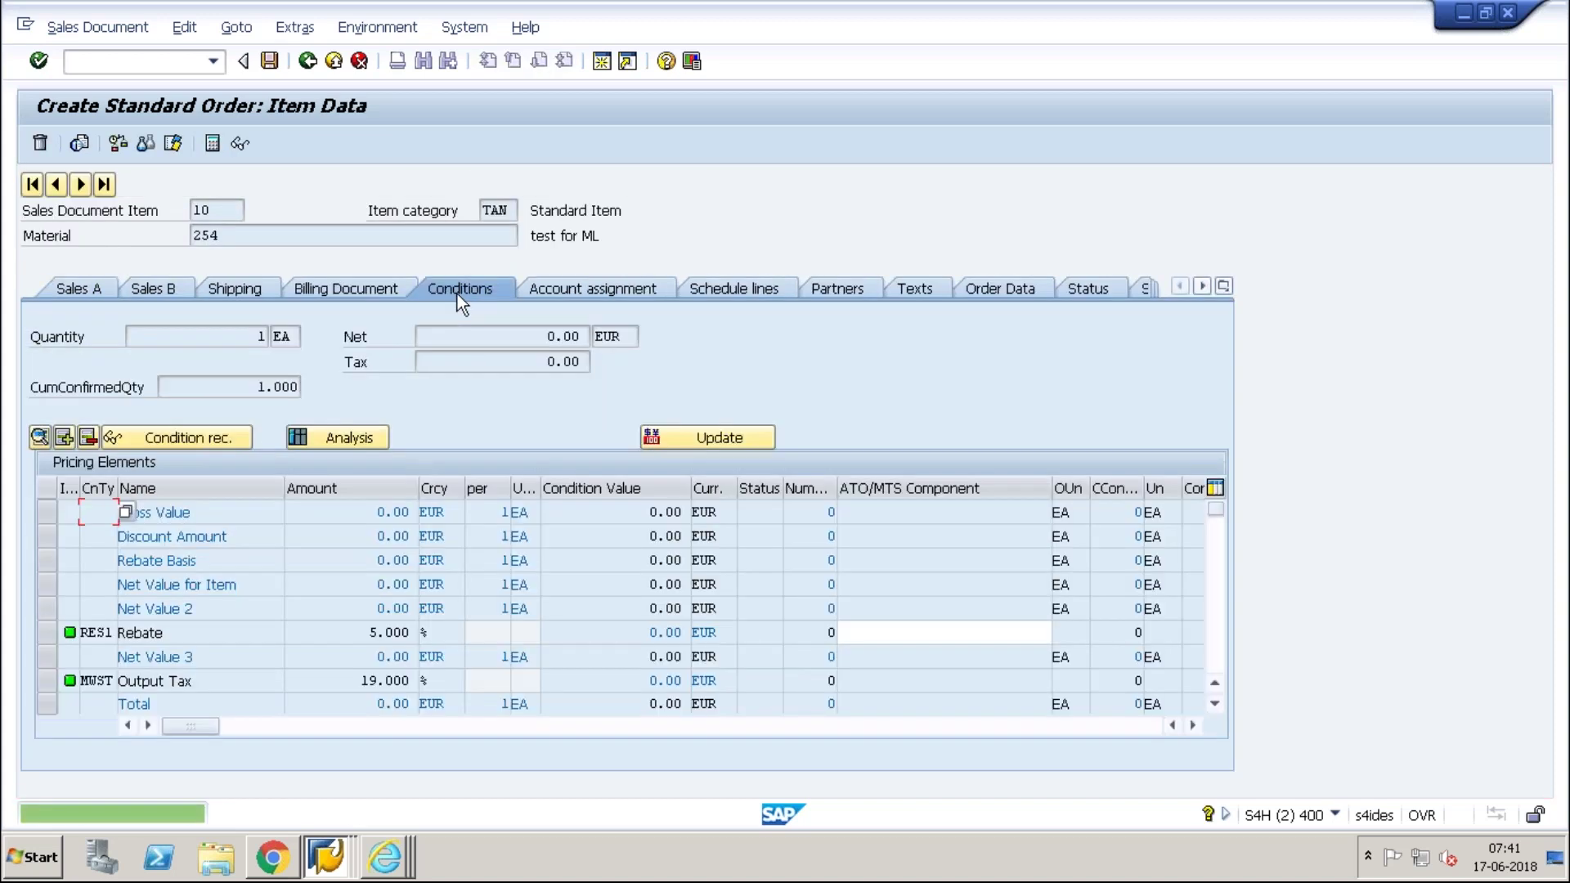
pyautogui.click(63, 438)
pyautogui.write('pr00')
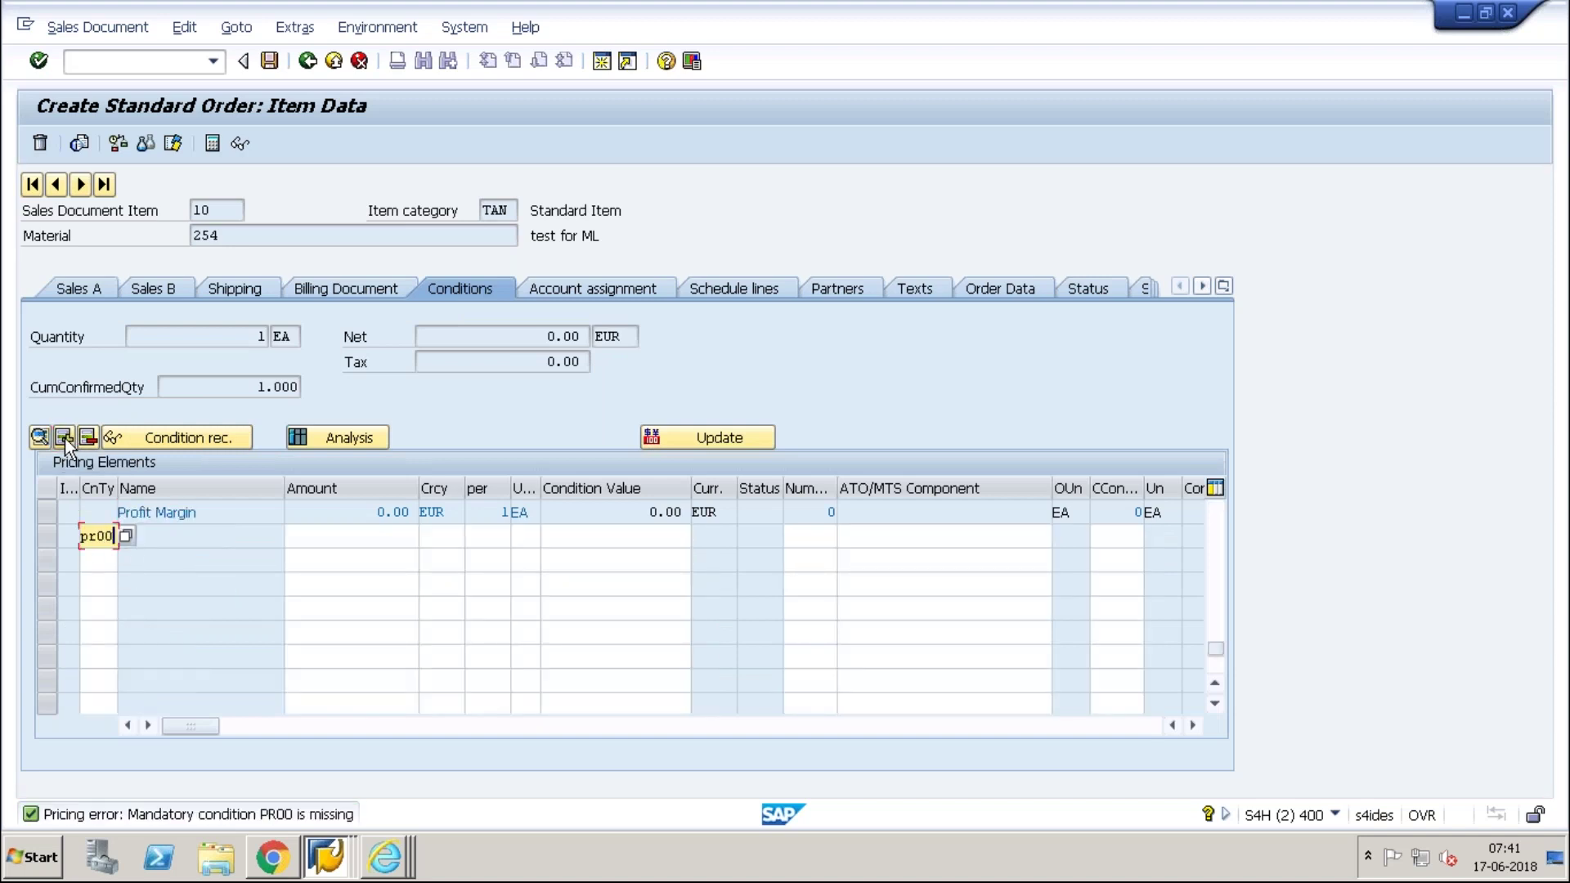
pyautogui.press('Tab')
pyautogui.write('100')
pyautogui.press('Return')
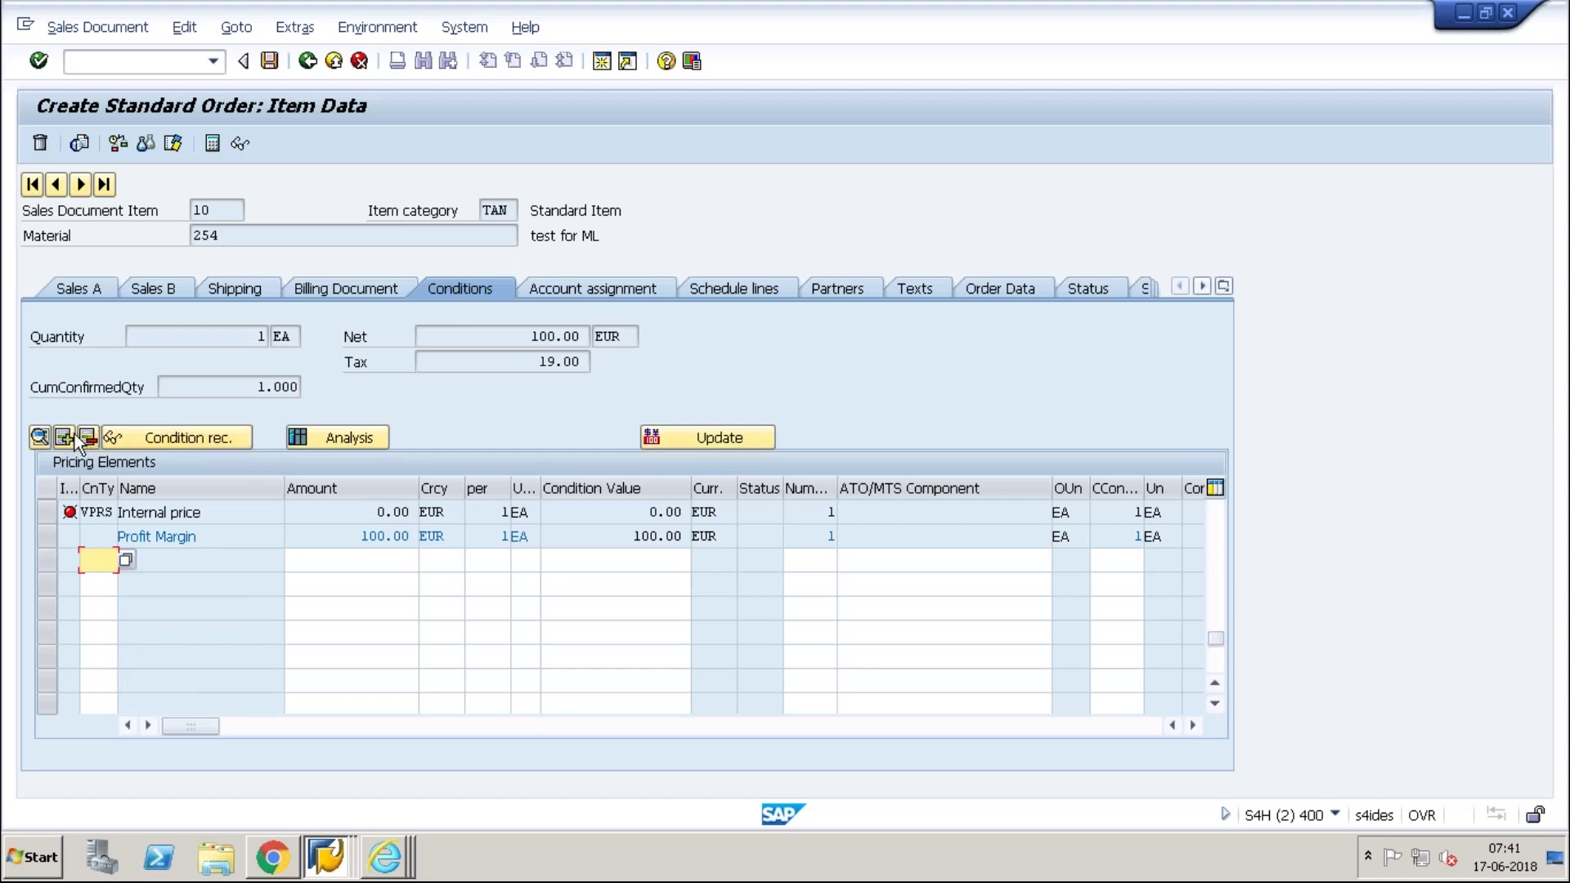
pyautogui.click(1218, 534)
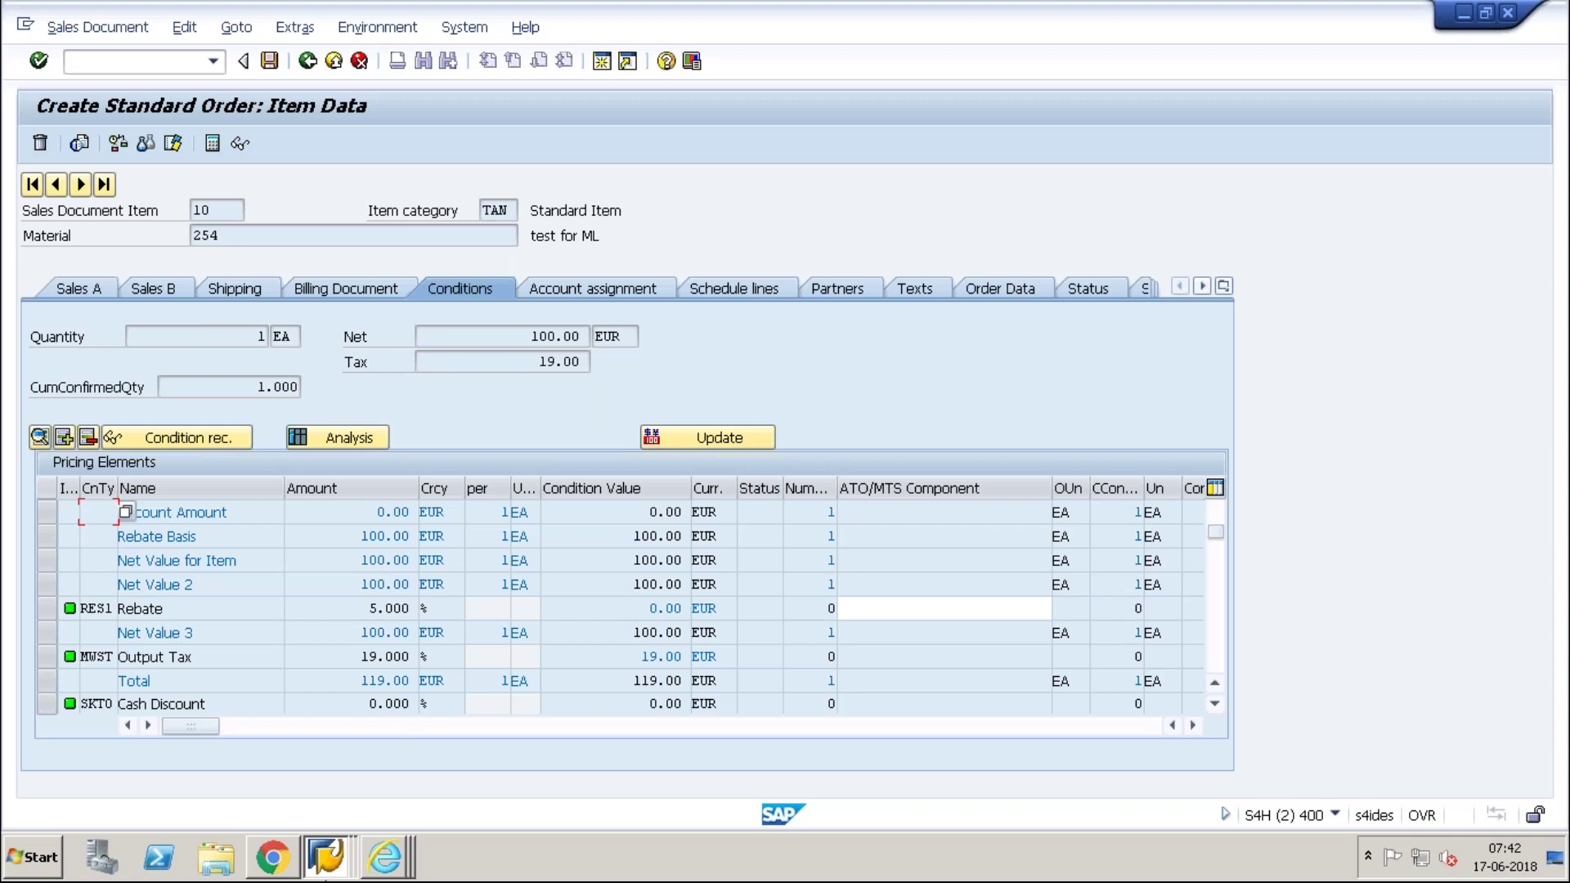
pyautogui.click(325, 871)
pyautogui.click(652, 606)
pyautogui.click(373, 608)
# Step: Open billing type FS in the /nv/06 document types to check its rebate relevance
pyautogui.click(113, 62)
pyautogui.write('/n')
pyautogui.write('v/06')
pyautogui.press('Return')
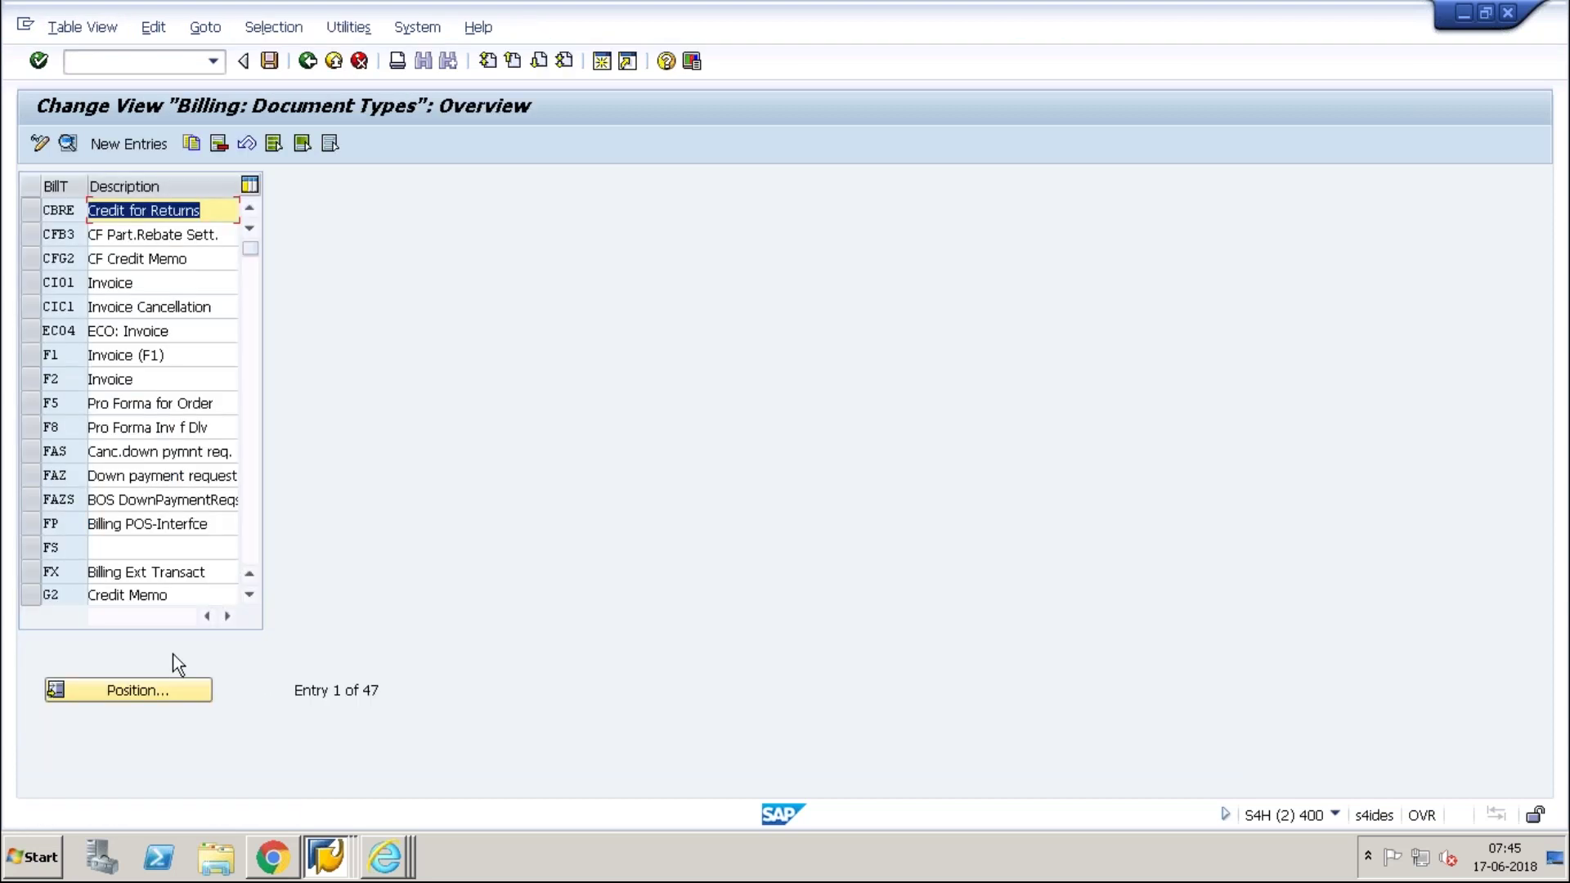
pyautogui.doubleClick(126, 547)
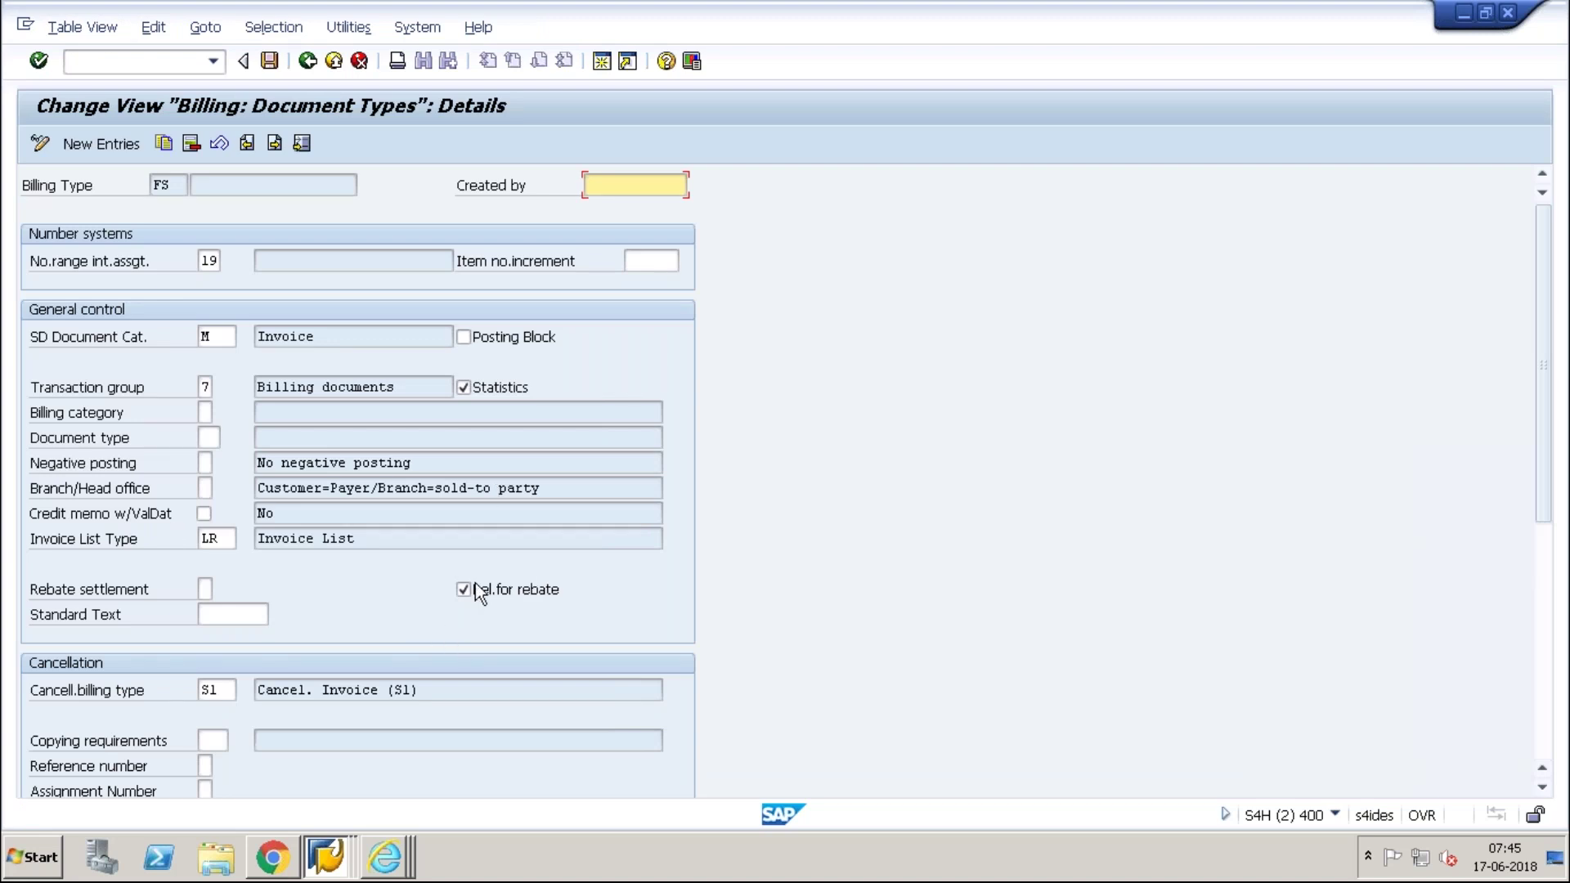
pyautogui.click(90, 62)
pyautogui.write('/')
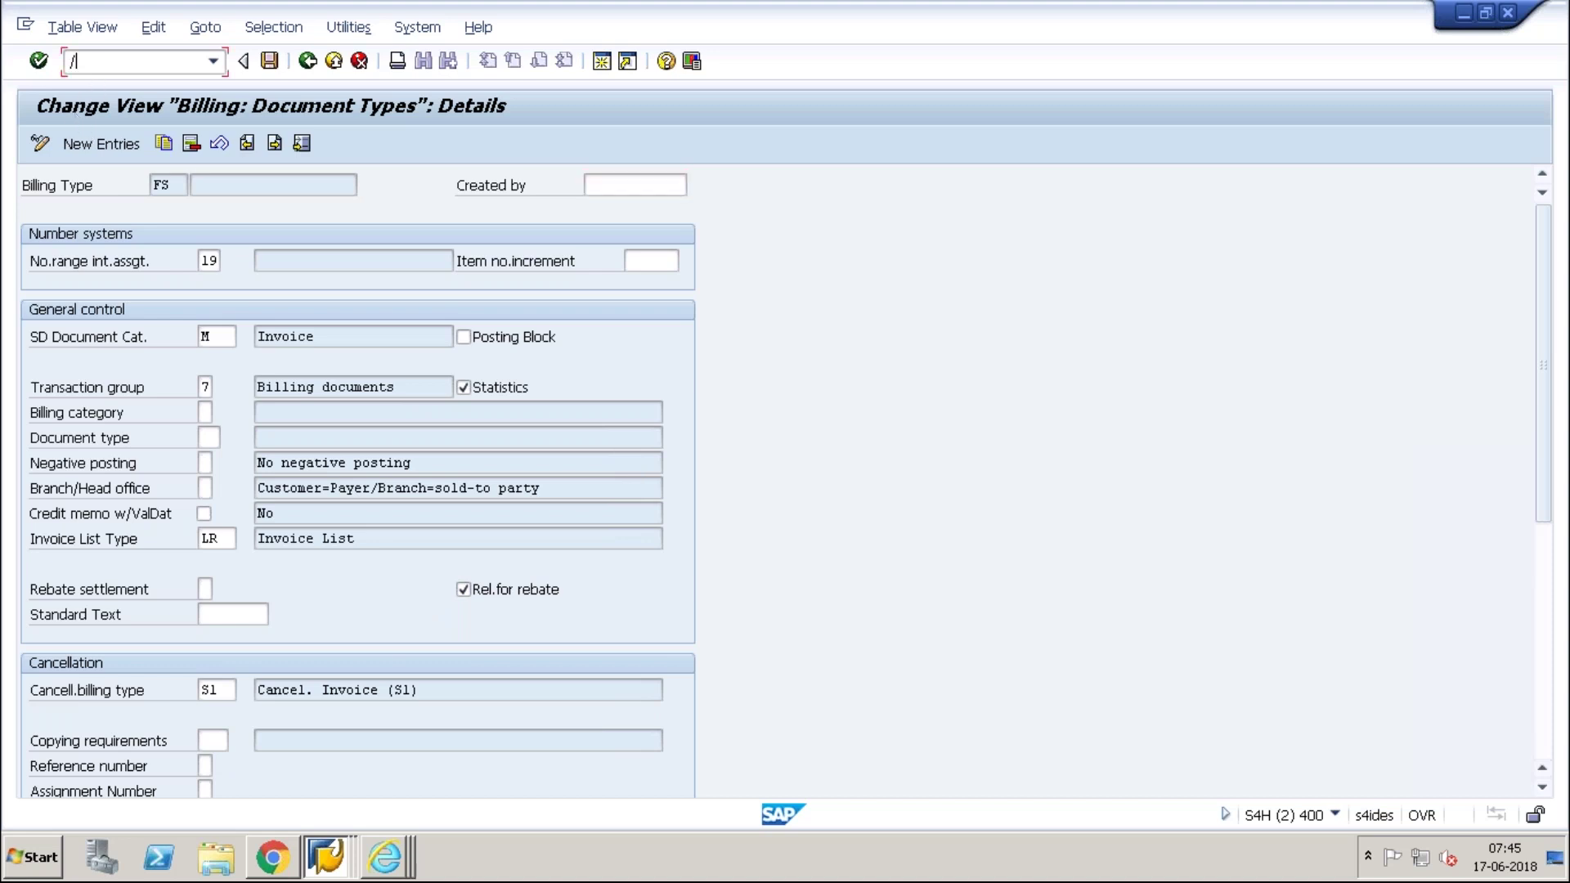
pyautogui.write('nse16')
# Step: Display table TVKO for sales org 1010 and check its reference sales org and rebate-processing fields
pyautogui.press('Return')
pyautogui.write('TVKO')
pyautogui.press('Return')
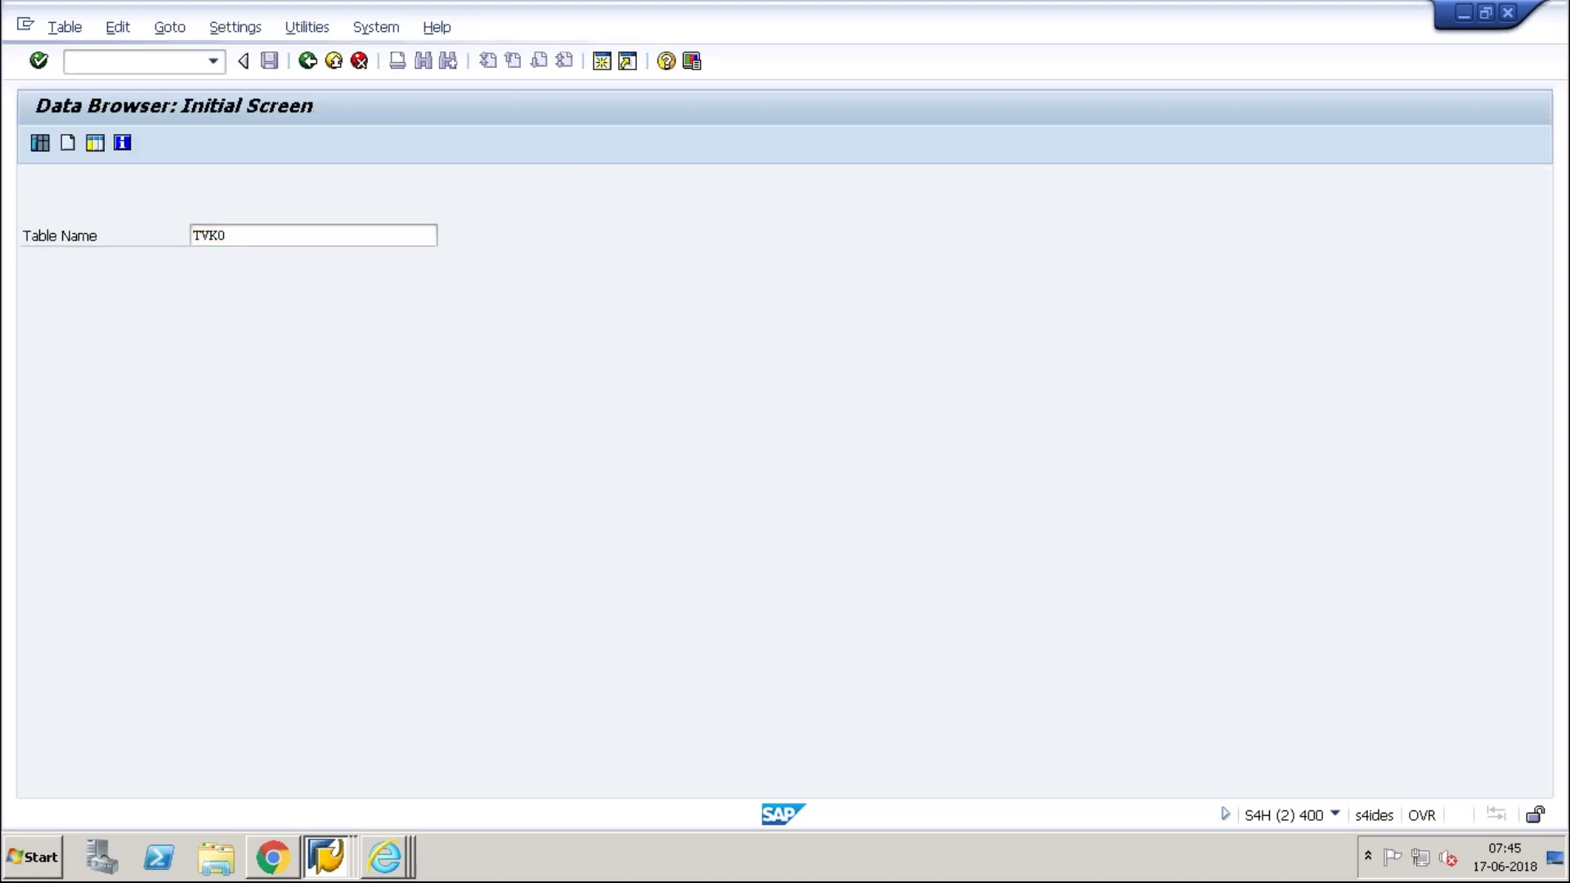
pyautogui.write('1010')
pyautogui.press('Return')
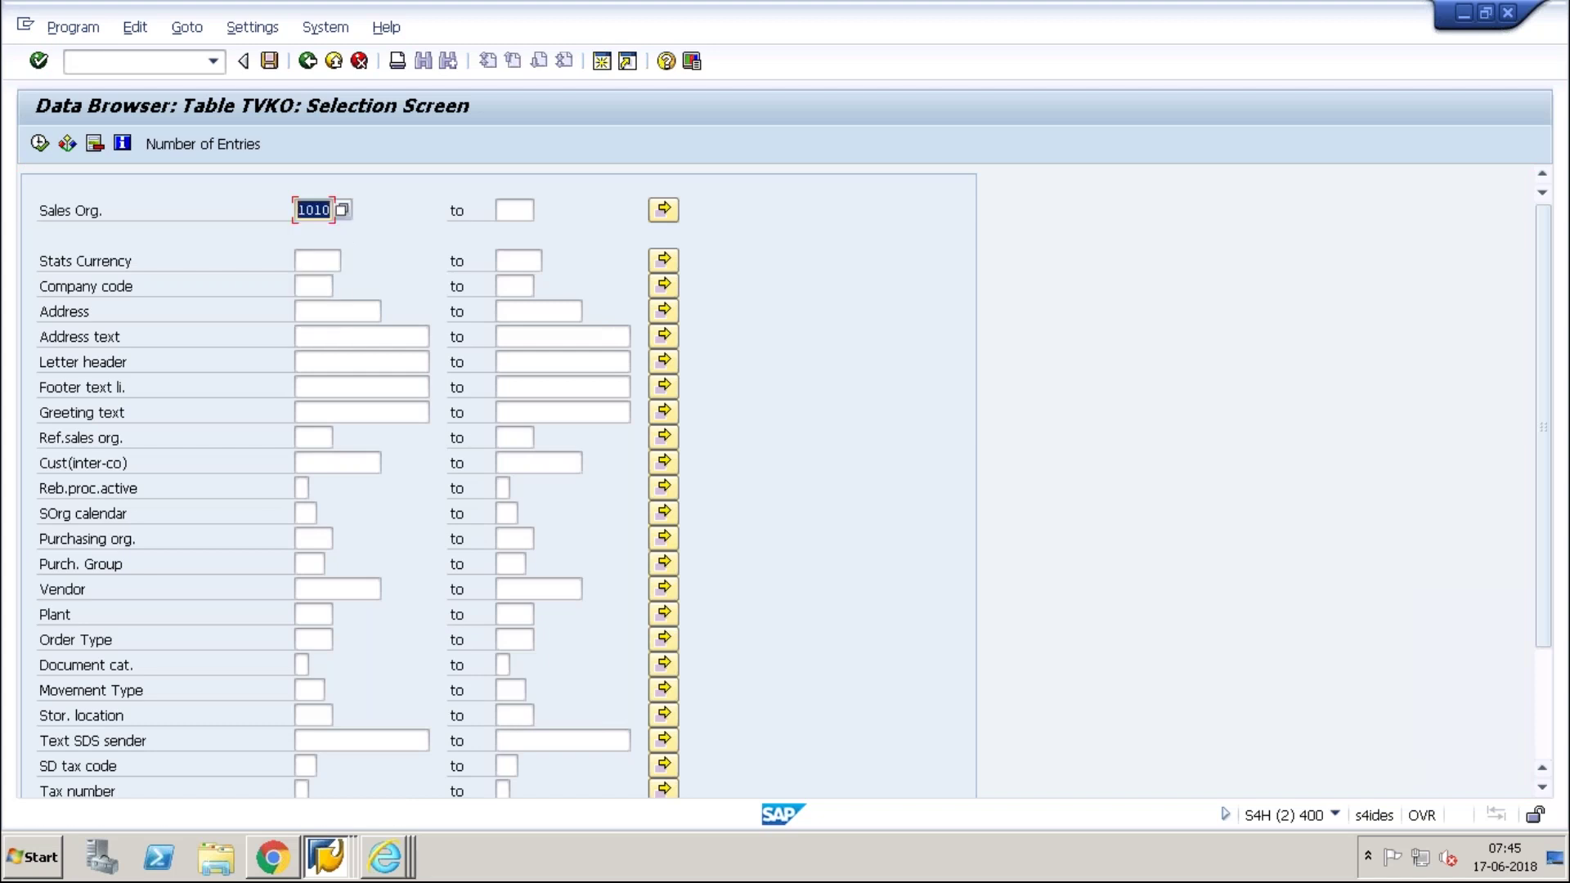
pyautogui.press('F8')
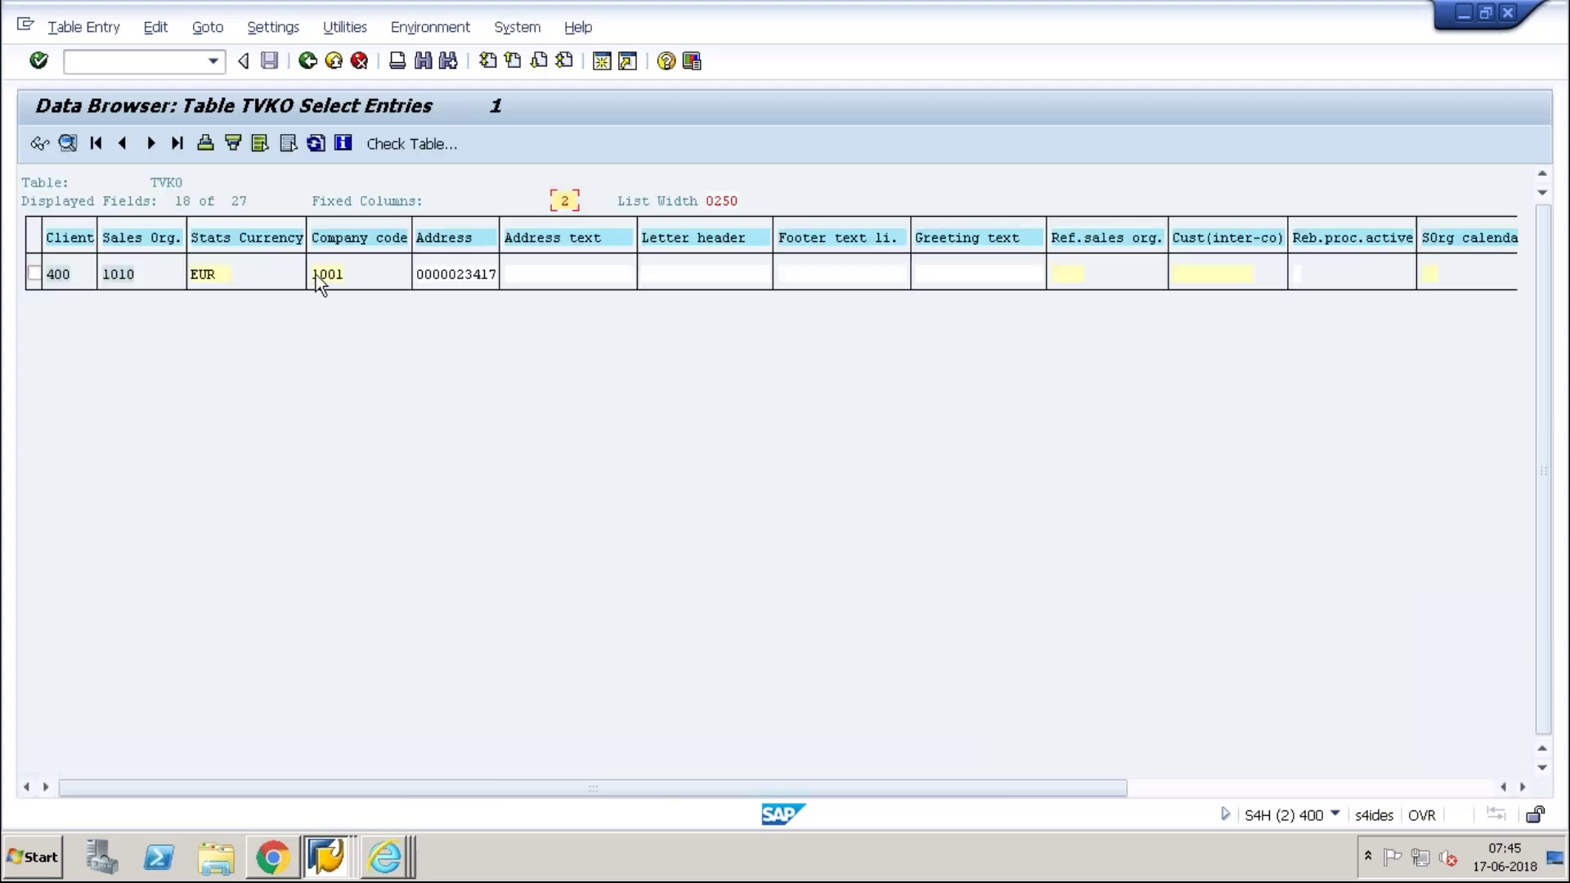
pyautogui.doubleClick(316, 275)
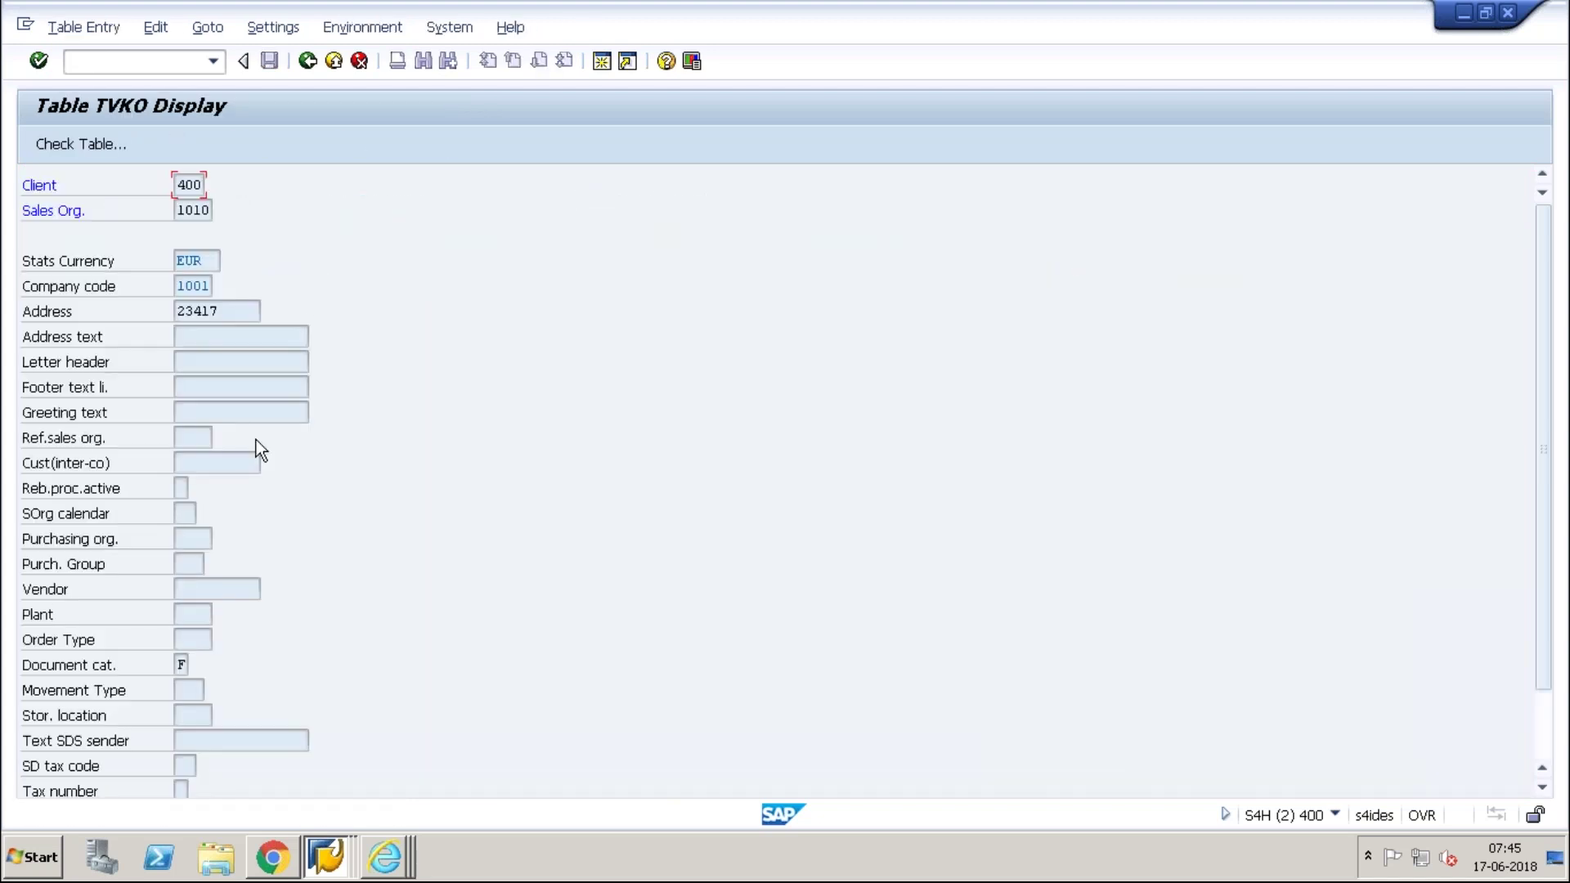
pyautogui.click(200, 436)
pyautogui.click(179, 488)
# Step: Leave the table browser for business partner maintenance via /nspro
pyautogui.click(118, 61)
pyautogui.write('/nspro')
pyautogui.press('Return')
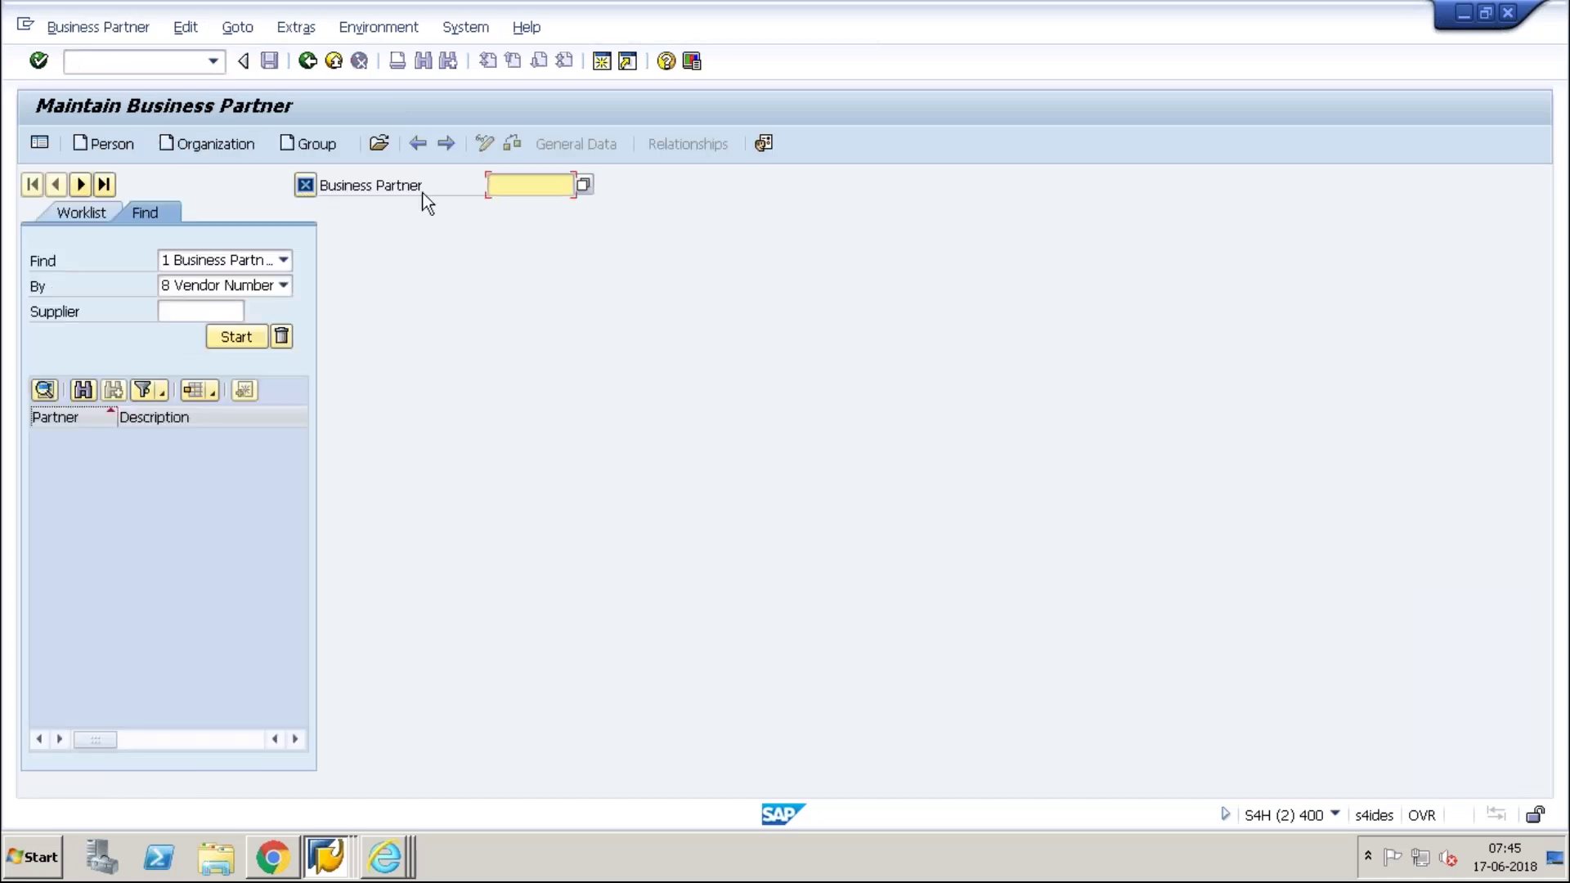
# Step: Open the domestic customer's business partner from the recently used partner numbers
pyautogui.click(382, 145)
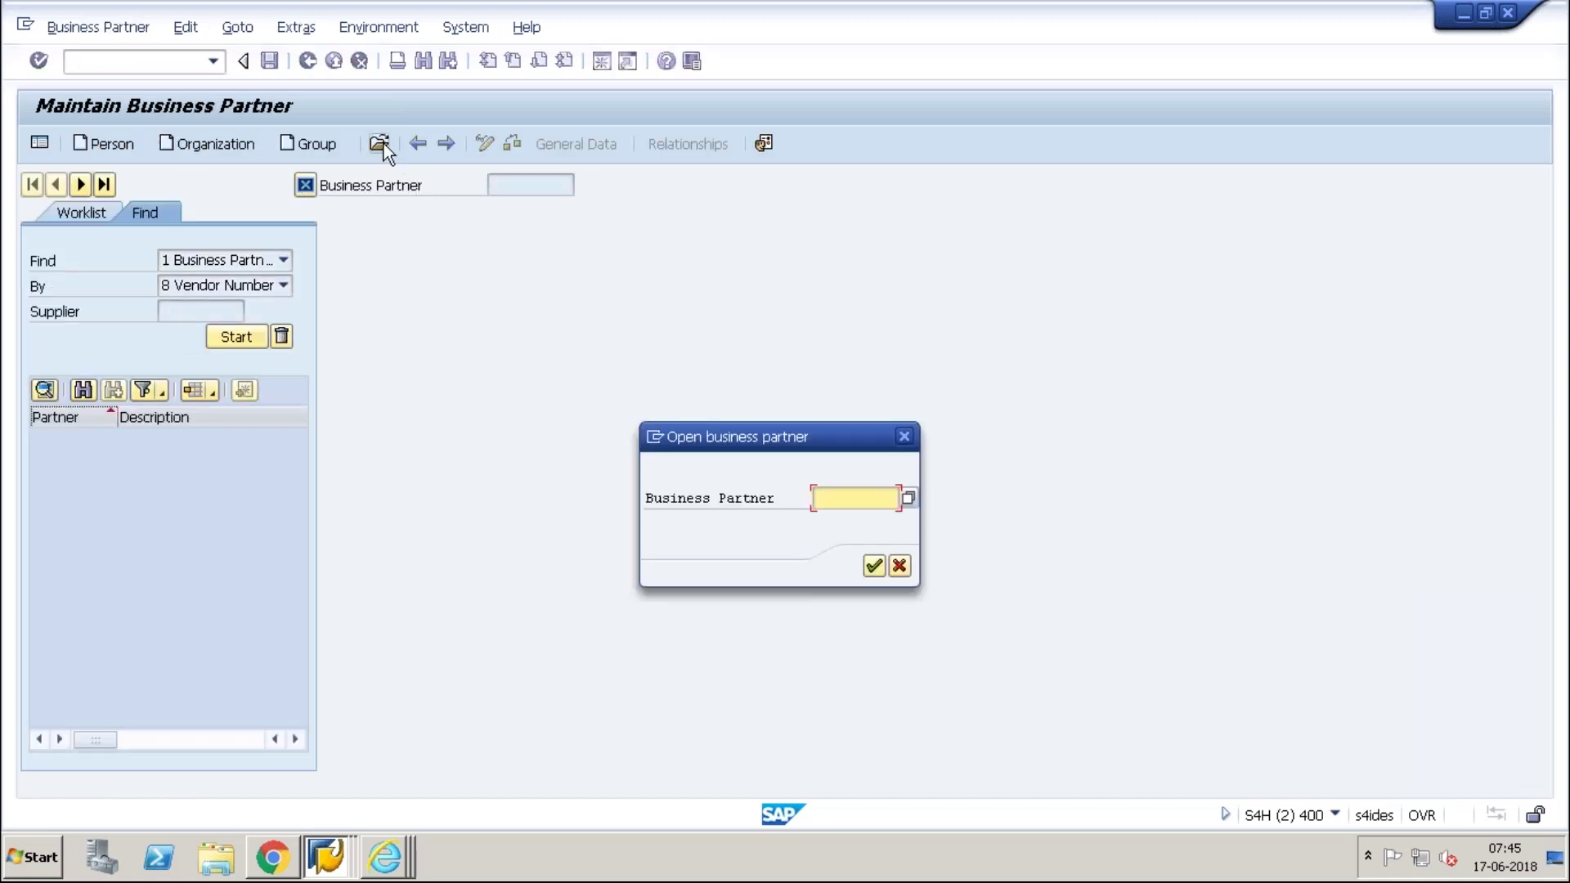
pyautogui.press('BackSpace')
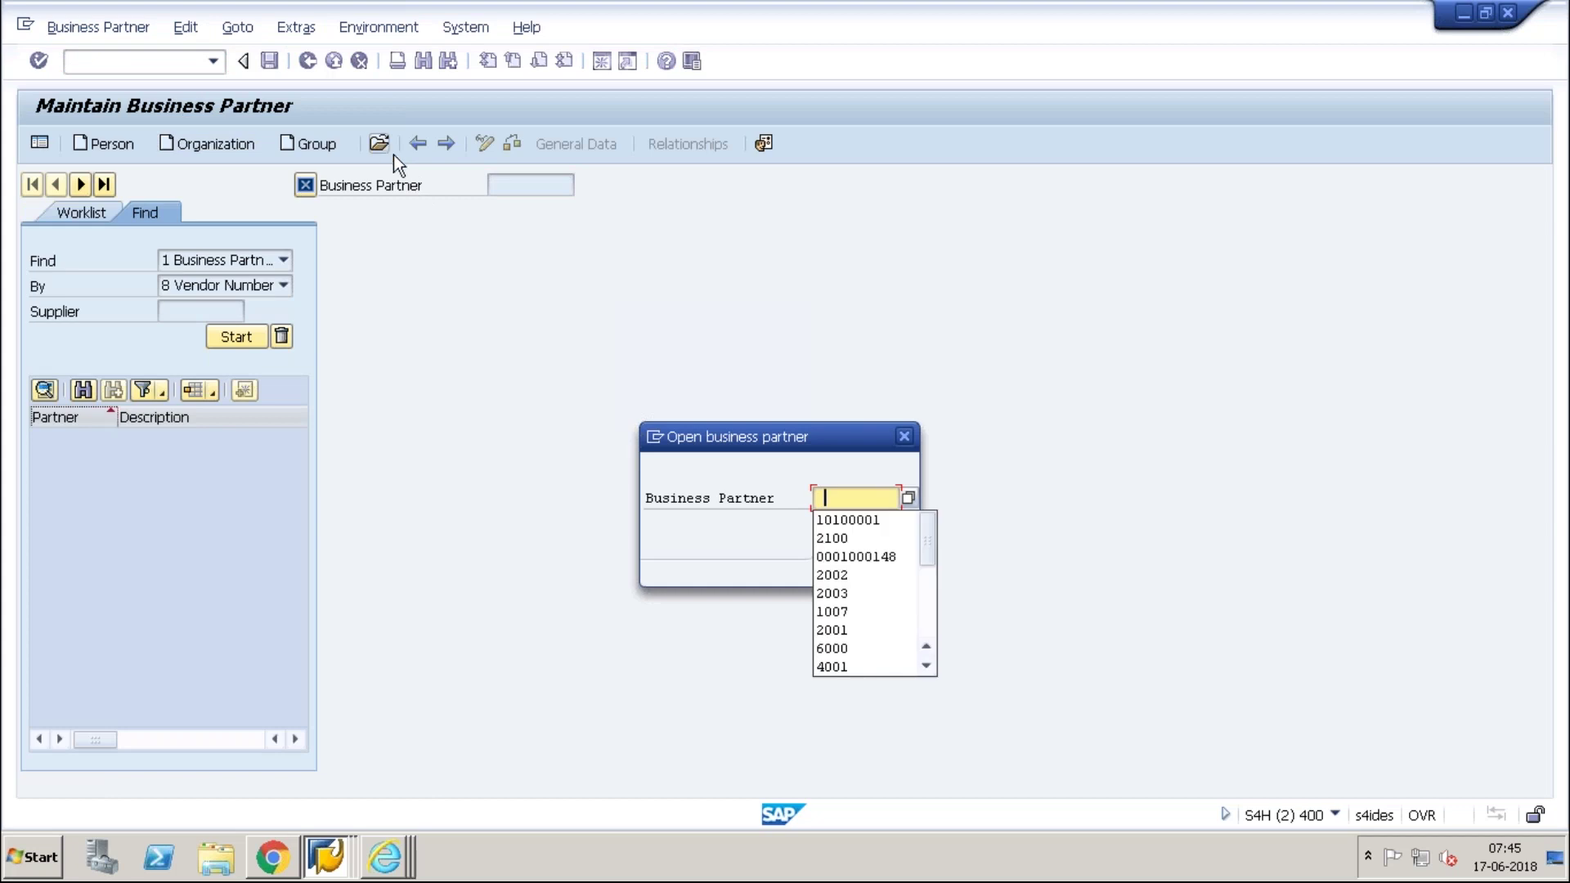
pyautogui.click(865, 524)
pyautogui.press('Return')
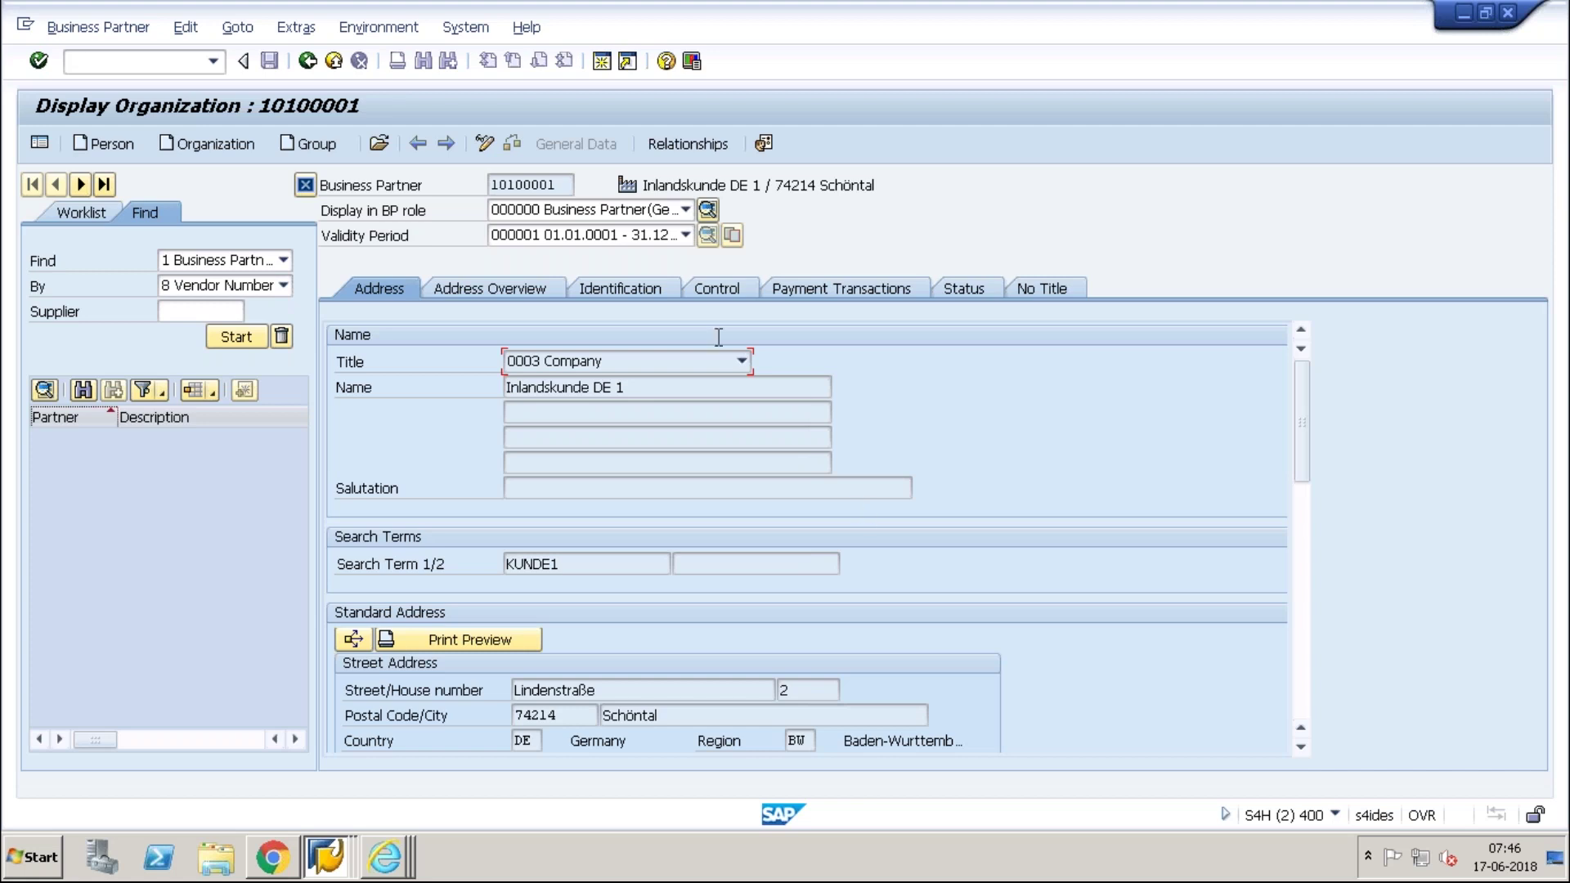
# Step: Show the partner in the FLCU01 Customer role with its sales area 1010 pricing data
pyautogui.click(610, 215)
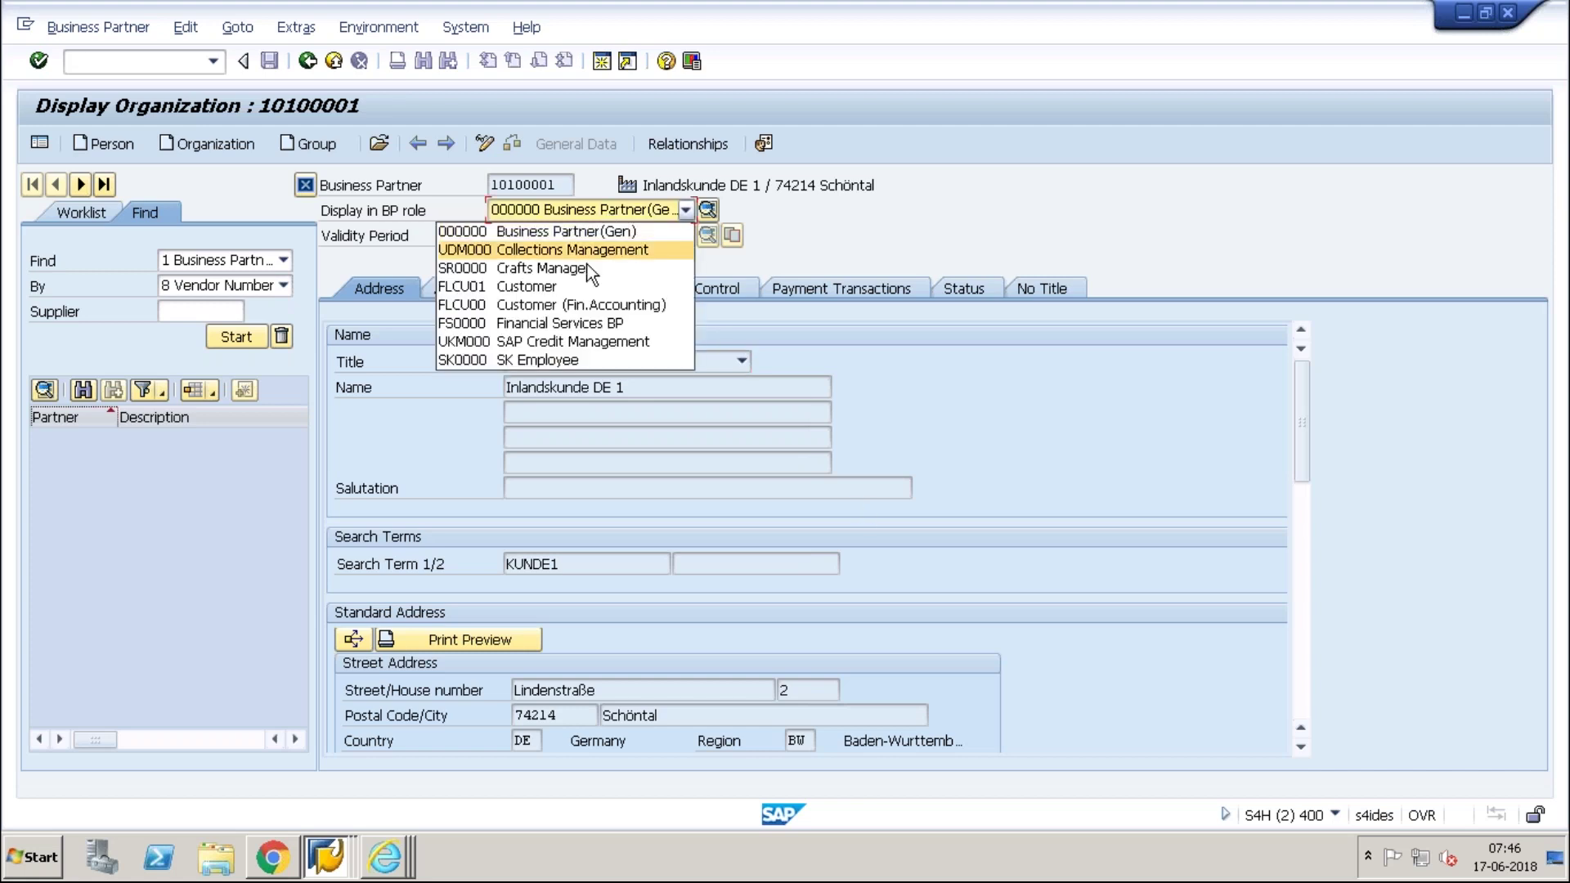
pyautogui.click(582, 288)
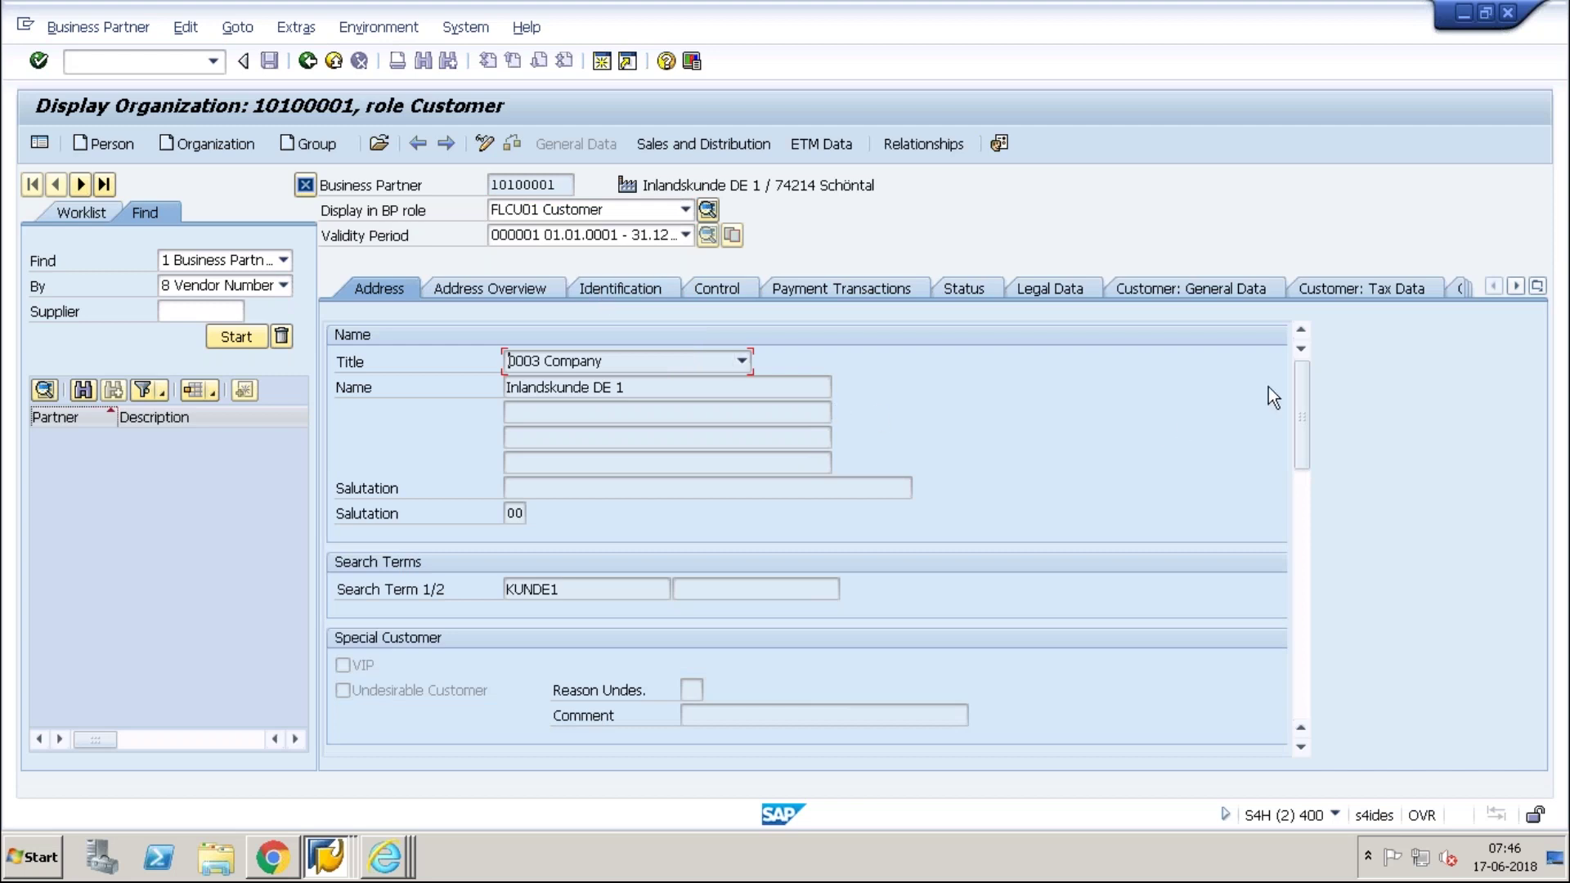
pyautogui.moveTo(1301, 396); pyautogui.dragTo(1333, 530)
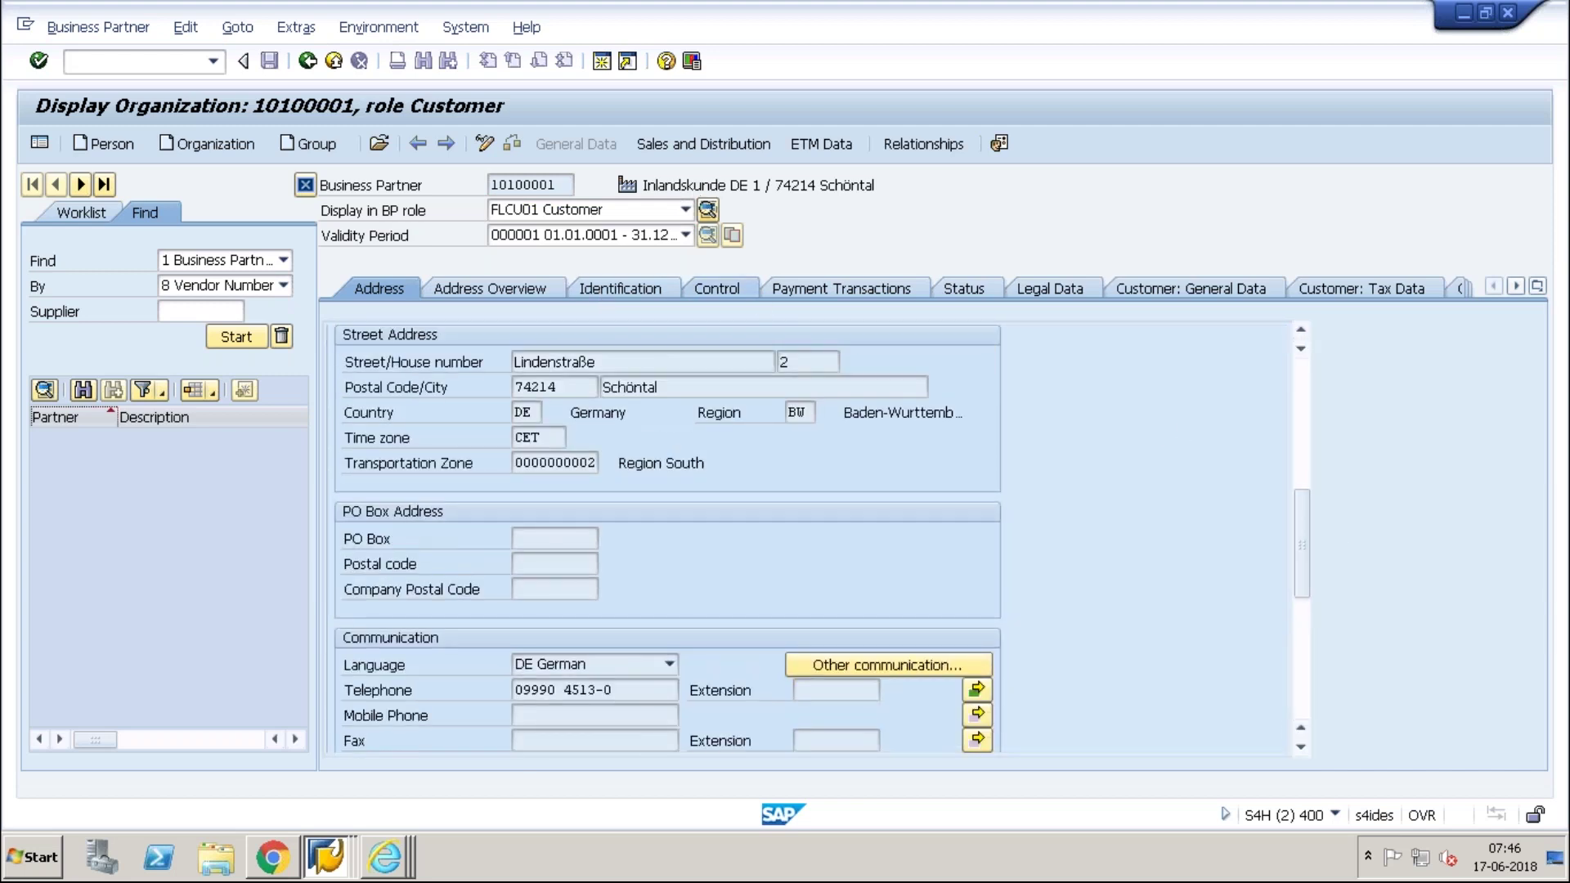
pyautogui.click(684, 145)
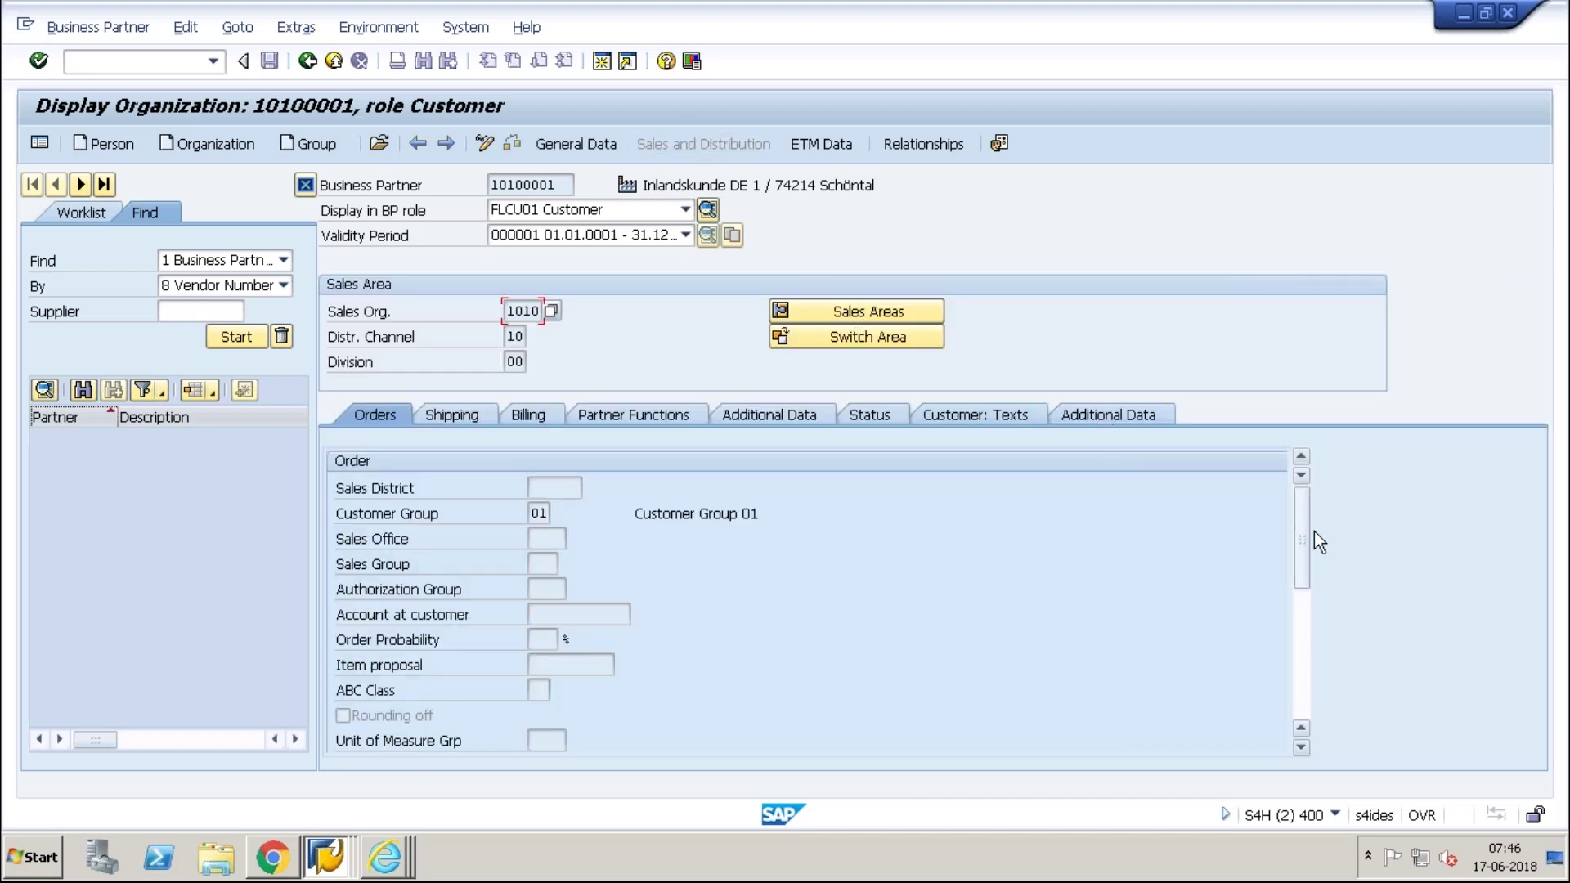
pyautogui.moveTo(1307, 584); pyautogui.dragTo(1308, 712)
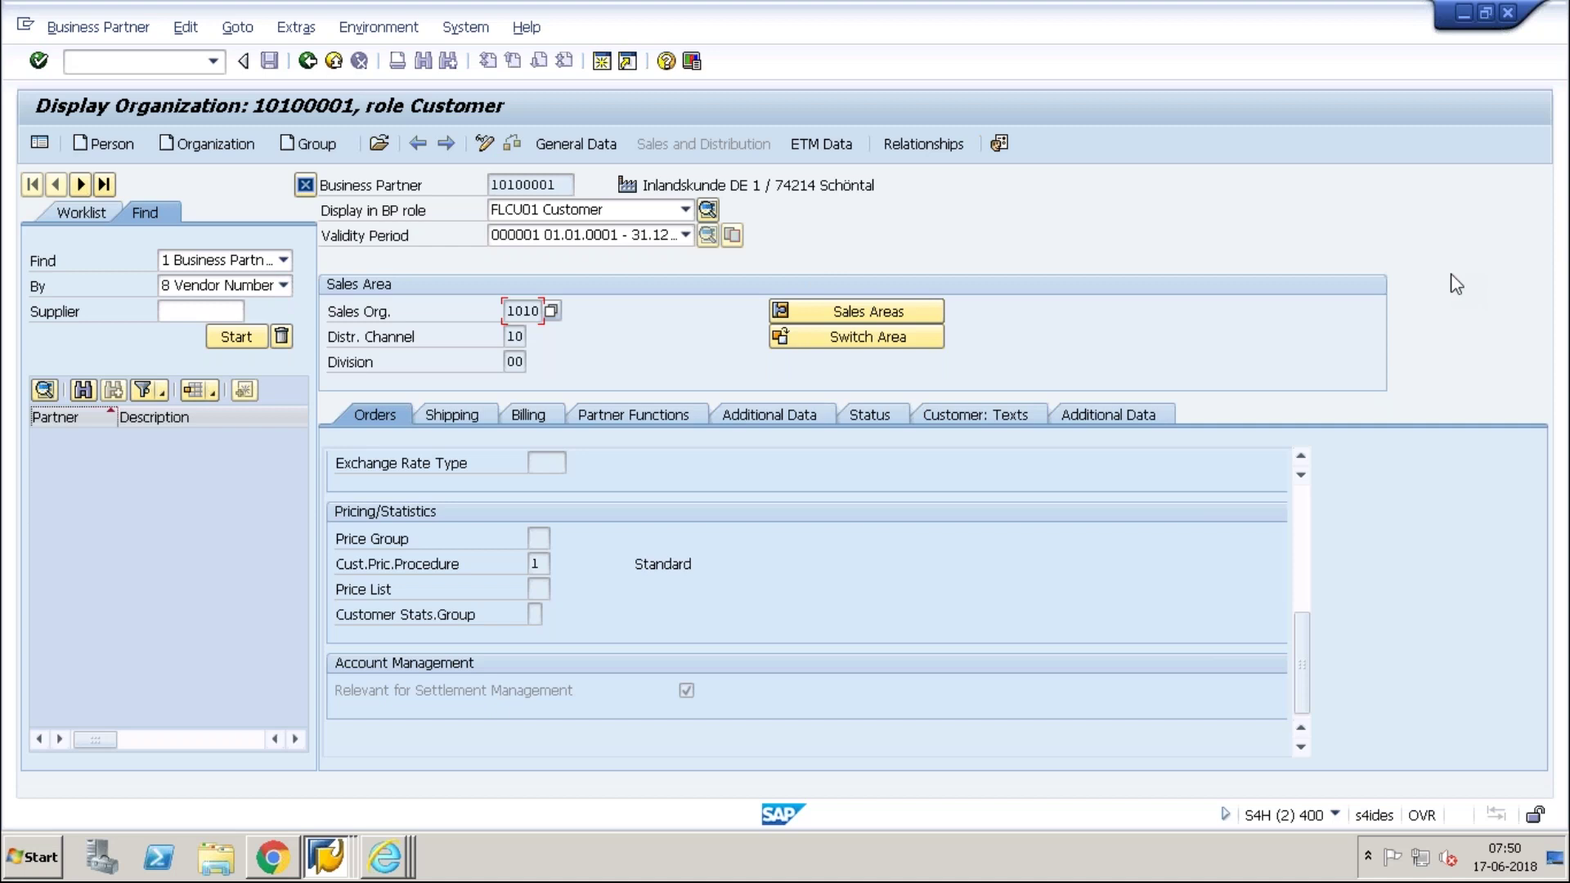
# Step: Back in Excel, enter the label 'sales ordr' in G27
pyautogui.moveTo(1542, 8)
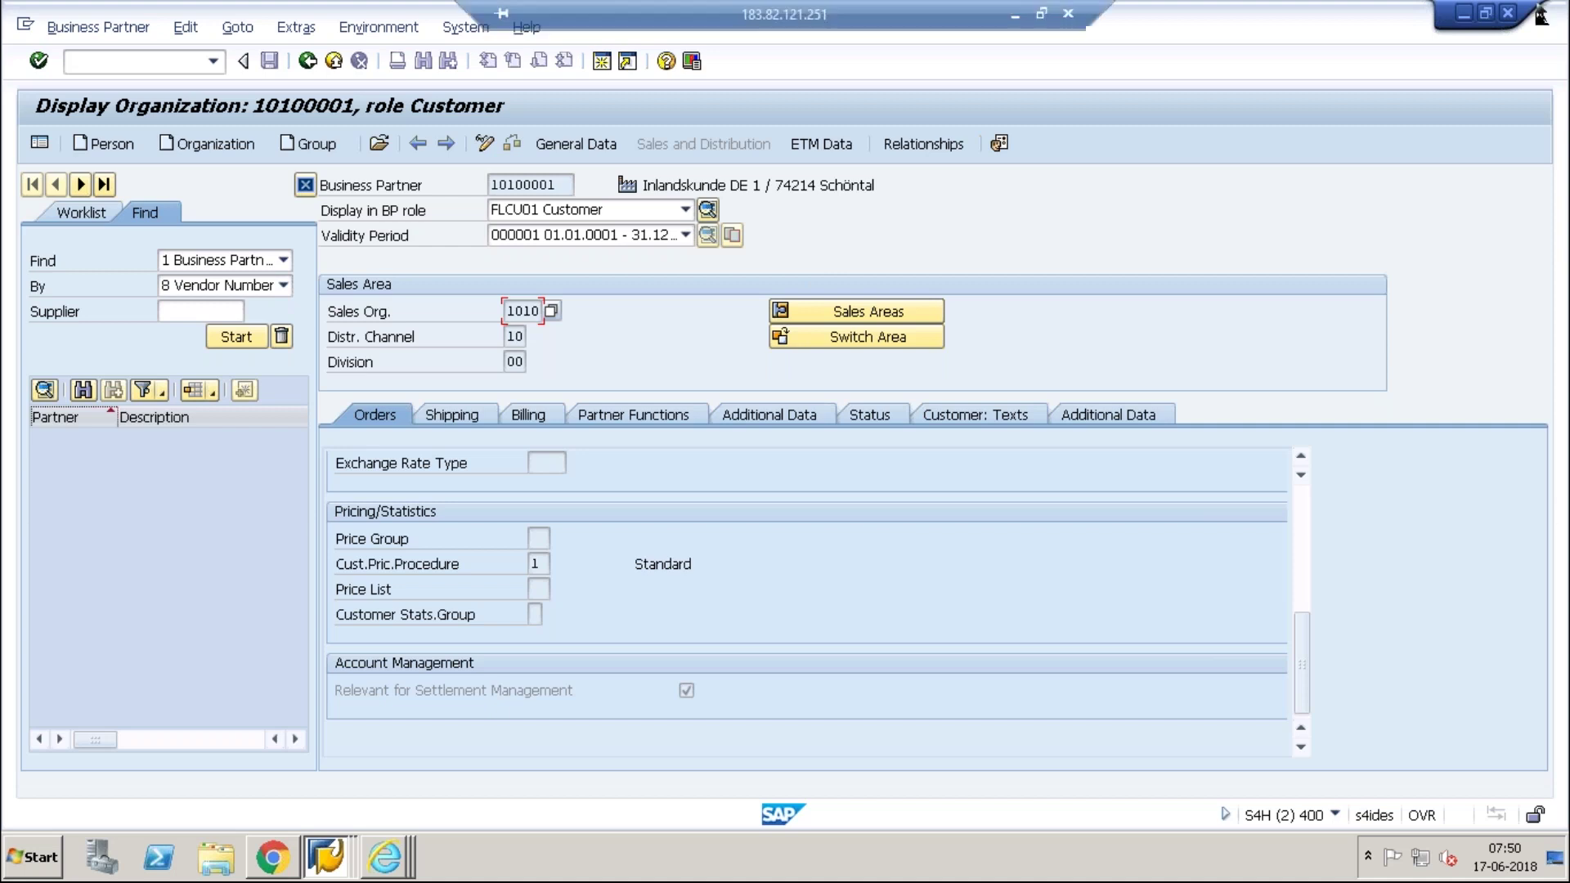
pyautogui.click(1014, 13)
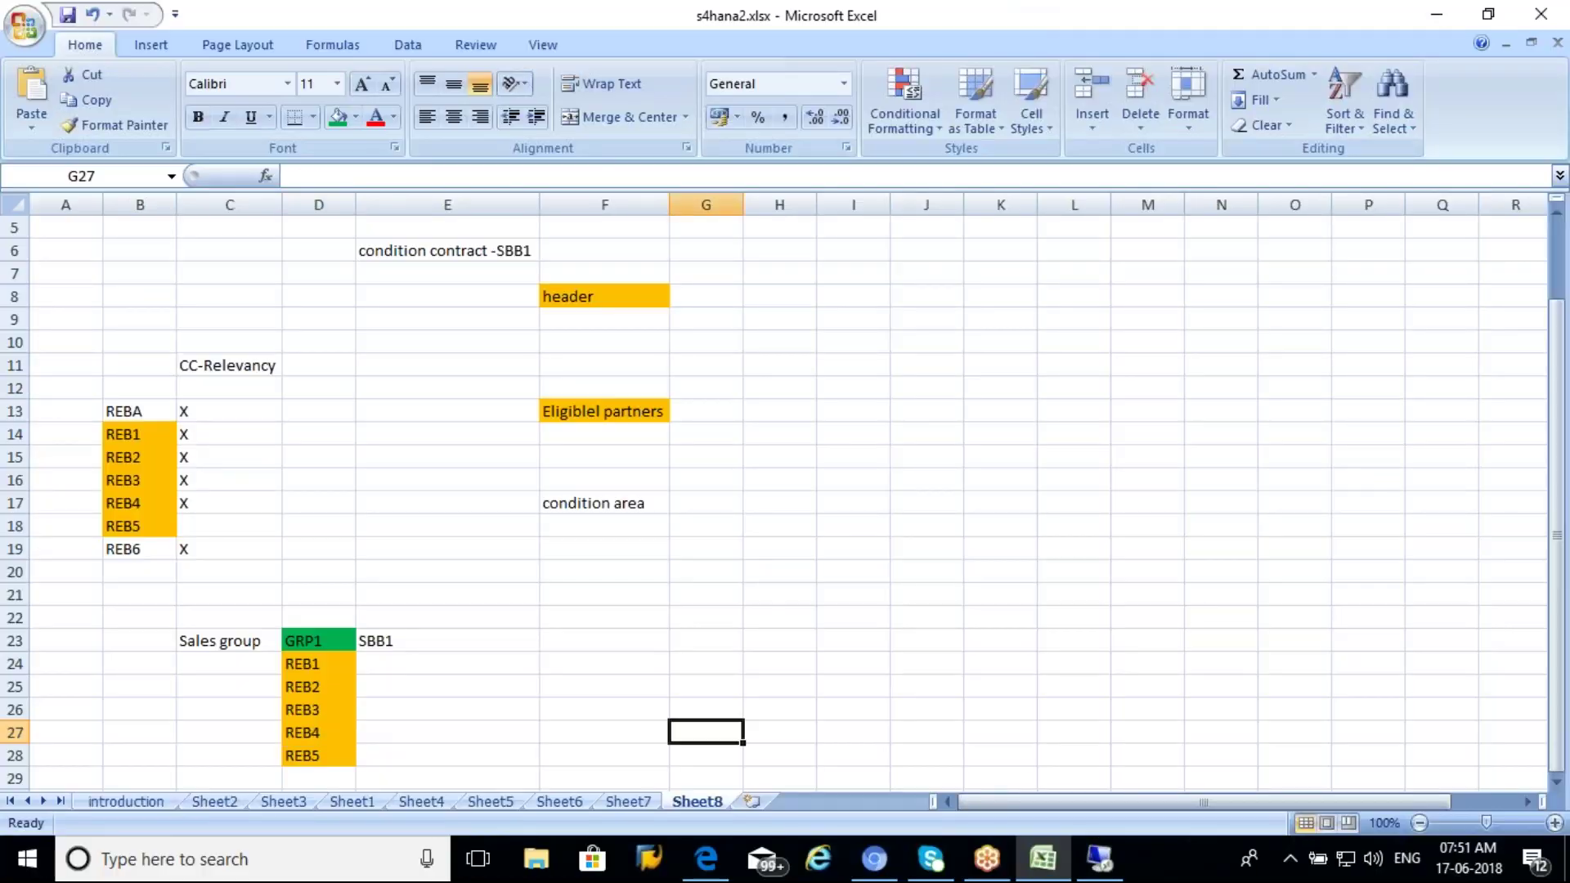
pyautogui.write('sales ordr')
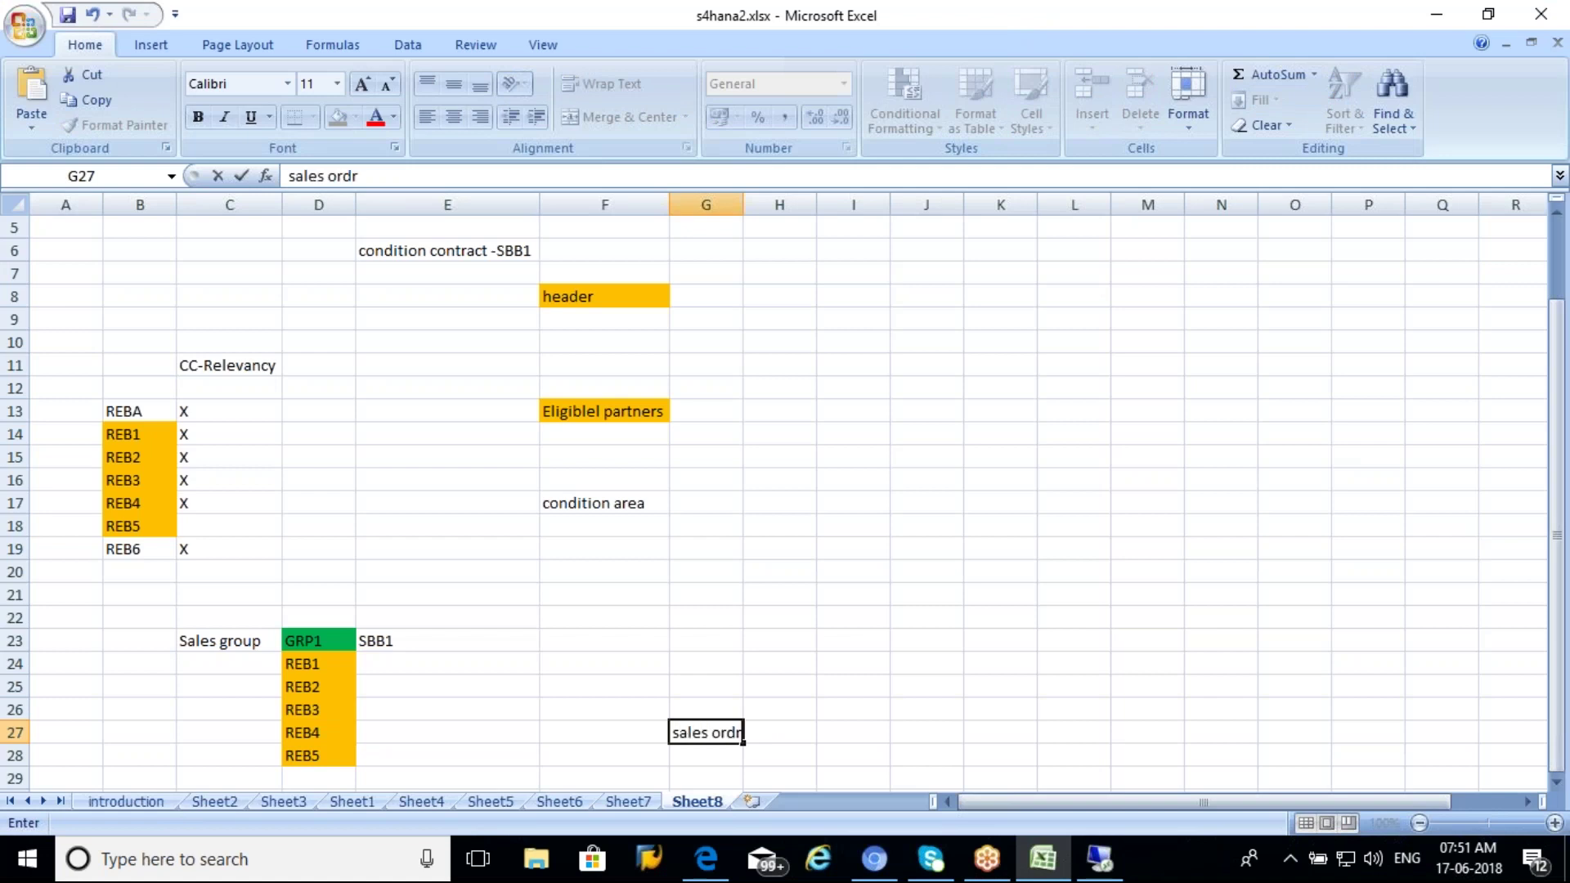
pyautogui.press('Tab')
# Step: Enter sales orders 1 and 2 with amounts 500 and 300
pyautogui.write('1')
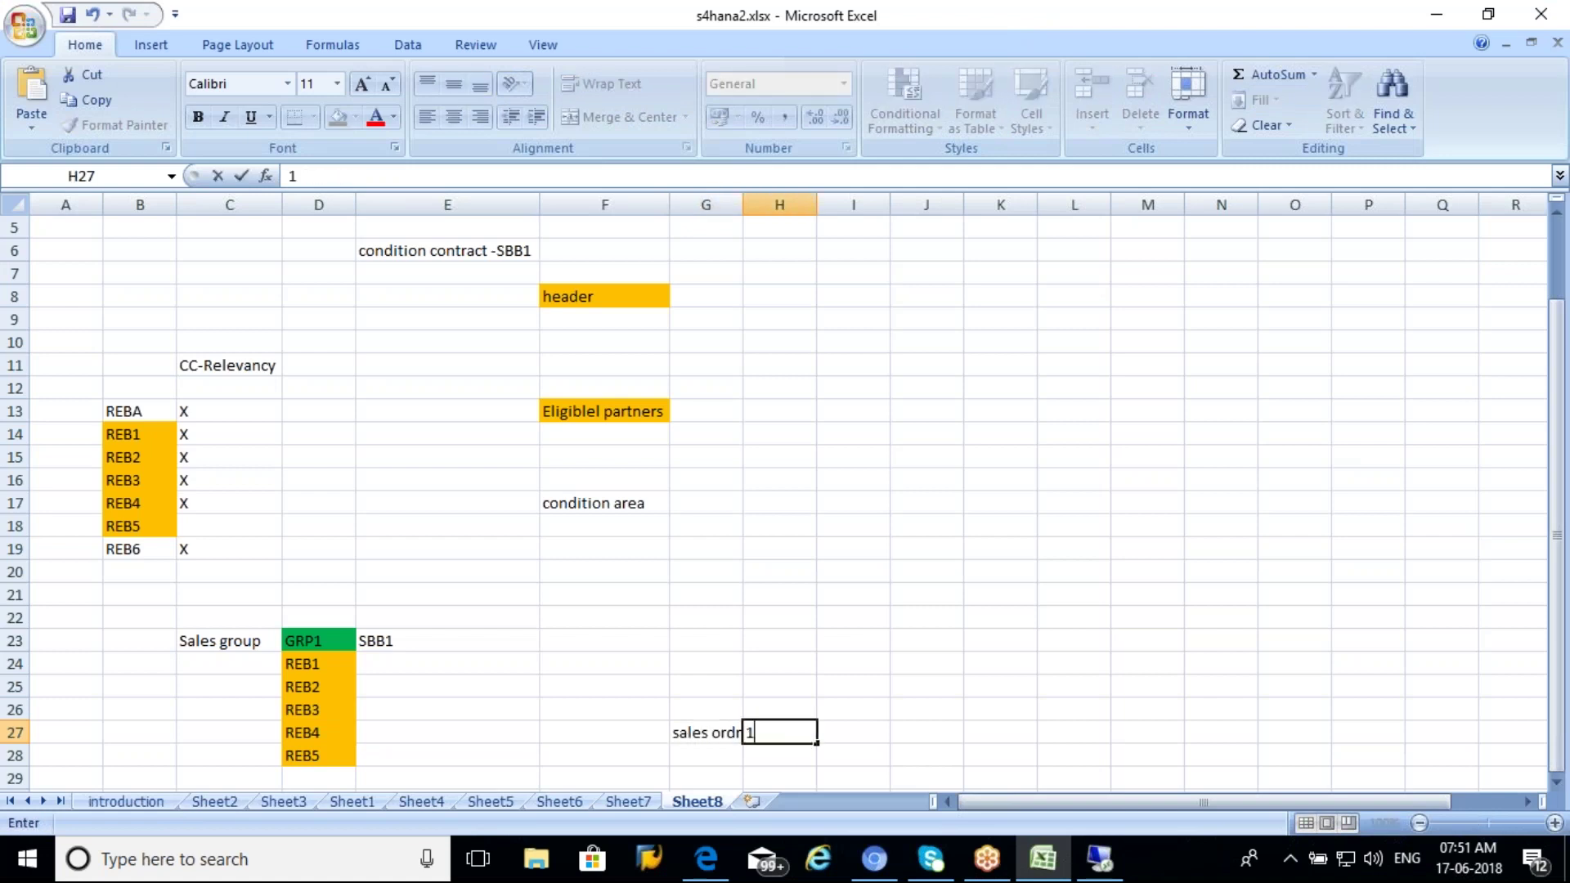
pyautogui.click(945, 734)
pyautogui.write('50')
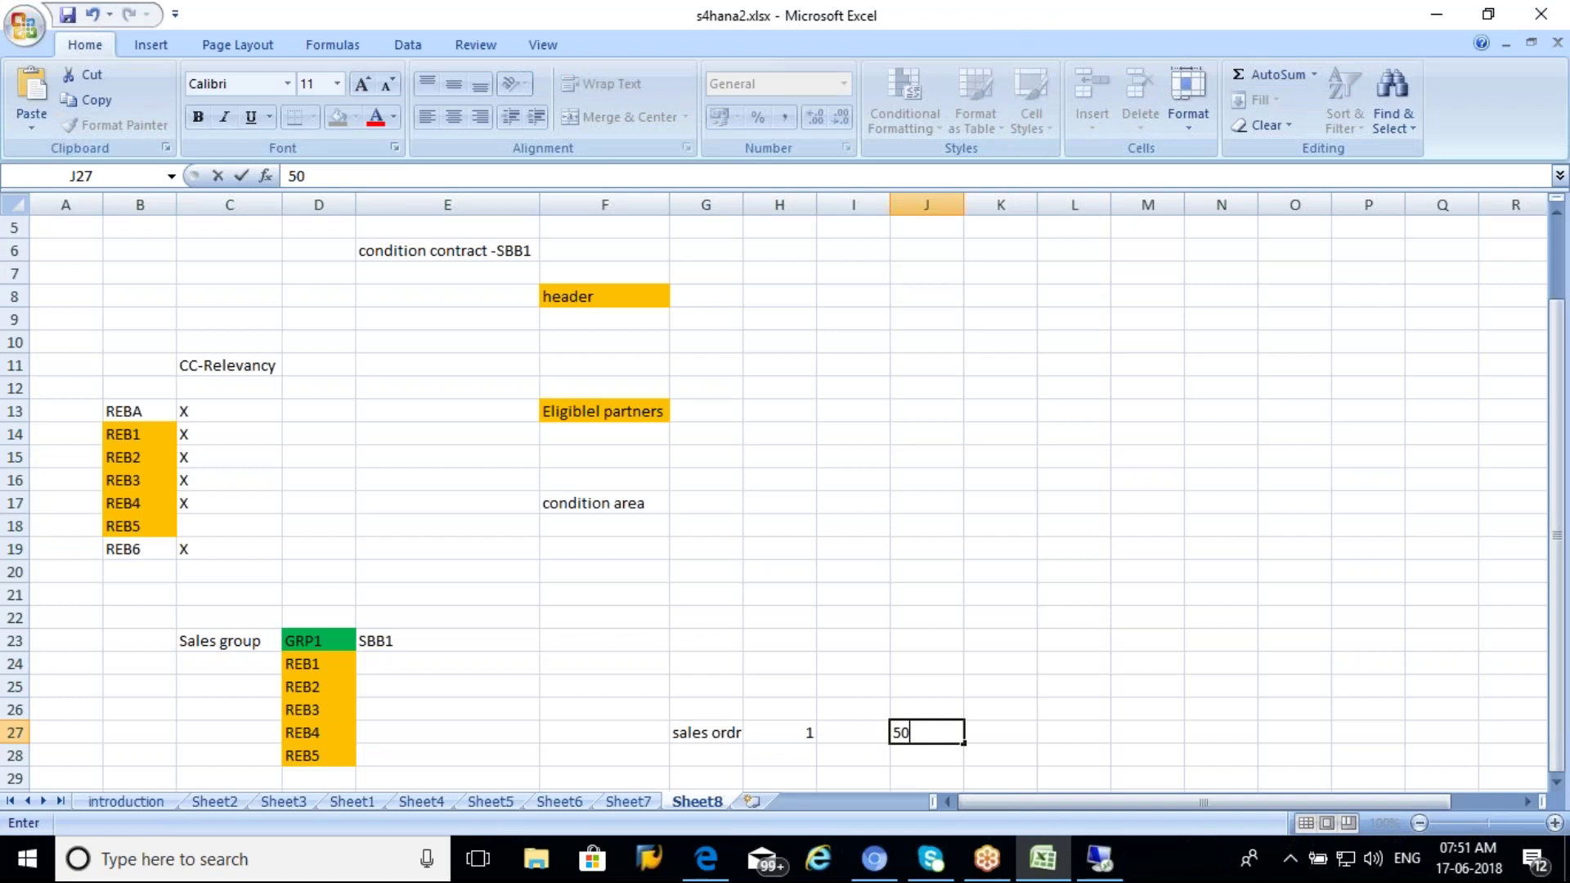
pyautogui.write('0')
pyautogui.click(814, 760)
pyautogui.write('2')
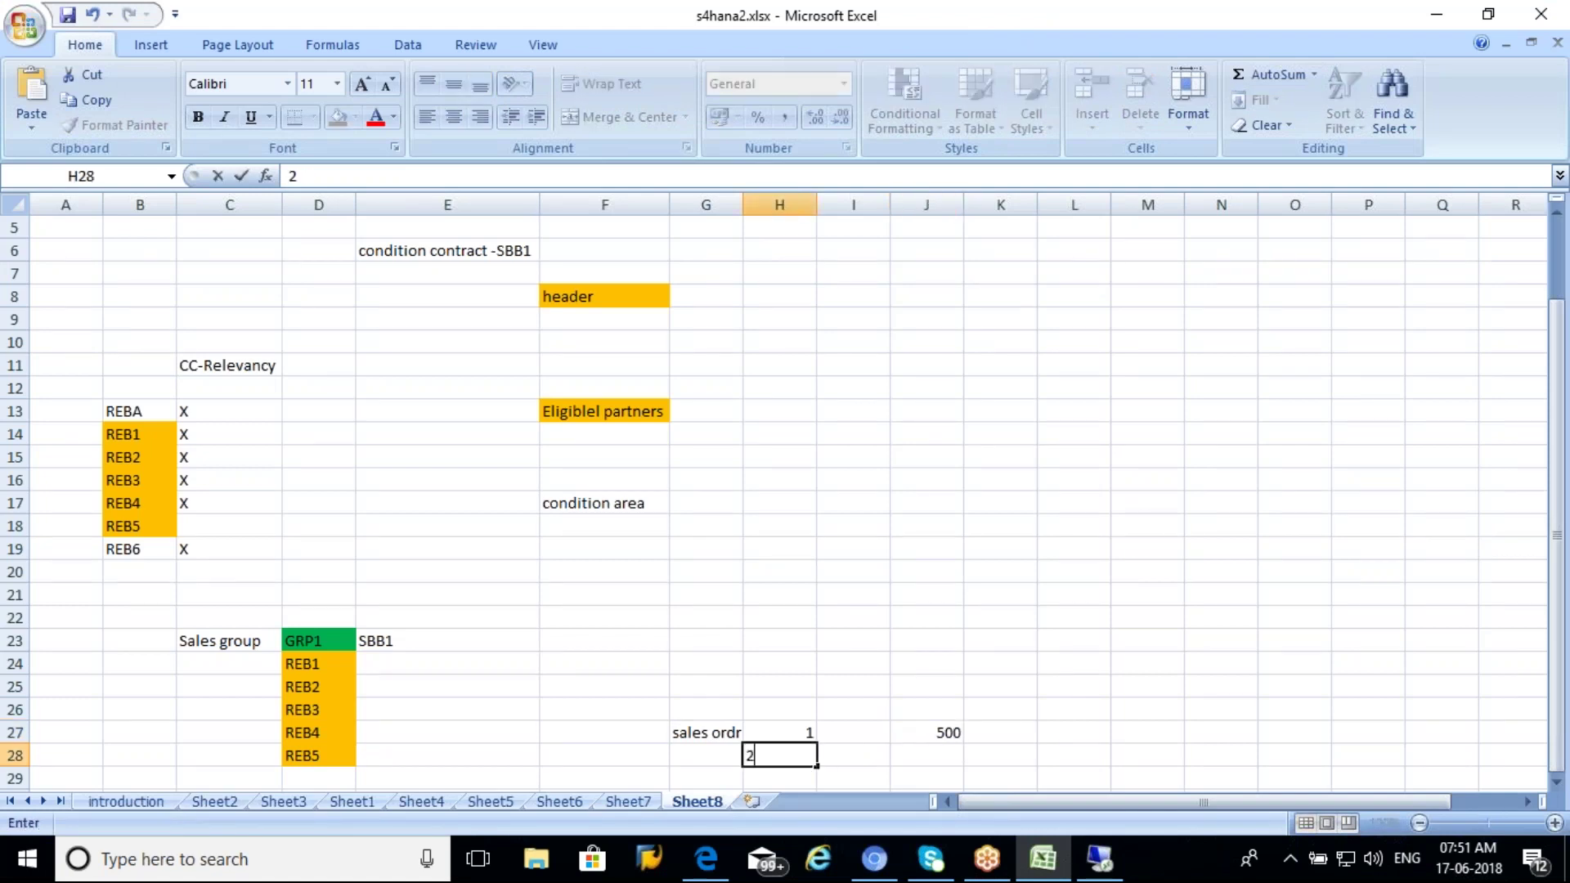
pyautogui.click(927, 755)
pyautogui.write('00')
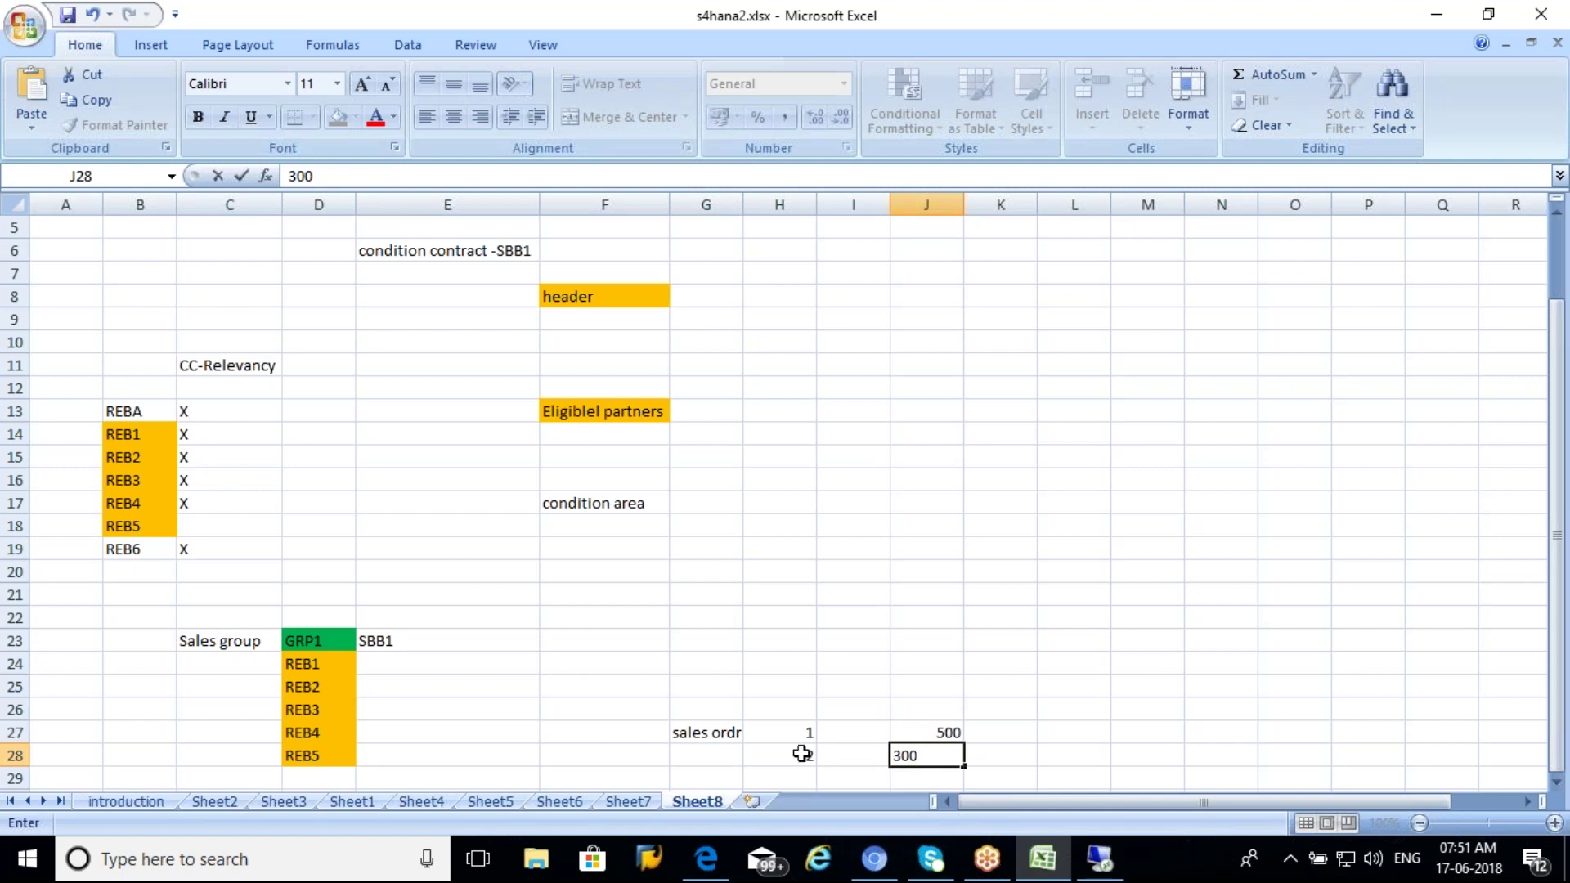
pyautogui.click(804, 775)
# Step: Enter sales order 3 with amount 200
pyautogui.write('3')
pyautogui.press('Tab')
pyautogui.write('200')
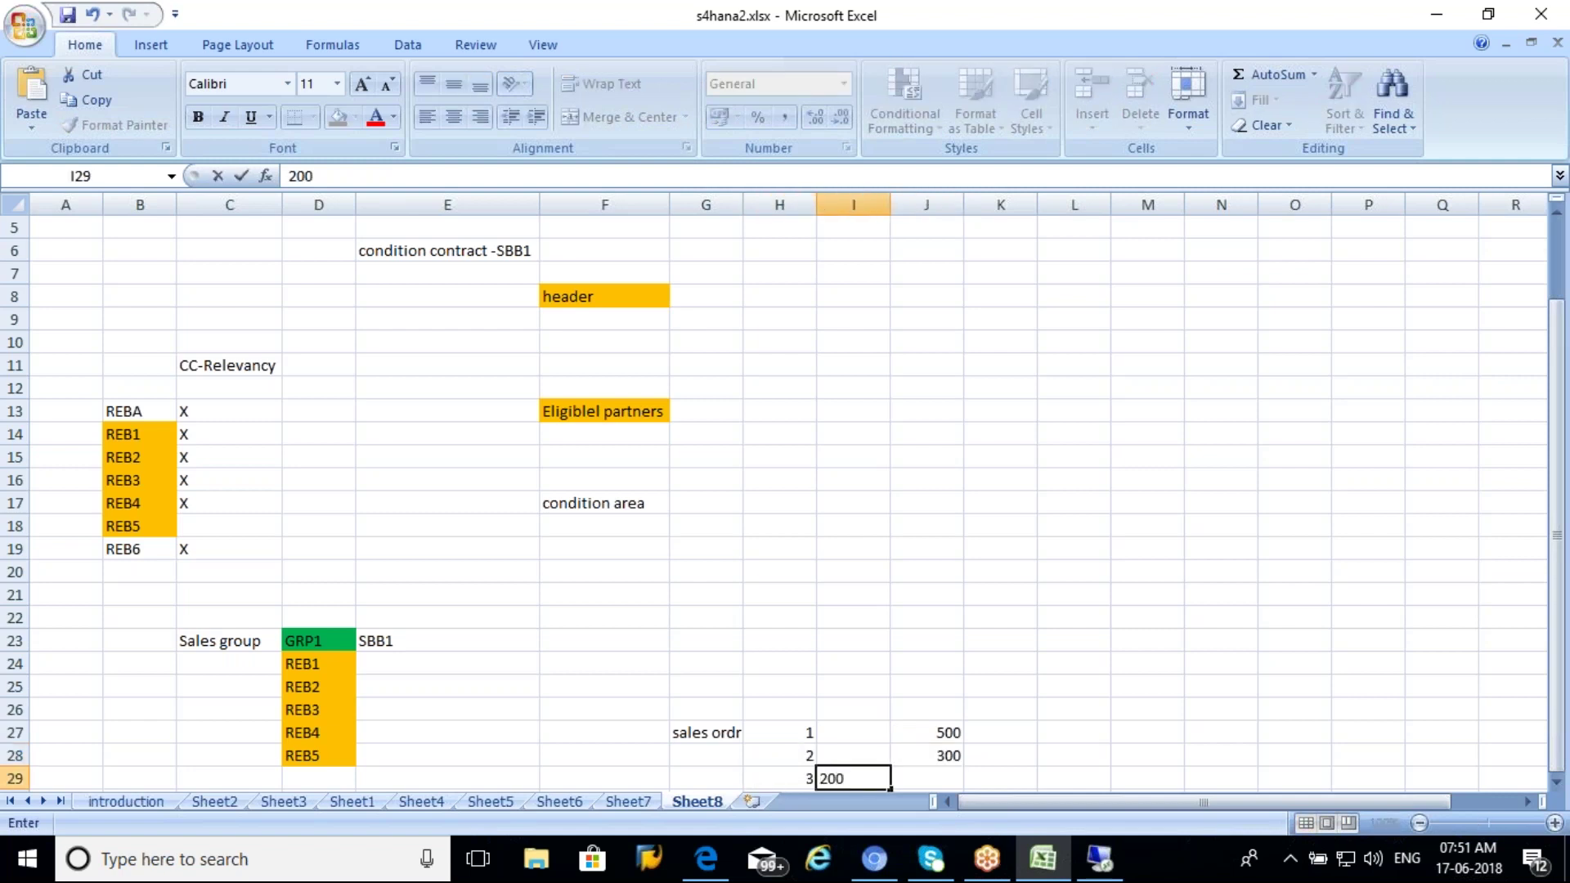
pyautogui.press('BackSpace')
pyautogui.press('BackSpace')
pyautogui.press('Tab')
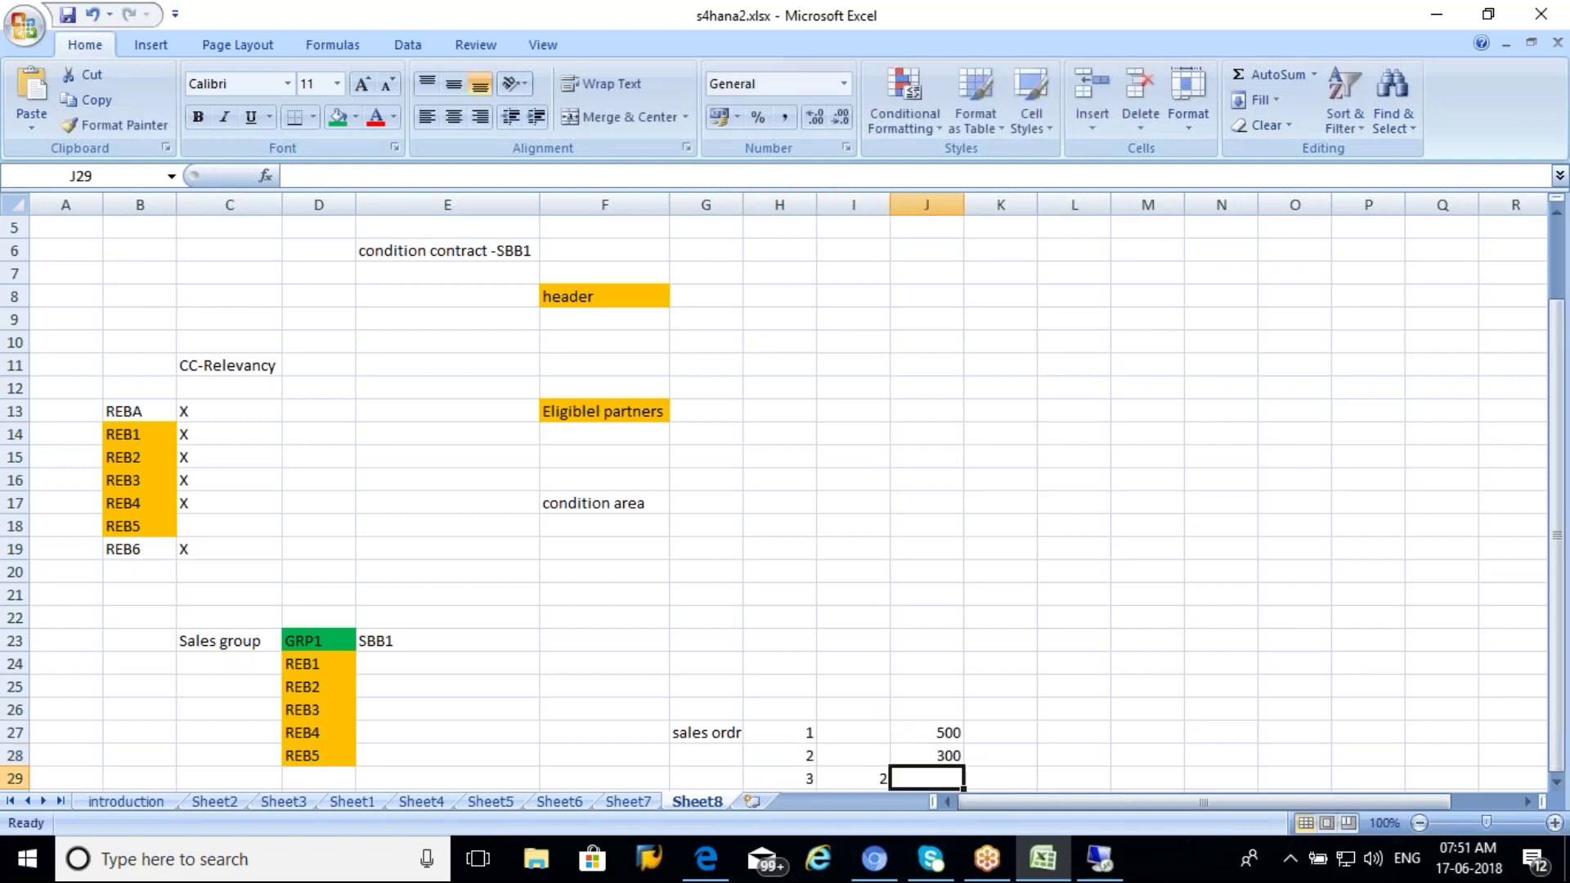
pyautogui.write('200')
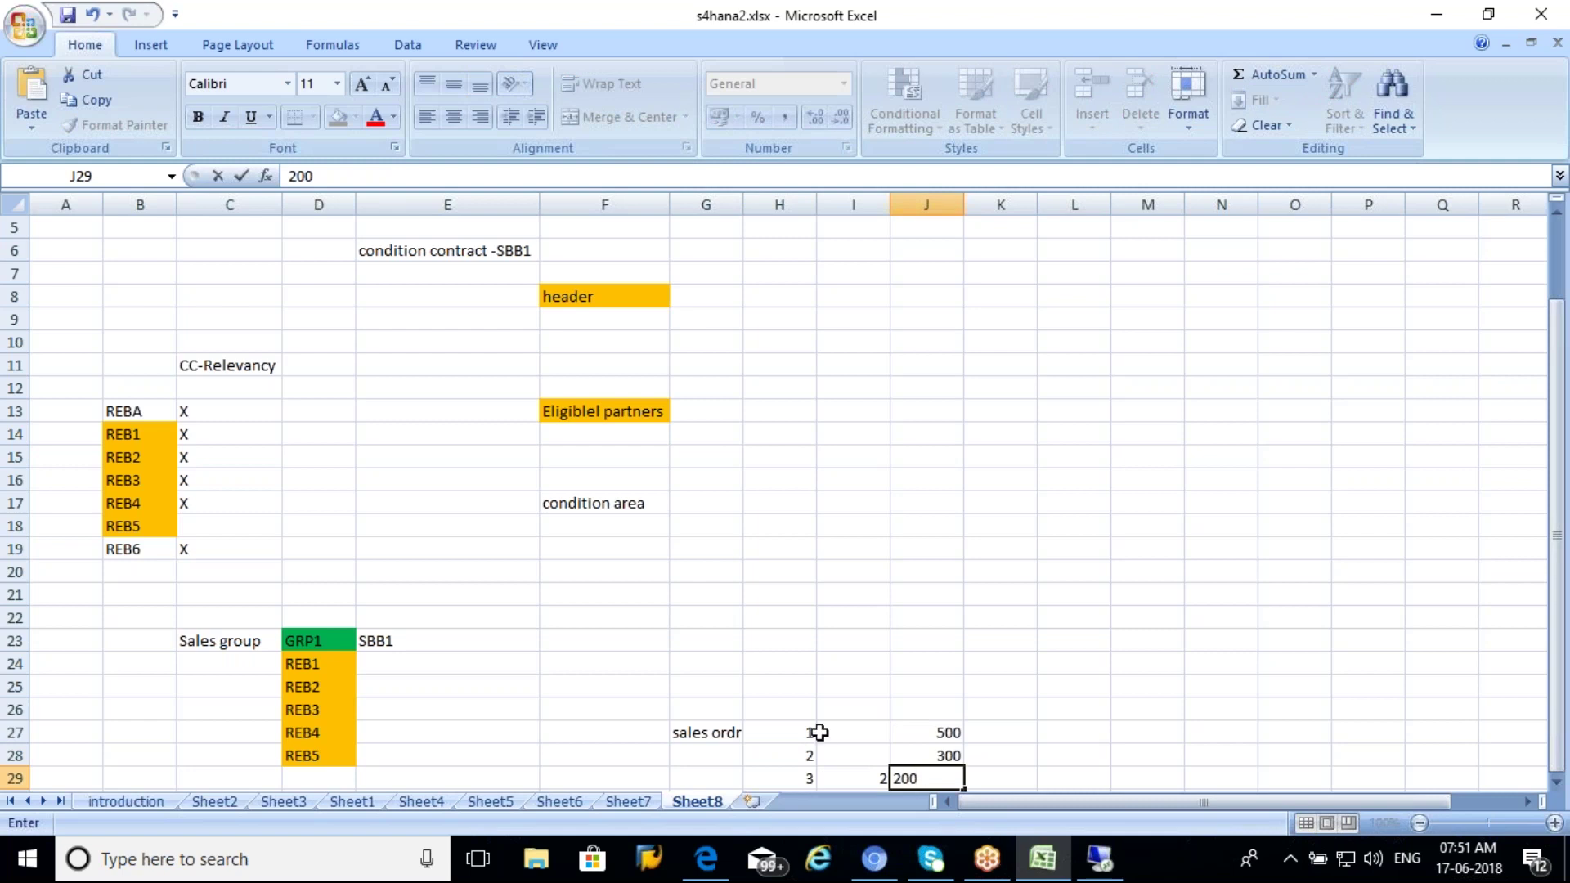
pyautogui.click(868, 654)
pyautogui.press('Down')
pyautogui.press('Down')
pyautogui.press('Down')
pyautogui.press('Down')
pyautogui.press('Down')
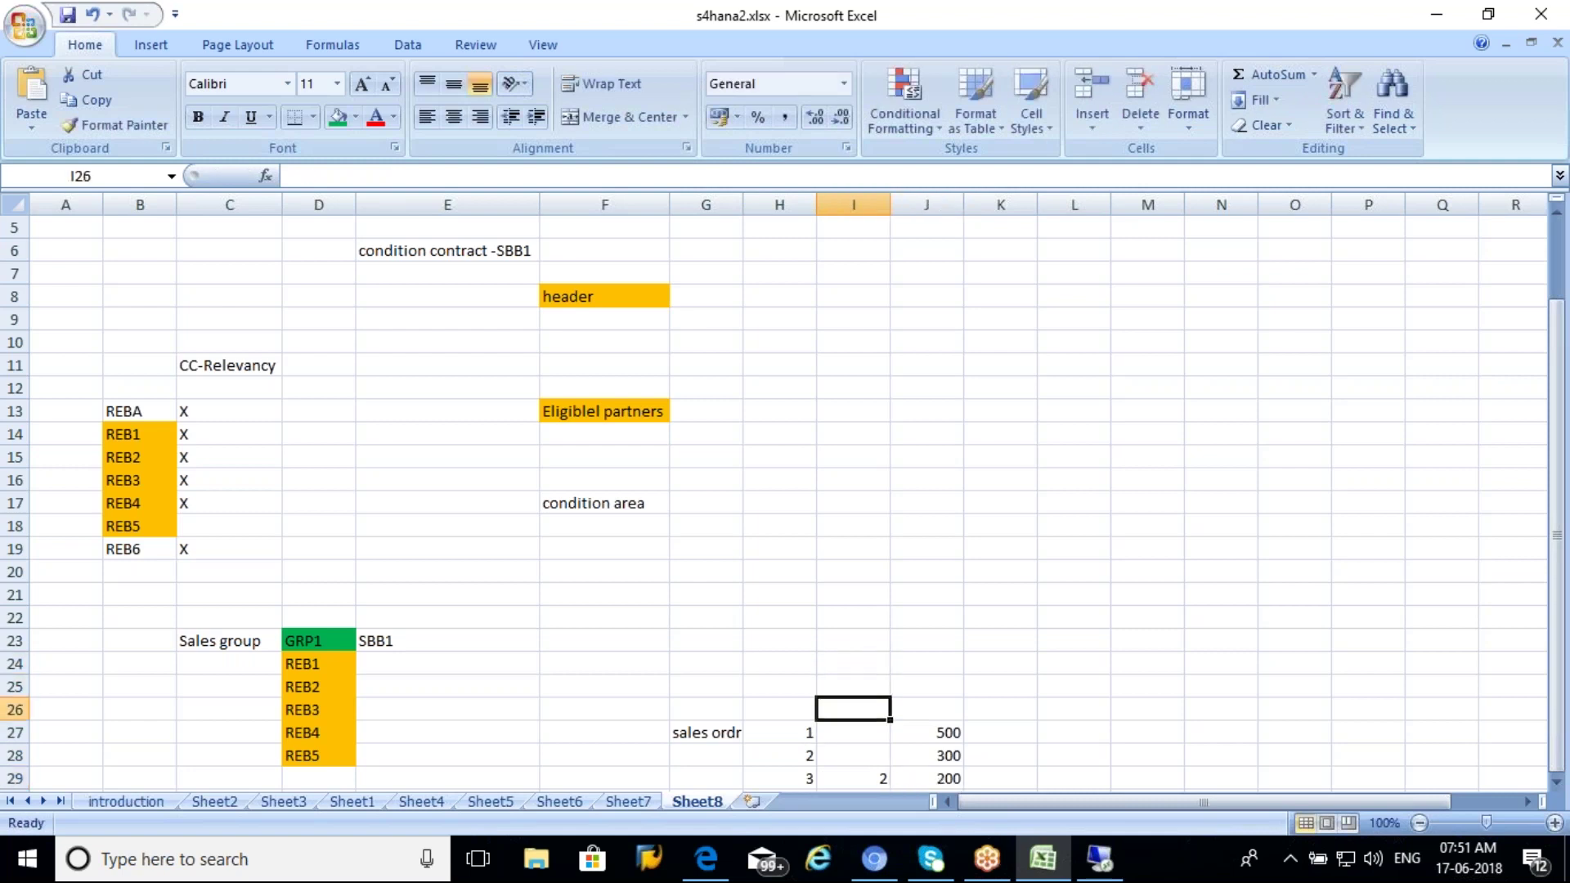
pyautogui.press('Down')
pyautogui.press('Down')
pyautogui.press('Down')
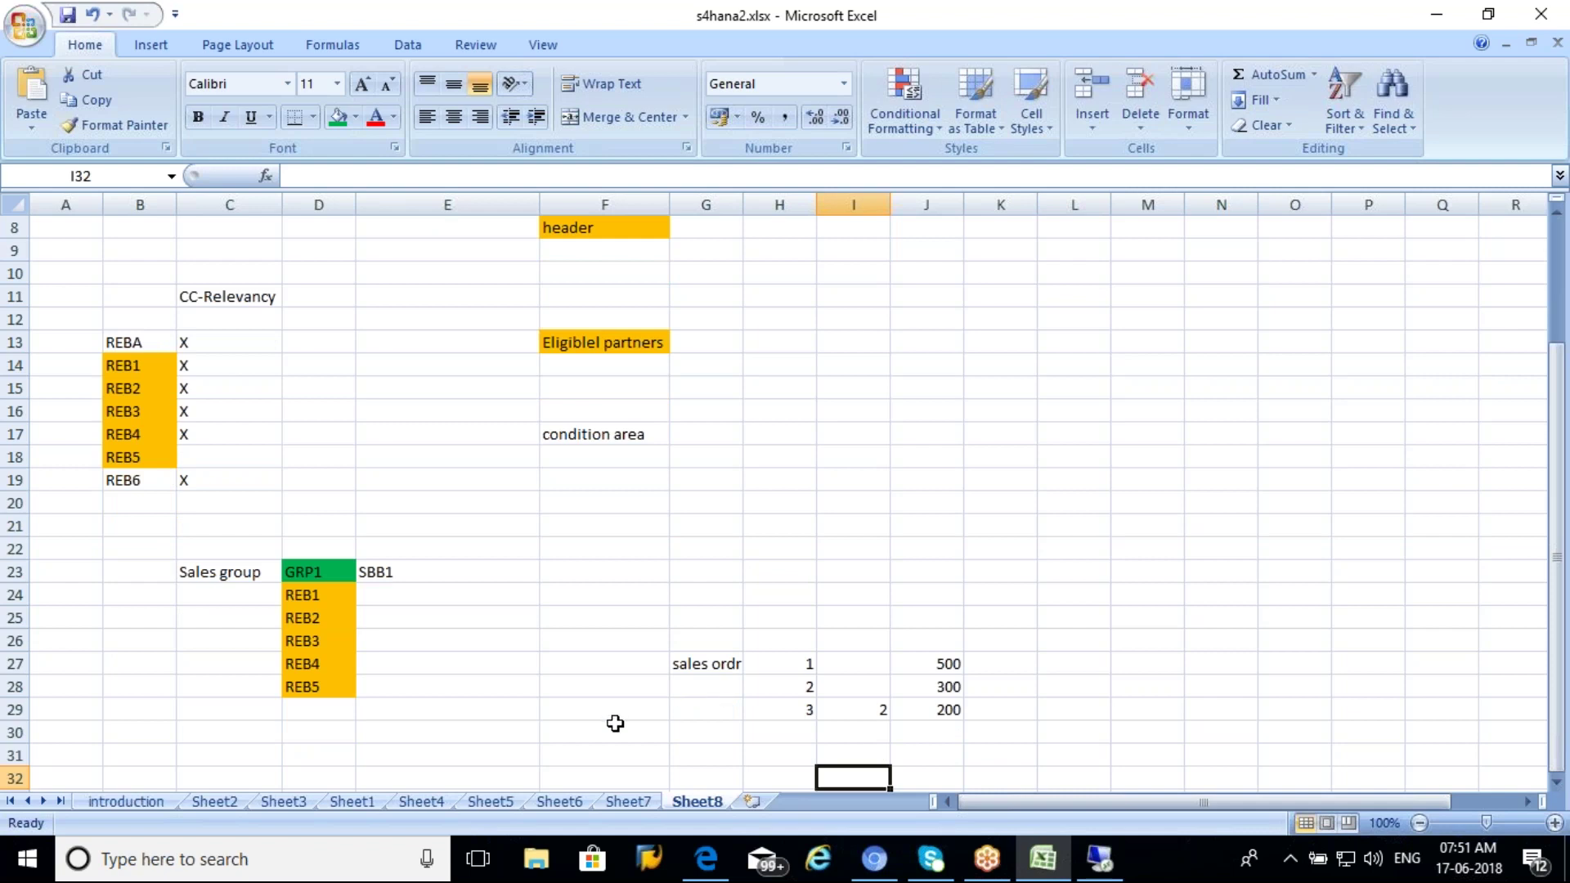
# Step: Enter 1000 as the orders' total in F30
pyautogui.click(615, 723)
pyautogui.write('1000')
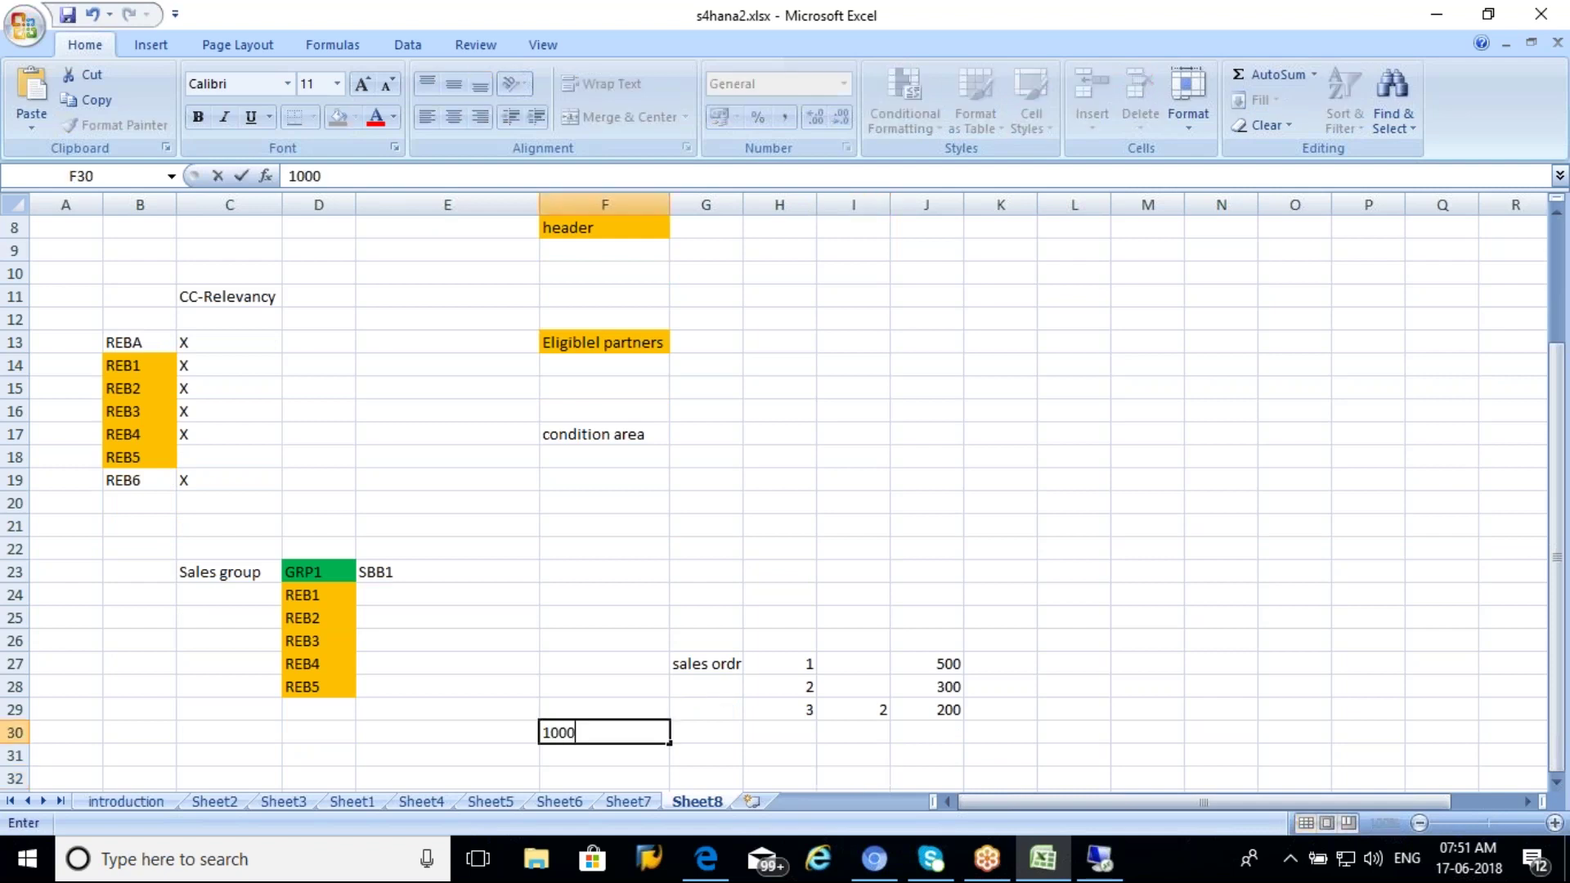
pyautogui.press('Tab')
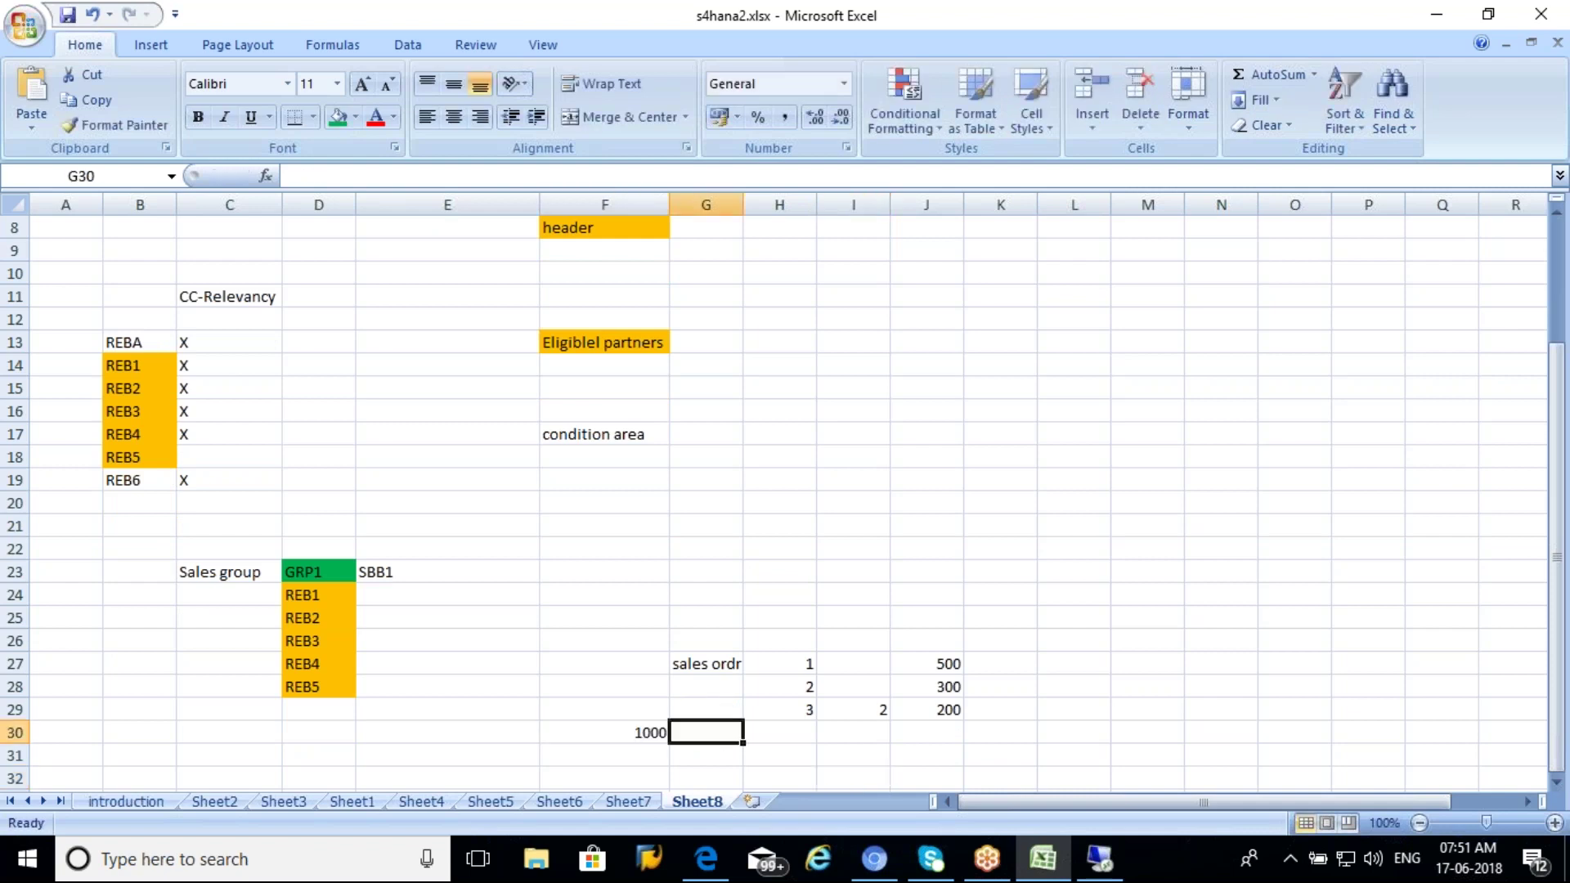
# Step: Label orders 1 and 3 'billing' and order 2 'ROR', then confirm the amounts sum to 1000
pyautogui.click(943, 663)
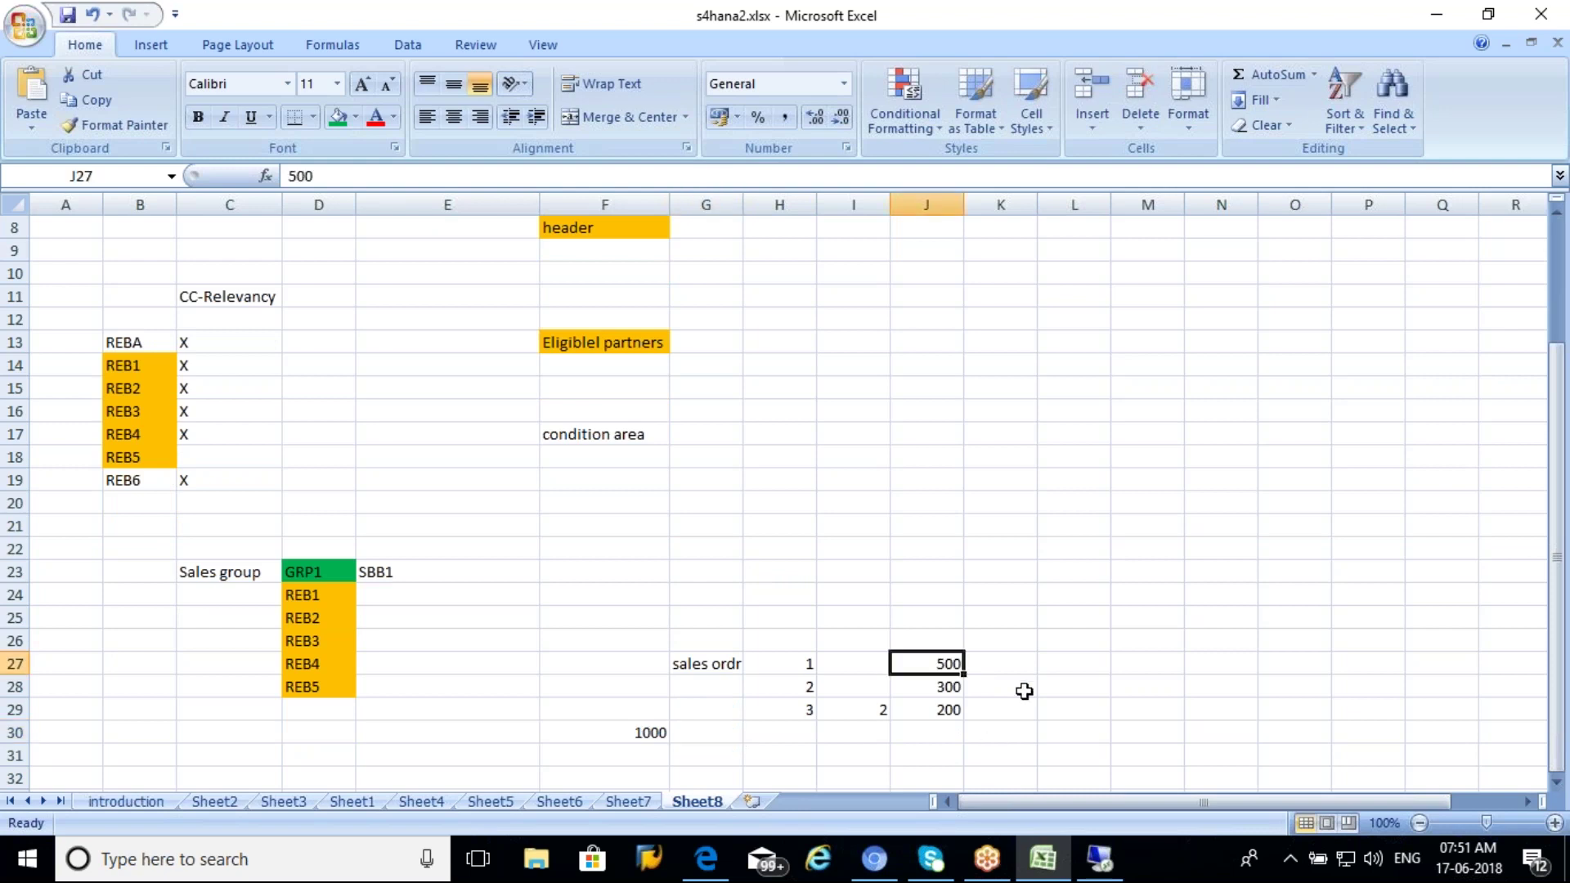
pyautogui.click(1056, 664)
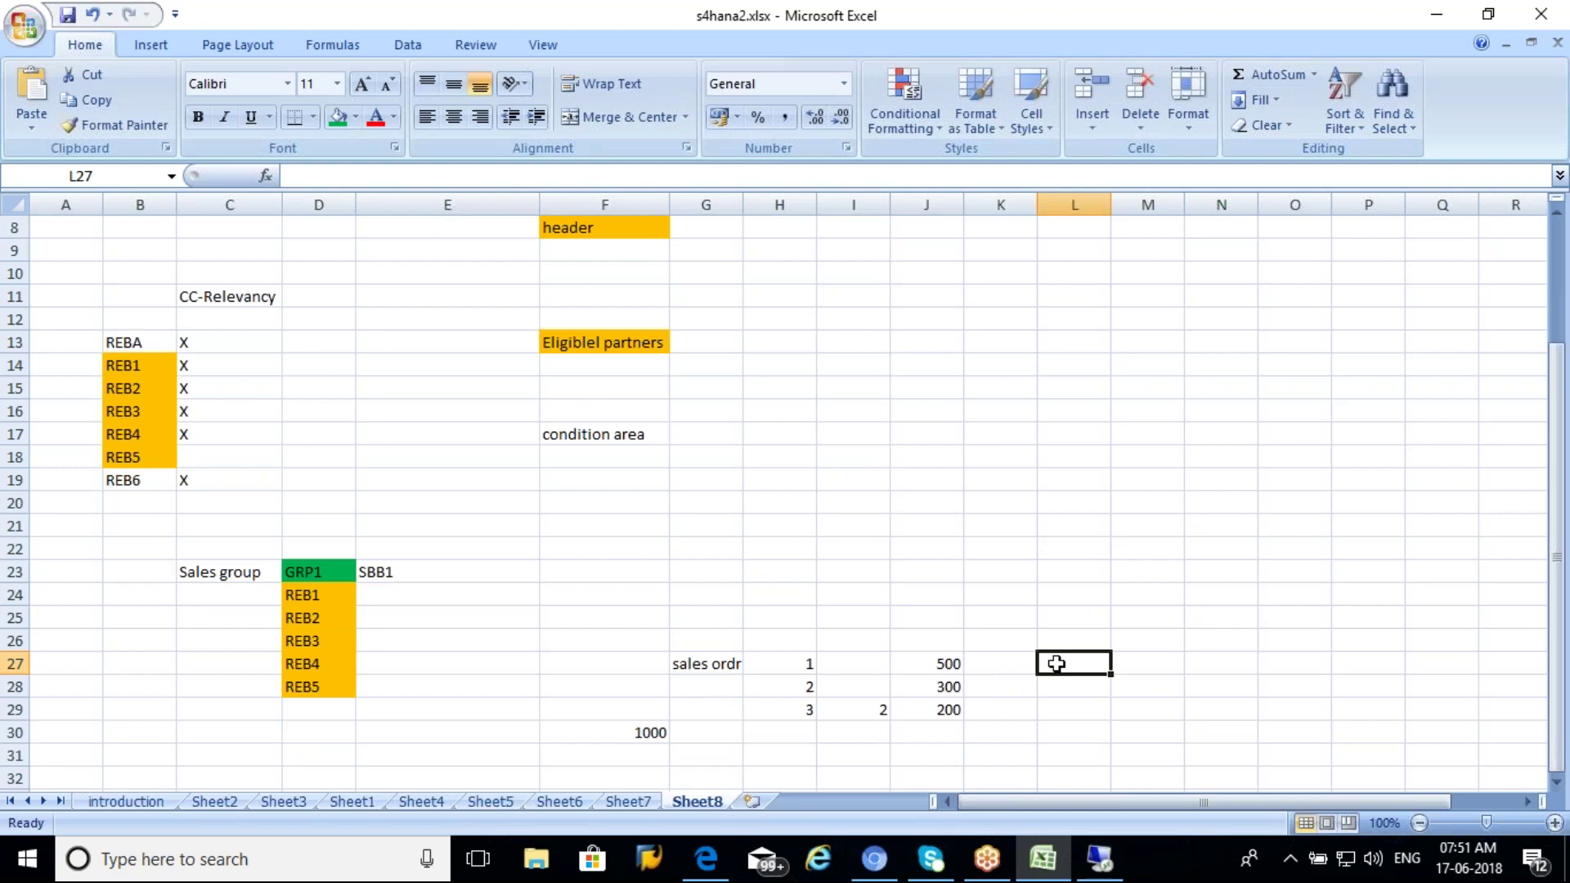
pyautogui.write('billing')
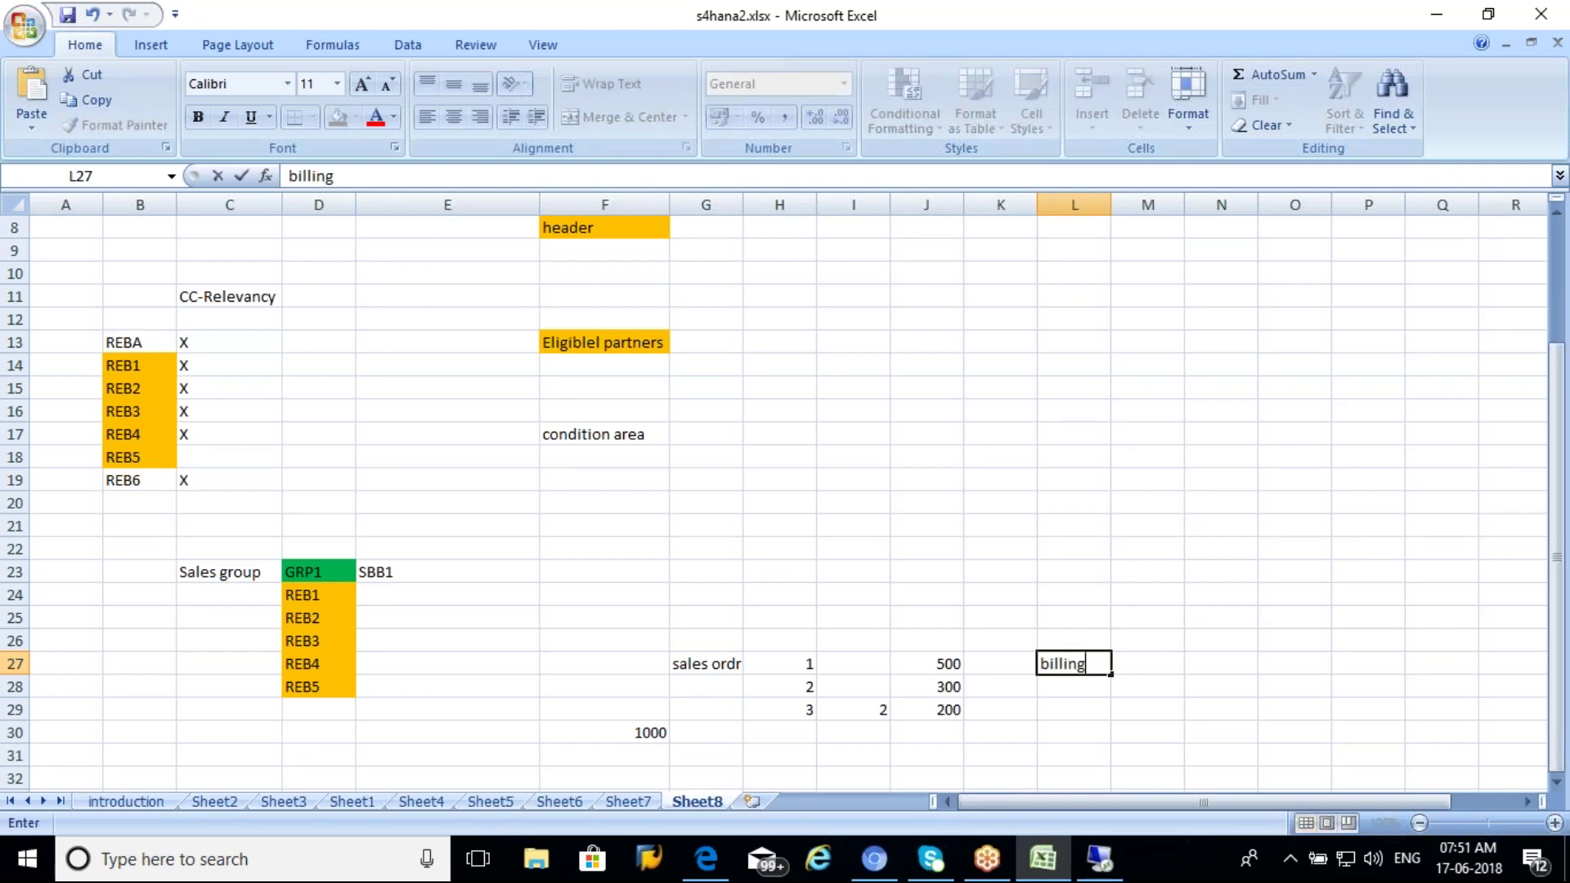
pyautogui.click(1062, 709)
pyautogui.write('billing')
pyautogui.click(1055, 686)
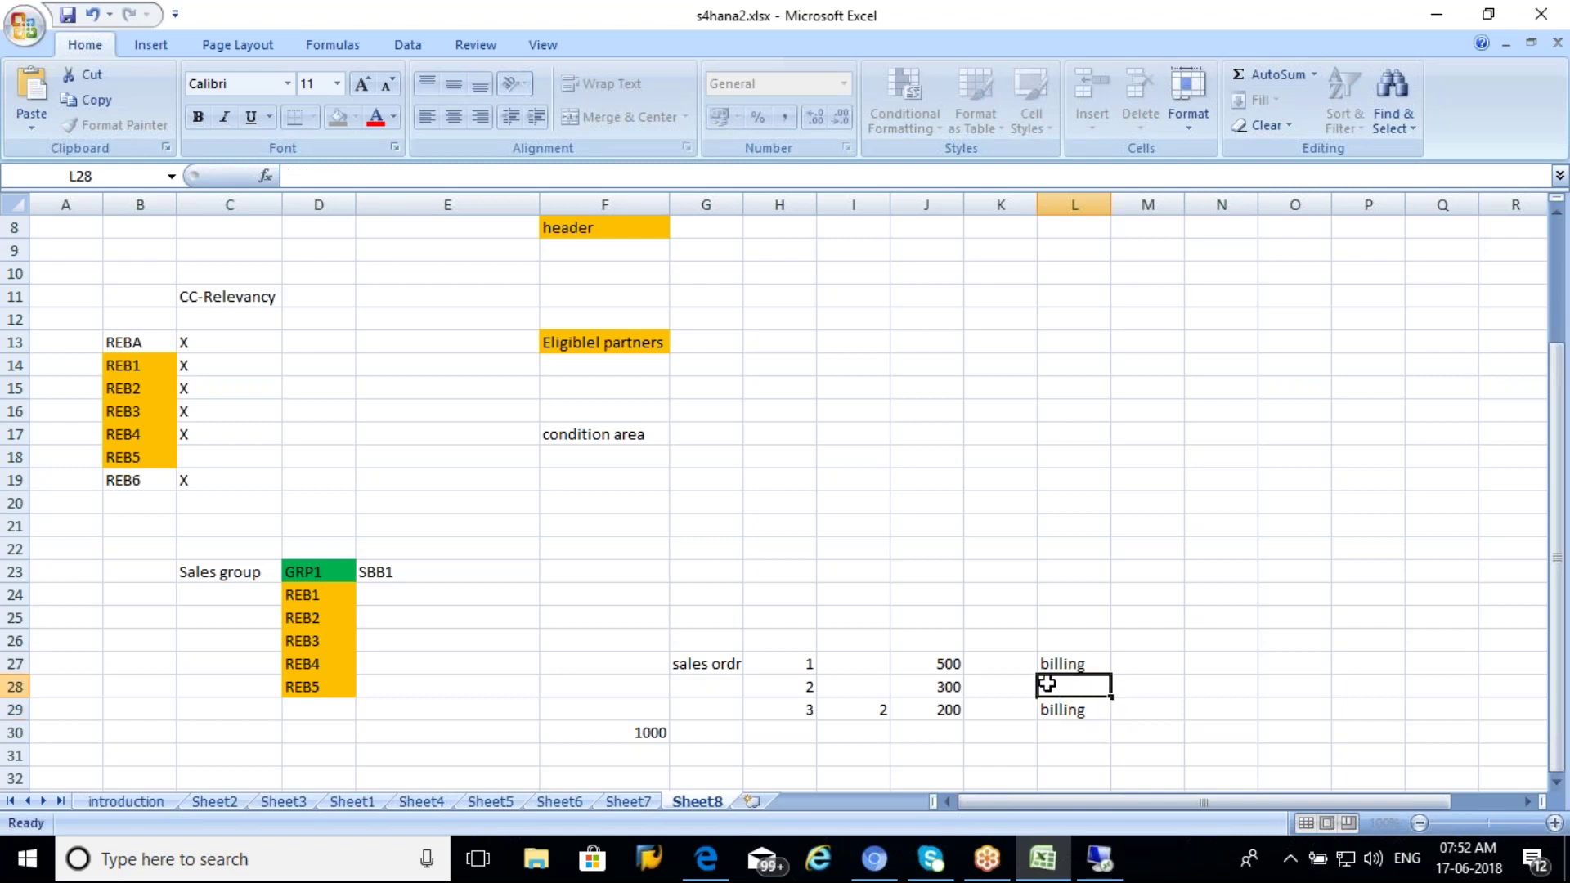
pyautogui.click(946, 685)
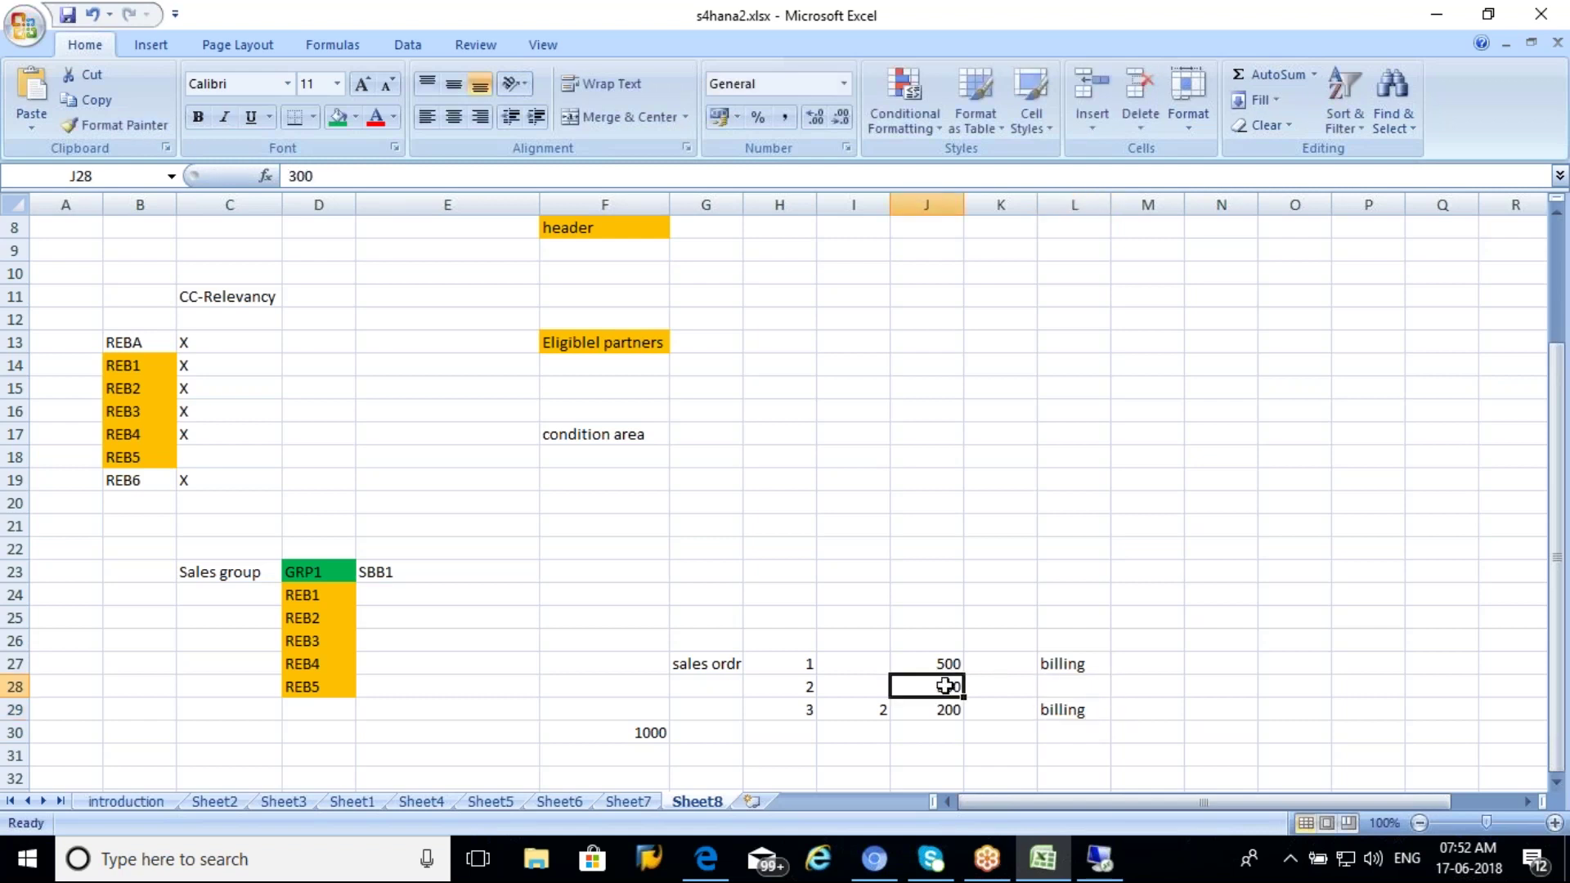
pyautogui.click(1044, 689)
pyautogui.write('ROR')
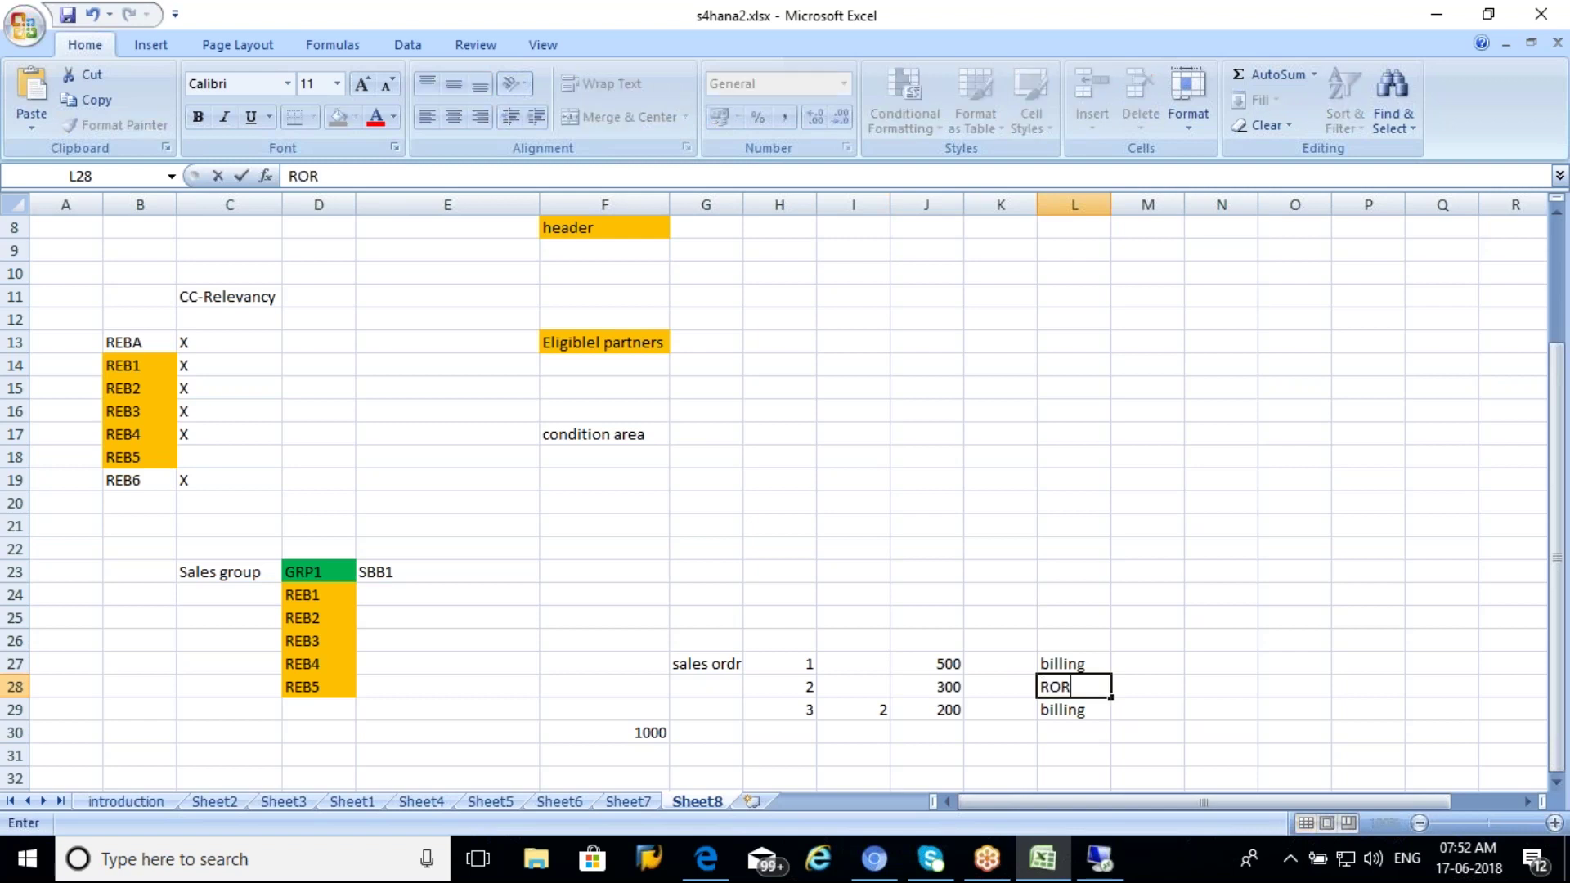
pyautogui.click(970, 749)
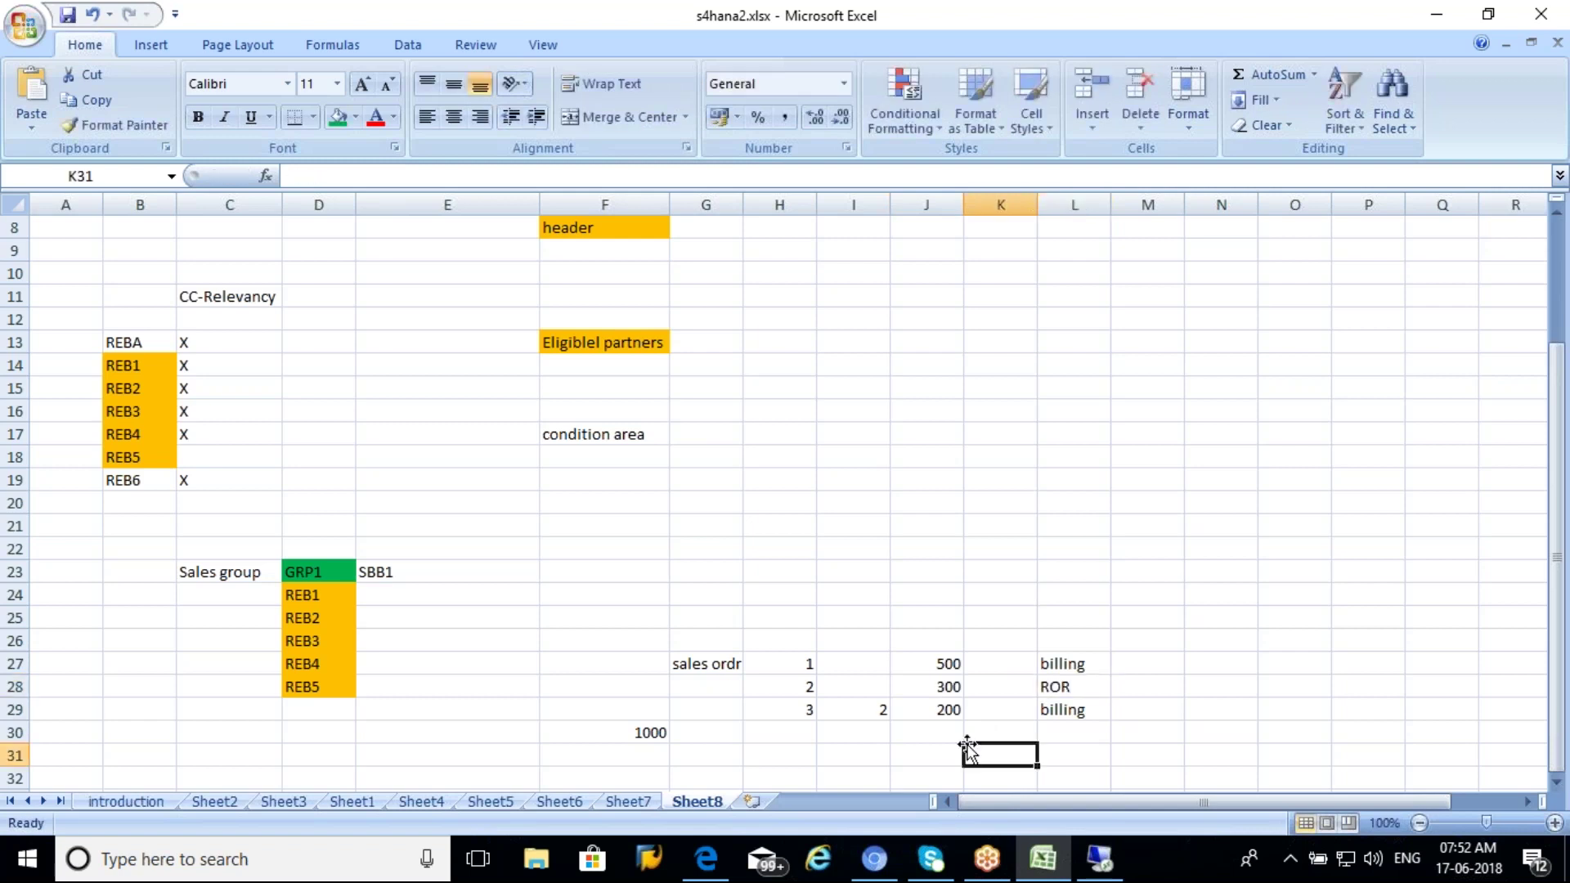
pyautogui.moveTo(937, 658); pyautogui.dragTo(941, 705)
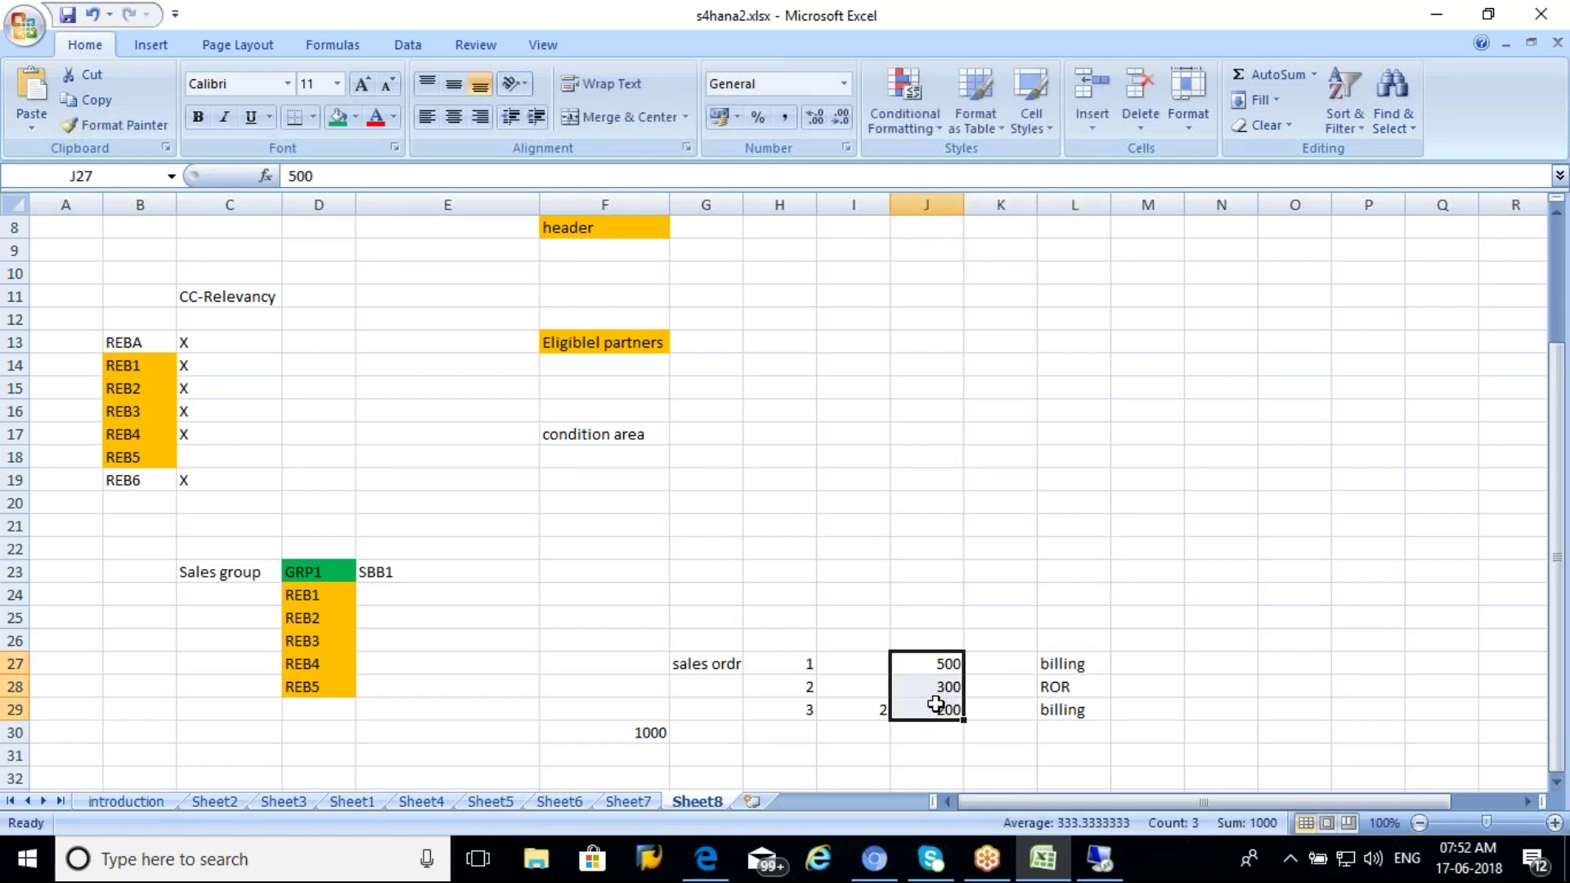
pyautogui.click(694, 763)
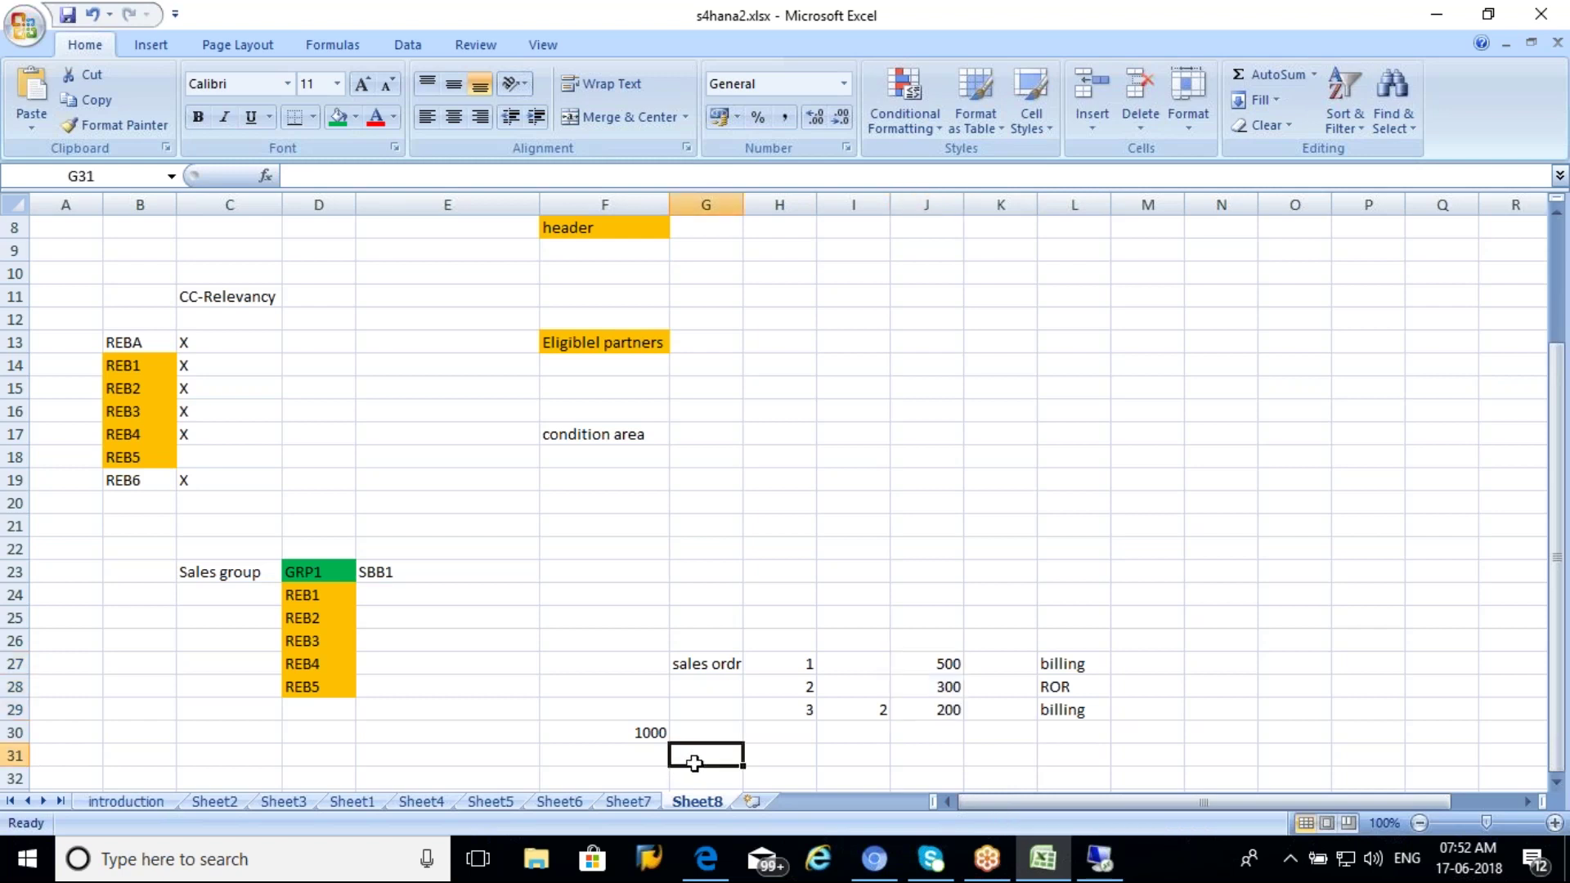
# Step: Enter 700 in G31 as the billing orders' total and review the table cells
pyautogui.write('700')
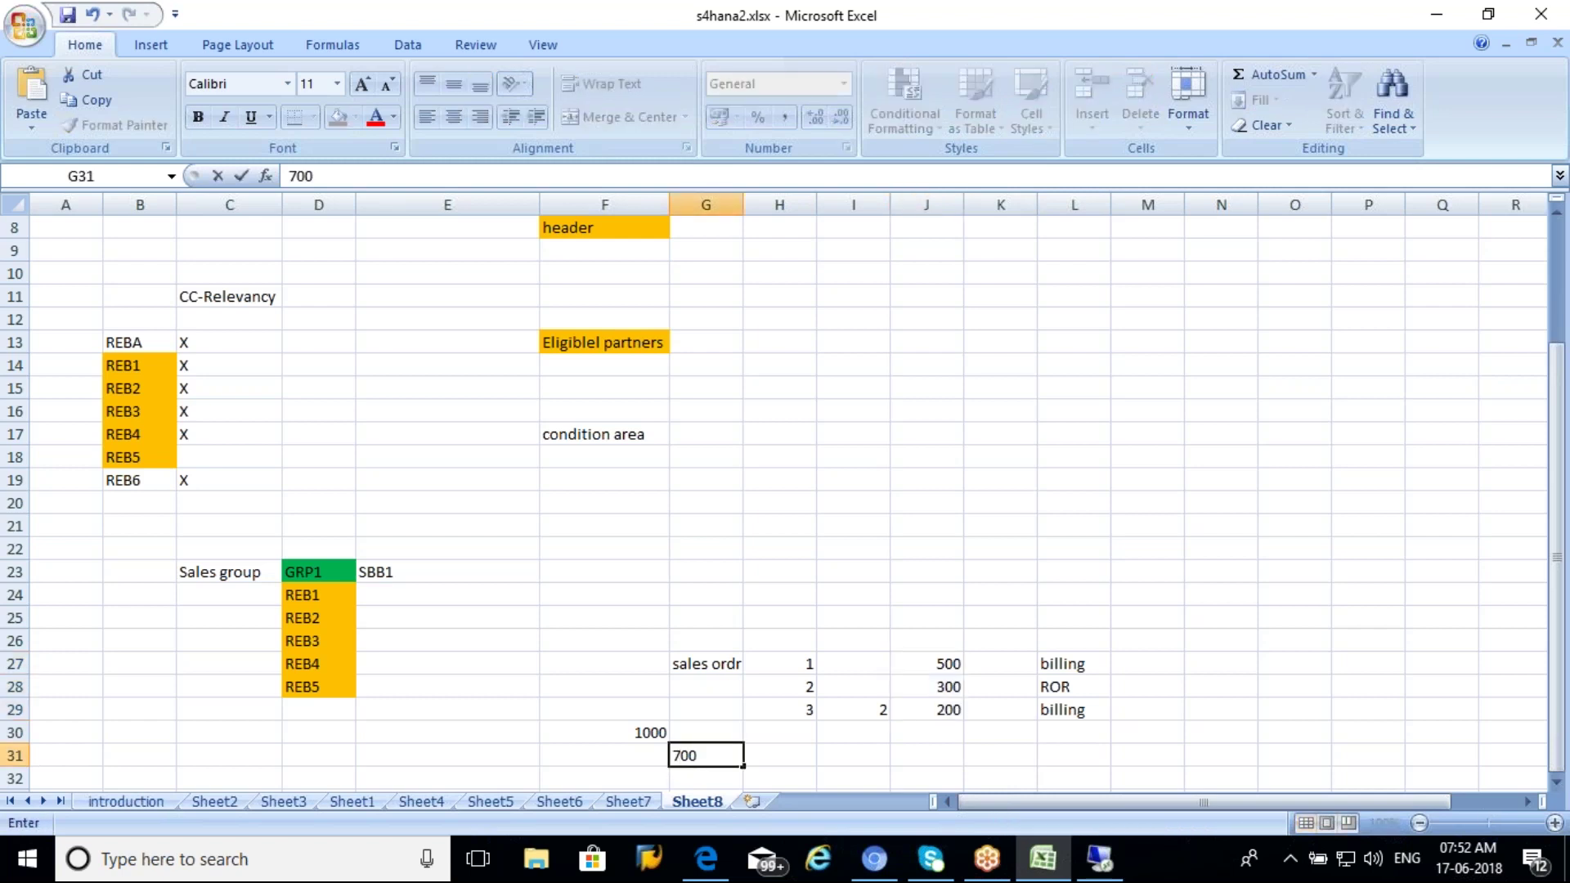
pyautogui.click(919, 688)
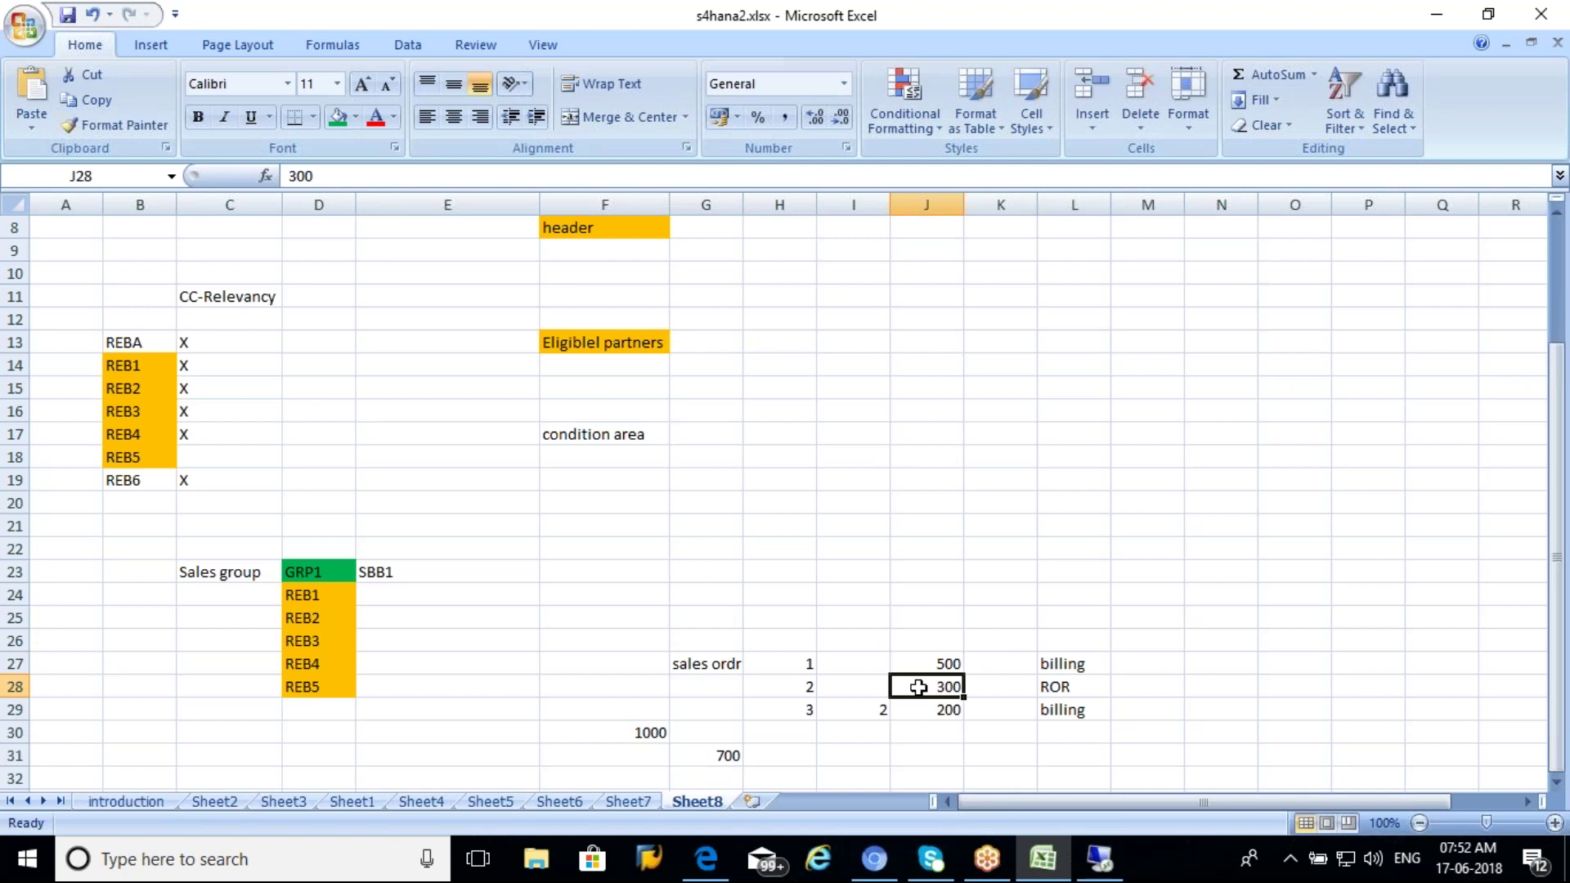
pyautogui.click(779, 572)
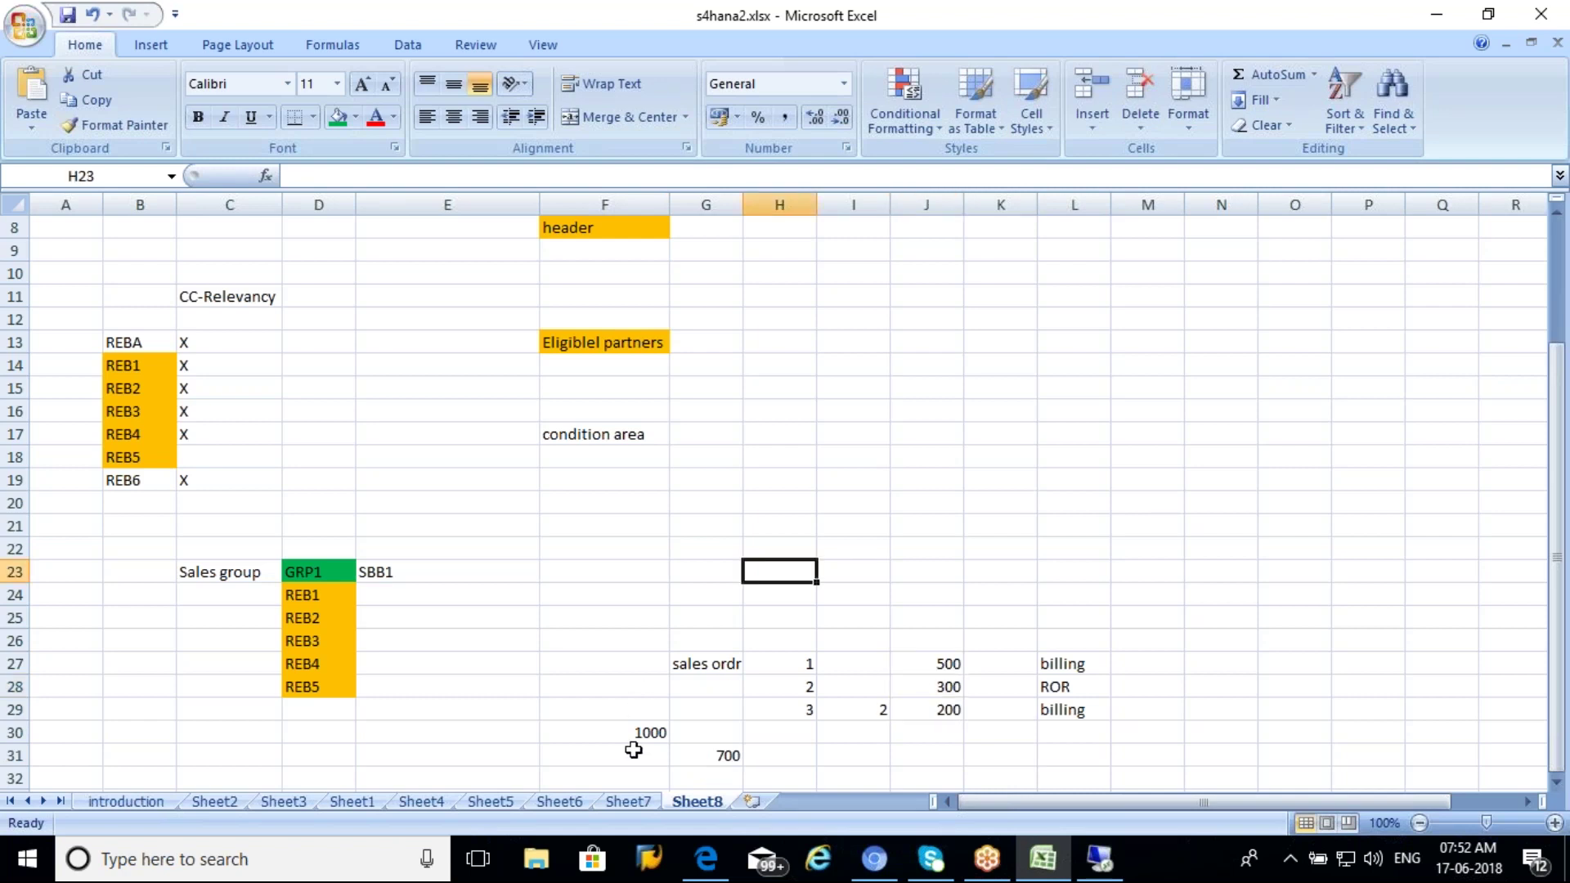
pyautogui.click(615, 731)
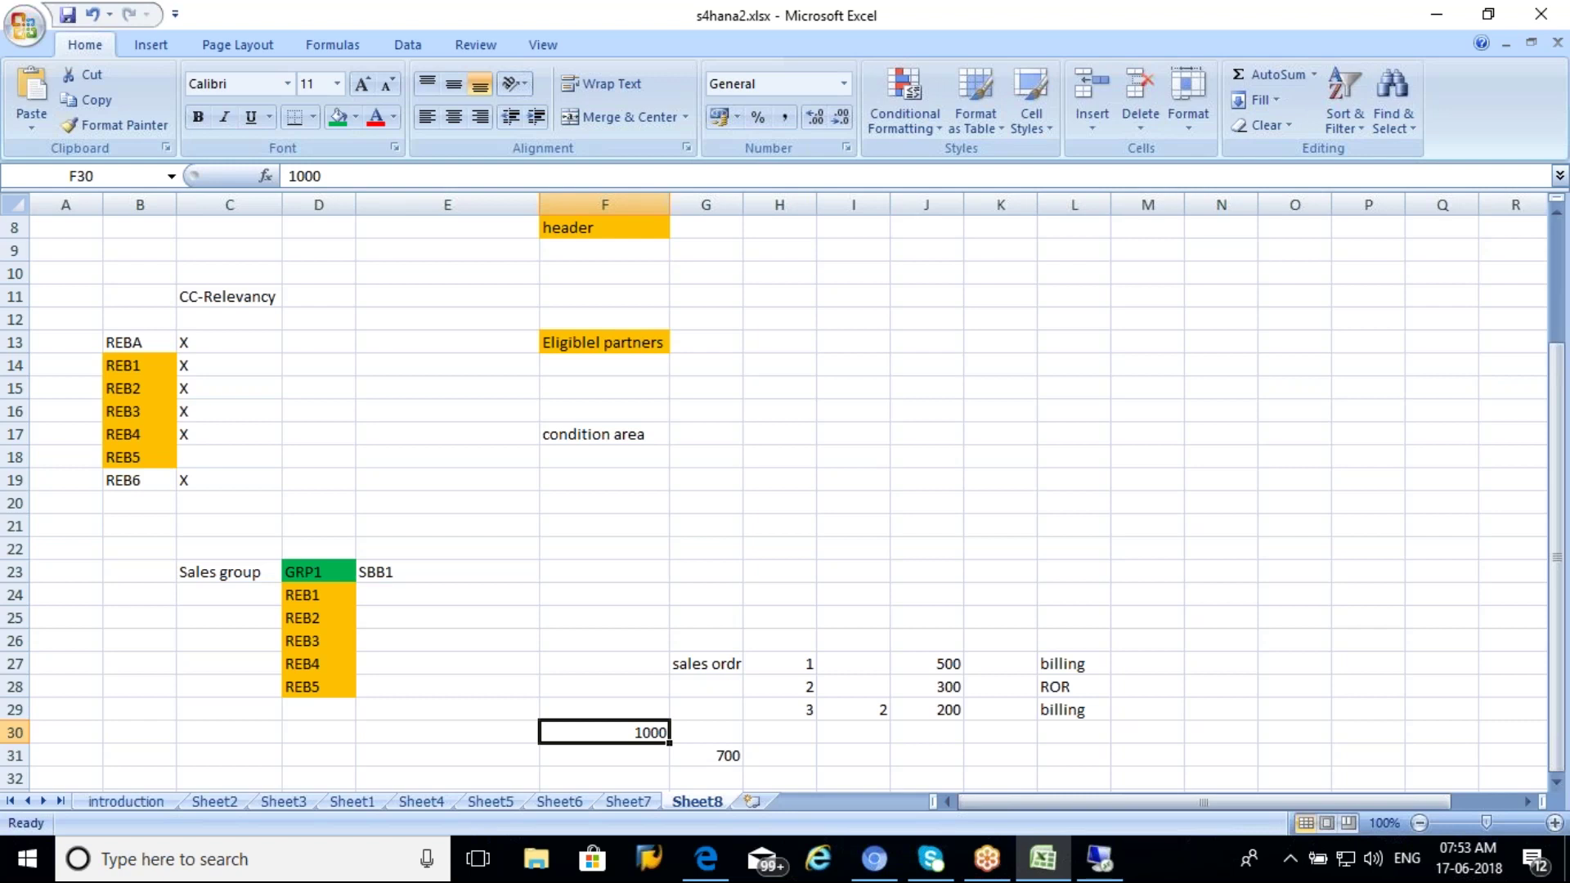
pyautogui.click(714, 665)
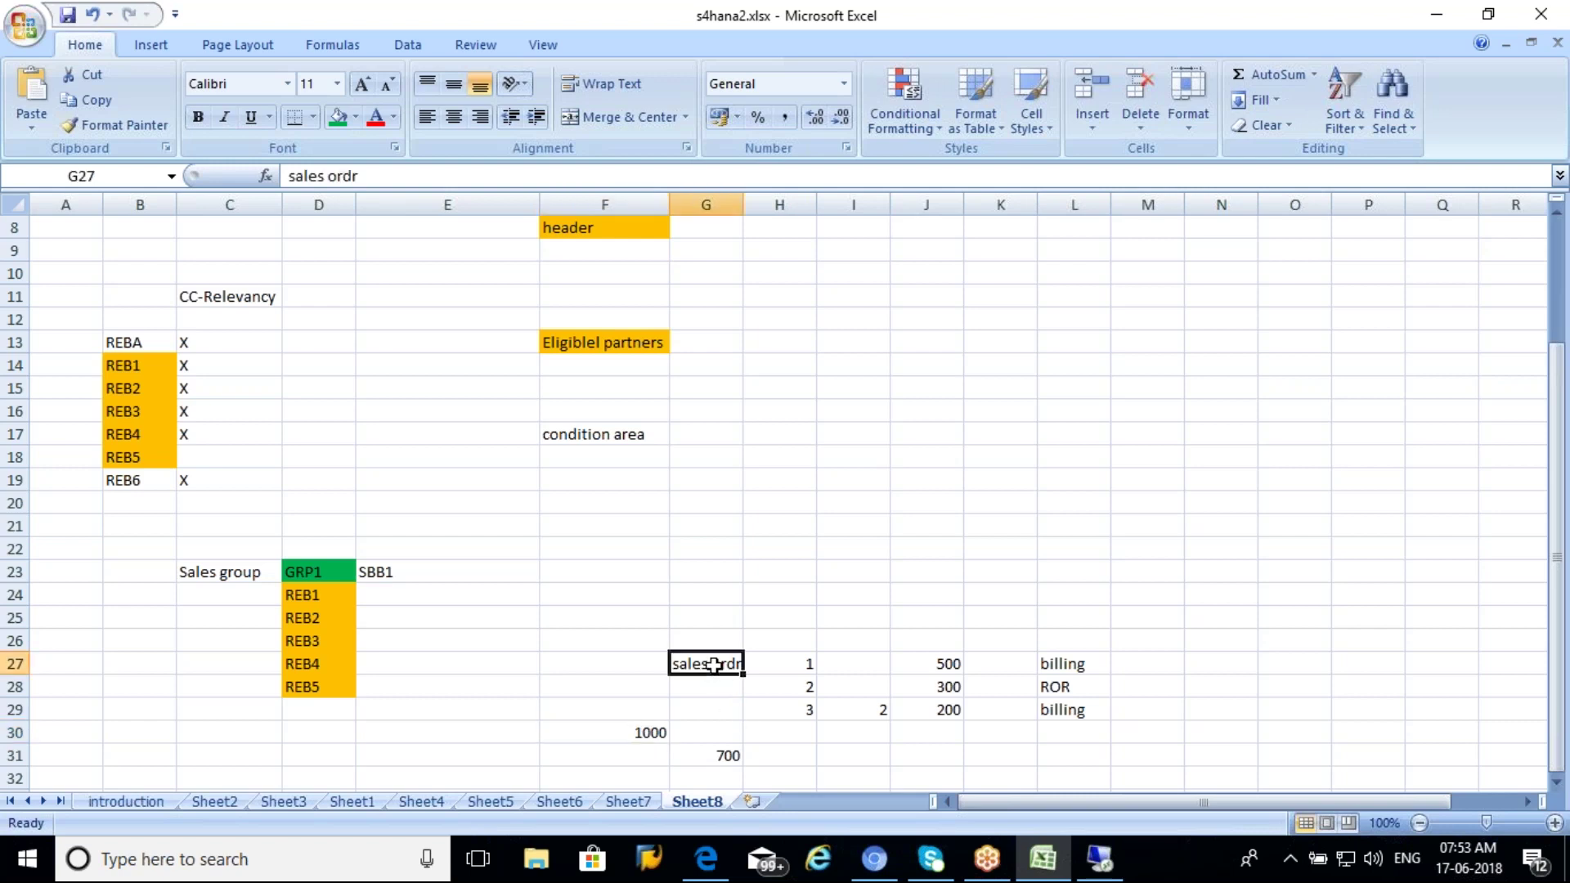